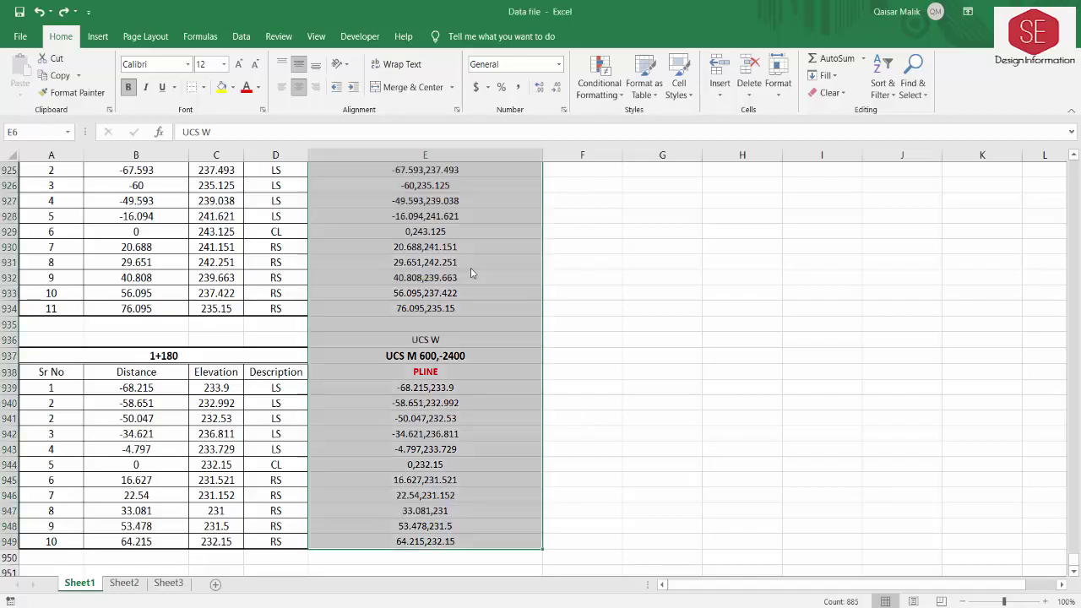
# Step: Copy the Sheet1 UCS/PLINE commands and paste them in yellow to draw the ground cross-sections
pyautogui.rightClick(467, 239)
pyautogui.click(505, 272)
pyautogui.scroll(20, 591, 338)
pyautogui.hotkey('alt', 'Tab')
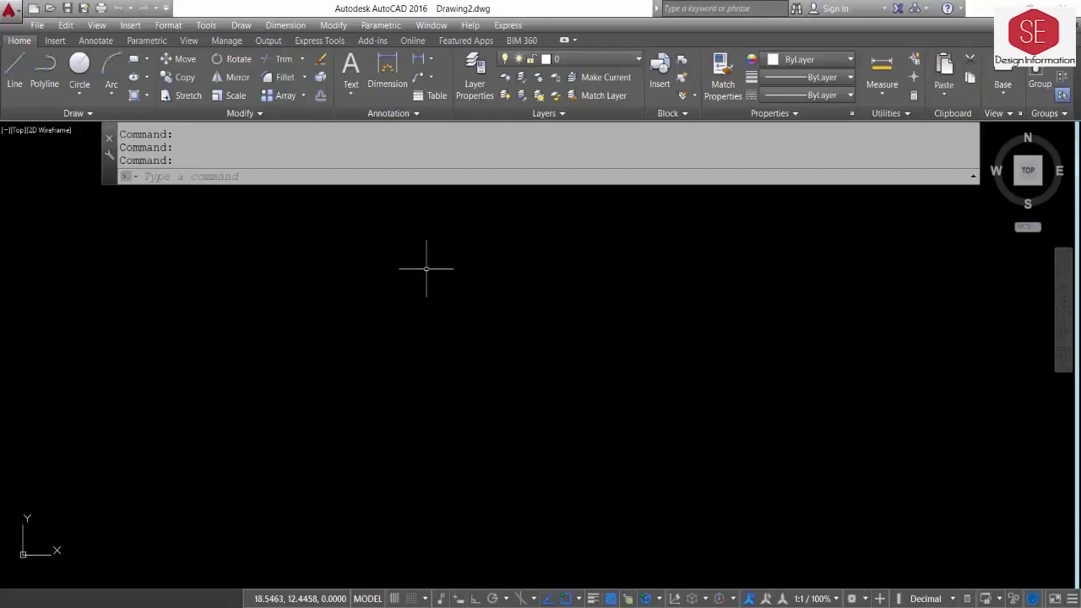
pyautogui.click(811, 59)
pyautogui.click(783, 211)
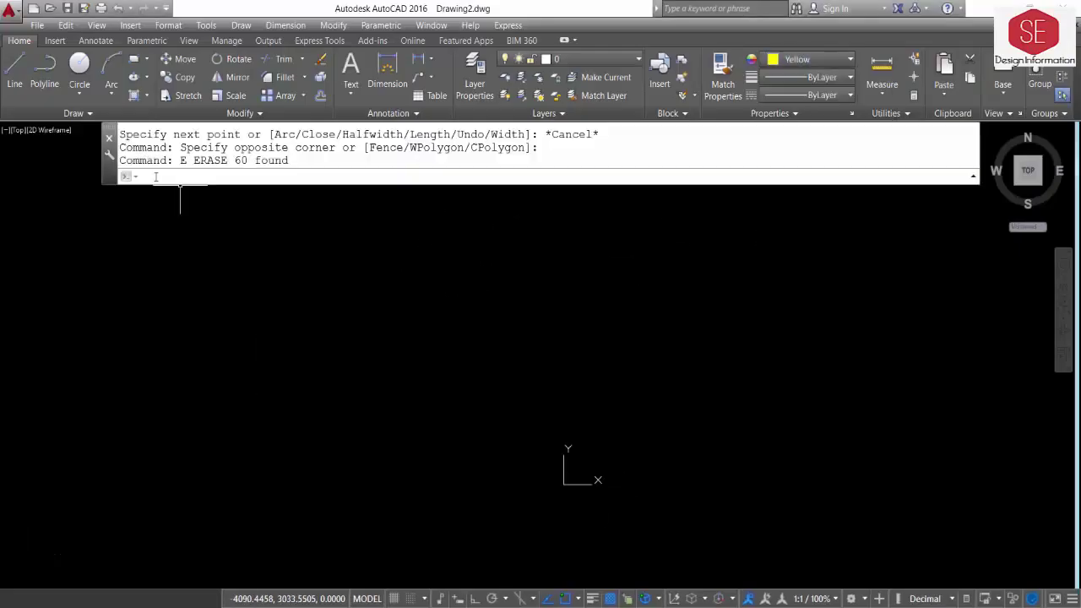
pyautogui.rightClick(155, 177)
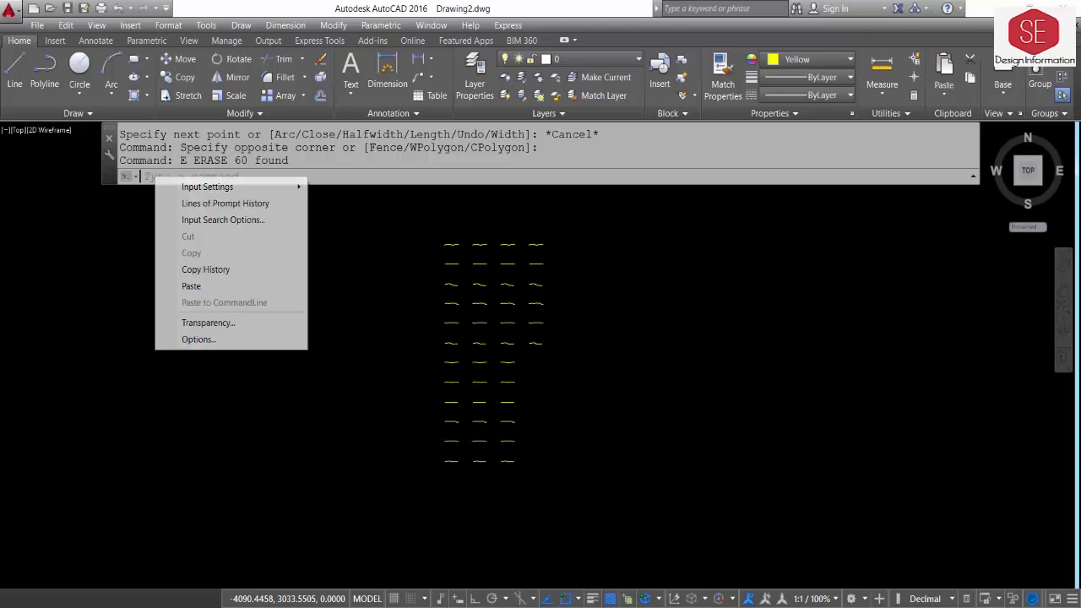
pyautogui.click(190, 286)
pyautogui.press('Escape')
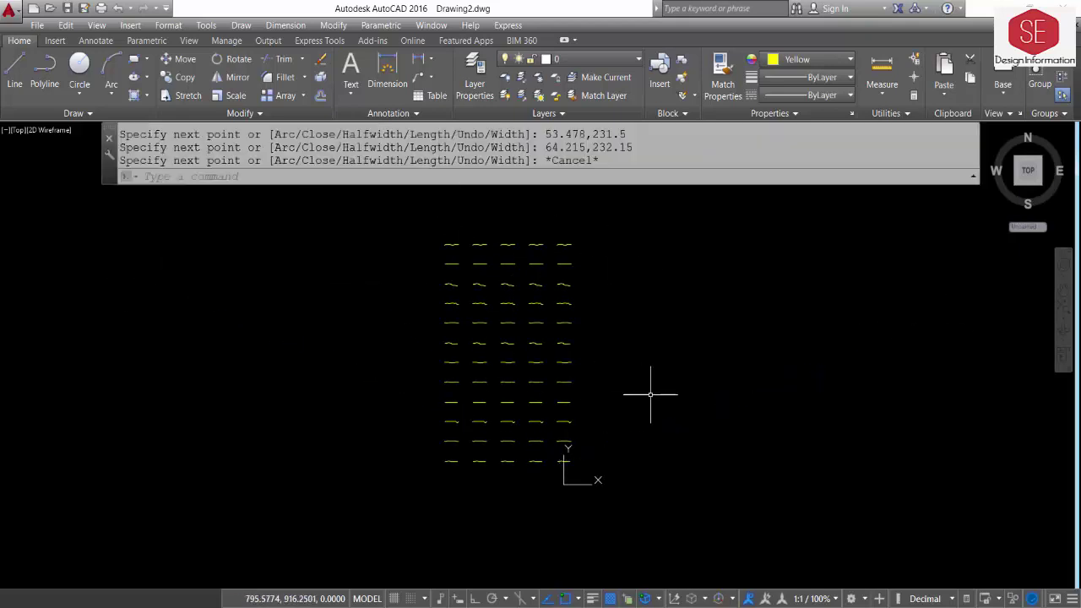
# Step: Copy Sheet2's column C commands from C4 to row 640 and run them in red as road levels
pyautogui.hotkey('alt', 'Tab')
pyautogui.click(125, 583)
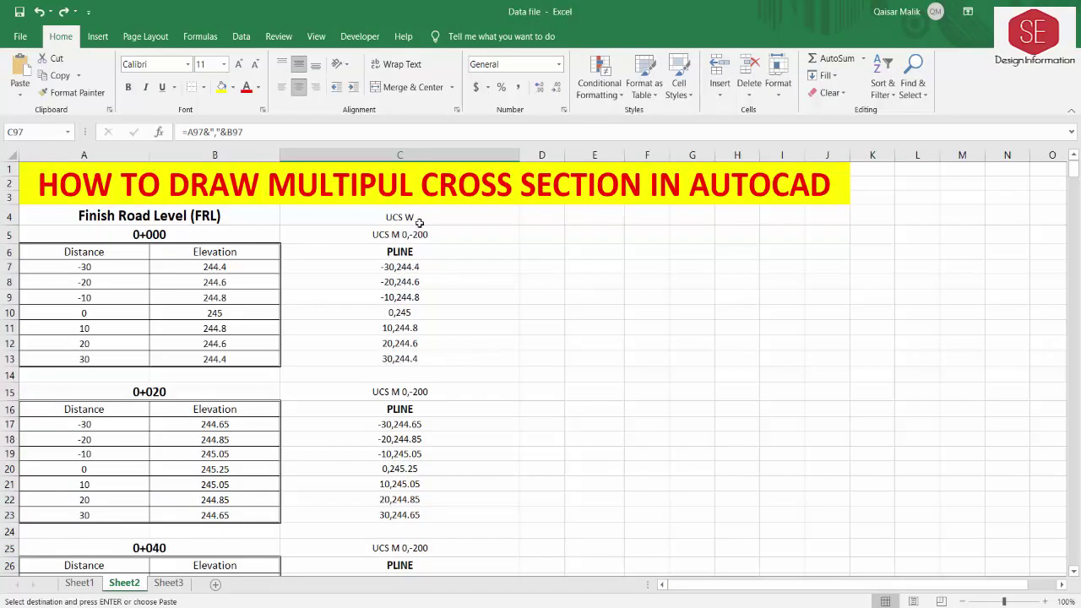
pyautogui.moveTo(416, 221); pyautogui.dragTo(519, 562)
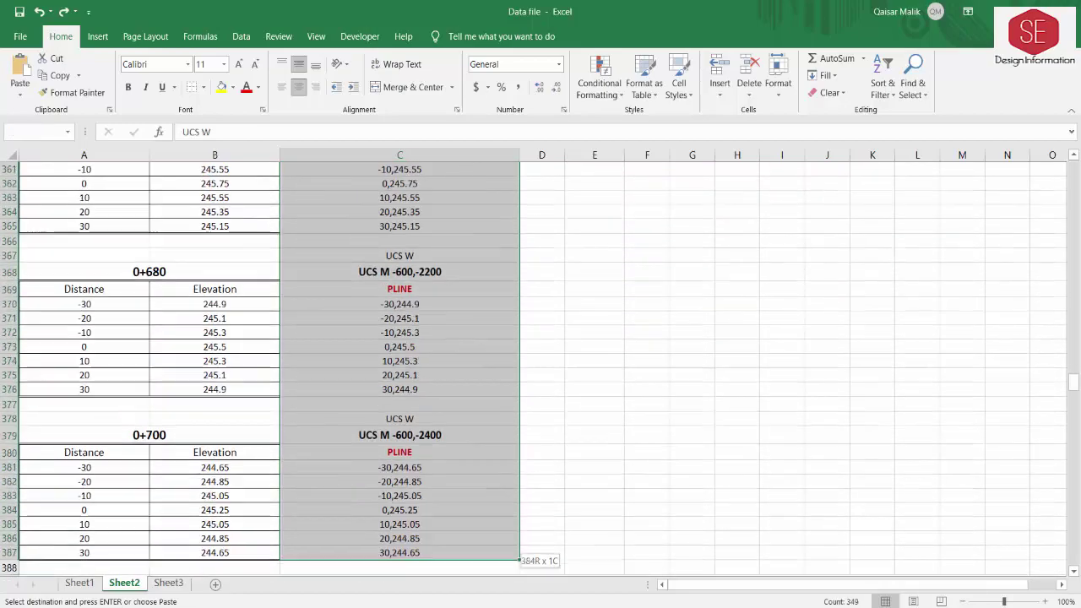
pyautogui.moveTo(519, 562); pyautogui.dragTo(413, 450)
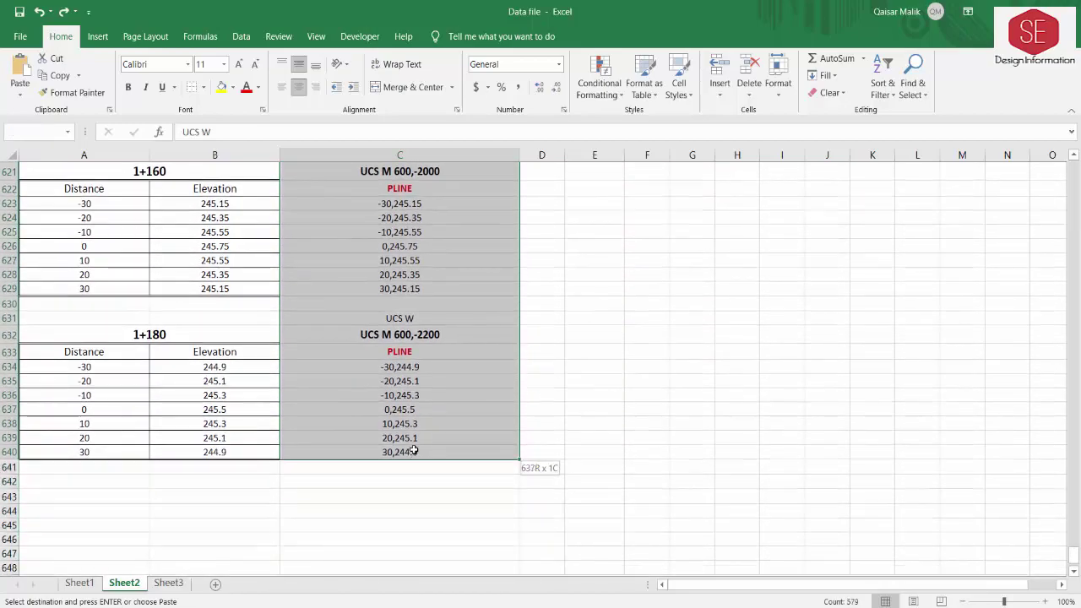
pyautogui.rightClick(413, 451)
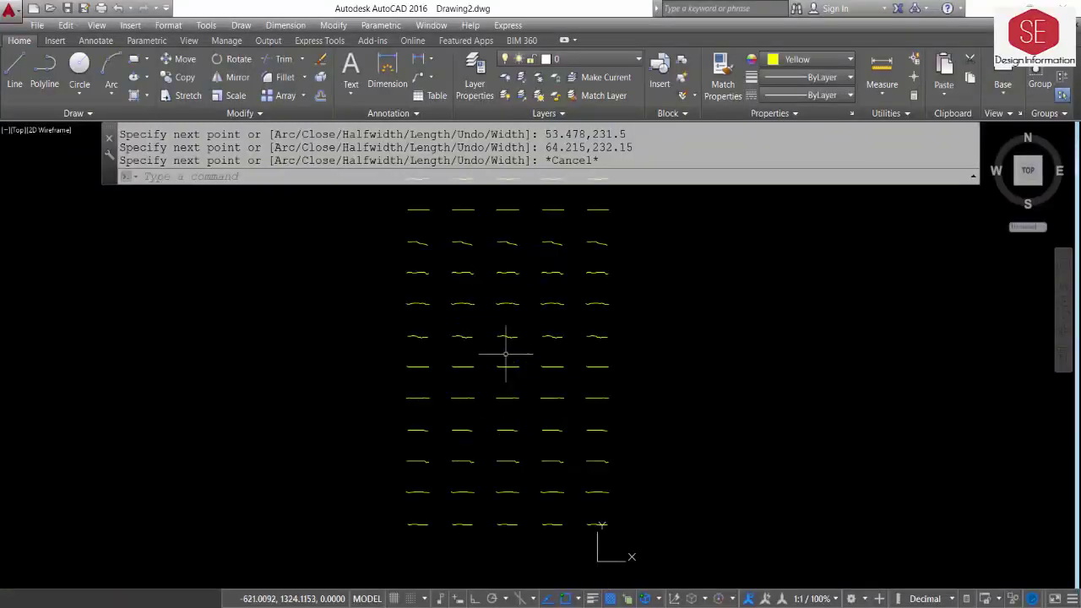
pyautogui.moveTo(541, 338)
pyautogui.mouseDown(button='middle')
pyautogui.moveTo(546, 405)
pyautogui.moveTo(546, 372)
pyautogui.mouseUp(button='middle')
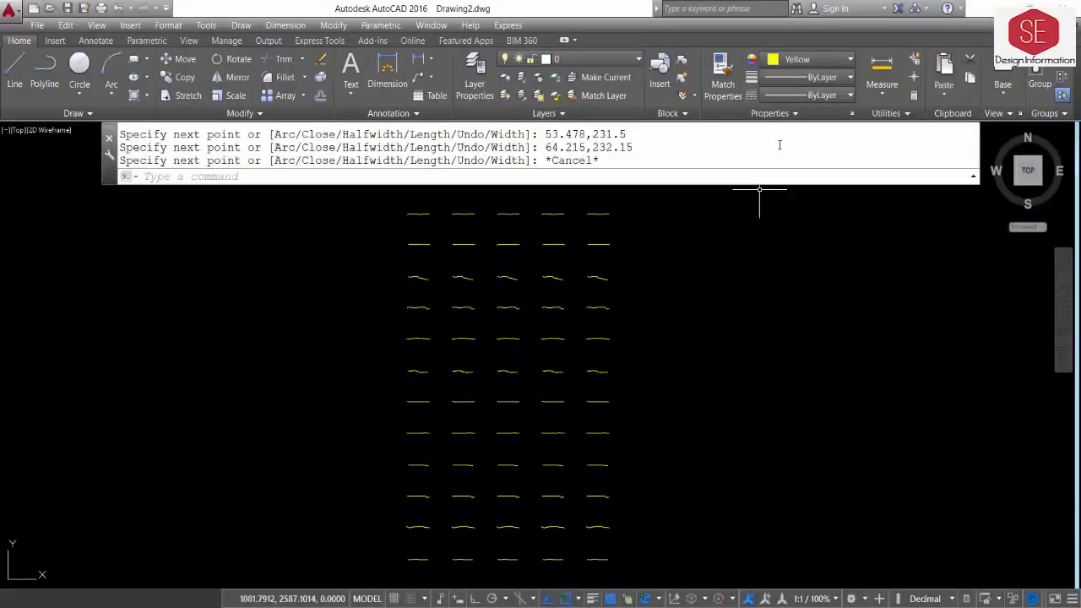
pyautogui.click(790, 59)
pyautogui.click(770, 210)
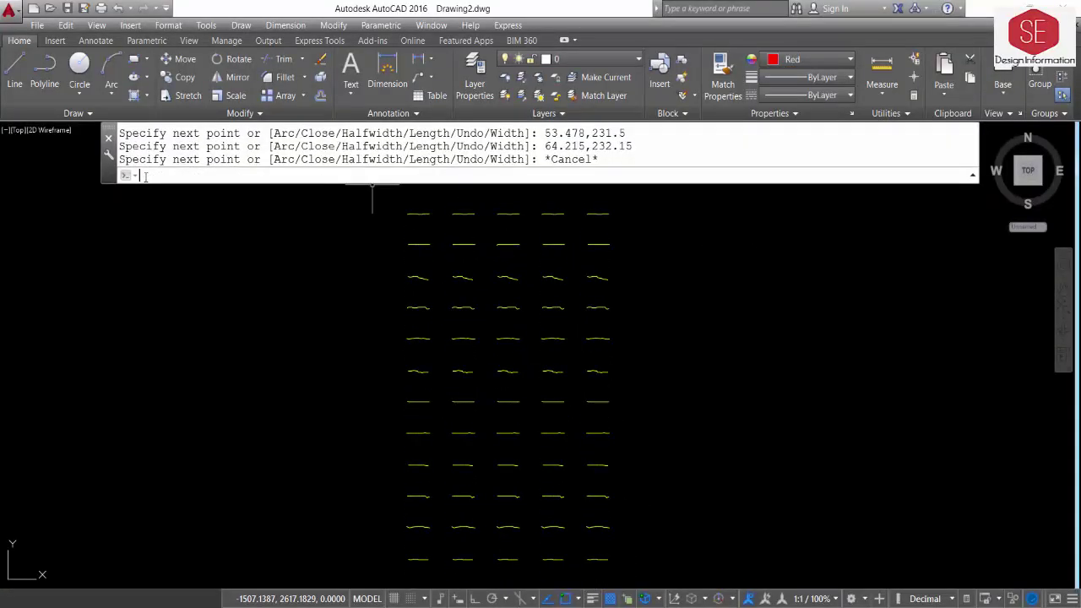
pyautogui.rightClick(147, 179)
pyautogui.write('ucs')
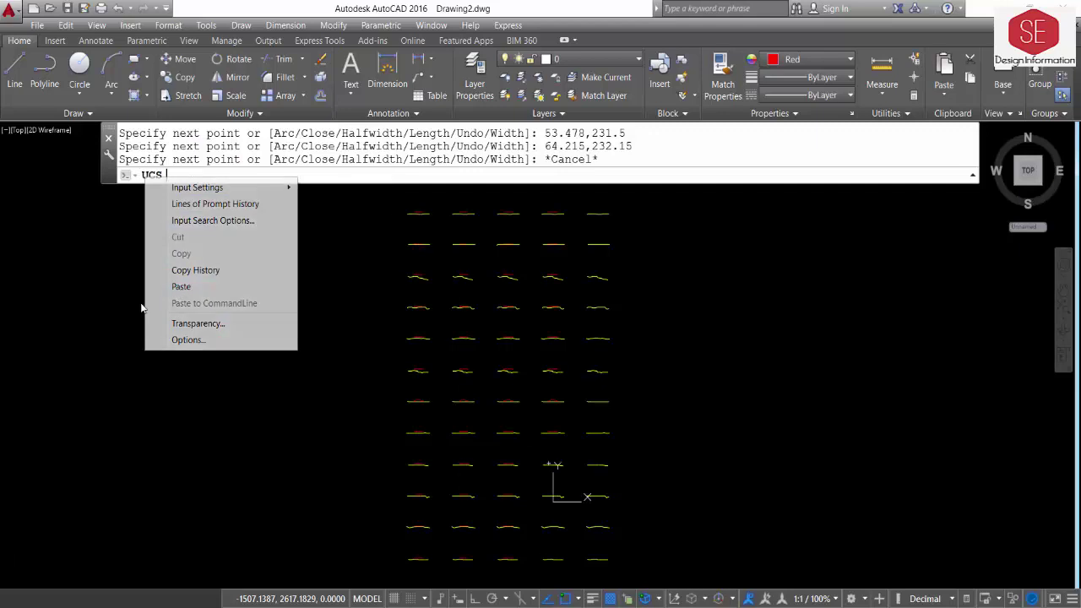
pyautogui.press('Return')
pyautogui.press('Escape')
# Step: Zoom around the drawing to inspect the red road levels over the yellow sections
pyautogui.scroll(6, 502, 297)
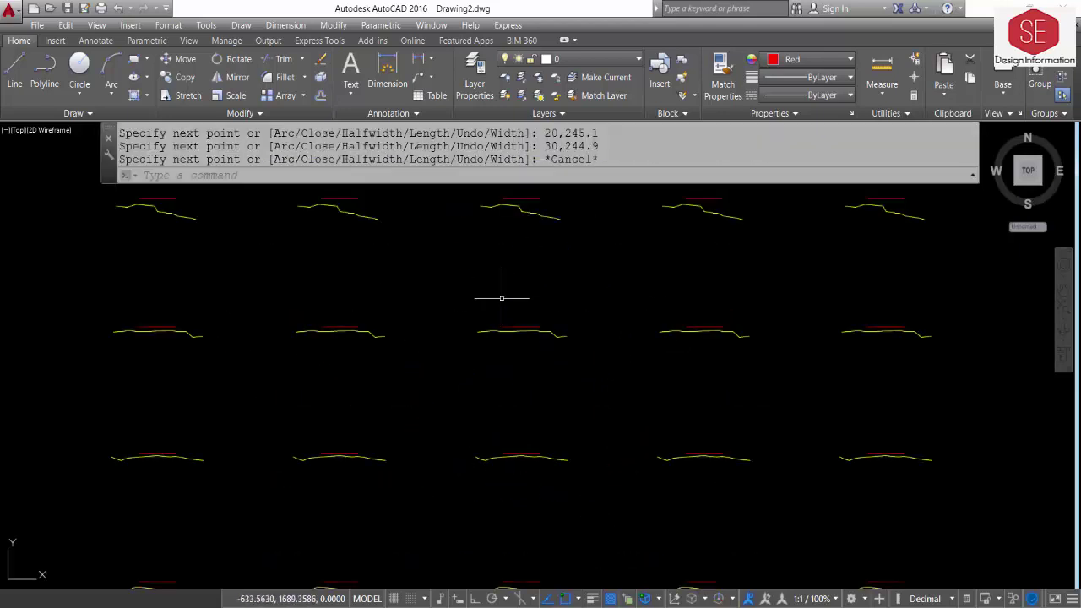
pyautogui.scroll(-2, 490, 449)
pyautogui.scroll(-4, 572, 350)
pyautogui.scroll(8, 586, 242)
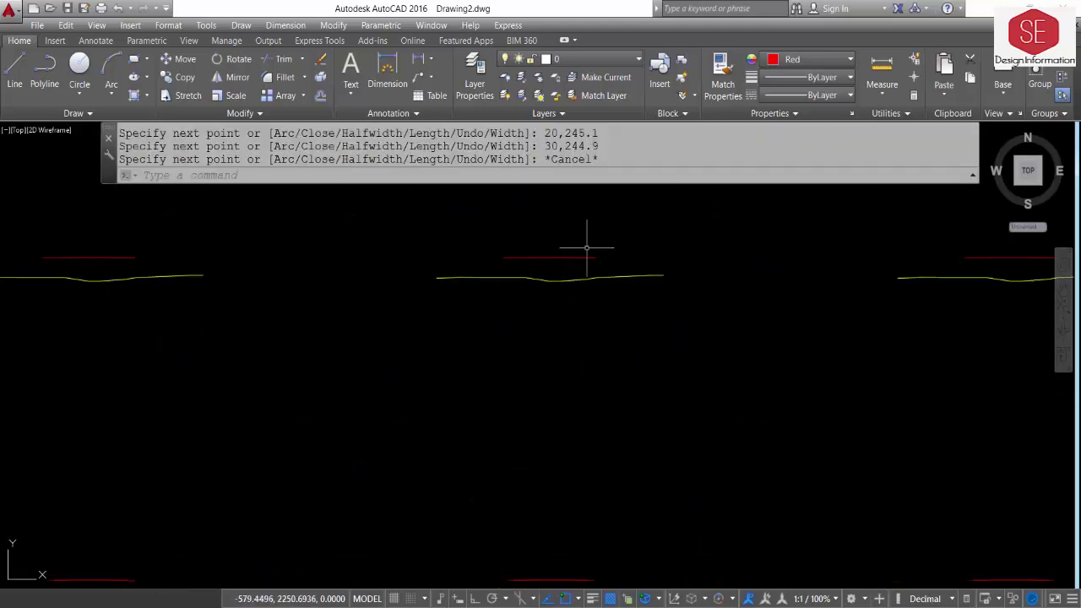
pyautogui.scroll(-8, 544, 283)
pyautogui.scroll(-3, 662, 431)
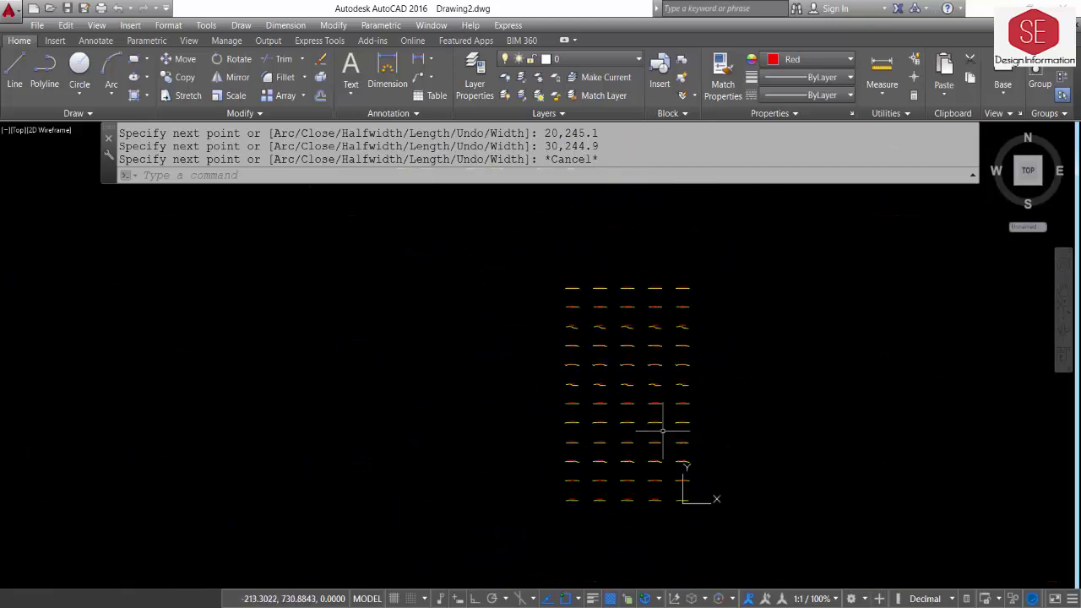
pyautogui.write('z')
pyautogui.press('Return')
pyautogui.press('Return')
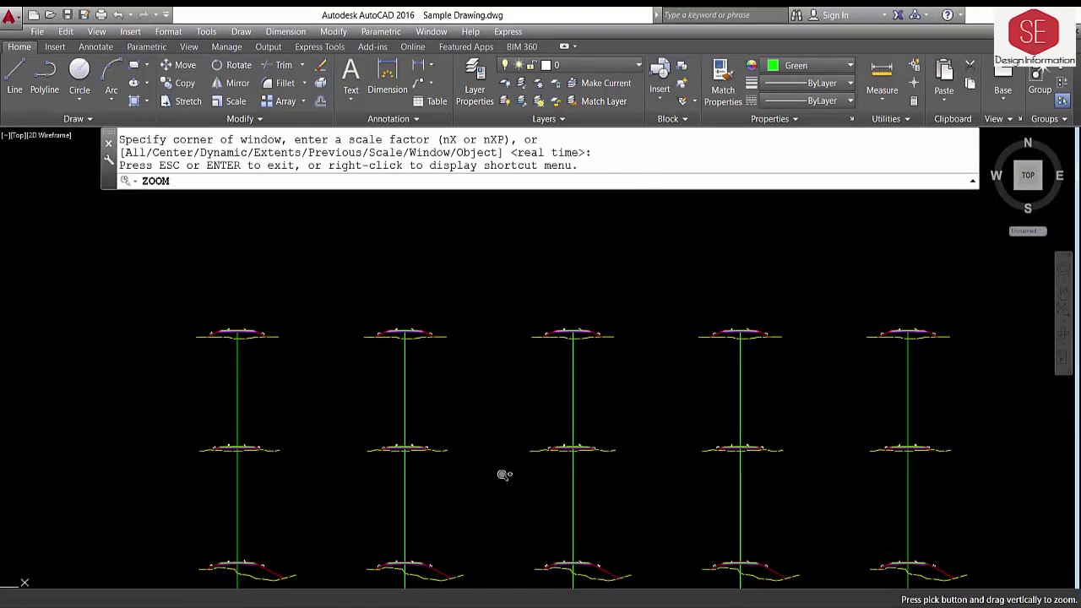
pyautogui.moveTo(502, 473); pyautogui.dragTo(508, 533)
pyautogui.moveTo(508, 532); pyautogui.dragTo(513, 436, button='middle')
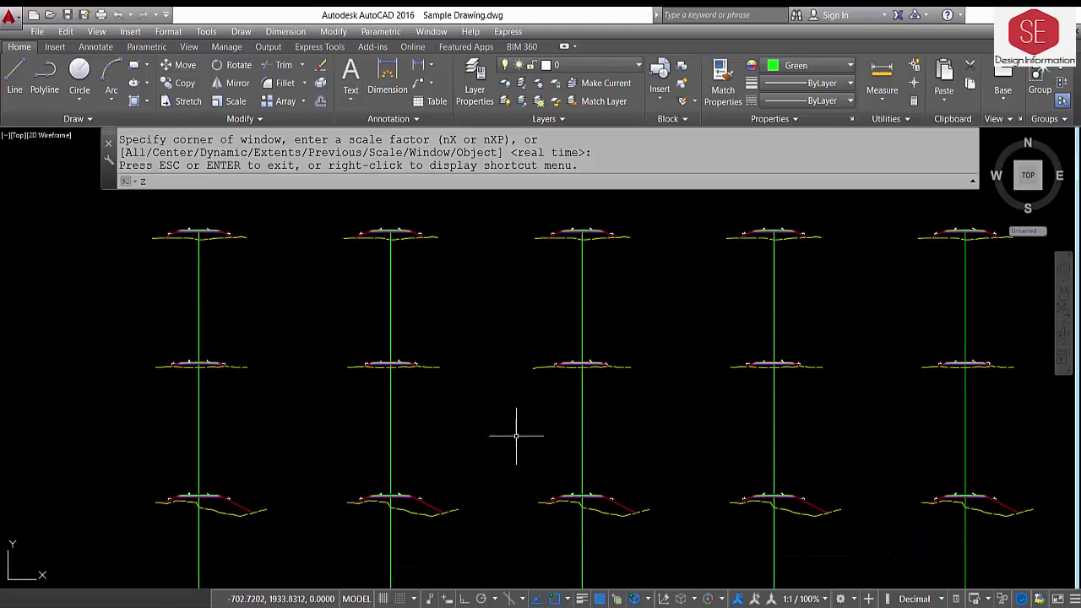
pyautogui.moveTo(512, 435); pyautogui.dragTo(566, 381)
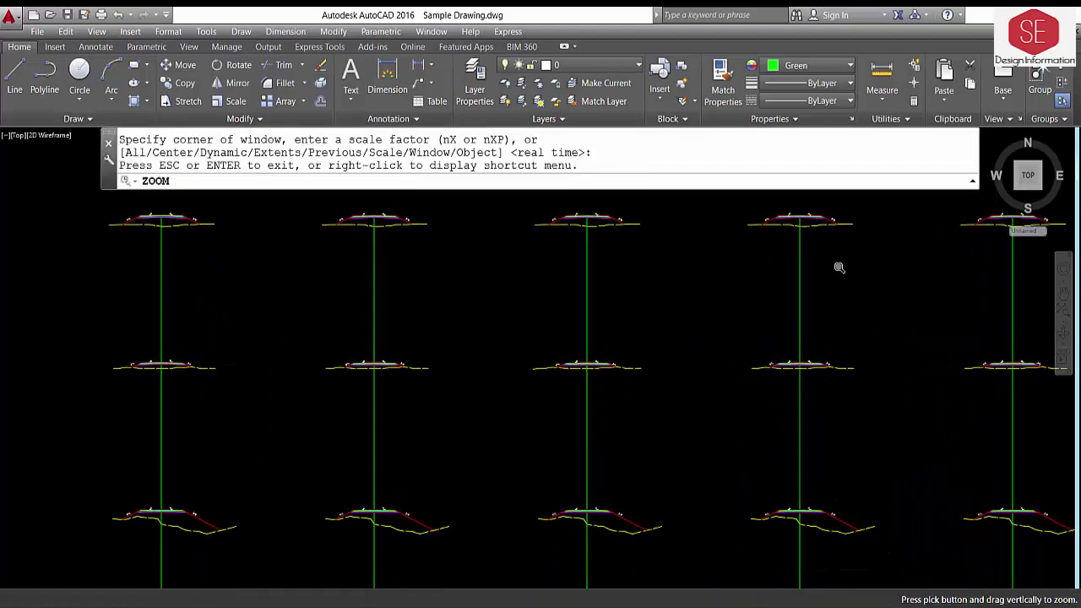
pyautogui.moveTo(839, 267); pyautogui.dragTo(746, 285, button='middle')
pyautogui.press('Escape')
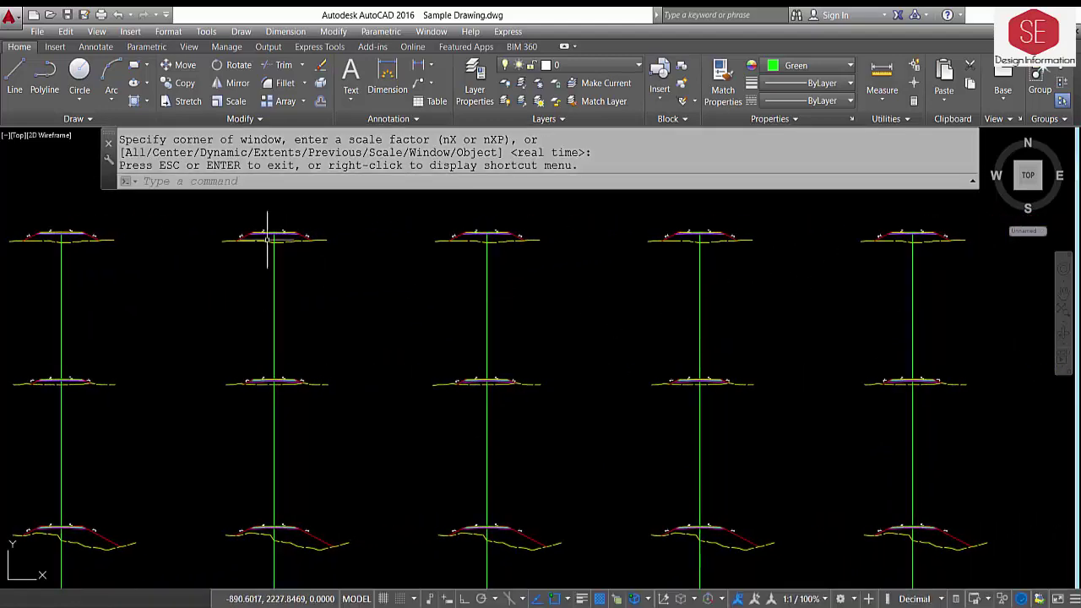
pyautogui.scroll(5, 267, 239)
pyautogui.scroll(5, 234, 229)
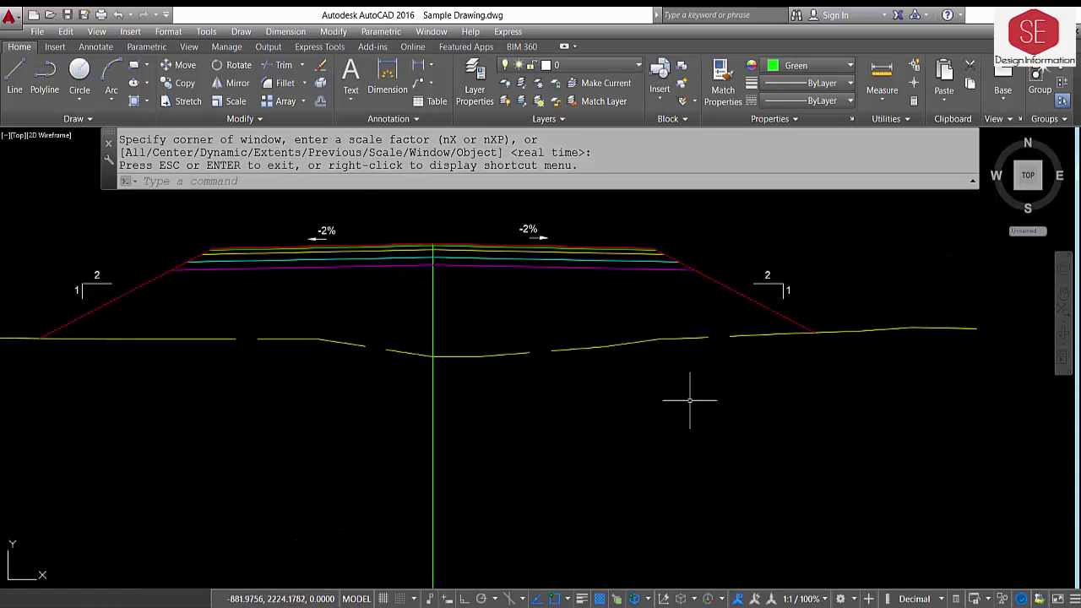
pyautogui.scroll(-3, 427, 369)
pyautogui.scroll(-2, 765, 337)
pyautogui.scroll(-1, 535, 349)
pyautogui.scroll(-2, 625, 308)
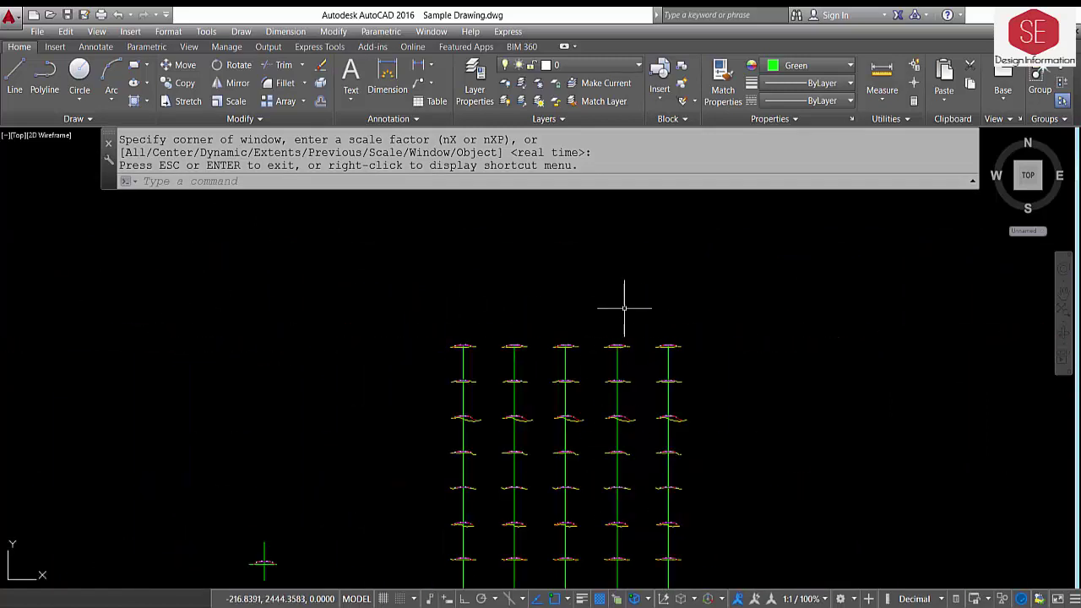
pyautogui.moveTo(568, 470); pyautogui.dragTo(581, 369, button='middle')
pyautogui.scroll(-2, 862, 300)
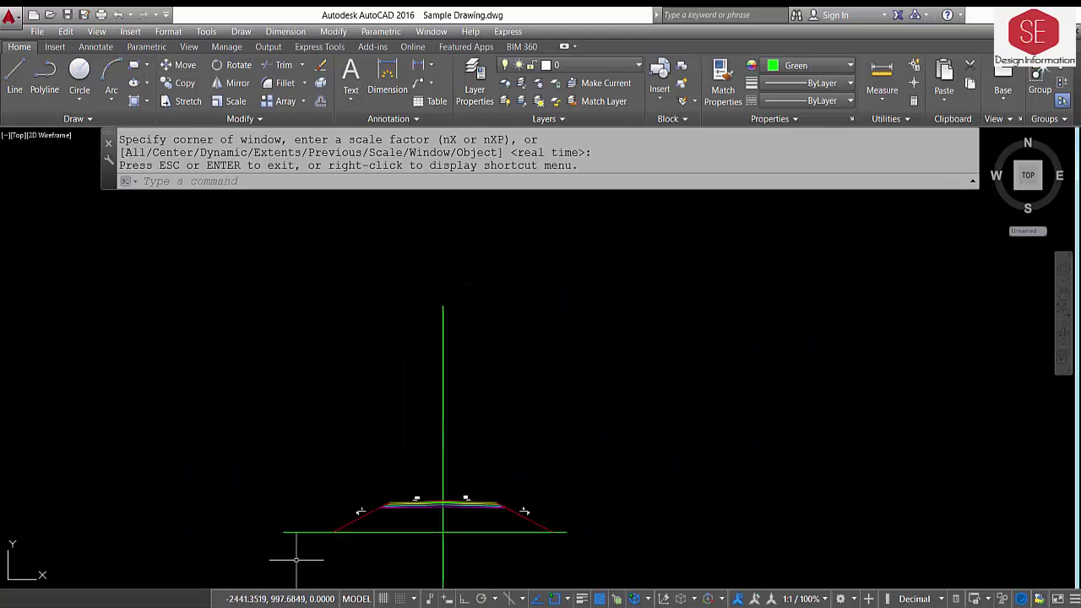
pyautogui.scroll(6, 590, 420)
pyautogui.scroll(6, 590, 420)
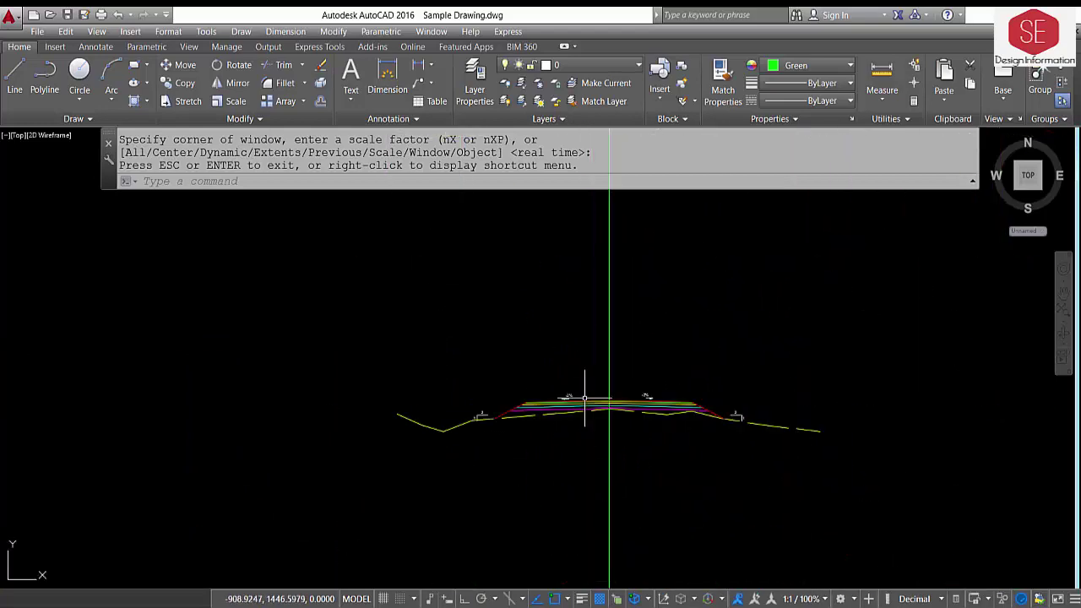
pyautogui.scroll(-6, 656, 363)
pyautogui.moveTo(687, 366); pyautogui.dragTo(652, 452, button='middle')
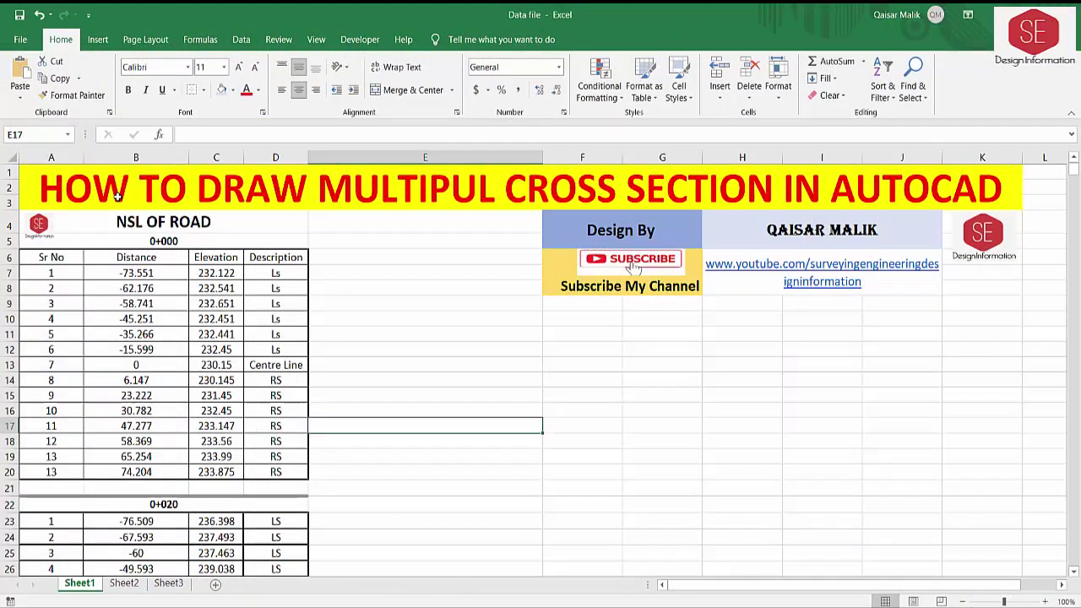
# Step: Inspect the Sheet1 0+000 table's heading, distance, elevation and description cells
pyautogui.click(68, 193)
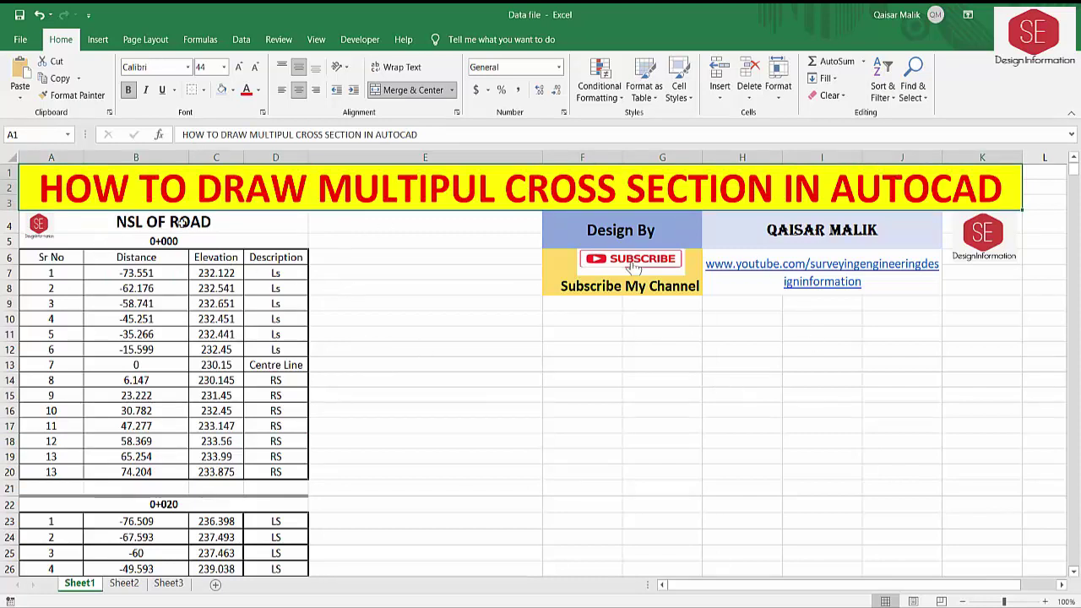
pyautogui.click(81, 285)
pyautogui.click(126, 276)
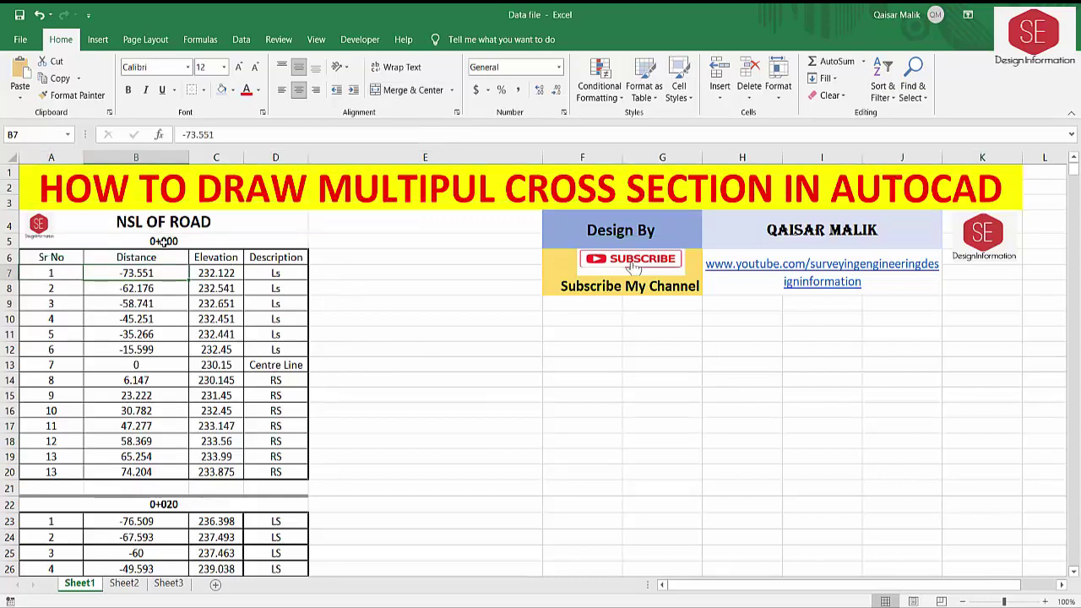
pyautogui.click(163, 241)
pyautogui.click(132, 259)
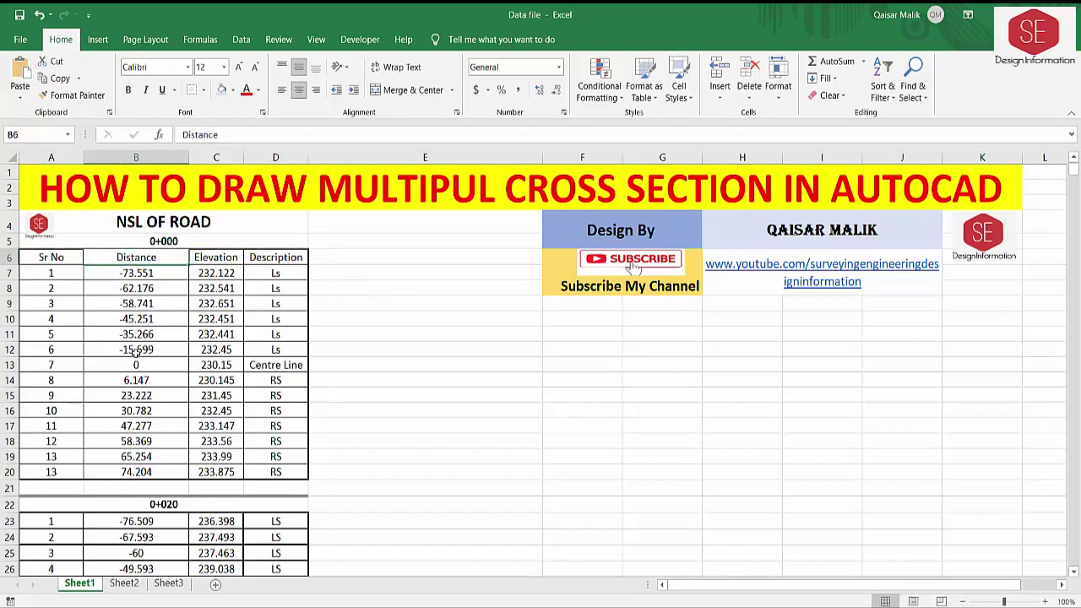
pyautogui.click(142, 276)
pyautogui.click(209, 276)
pyautogui.click(263, 272)
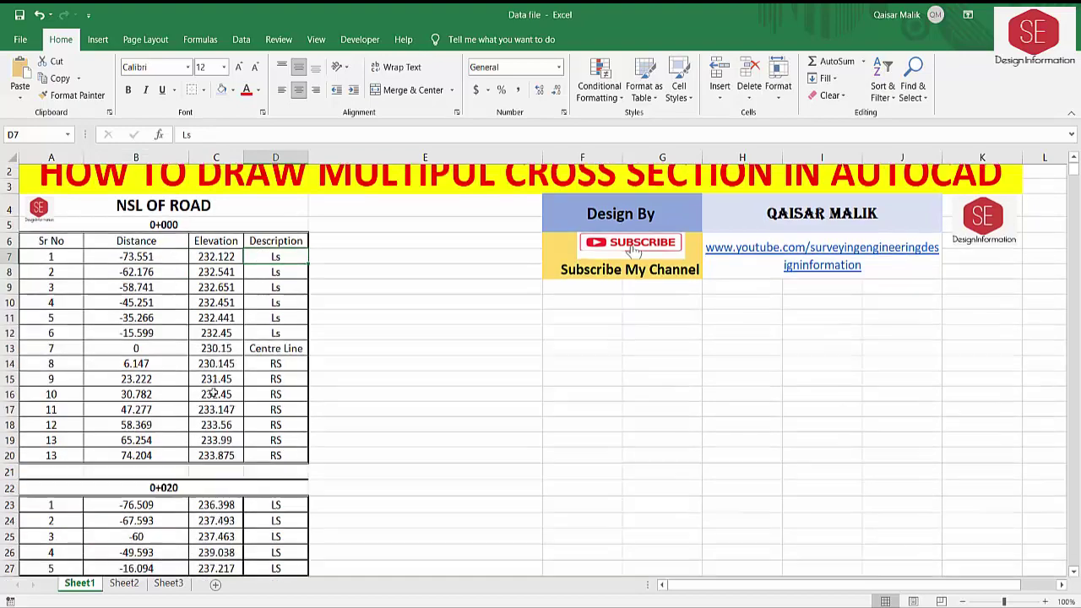
# Step: Scroll Sheet1 down to the 1+180 table and drag back to the top
pyautogui.scroll(-4, 185, 406)
pyautogui.scroll(-4, 183, 380)
pyautogui.scroll(-5, 183, 376)
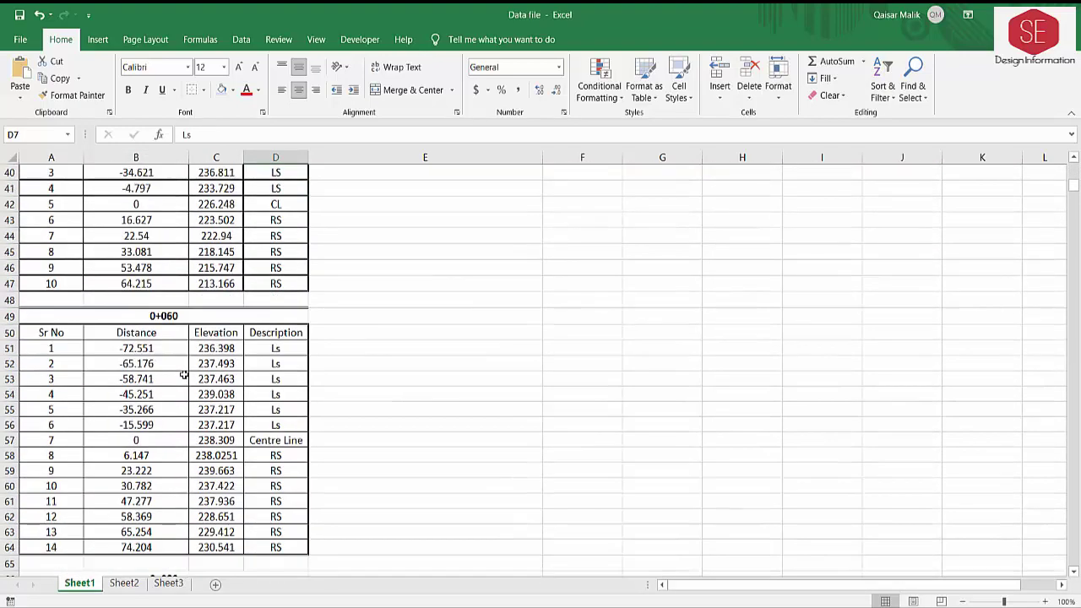
pyautogui.scroll(-11, 190, 375)
pyautogui.scroll(-7, 199, 374)
pyautogui.scroll(-10, 207, 374)
pyautogui.scroll(-1, 207, 374)
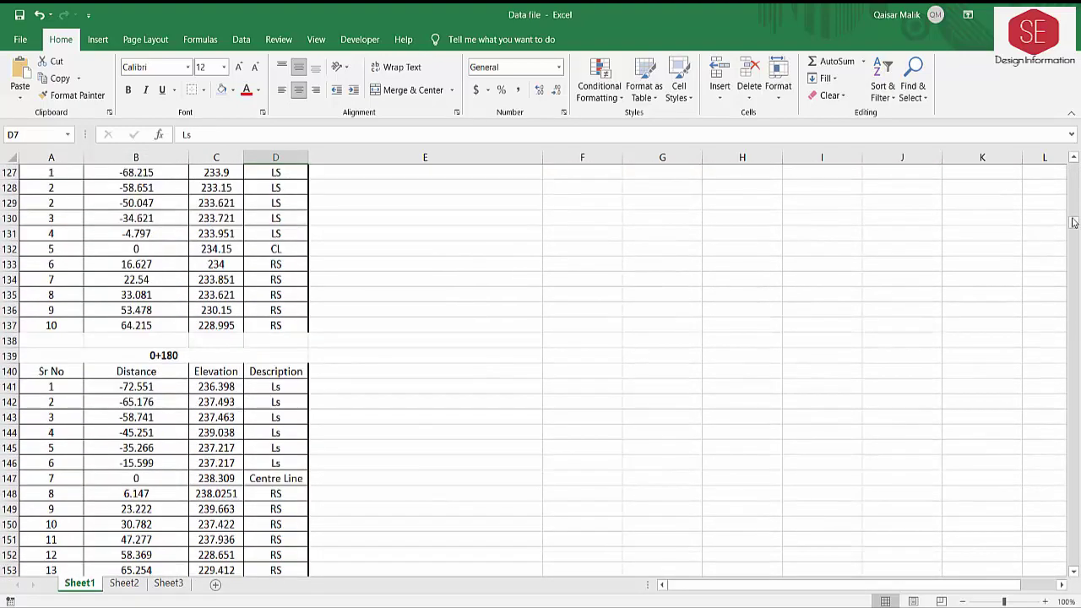
pyautogui.moveTo(1074, 228); pyautogui.dragTo(1074, 567)
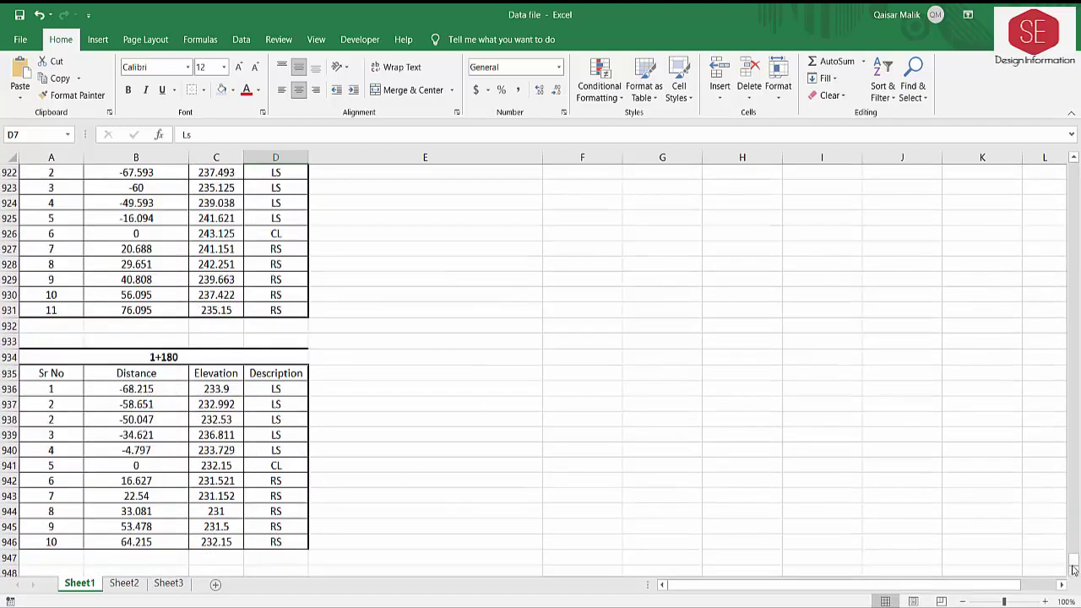
pyautogui.moveTo(1074, 567); pyautogui.dragTo(1074, 168)
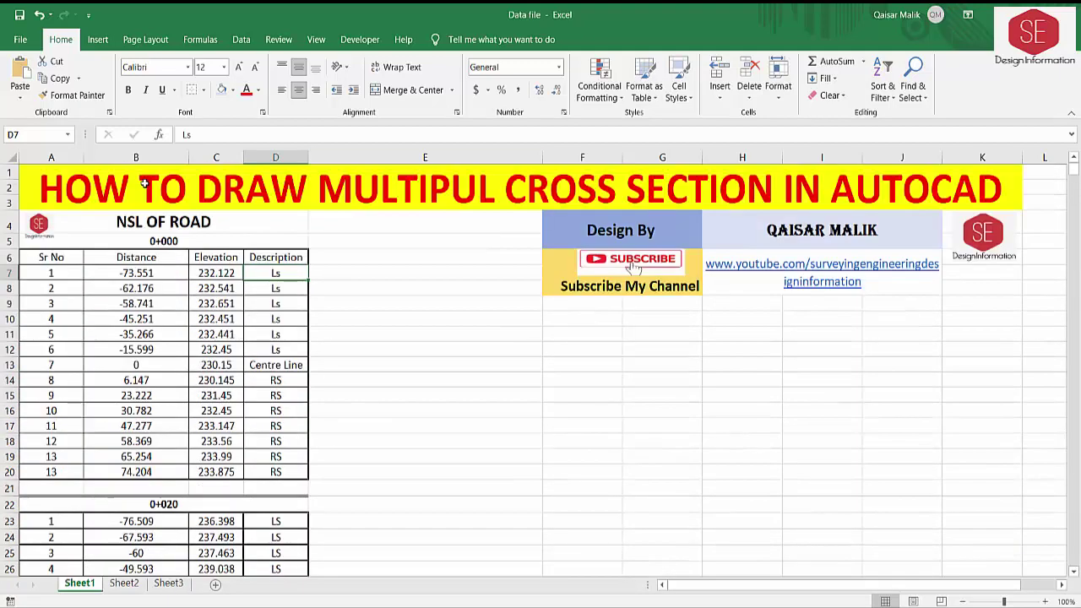
pyautogui.click(355, 301)
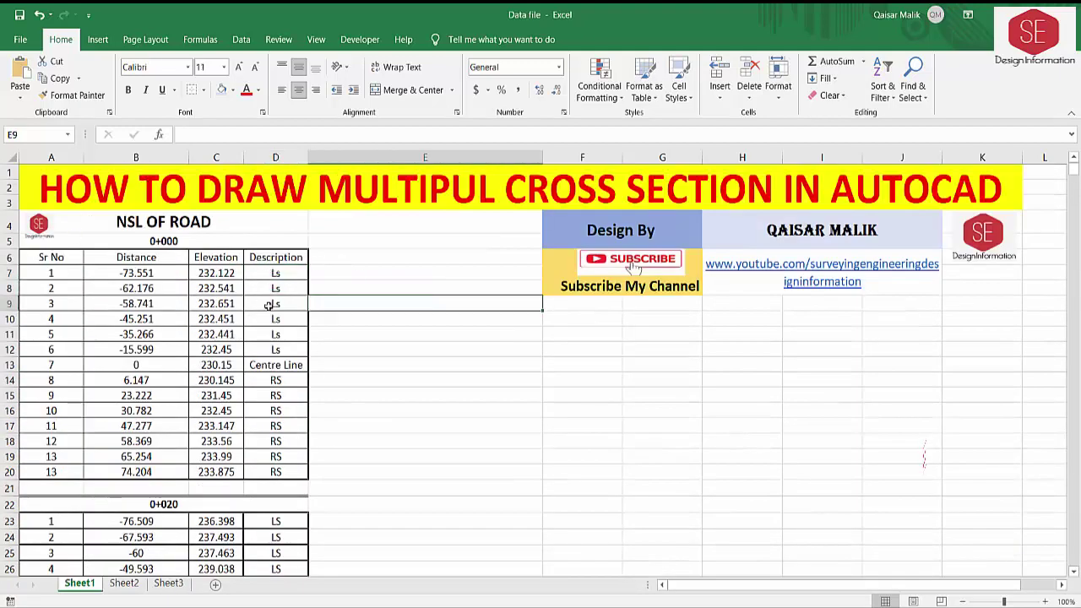
# Step: On Sheet2, inspect the Finish Road Level heading and its column A distances, including -10
pyautogui.click(124, 583)
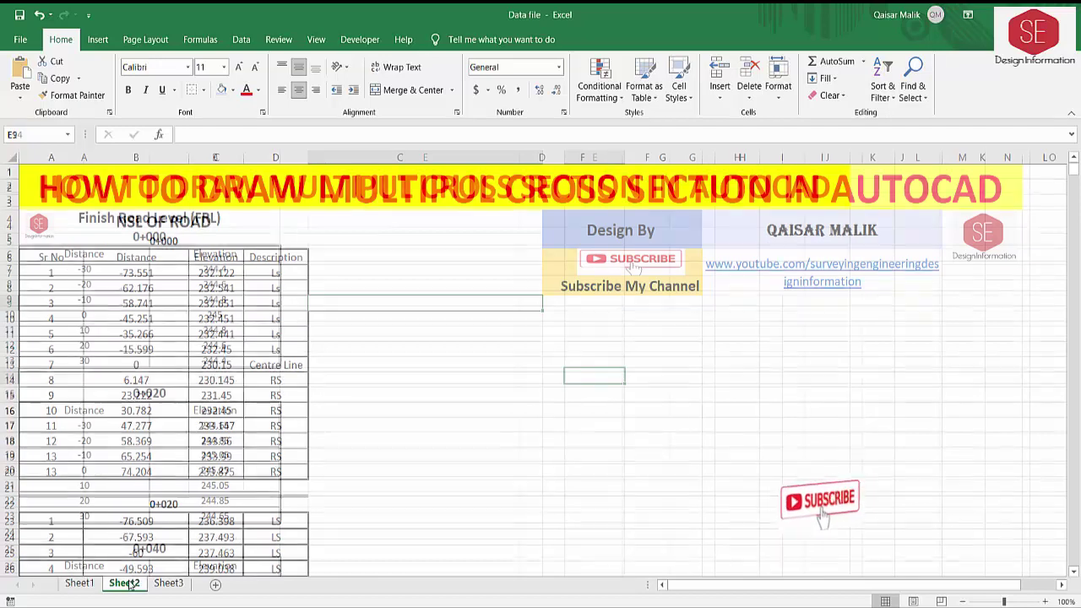
pyautogui.click(347, 360)
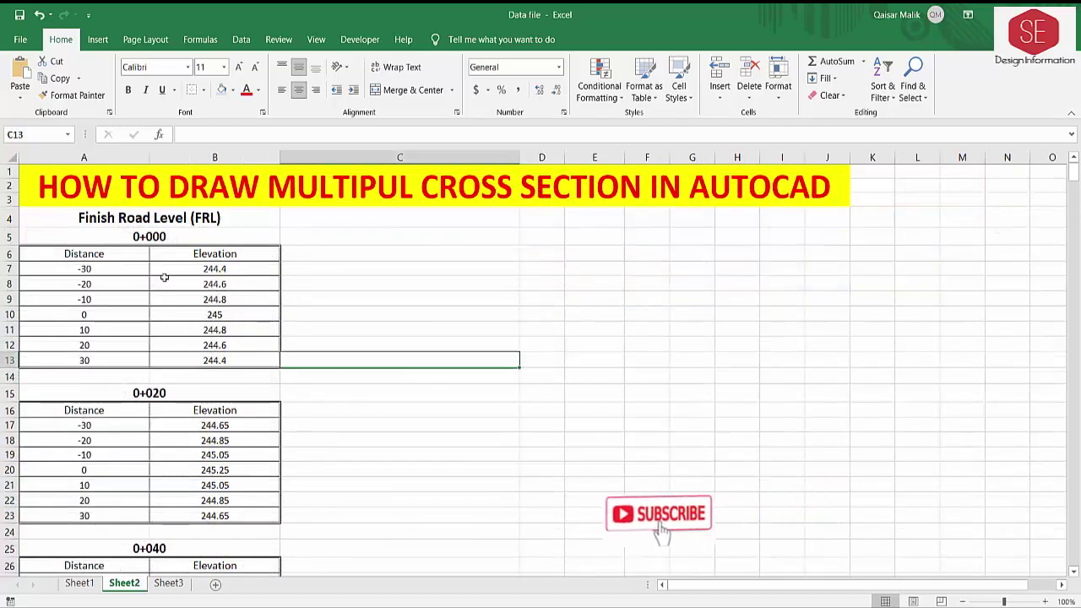
pyautogui.click(95, 224)
pyautogui.click(143, 268)
pyautogui.click(93, 284)
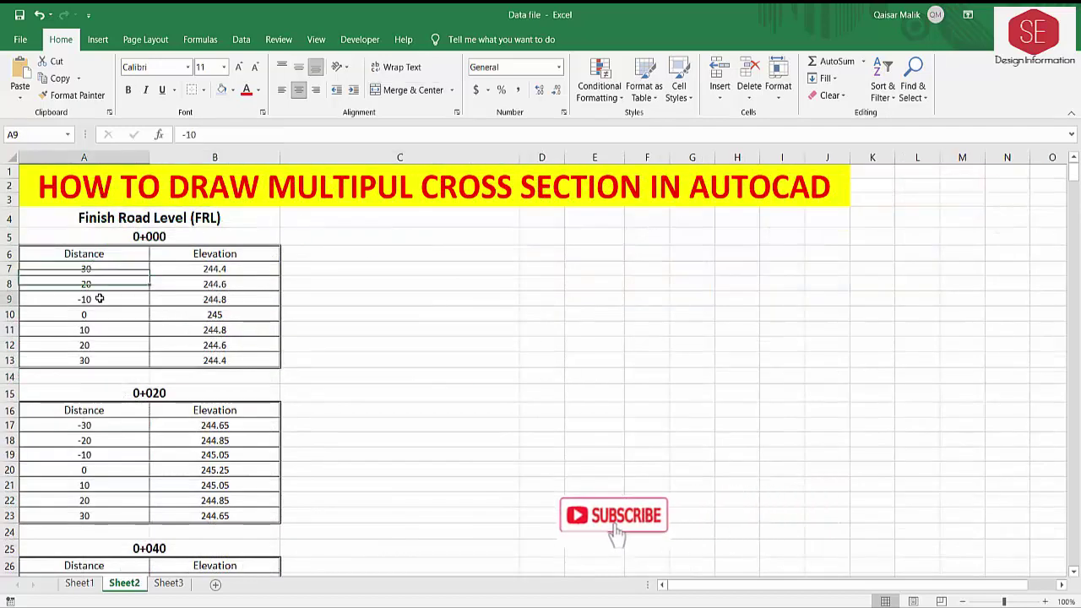
pyautogui.click(89, 299)
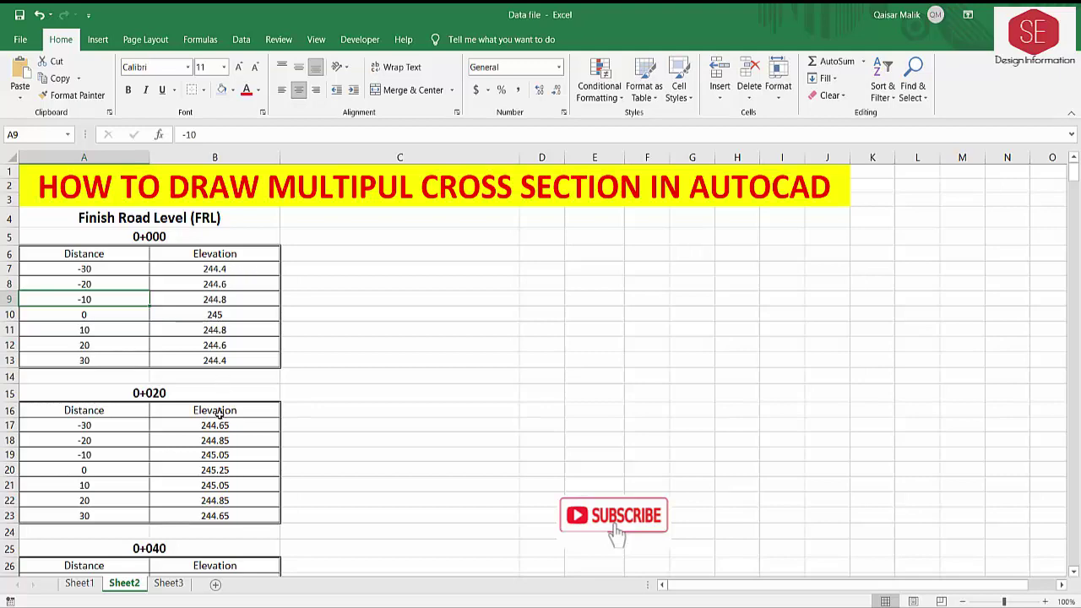
# Step: Scroll through the FRL tables, then return to Sheet1's NSL of road tables
pyautogui.scroll(-3, 220, 414)
pyautogui.scroll(-1, 369, 379)
pyautogui.scroll(4, 381, 326)
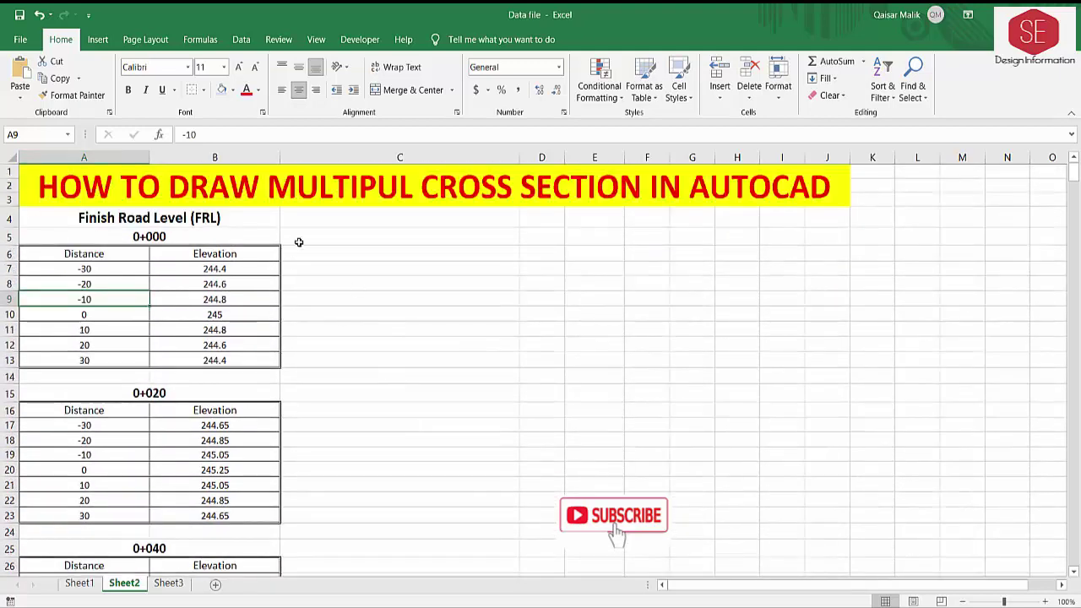
pyautogui.scroll(-2, 510, 293)
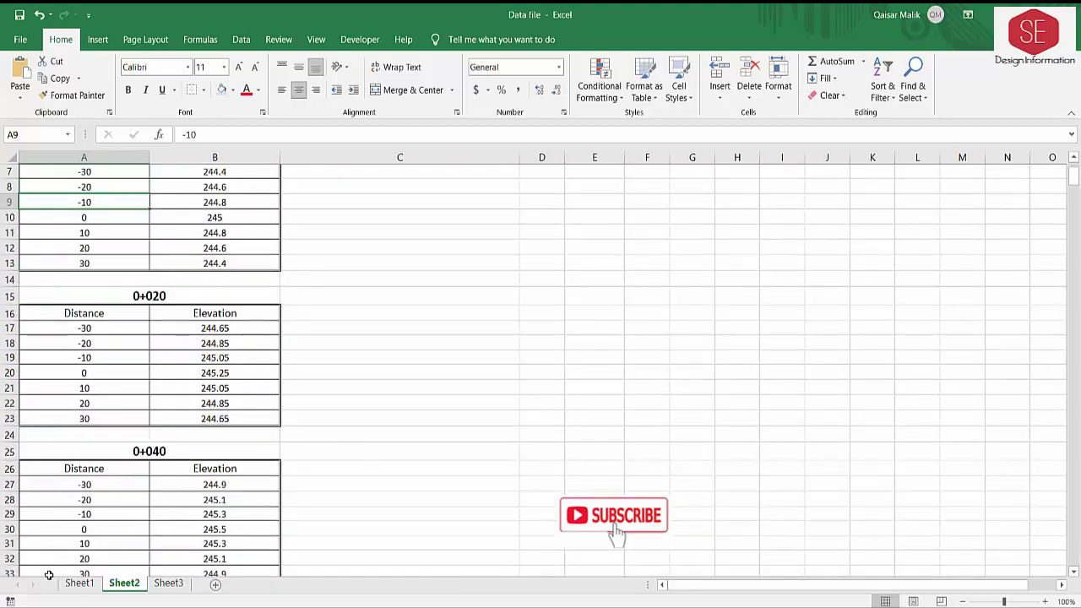
pyautogui.scroll(2, 510, 319)
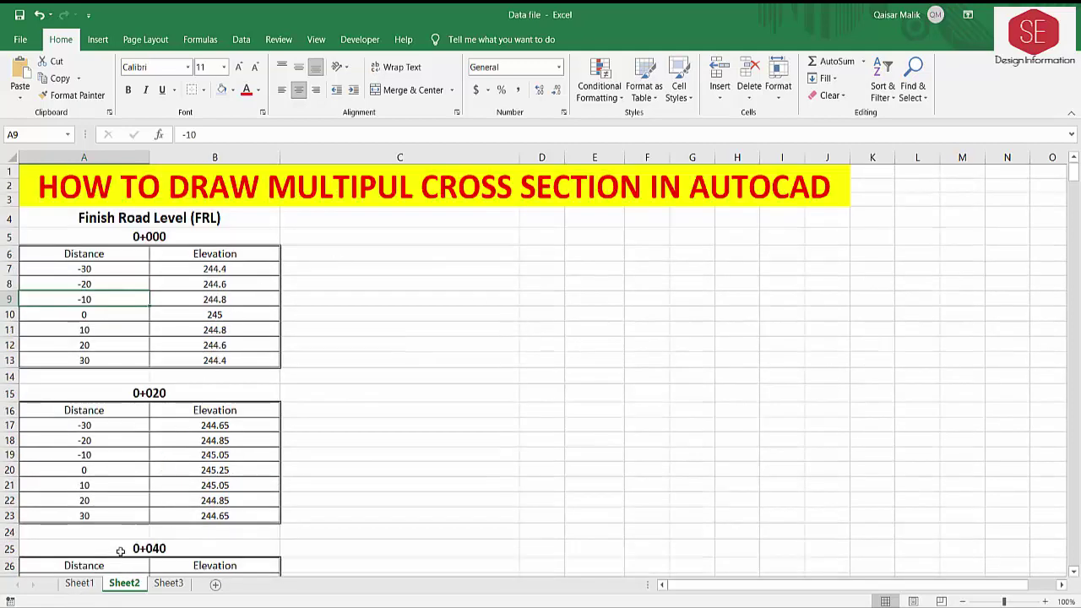
pyautogui.click(76, 589)
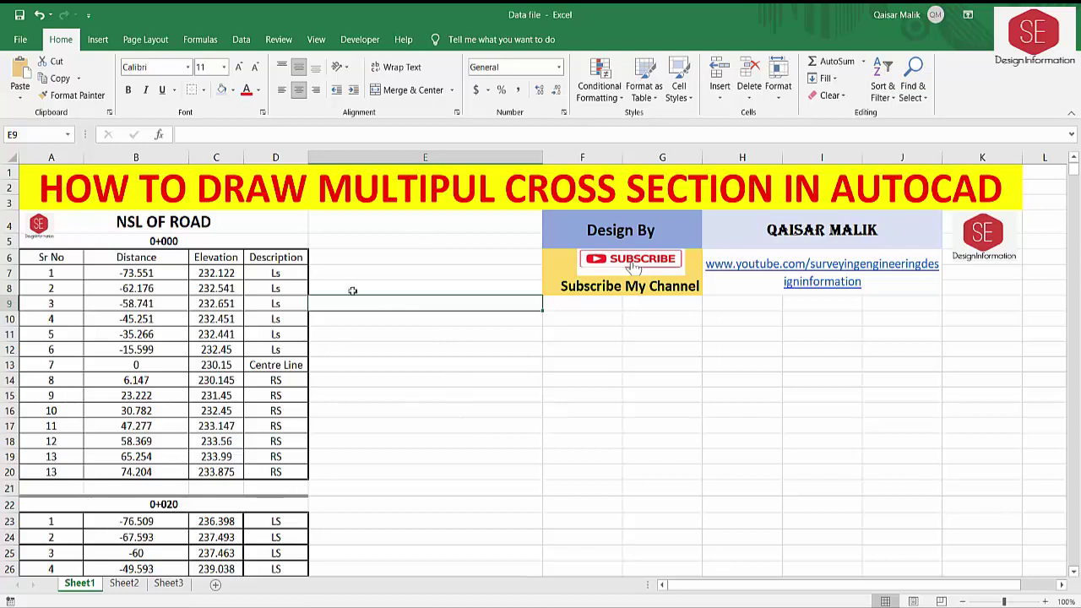
# Step: Head E6 'PLOT TO AUTO CAD' and enter the coordinate formula =B7&","&C7 in E7
pyautogui.press('Up')
pyautogui.press('Up')
pyautogui.press('Up')
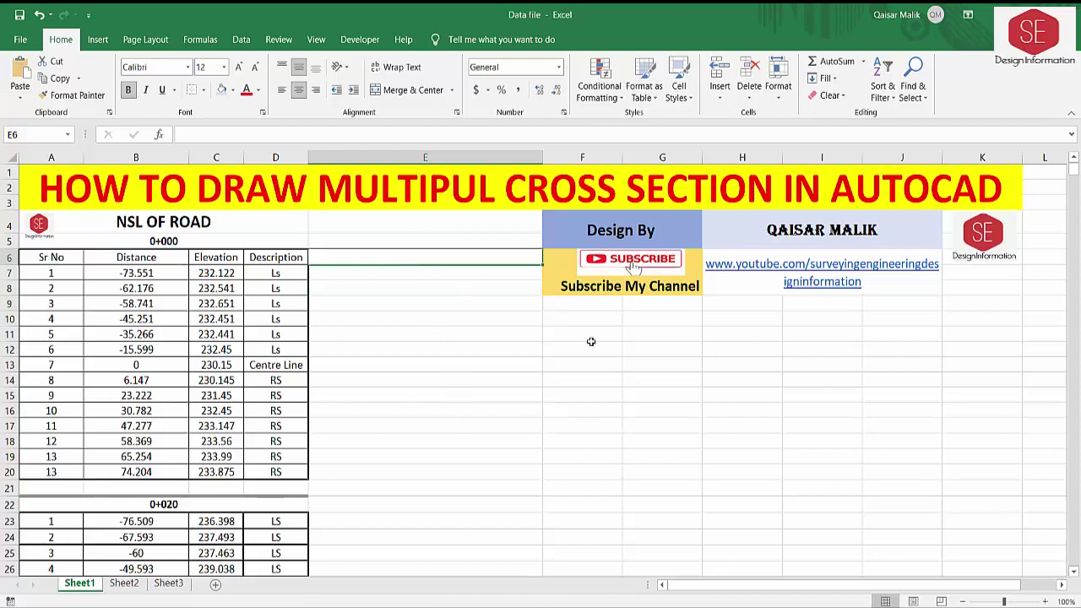
pyautogui.write('PLOT TO AUTO CA')
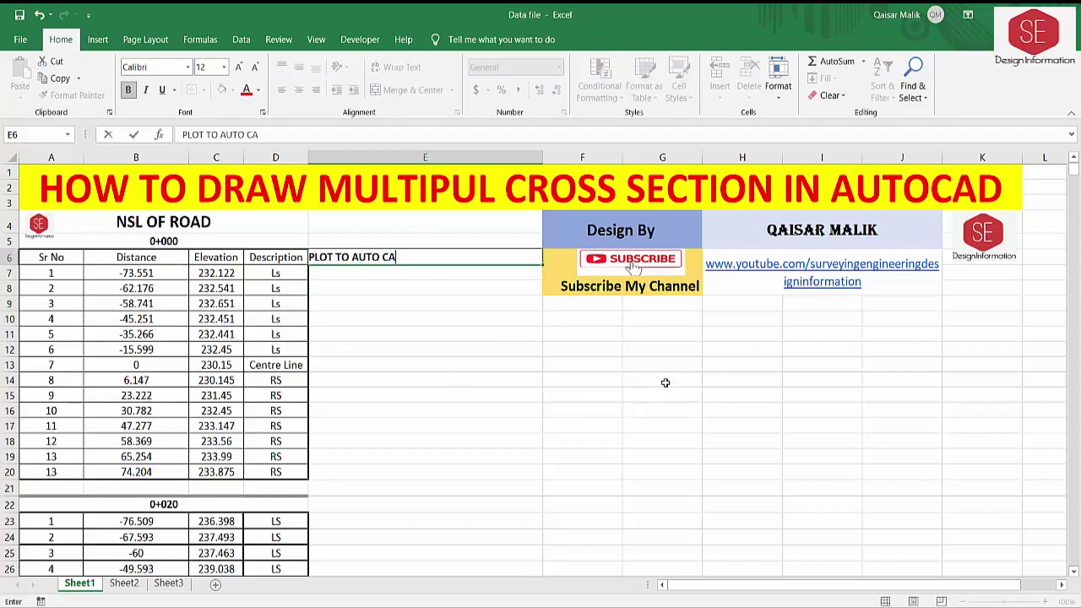
pyautogui.write('D')
pyautogui.press('Return')
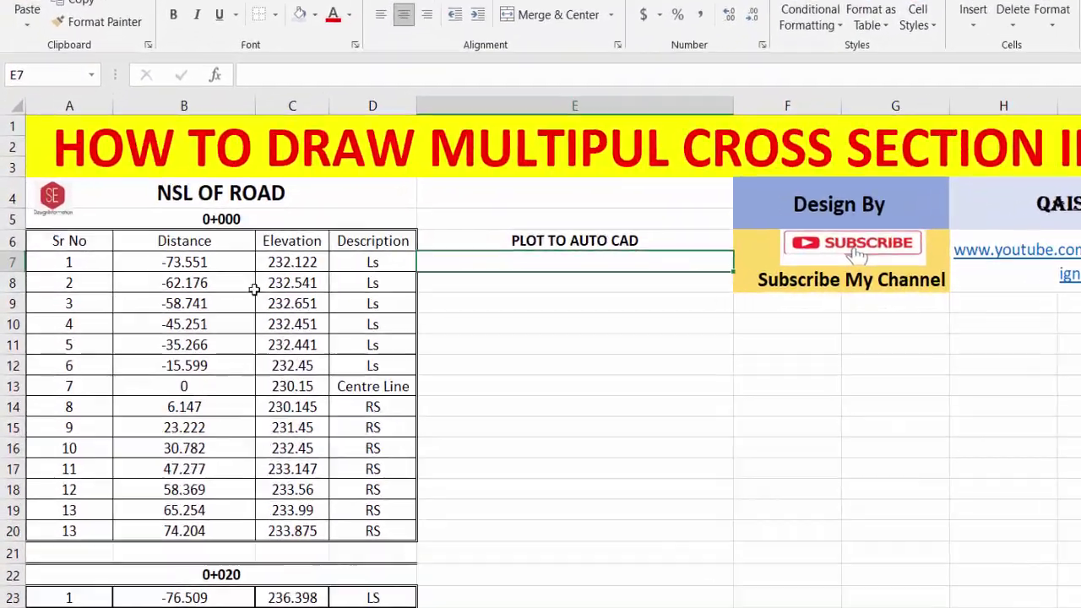
pyautogui.write('=')
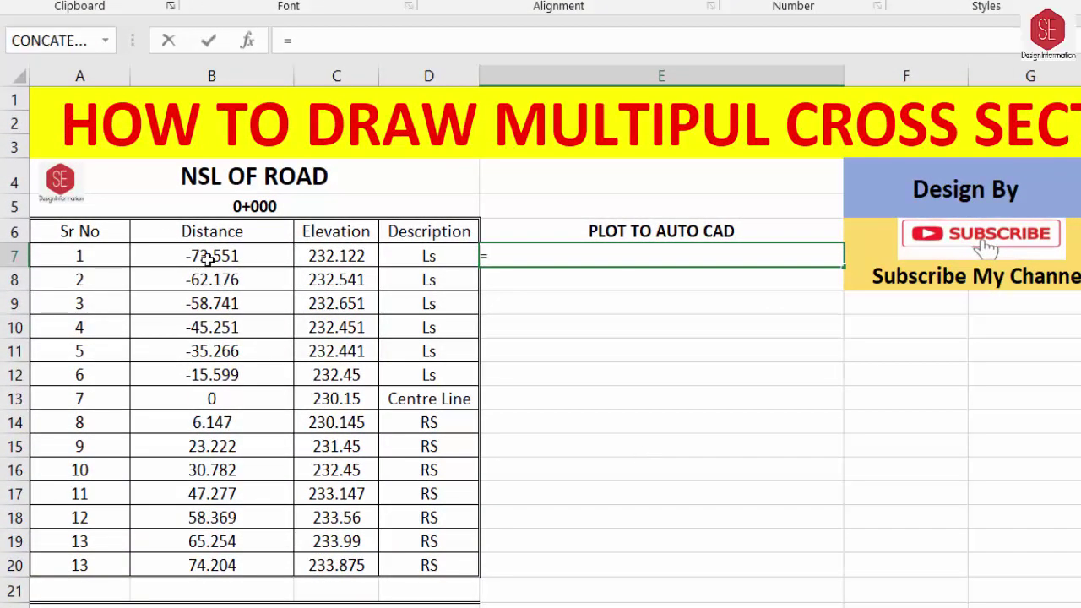
pyautogui.click(183, 253)
pyautogui.write('&')
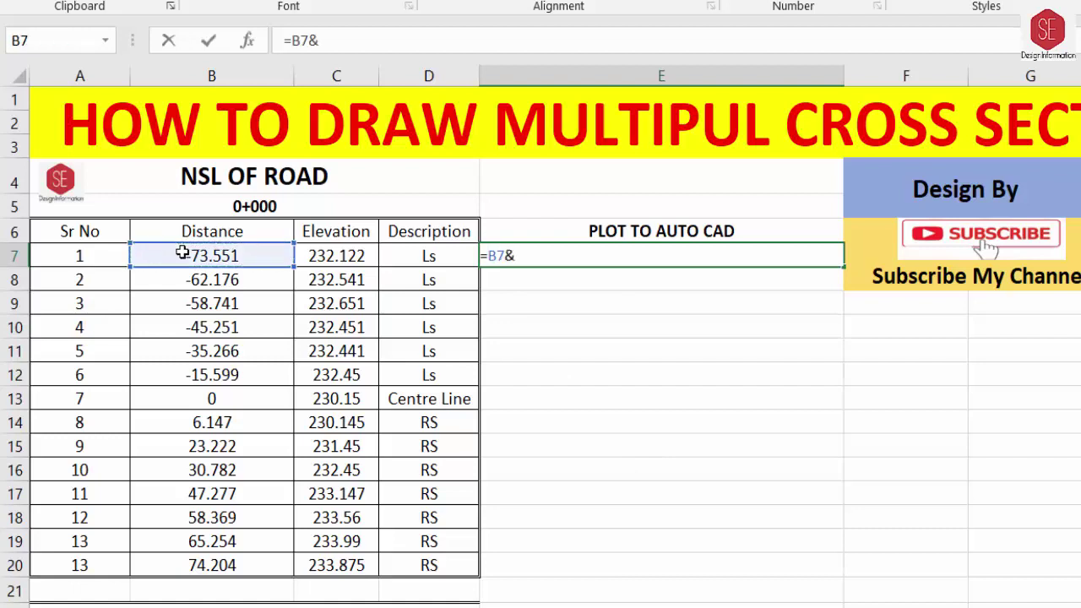
pyautogui.press('BackSpace')
pyautogui.click(306, 261)
pyautogui.press('Return')
# Step: Fill the E7 formula down to row 20 and cut the heading for E5
pyautogui.press('Up')
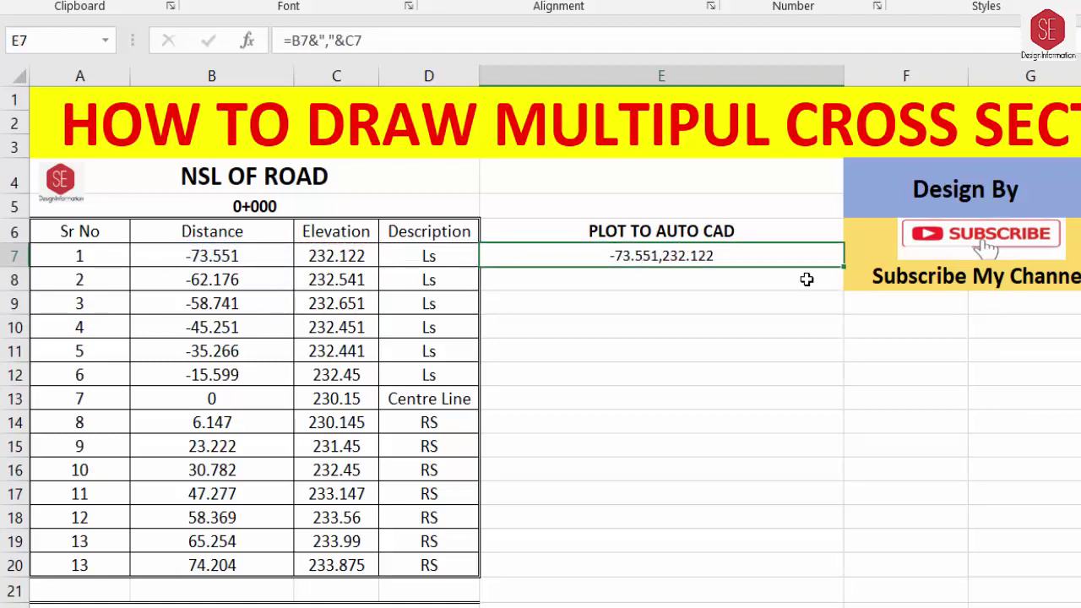
pyautogui.moveTo(843, 268); pyautogui.dragTo(814, 567)
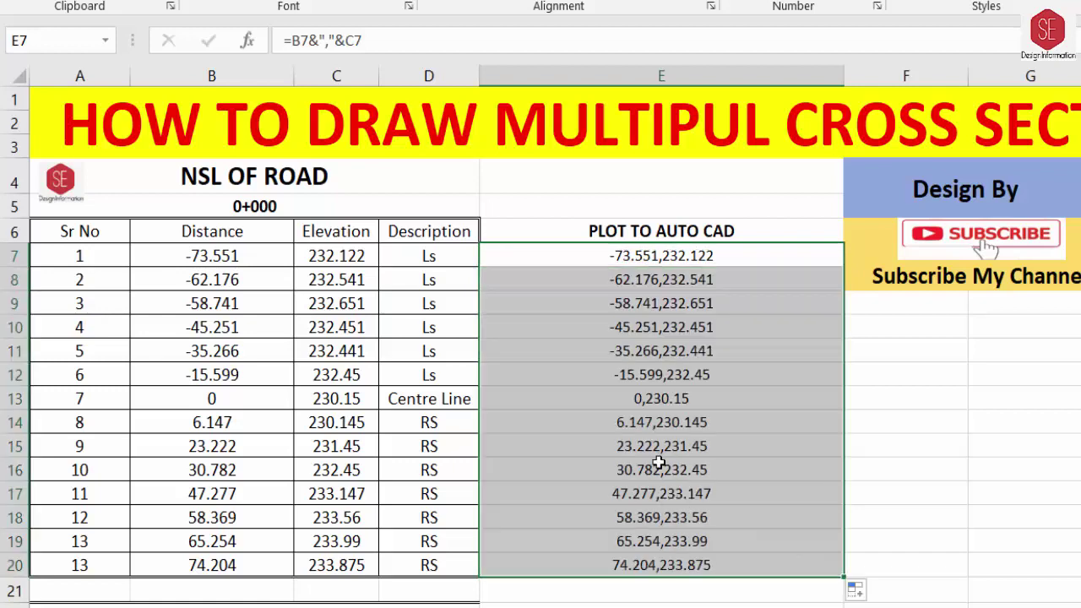
pyautogui.click(700, 310)
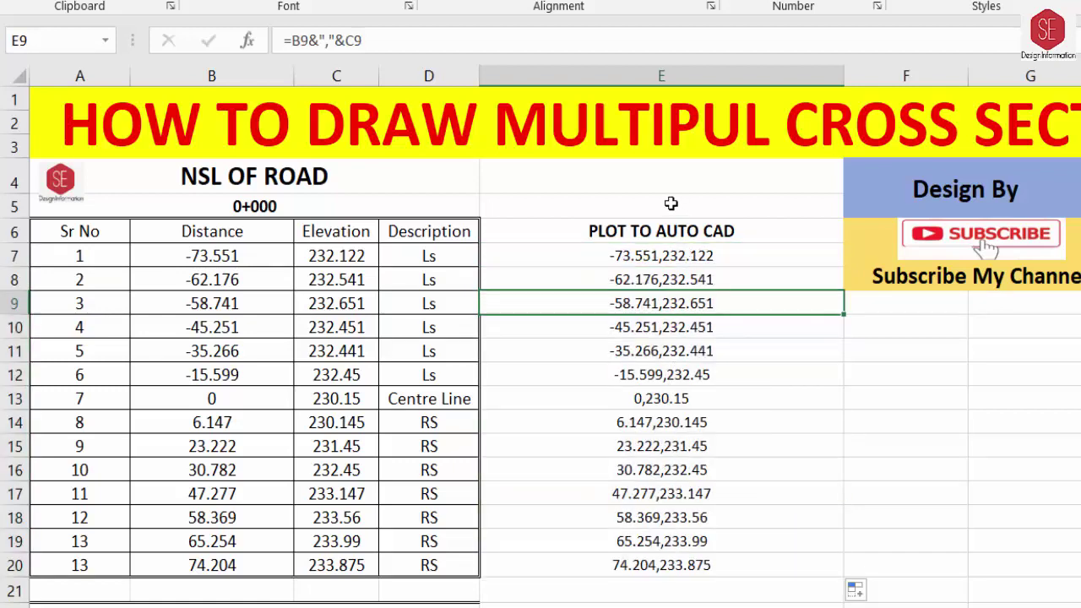
pyautogui.click(666, 231)
pyautogui.hotkey('ctrl', 'x')
pyautogui.click(650, 206)
# Step: Paste the heading into E5 and enter a bold PLINE in E6
pyautogui.rightClick(662, 206)
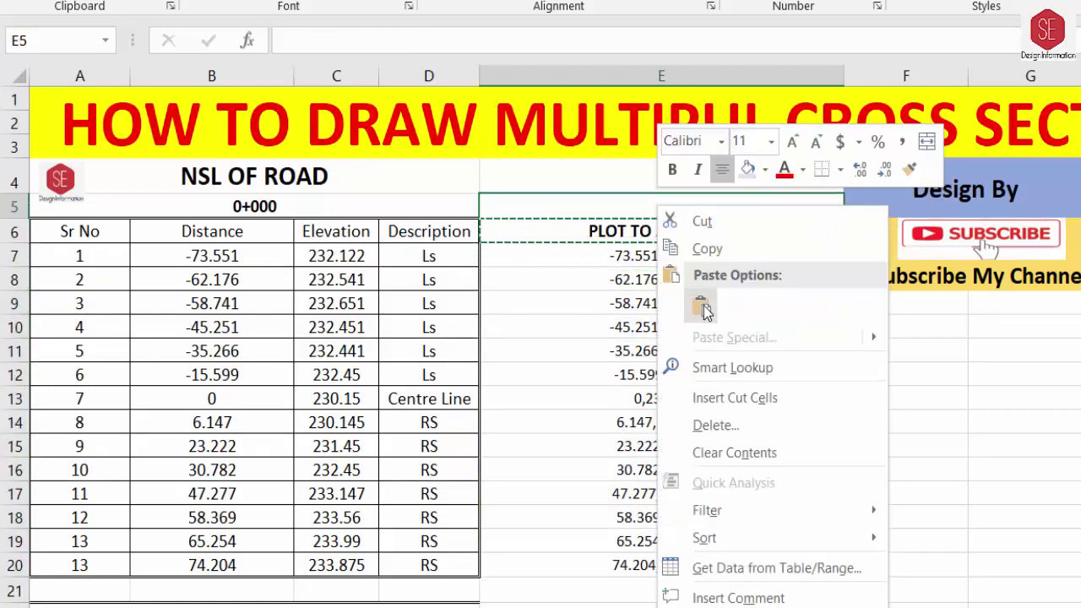
pyautogui.click(678, 307)
pyautogui.click(606, 233)
pyautogui.write('P')
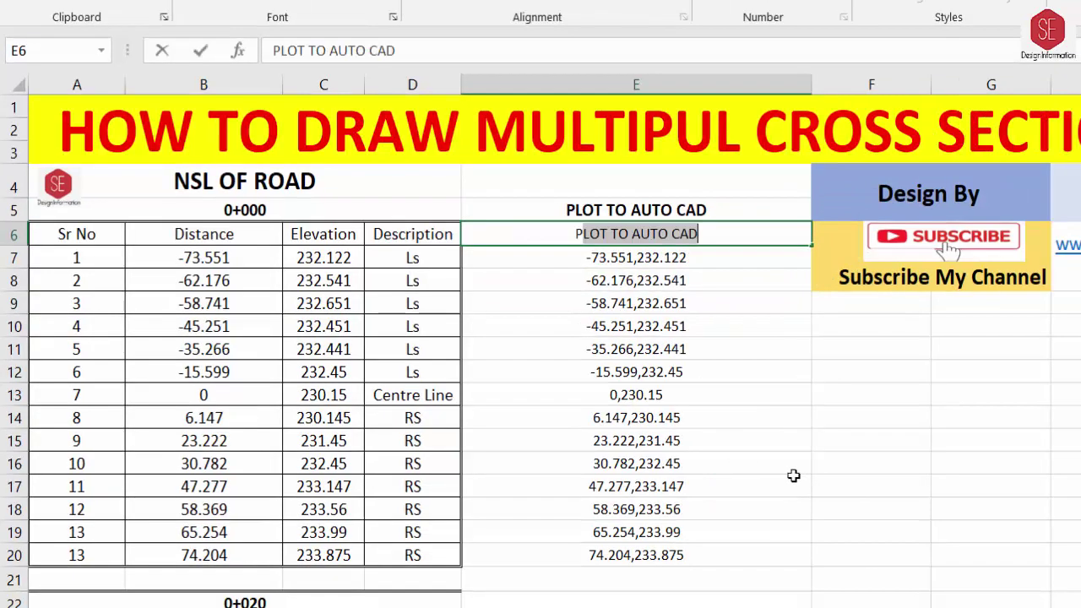
pyautogui.write('LINE')
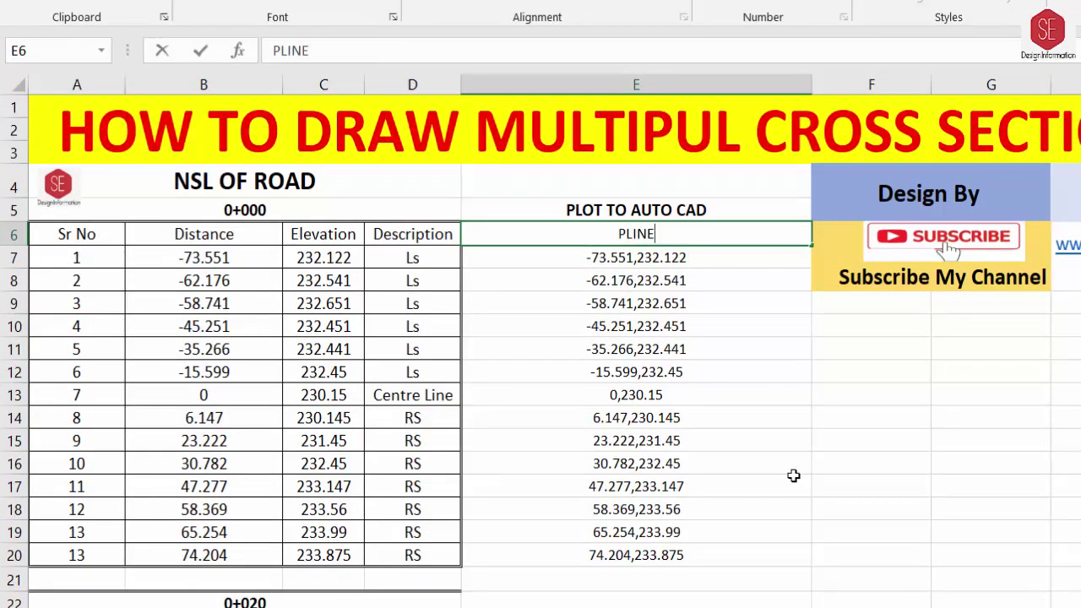
pyautogui.press('Return')
pyautogui.click(781, 422)
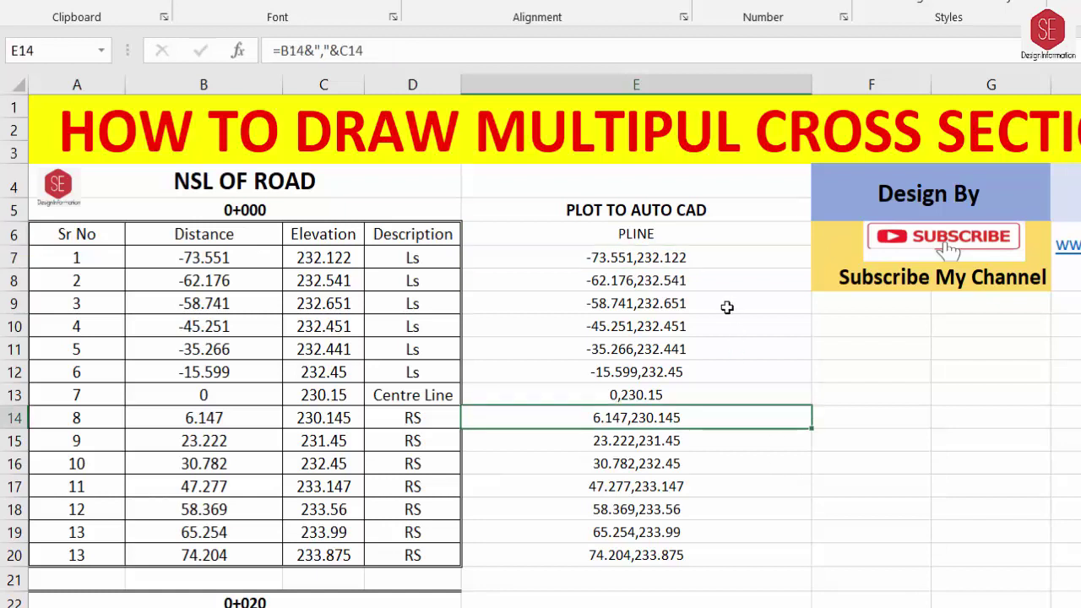
pyautogui.click(647, 236)
pyautogui.hotkey('ctrl', 'b')
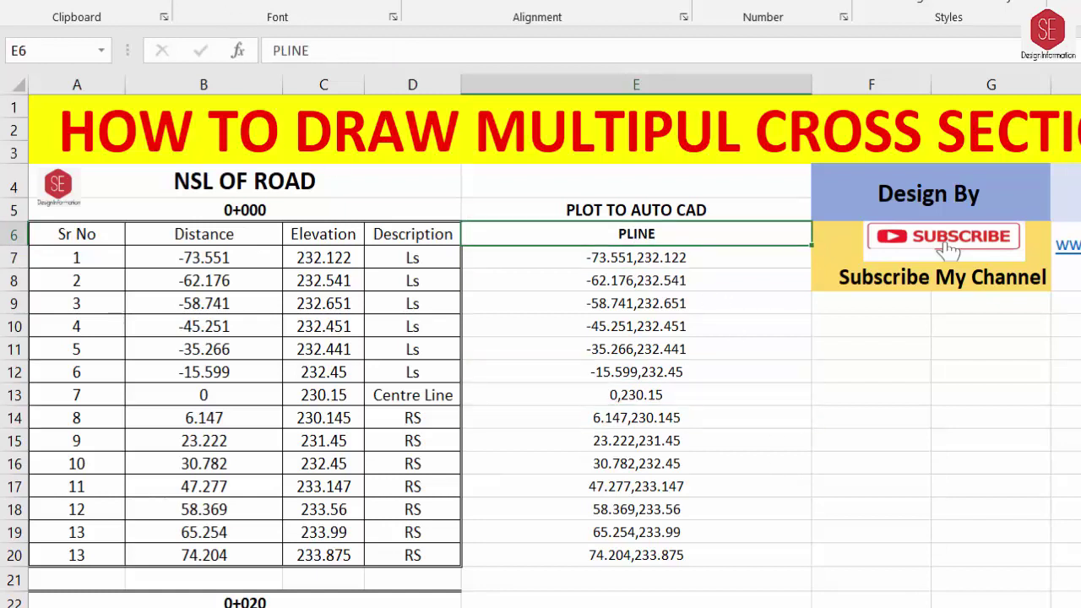
# Step: Copy PLINE together with its coordinate pairs, E6:E20
pyautogui.click(708, 271)
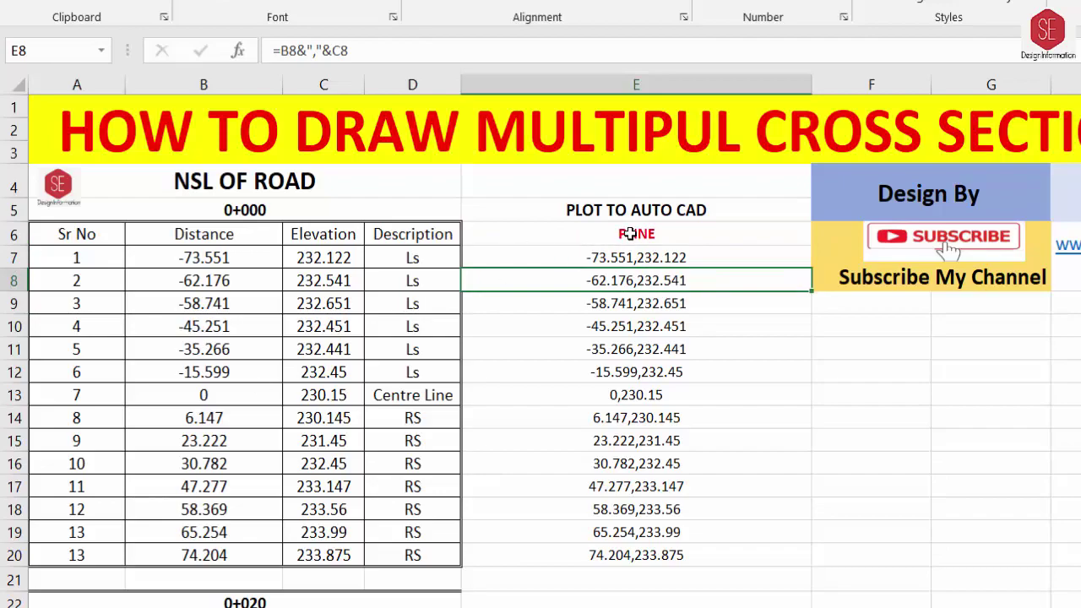
pyautogui.moveTo(629, 235); pyautogui.dragTo(632, 550)
pyautogui.rightClick(628, 532)
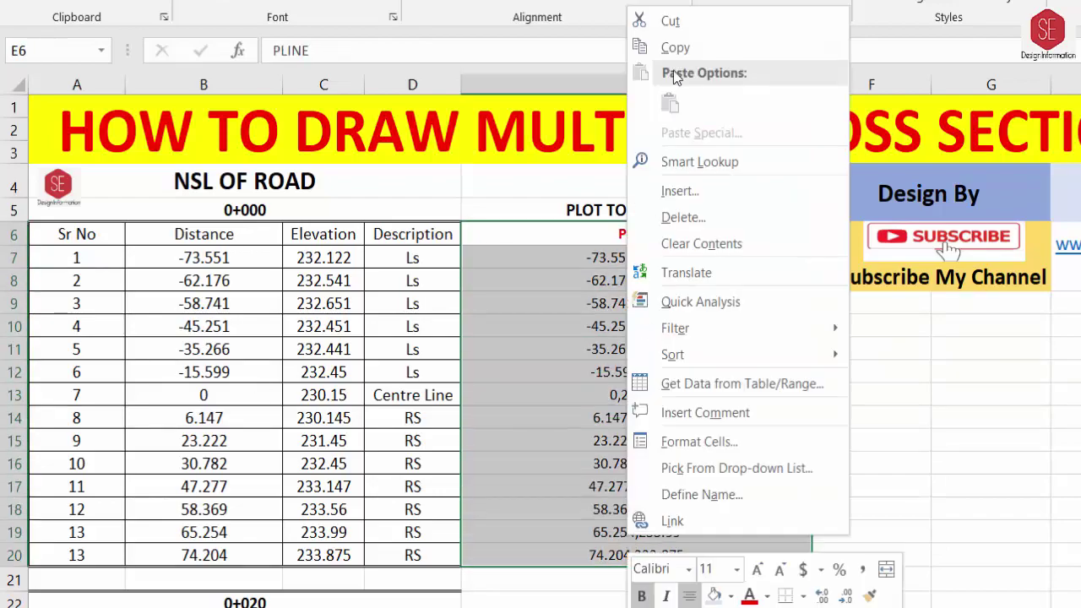
pyautogui.click(675, 48)
# Step: Paste the PLINE coordinates into AutoCAD's command line to draw the 0+000 ground profile
pyautogui.hotkey('alt', 'Tab')
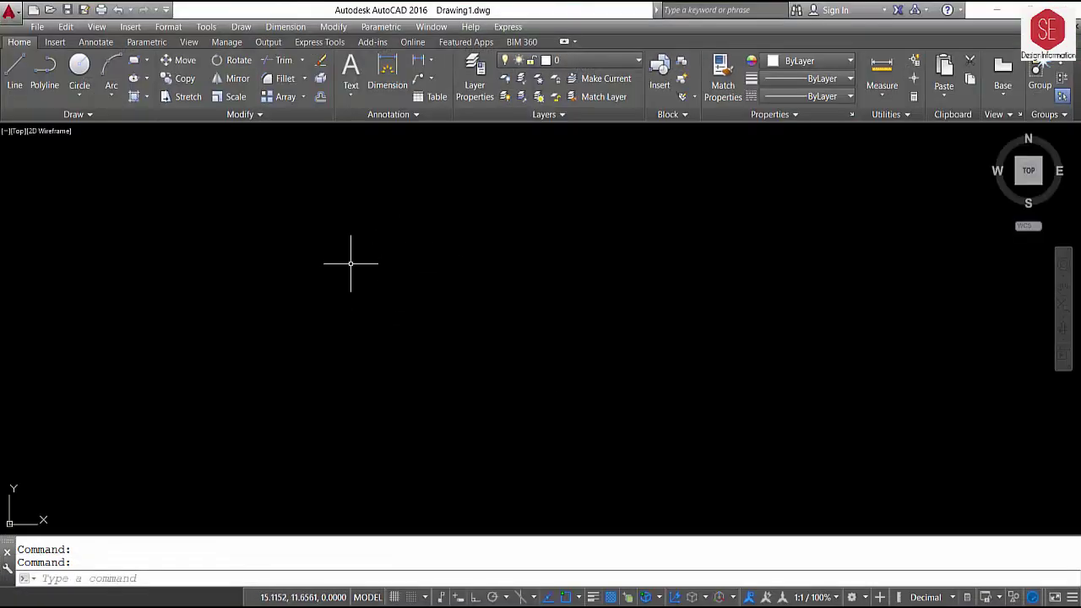
pyautogui.rightClick(240, 575)
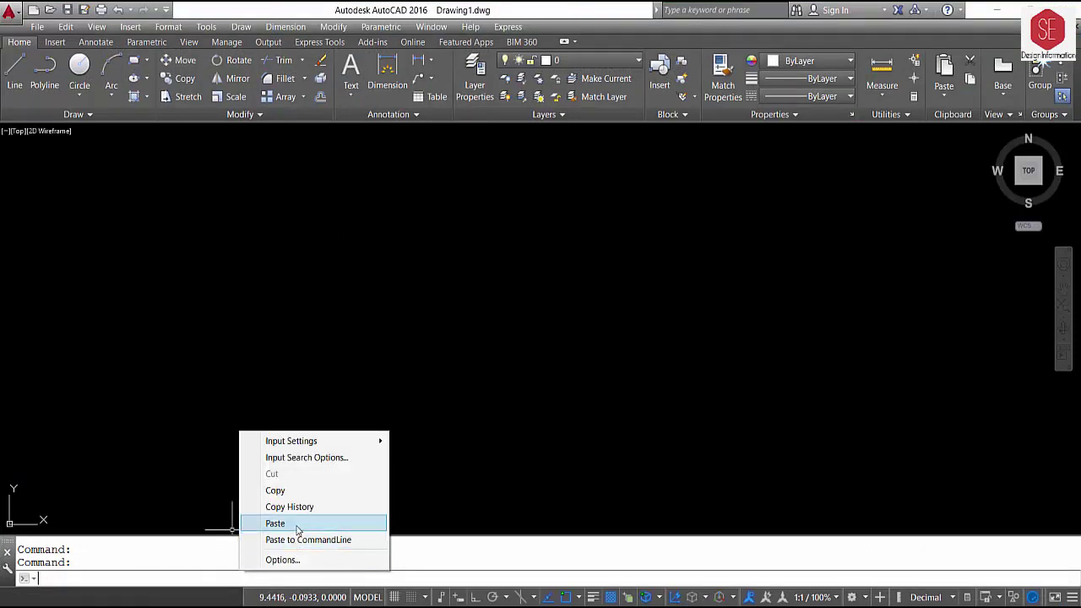
pyautogui.click(283, 520)
pyautogui.press('Escape')
pyautogui.write('Z')
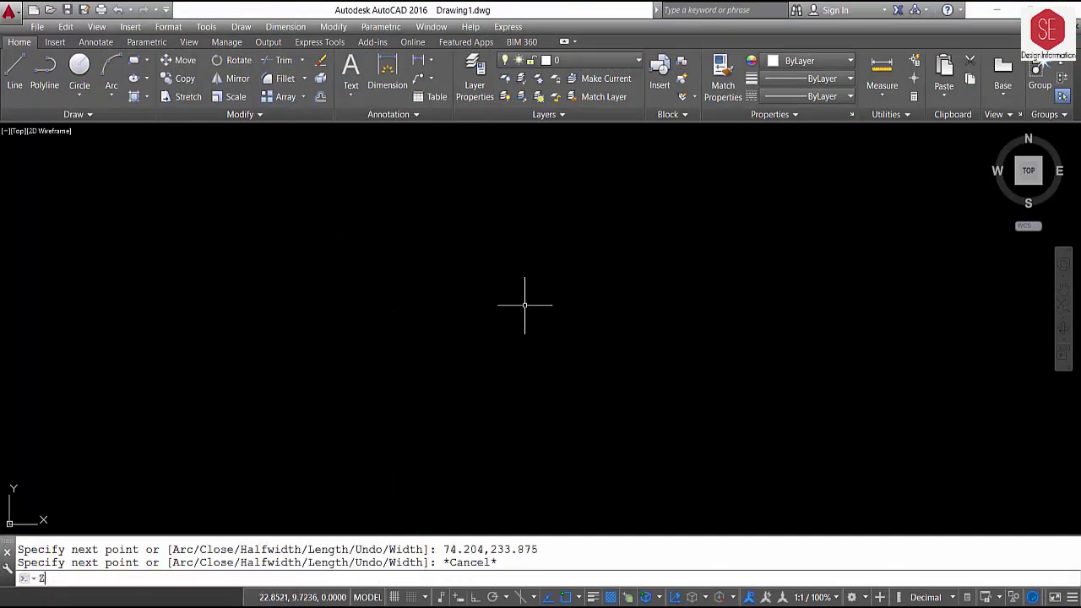
# Step: Zoom to extents (Z, E) to fit the polyline, then return to Excel
pyautogui.press('Return')
pyautogui.press('Escape')
pyautogui.write('z')
pyautogui.press('Return')
pyautogui.write('e')
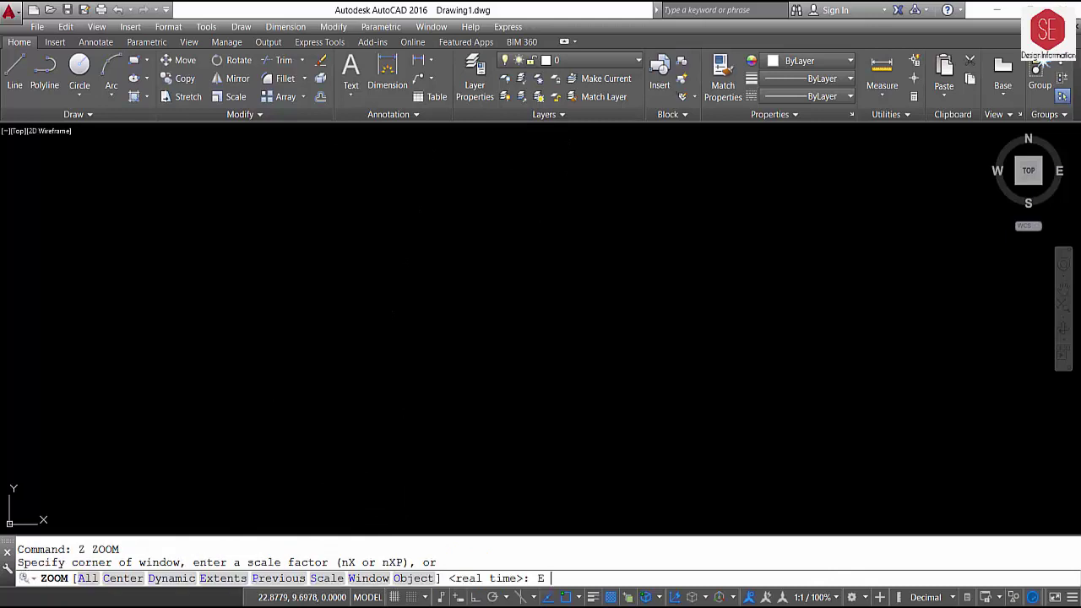
pyautogui.press('Return')
pyautogui.click(538, 327)
pyautogui.click(555, 296)
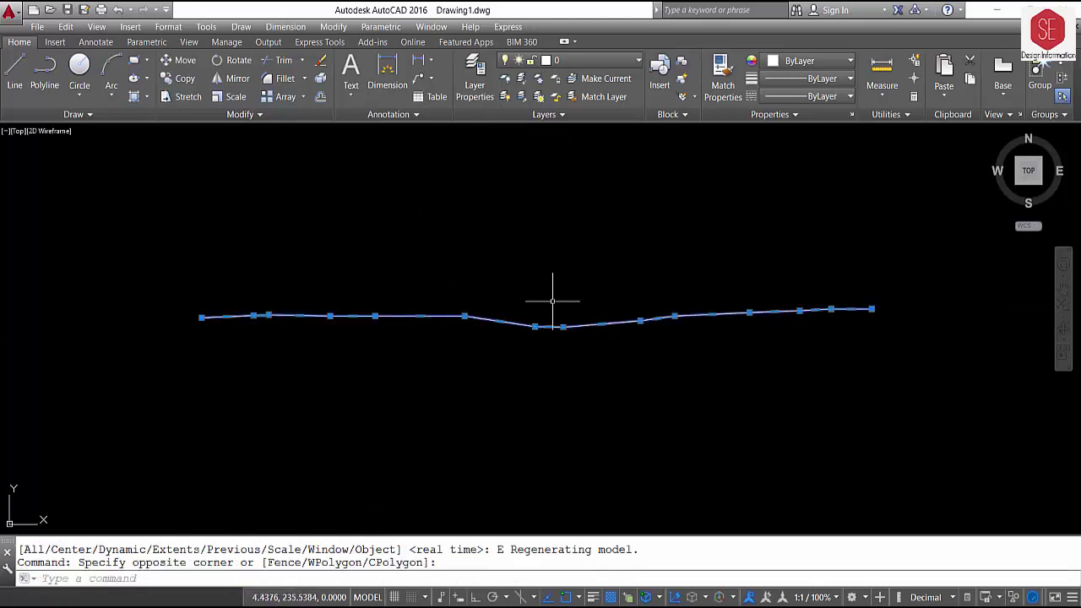
pyautogui.press('Escape')
pyautogui.scroll(-2, 482, 296)
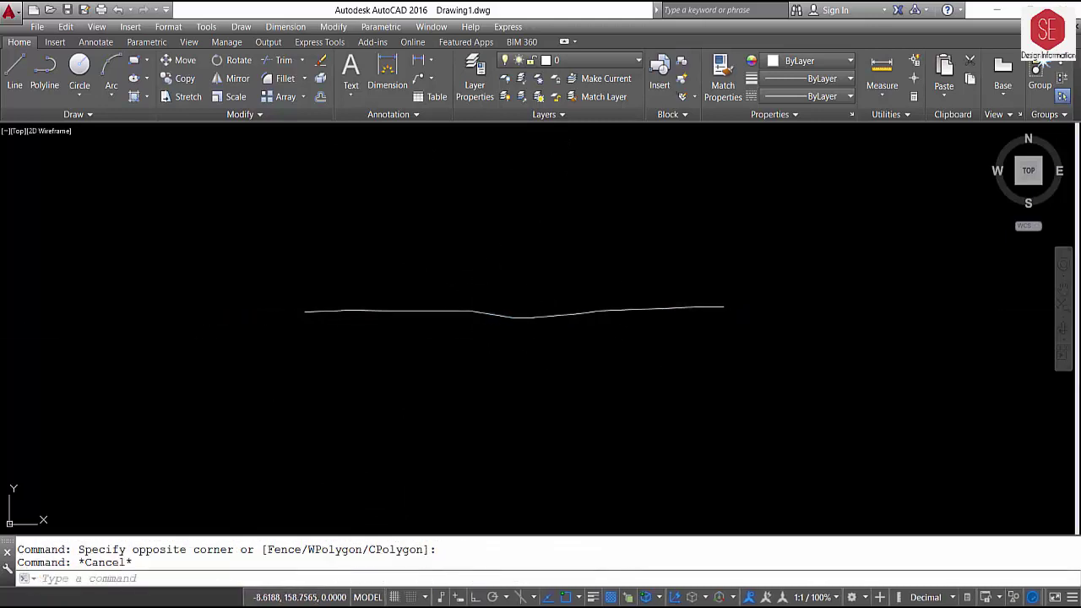
pyautogui.hotkey('alt', 'Tab')
# Step: Paste the PLINE formulas into E22 for the 0+020 table and clear the extra E36 cell
pyautogui.rightClick(440, 254)
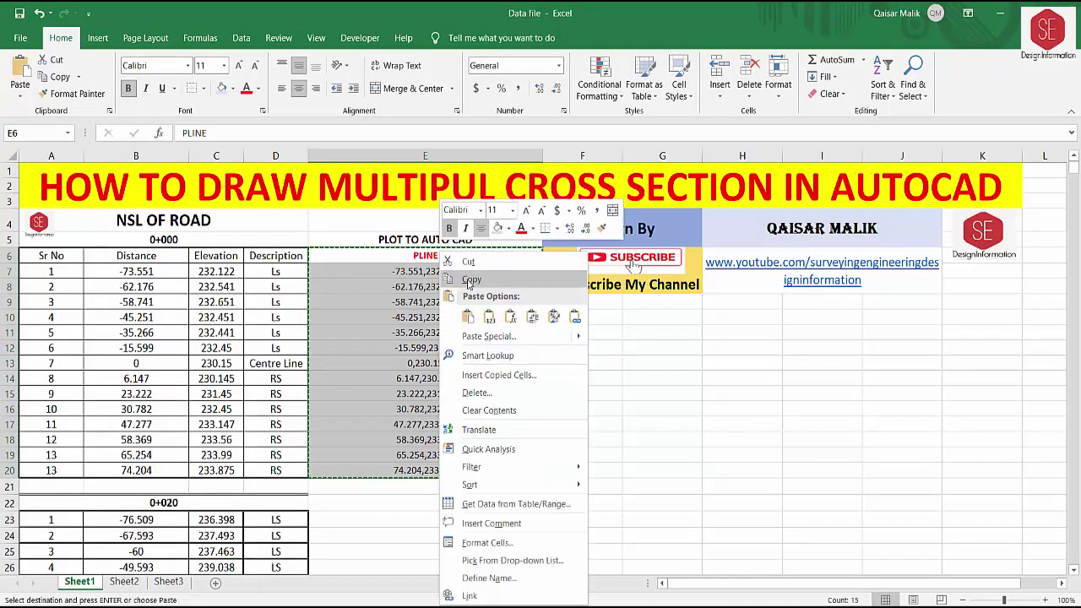
pyautogui.scroll(-3, 384, 472)
pyautogui.click(384, 436)
pyautogui.click(372, 356)
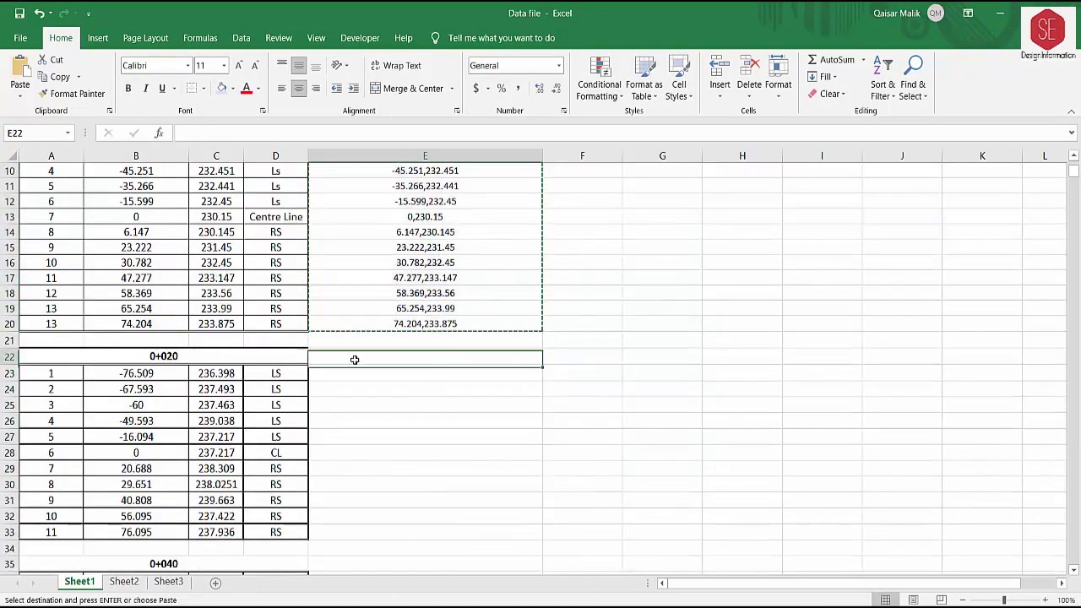
pyautogui.rightClick(366, 359)
pyautogui.click(392, 90)
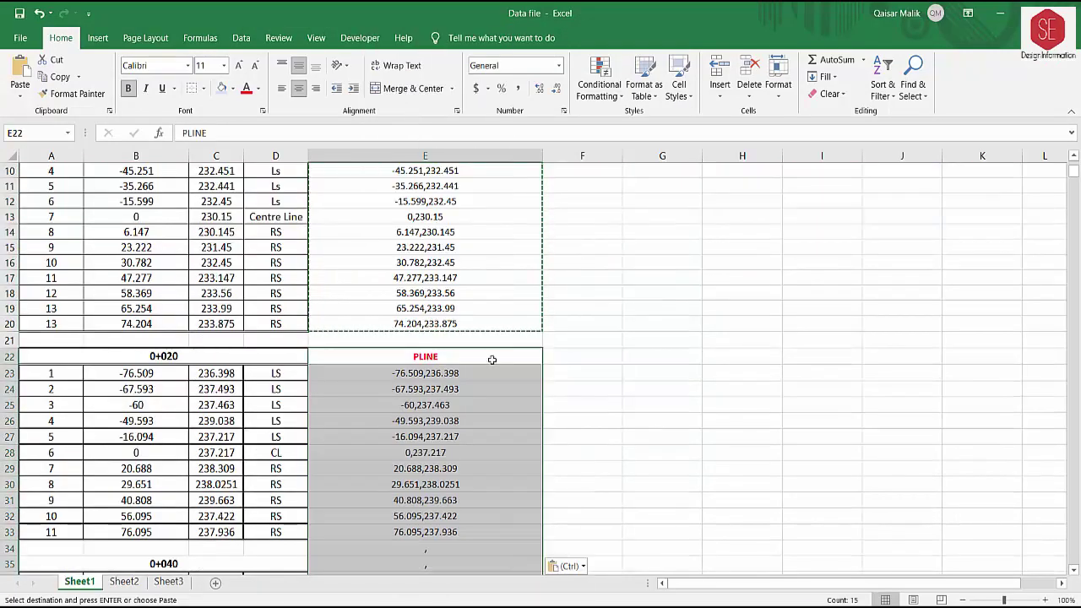
pyautogui.click(579, 350)
pyautogui.scroll(-2, 579, 346)
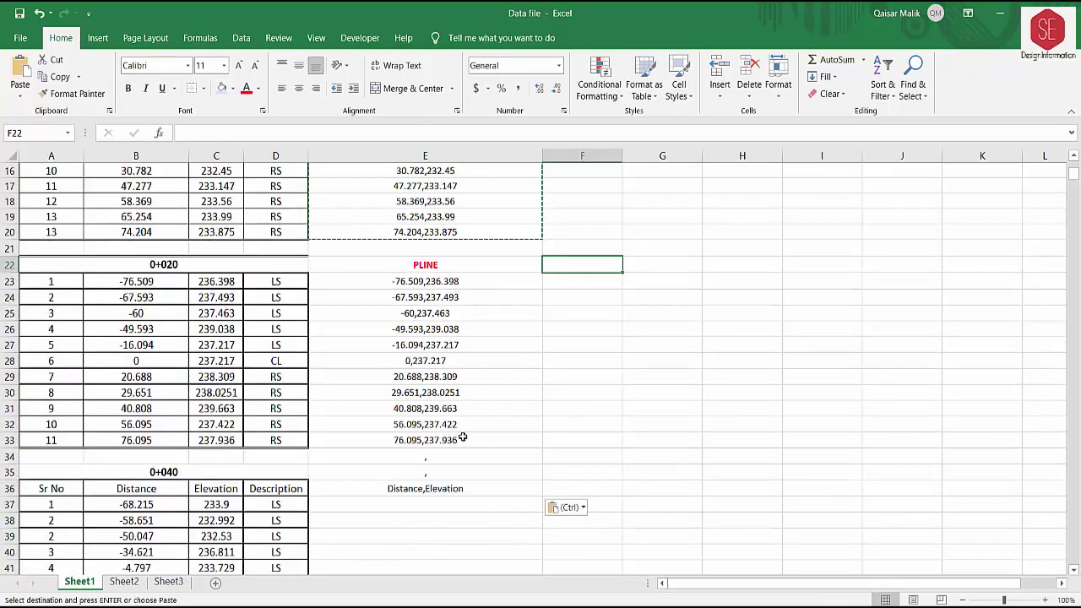
pyautogui.click(451, 485)
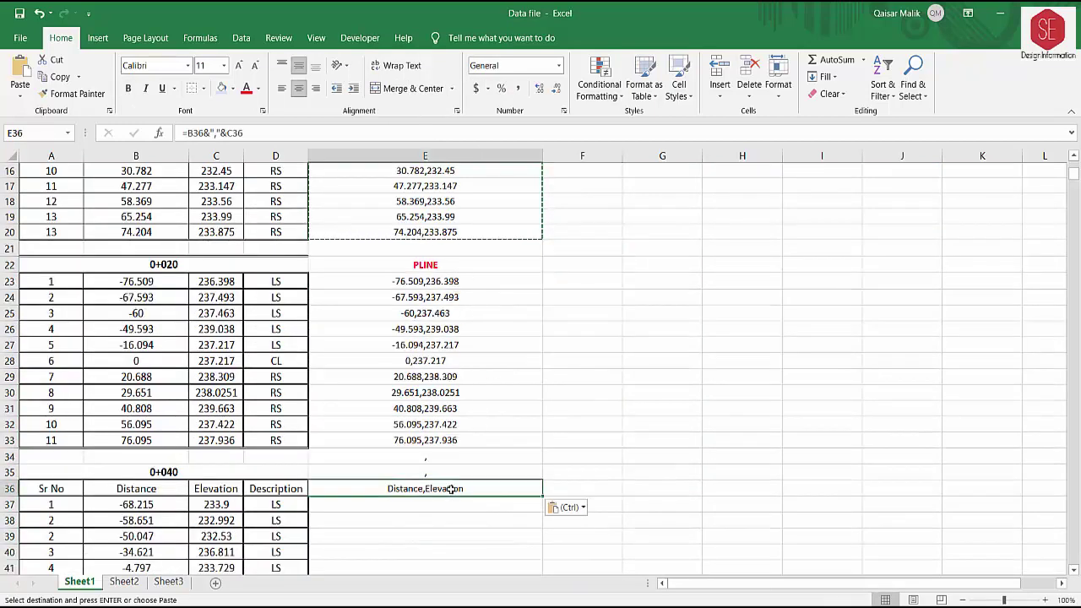
pyautogui.press('Delete')
# Step: Copy E22:E33 and paste it into AutoCAD to draw the second cross-section
pyautogui.moveTo(427, 265); pyautogui.dragTo(447, 437)
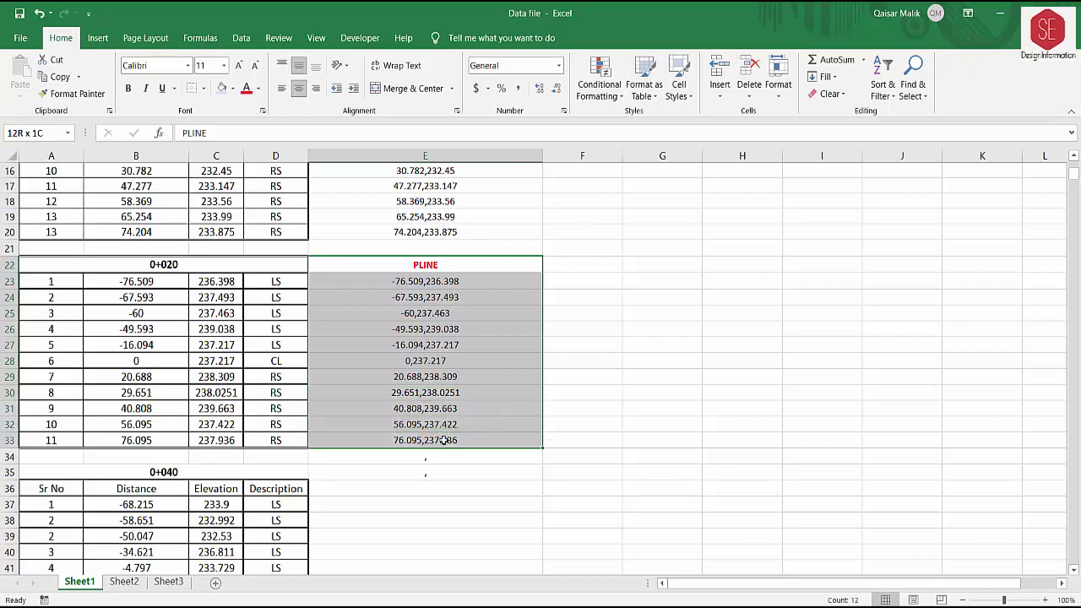
pyautogui.rightClick(448, 437)
pyautogui.click(476, 108)
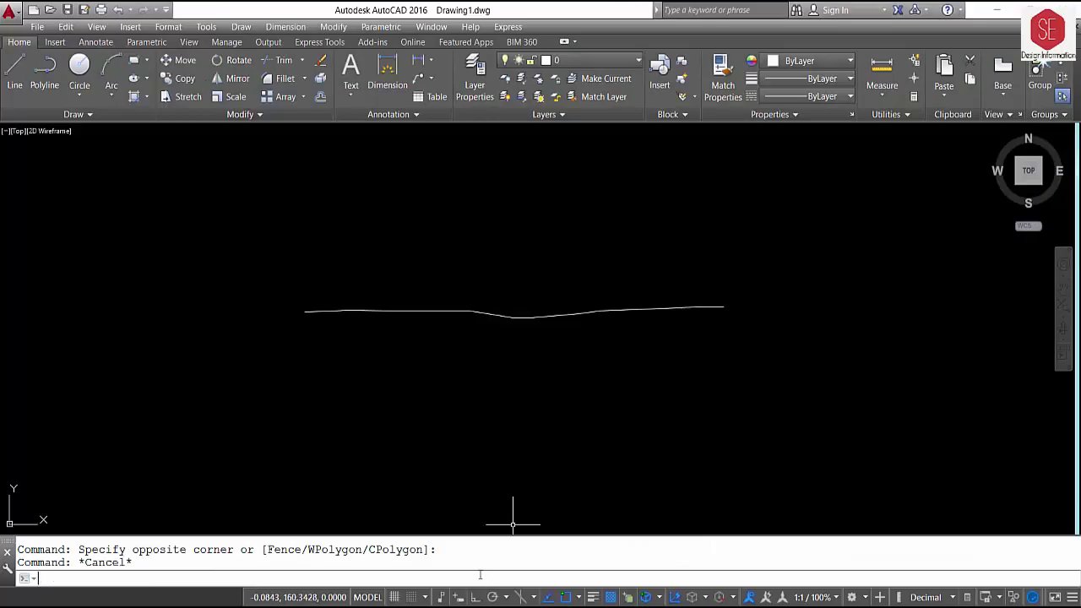
pyautogui.rightClick(480, 575)
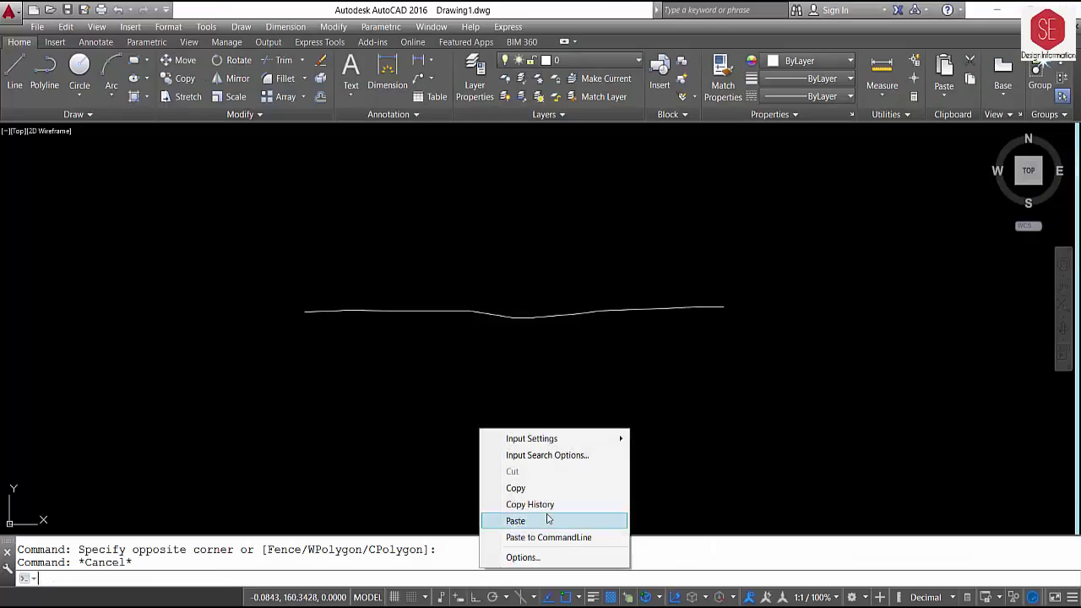
pyautogui.click(550, 516)
pyautogui.press('Escape')
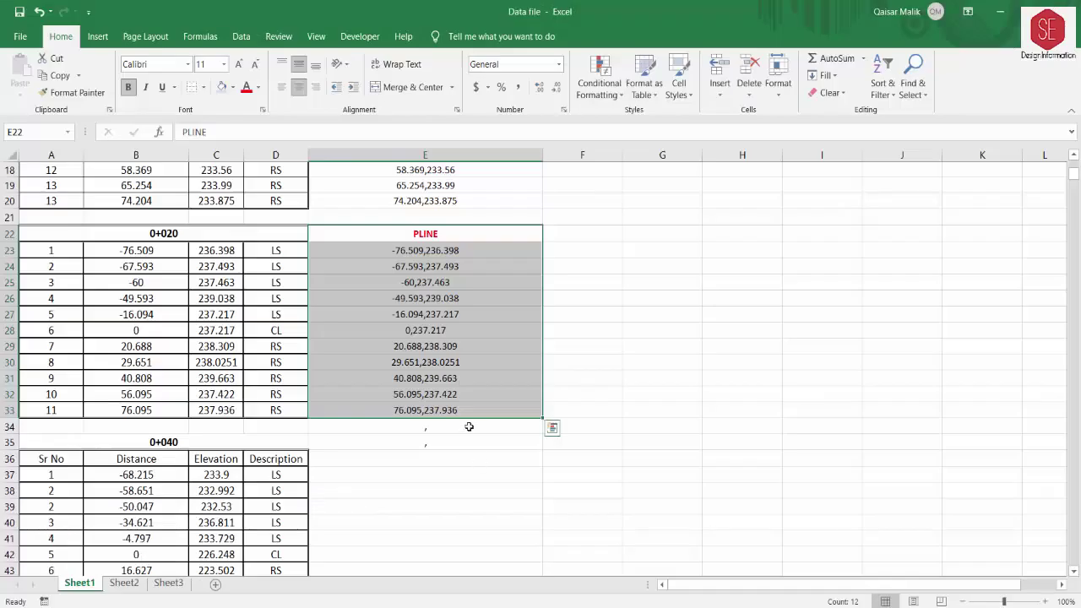
# Step: Copy the 0+020 formulas and paste them into E36 for the 0+040 table
pyautogui.rightClick(437, 238)
pyautogui.click(461, 268)
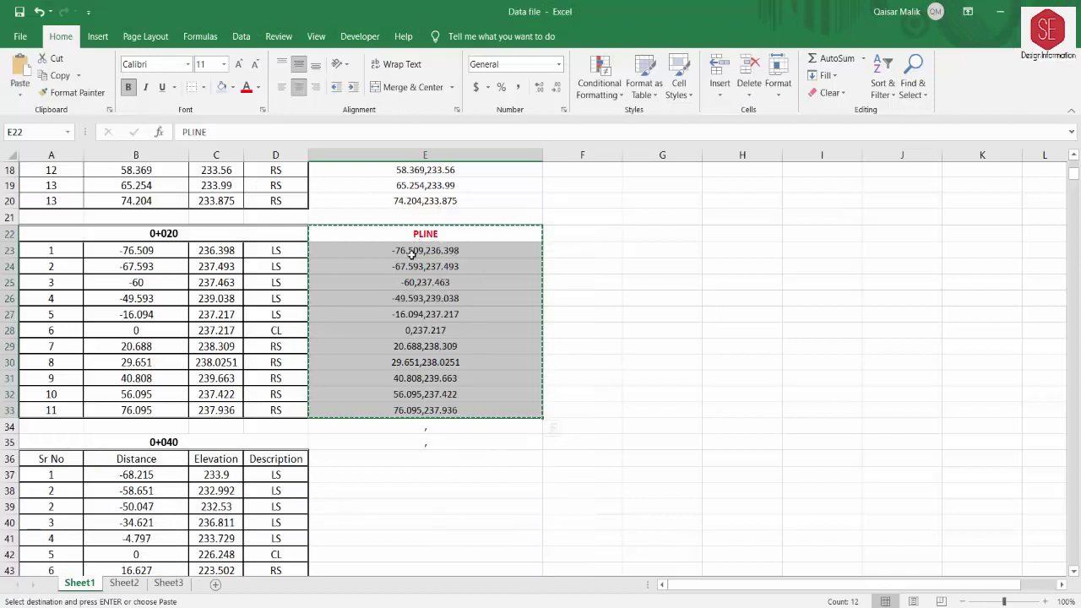
pyautogui.click(380, 459)
pyautogui.rightClick(380, 461)
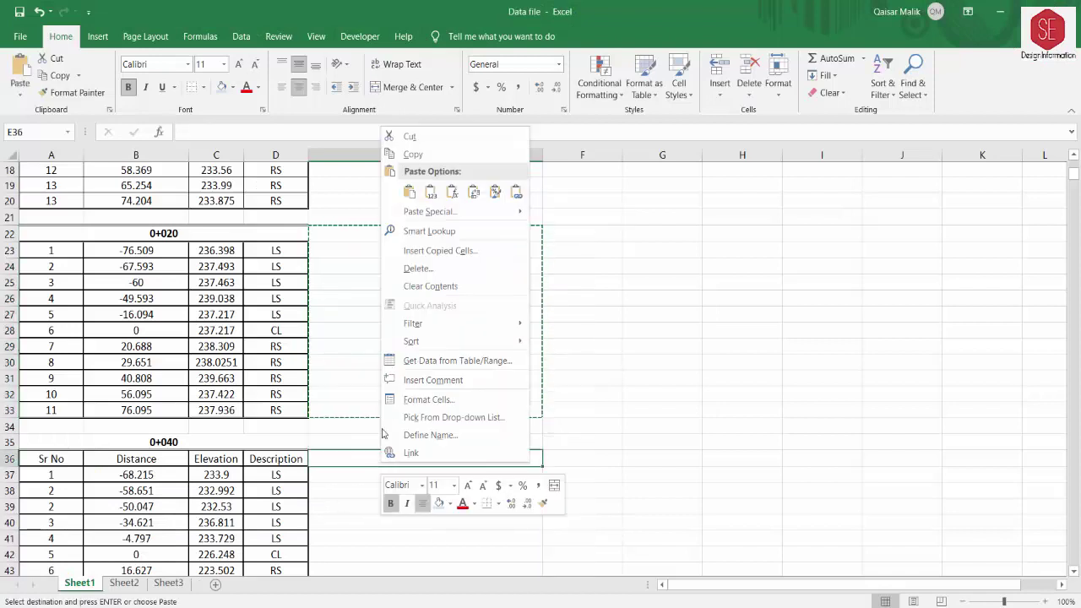
pyautogui.click(409, 191)
pyautogui.scroll(-3, 556, 255)
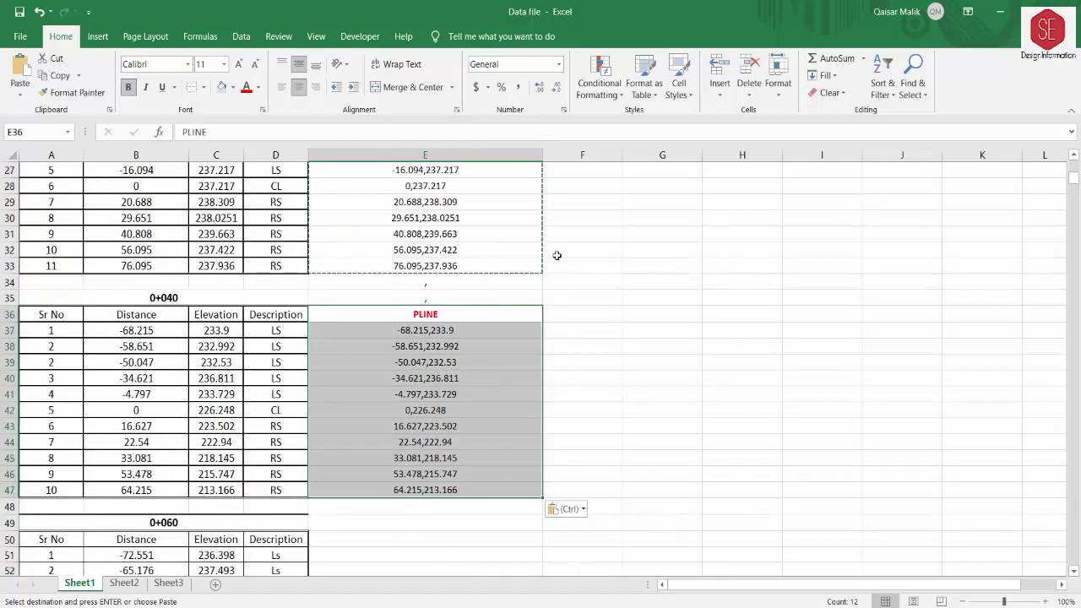
# Step: Copy the 0+040 coordinate list E36:E47 and bring AutoCAD forward
pyautogui.click(445, 319)
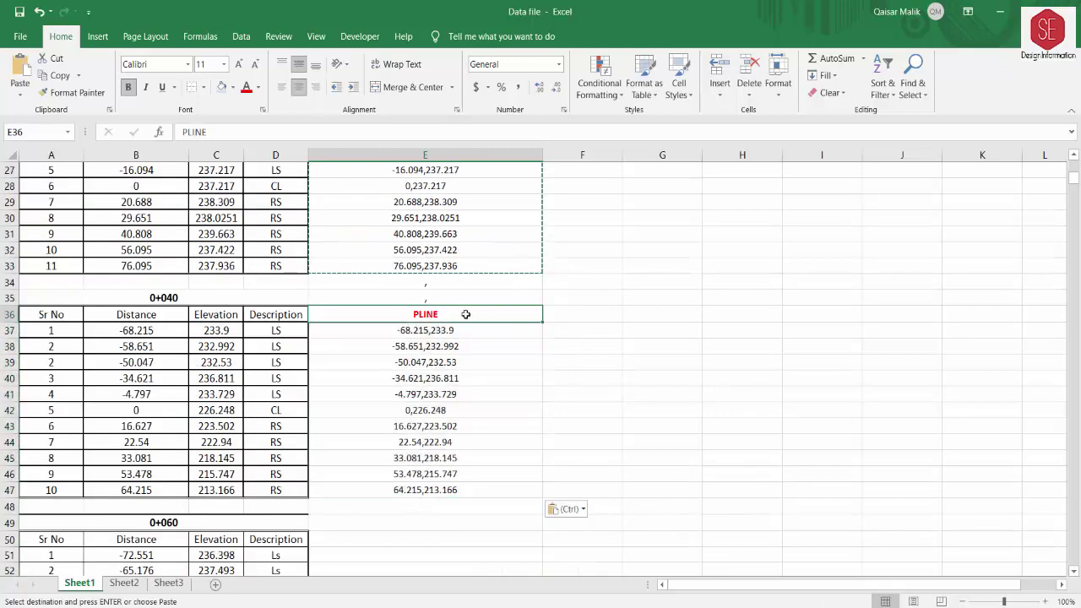
pyautogui.moveTo(465, 314); pyautogui.dragTo(463, 490)
pyautogui.rightClick(463, 491)
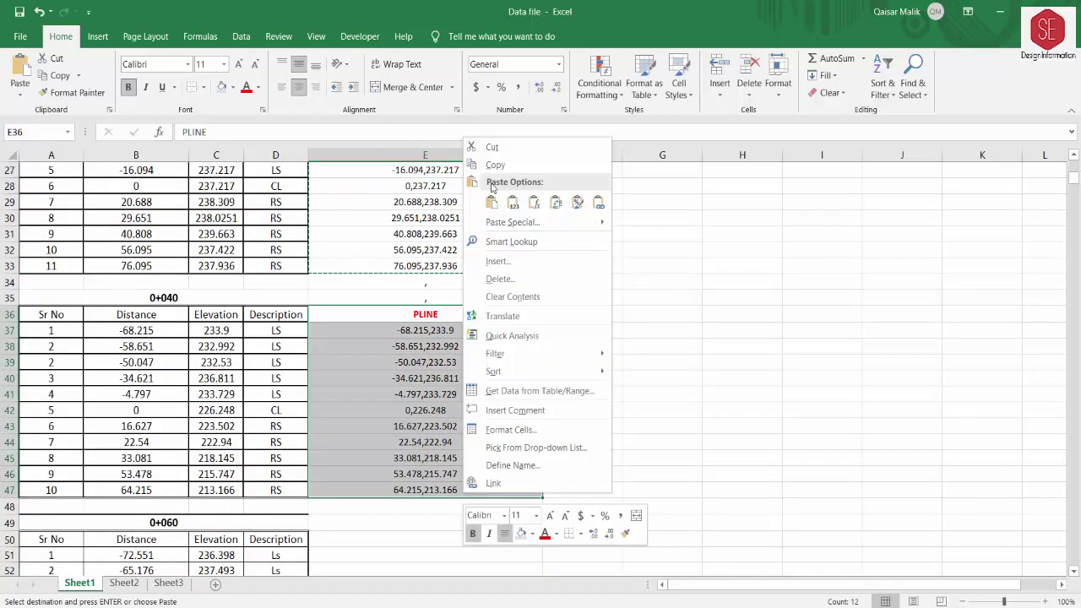
pyautogui.click(495, 165)
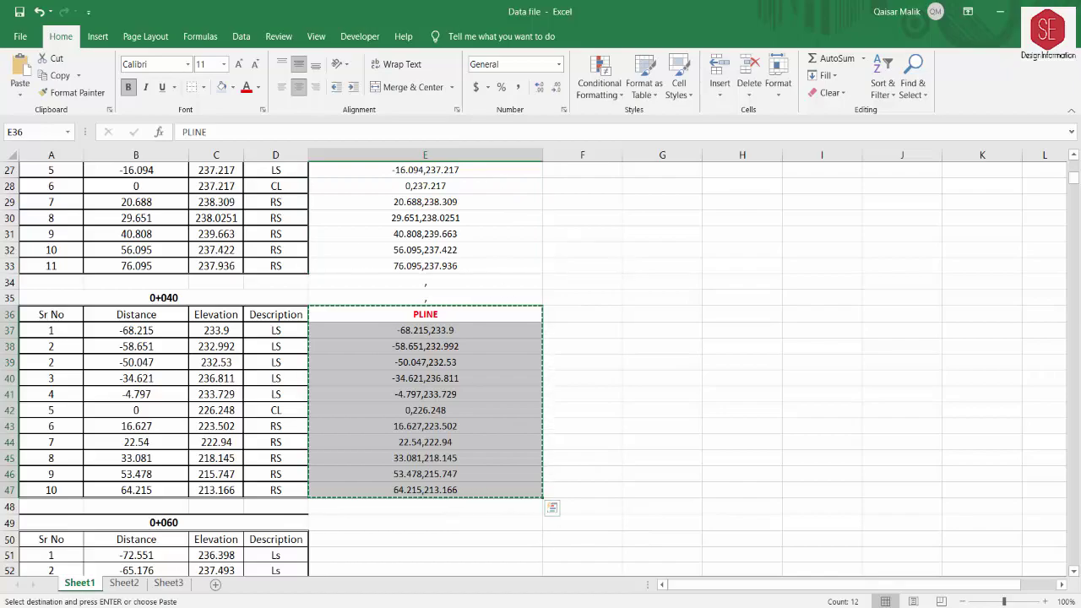
pyautogui.hotkey('alt', 'Tab')
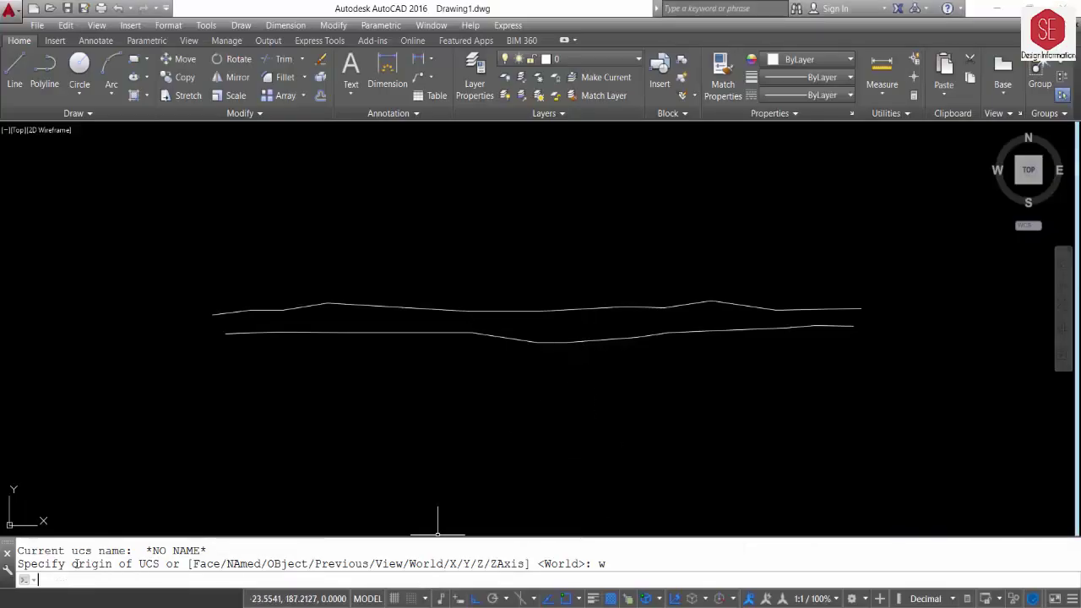
# Step: Undock the command line and paste the PLINE coordinates to draw the 0+040 section
pyautogui.moveTo(3, 571); pyautogui.dragTo(69, 178)
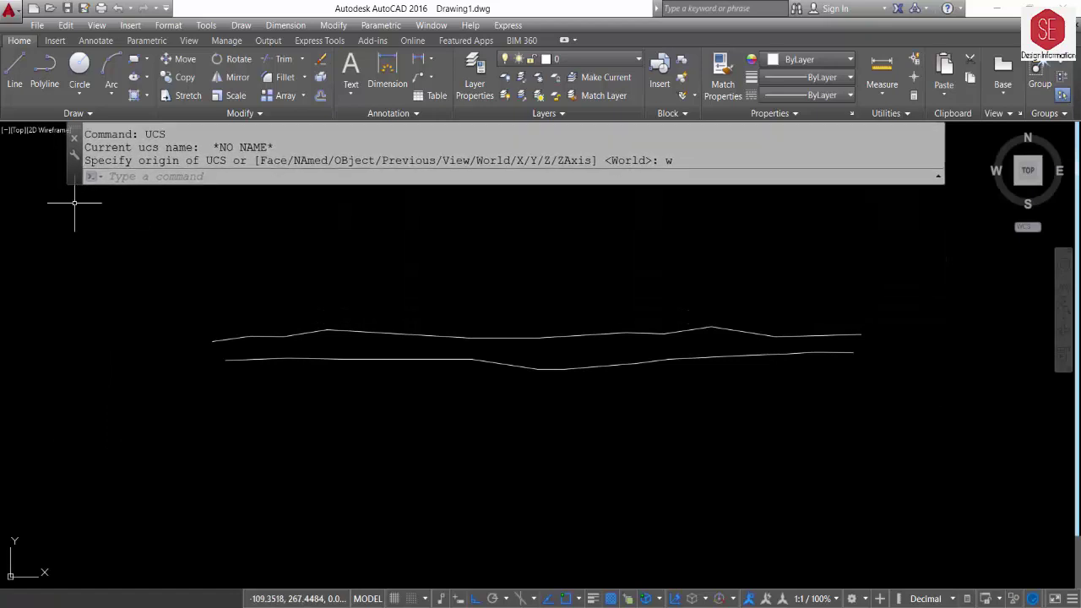
pyautogui.rightClick(230, 179)
pyautogui.click(279, 285)
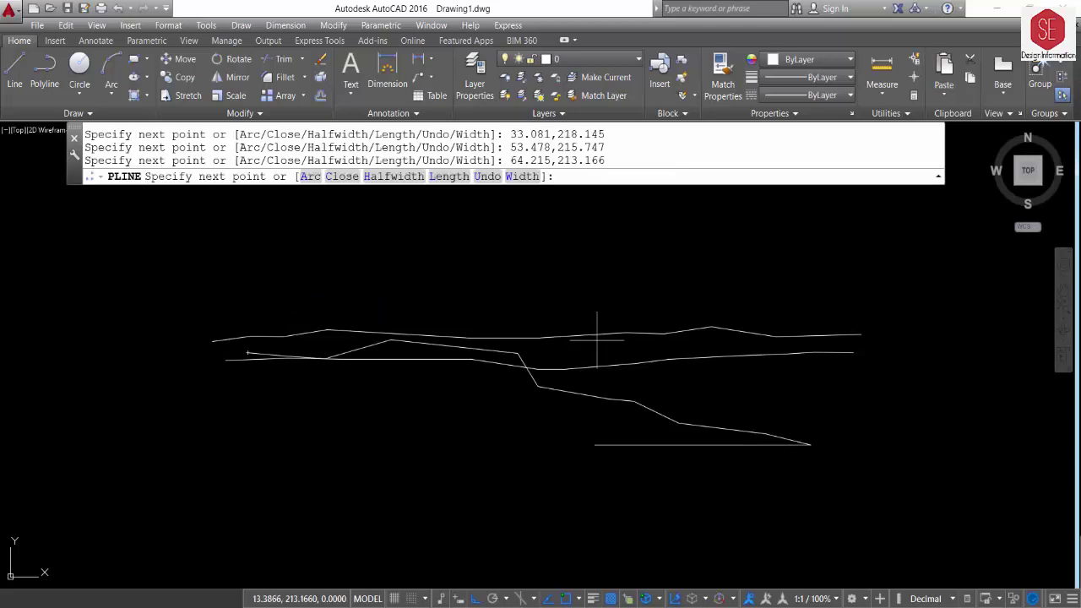
pyautogui.press('Escape')
# Step: Clear the selection and pan the drawing so the stacked sections sit lower in view
pyautogui.hotkey('ctrl', 'a')
pyautogui.click(407, 433)
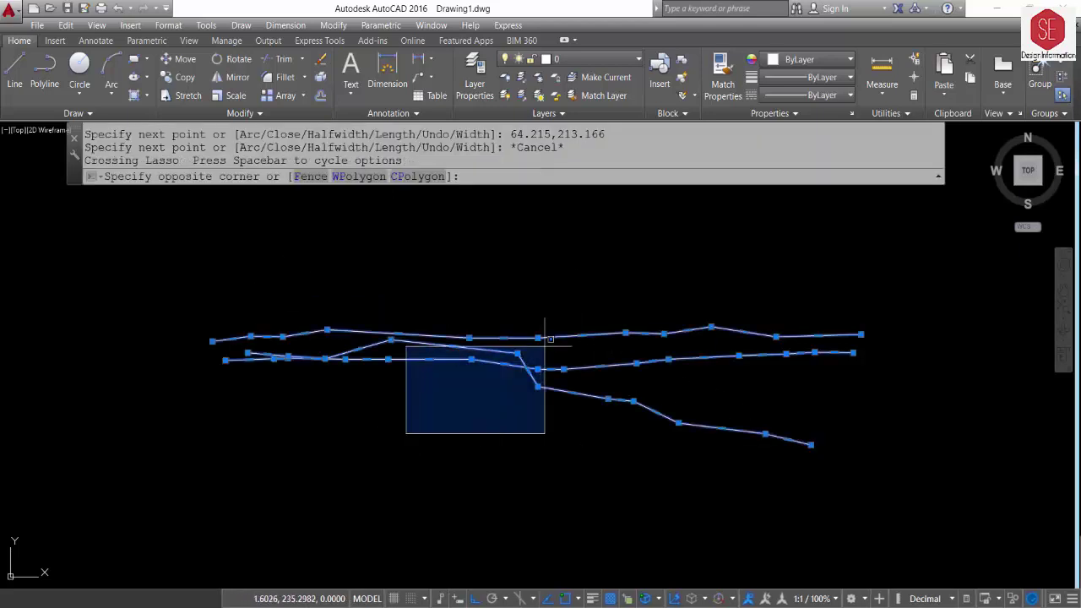
pyautogui.press('Escape')
pyautogui.scroll(-4, 480, 316)
pyautogui.moveTo(495, 296); pyautogui.dragTo(444, 418, button='middle')
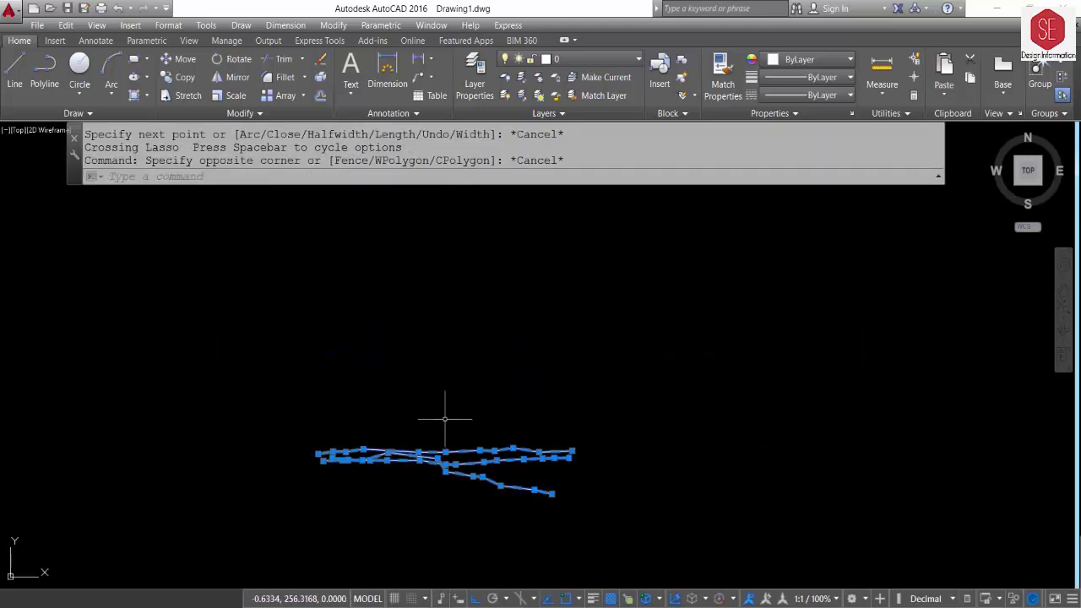
pyautogui.press('Escape')
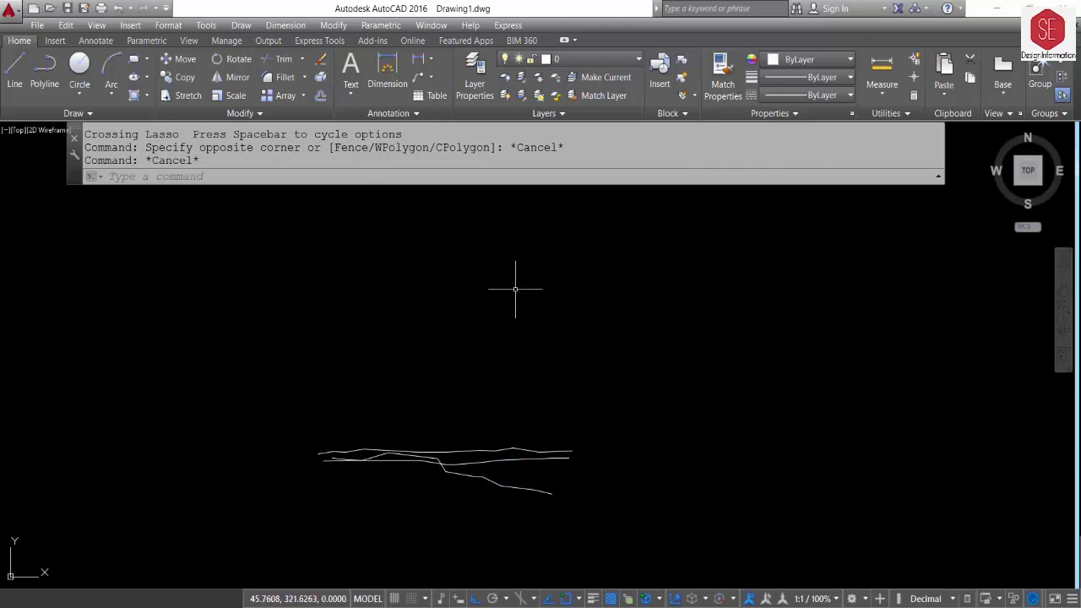
pyautogui.moveTo(515, 289); pyautogui.dragTo(502, 341, button='middle')
# Step: With ortho off, use the UCS icon's grip menu to reset the coordinate system to World
pyautogui.click(10, 578)
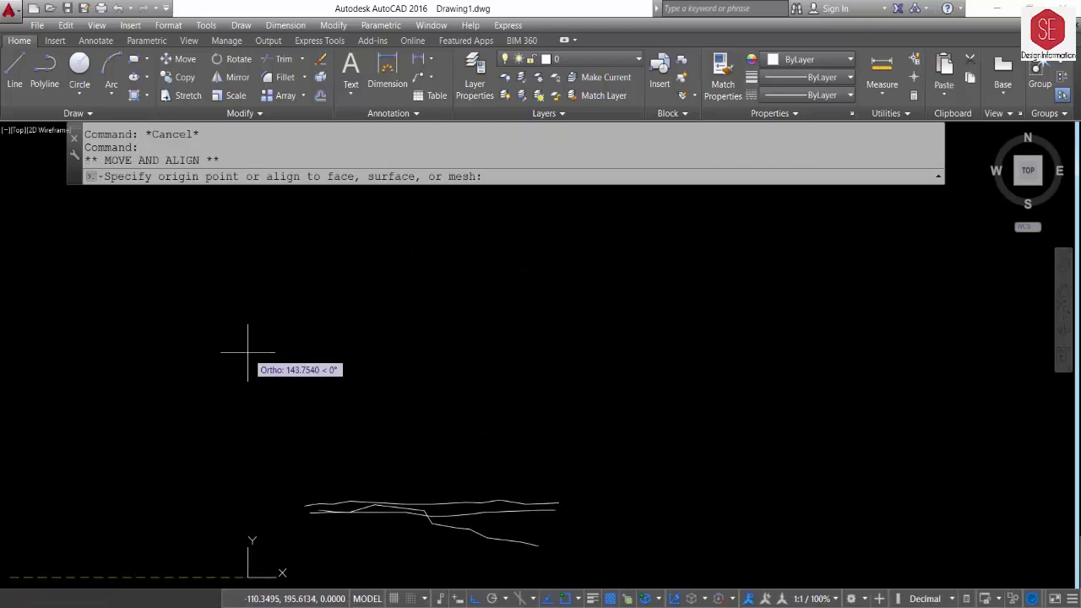
pyautogui.press('F8')
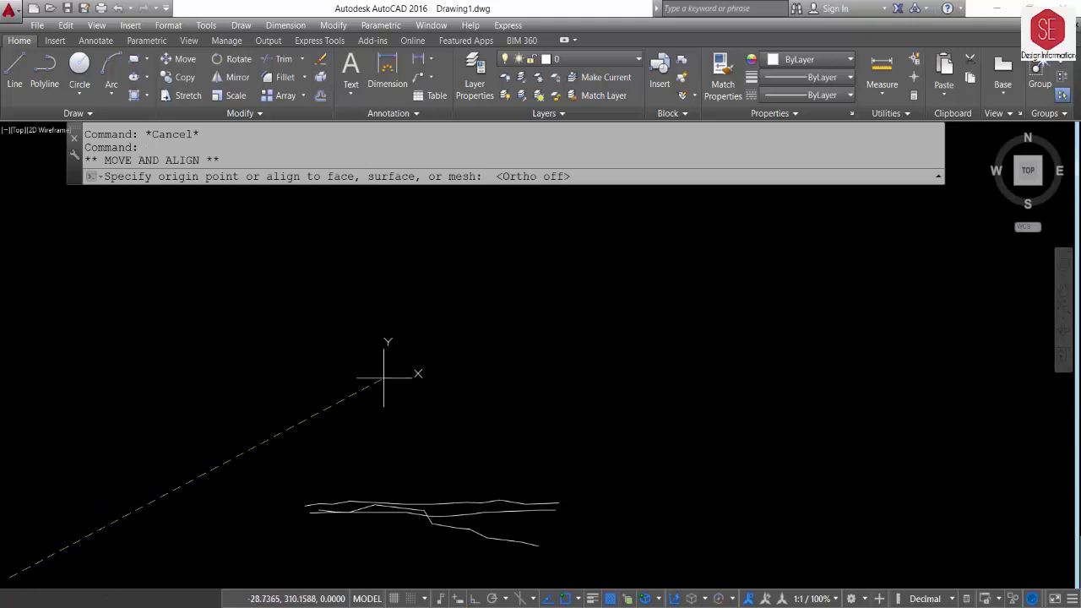
pyautogui.click(467, 372)
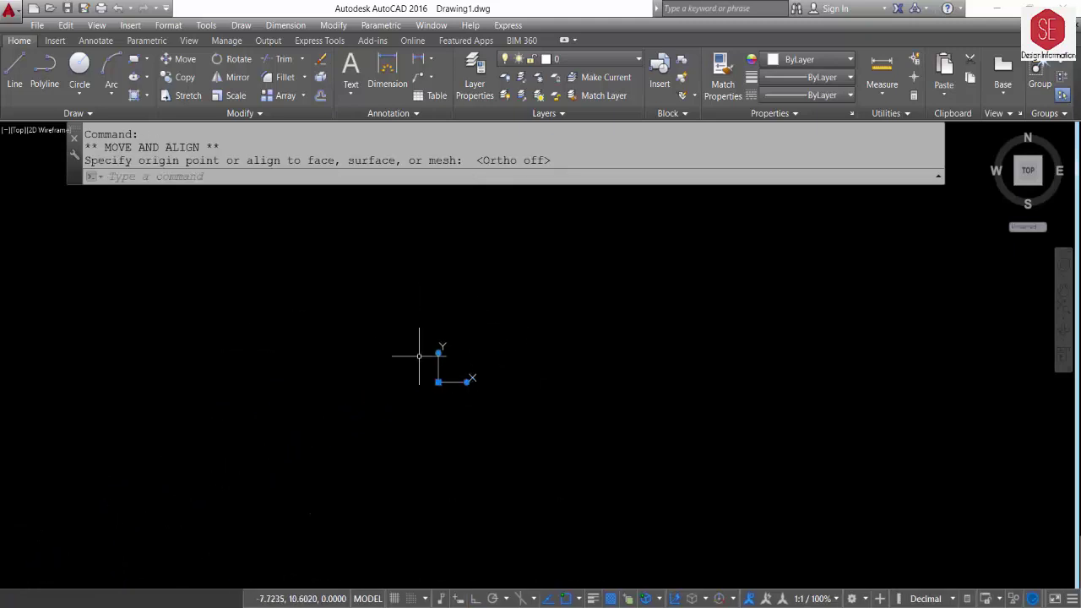
pyautogui.press('Escape')
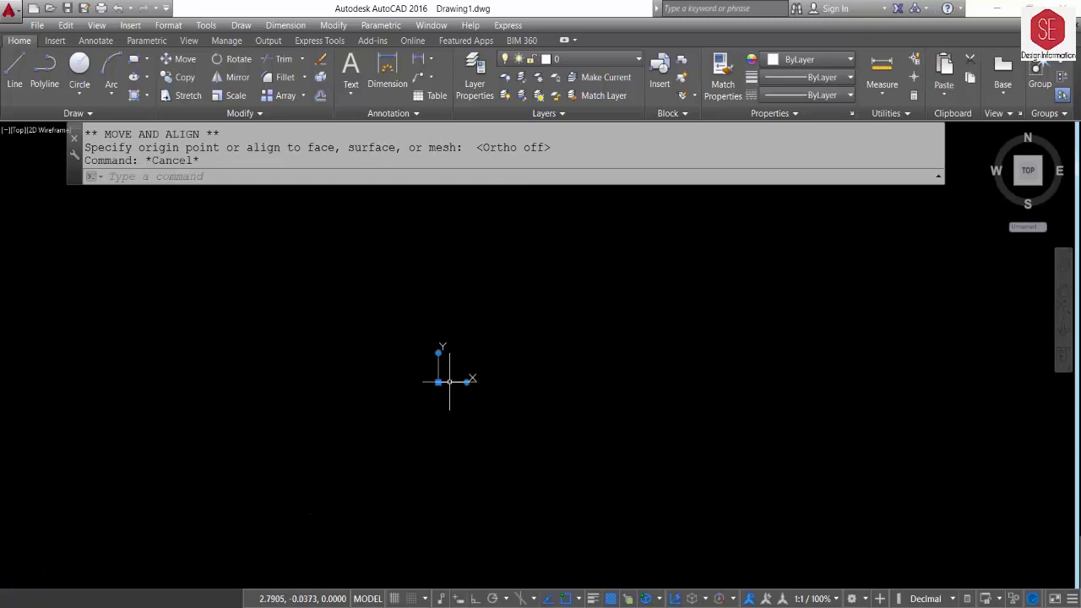
pyautogui.click(439, 381)
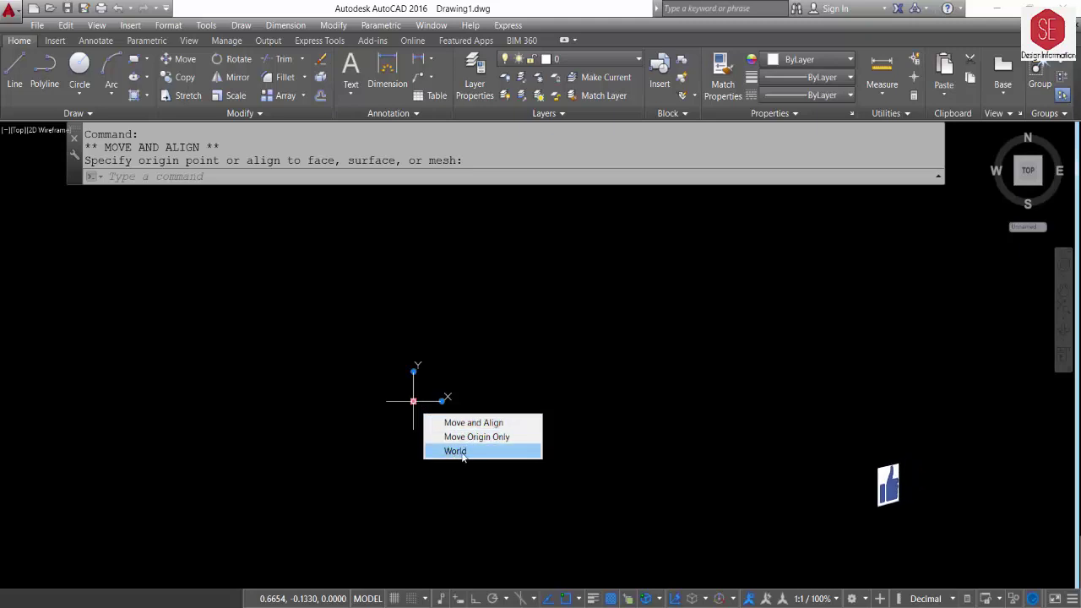
pyautogui.click(473, 451)
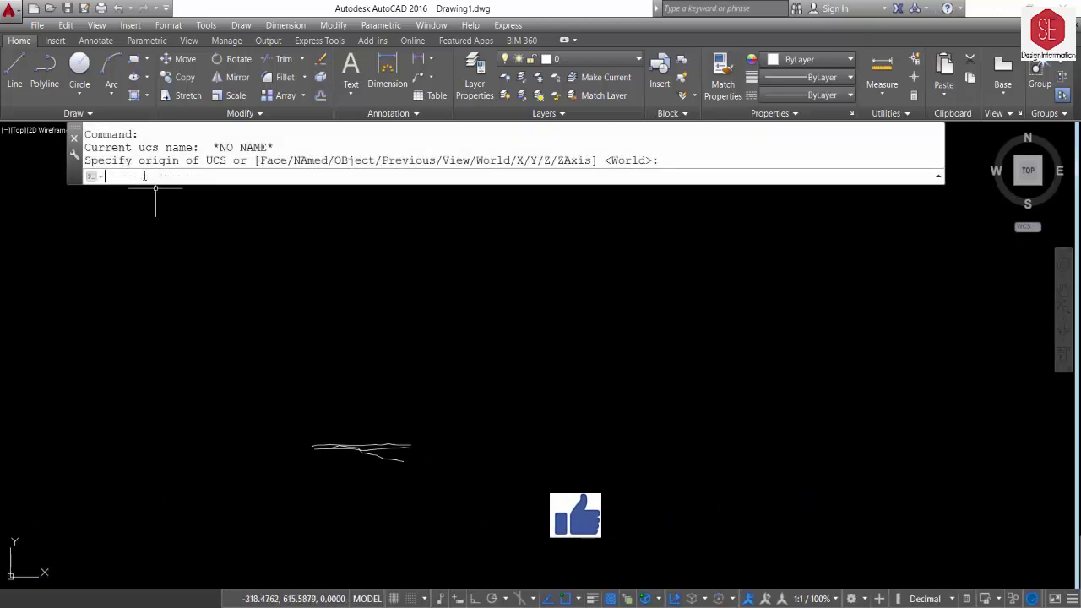
pyautogui.write('-UCS')
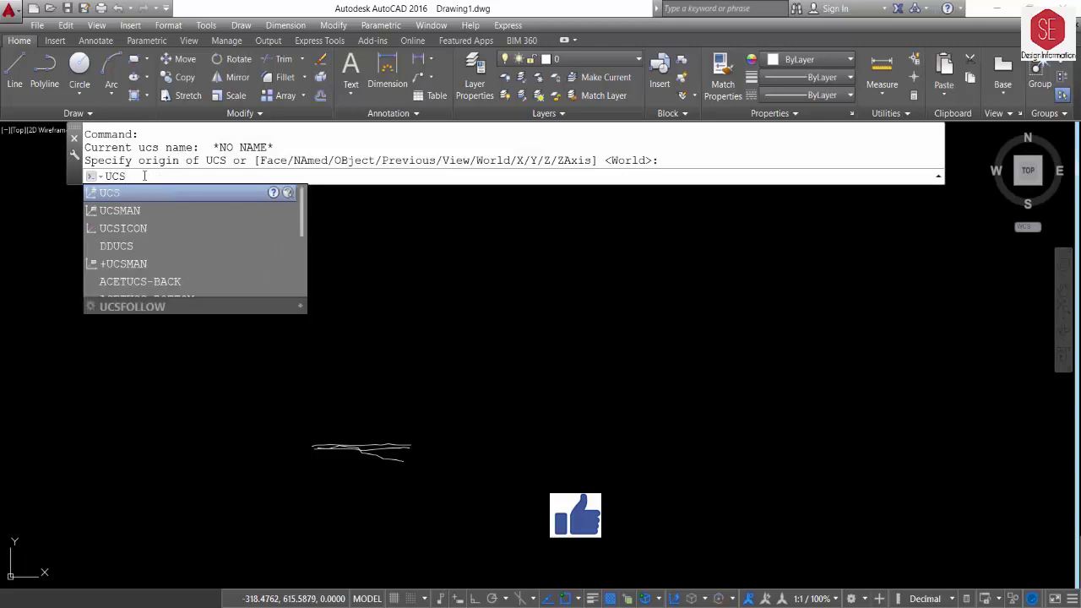
pyautogui.click(141, 194)
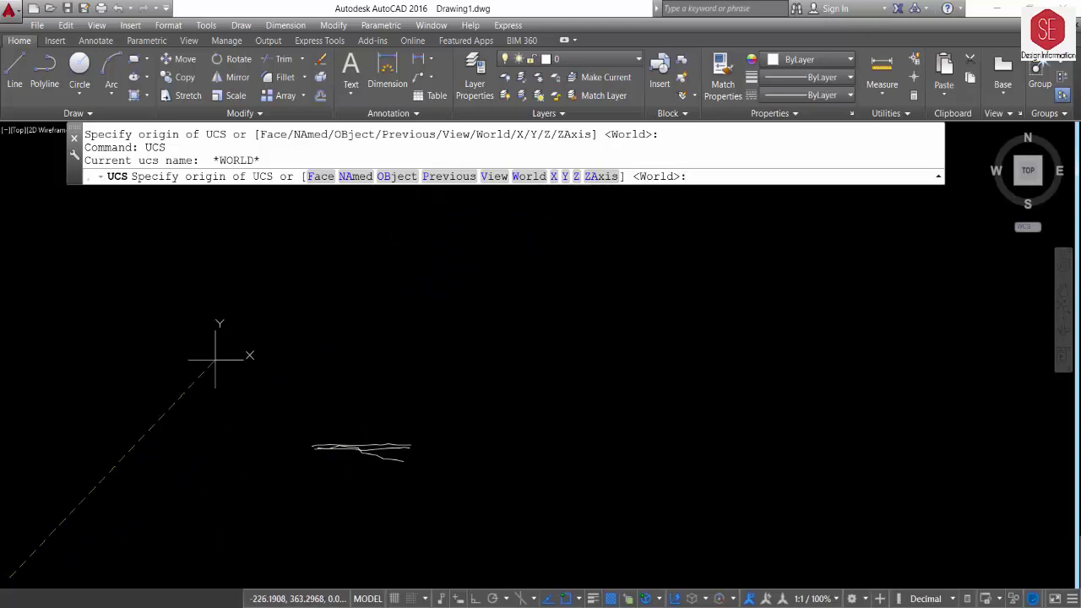
pyautogui.write('w')
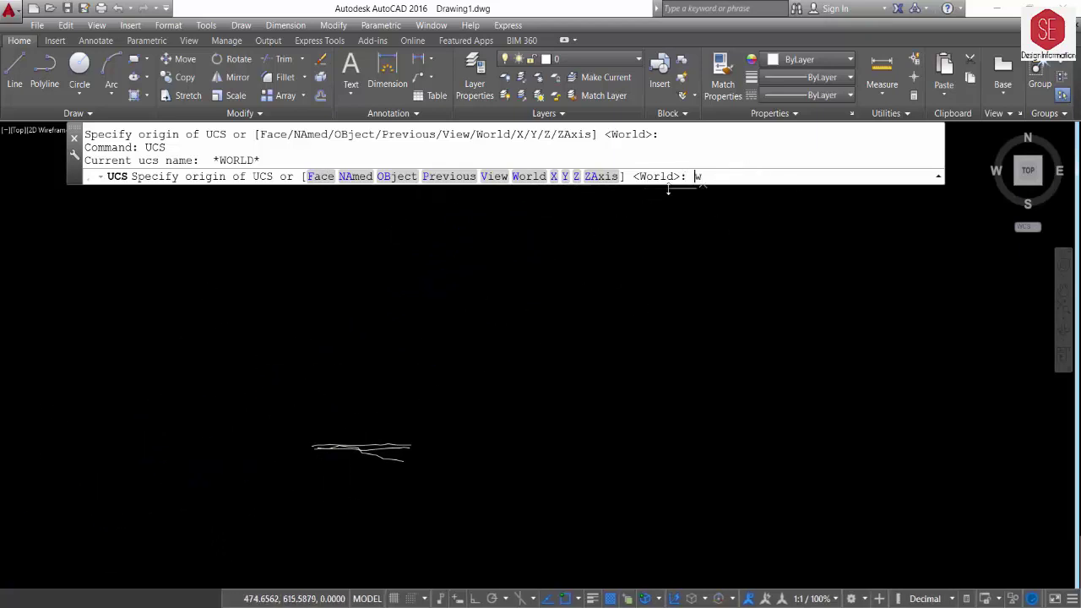
pyautogui.press('Return')
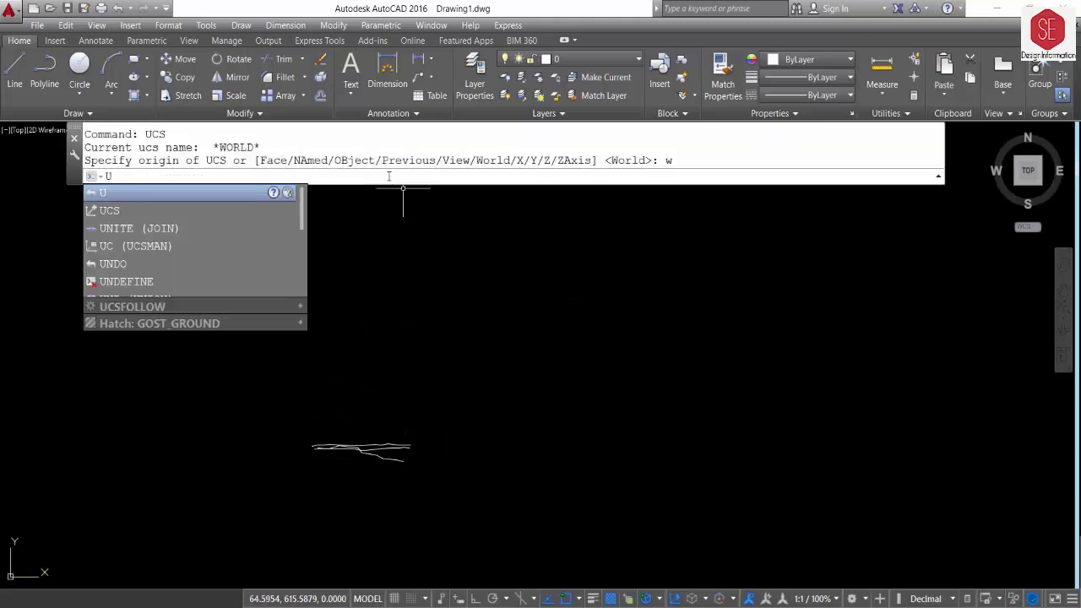
pyautogui.write('cs')
pyautogui.press('Return')
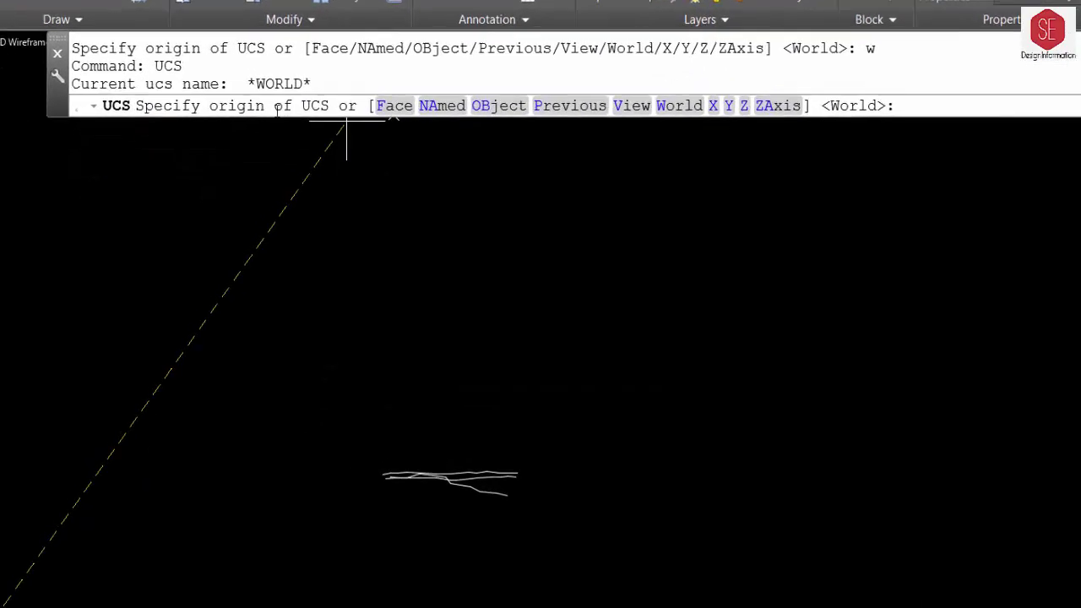
pyautogui.write('m')
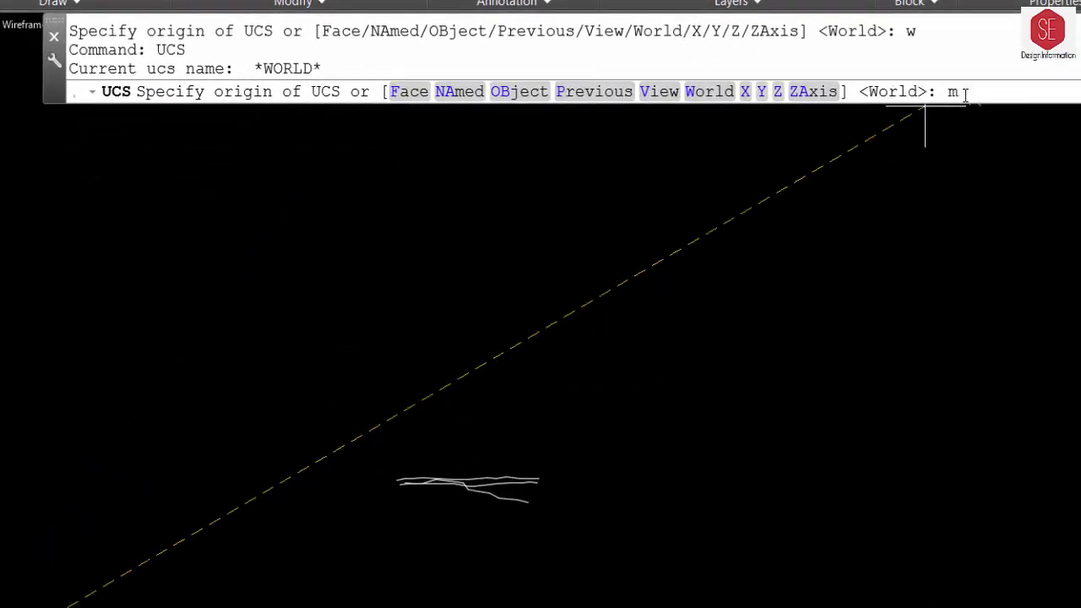
pyautogui.press('Return')
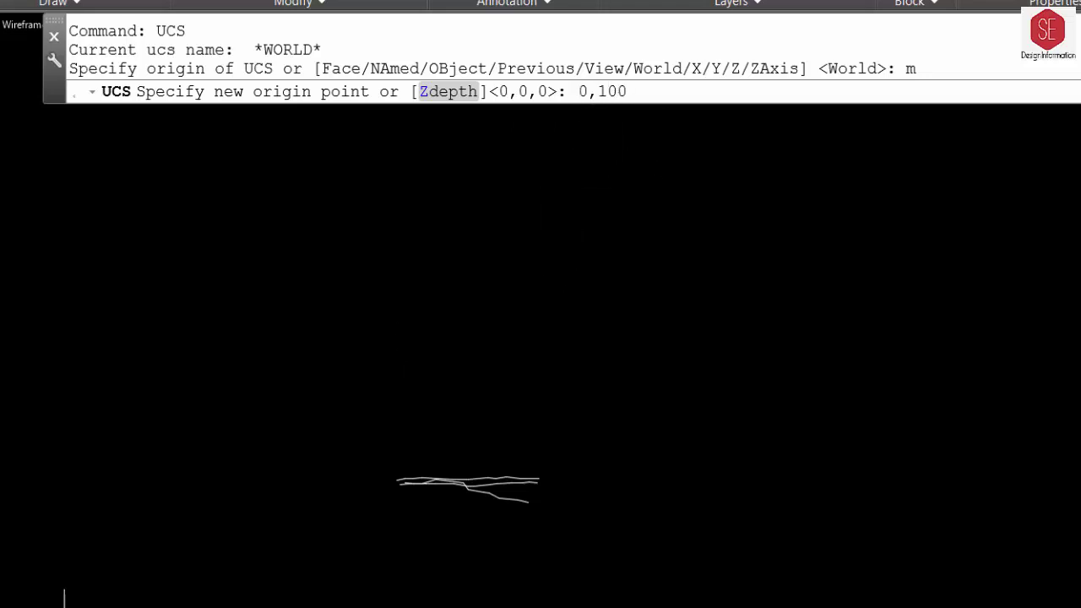
pyautogui.moveTo(600, 275)
pyautogui.keyDown('shift'); pyautogui.mouseDown(button='middle')
pyautogui.moveTo(600, 301)
pyautogui.moveTo(585, 291)
pyautogui.mouseUp(button='middle'); pyautogui.keyUp('shift')
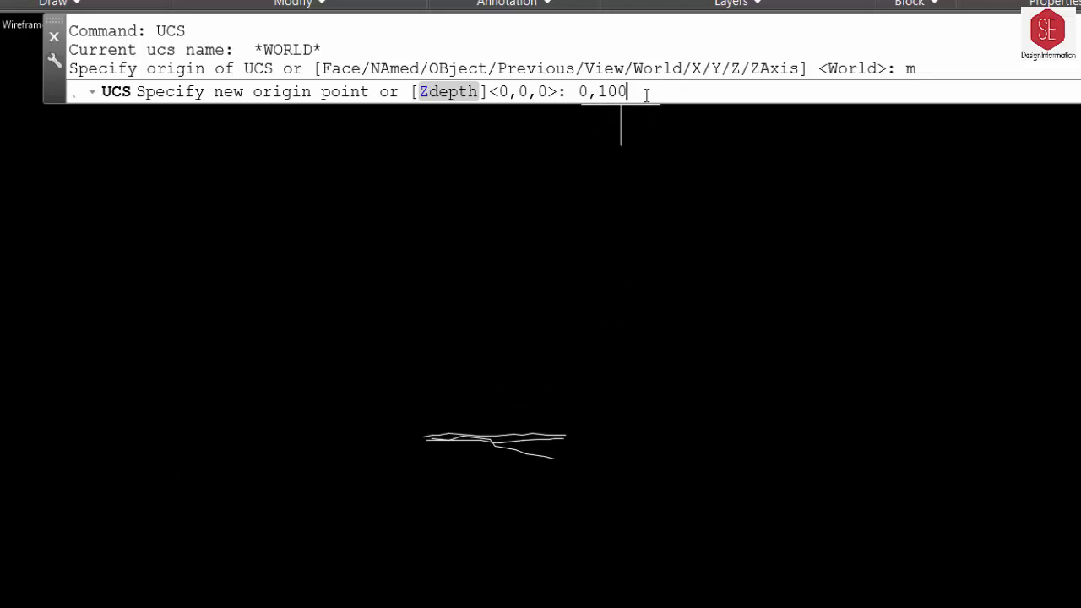
pyautogui.press('Return')
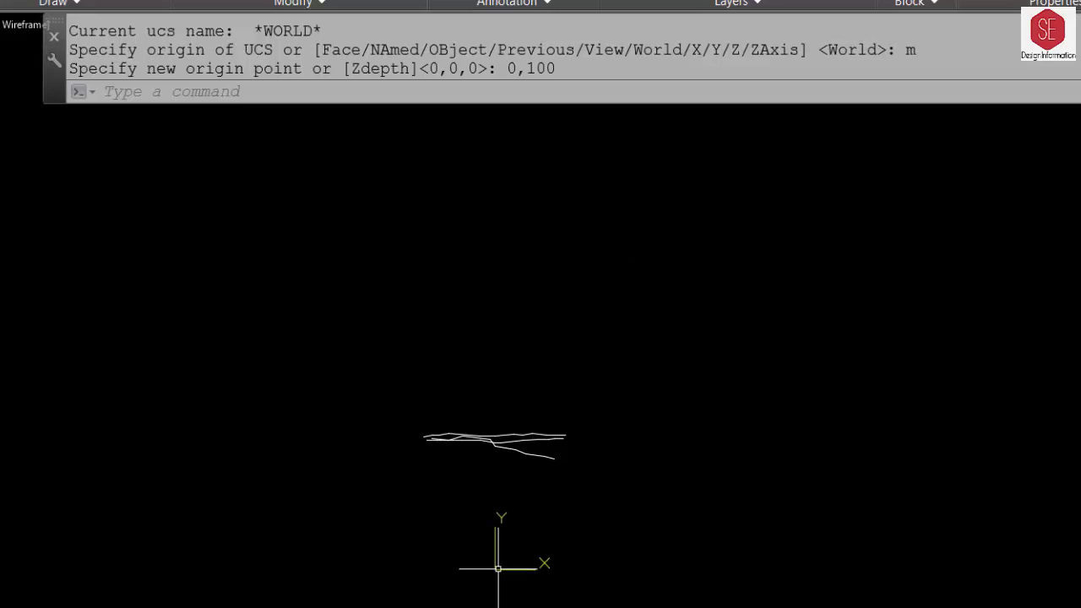
pyautogui.click(507, 91)
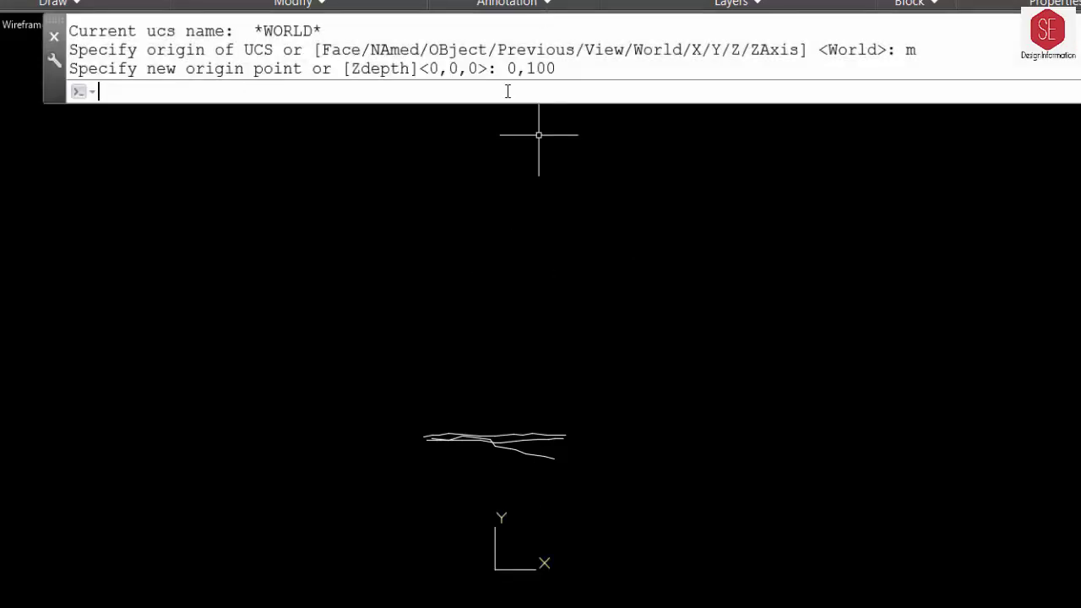
pyautogui.hotkey('ctrl', 'a')
pyautogui.click(545, 78)
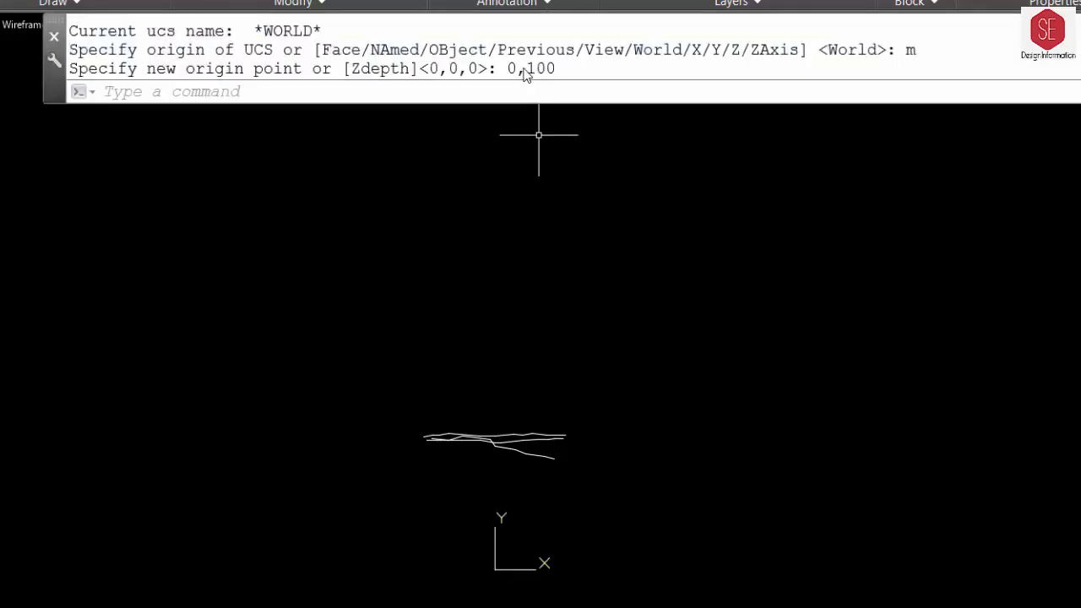
pyautogui.click(486, 91)
pyautogui.write('uc')
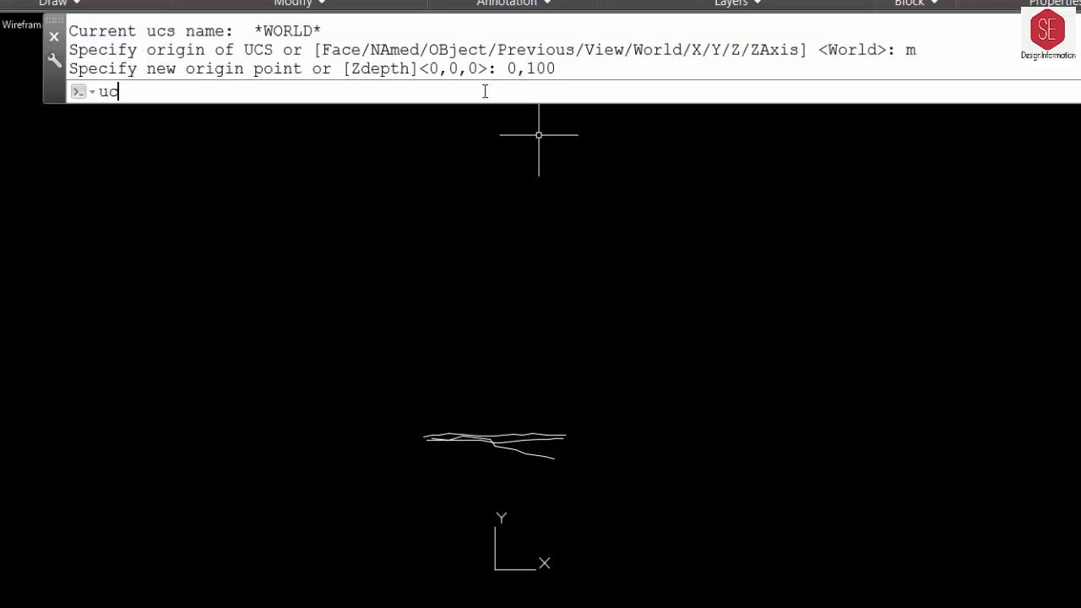
pyautogui.write('s')
pyautogui.press('Return')
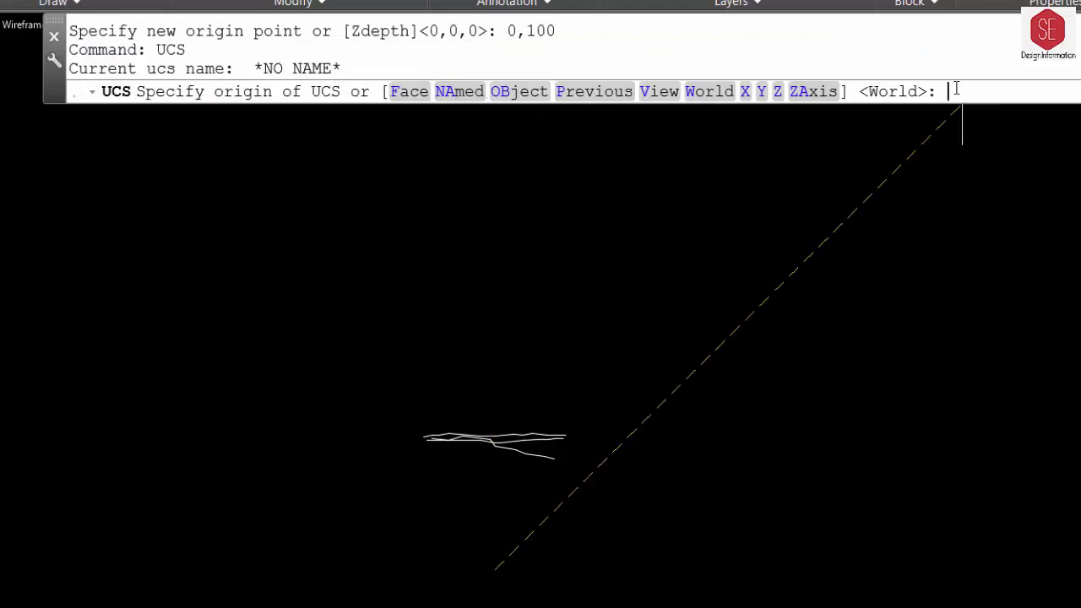
pyautogui.write('m')
pyautogui.press('Return')
pyautogui.write('0,200')
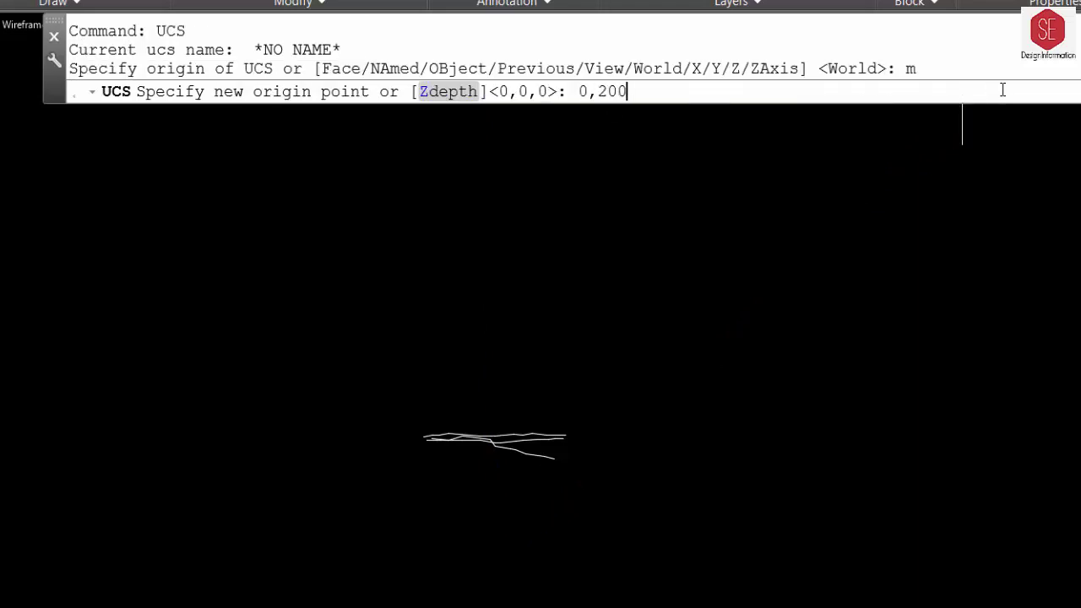
pyautogui.press('Return')
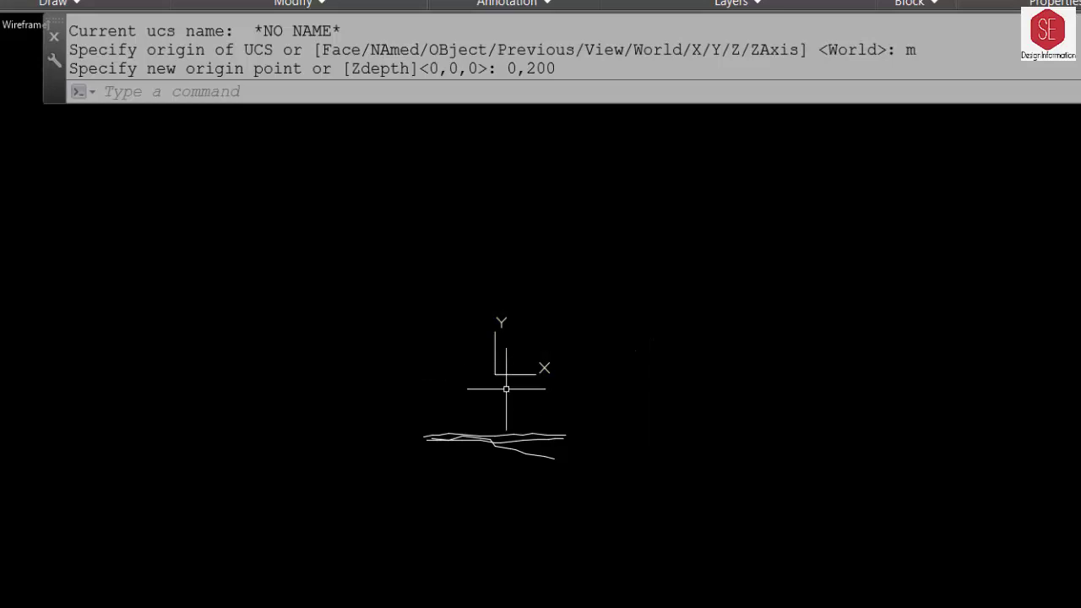
pyautogui.click(408, 87)
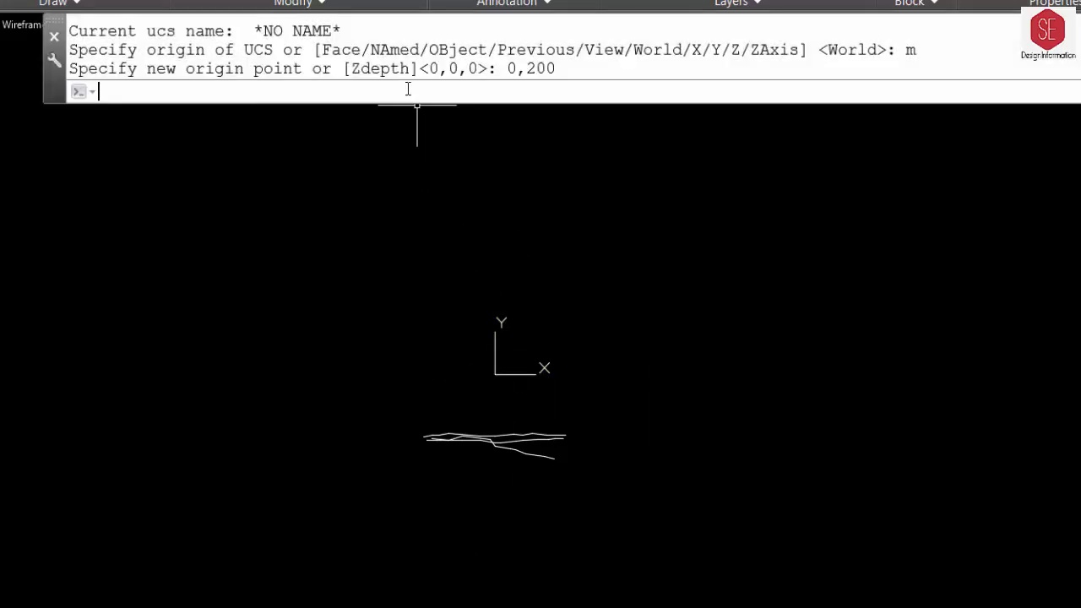
pyautogui.press('Return')
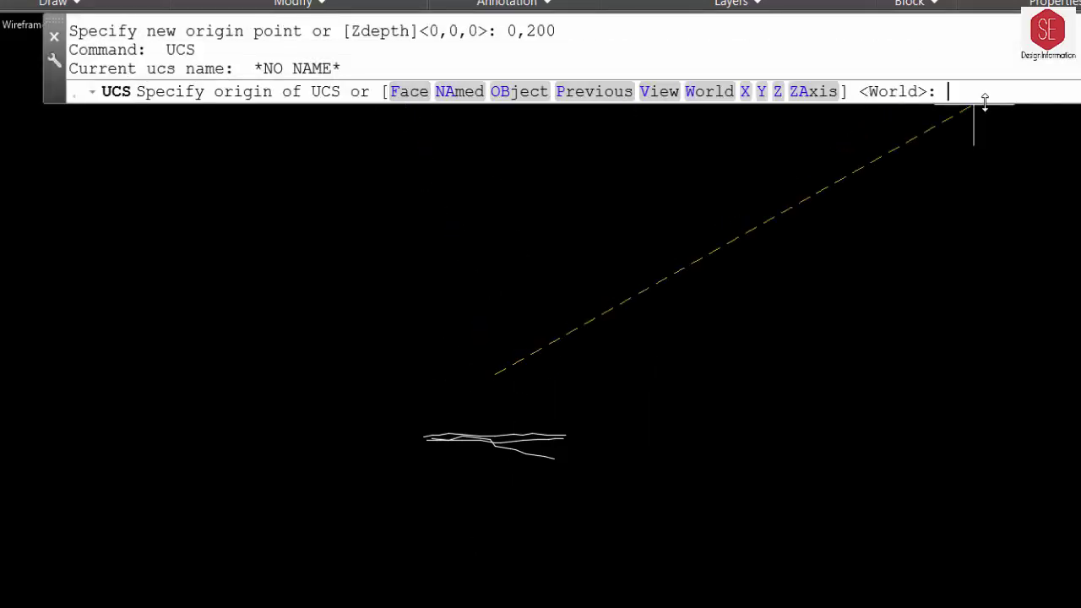
pyautogui.write('m')
pyautogui.press('Return')
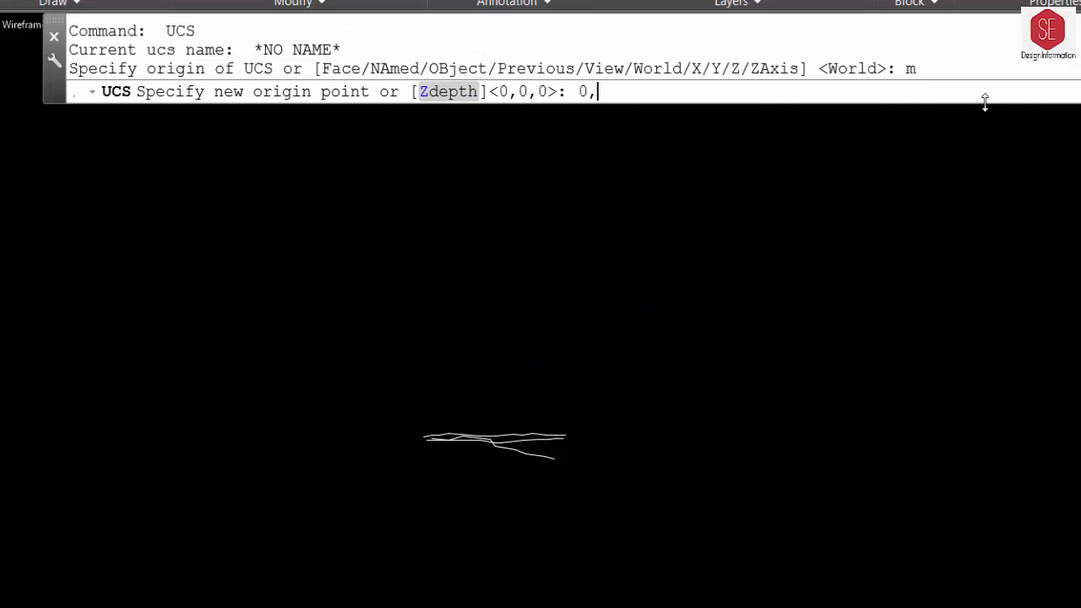
pyautogui.write('300')
pyautogui.press('Return')
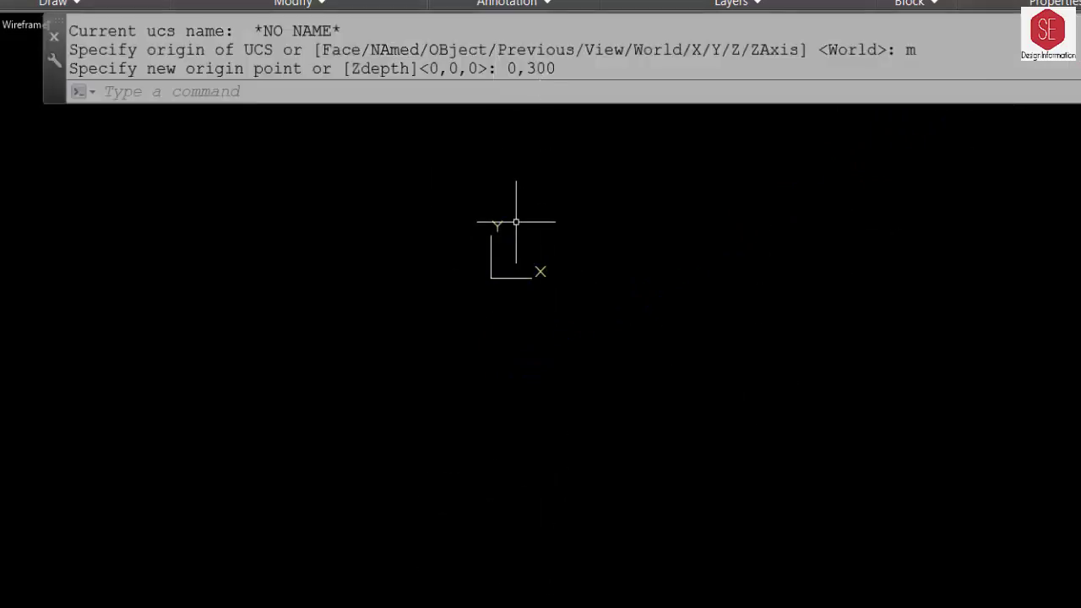
pyautogui.click(478, 87)
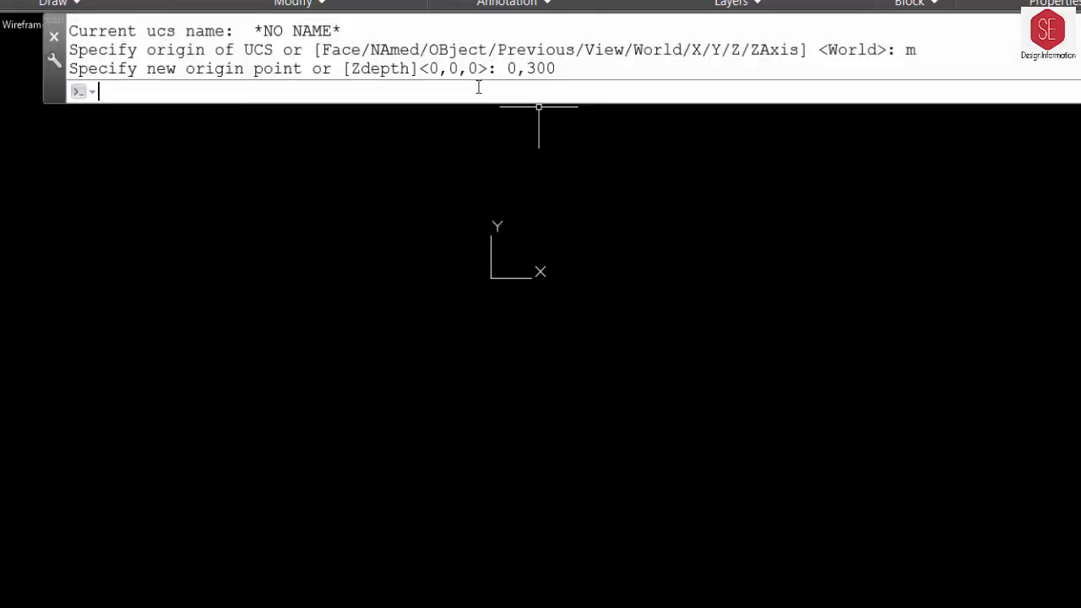
pyautogui.press('Return')
pyautogui.write('w')
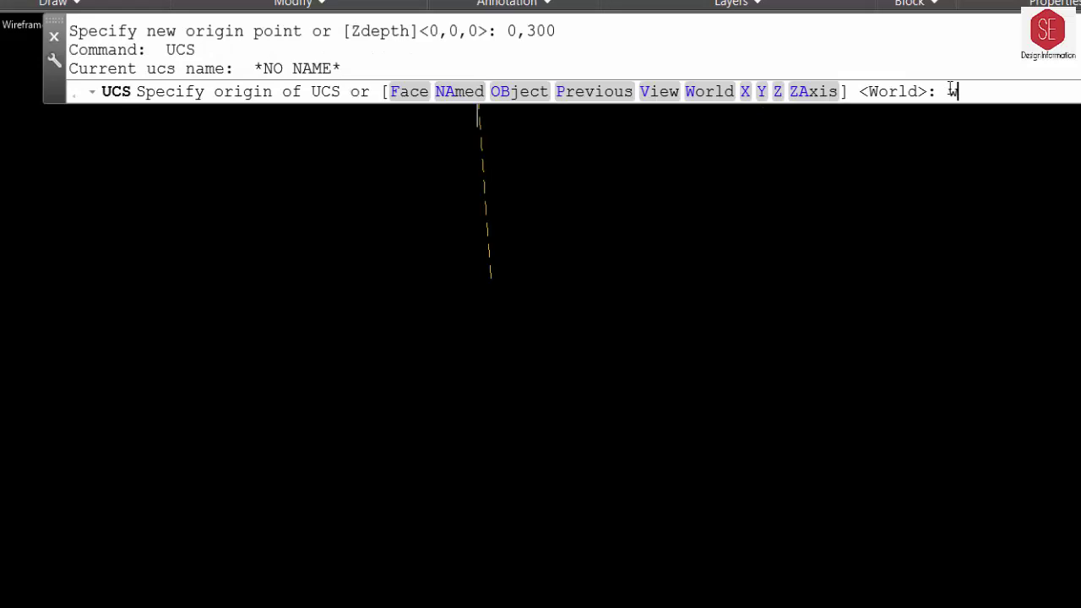
pyautogui.press('Return')
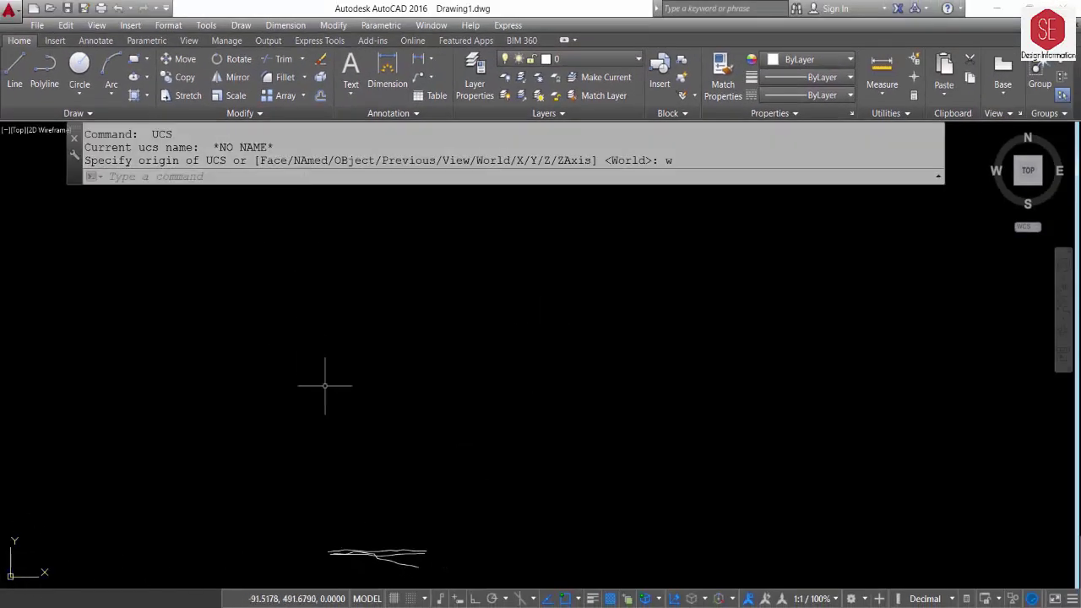
pyautogui.moveTo(408, 507); pyautogui.dragTo(364, 410, button='middle')
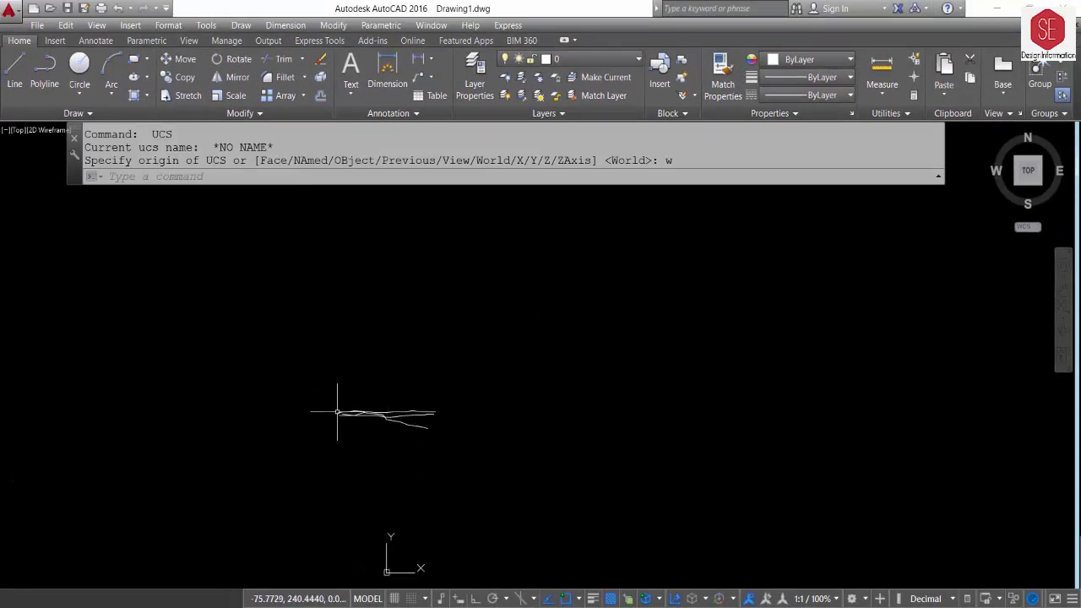
pyautogui.scroll(4, 372, 408)
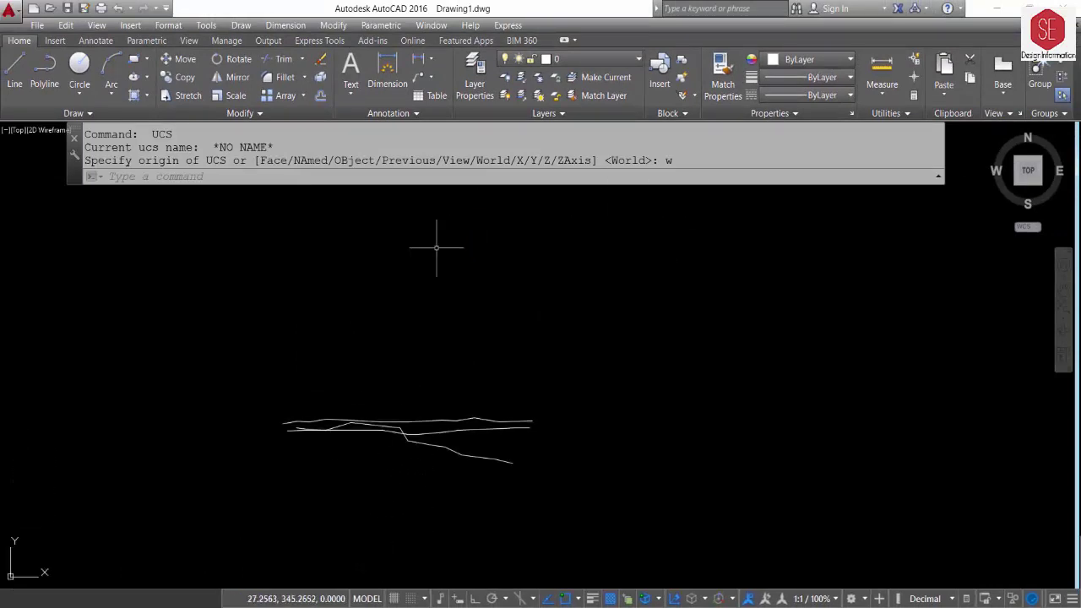
pyautogui.moveTo(441, 334); pyautogui.dragTo(445, 365, button='middle')
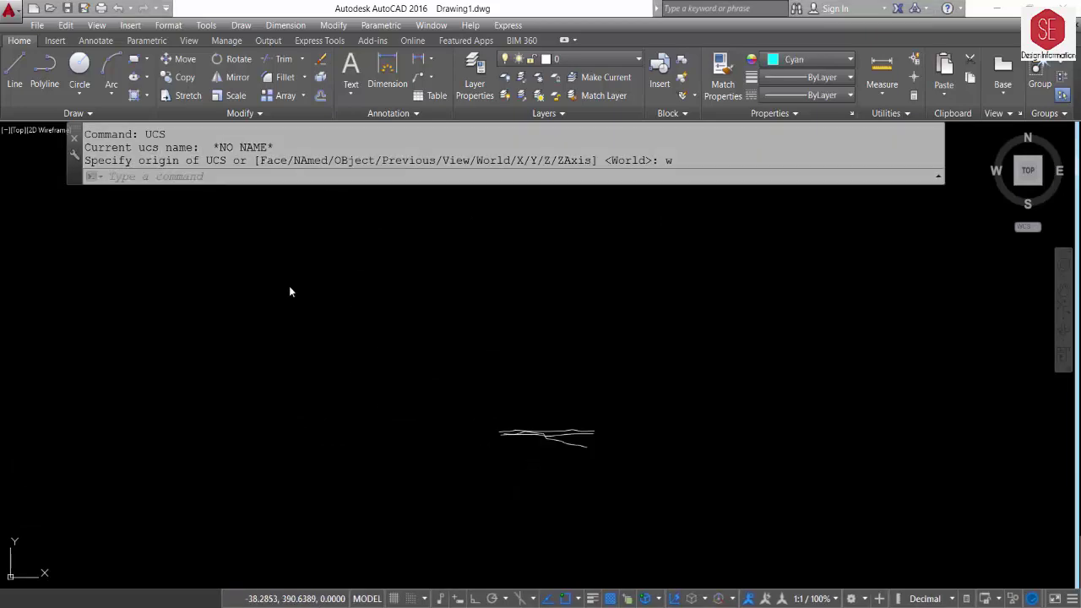
pyautogui.hotkey('alt', 'Tab')
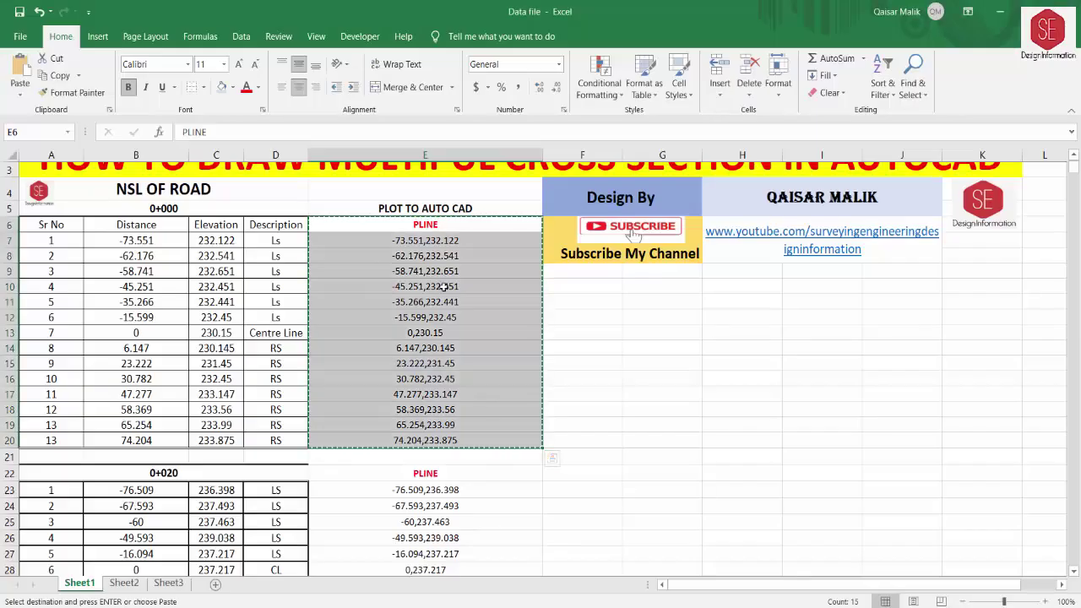
# Step: Copy the 0+000 PLINE commands in cells E6:E20 and switch back to AutoCAD
pyautogui.rightClick(407, 226)
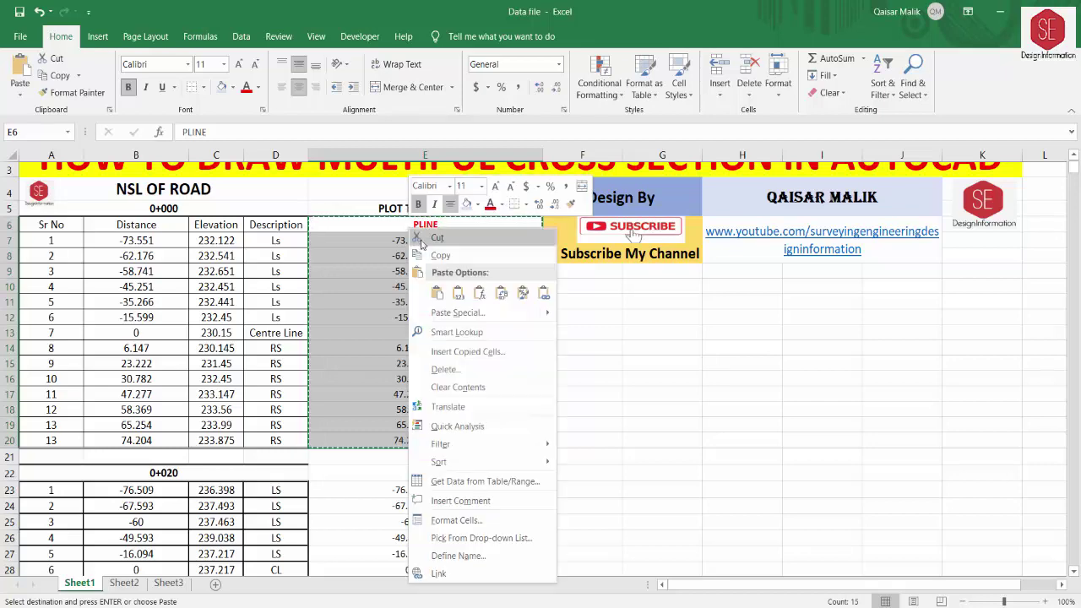
pyautogui.click(437, 291)
pyautogui.hotkey('alt', 'Tab')
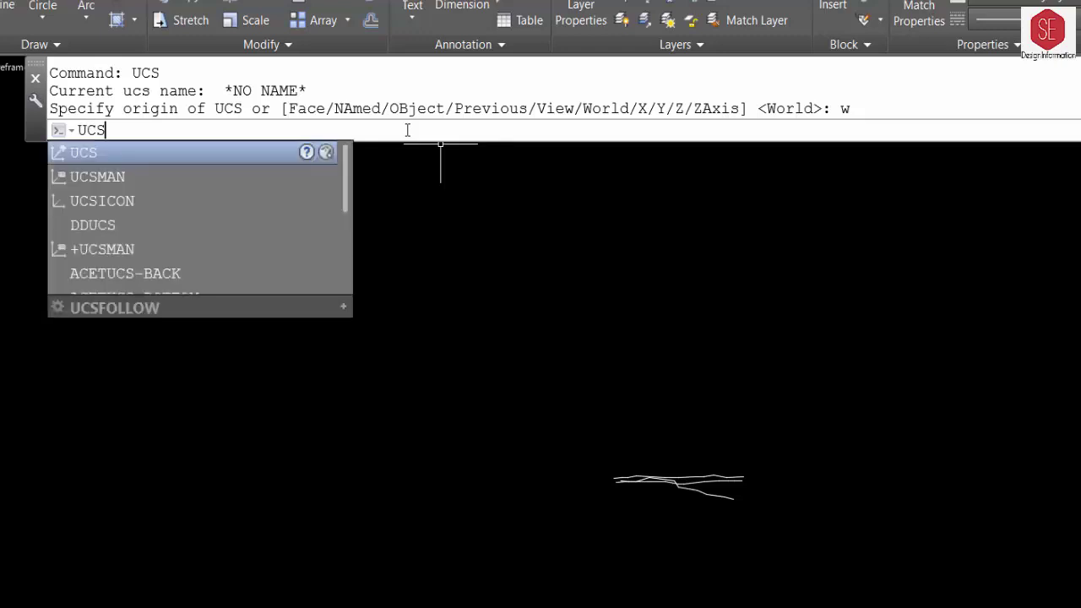
# Step: Move the UCS origin to 0,100
pyautogui.press('Return')
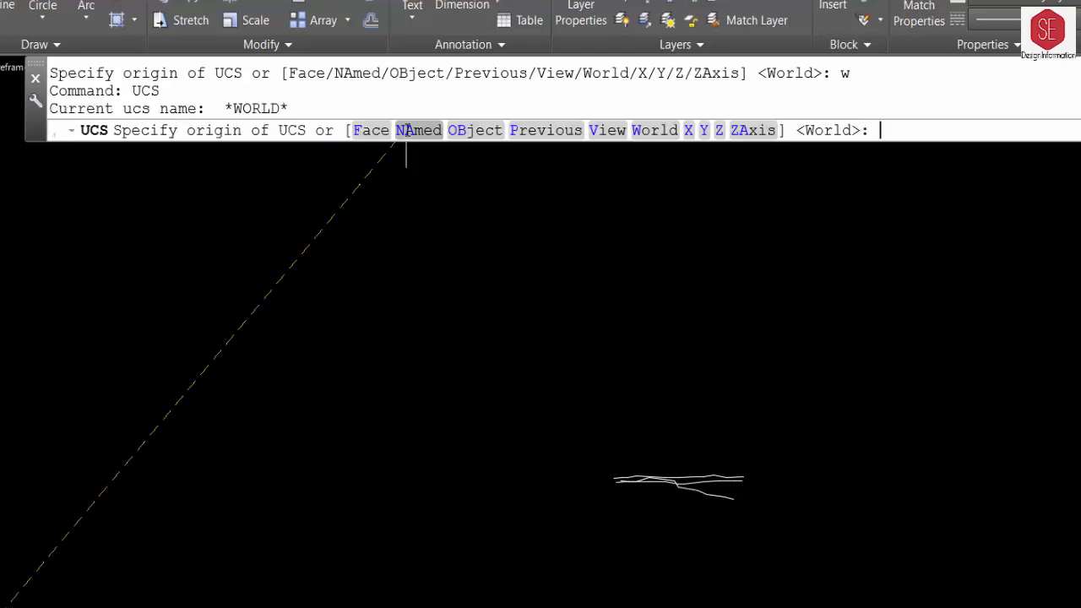
pyautogui.write('m')
pyautogui.press('Return')
pyautogui.write('0,100')
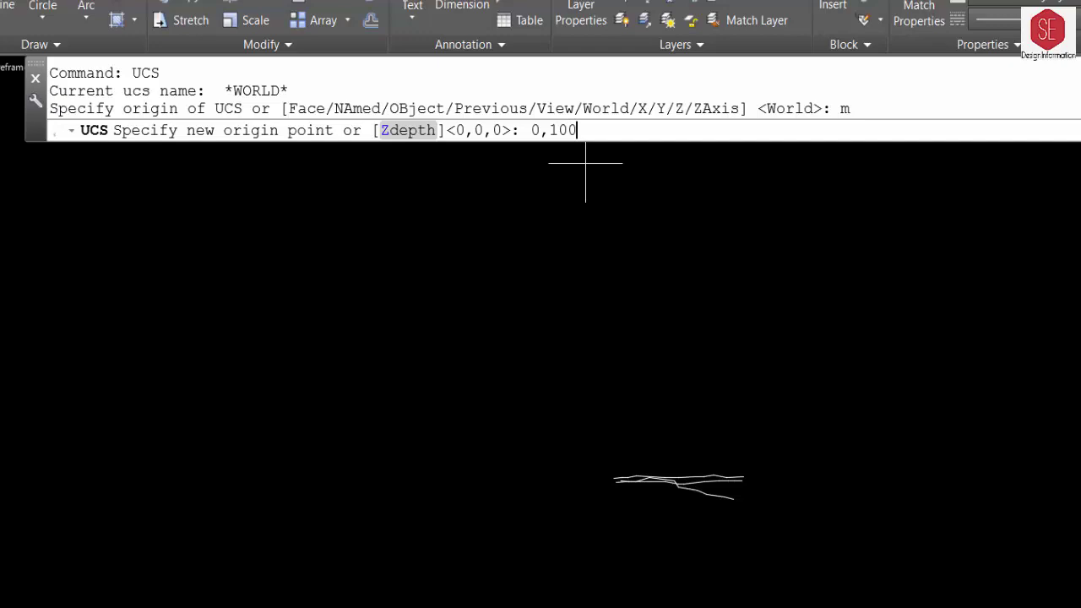
pyautogui.press('Return')
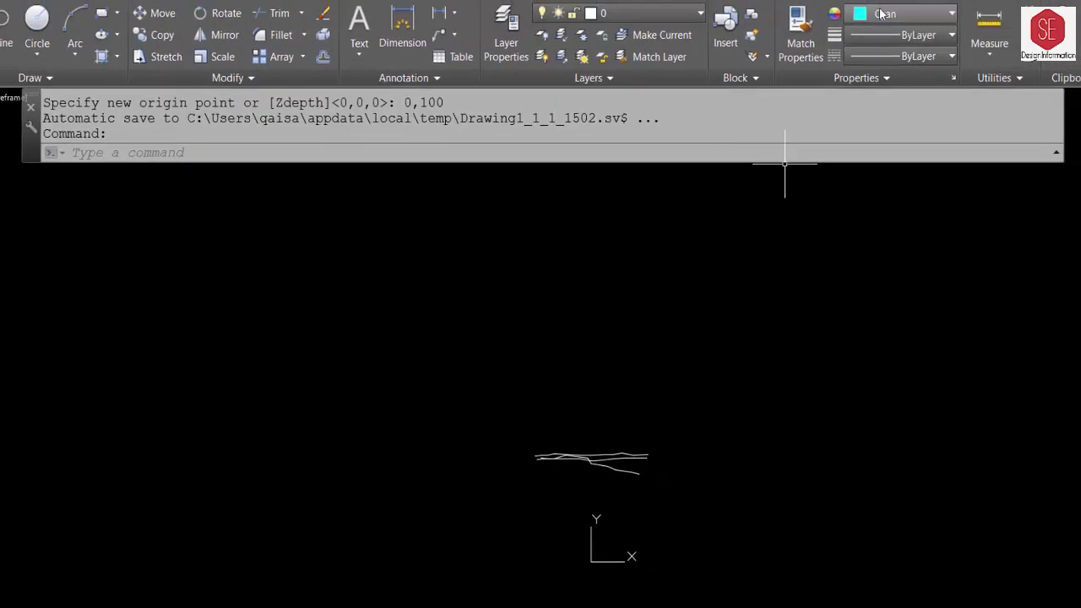
# Step: Set the object colour to Red and paste the PLINE commands to draw the section
pyautogui.click(903, 14)
pyautogui.click(855, 192)
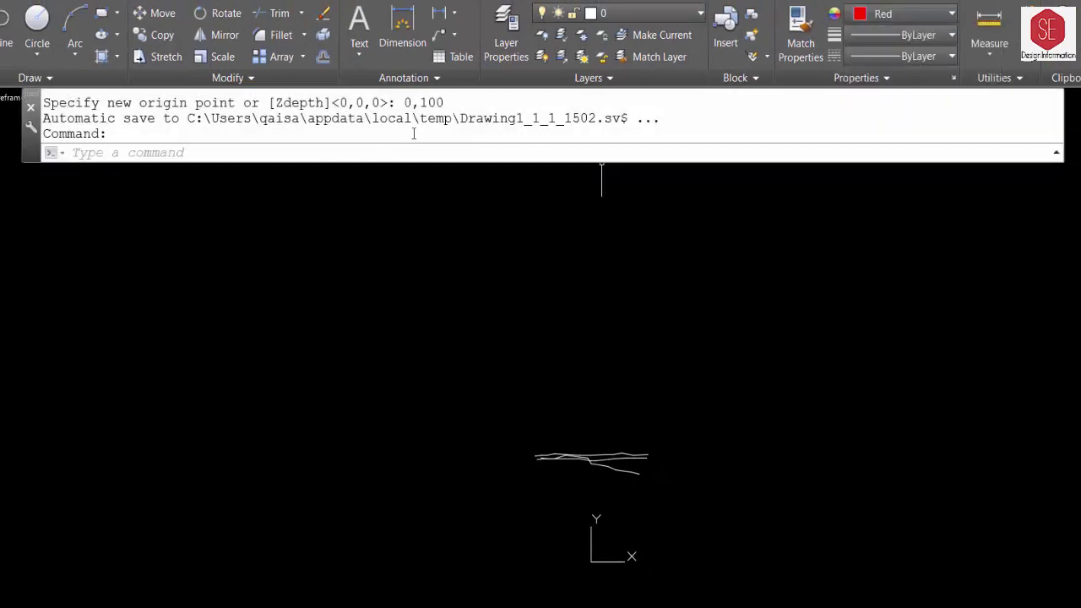
pyautogui.click(364, 152)
pyautogui.rightClick(364, 152)
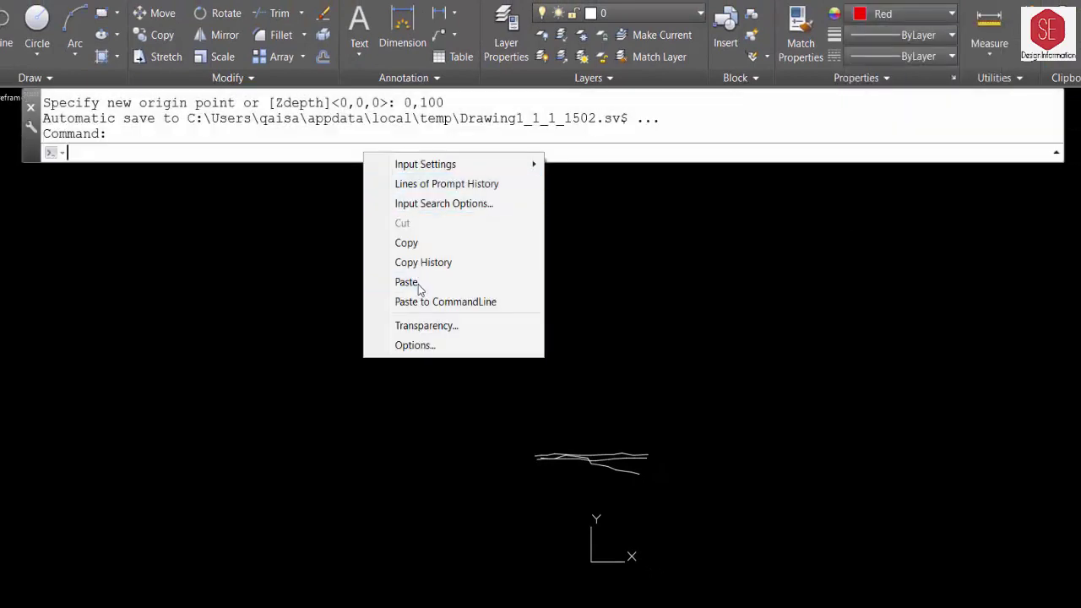
pyautogui.click(418, 282)
pyautogui.press('Escape')
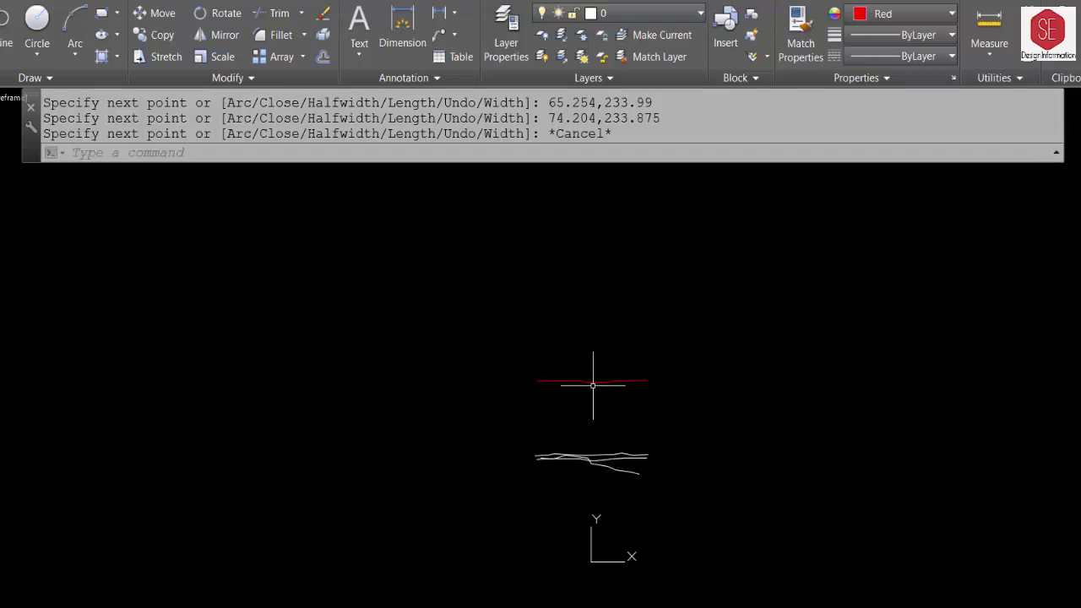
# Step: Run UCS and move the origin to 0,300
pyautogui.click(485, 153)
pyautogui.write('UCS')
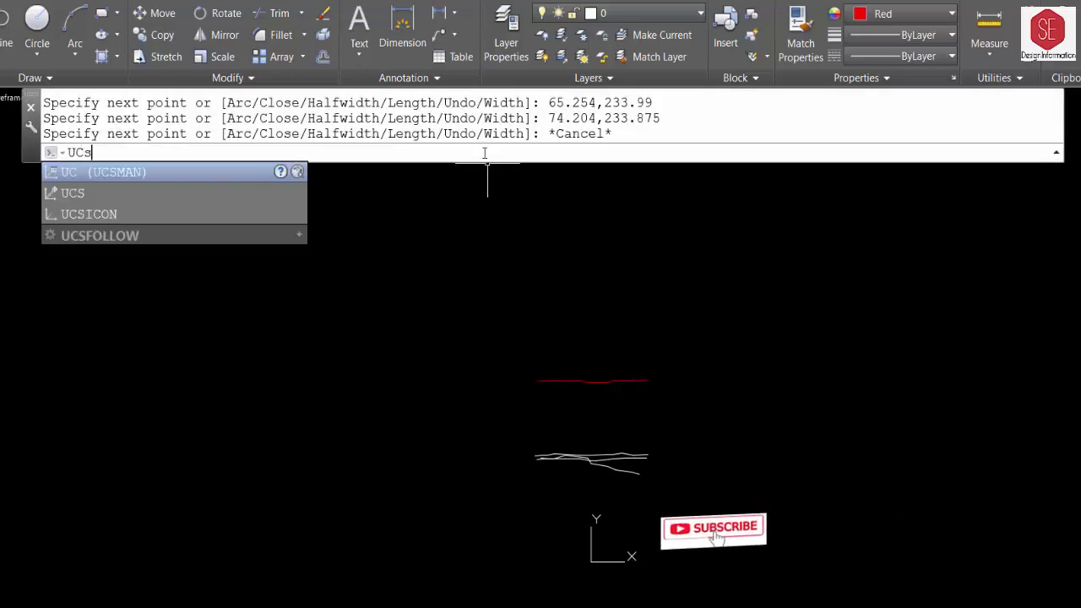
pyautogui.press('Return')
pyautogui.press('Return')
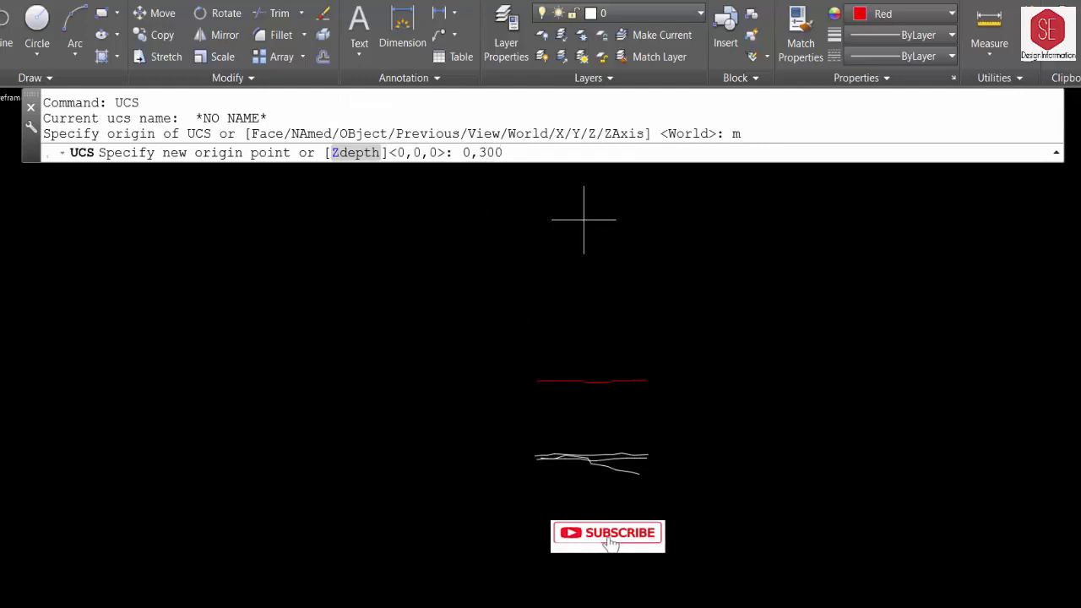
pyautogui.press('Return')
# Step: Set the object colour to Yellow and paste the PLINE commands to draw the raised section
pyautogui.rightClick(339, 154)
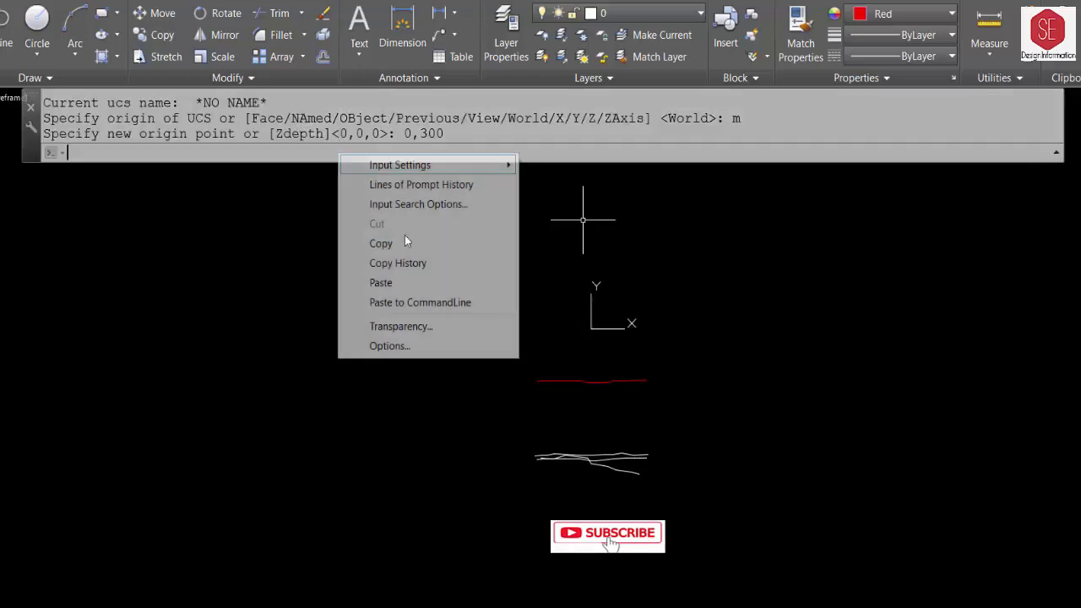
pyautogui.click(868, 15)
pyautogui.click(865, 23)
pyautogui.click(866, 23)
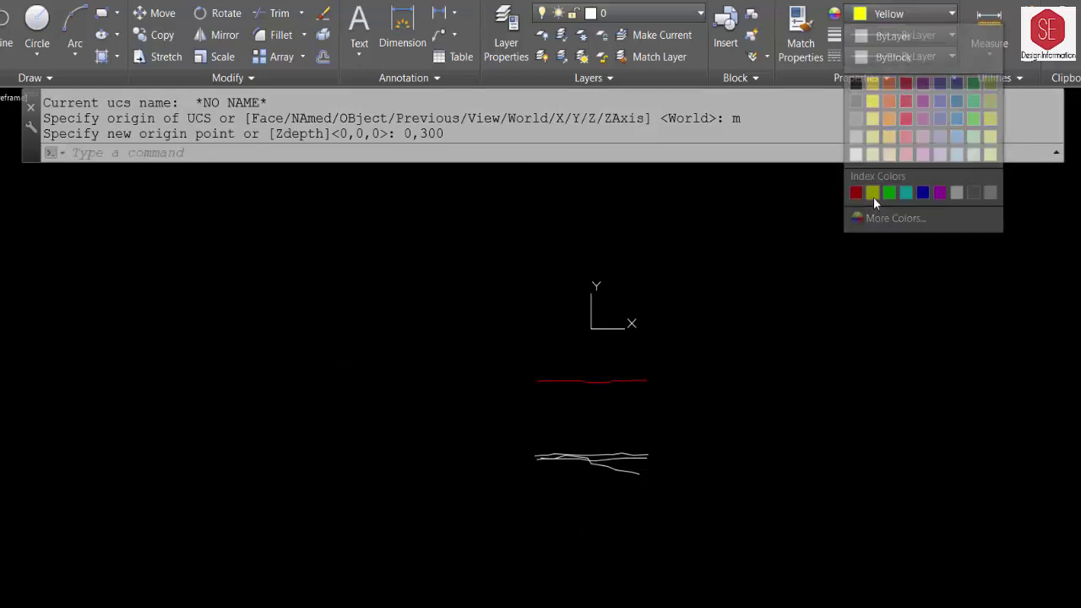
pyautogui.click(873, 197)
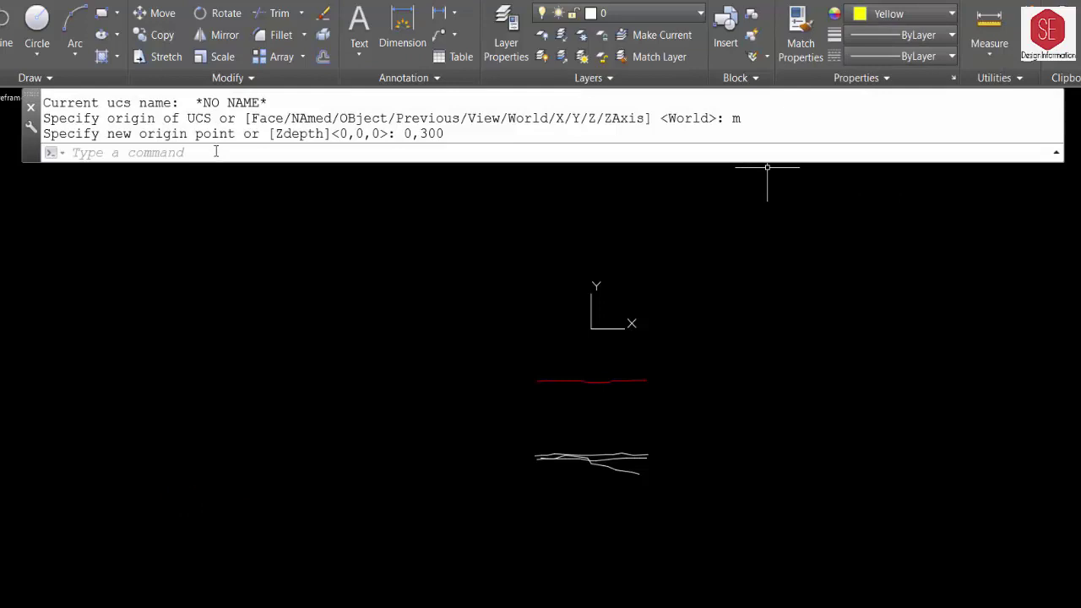
pyautogui.rightClick(222, 158)
pyautogui.click(272, 280)
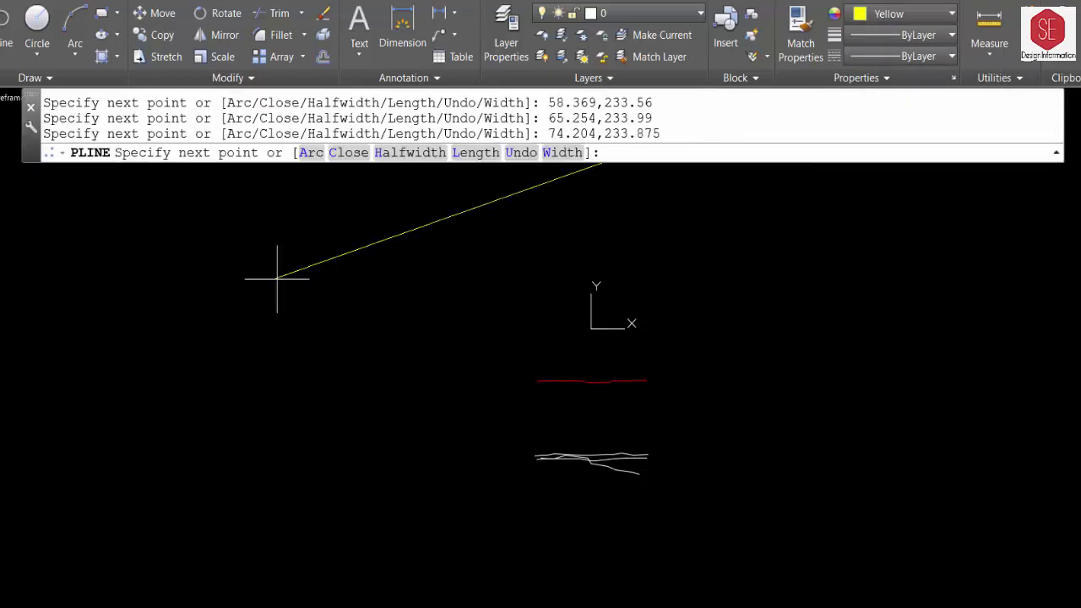
pyautogui.moveTo(531, 321); pyautogui.dragTo(490, 414, button='middle')
pyautogui.press('Escape')
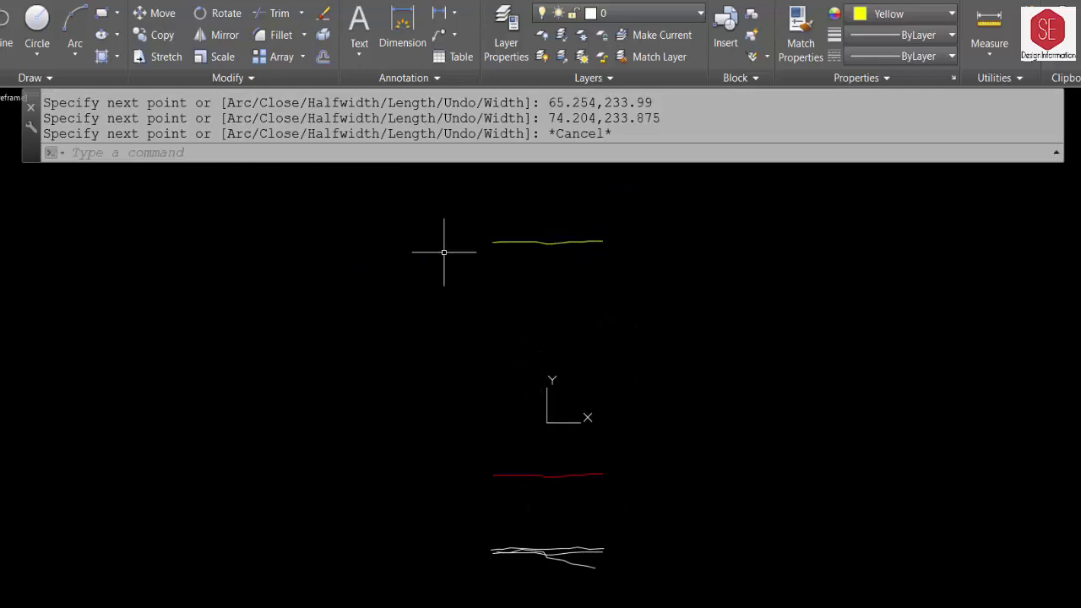
# Step: Reset the UCS to World and paste the PLINE commands again for a yellow copy over the original
pyautogui.click(290, 152)
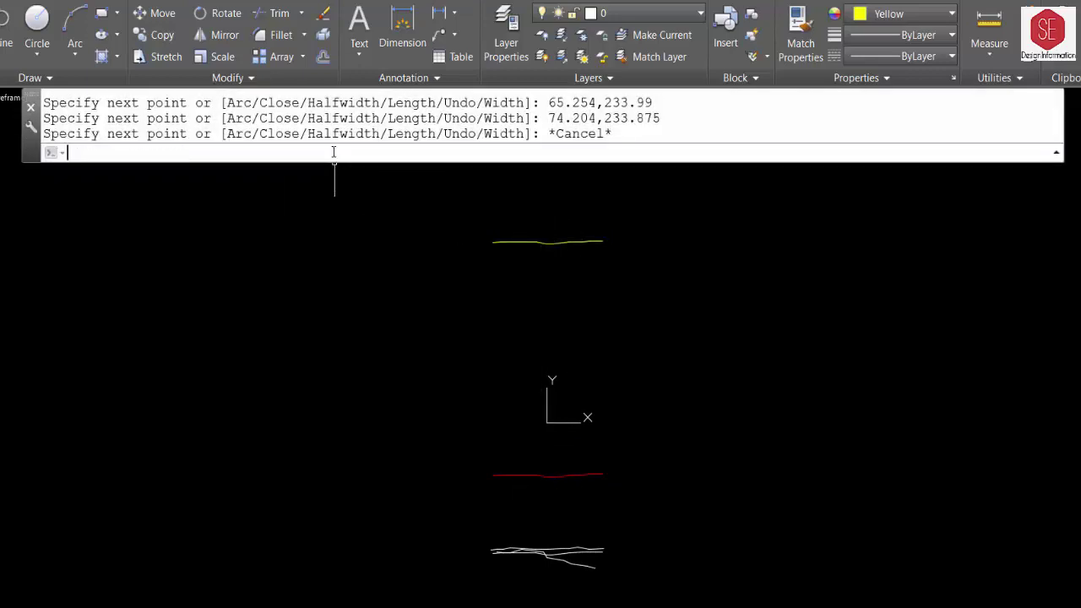
pyautogui.write('ucs')
pyautogui.press('Return')
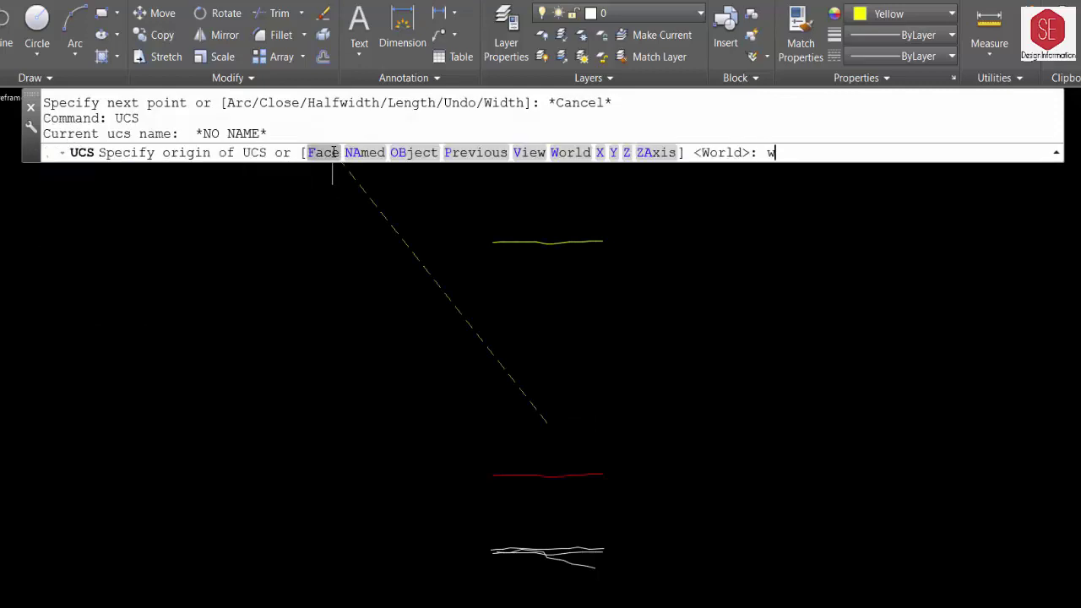
pyautogui.press('Return')
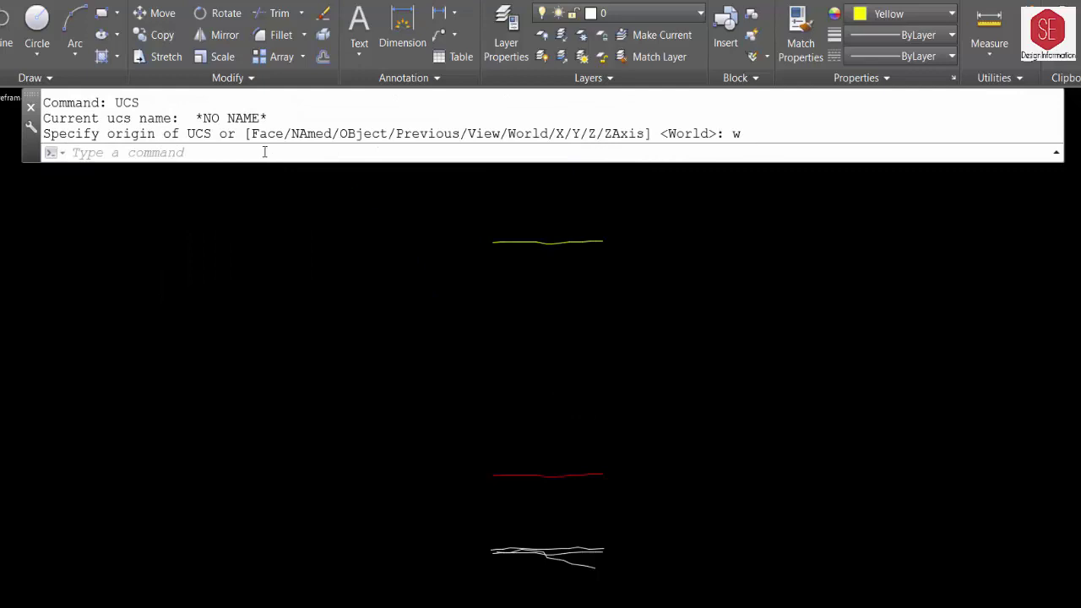
pyautogui.rightClick(264, 153)
pyautogui.click(313, 281)
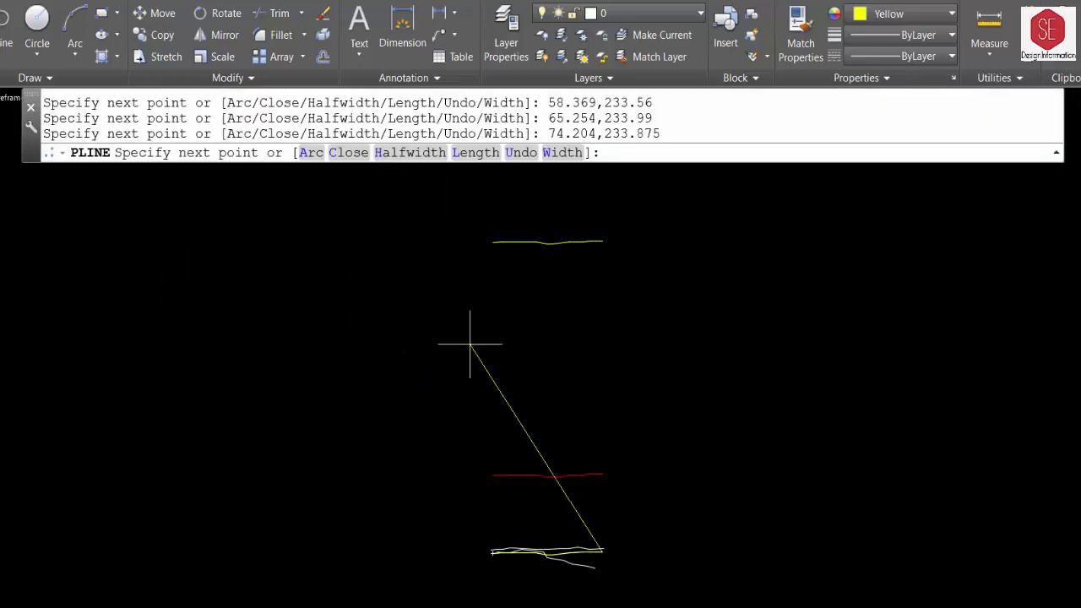
pyautogui.press('Escape')
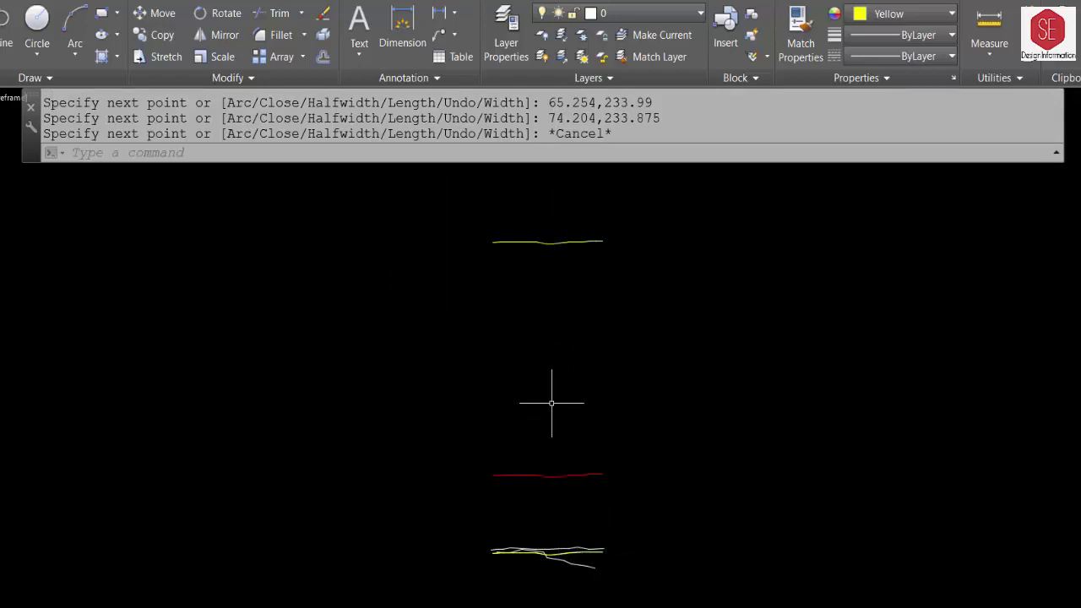
pyautogui.click(379, 156)
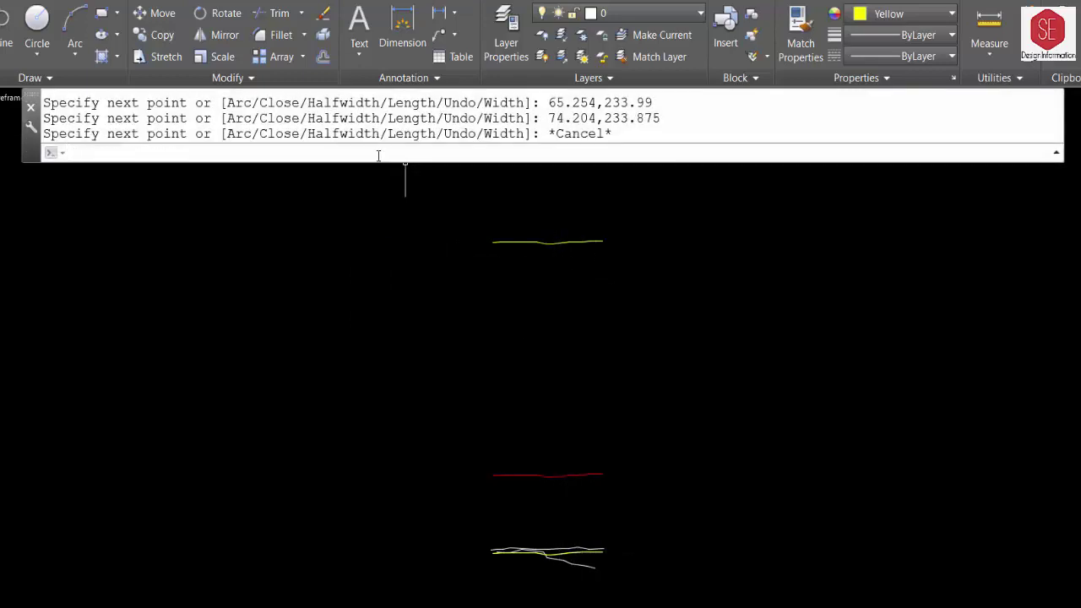
pyautogui.write('ucs')
# Step: Move the UCS origin to 200,100
pyautogui.press('Return')
pyautogui.write('m')
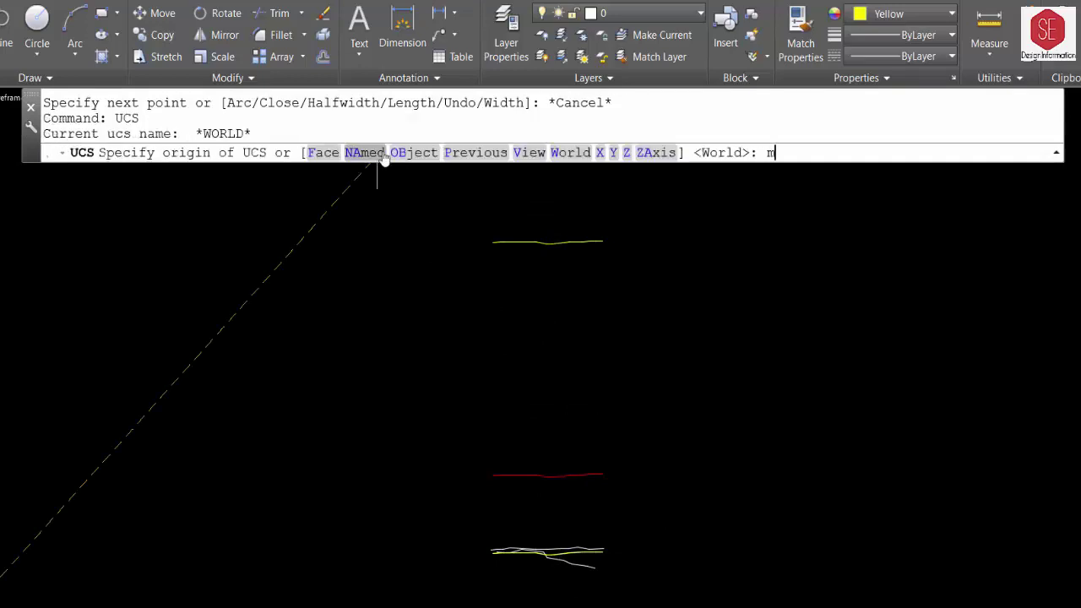
pyautogui.press('Return')
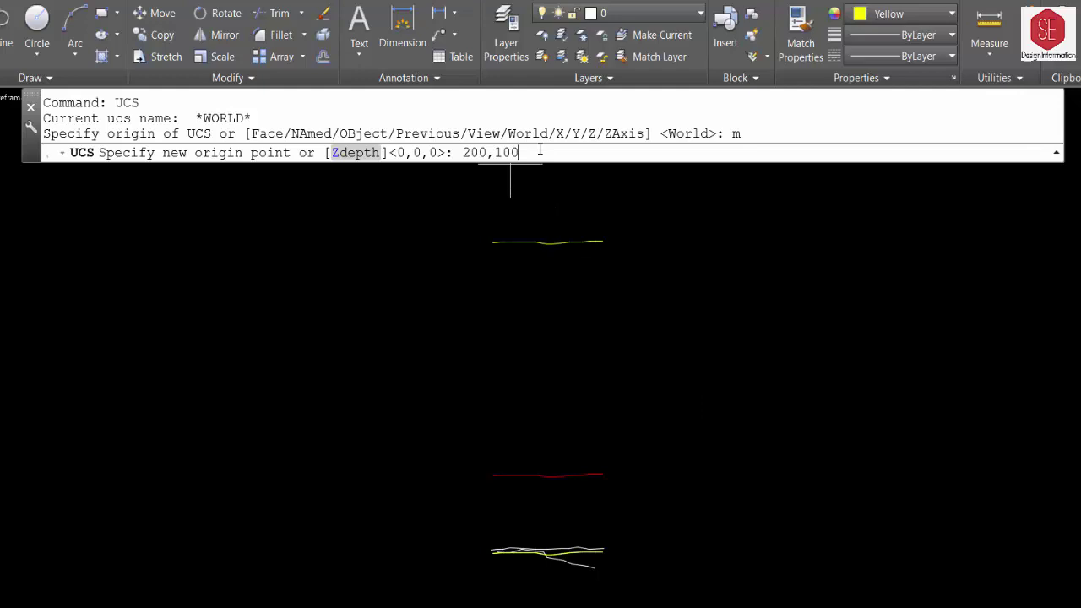
pyautogui.press('Return')
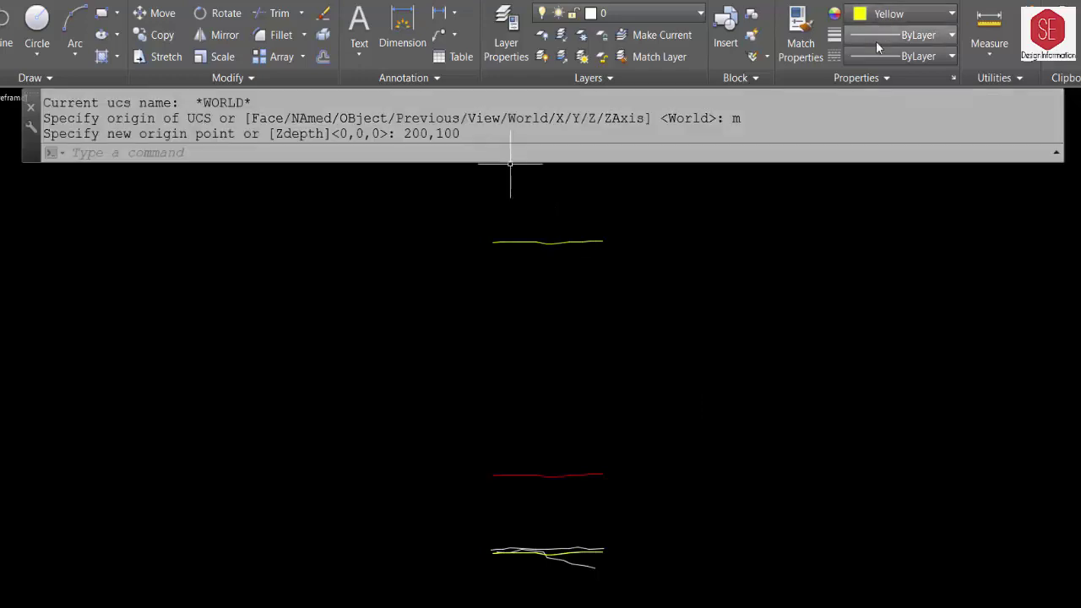
# Step: Set the object colour to Green and paste the PLINE commands to draw the section
pyautogui.click(885, 21)
pyautogui.click(896, 191)
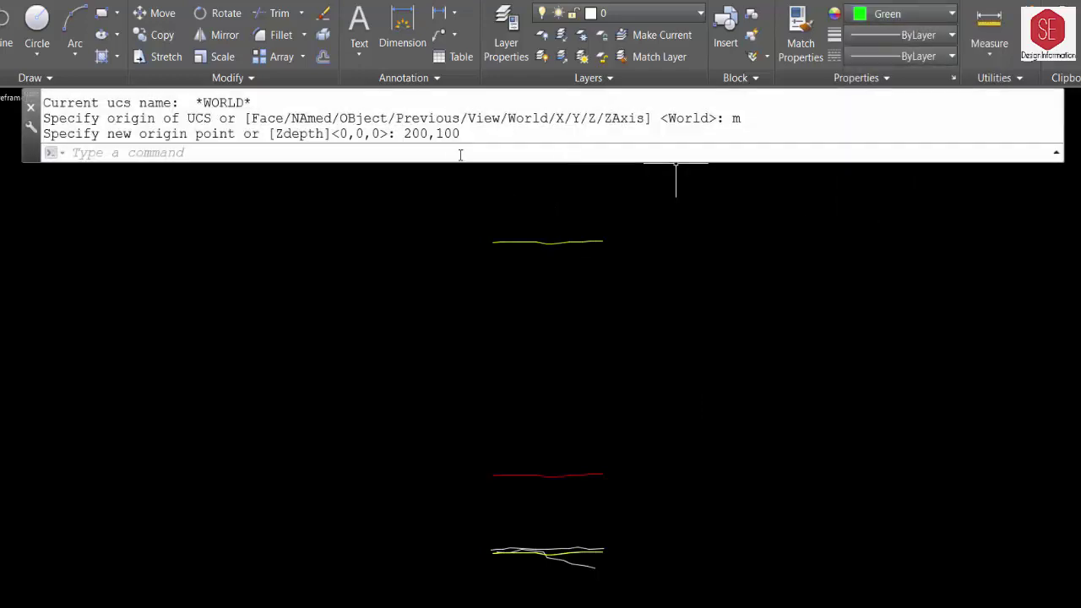
pyautogui.click(432, 152)
pyautogui.rightClick(432, 152)
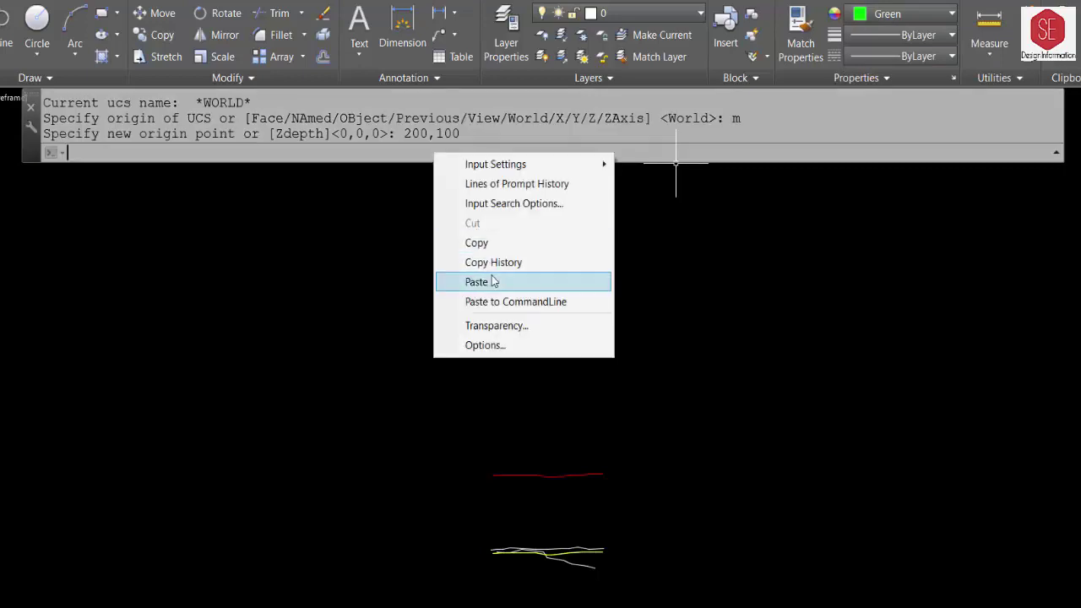
pyautogui.click(489, 212)
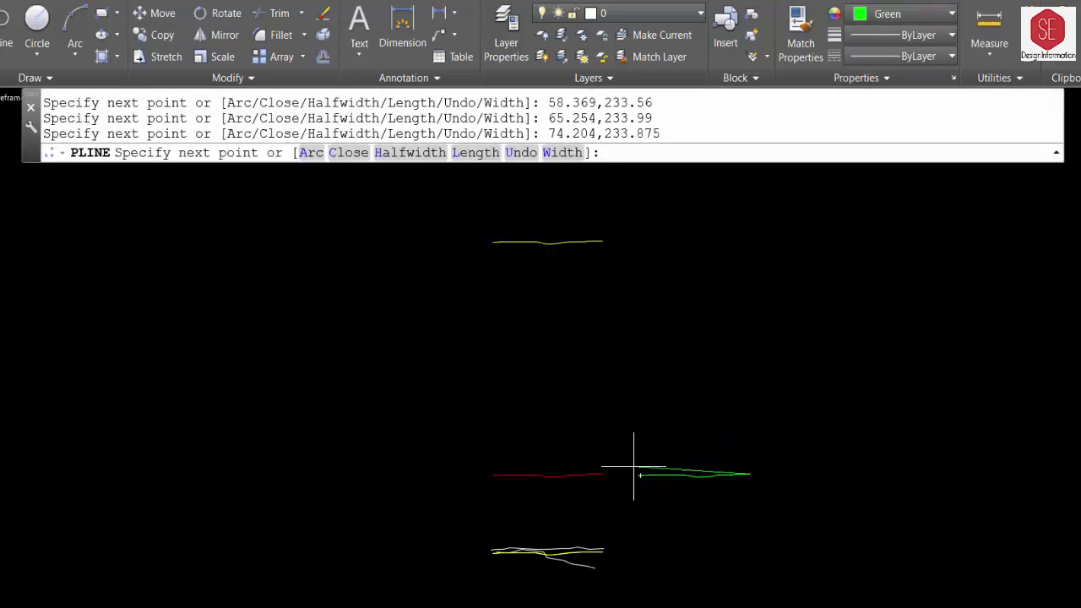
pyautogui.press('Escape')
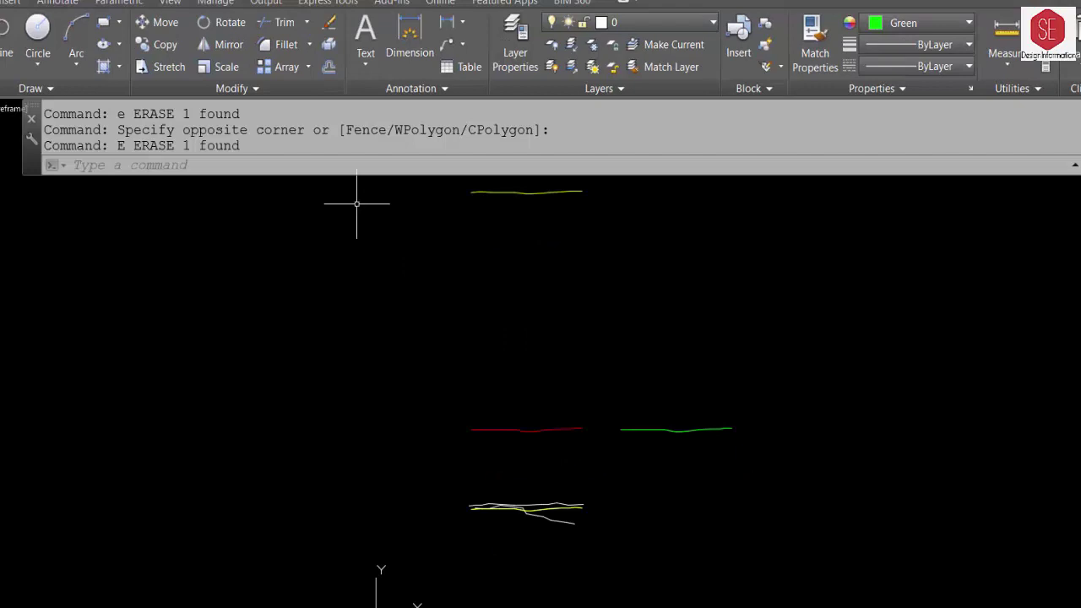
# Step: Reset the UCS to World, then move its origin to -200,100
pyautogui.click(310, 167)
pyautogui.write('ucs')
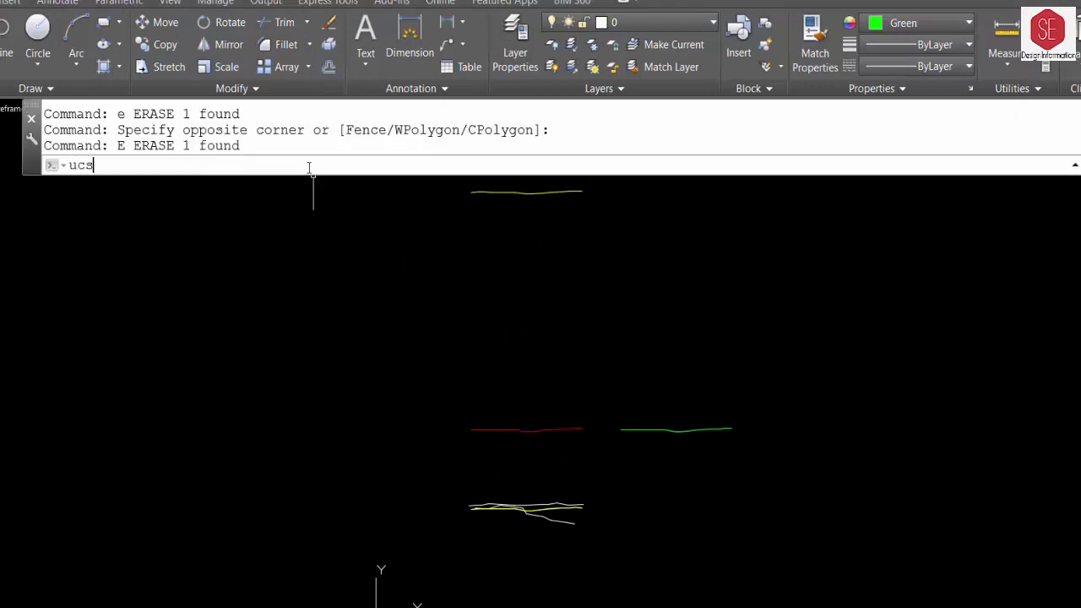
pyautogui.press('Return')
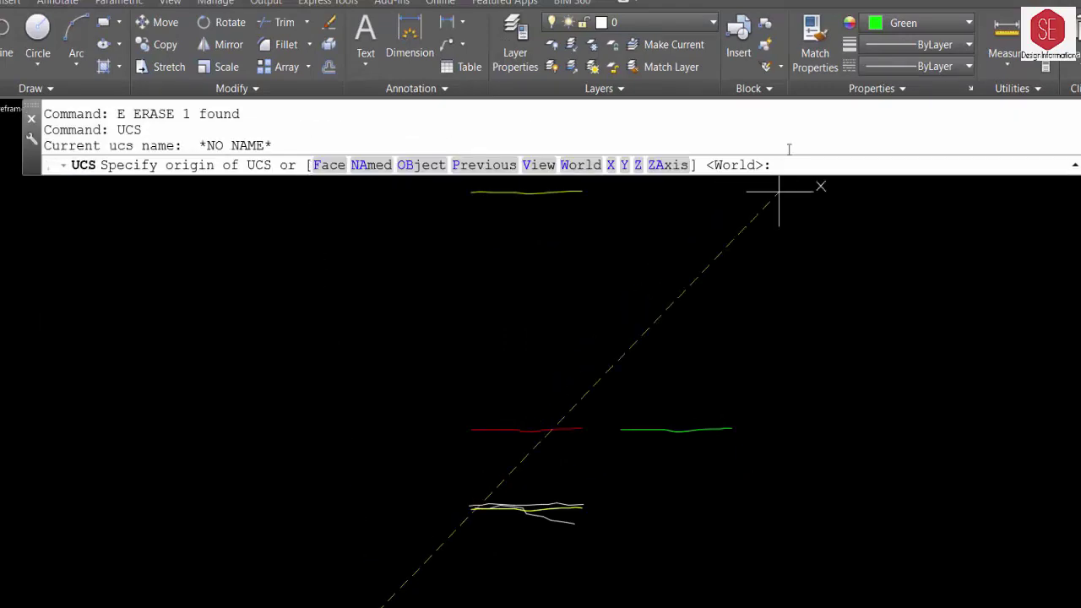
pyautogui.write('w')
pyautogui.press('Return')
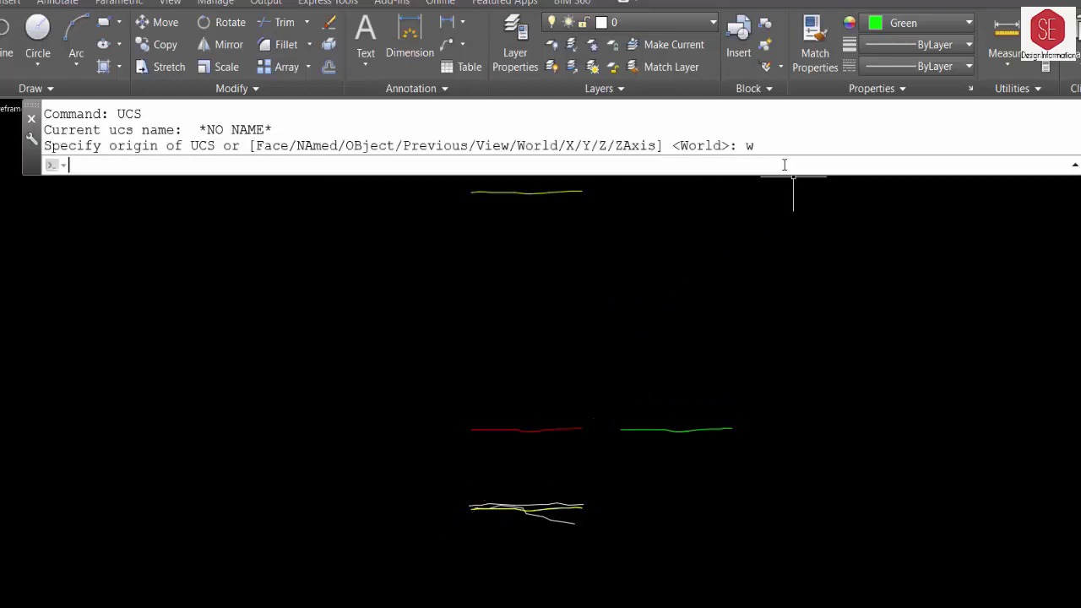
pyautogui.click(266, 164)
pyautogui.write('cs')
pyautogui.press('Return')
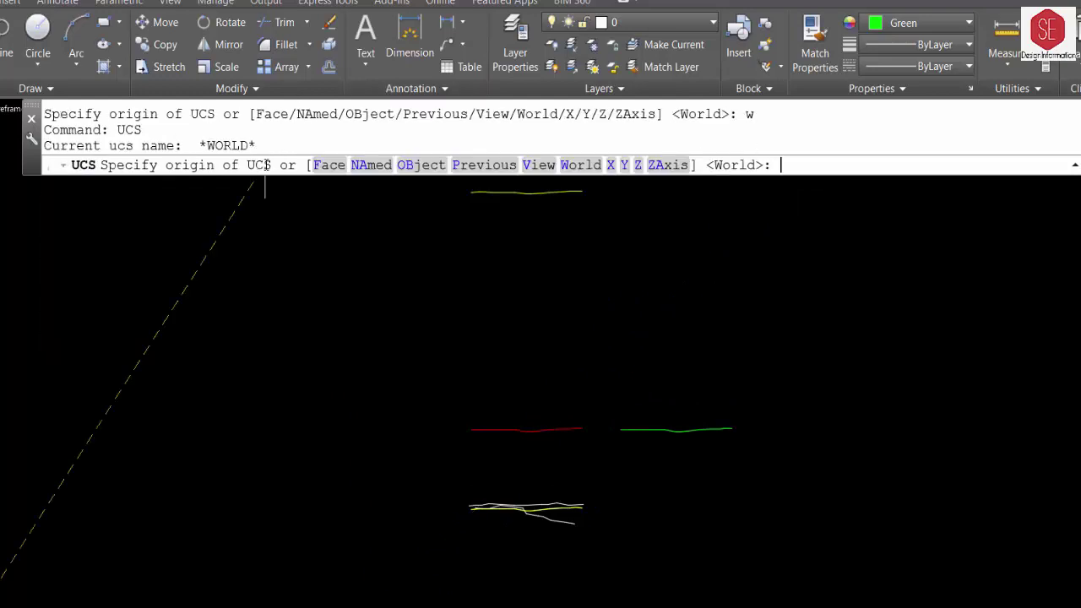
pyautogui.press('Return')
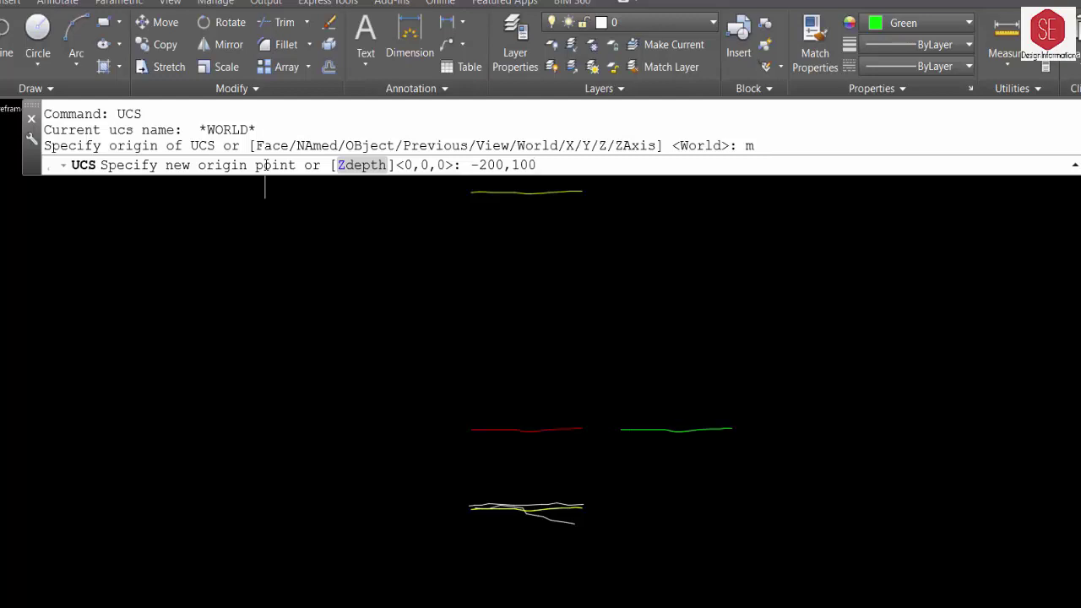
pyautogui.press('Return')
# Step: Paste the PLINE coordinates to draw the green section left of the red one
pyautogui.rightClick(173, 164)
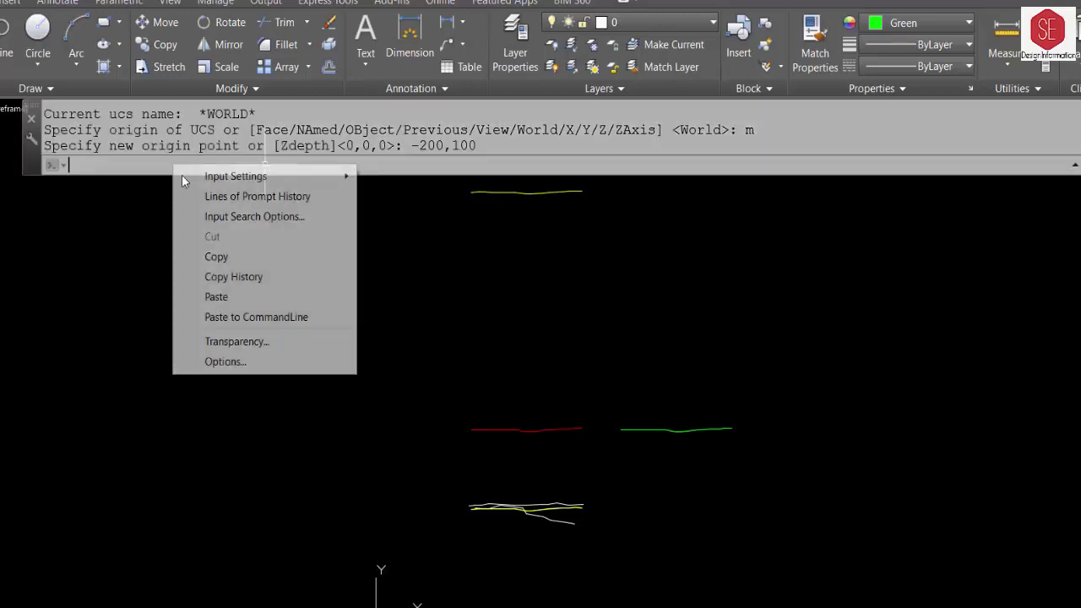
pyautogui.click(234, 299)
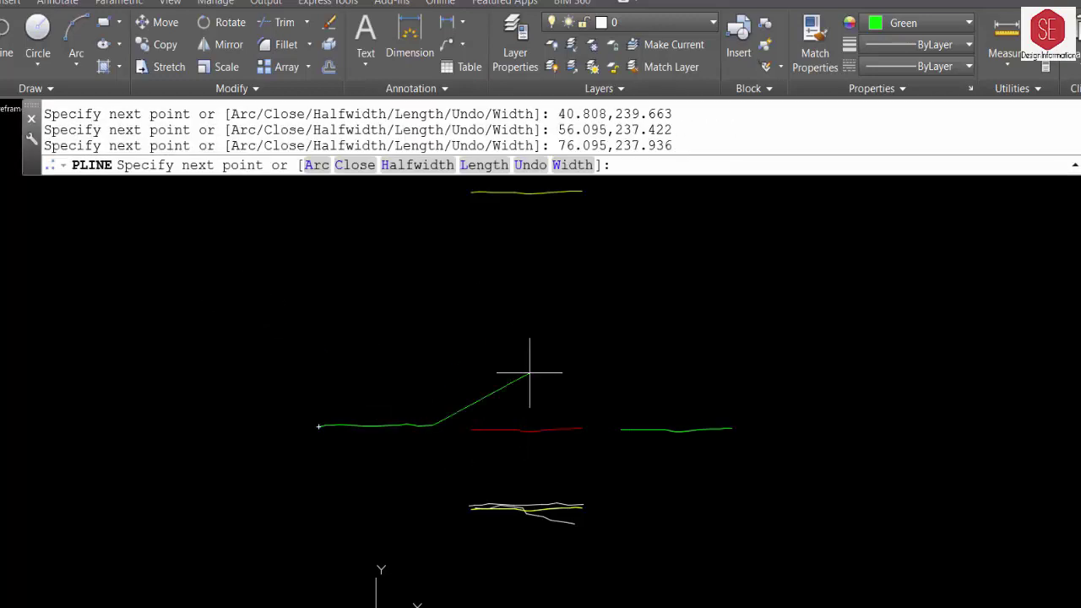
pyautogui.press('Escape')
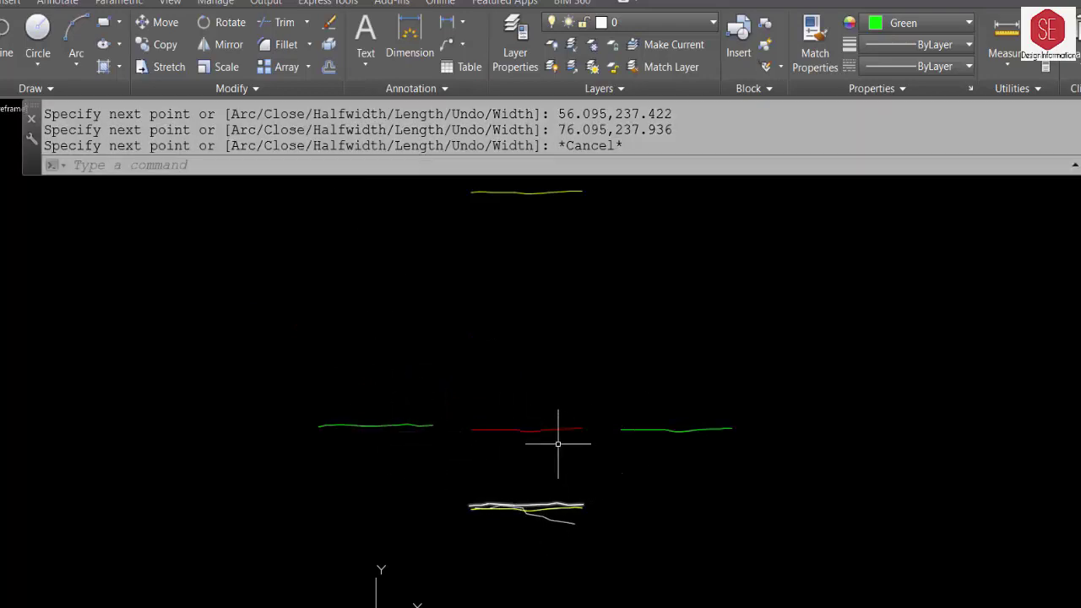
pyautogui.moveTo(520, 214); pyautogui.dragTo(518, 260, button='middle')
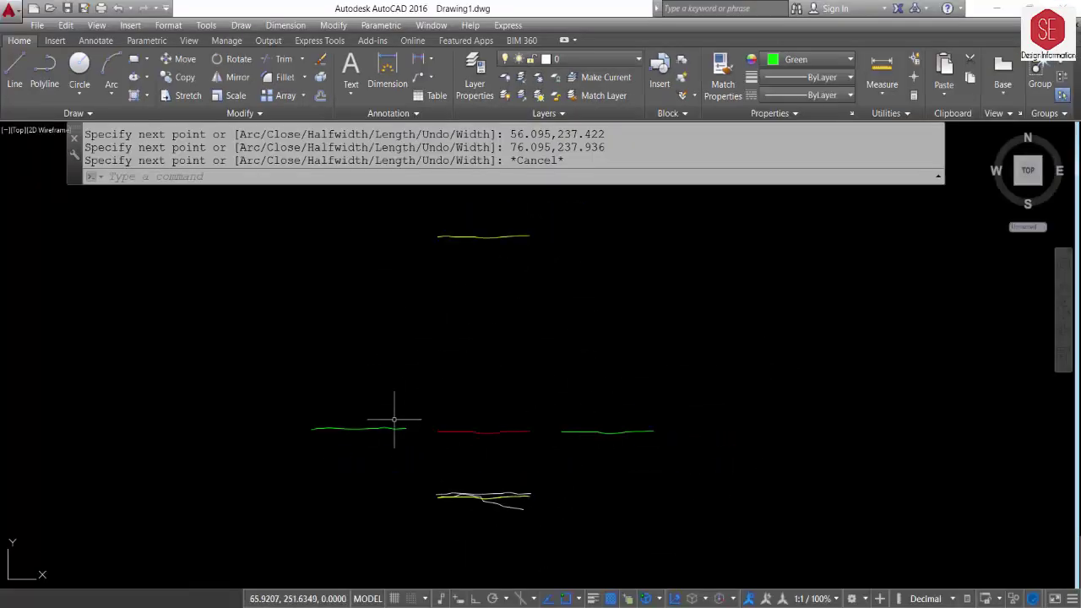
# Step: In Excel, scroll down and copy the 0+020 PLINE block in cells E22:E33
pyautogui.hotkey('alt', 'Tab')
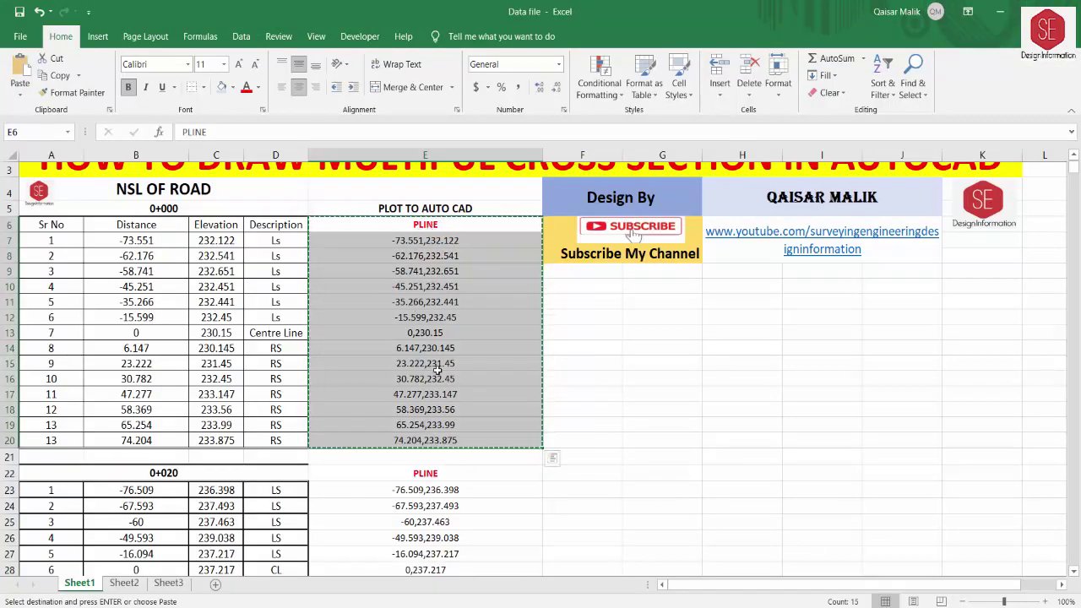
pyautogui.scroll(-1, 427, 338)
pyautogui.scroll(-2, 438, 367)
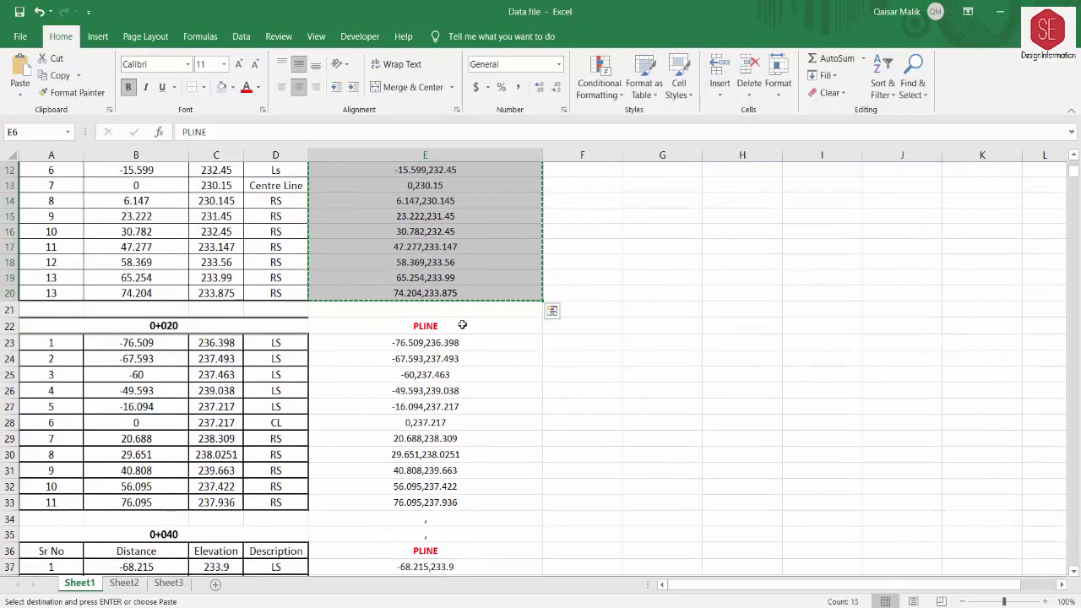
pyautogui.moveTo(461, 325); pyautogui.dragTo(453, 504)
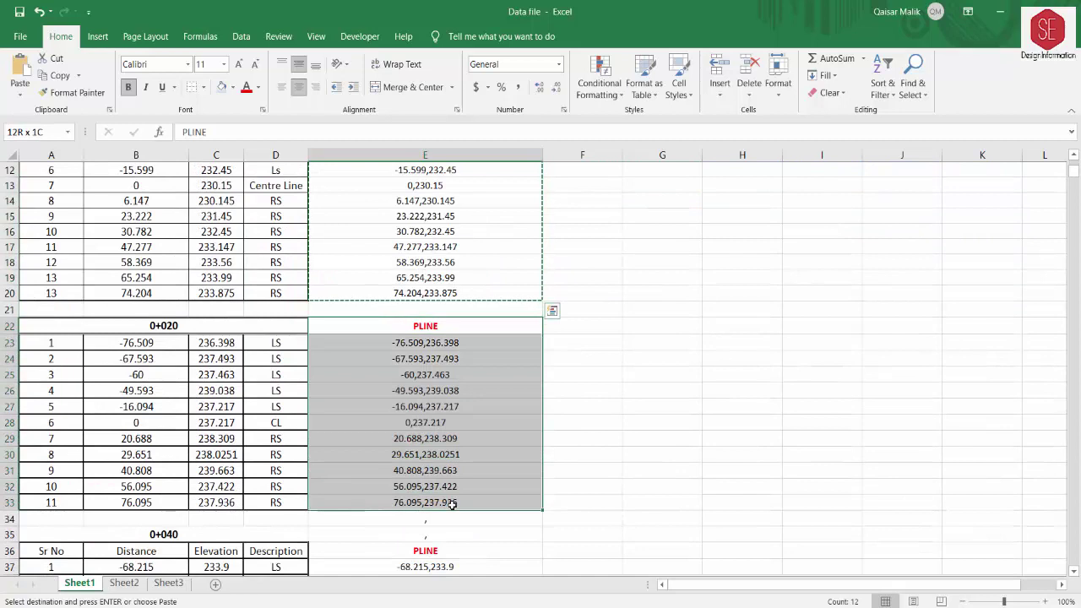
pyautogui.rightClick(427, 327)
pyautogui.click(457, 279)
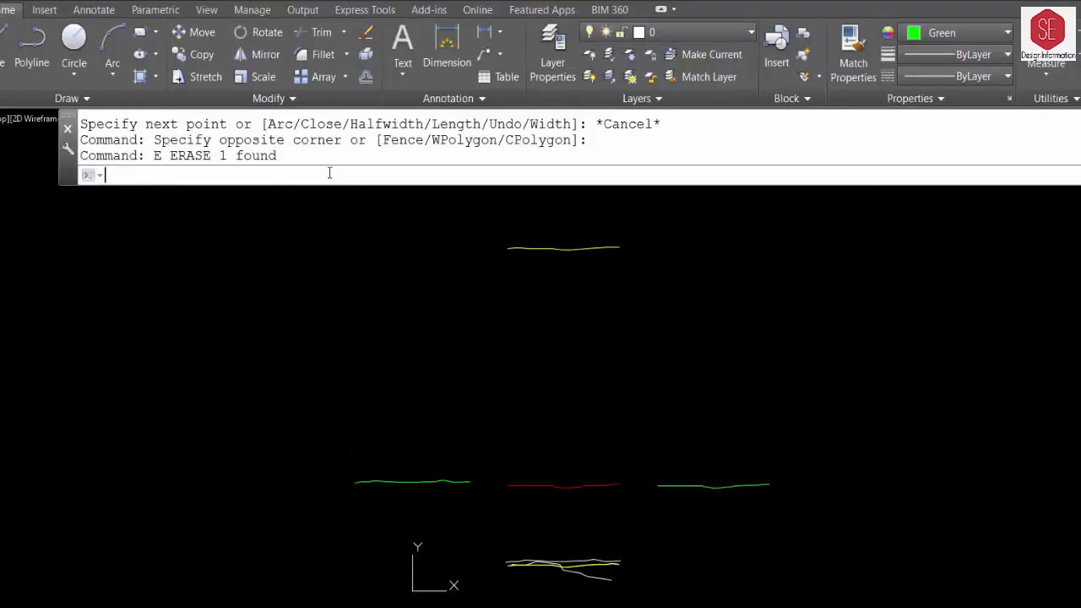
# Step: Reset the UCS to World, then move its origin to -200,200
pyautogui.write('c')
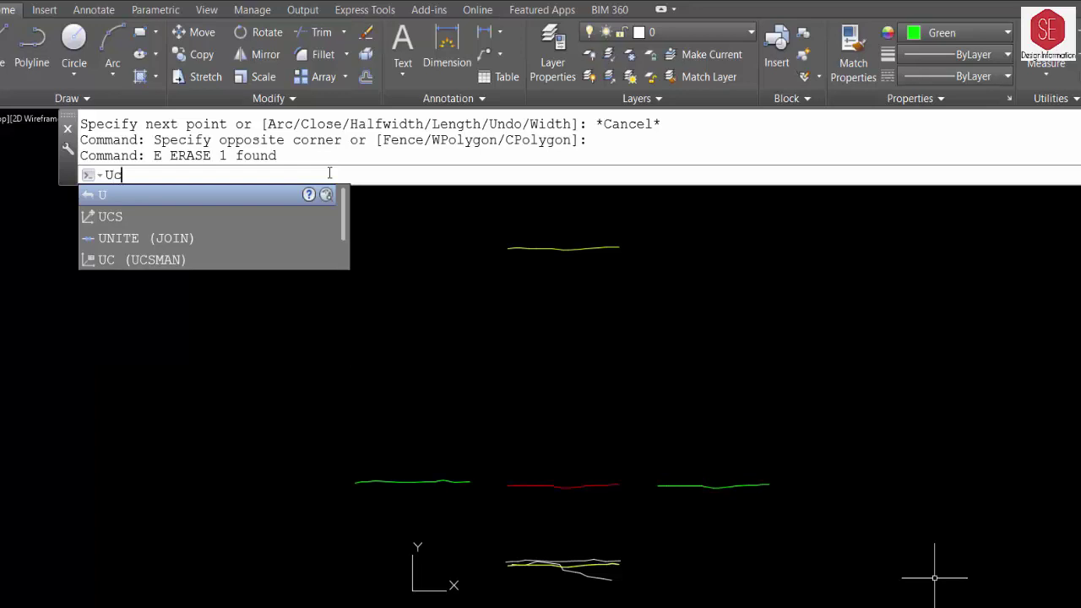
pyautogui.write('s')
pyautogui.press('Return')
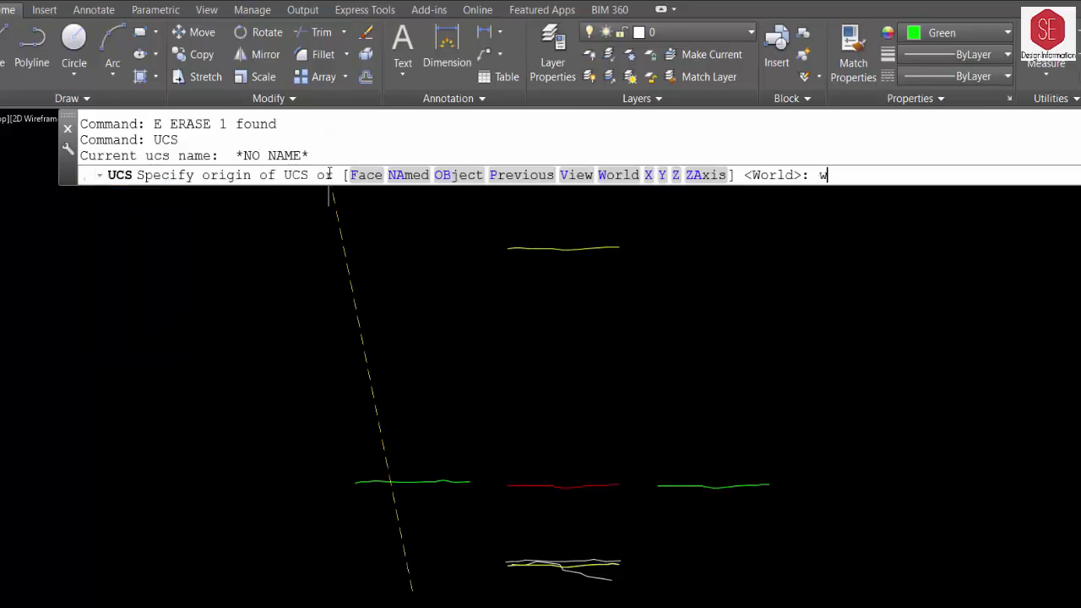
pyautogui.press('Return')
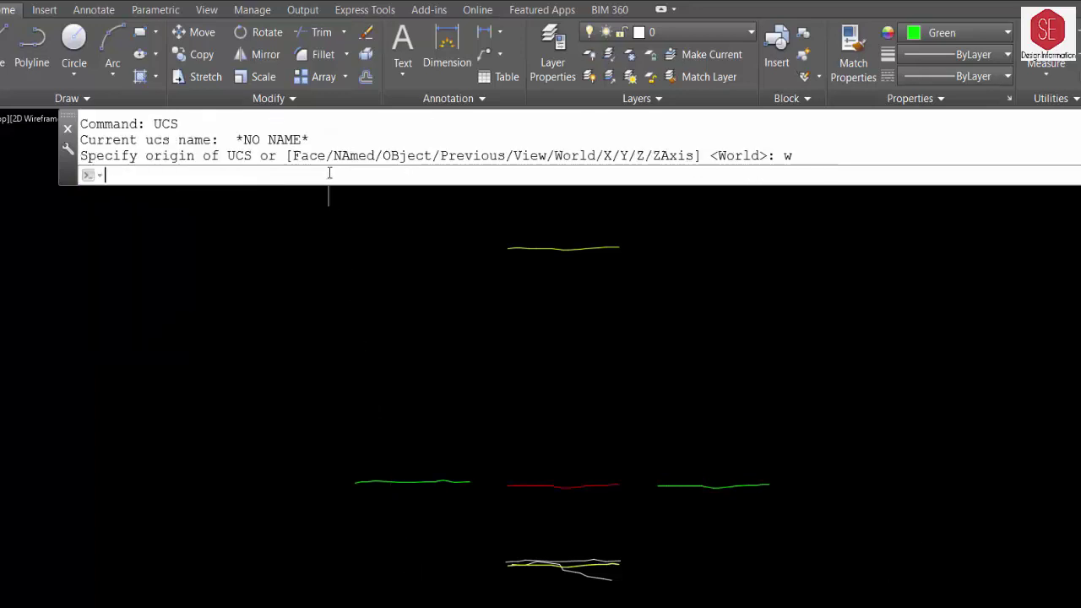
pyautogui.write('ucs')
pyautogui.press('Return')
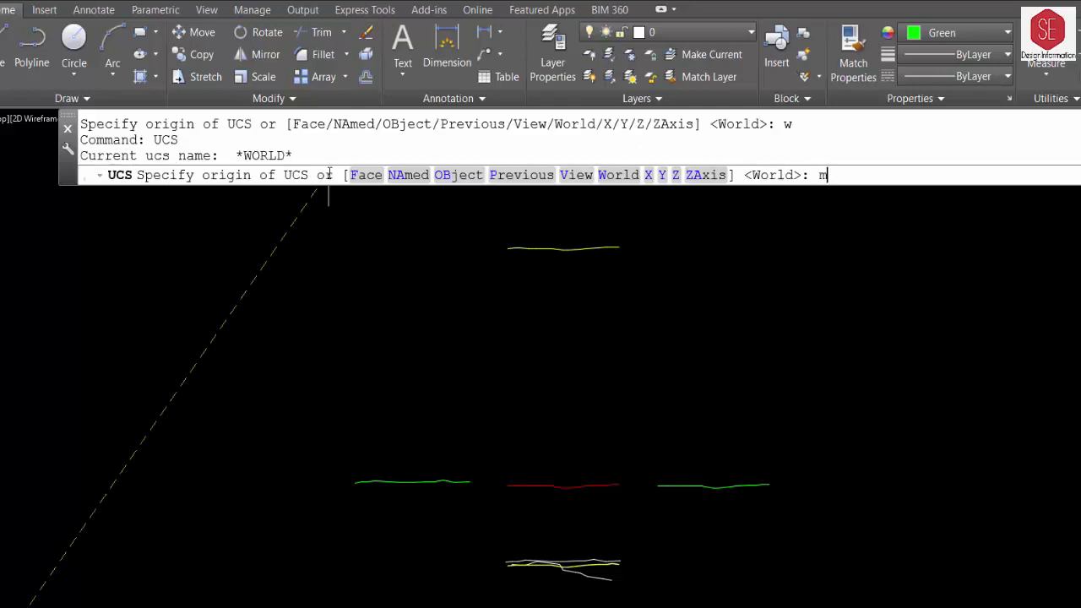
pyautogui.press('Return')
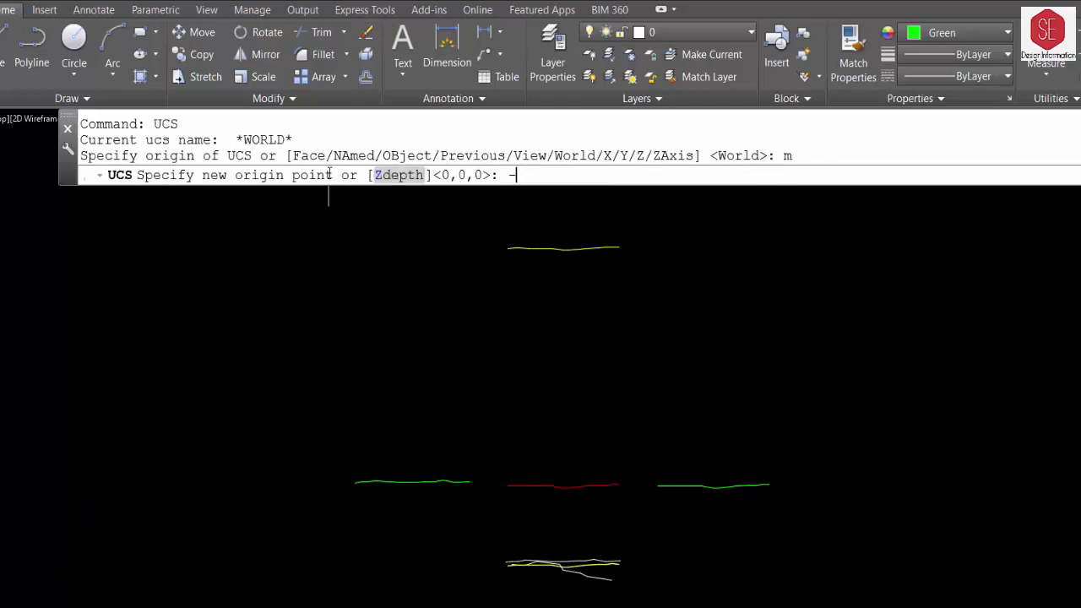
pyautogui.write(',2')
pyautogui.press('Return')
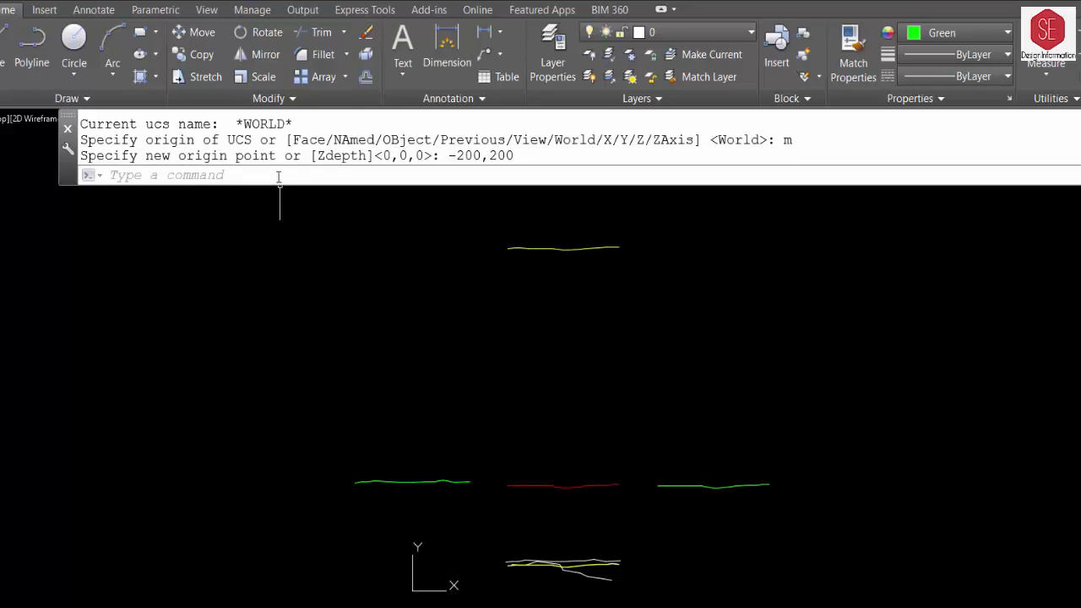
# Step: Paste the PLINE points to draw the green section above the left-hand one, then zoom out
pyautogui.rightClick(279, 175)
pyautogui.click(321, 309)
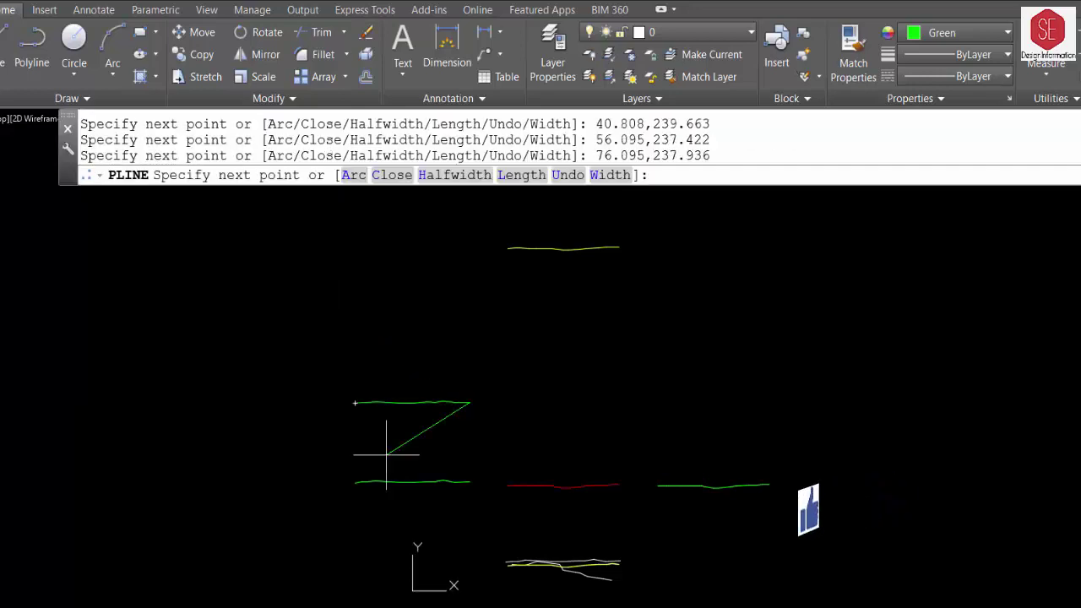
pyautogui.press('Escape')
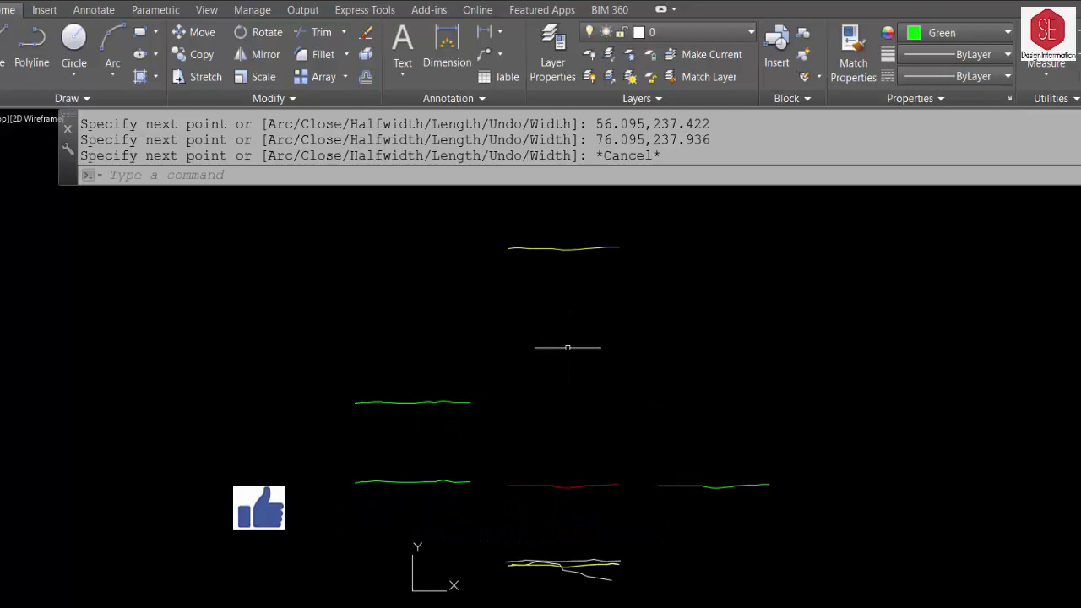
pyautogui.scroll(-2, 503, 453)
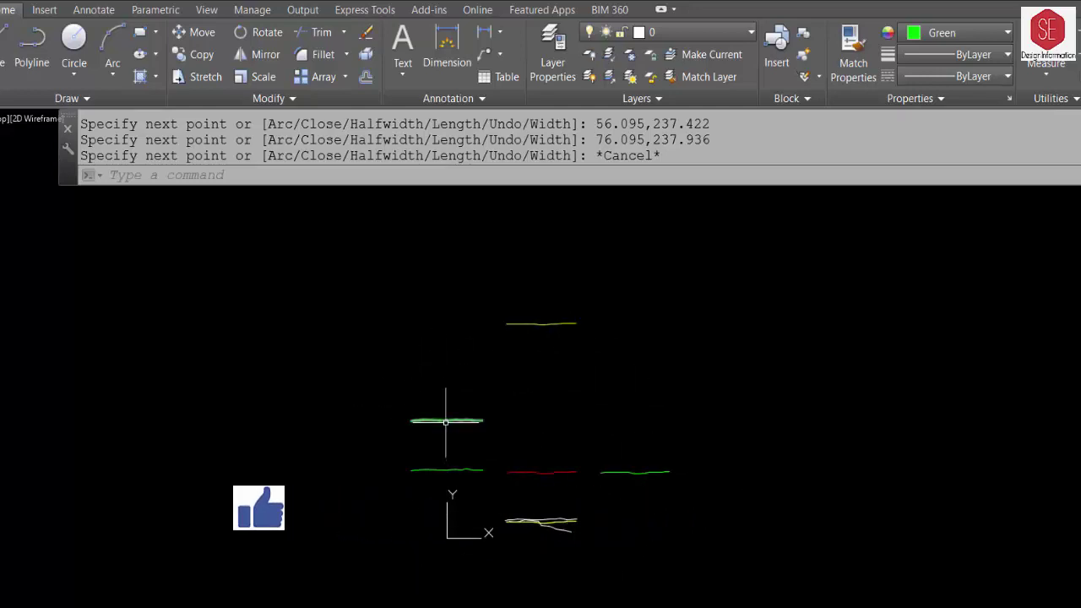
# Step: Reset the UCS to World, then move its origin to 0,200
pyautogui.click(424, 177)
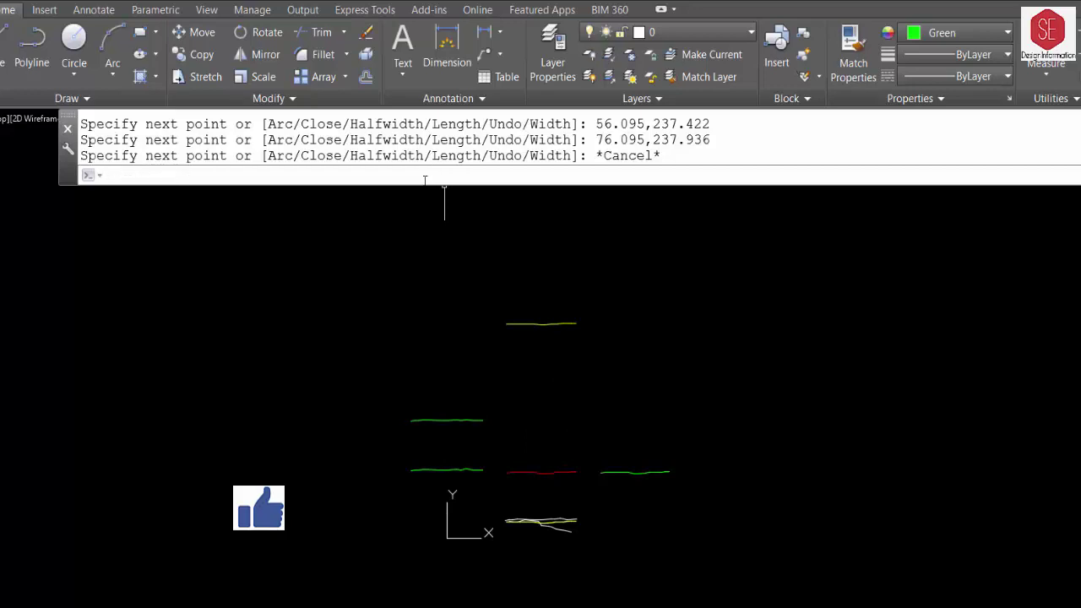
pyautogui.write('ucs')
pyautogui.press('Return')
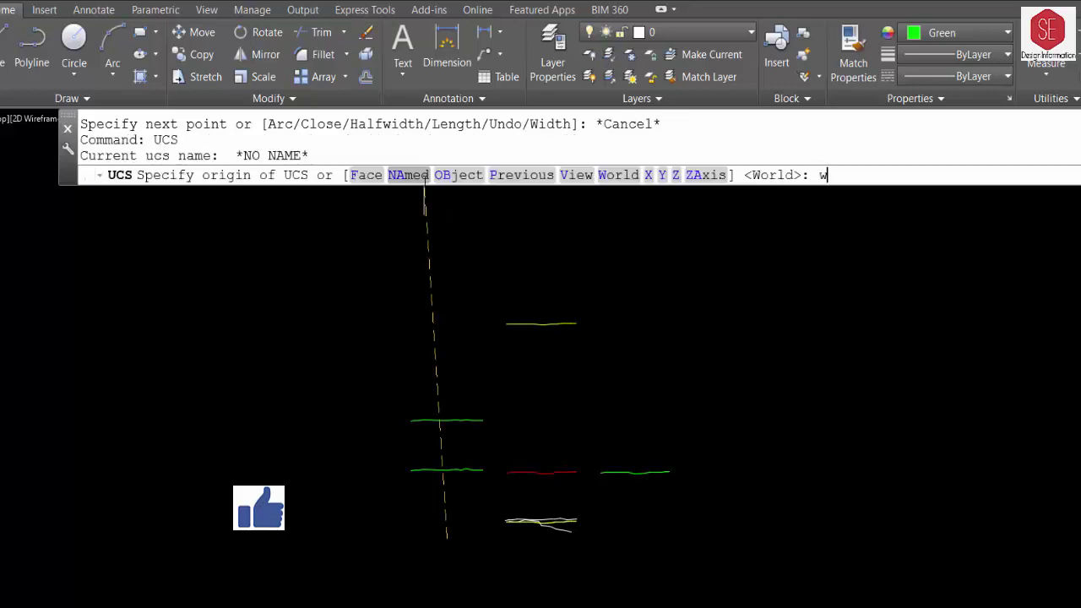
pyautogui.press('Return')
pyautogui.write('c')
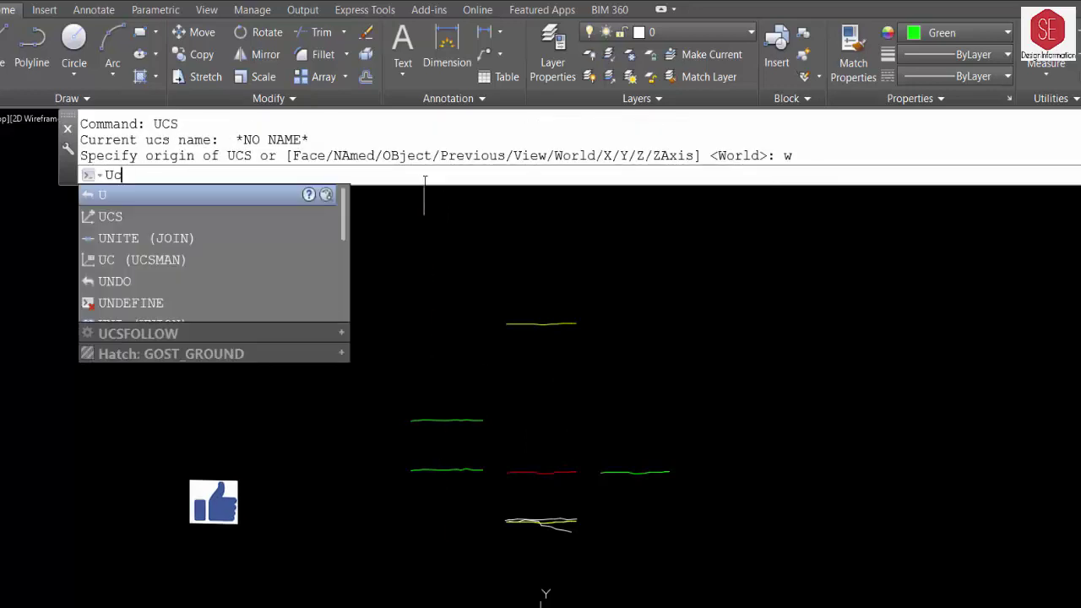
pyautogui.write('s')
pyautogui.press('Return')
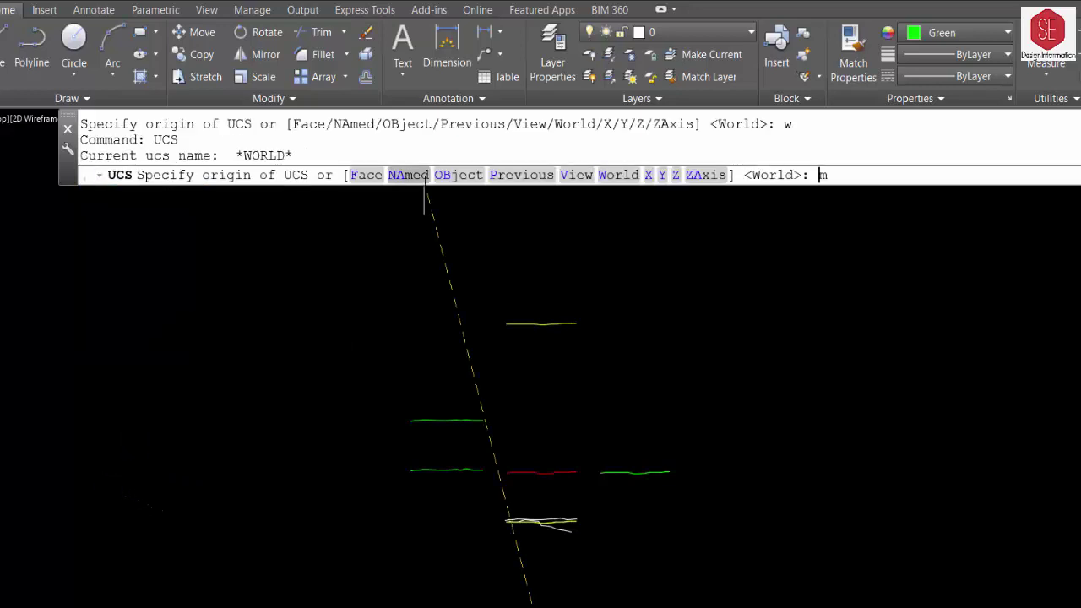
pyautogui.press('Return')
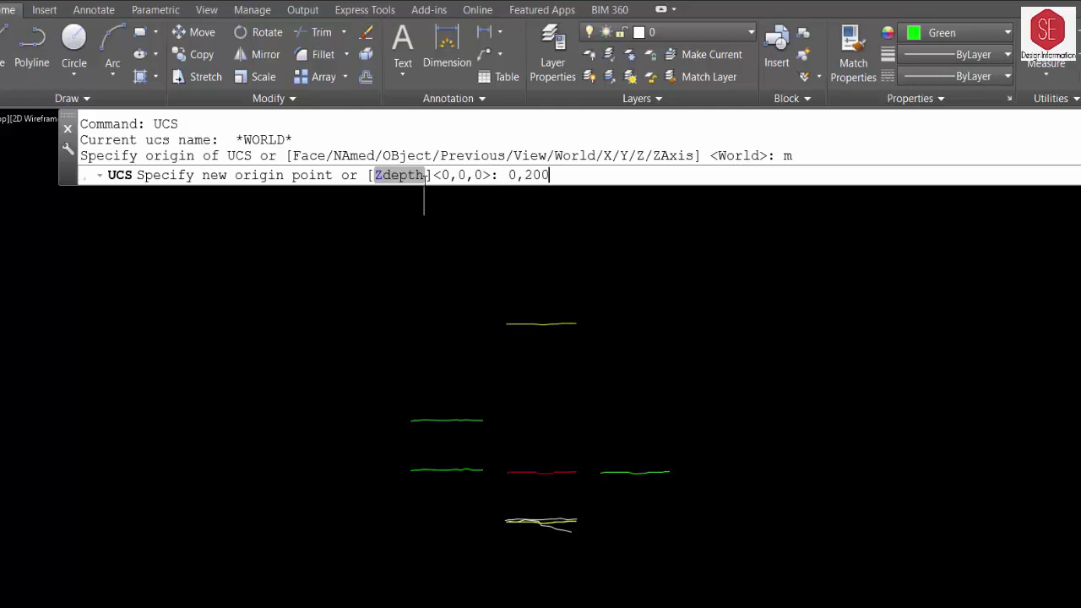
pyautogui.press('Return')
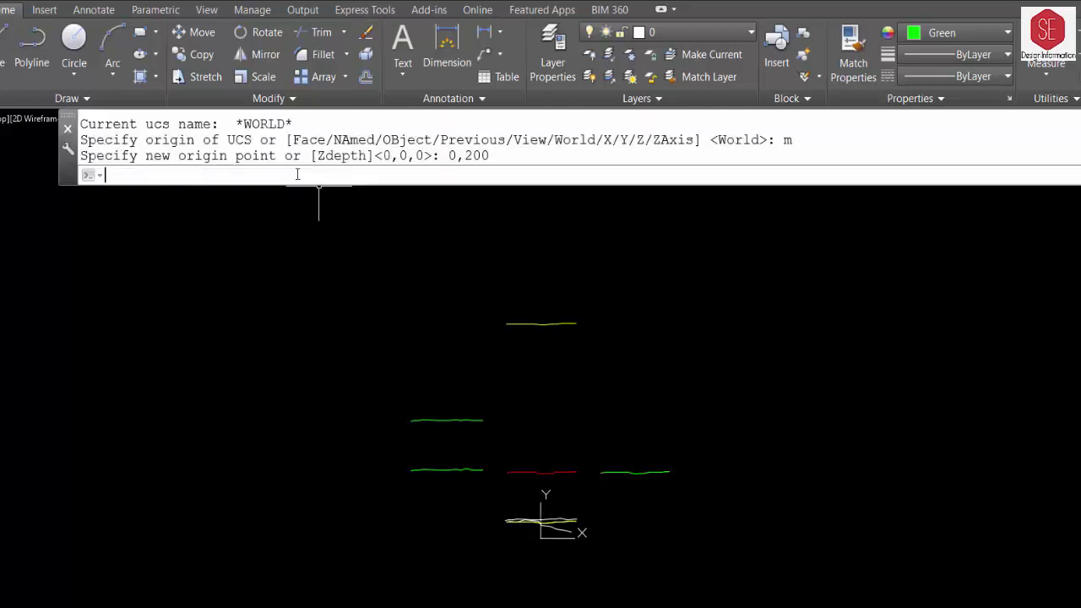
# Step: Paste the PLINE points to draw the green section directly above the red one
pyautogui.rightClick(297, 176)
pyautogui.click(362, 306)
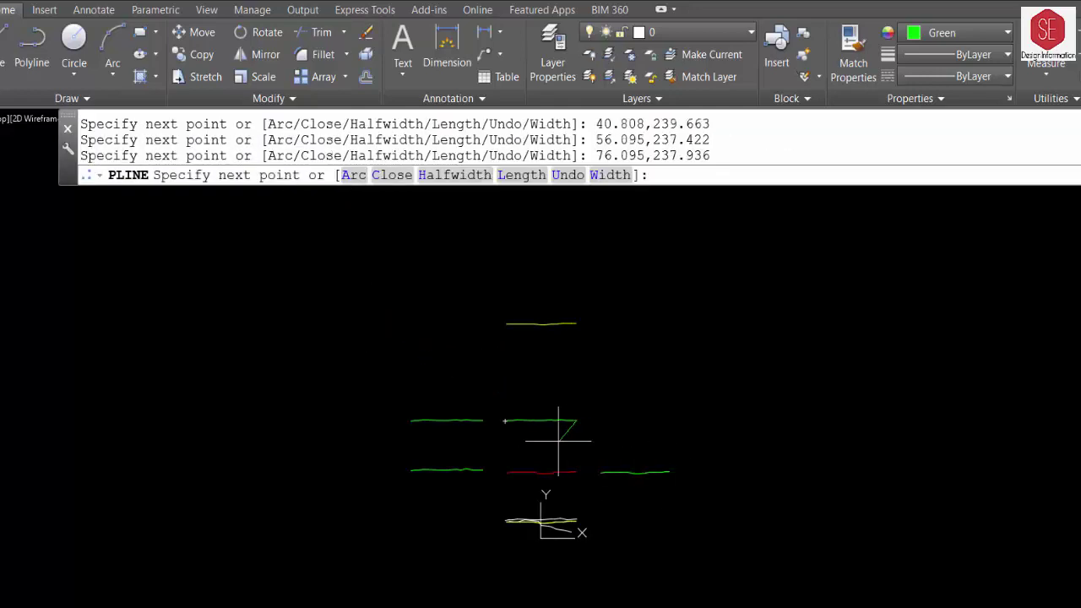
pyautogui.press('Escape')
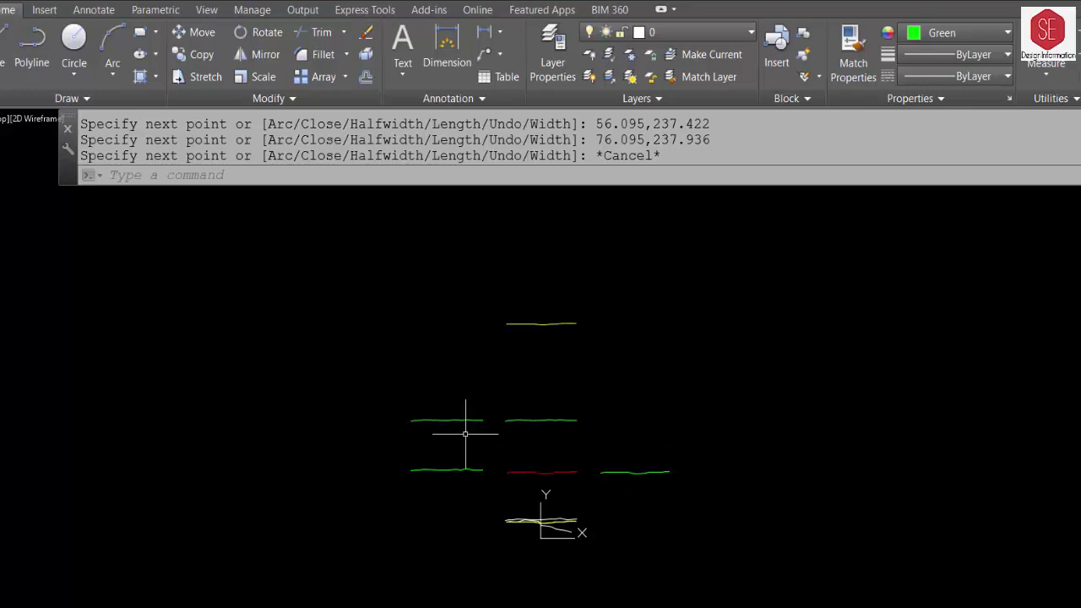
# Step: Reset the UCS to World, then move its origin to 200,200
pyautogui.click(373, 175)
pyautogui.write('ucs')
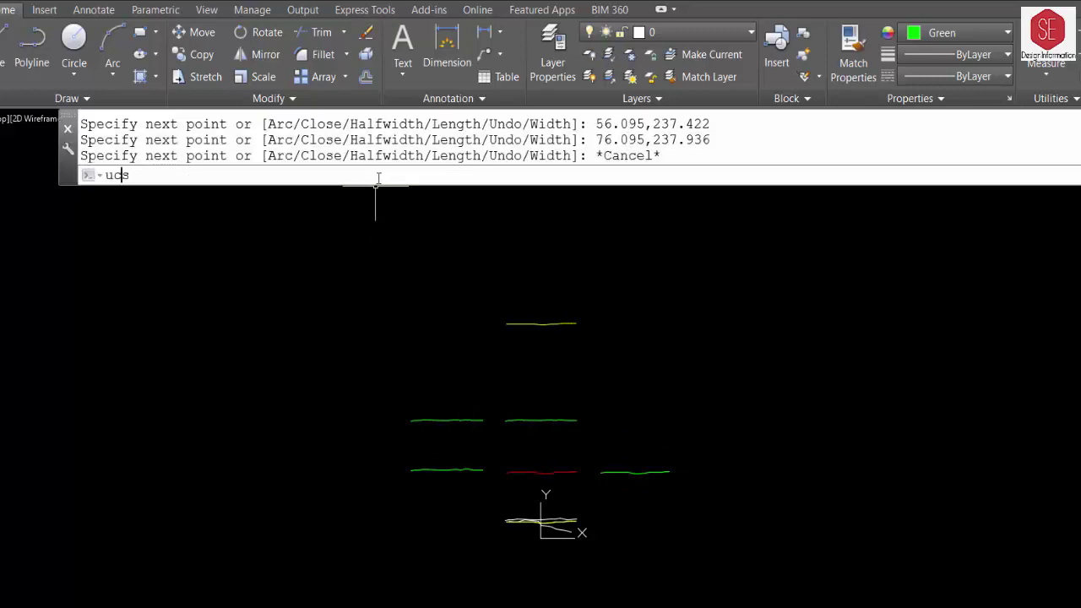
pyautogui.press('Return')
pyautogui.write('w')
pyautogui.press('Return')
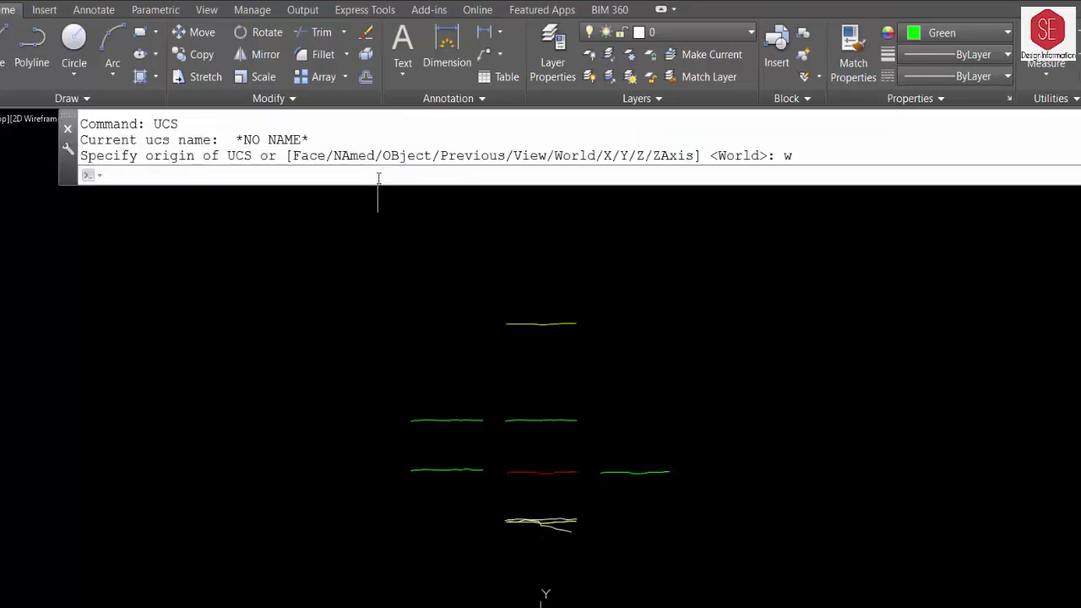
pyautogui.write('cs')
pyautogui.press('Return')
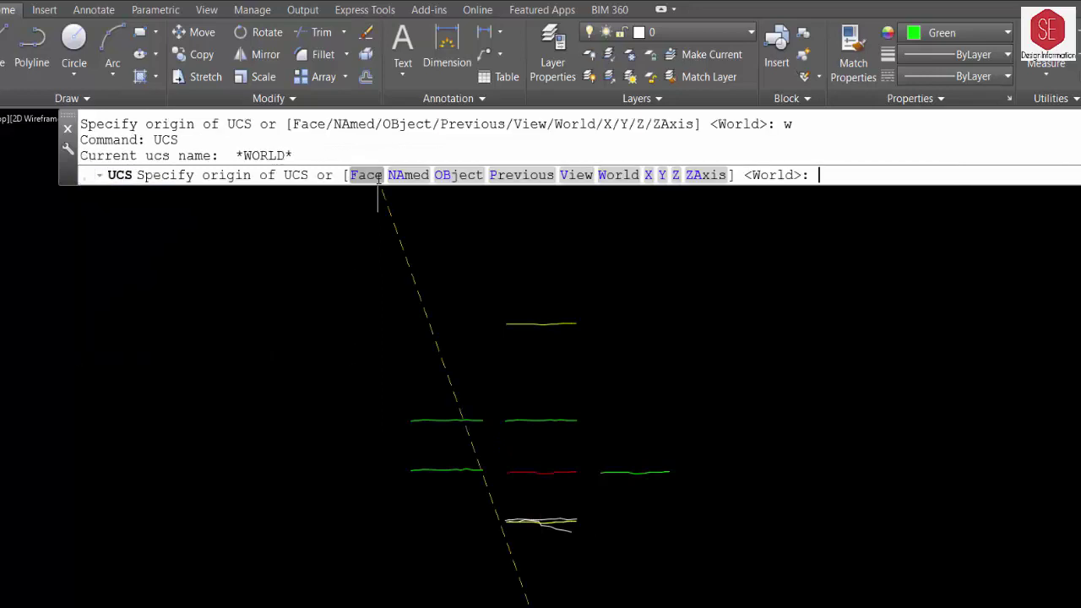
pyautogui.press('Return')
pyautogui.write('200,200')
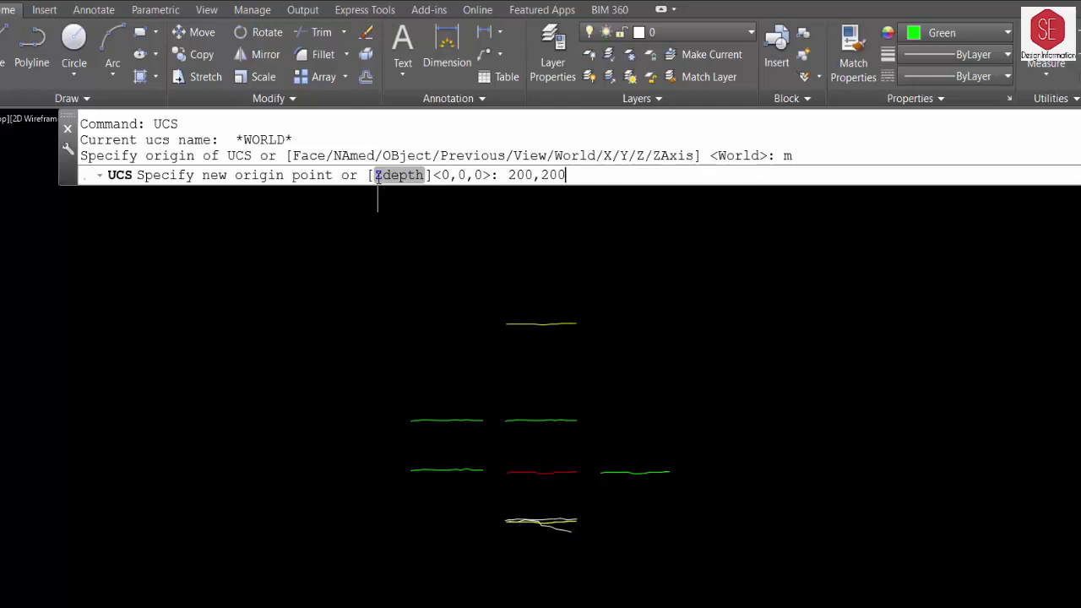
pyautogui.press('Return')
# Step: Paste the PLINE points to draw the green section above the right-hand one
pyautogui.rightClick(319, 175)
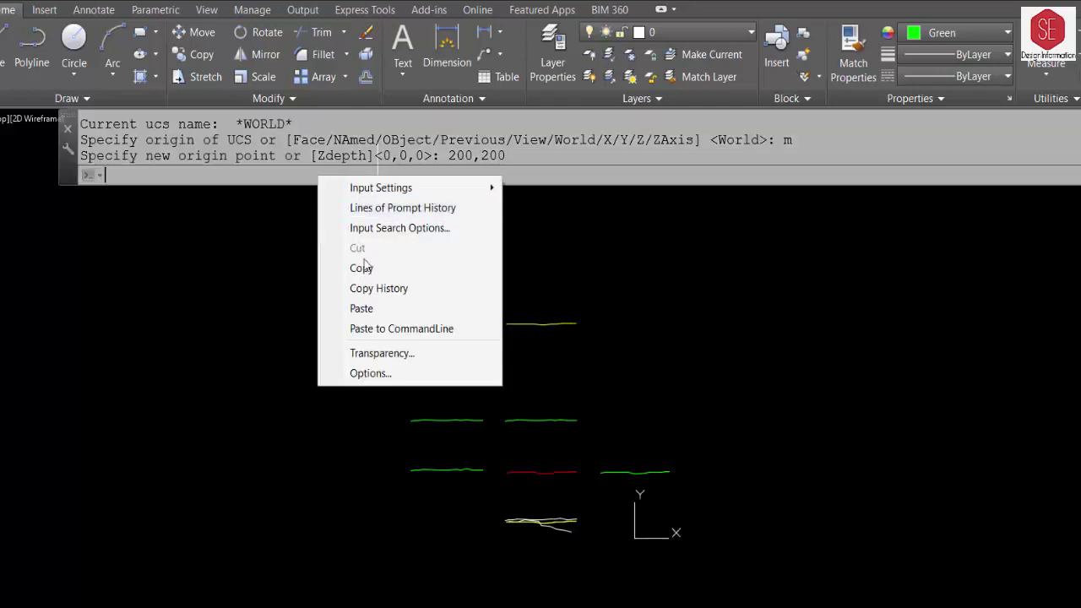
pyautogui.click(361, 310)
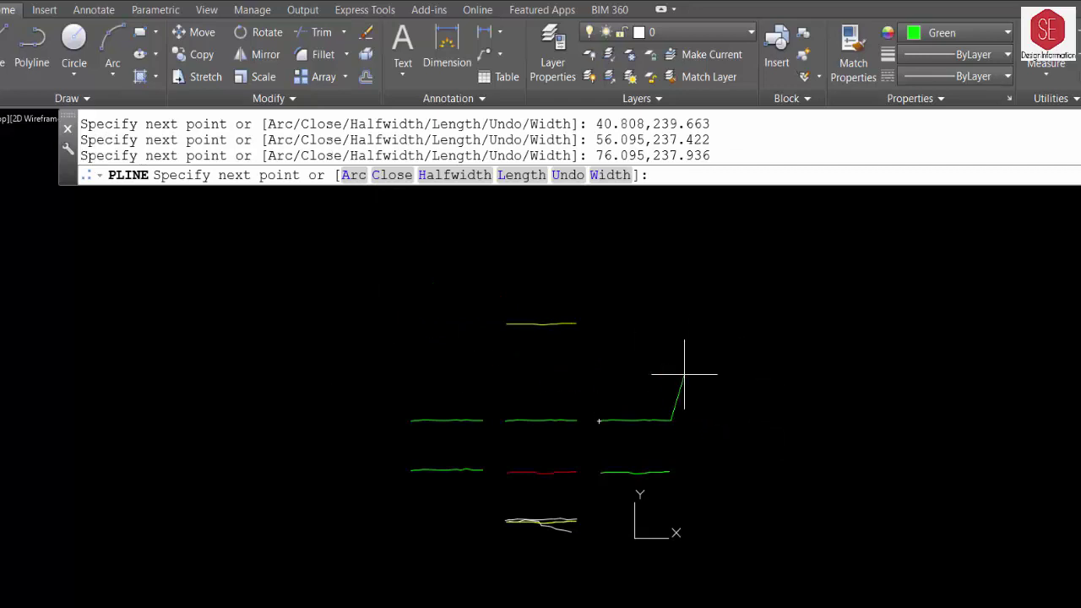
pyautogui.press('Escape')
# Step: Deselect the upper-row green lines and zoom out to show the whole drawing
pyautogui.click(434, 424)
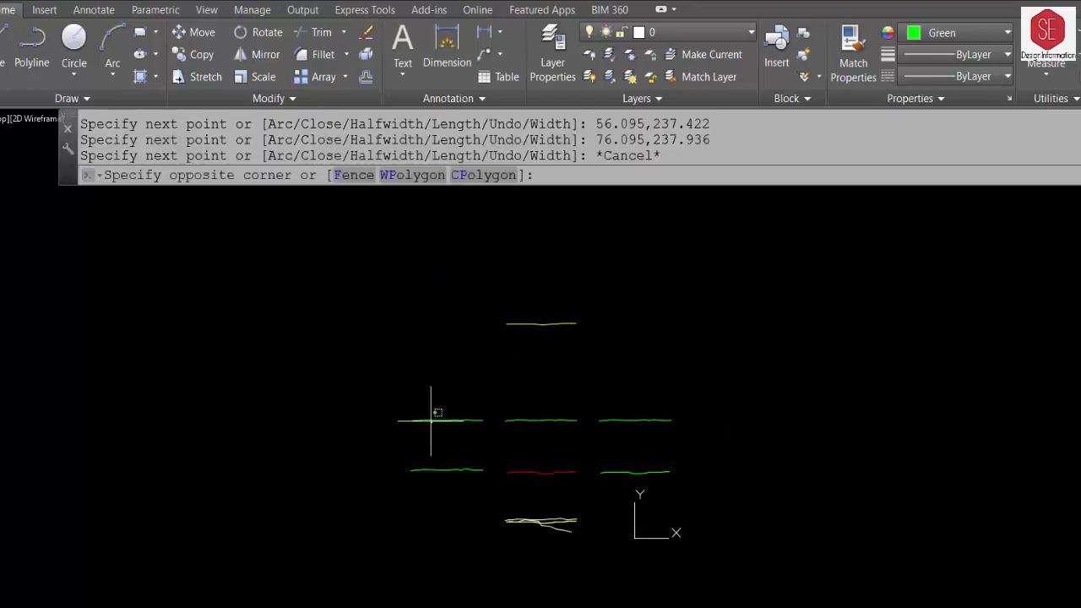
pyautogui.click(435, 400)
pyautogui.click(574, 421)
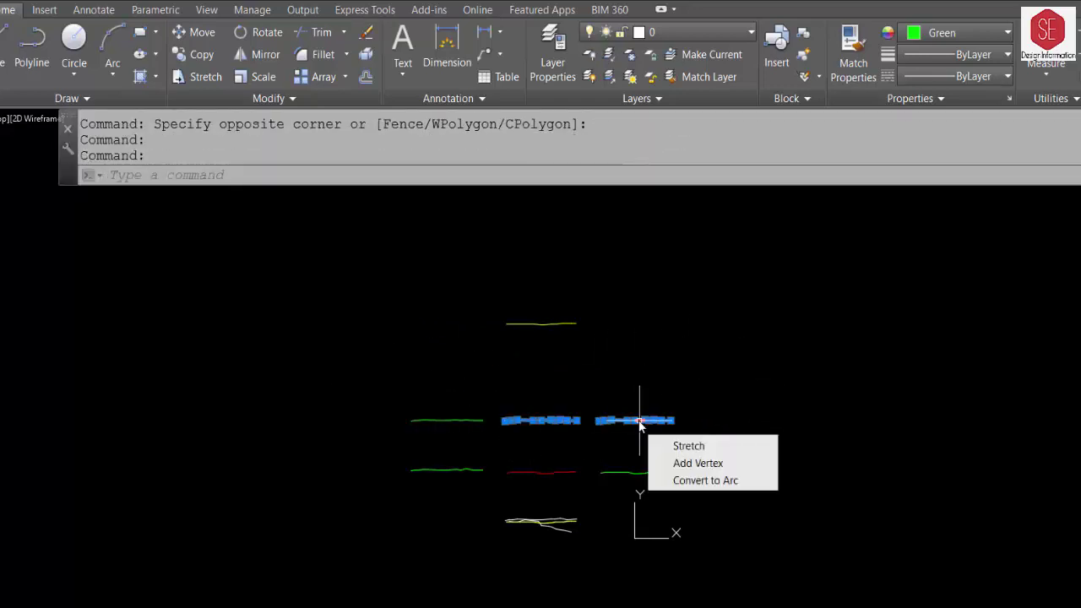
pyautogui.press('Escape')
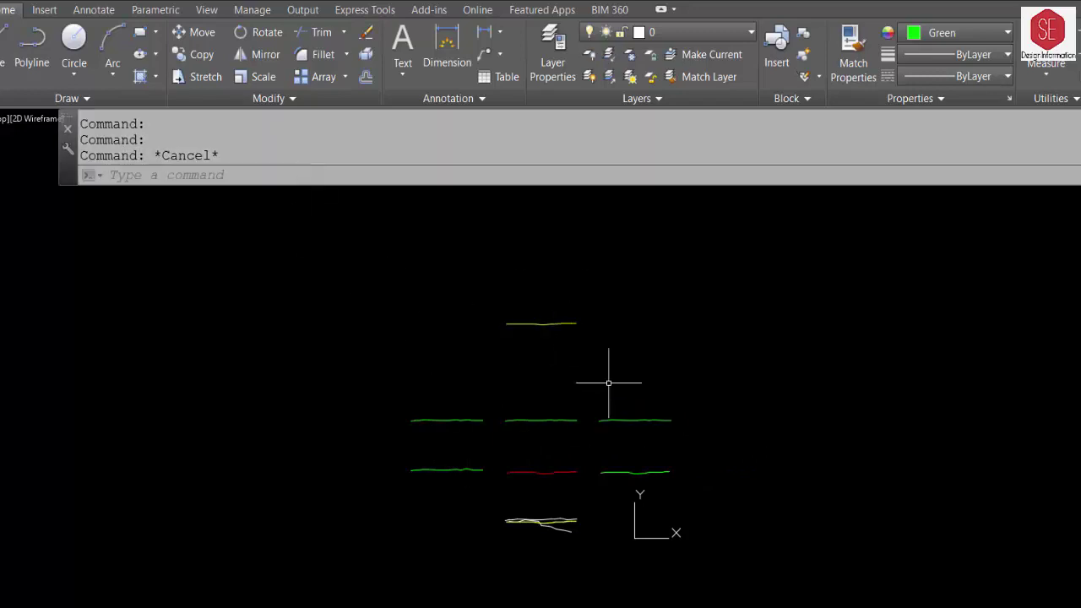
pyautogui.scroll(-2, 642, 389)
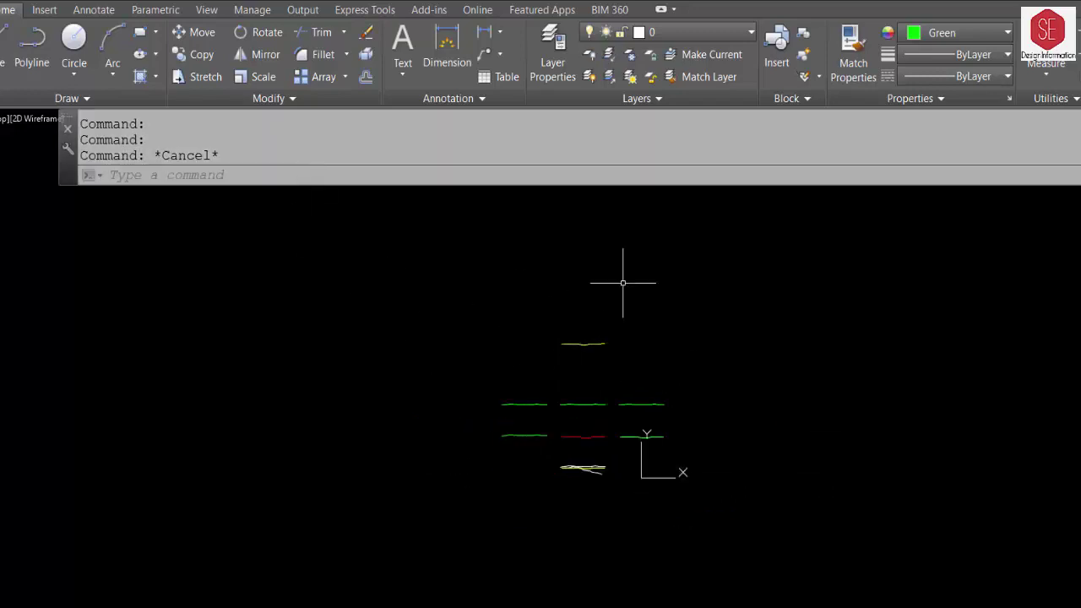
# Step: Window-select all 11 cross-section polylines and erase them with E
pyautogui.click(772, 304)
pyautogui.click(425, 546)
pyautogui.write('e')
pyautogui.press('Return')
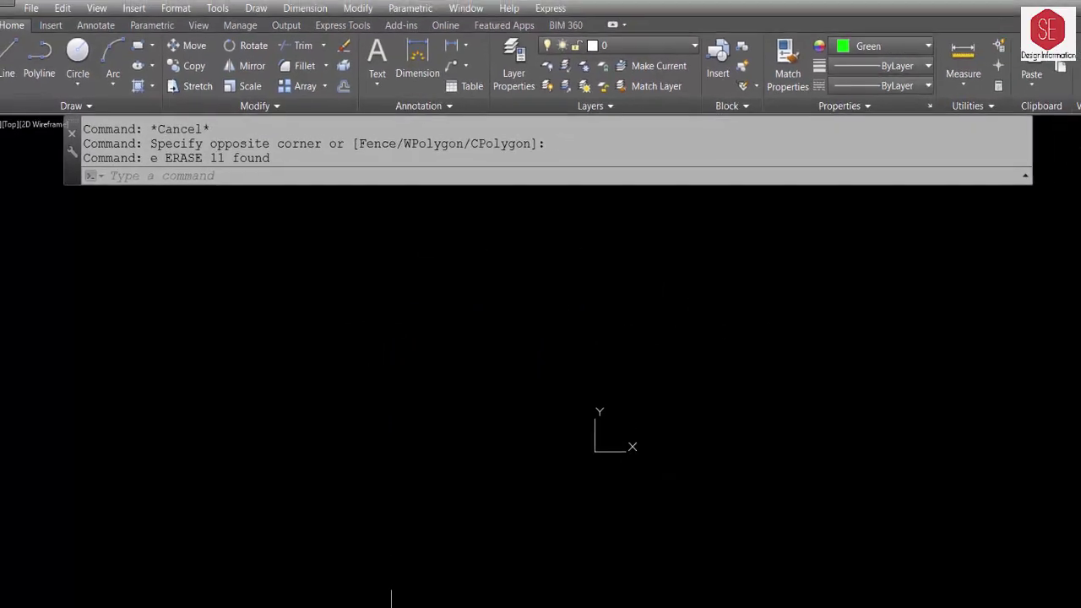
pyautogui.hotkey('alt', 'Tab')
# Step: Insert two blank rows at rows 6–7, just above the 0+000 table's Sr No header
pyautogui.scroll(1, 423, 279)
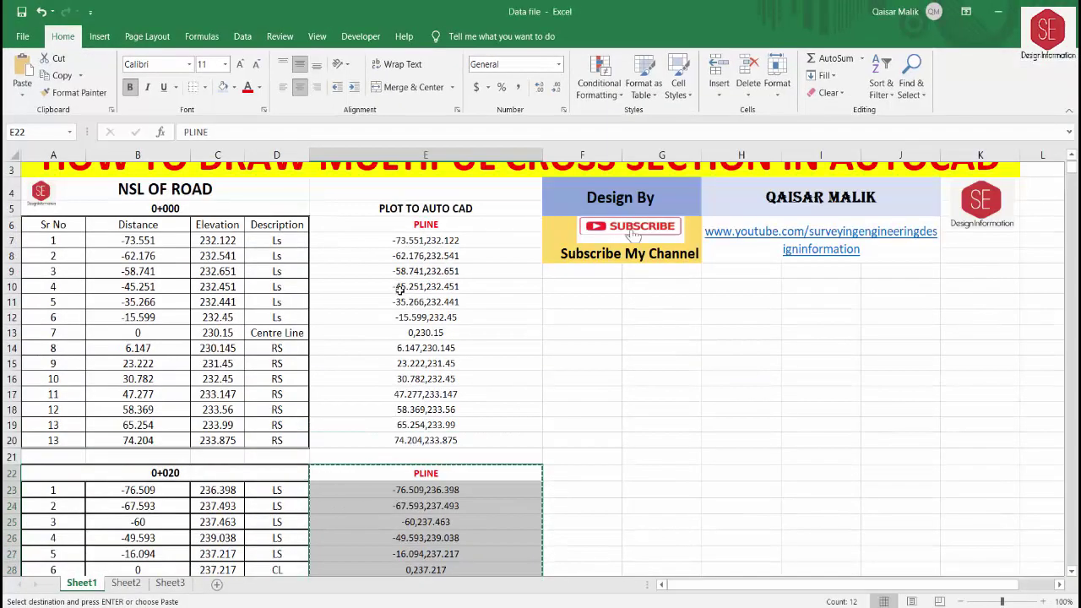
pyautogui.scroll(1, 427, 241)
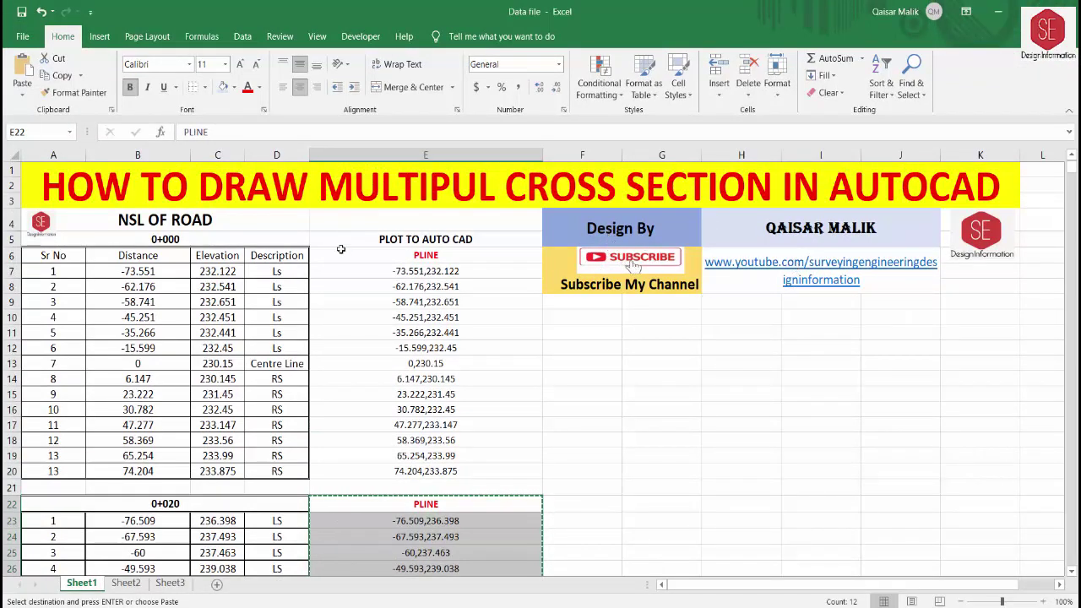
pyautogui.scroll(-4, 319, 369)
pyautogui.scroll(-6, 319, 369)
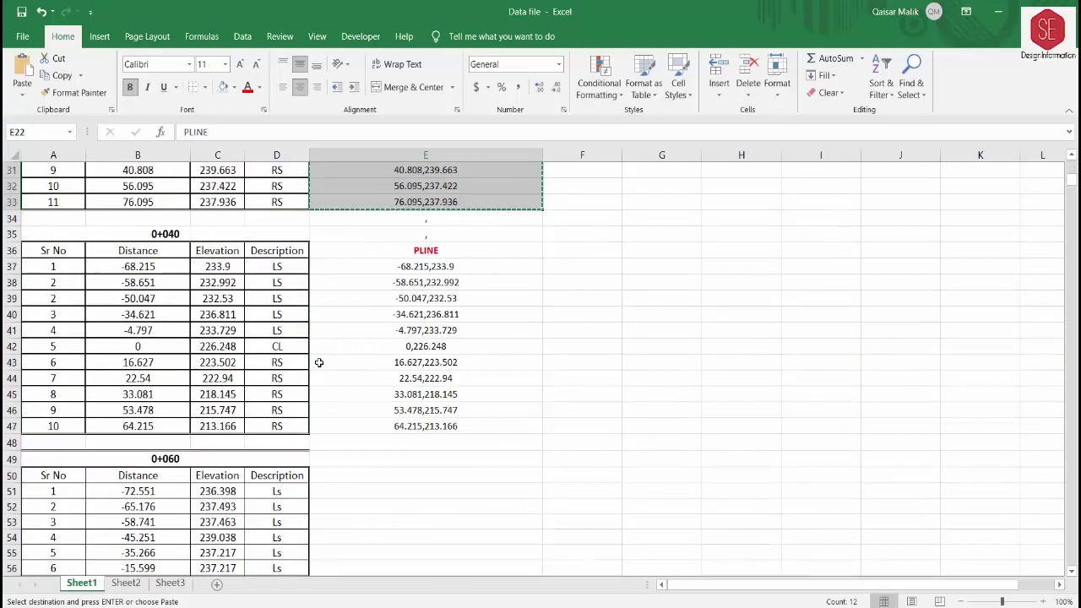
pyautogui.scroll(-12, 317, 359)
pyautogui.scroll(-6, 338, 416)
pyautogui.scroll(-5, 357, 369)
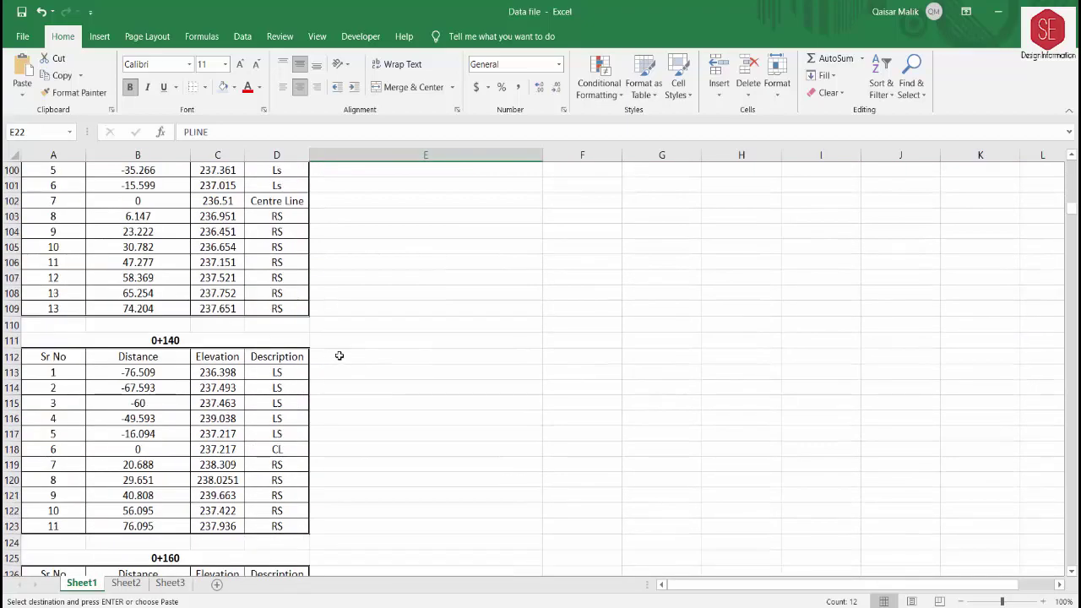
pyautogui.scroll(7, 338, 355)
pyautogui.scroll(11, 413, 358)
pyautogui.scroll(12, 413, 342)
pyautogui.scroll(3, 423, 321)
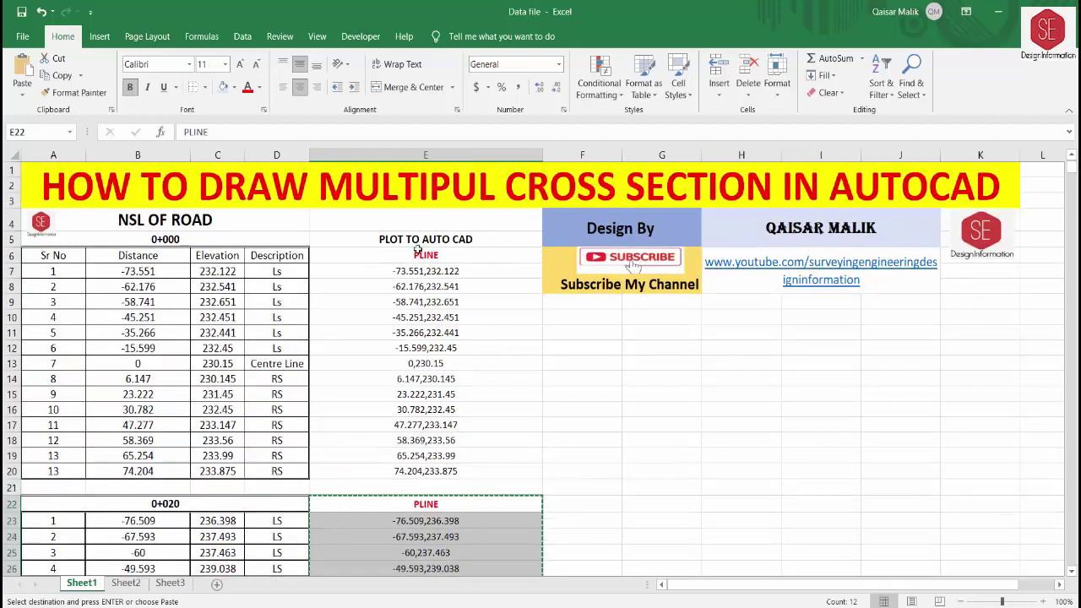
pyautogui.click(482, 258)
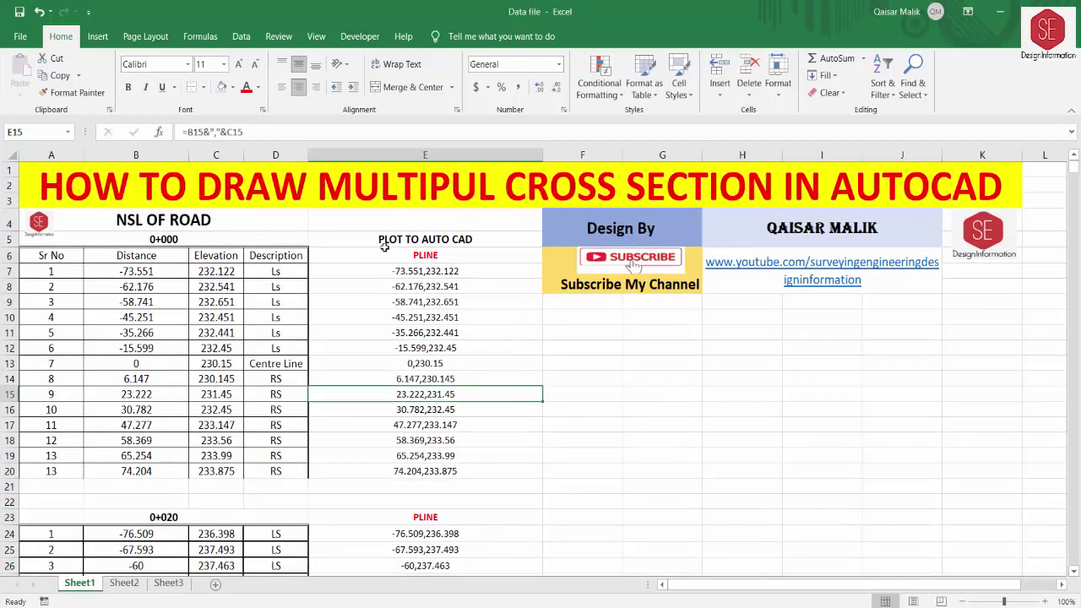
pyautogui.moveTo(10, 255); pyautogui.dragTo(12, 271)
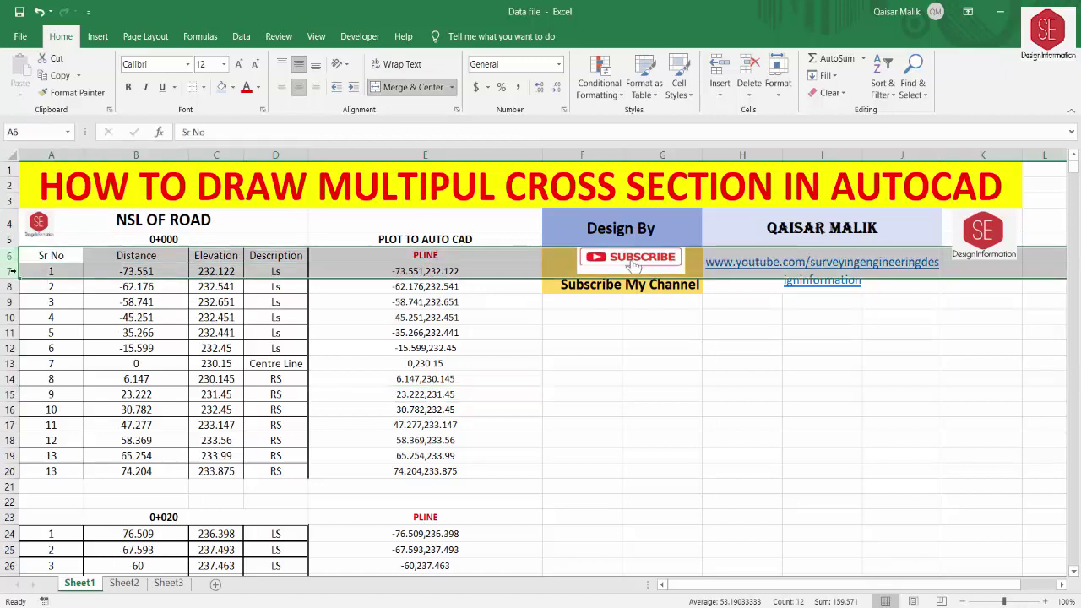
pyautogui.rightClick(11, 256)
pyautogui.click(35, 353)
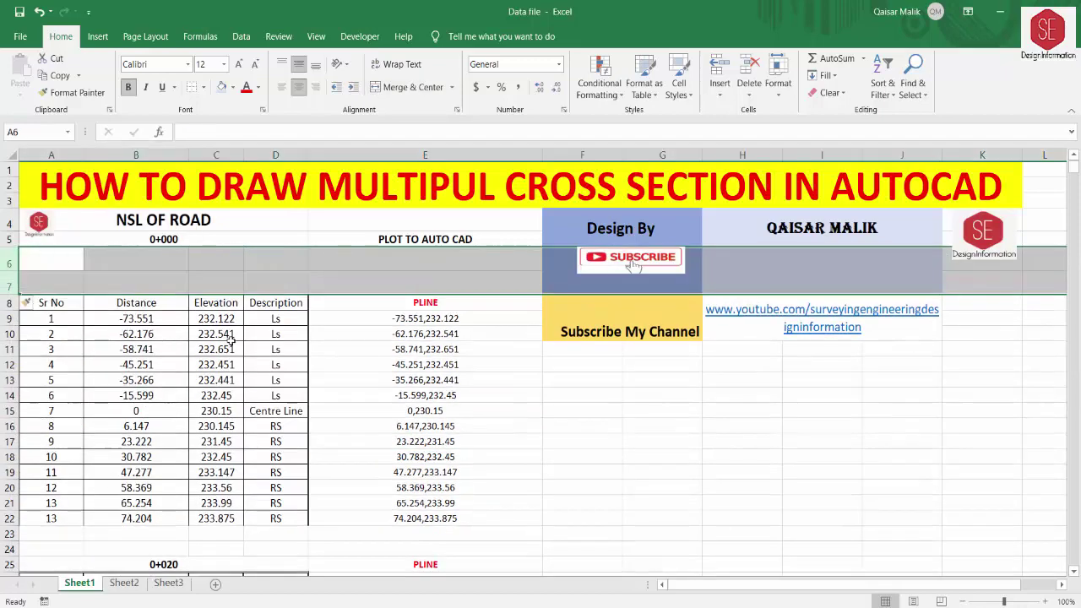
# Step: Give the two new rows a smaller row height
pyautogui.rightClick(10, 279)
pyautogui.click(36, 458)
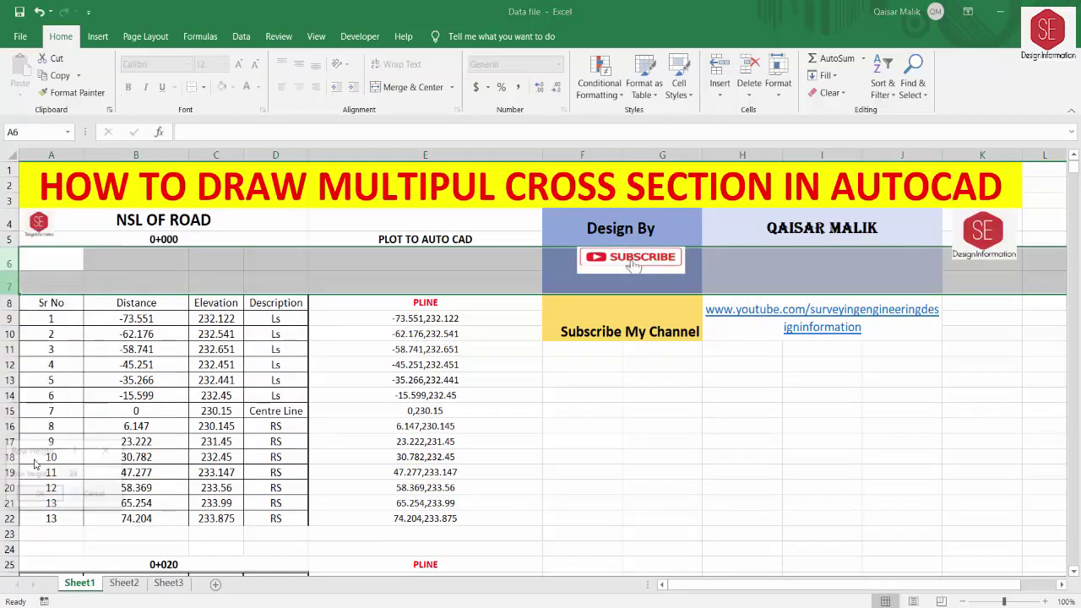
pyautogui.click(39, 494)
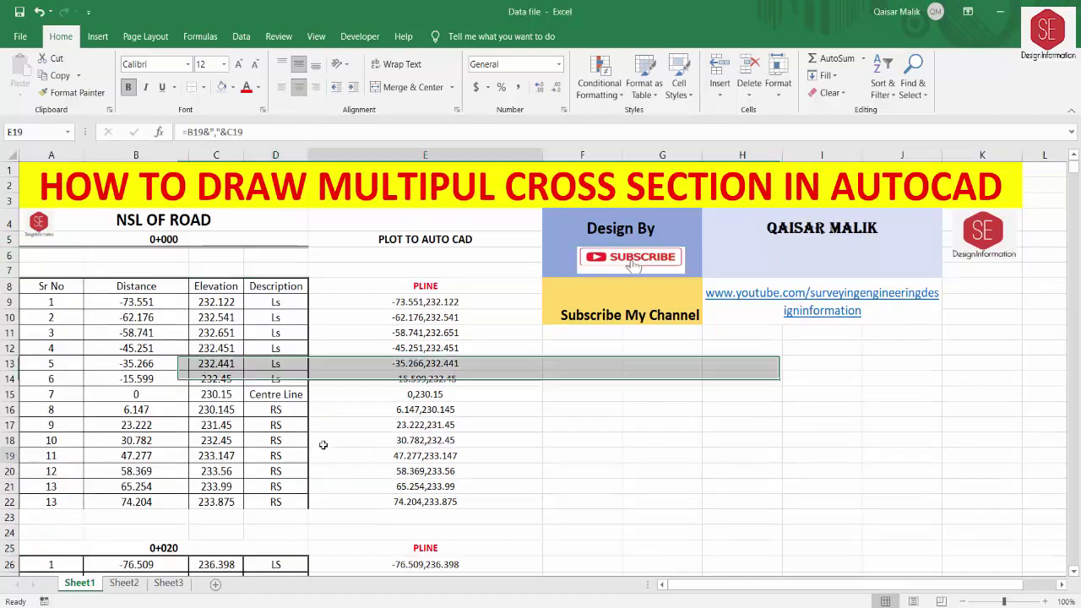
# Step: Enter UCS W in cell E6
pyautogui.click(414, 254)
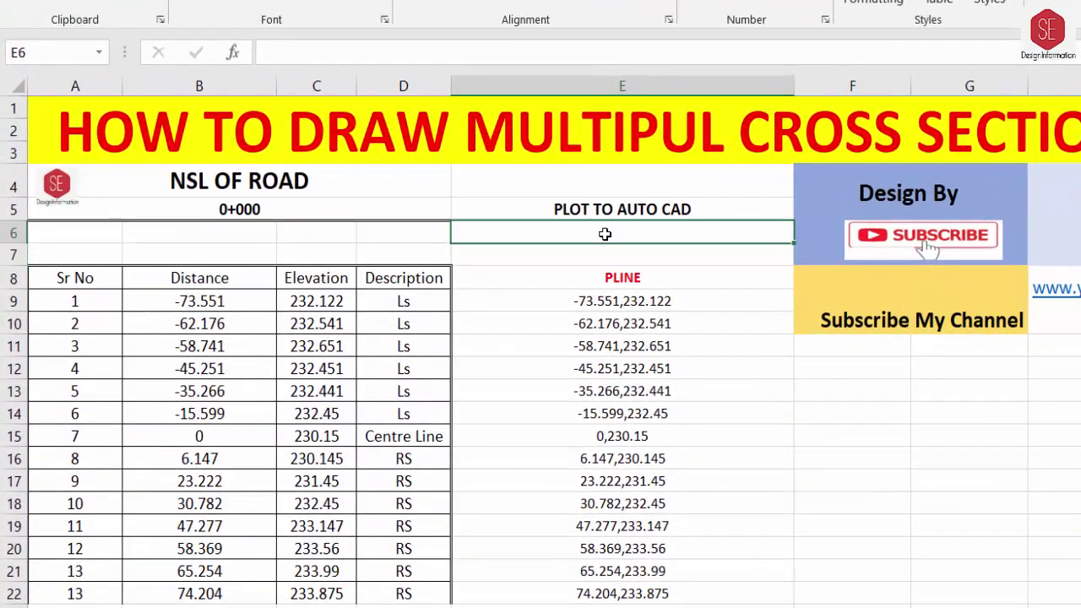
pyautogui.write('UCS W')
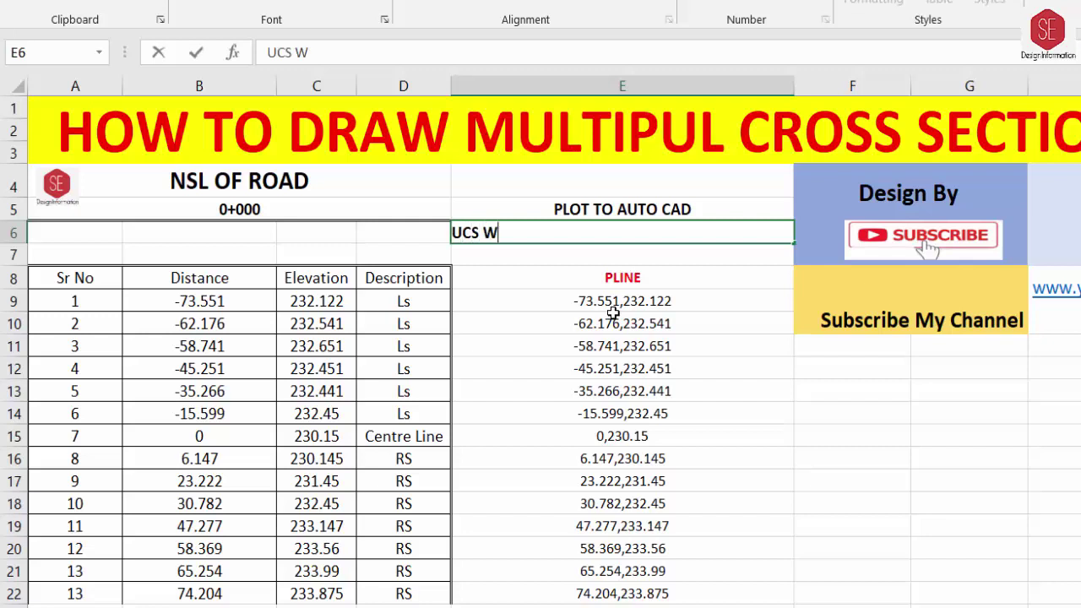
pyautogui.press('Return')
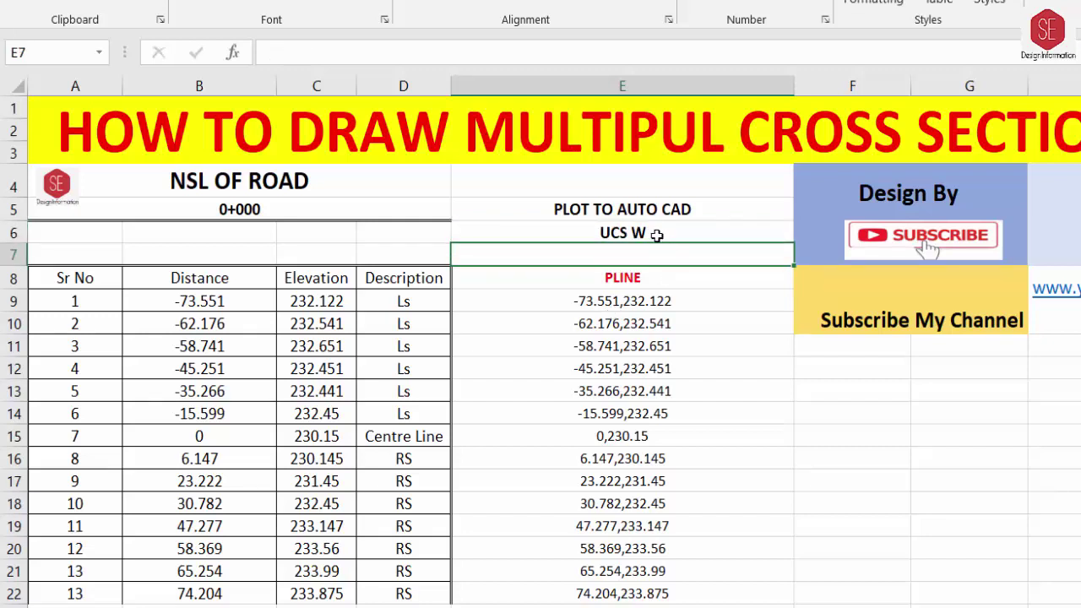
pyautogui.click(640, 241)
# Step: Enter UCS M 0,-200 in cell E7, just above the PLINE cell
pyautogui.click(635, 252)
pyautogui.write('UCS ')
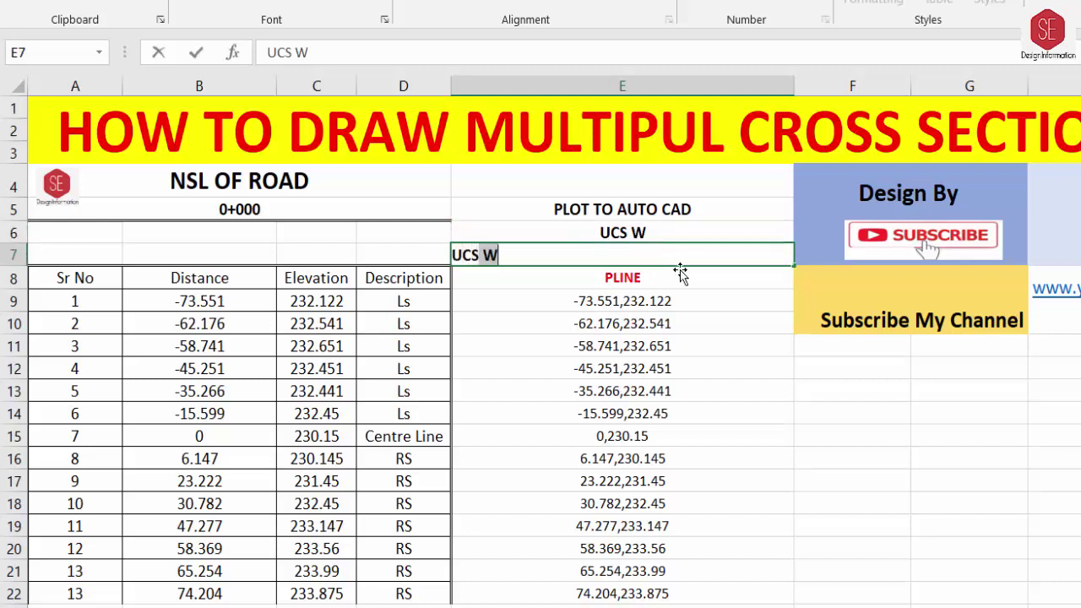
pyautogui.write('M 0,-200')
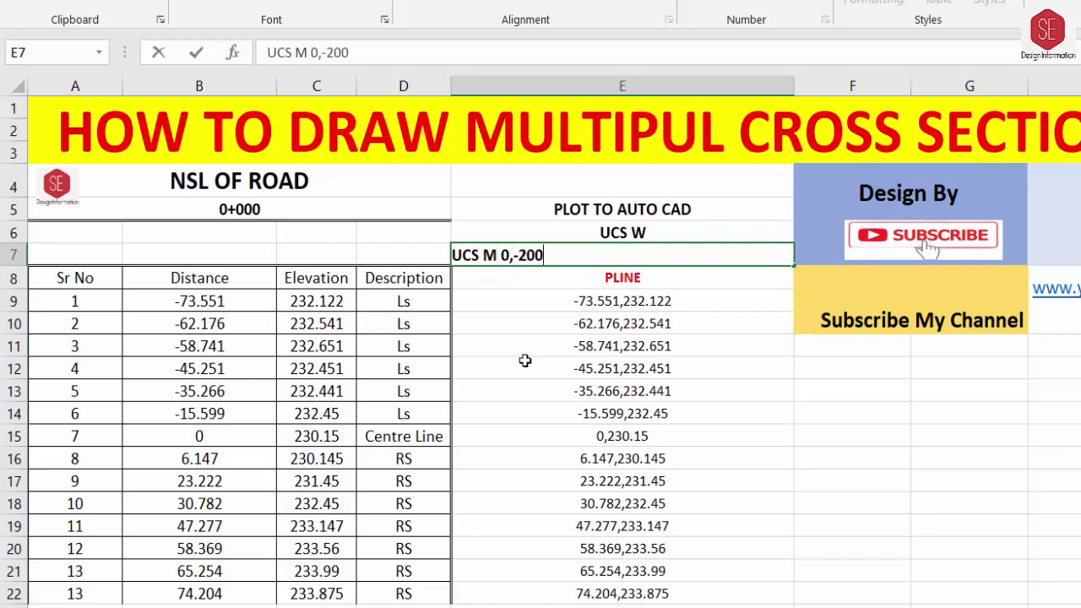
pyautogui.press('Return')
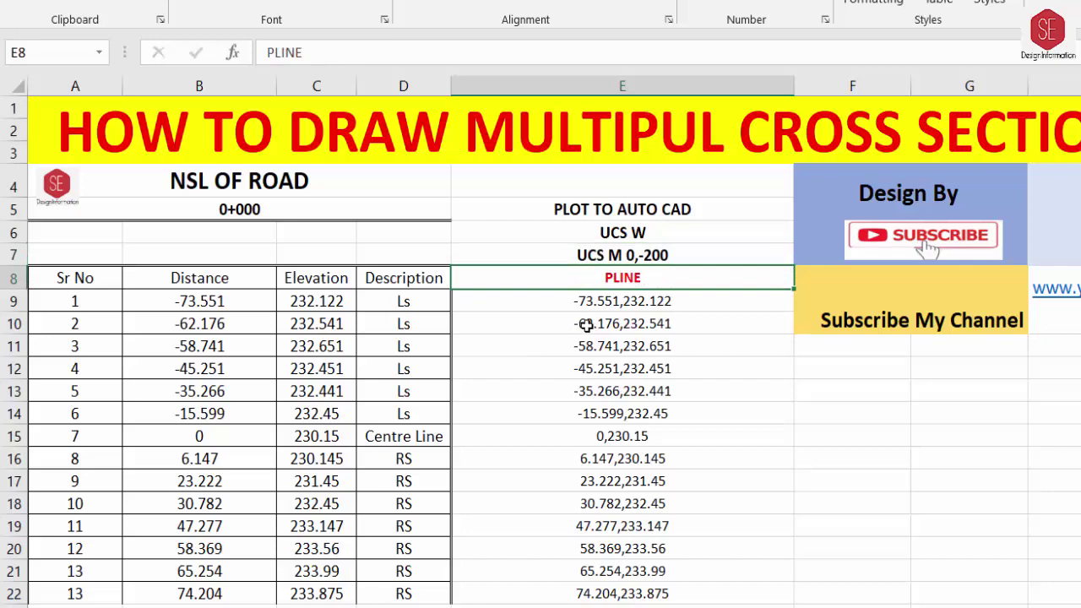
pyautogui.click(639, 261)
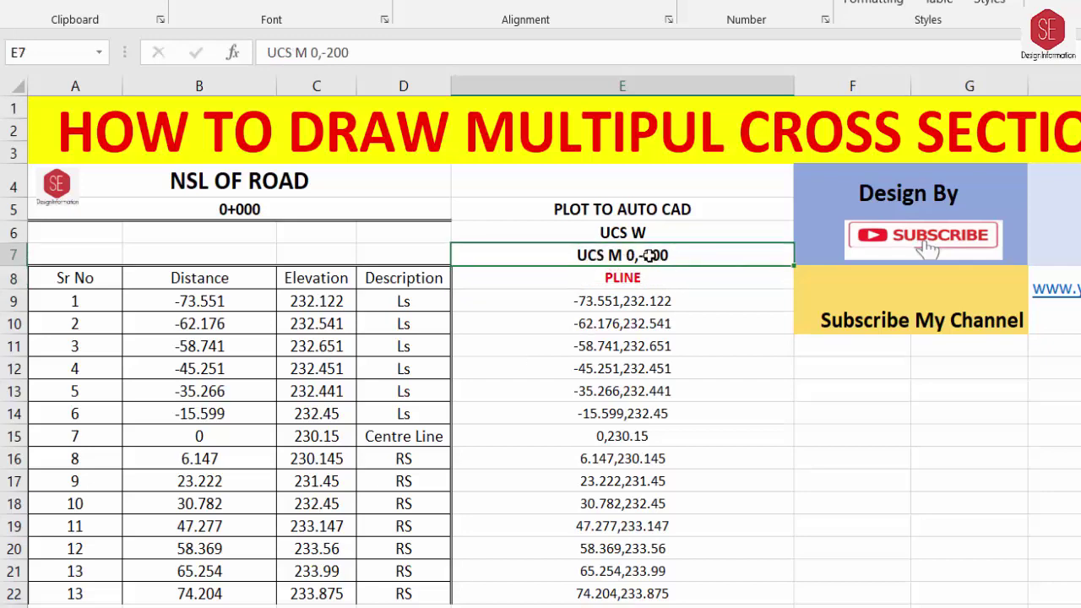
pyautogui.scroll(-1, 640, 277)
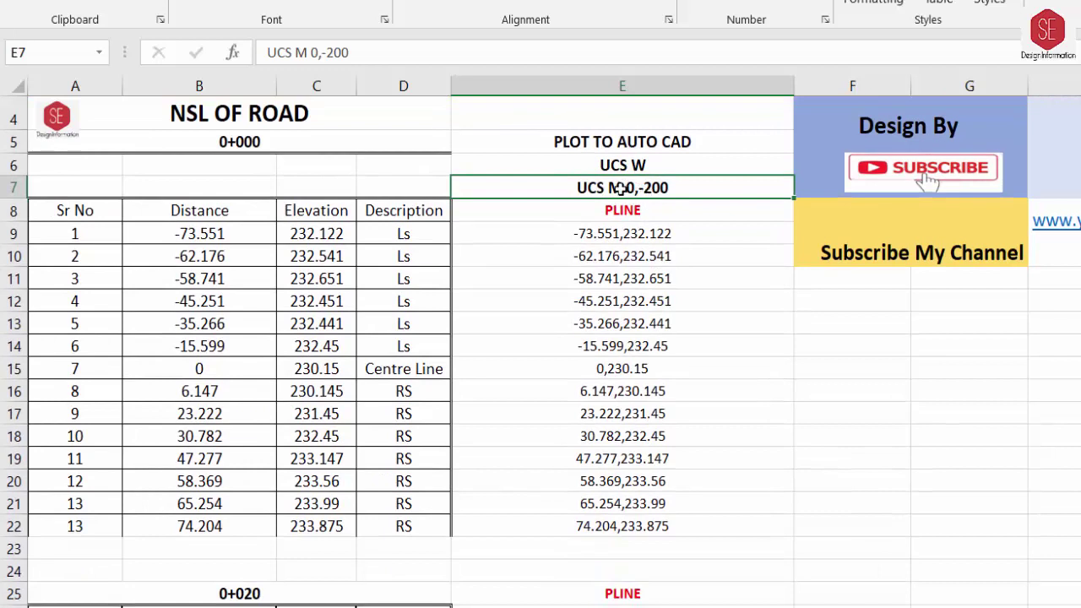
pyautogui.doubleClick(516, 188)
pyautogui.click(616, 165)
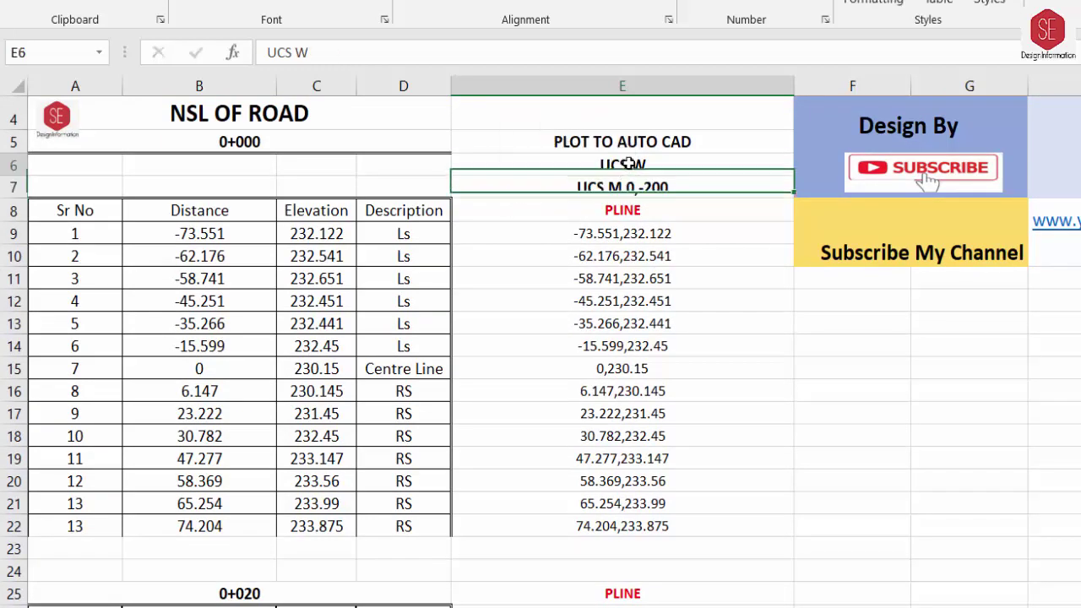
pyautogui.click(619, 187)
# Step: Copy the UCS M 0,-200 cell
pyautogui.rightClick(619, 186)
pyautogui.press('Escape')
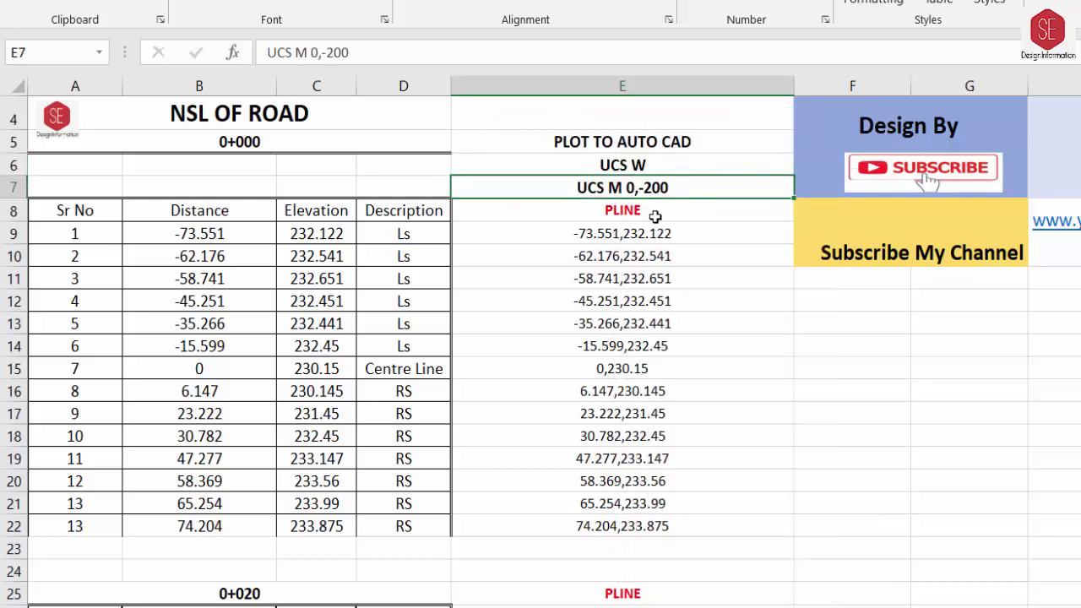
pyautogui.scroll(-2, 611, 326)
# Step: Paste the UCS M 0,-200 command into E24, above the 0+020 PLINE line
pyautogui.click(614, 421)
pyautogui.rightClick(614, 420)
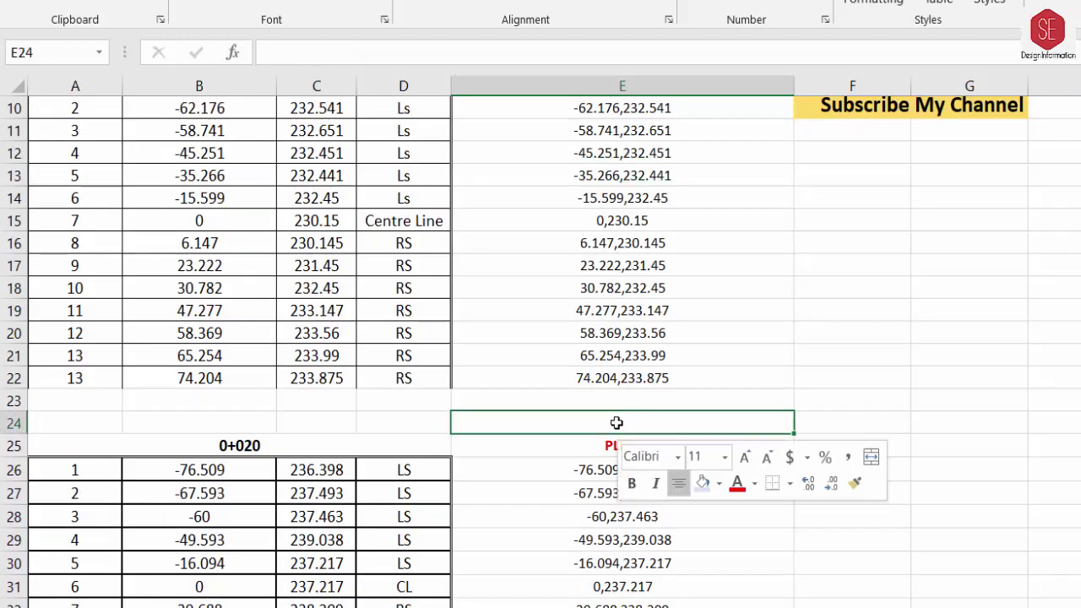
pyautogui.click(670, 45)
pyautogui.click(603, 402)
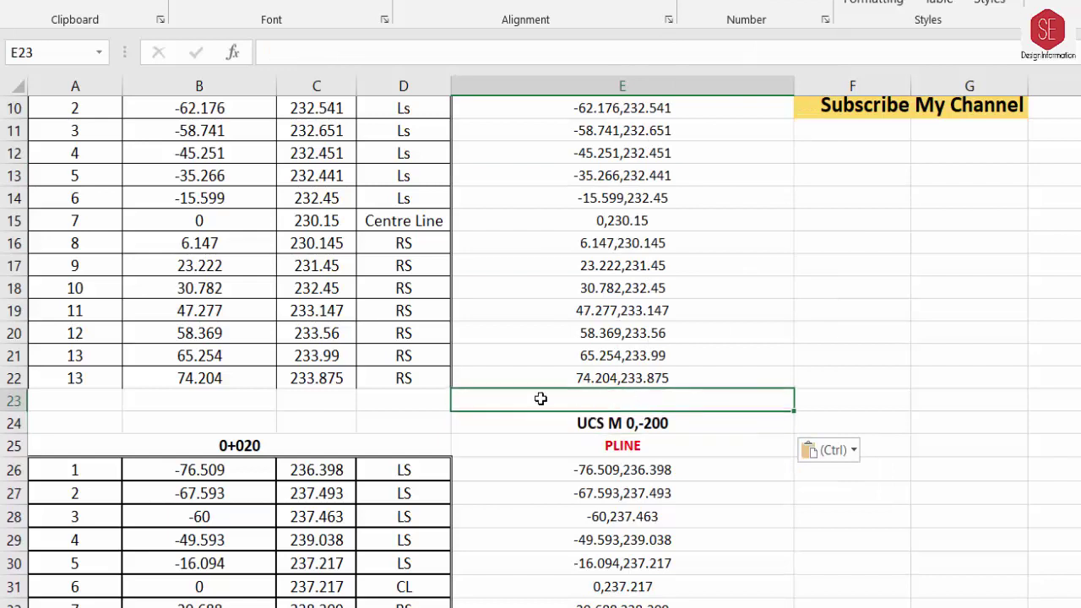
pyautogui.click(94, 402)
pyautogui.click(620, 402)
pyautogui.click(629, 377)
pyautogui.click(596, 401)
pyautogui.click(596, 423)
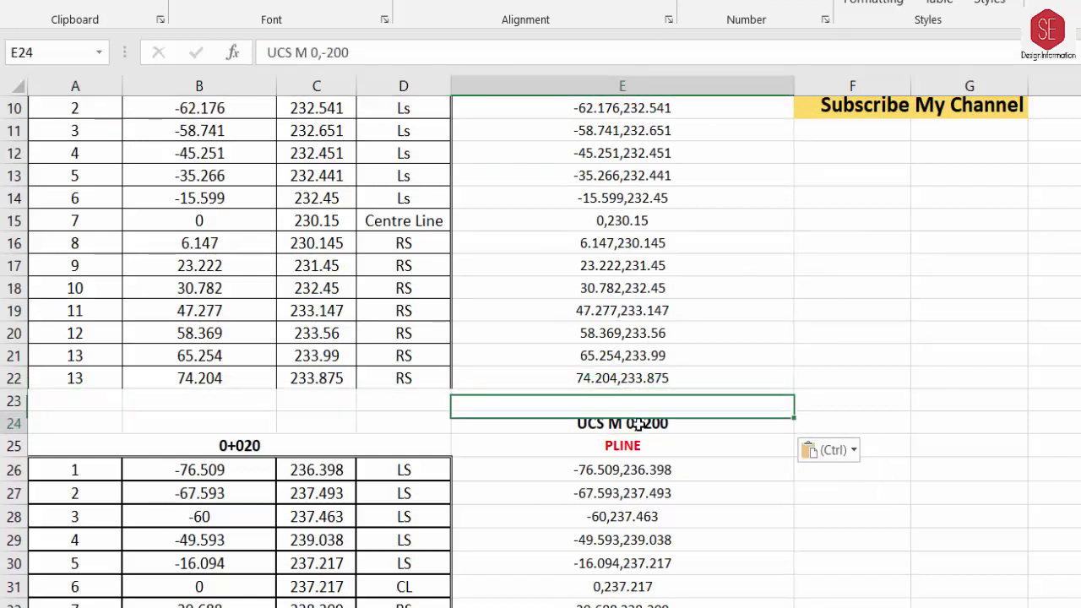
# Step: Copy E24 into E38 above the 0+040 PLINE line and clear the stray comma in E37
pyautogui.scroll(-3, 657, 423)
pyautogui.scroll(-1, 657, 372)
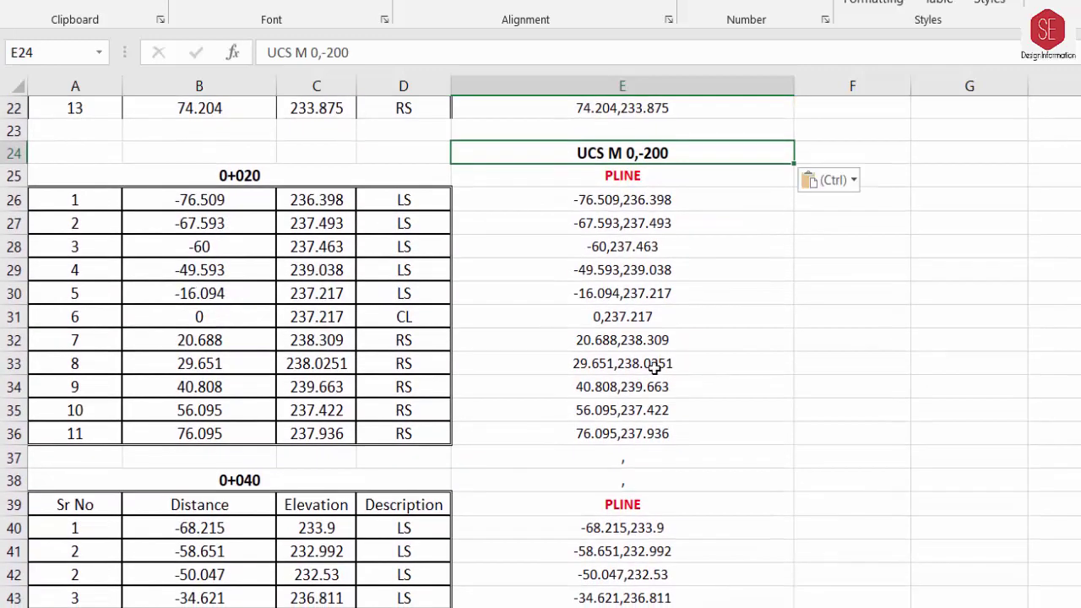
pyautogui.rightClick(642, 152)
pyautogui.click(685, 191)
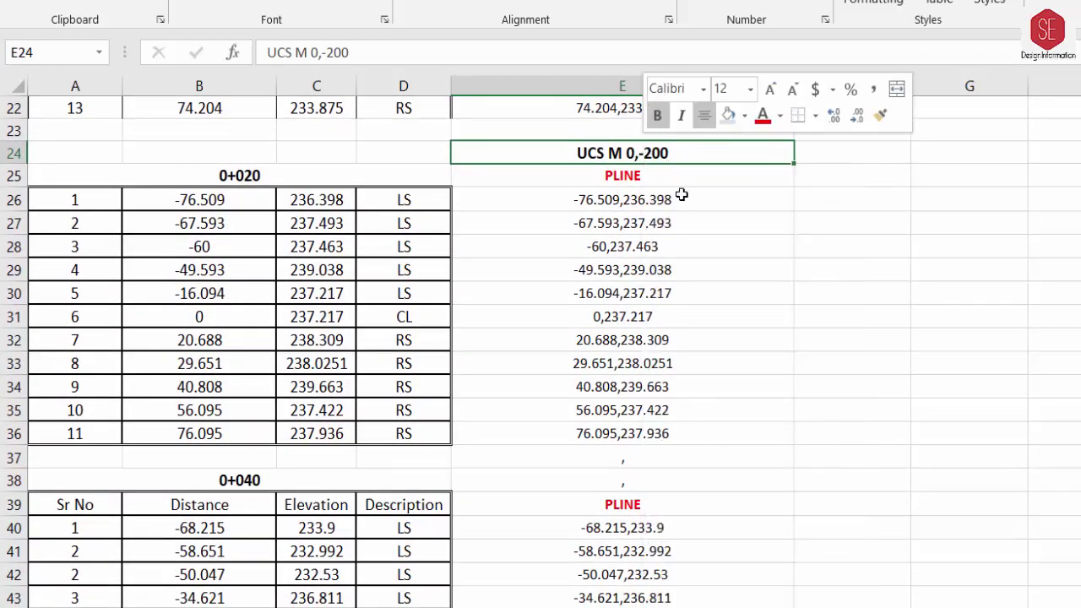
pyautogui.click(629, 479)
pyautogui.rightClick(628, 479)
pyautogui.click(671, 79)
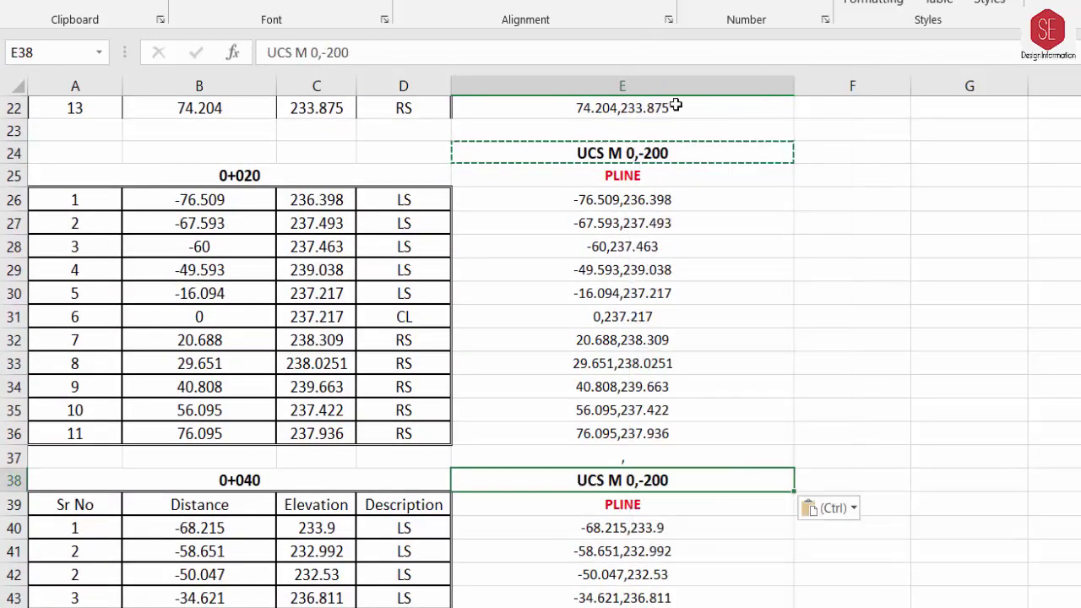
pyautogui.click(620, 456)
pyautogui.press('Delete')
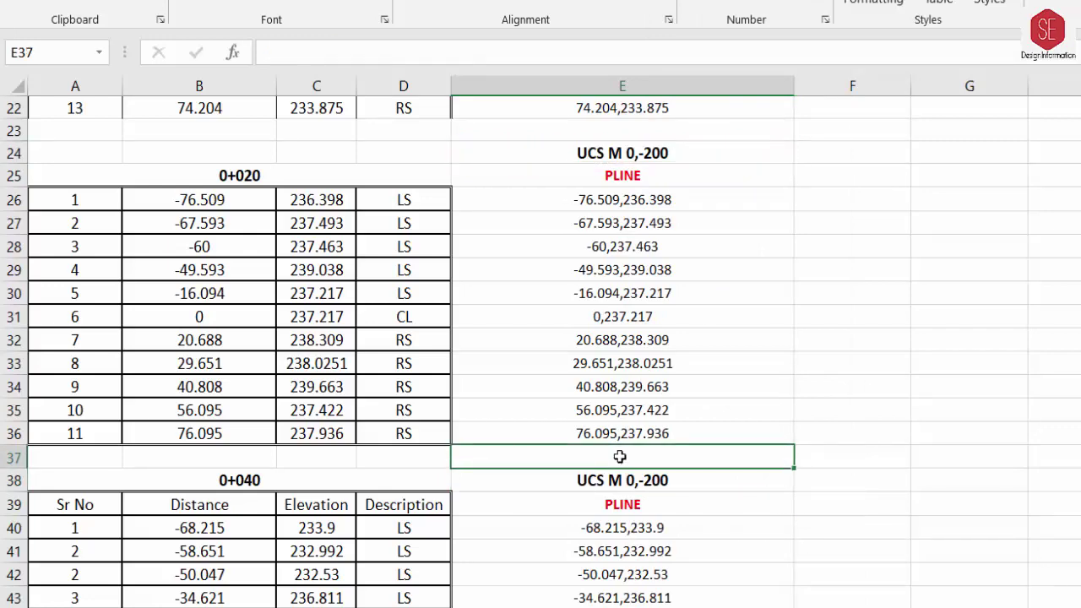
# Step: Copy the 0+040 command block E38:E50 and paste it at E52 beside the 0+060 table
pyautogui.scroll(-3, 957, 433)
pyautogui.click(611, 273)
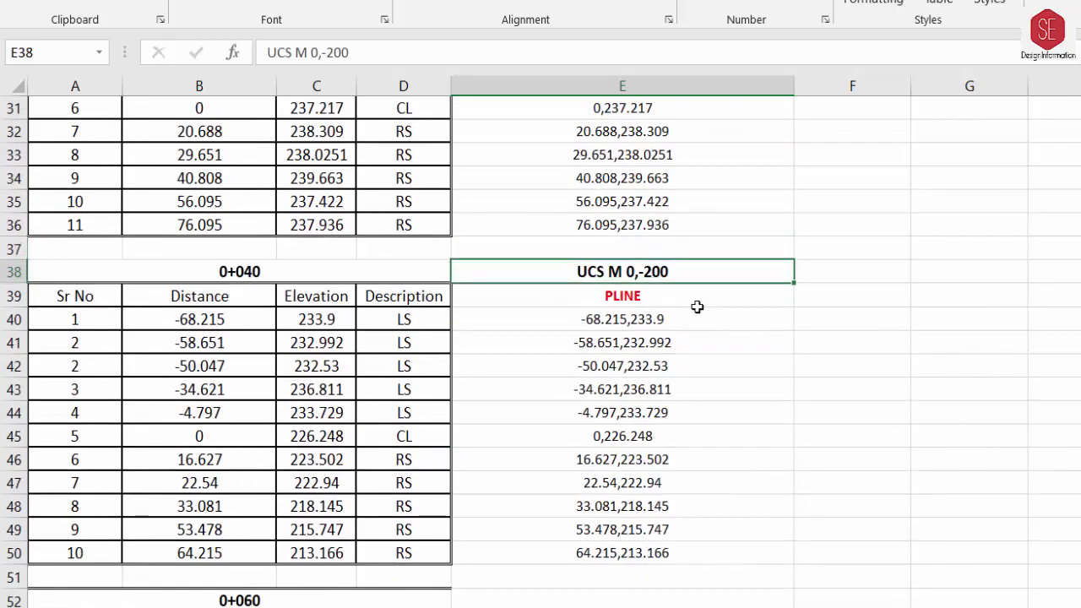
pyautogui.moveTo(658, 269)
pyautogui.mouseDown()
pyautogui.moveTo(693, 367)
pyautogui.moveTo(676, 546)
pyautogui.mouseUp()
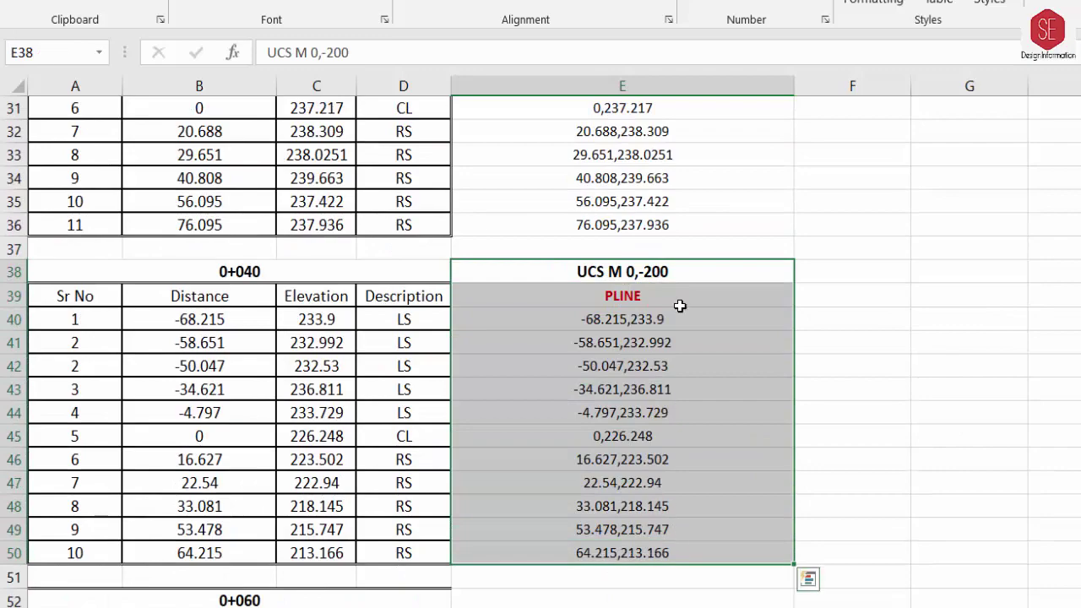
pyautogui.rightClick(659, 270)
pyautogui.click(700, 271)
pyautogui.scroll(-2, 825, 265)
pyautogui.click(536, 458)
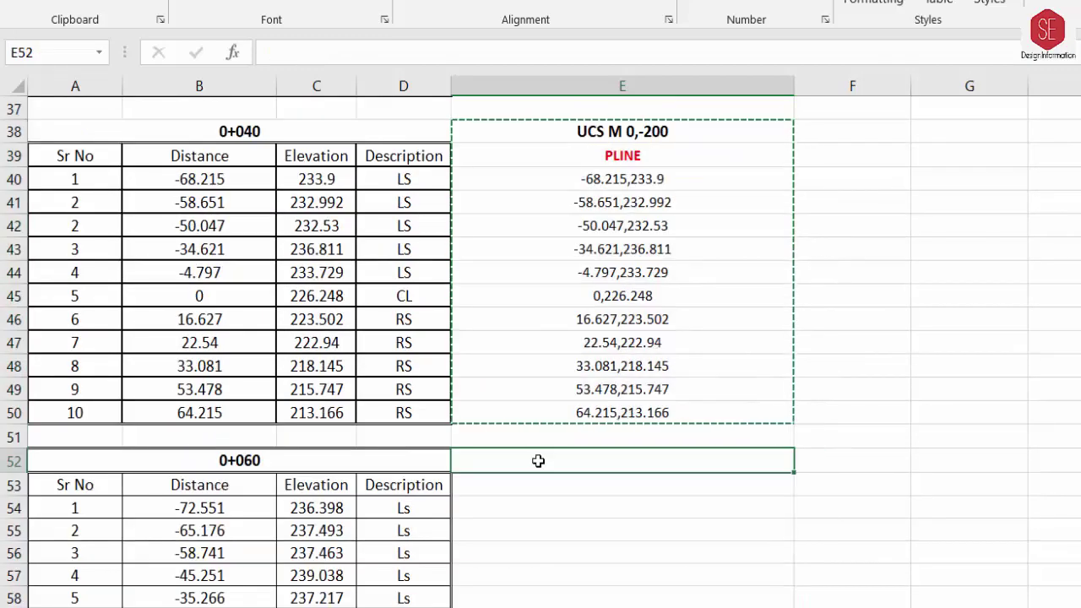
pyautogui.rightClick(540, 463)
pyautogui.click(581, 65)
# Step: Fill the 0+060 coordinate formula down to row 67, then paste E52:E67 at E69 for 0+080
pyautogui.scroll(-3, 676, 380)
pyautogui.moveTo(727, 522)
pyautogui.mouseDown()
pyautogui.moveTo(792, 585)
pyautogui.moveTo(771, 575)
pyautogui.mouseUp()
pyautogui.hotkey('ctrl', 'd')
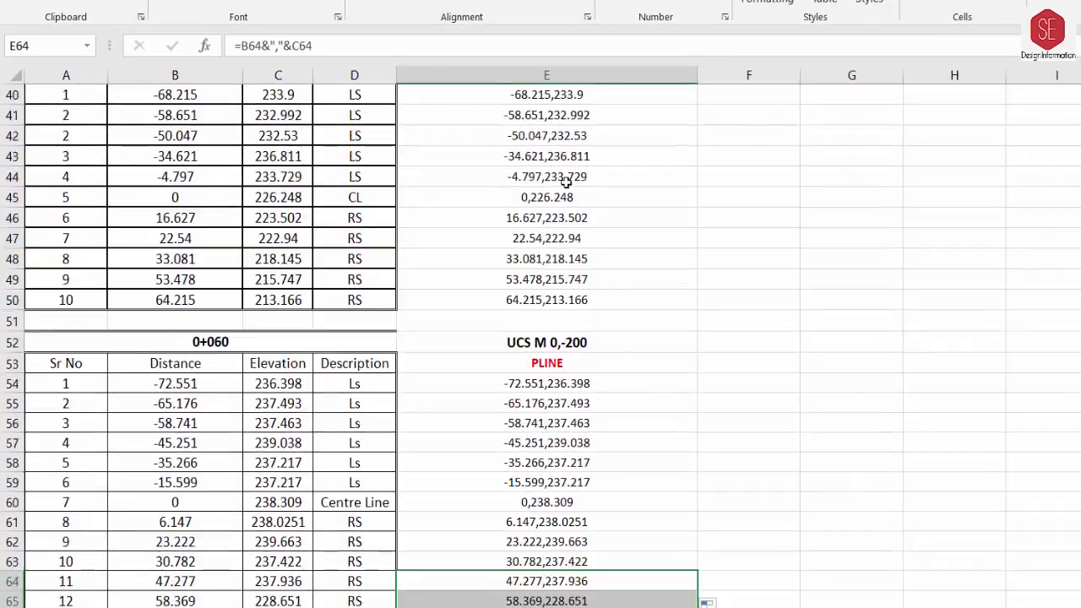
pyautogui.moveTo(571, 346); pyautogui.dragTo(576, 531)
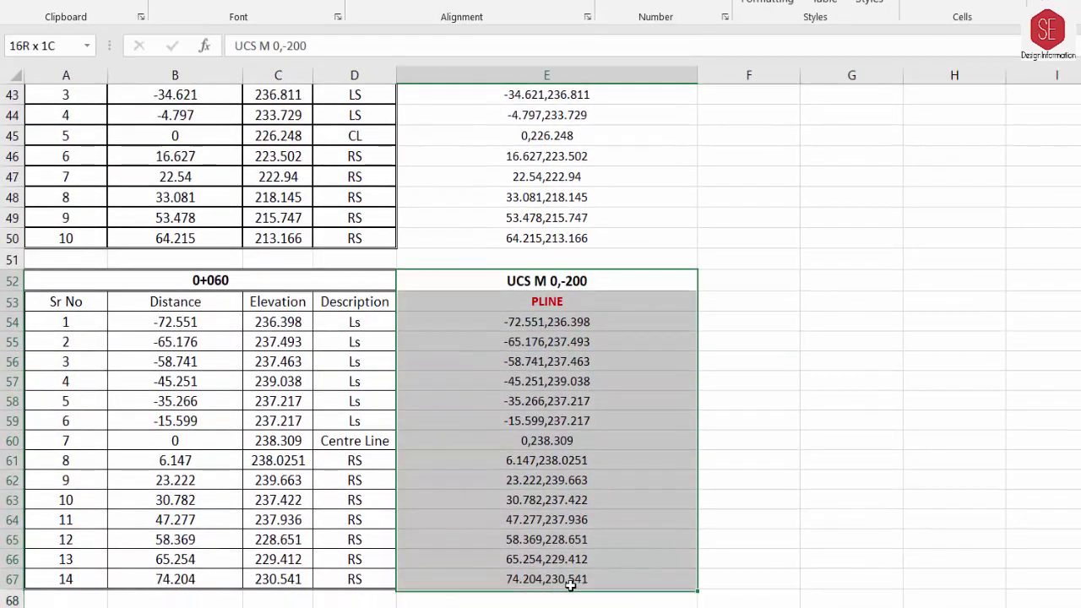
pyautogui.rightClick(577, 530)
pyautogui.click(625, 109)
pyautogui.scroll(-4, 731, 197)
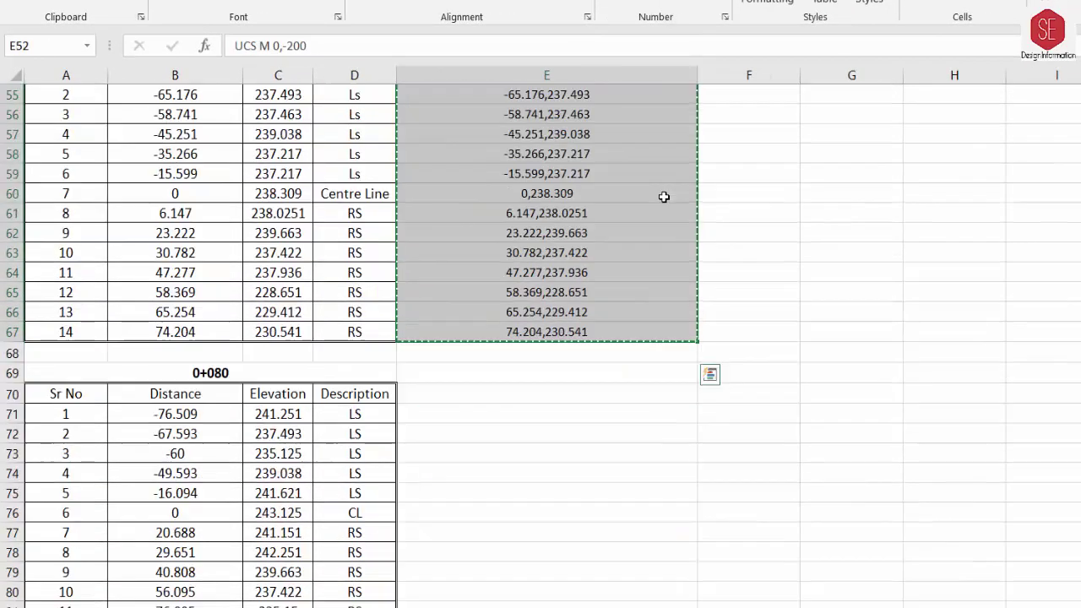
pyautogui.click(513, 373)
pyautogui.rightClick(510, 370)
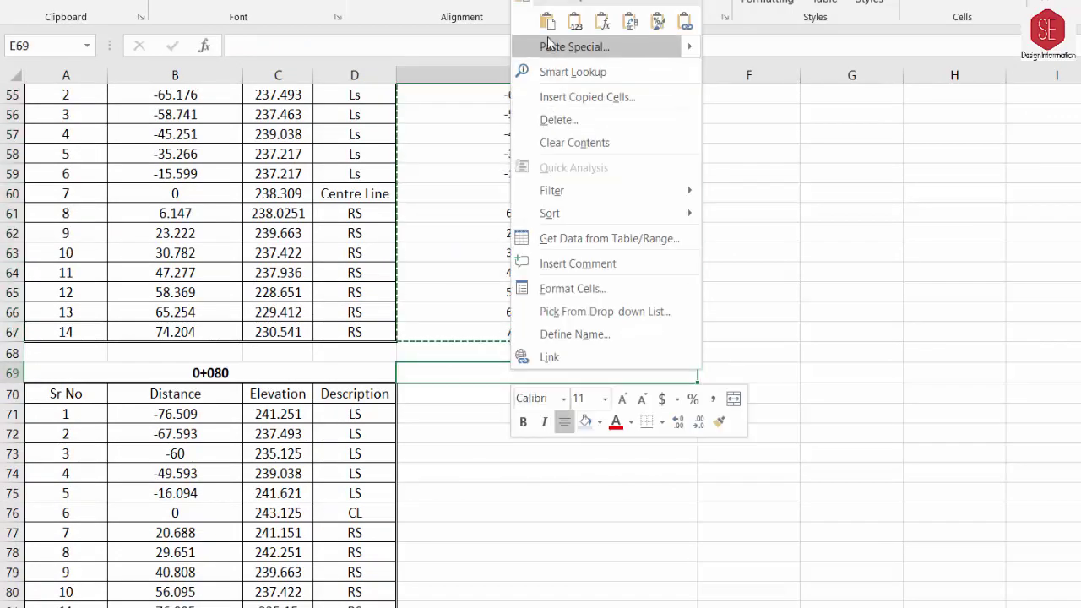
pyautogui.click(517, 17)
# Step: Clear extra cells E82:E84, then paste the 0+080 block E69:E81 at E83 for 0+100
pyautogui.scroll(-4, 593, 222)
pyautogui.moveTo(546, 397); pyautogui.dragTo(545, 436)
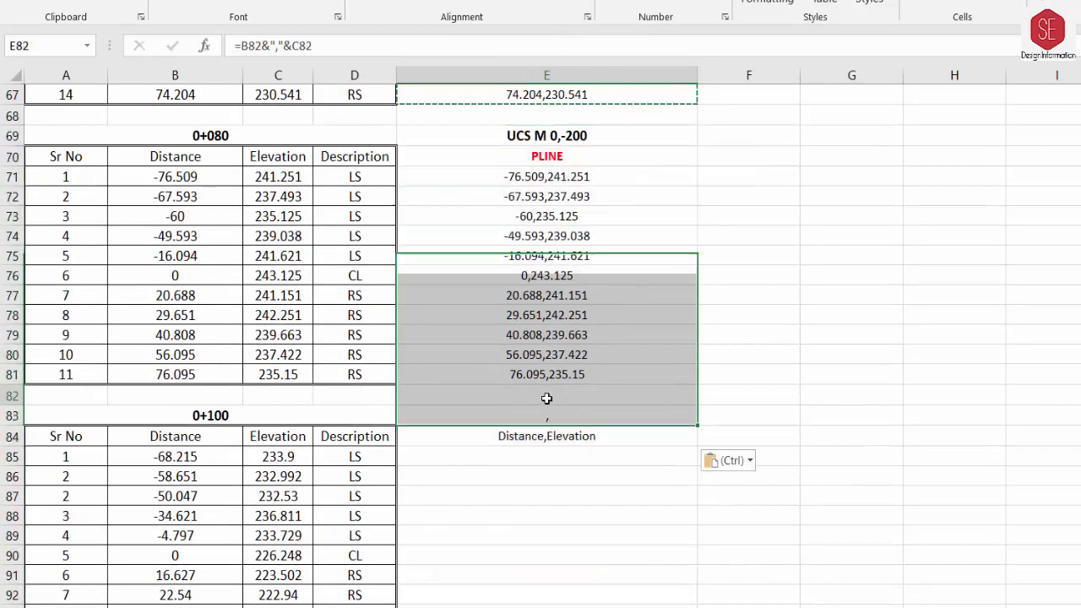
pyautogui.press('Delete')
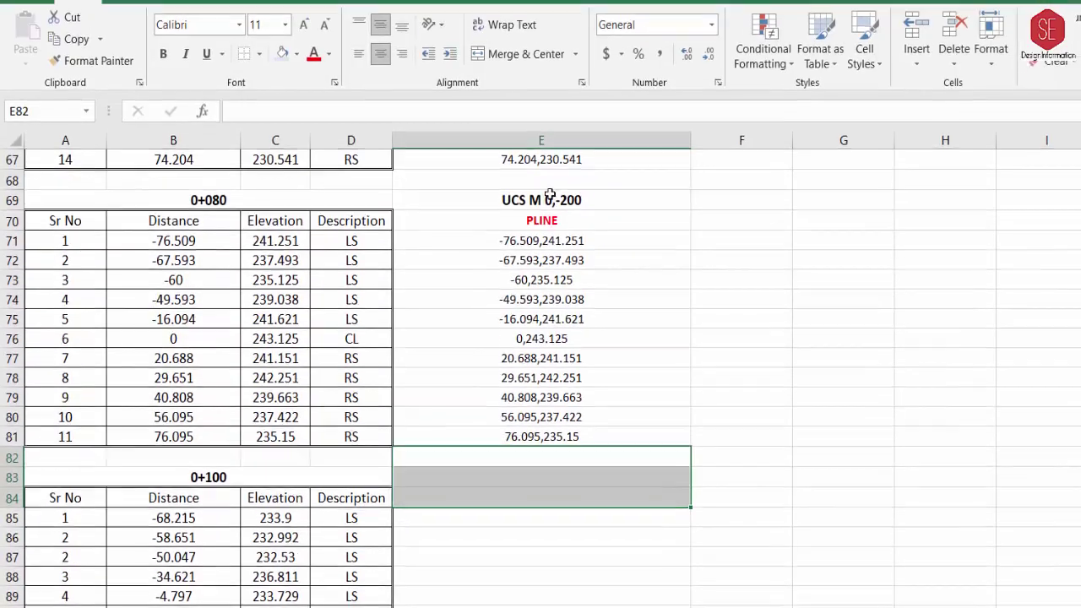
pyautogui.moveTo(541, 235)
pyautogui.mouseDown()
pyautogui.moveTo(562, 454)
pyautogui.moveTo(541, 472)
pyautogui.mouseUp()
pyautogui.rightClick(549, 468)
pyautogui.click(496, 67)
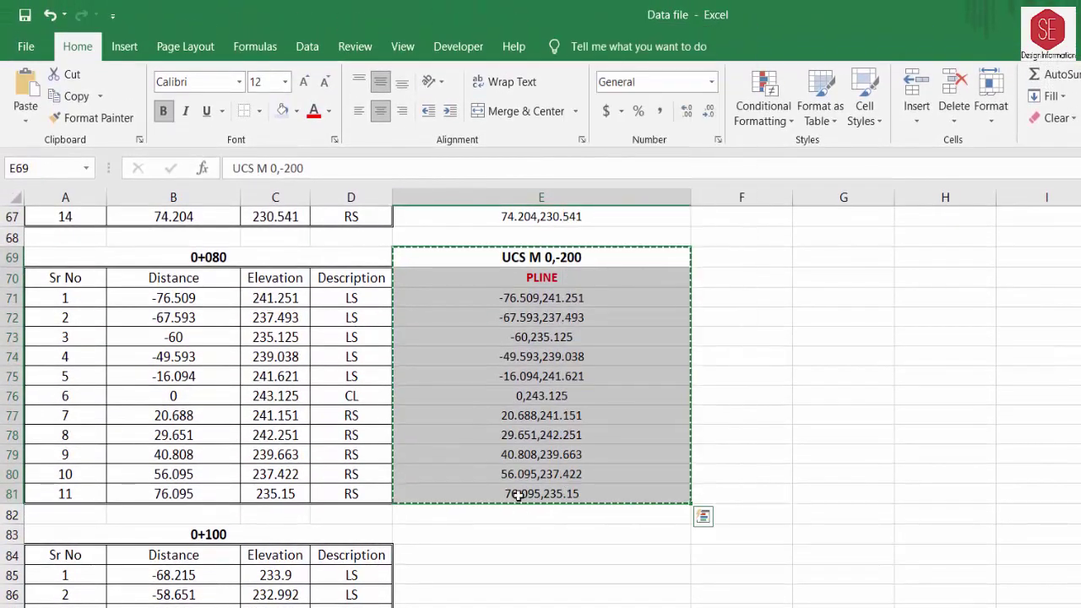
pyautogui.click(504, 513)
pyautogui.rightClick(504, 534)
pyautogui.click(560, 184)
# Step: Paste the command block beside the 0+120 (E97), 0+140 (E114) and 0+160 (E128) tables
pyautogui.scroll(-5, 615, 365)
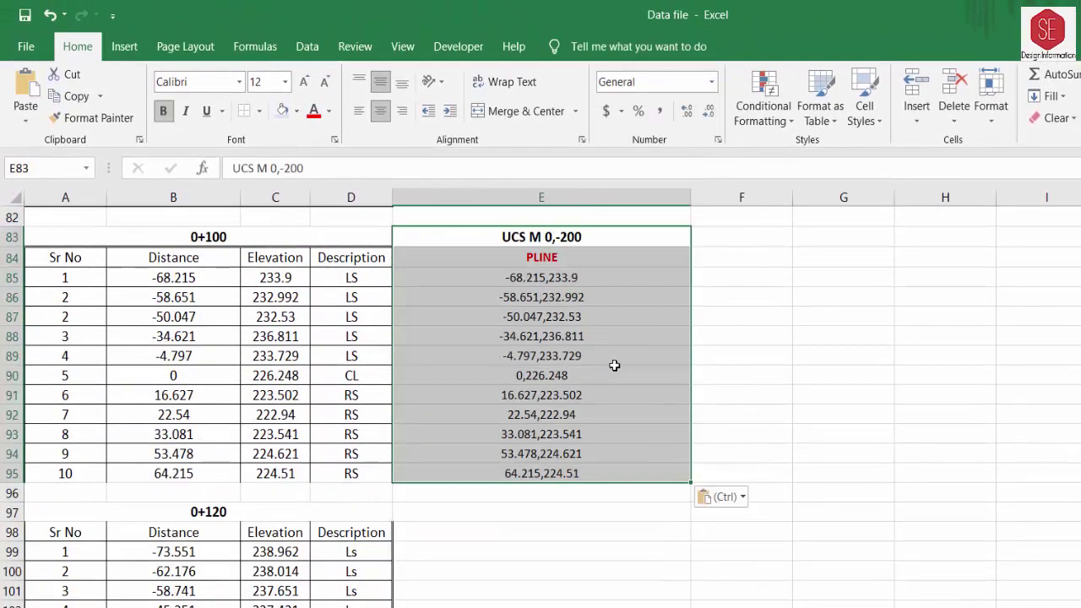
pyautogui.rightClick(514, 520)
pyautogui.click(550, 167)
pyautogui.scroll(-5, 521, 520)
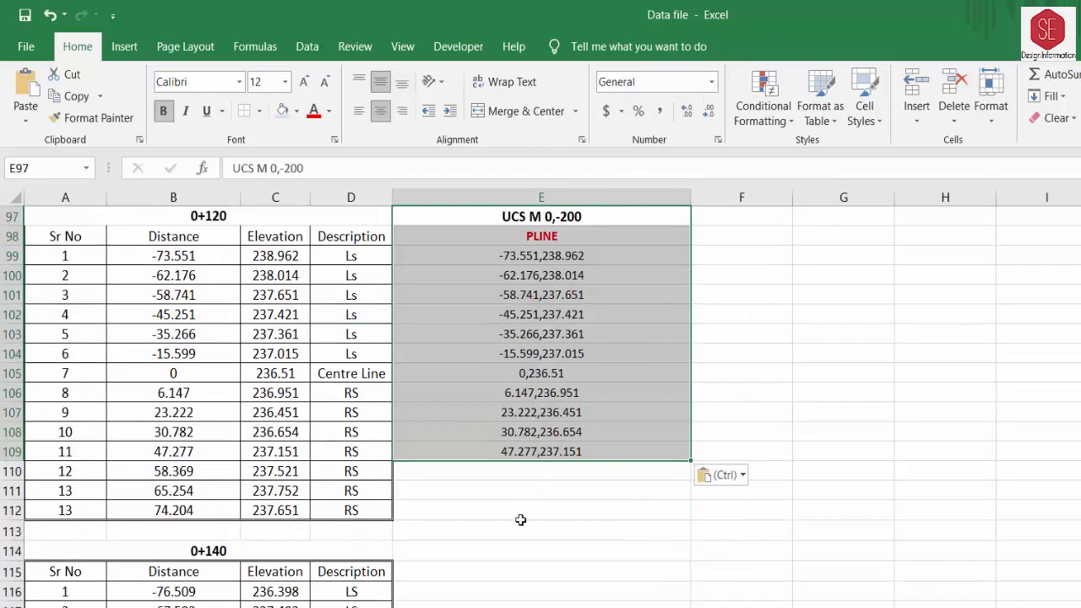
pyautogui.click(506, 549)
pyautogui.rightClick(507, 549)
pyautogui.click(555, 138)
pyautogui.scroll(-7, 577, 399)
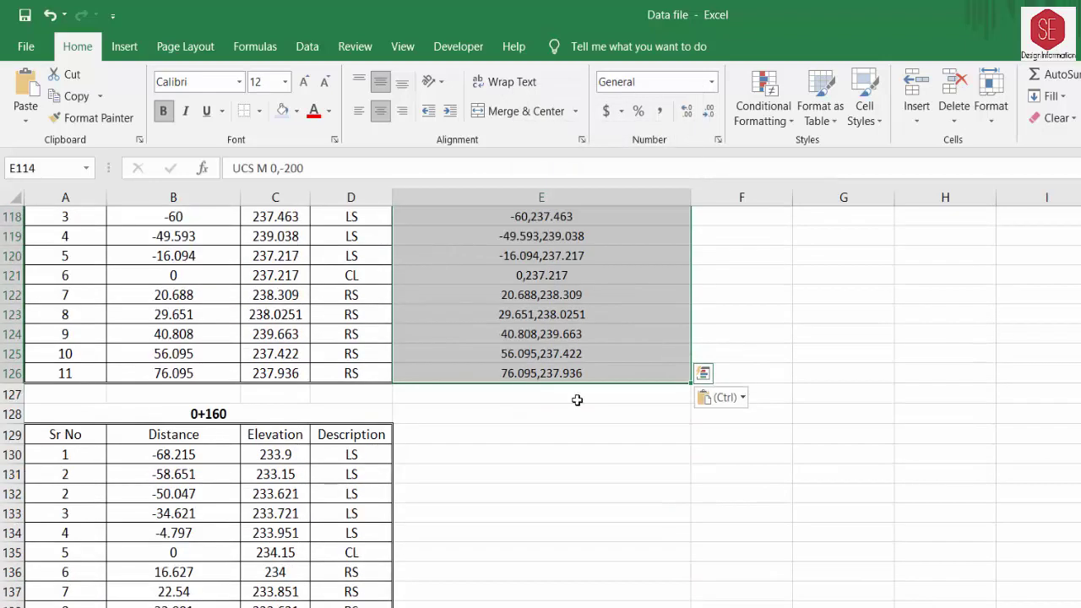
pyautogui.click(506, 413)
pyautogui.rightClick(506, 414)
pyautogui.click(510, 426)
# Step: Paste the command block beside the 0+180 (E142) and 0+200 (E159) tables
pyautogui.scroll(-2, 647, 431)
pyautogui.scroll(-2, 507, 447)
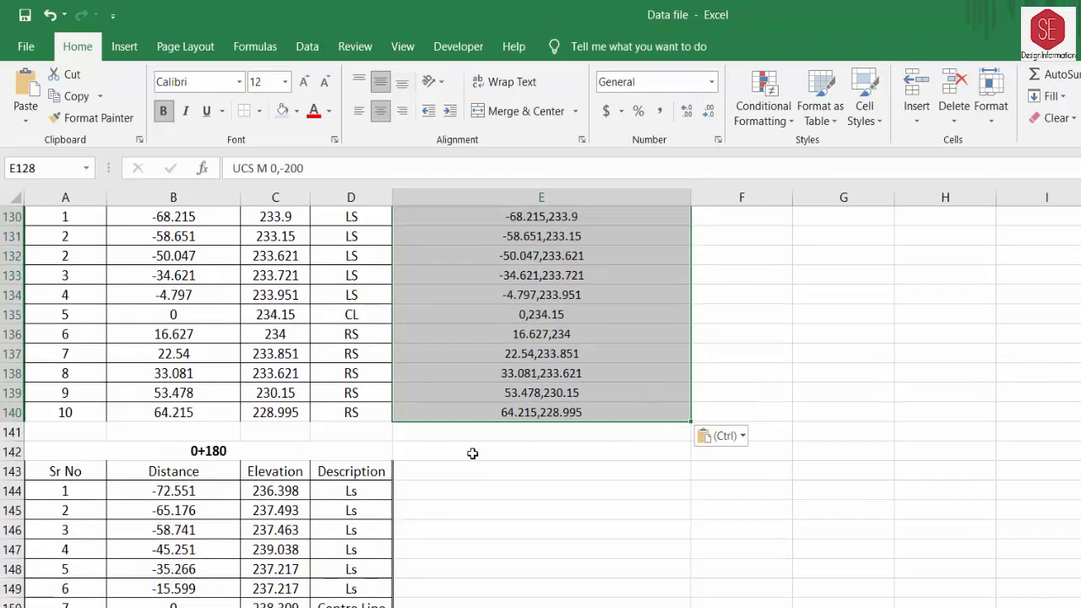
pyautogui.click(472, 454)
pyautogui.rightClick(472, 454)
pyautogui.click(513, 92)
pyautogui.scroll(-5, 553, 369)
pyautogui.click(500, 489)
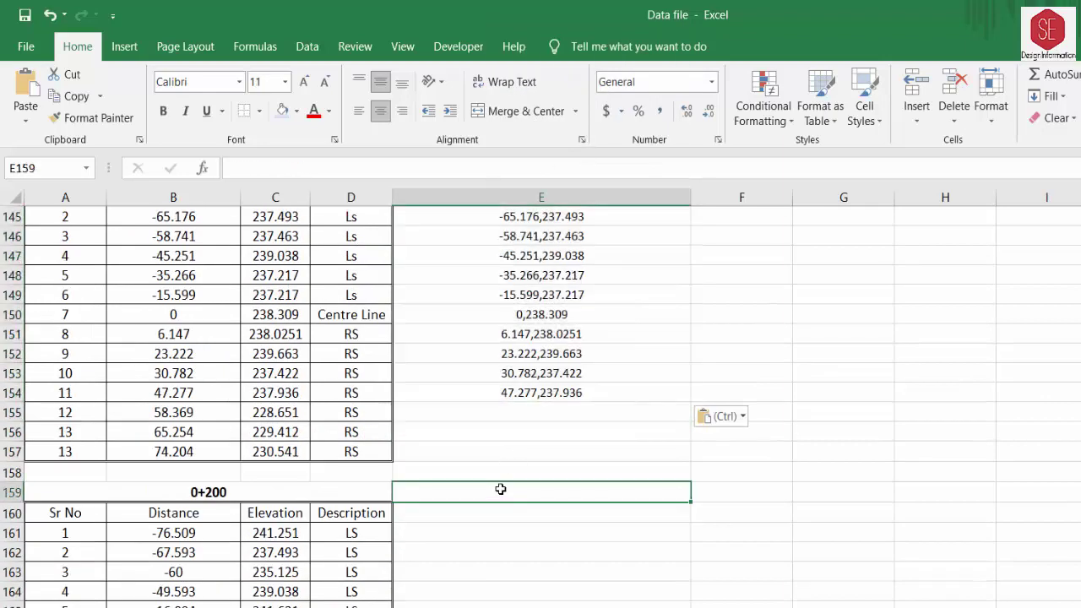
pyautogui.rightClick(500, 489)
pyautogui.click(535, 144)
# Step: Paste the command block beside the 0+220 (E173) and 0+240 (E188) tables
pyautogui.scroll(-5, 613, 359)
pyautogui.click(483, 478)
pyautogui.rightClick(482, 478)
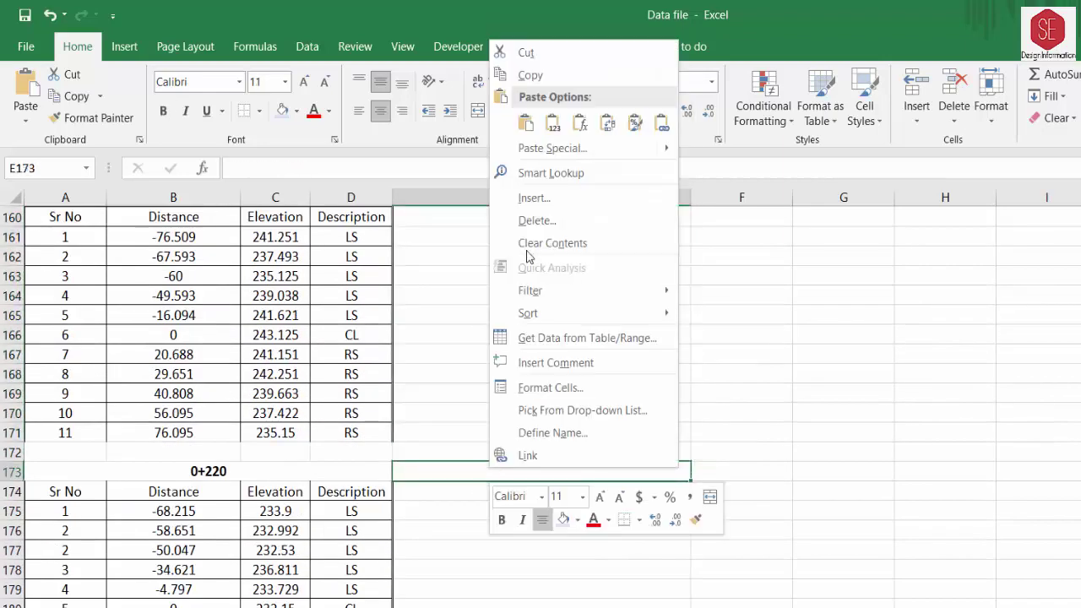
pyautogui.click(512, 87)
pyautogui.scroll(-5, 574, 456)
pyautogui.click(529, 469)
pyautogui.rightClick(529, 470)
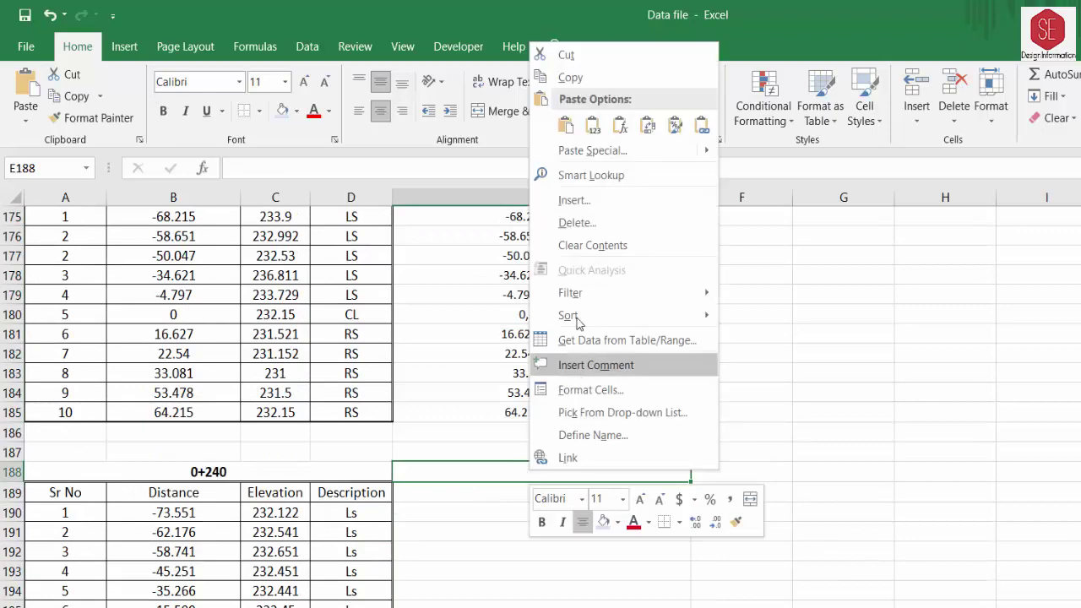
pyautogui.click(545, 119)
pyautogui.scroll(-2, 707, 426)
# Step: Extend the coordinate formula from E200 down to row 203
pyautogui.click(604, 581)
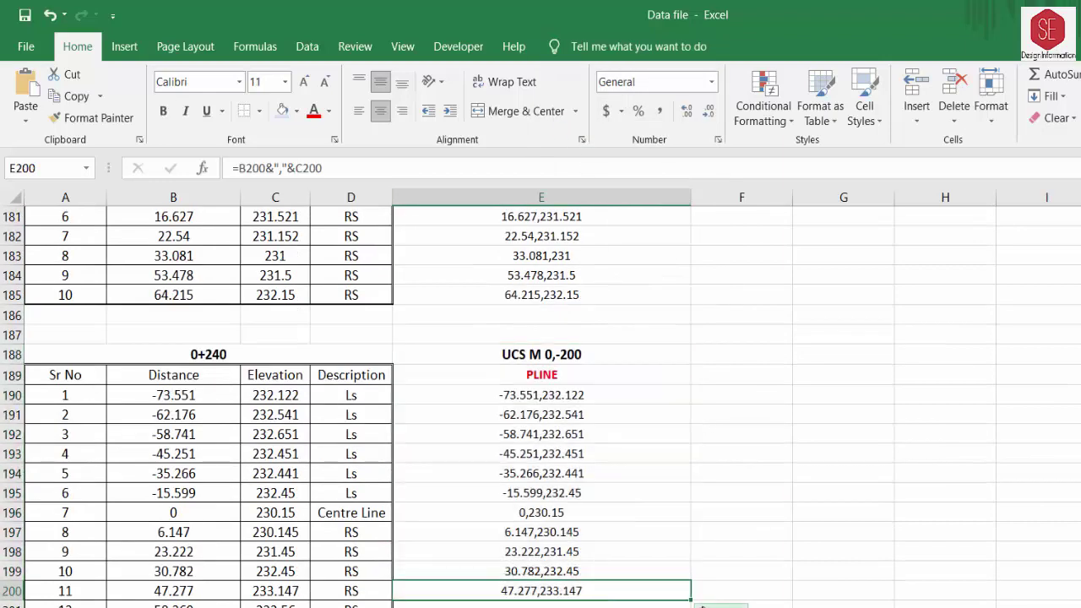
pyautogui.moveTo(690, 603); pyautogui.dragTo(533, 420)
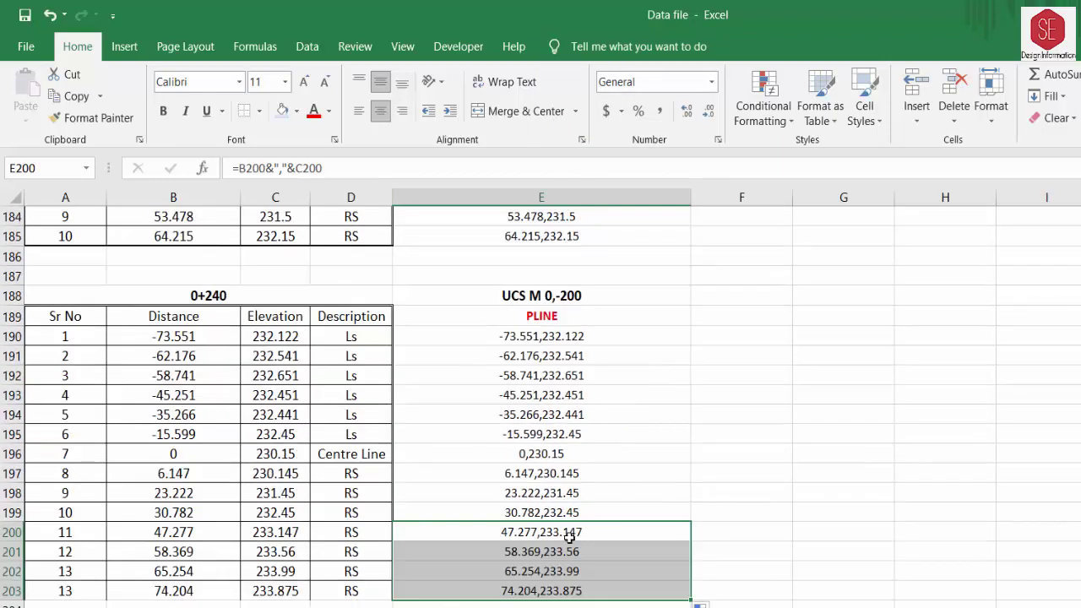
pyautogui.click(542, 603)
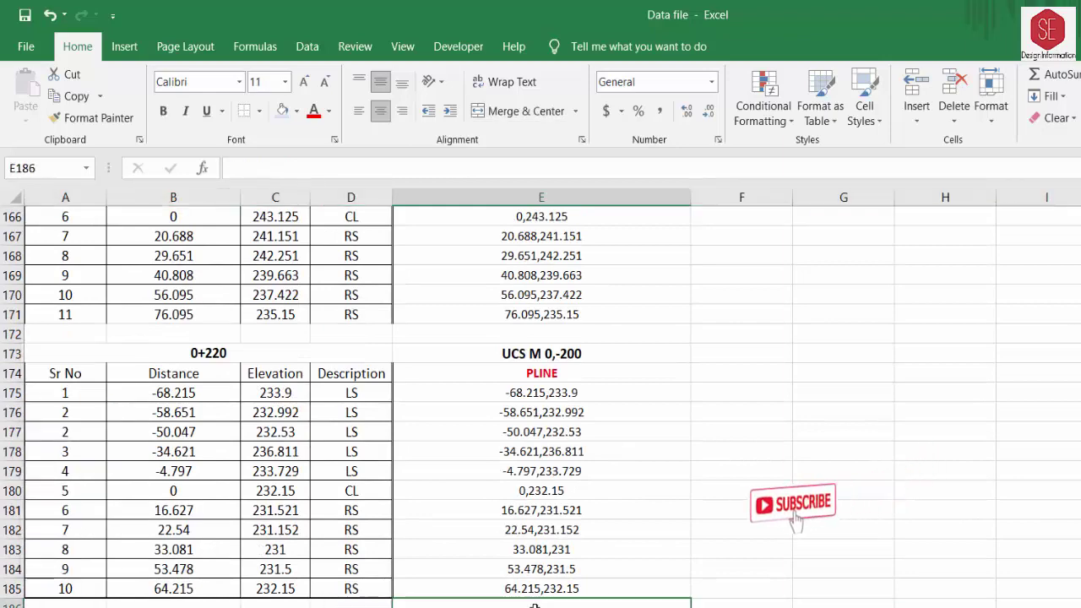
# Step: Extend the 0+180 coordinate formula from E154 down to E157
pyautogui.click(591, 333)
pyautogui.scroll(5, 591, 334)
pyautogui.click(663, 279)
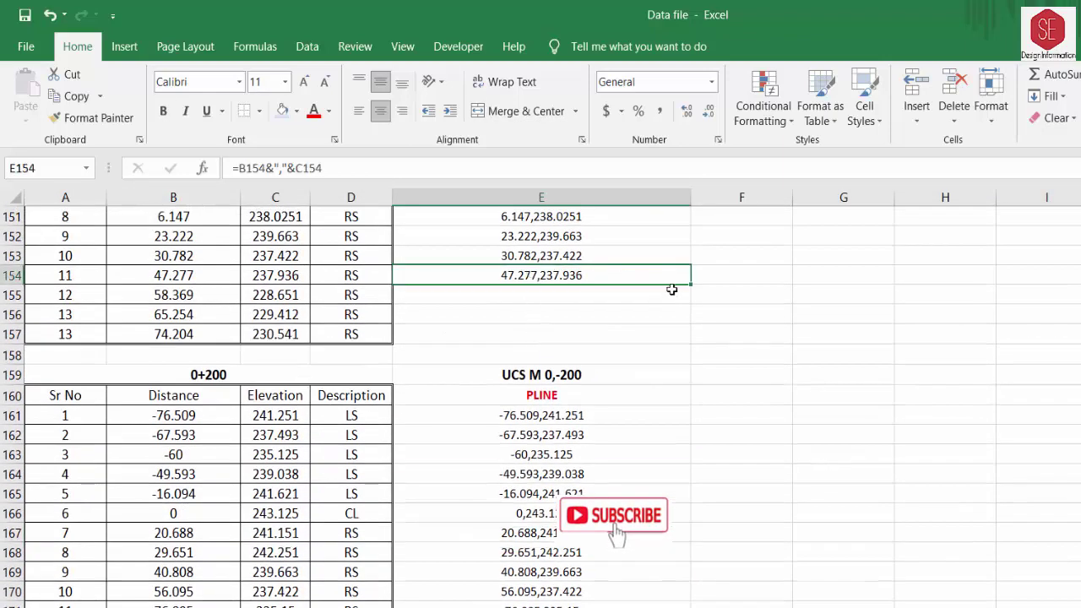
pyautogui.moveTo(691, 286); pyautogui.dragTo(690, 338)
# Step: Extend the coordinate formula from E109 to E112, adding pairs like 58.369,237.521 and 65.254,237.752
pyautogui.scroll(6, 664, 439)
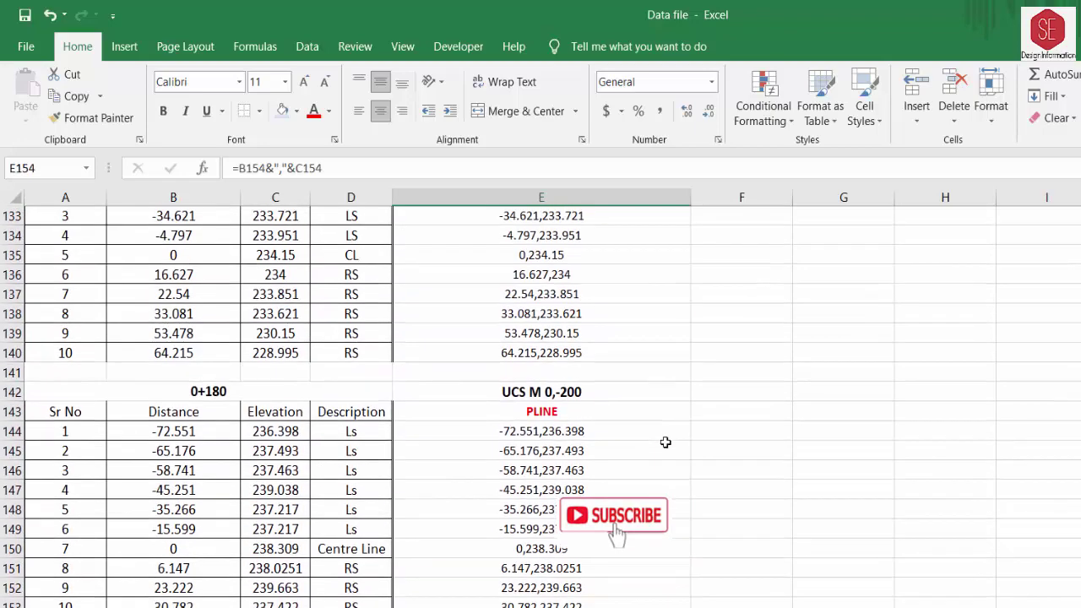
pyautogui.click(573, 373)
pyautogui.scroll(4, 575, 376)
pyautogui.scroll(1, 575, 380)
pyautogui.click(563, 325)
pyautogui.scroll(5, 563, 355)
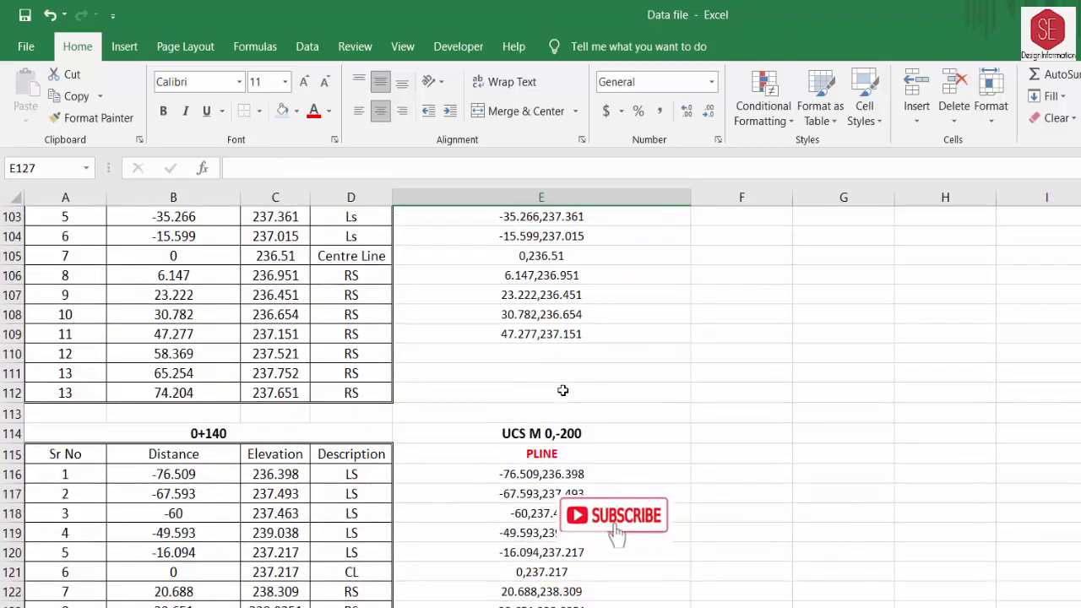
pyautogui.click(547, 354)
pyautogui.click(547, 335)
pyautogui.moveTo(691, 344); pyautogui.dragTo(692, 393)
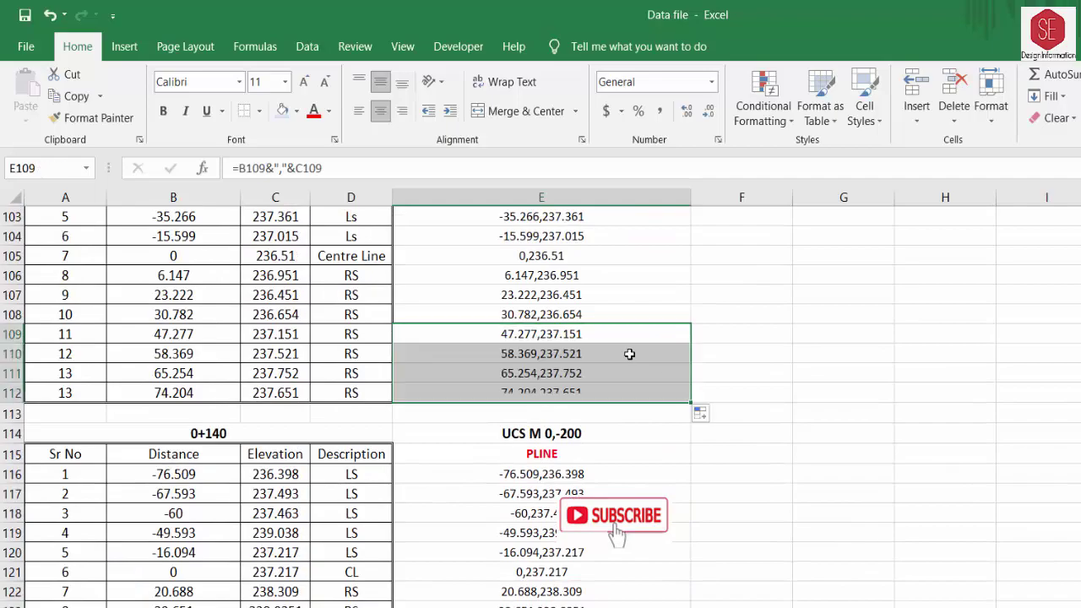
pyautogui.scroll(5, 628, 374)
pyautogui.scroll(3, 628, 373)
pyautogui.scroll(6, 617, 369)
pyautogui.scroll(7, 617, 369)
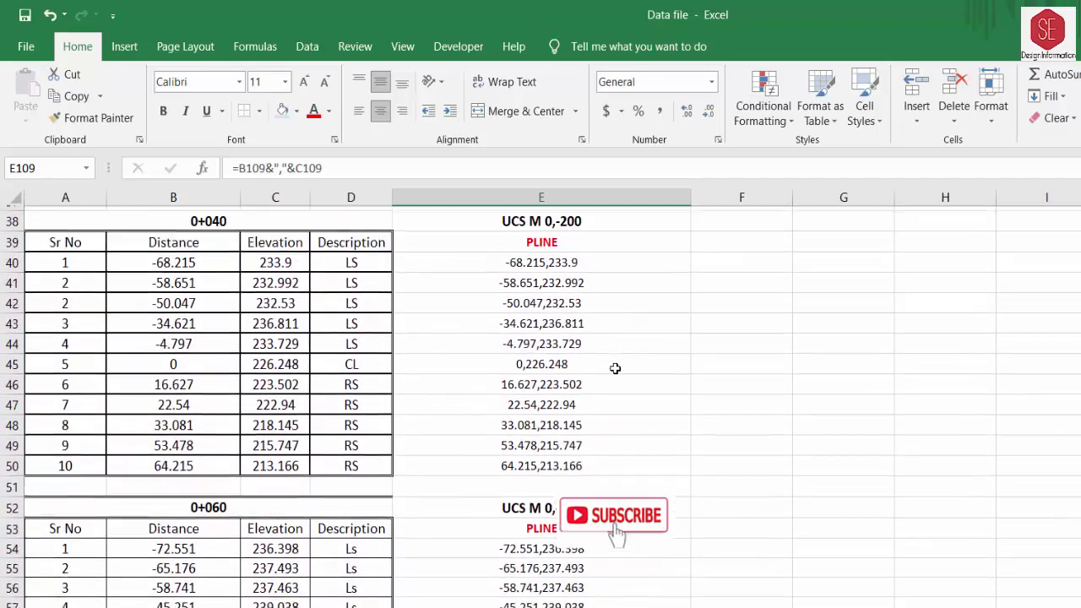
pyautogui.scroll(6, 615, 368)
pyautogui.scroll(7, 615, 368)
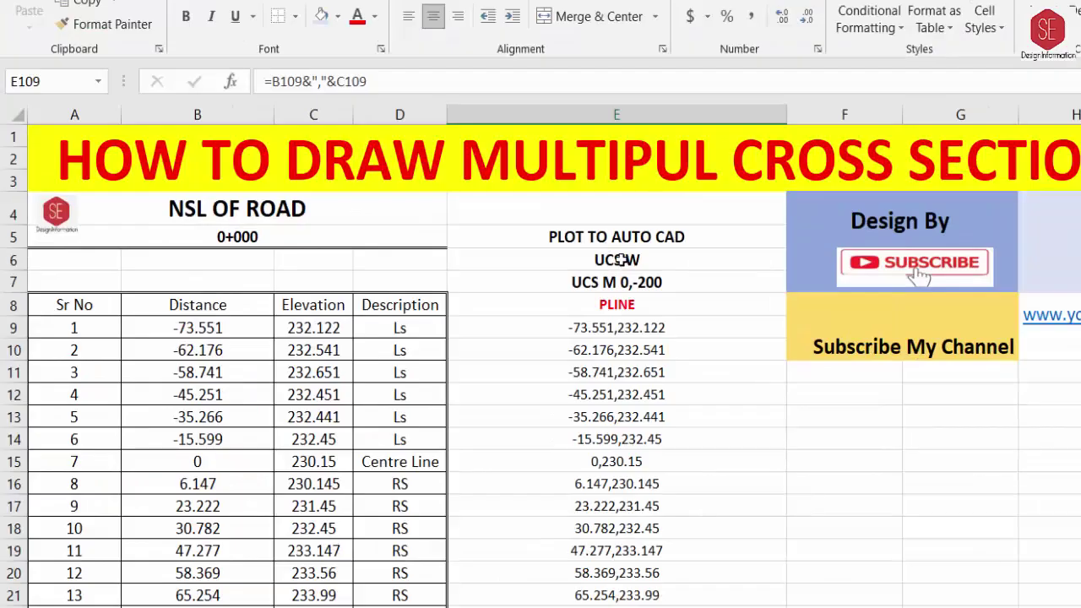
# Step: Check the UCS W and UCS move commands down column E, including before section 0+020
pyautogui.click(621, 259)
pyautogui.click(614, 283)
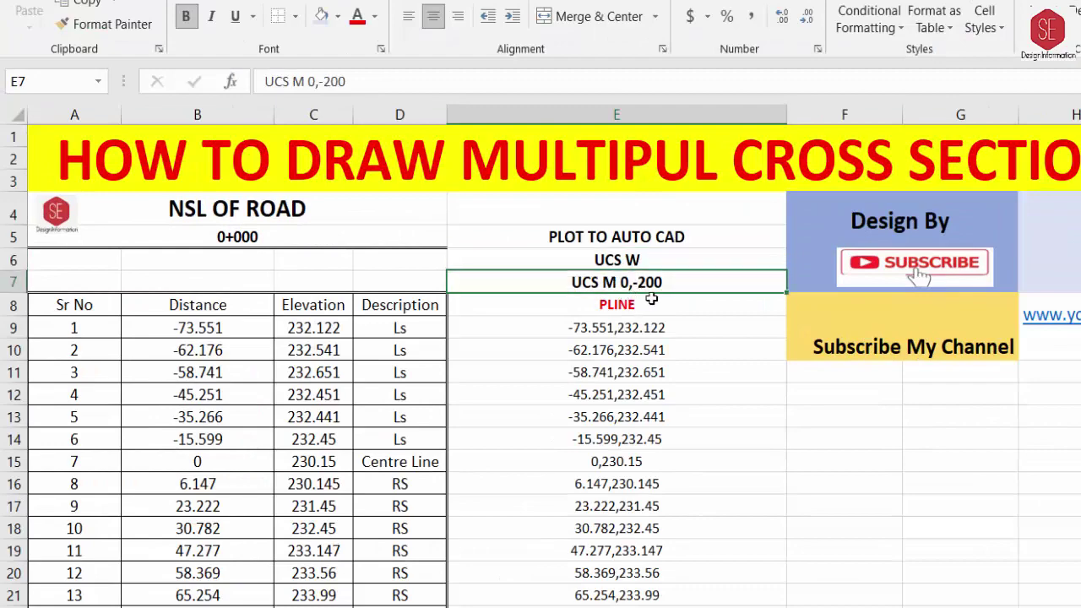
pyautogui.scroll(-3, 642, 338)
pyautogui.click(632, 448)
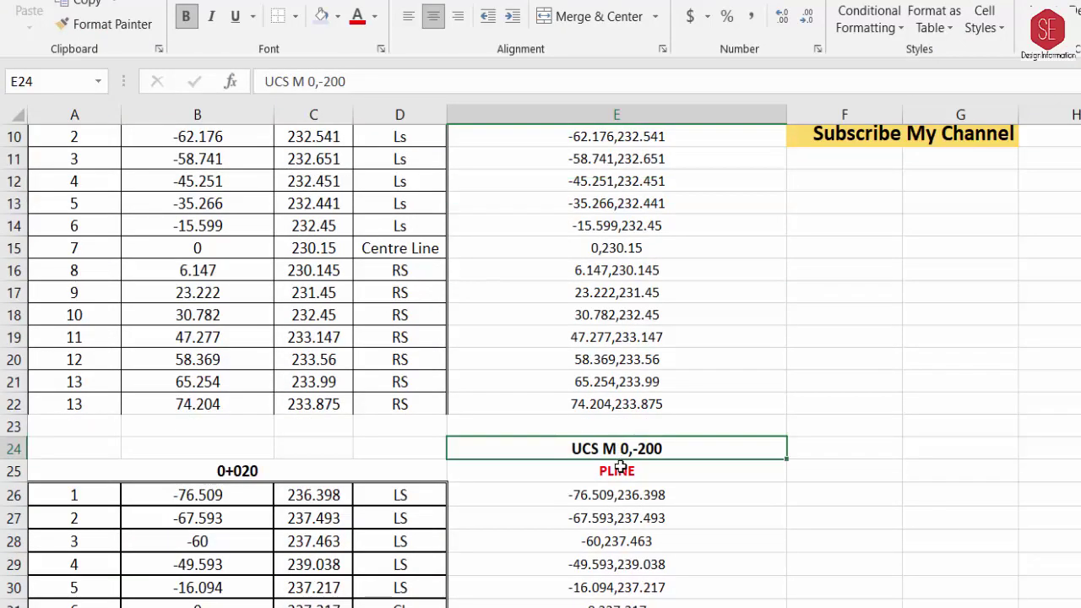
pyautogui.scroll(-4, 625, 463)
pyautogui.click(651, 505)
pyautogui.scroll(7, 705, 461)
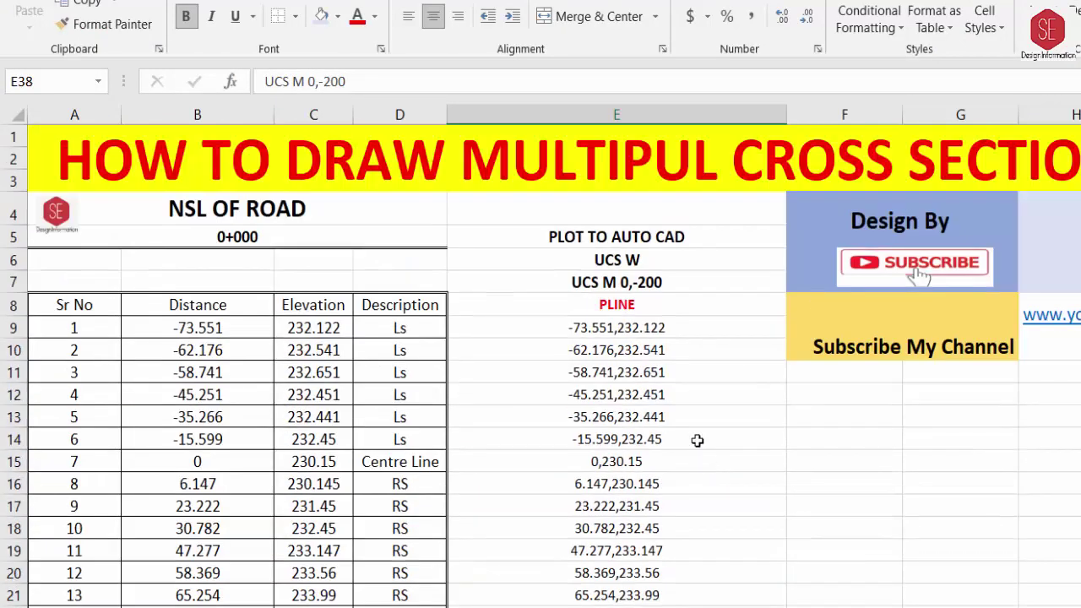
# Step: Copy column E's commands from UCS W in E6 through row 203, then switch to AutoCAD
pyautogui.click(625, 259)
pyautogui.moveTo(598, 258)
pyautogui.mouseDown()
pyautogui.moveTo(617, 606)
pyautogui.moveTo(617, 470)
pyautogui.moveTo(632, 403)
pyautogui.mouseUp()
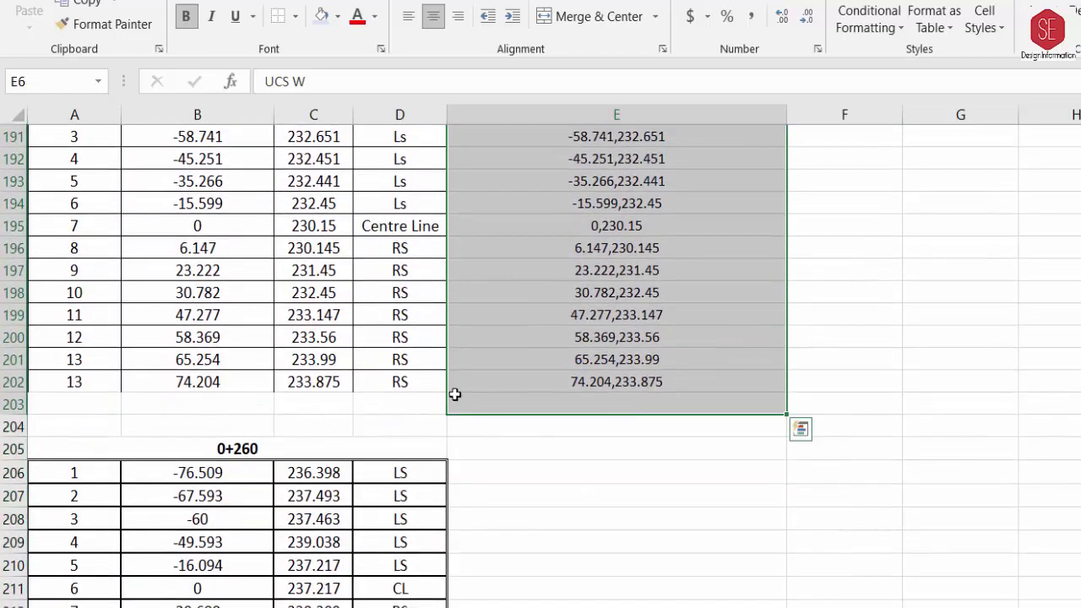
pyautogui.scroll(5, 562, 350)
pyautogui.scroll(-1, 672, 396)
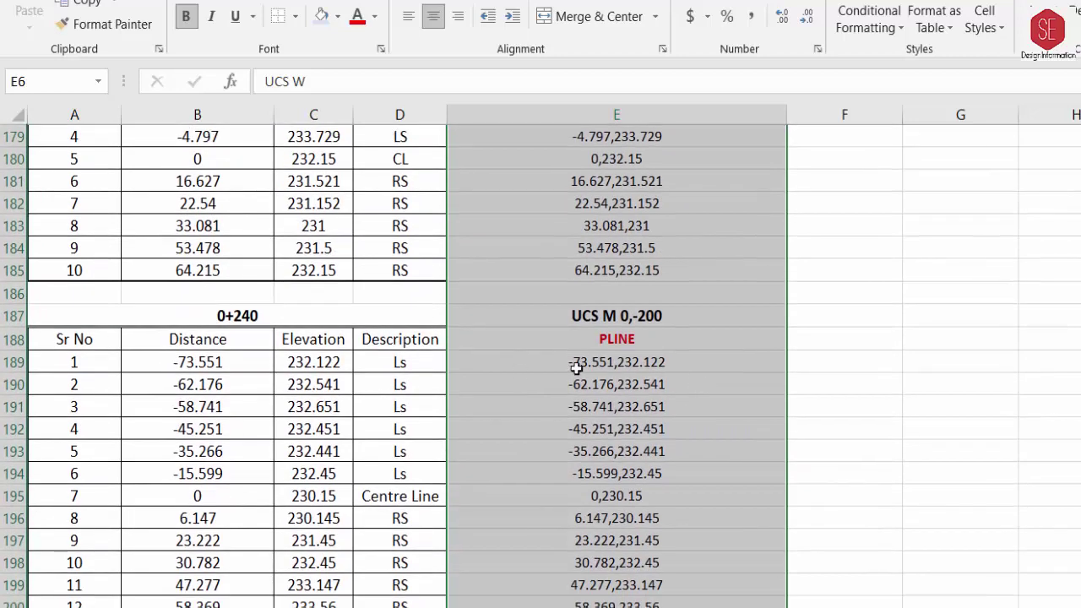
pyautogui.rightClick(628, 364)
pyautogui.click(693, 299)
pyautogui.scroll(20, 676, 338)
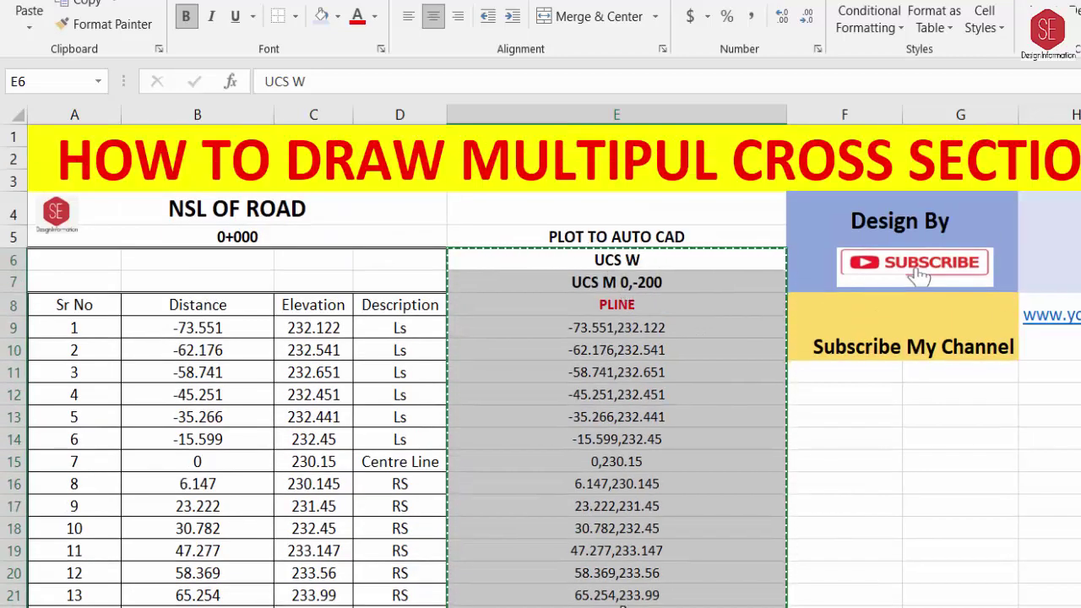
pyautogui.hotkey('alt', 'Tab')
pyautogui.scroll(-3, 792, 362)
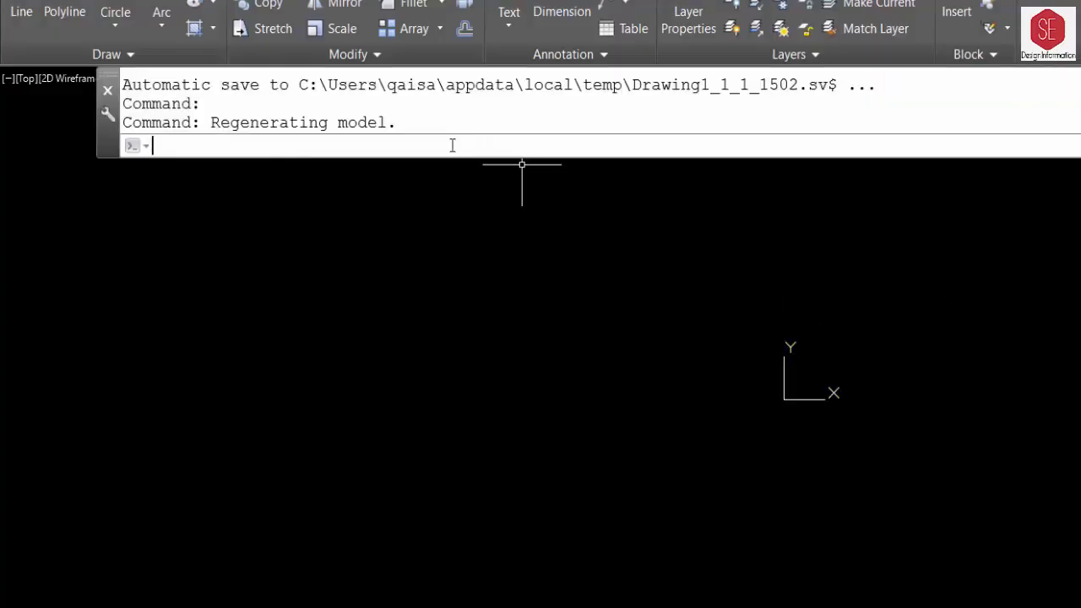
# Step: Paste the Excel commands into AutoCAD's command line to draw the stacked cross-section polylines
pyautogui.rightClick(430, 146)
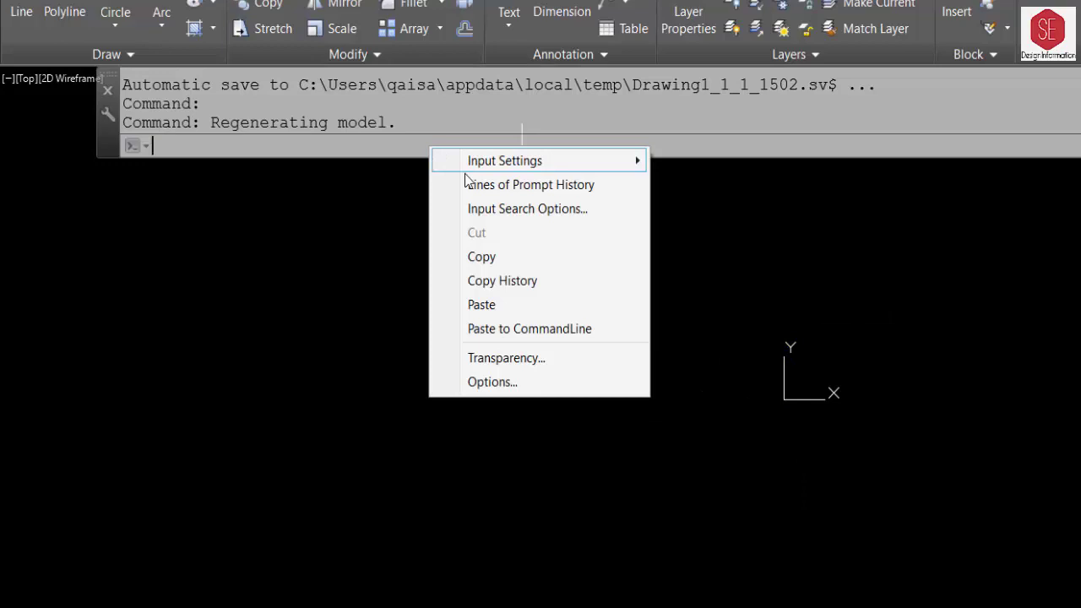
pyautogui.click(497, 306)
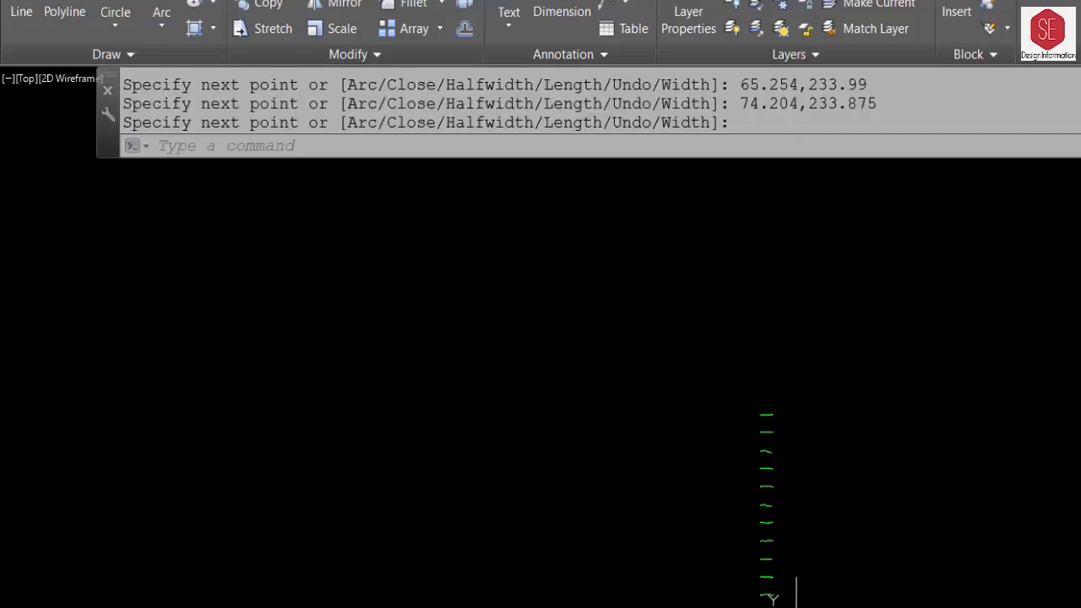
pyautogui.scroll(3, 760, 506)
pyautogui.scroll(-2, 756, 337)
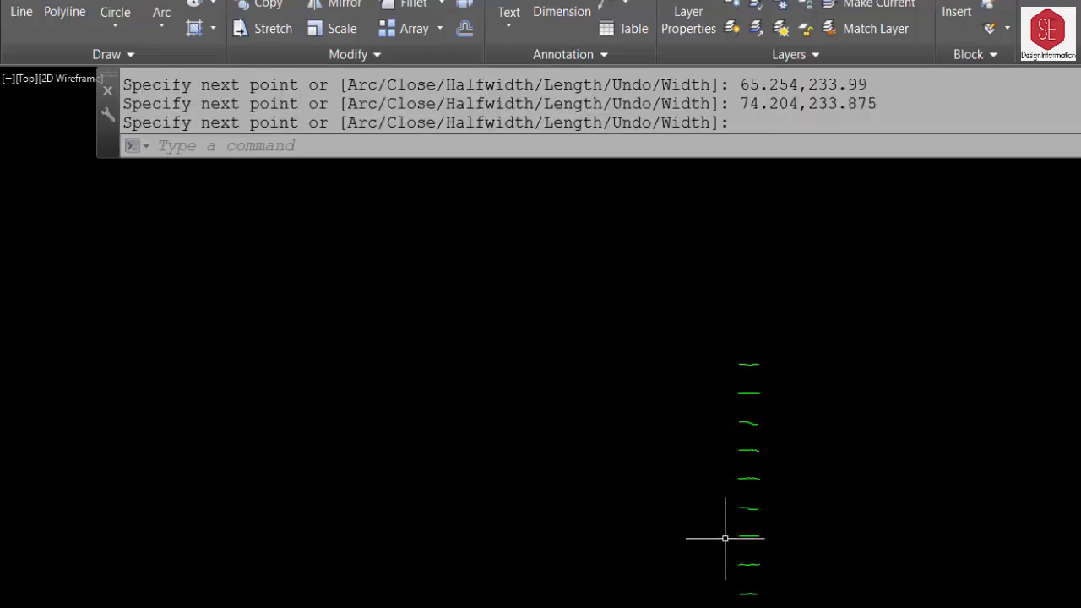
pyautogui.moveTo(725, 538); pyautogui.dragTo(738, 208, button='middle')
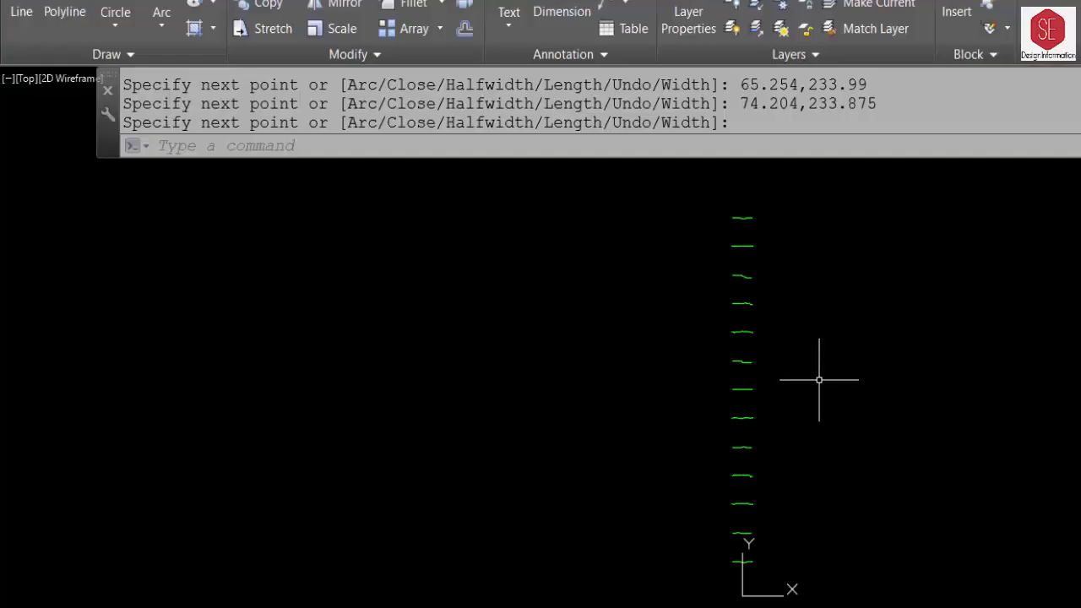
# Step: Erase all 13 cross-section polylines and paste the commands again to redraw them
pyautogui.press('Return')
pyautogui.click(825, 182)
pyautogui.click(658, 581)
pyautogui.write('E')
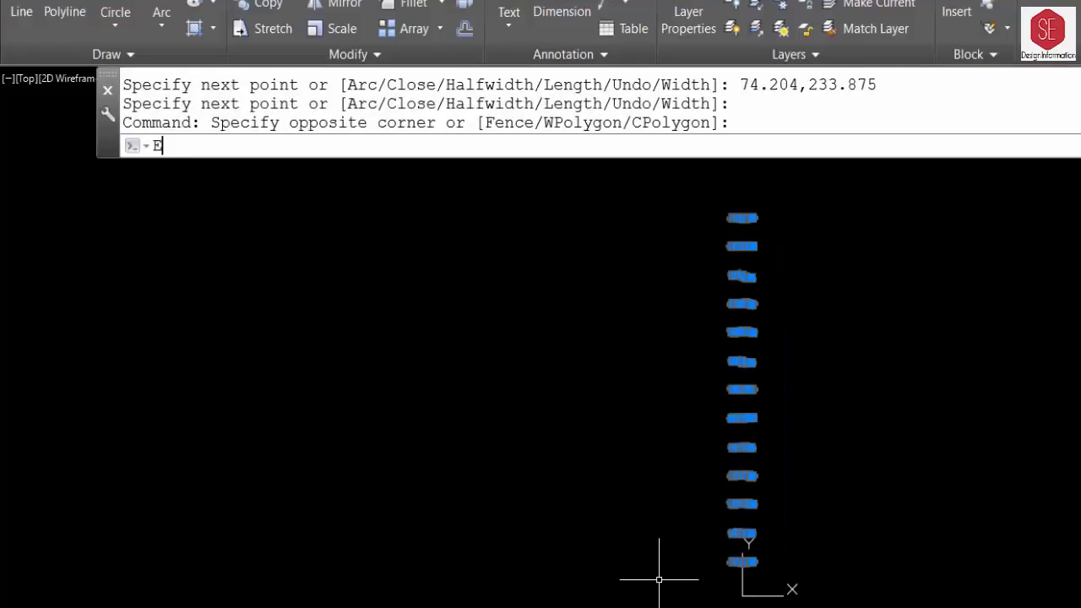
pyautogui.press('Return')
pyautogui.rightClick(355, 150)
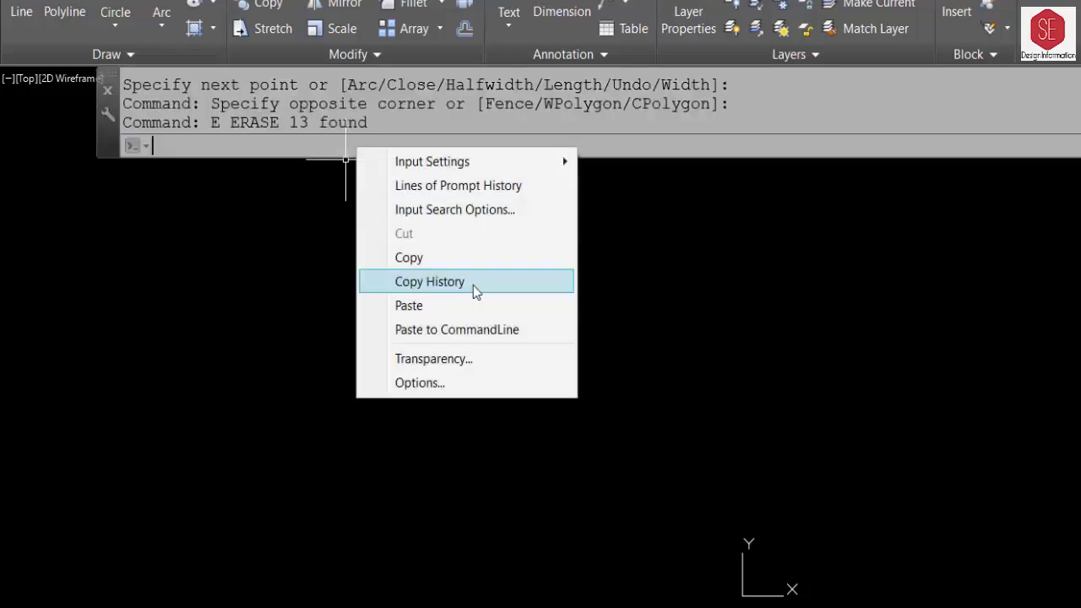
pyautogui.click(470, 307)
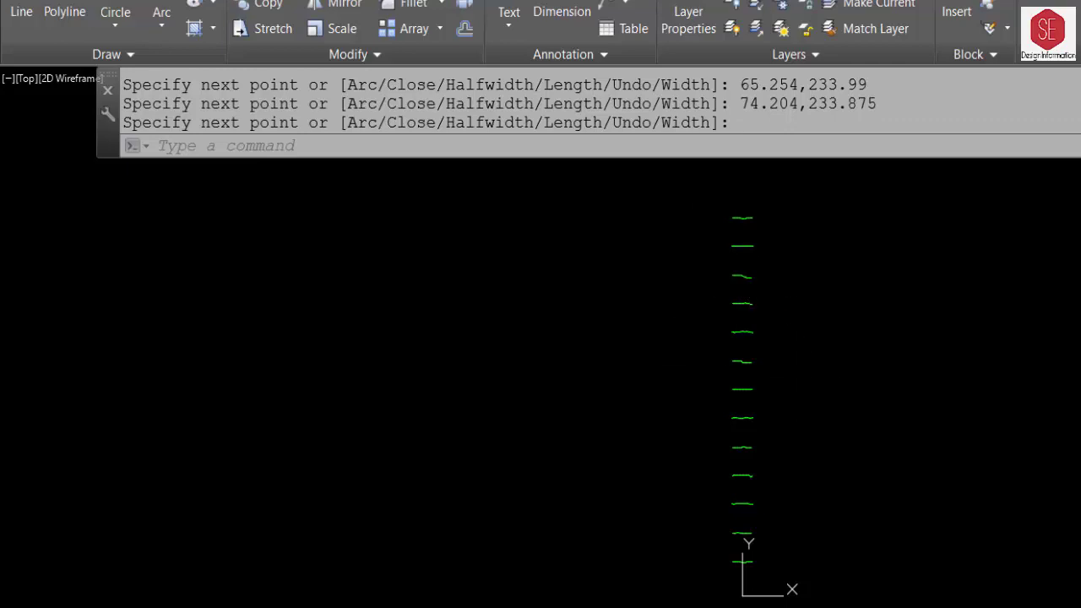
pyautogui.hotkey('alt', 'Tab')
pyautogui.scroll(-6, 688, 309)
pyautogui.scroll(-7, 635, 245)
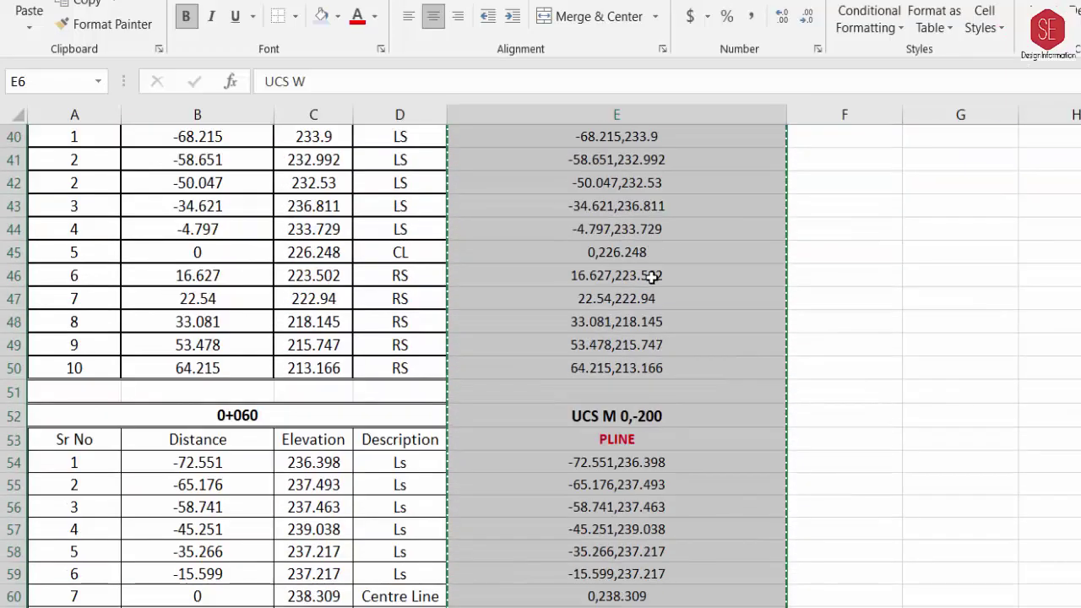
pyautogui.scroll(-12, 647, 275)
pyautogui.scroll(-6, 655, 293)
pyautogui.scroll(-6, 651, 292)
pyautogui.scroll(-3, 656, 313)
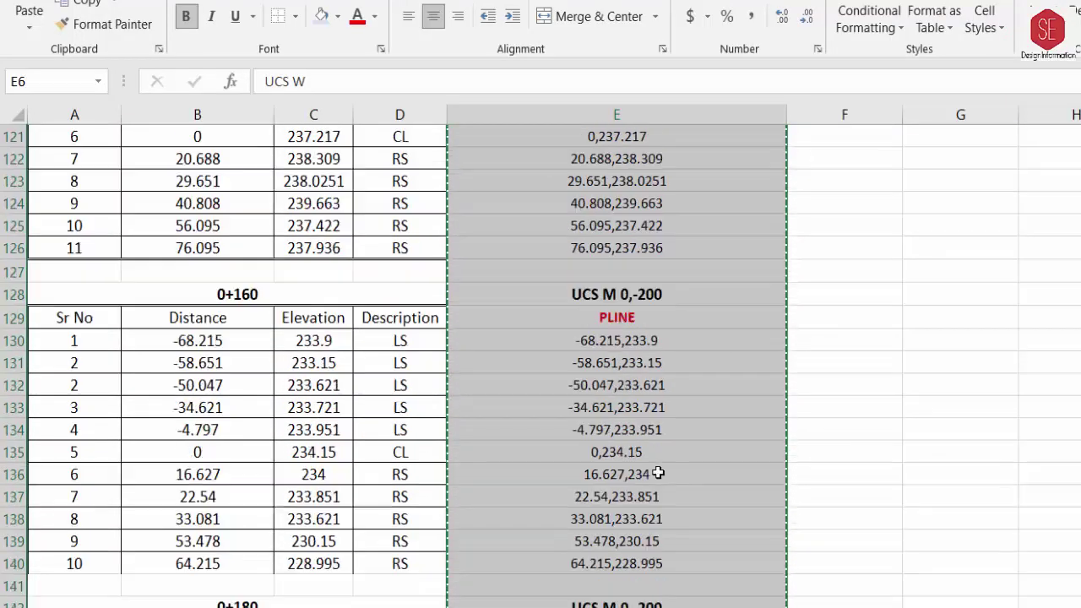
pyautogui.scroll(-6, 657, 475)
pyautogui.scroll(-5, 589, 481)
pyautogui.scroll(-5, 574, 471)
pyautogui.scroll(-2, 559, 469)
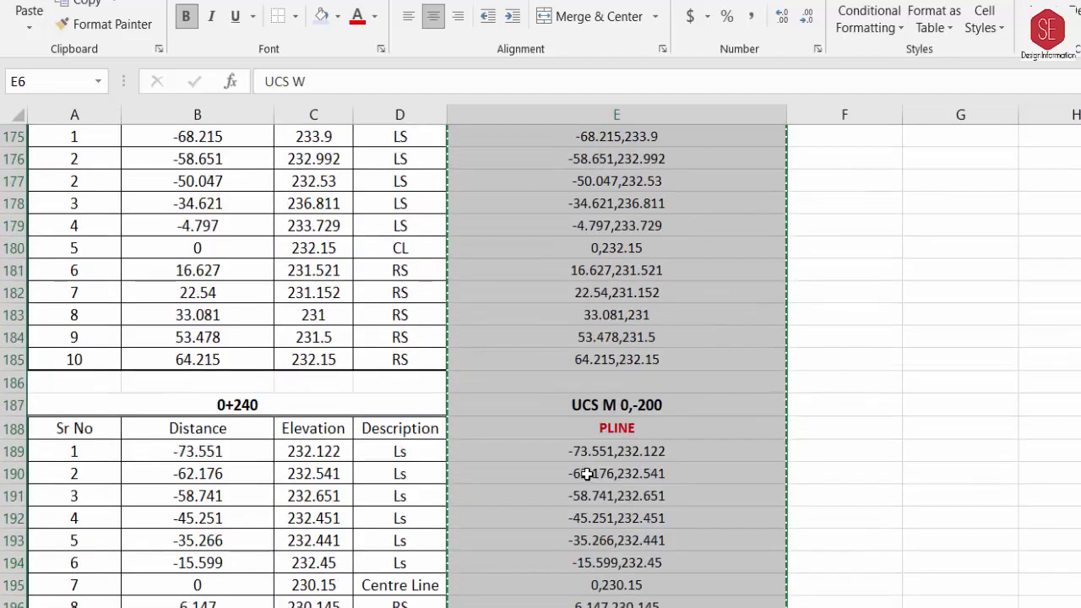
pyautogui.scroll(-4, 541, 423)
pyautogui.scroll(-3, 450, 542)
pyautogui.scroll(9, 314, 410)
pyautogui.click(625, 243)
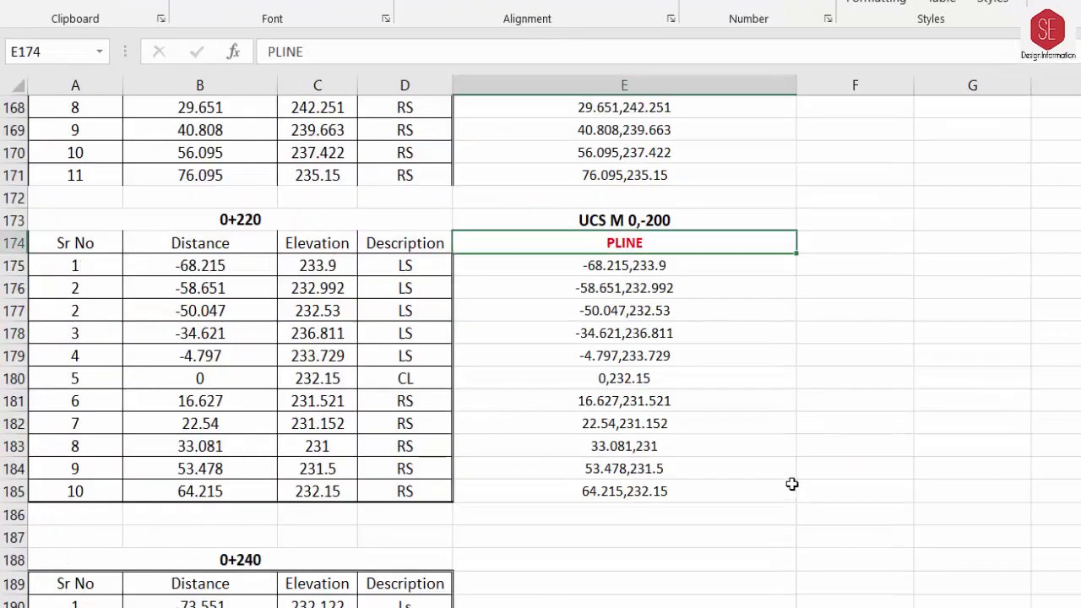
pyautogui.click(598, 222)
pyautogui.click(634, 237)
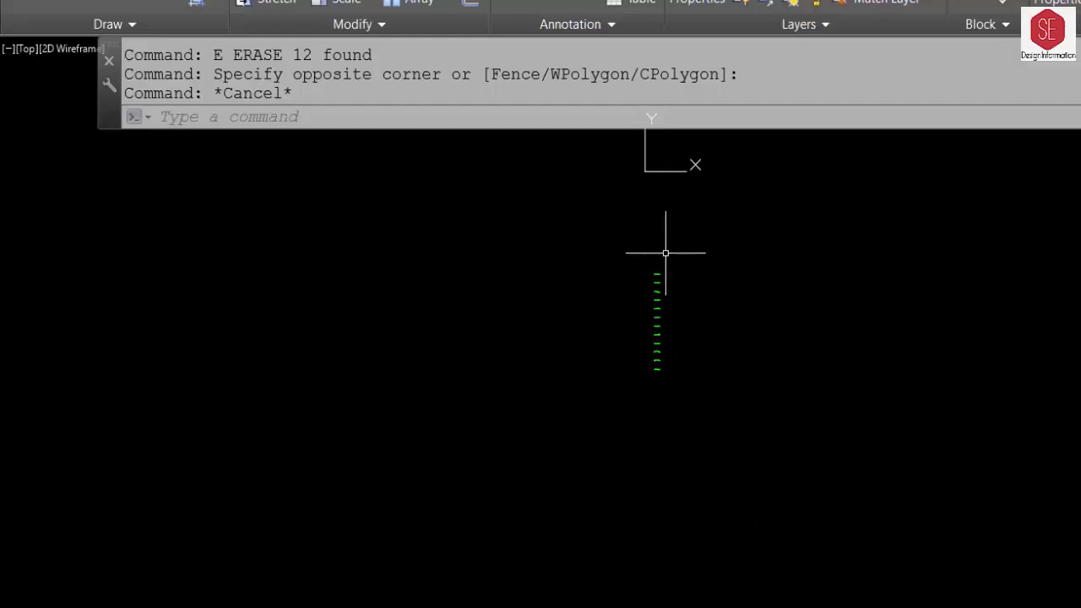
pyautogui.scroll(4, 659, 287)
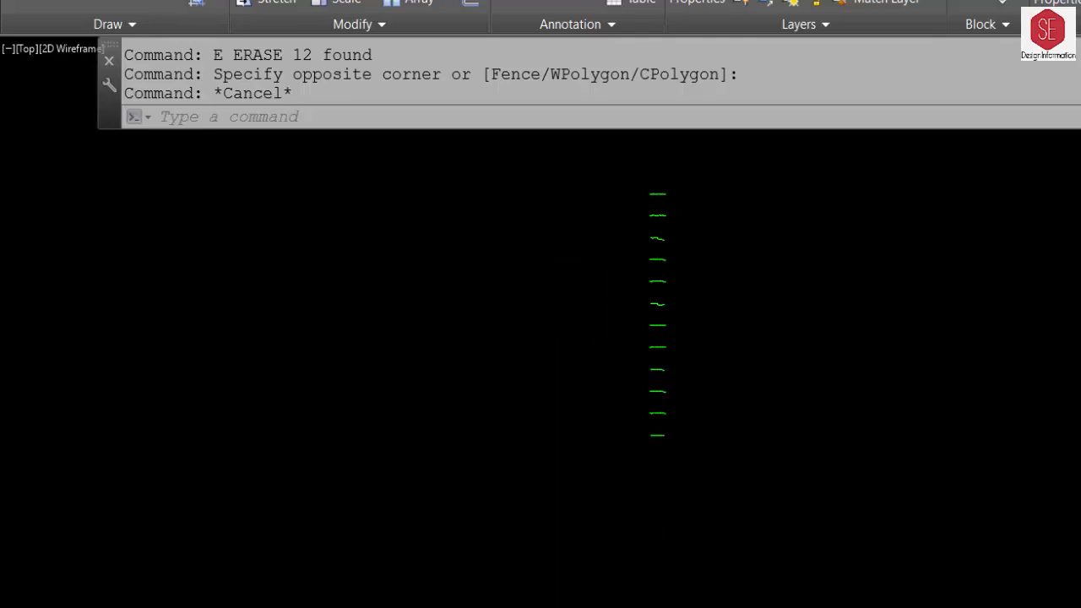
# Step: Return to Excel and select the 0+220 section's UCS M 0,-200 command in E173
pyautogui.hotkey('alt', 'Tab')
pyautogui.click(649, 217)
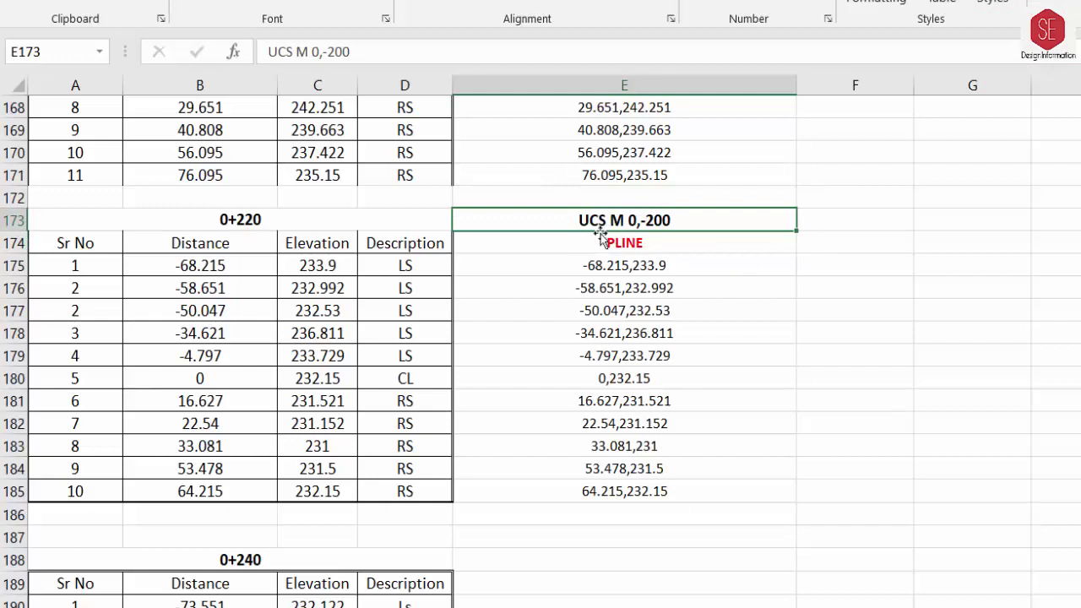
# Step: Enter UCS W in E187 and UCS M -300,-200 in E188 above the 0+240 table
pyautogui.click(341, 543)
pyautogui.click(541, 536)
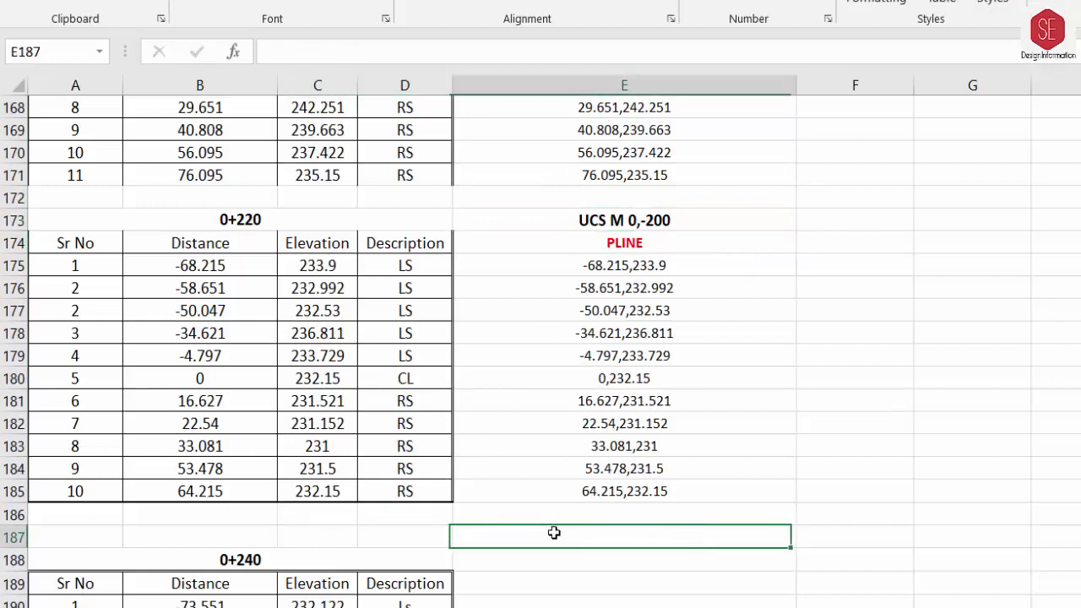
pyautogui.scroll(-1, 854, 523)
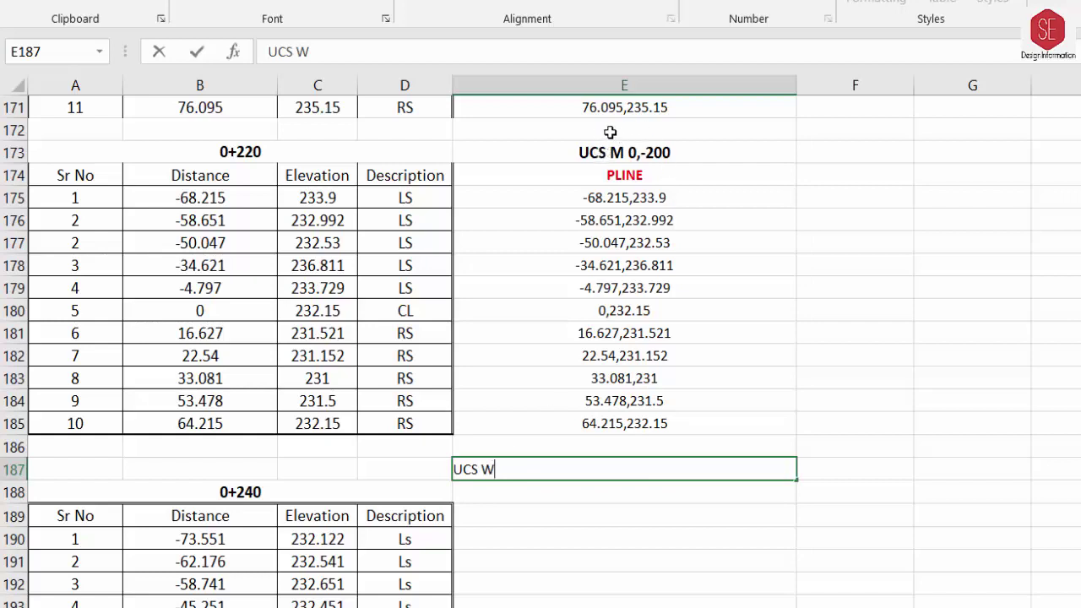
pyautogui.press('Return')
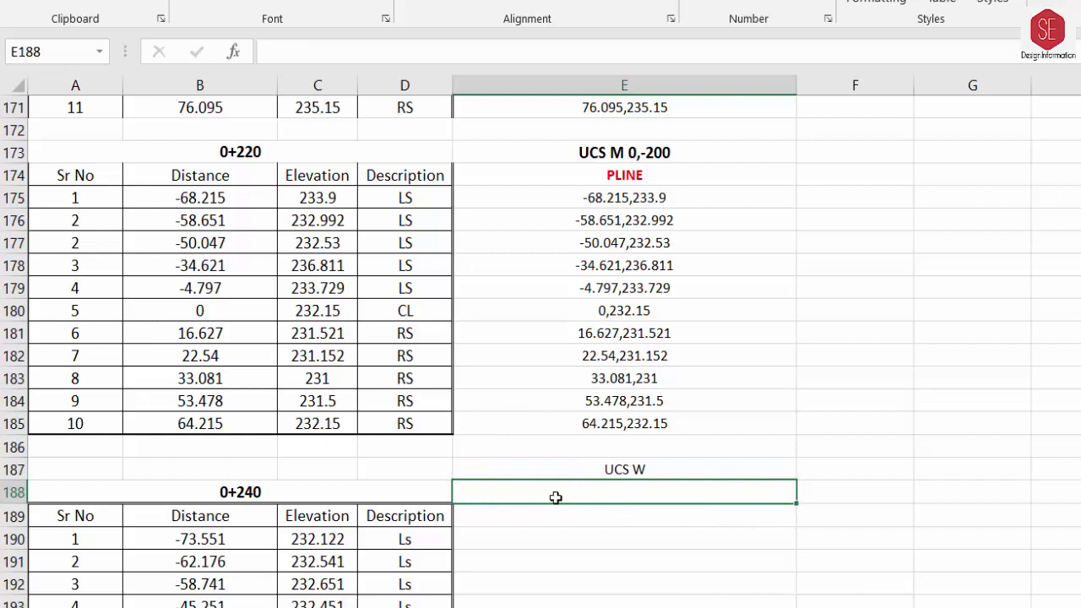
pyautogui.write('UCS M -300')
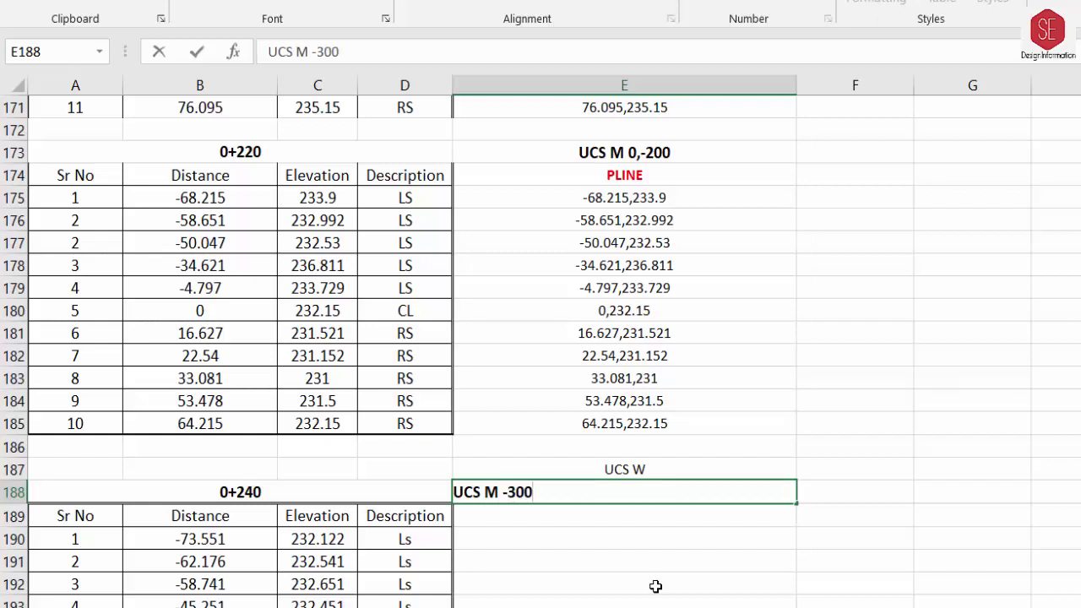
pyautogui.write(',-200')
pyautogui.press('Return')
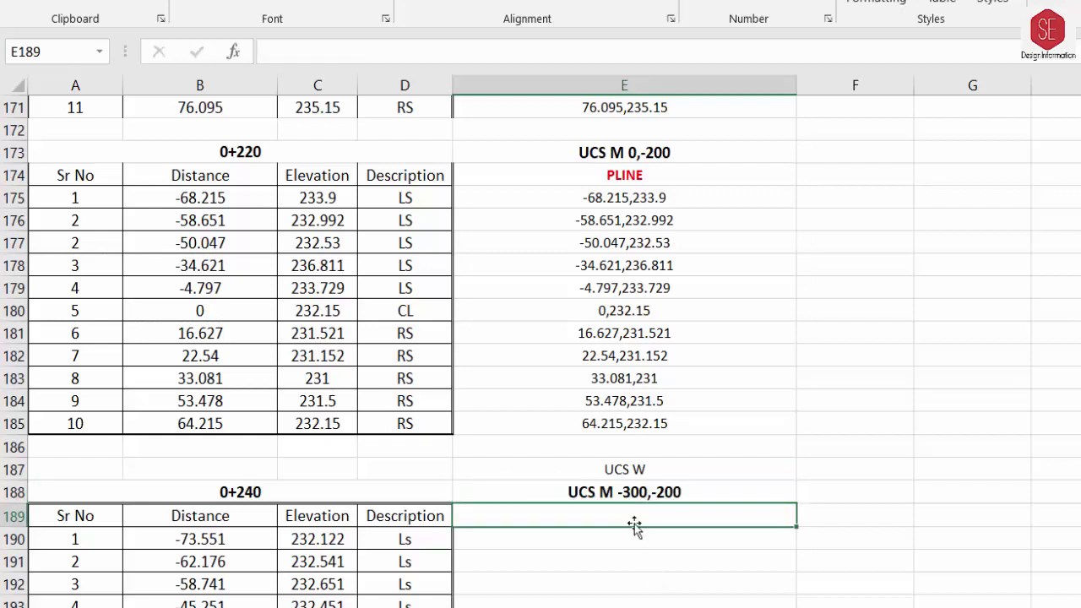
# Step: Compare the new UCS M -300,-200 entry against UCS W and the 0+220 UCS M 0,-200 command
pyautogui.click(629, 487)
pyautogui.click(639, 469)
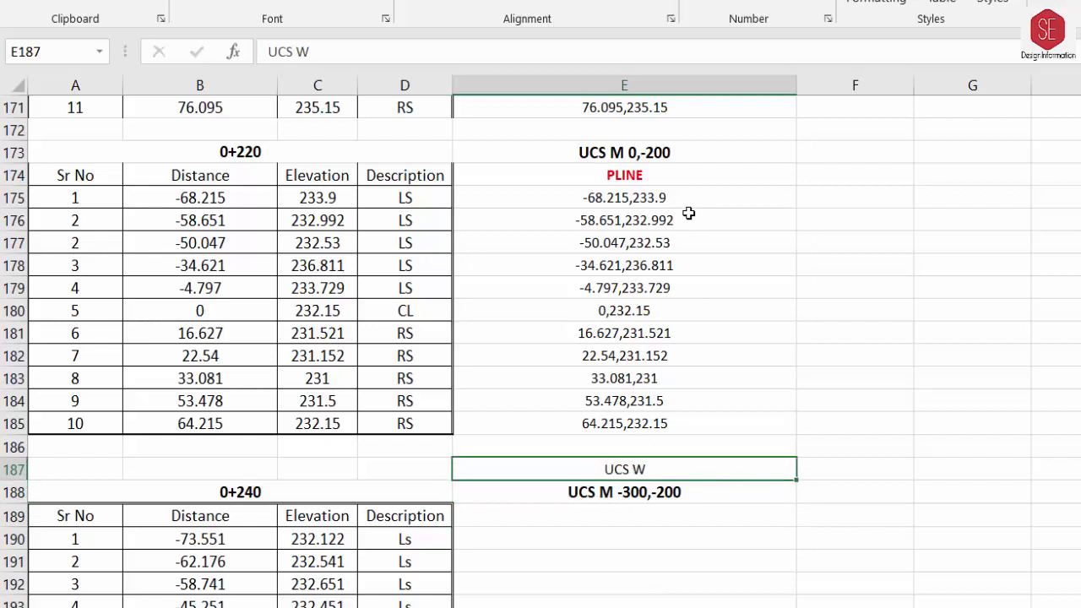
pyautogui.click(632, 157)
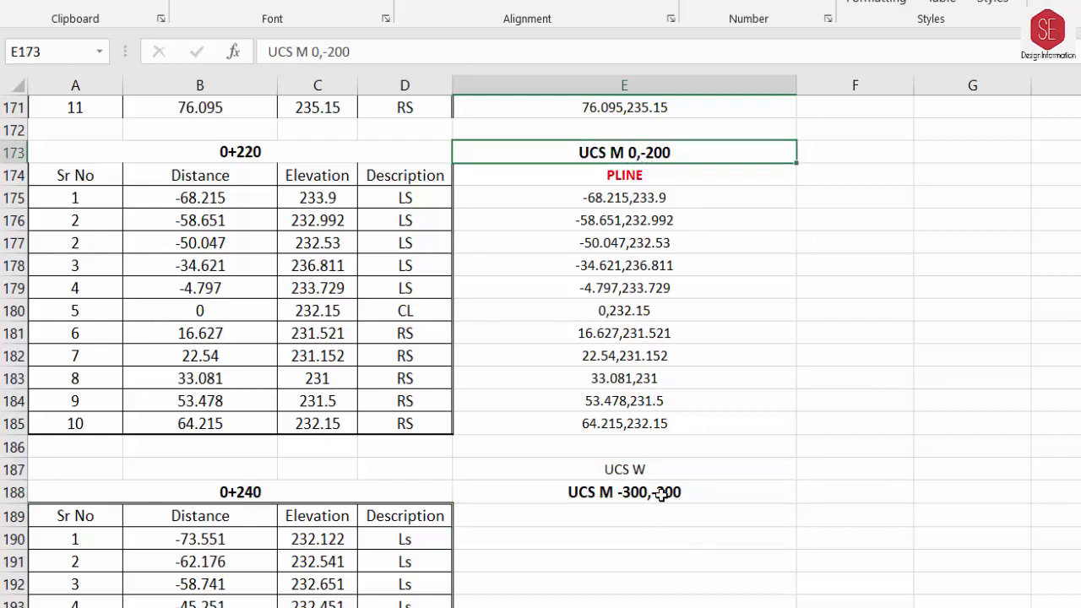
pyautogui.click(583, 497)
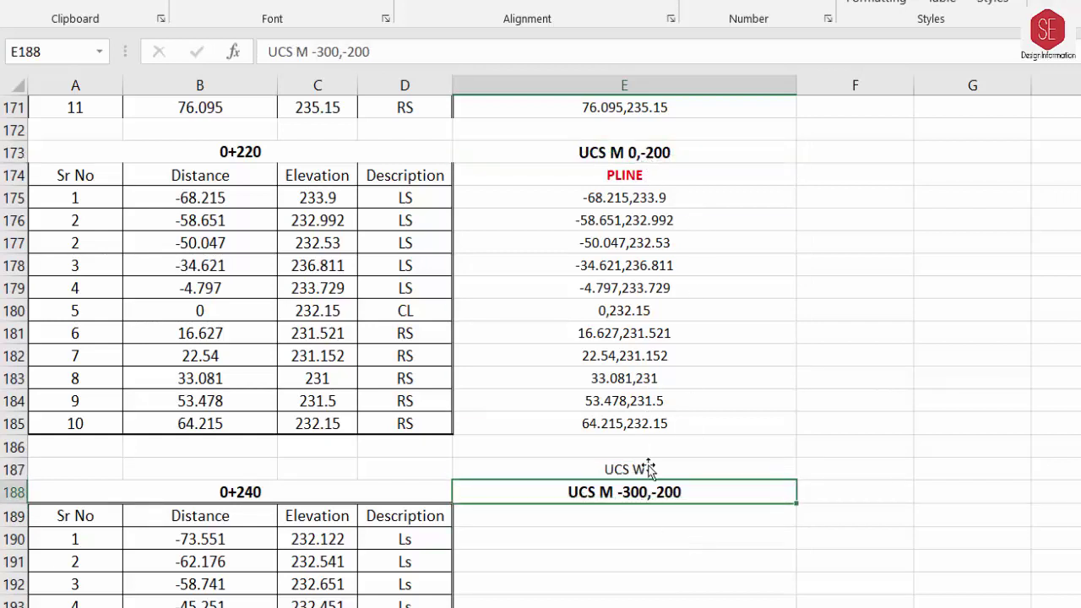
# Step: Copy the PLINE label and first two coordinates and paste them into E189:E191
pyautogui.moveTo(632, 182); pyautogui.dragTo(628, 222)
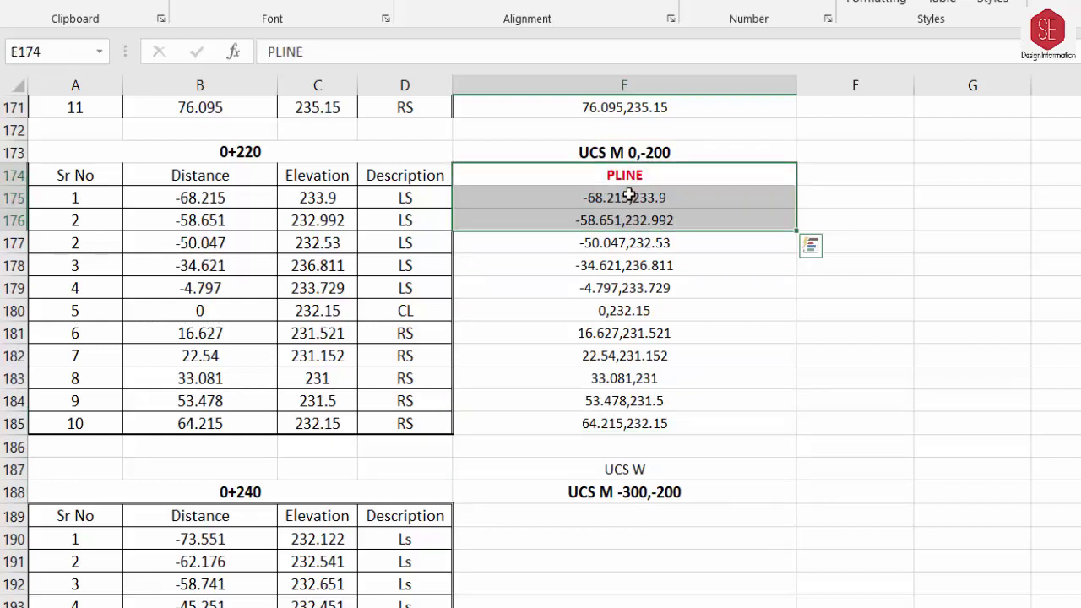
pyautogui.rightClick(632, 173)
pyautogui.click(667, 211)
pyautogui.moveTo(620, 494); pyautogui.dragTo(620, 509)
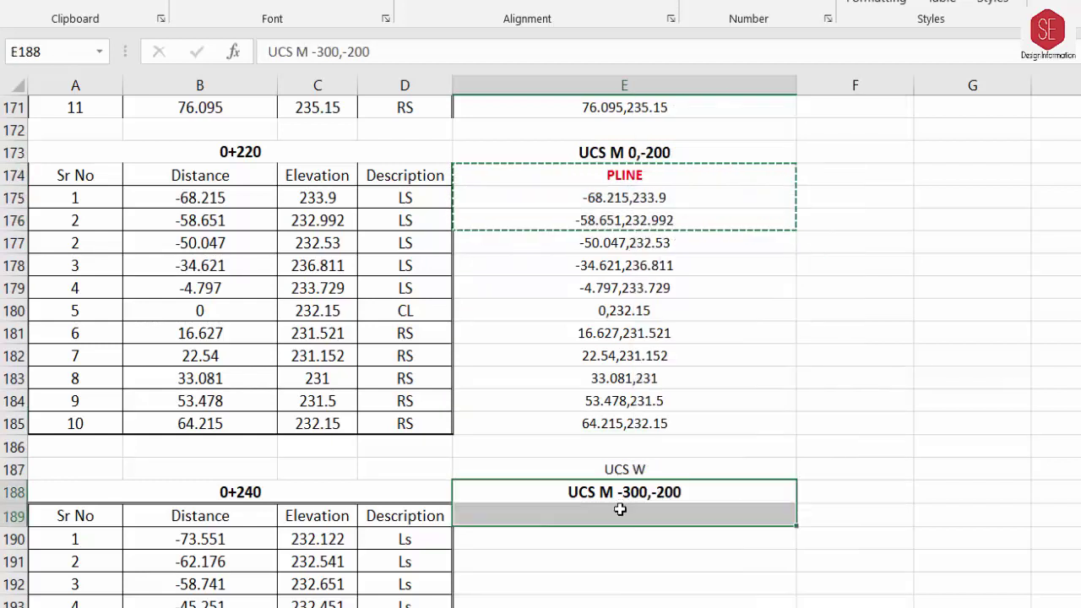
pyautogui.rightClick(620, 510)
pyautogui.press('Escape')
pyautogui.click(618, 512)
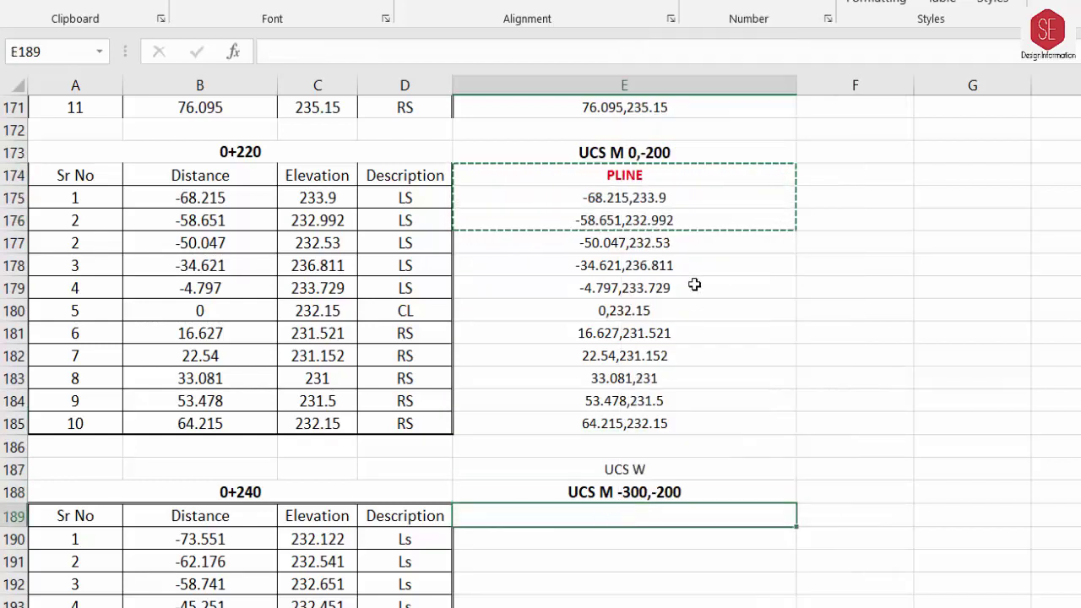
pyautogui.rightClick(594, 508)
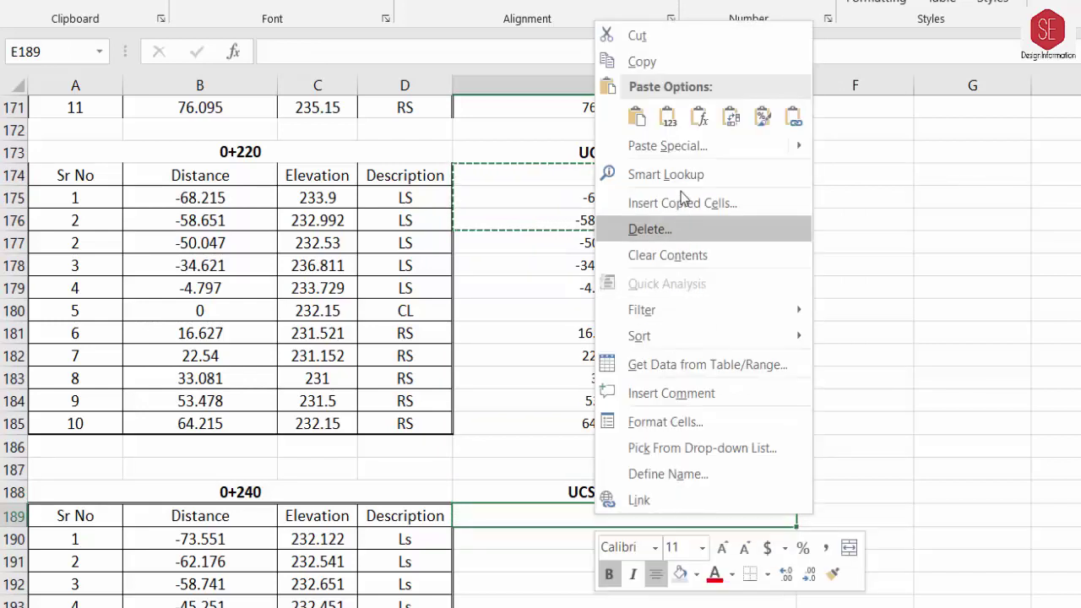
pyautogui.click(635, 113)
# Step: Check E190 reads -73.551,232.122 and fill the coordinate formula down the 0+240 rows
pyautogui.click(595, 543)
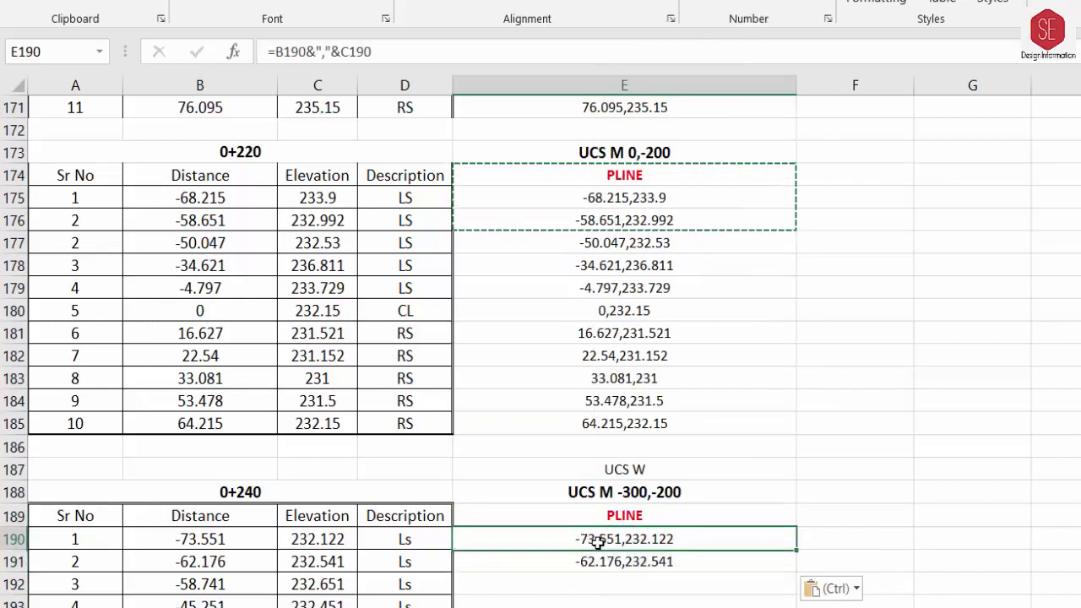
pyautogui.press('F2')
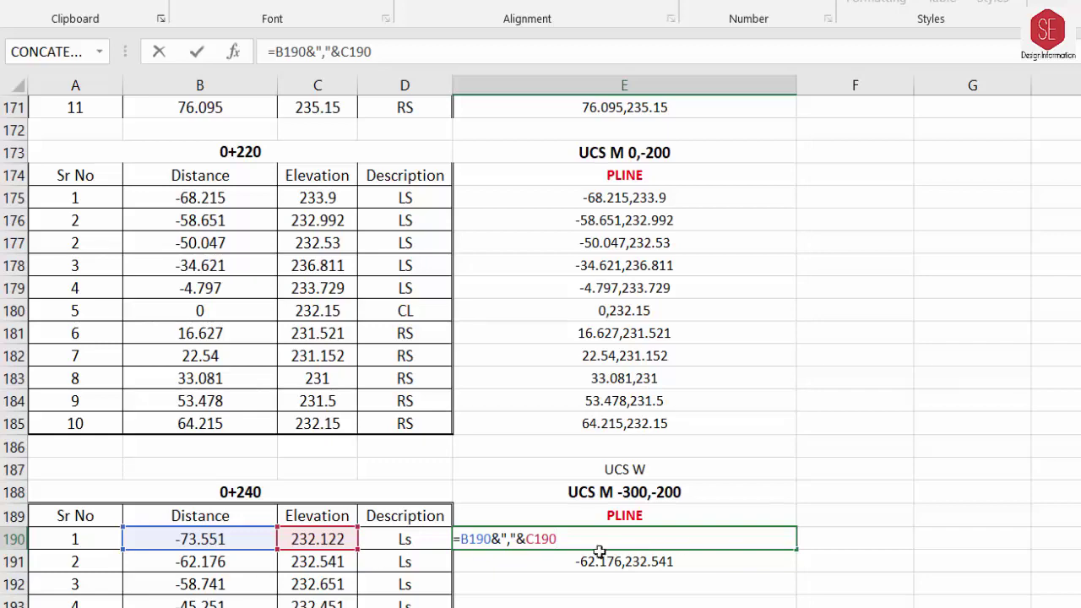
pyautogui.scroll(-2, 784, 473)
pyautogui.press('Return')
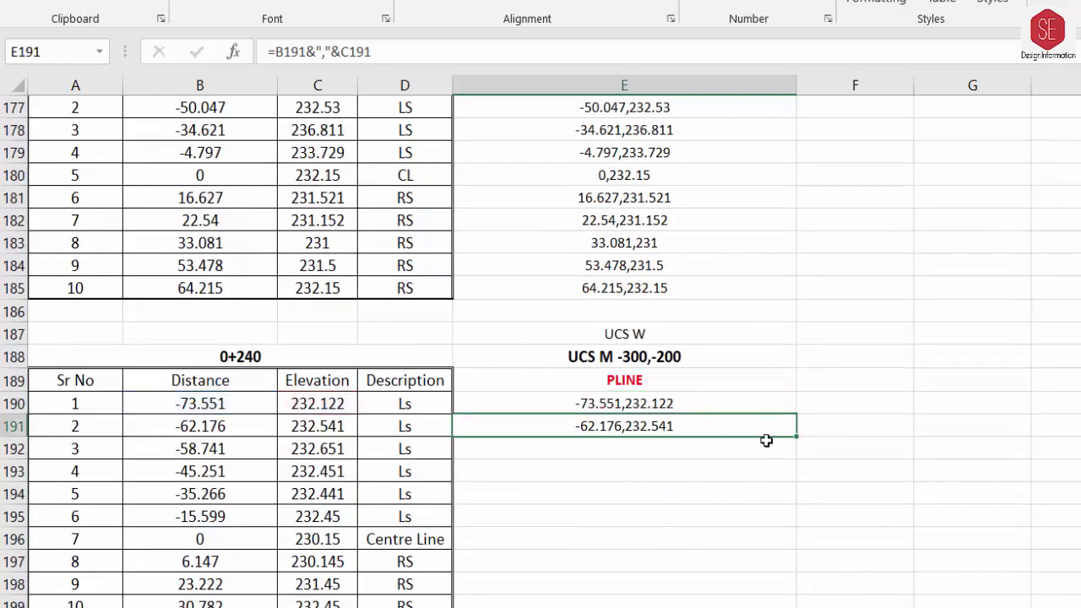
pyautogui.moveTo(795, 438); pyautogui.dragTo(652, 435)
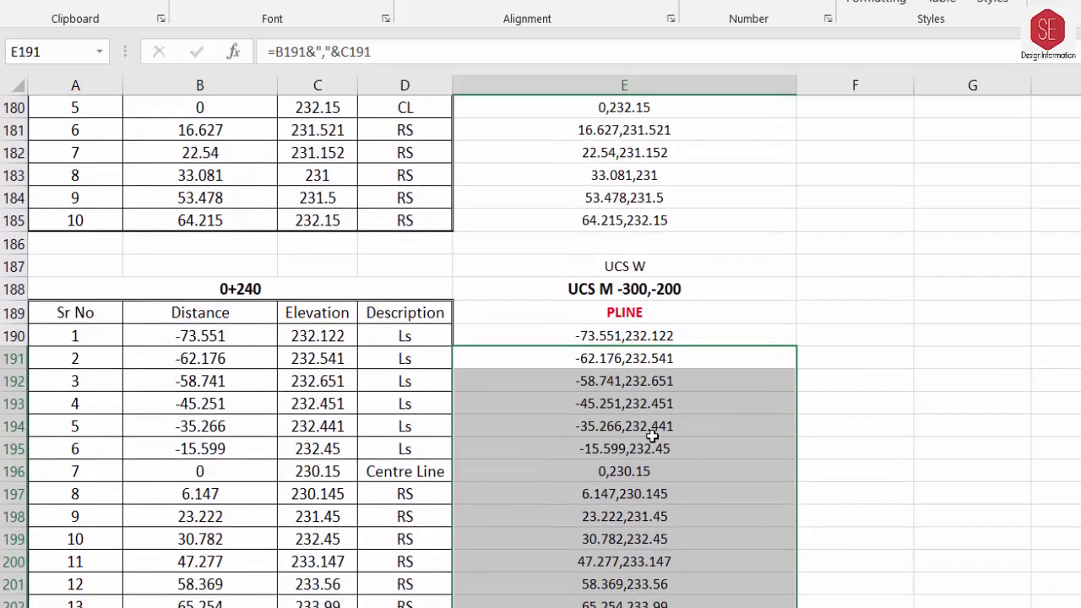
# Step: Copy the 0+240 five-line command block E187:E191
pyautogui.click(650, 268)
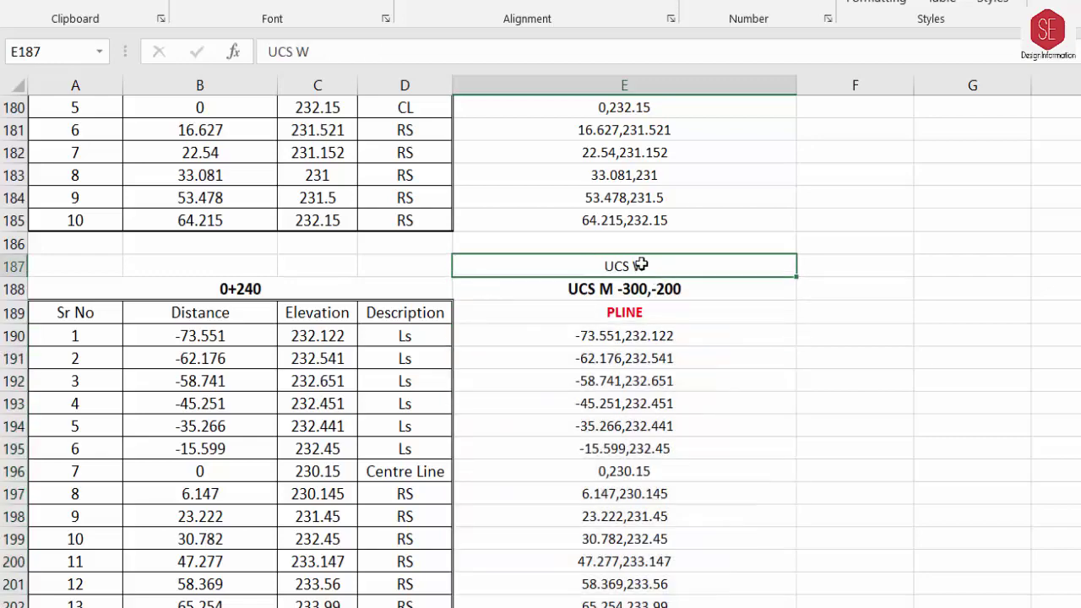
pyautogui.moveTo(646, 265); pyautogui.dragTo(647, 366)
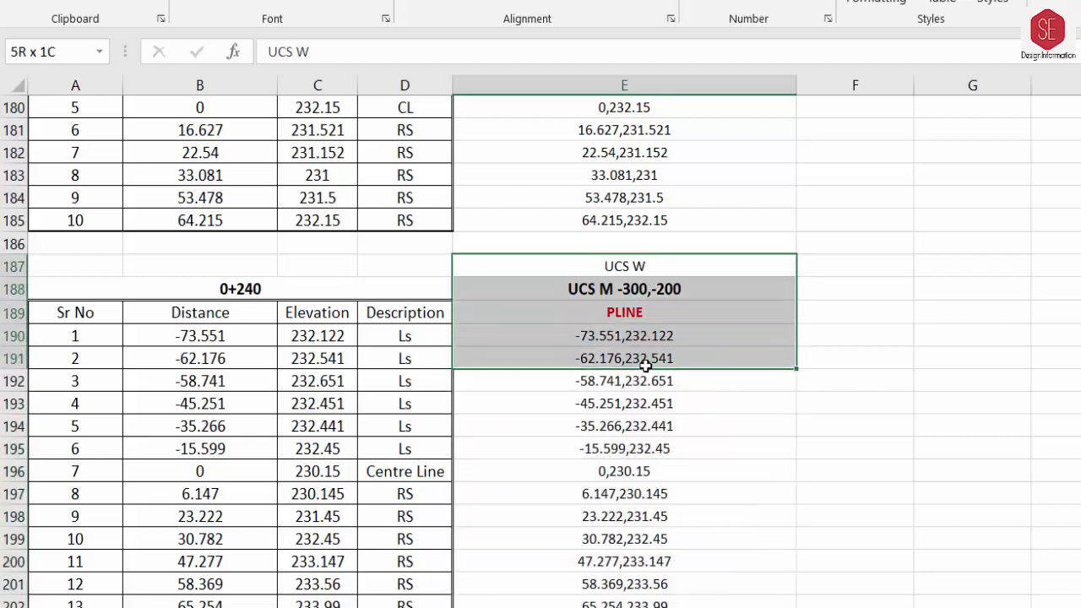
pyautogui.rightClick(644, 270)
pyautogui.click(651, 282)
pyautogui.scroll(-4, 620, 310)
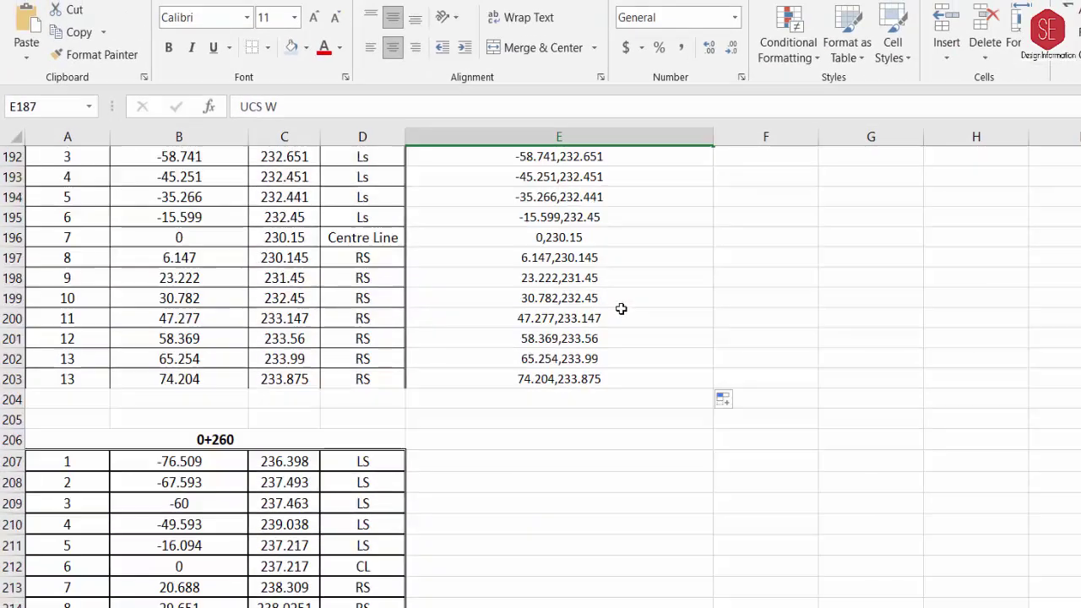
# Step: Paste the command block at E205, change it to UCS M -300,-400, and fill coordinates down the 0+260 rows
pyautogui.click(517, 417)
pyautogui.rightClick(551, 415)
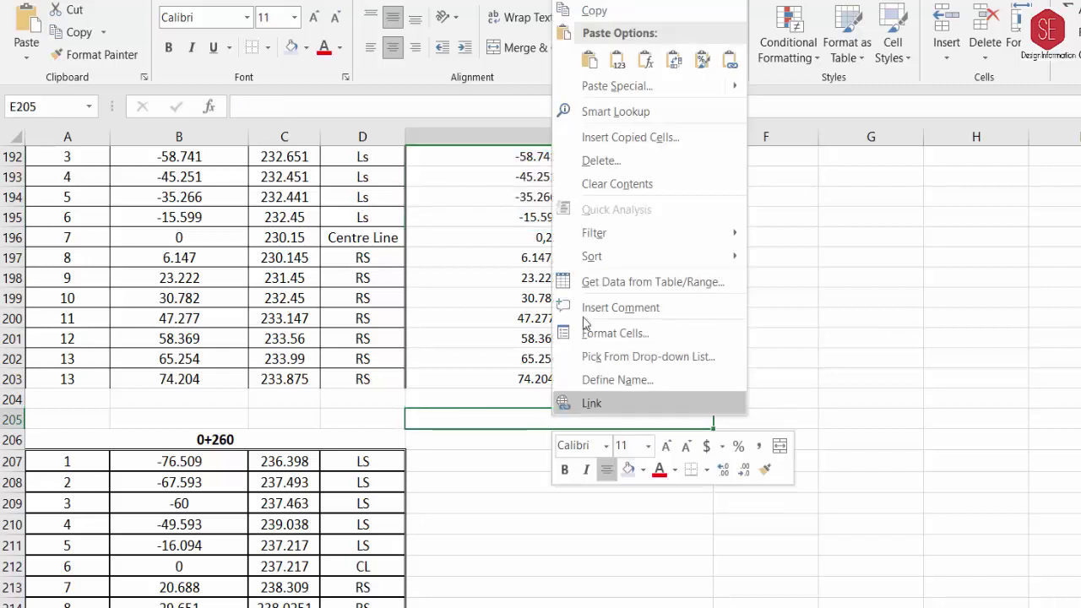
pyautogui.click(583, 59)
pyautogui.click(563, 399)
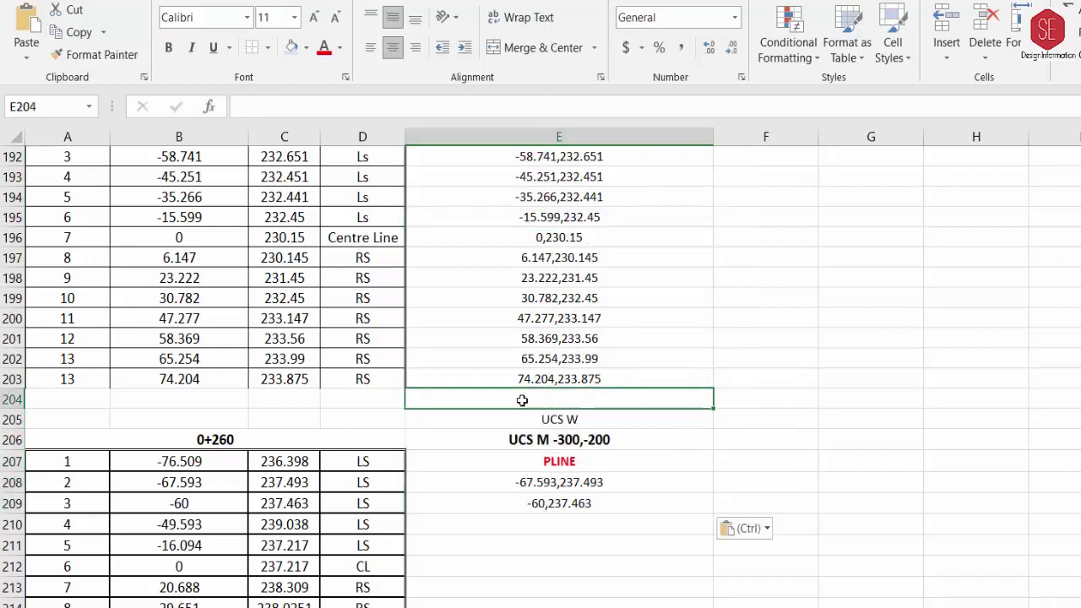
pyautogui.click(545, 437)
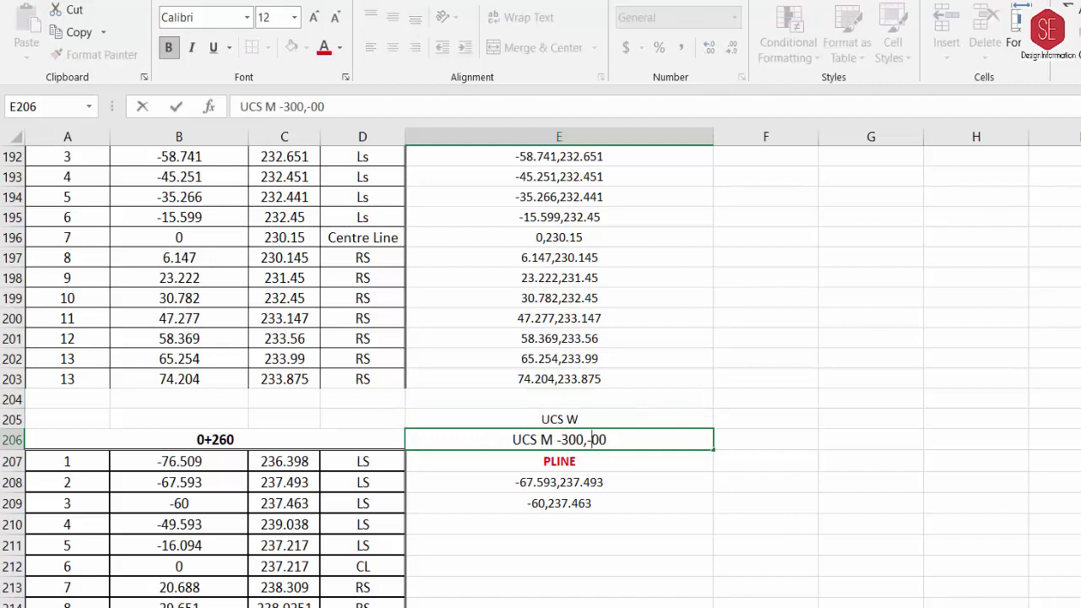
pyautogui.write('4')
pyautogui.press('Return')
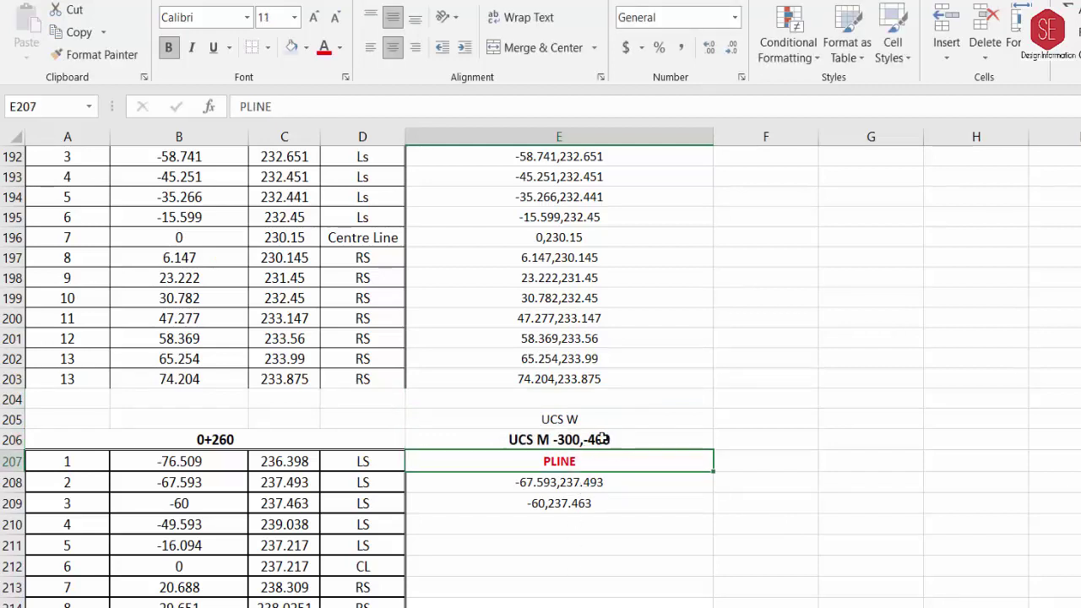
pyautogui.click(597, 439)
pyautogui.click(584, 507)
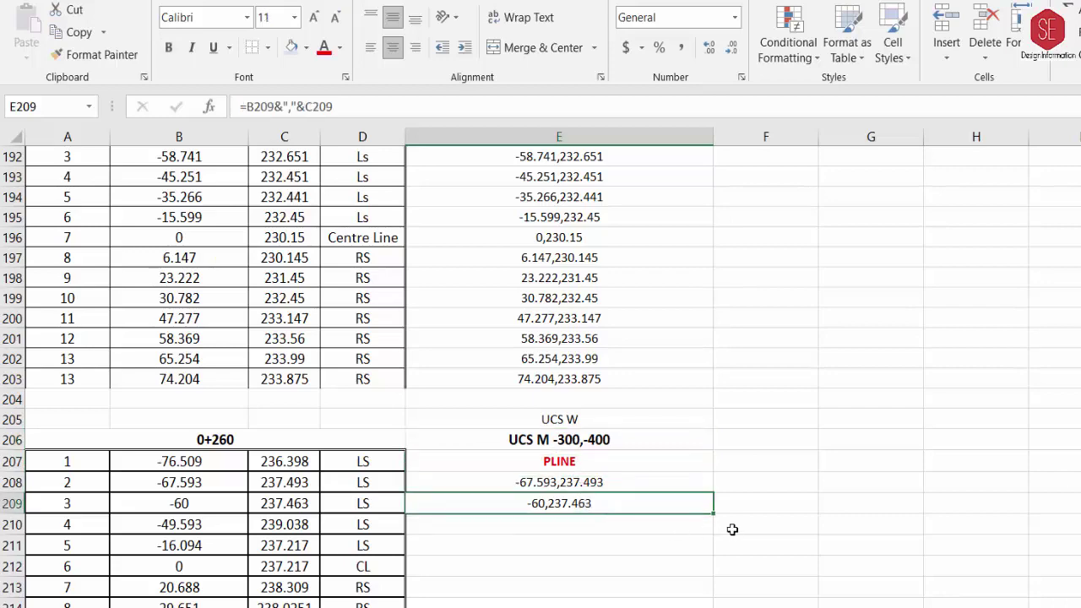
pyautogui.doubleClick(712, 515)
pyautogui.scroll(-3, 615, 468)
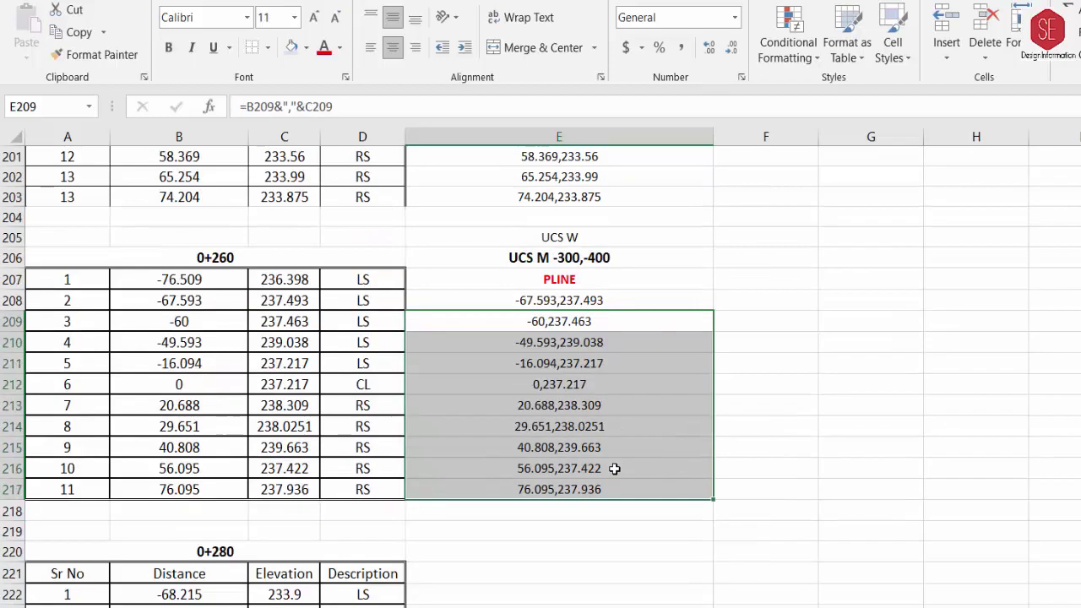
# Step: Copy the 0+260 block to E219, set UCS M -300,-600, and fill coordinates down the 0+280 rows
pyautogui.moveTo(595, 238); pyautogui.dragTo(597, 321)
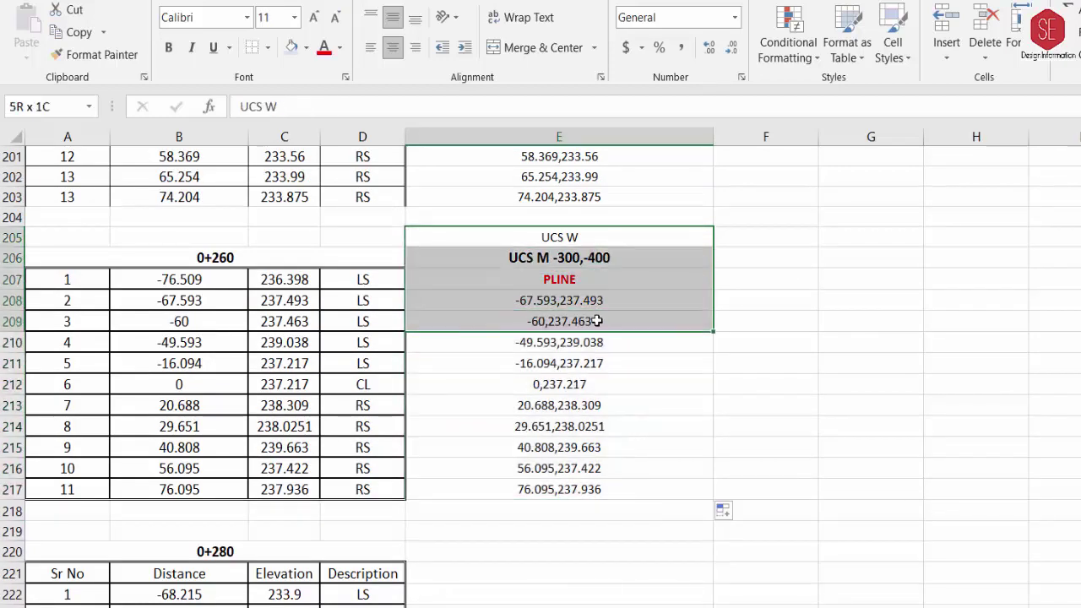
pyautogui.rightClick(596, 303)
pyautogui.click(639, 297)
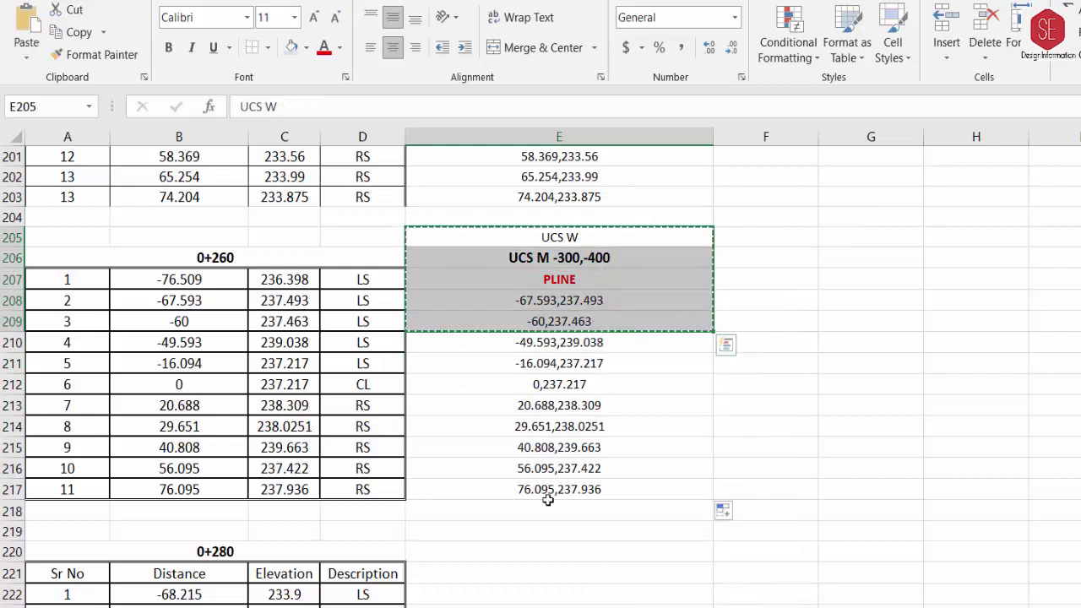
pyautogui.click(524, 532)
pyautogui.rightClick(523, 532)
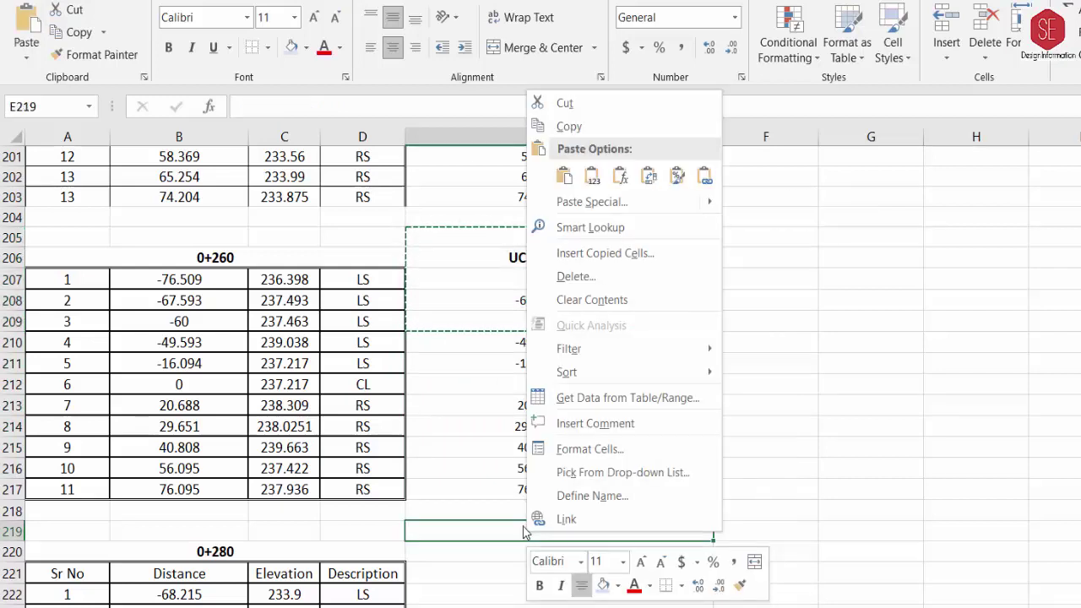
pyautogui.click(561, 179)
pyautogui.press('Return')
pyautogui.doubleClick(591, 550)
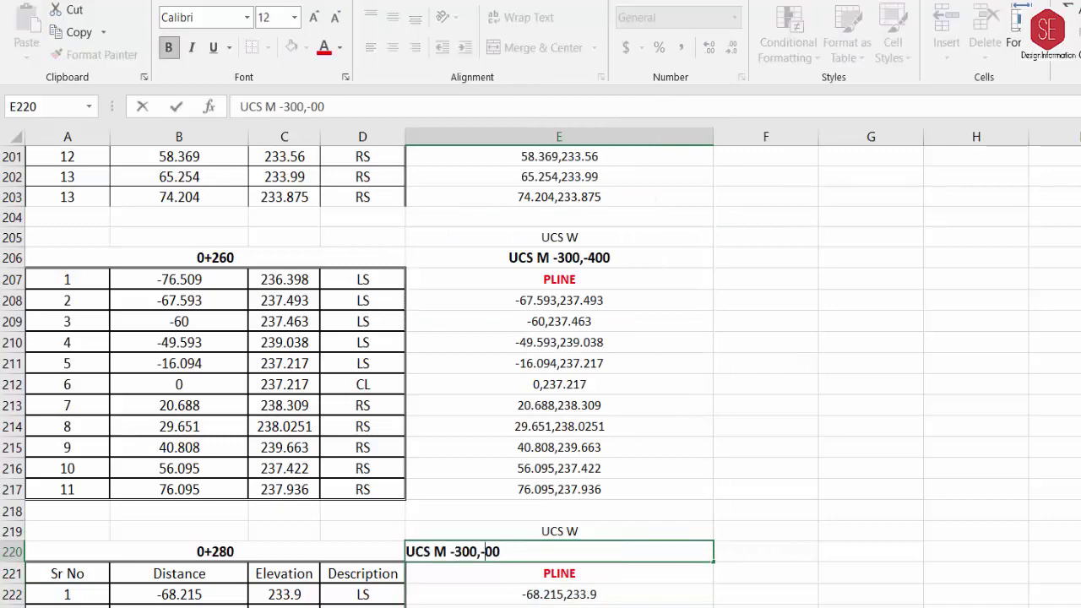
pyautogui.write('6')
pyautogui.press('Return')
pyautogui.scroll(-3, 591, 552)
pyautogui.click(586, 432)
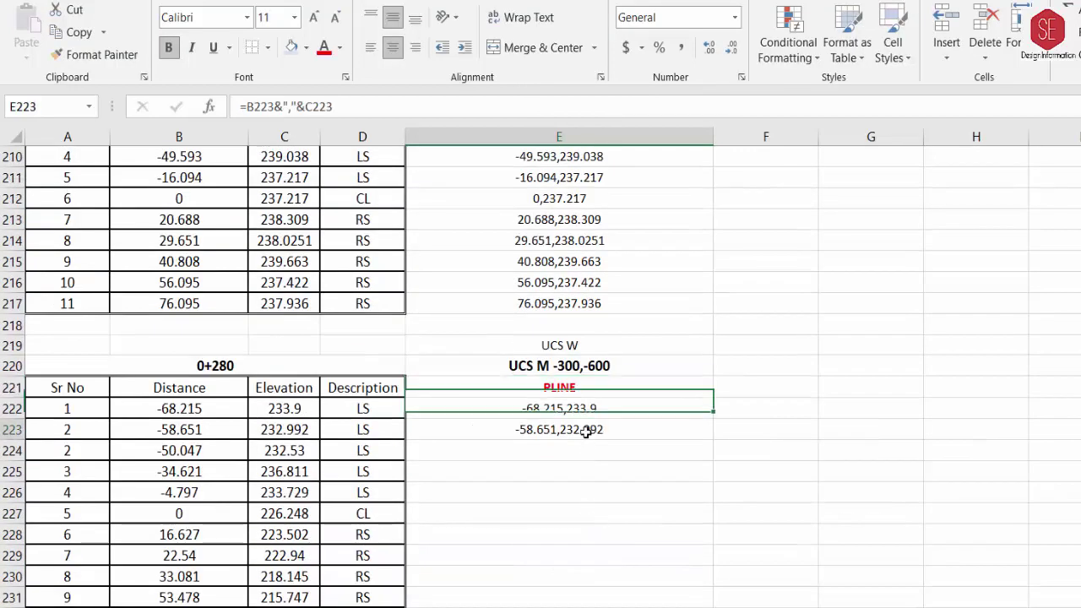
pyautogui.doubleClick(714, 440)
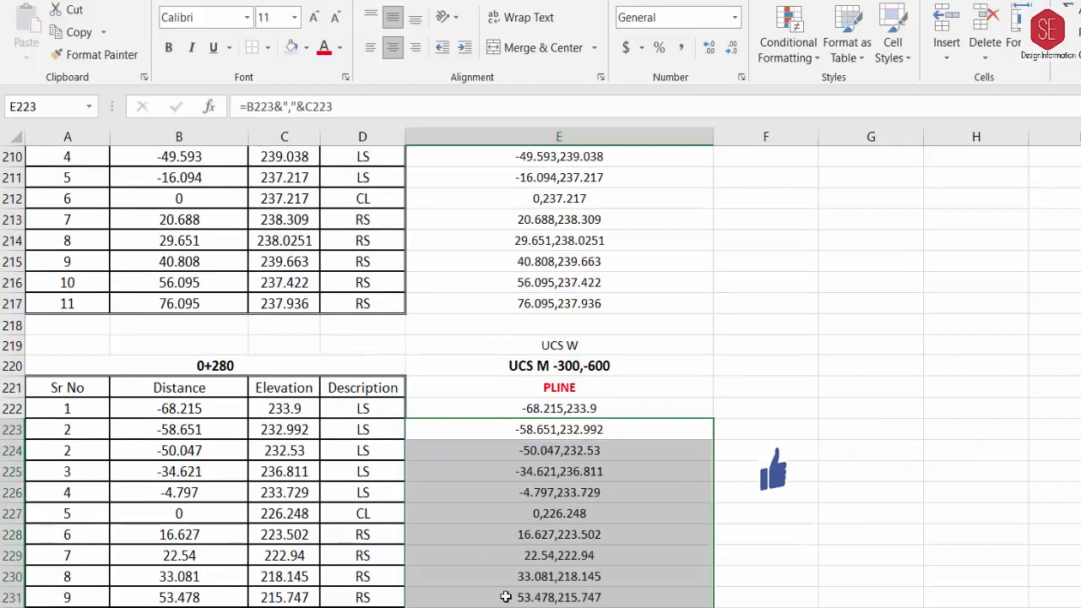
# Step: Copy the 0+280 block to E234, set UCS M -300,-800, and fill coordinates down to row 250
pyautogui.click(569, 347)
pyautogui.moveTo(571, 365); pyautogui.dragTo(599, 429)
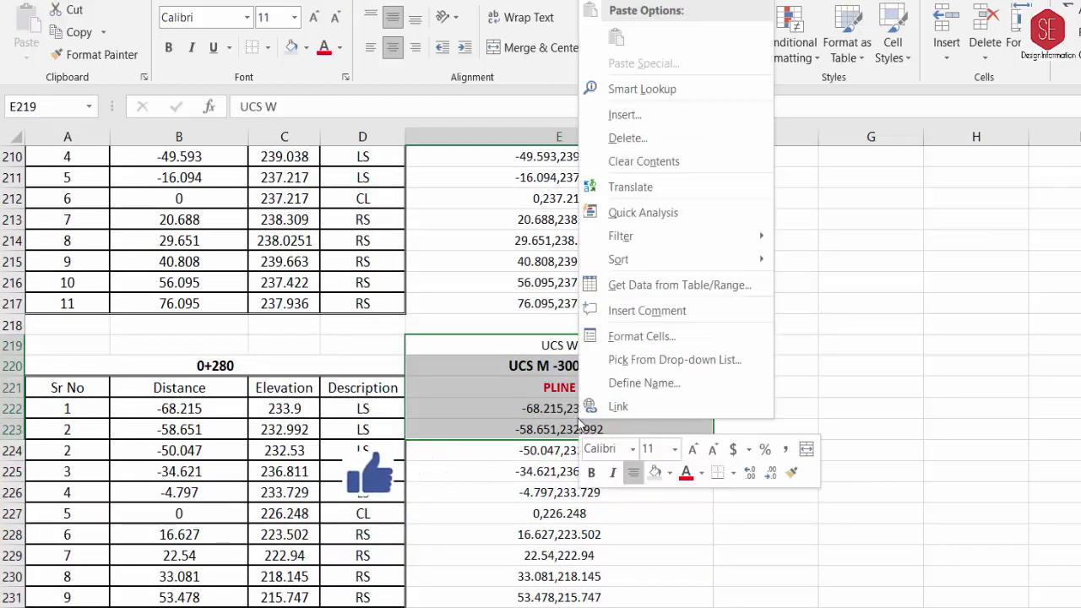
pyautogui.rightClick(581, 429)
pyautogui.hotkey('ctrl', 'c')
pyautogui.scroll(-3, 550, 416)
pyautogui.scroll(-1, 550, 415)
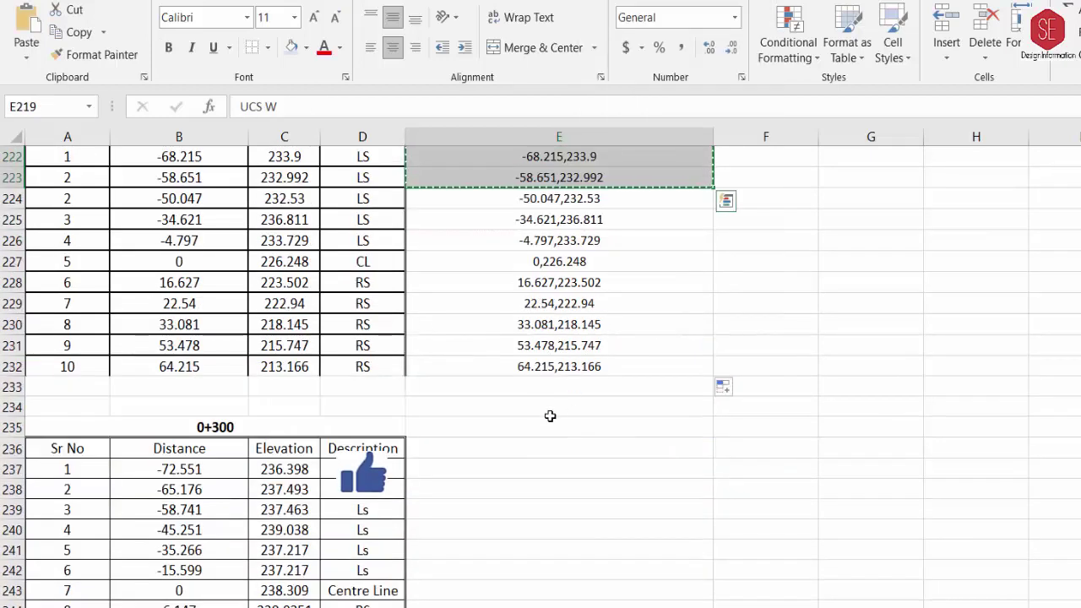
pyautogui.rightClick(542, 405)
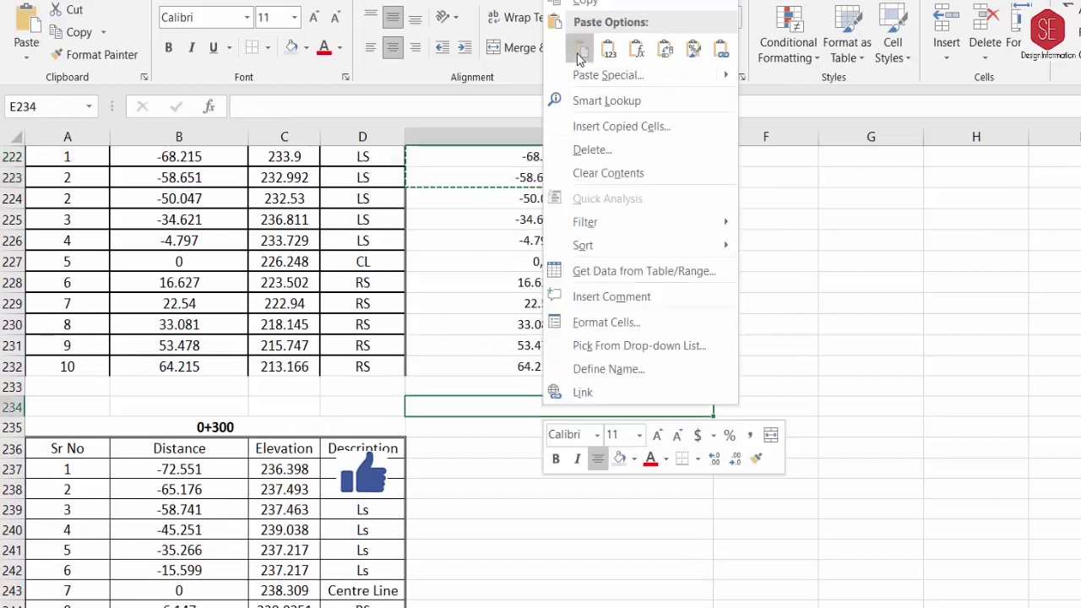
pyautogui.click(576, 48)
pyautogui.doubleClick(608, 426)
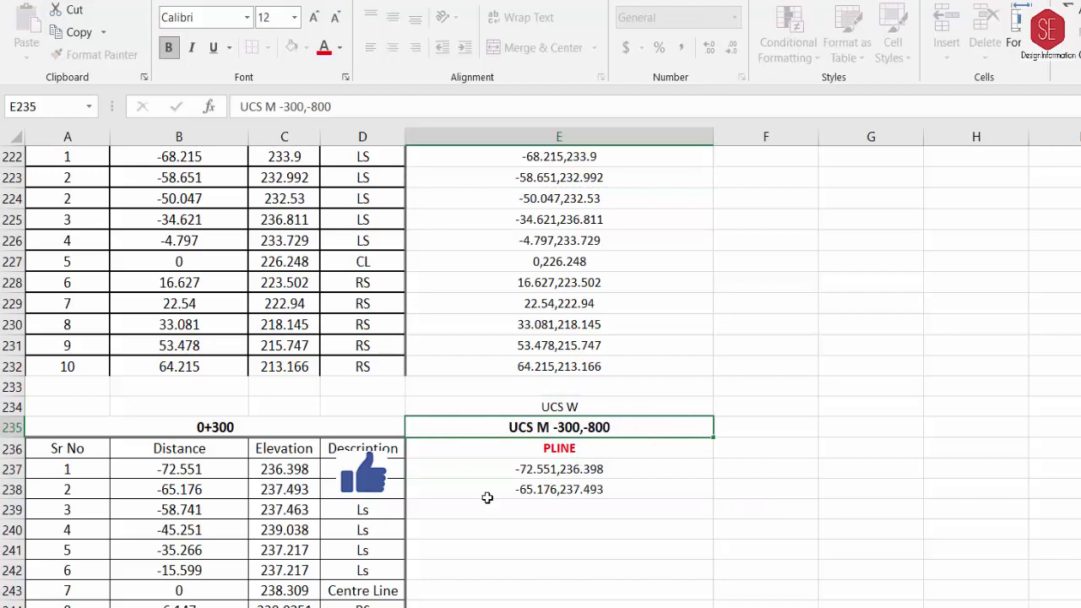
pyautogui.press('Return')
pyautogui.click(564, 494)
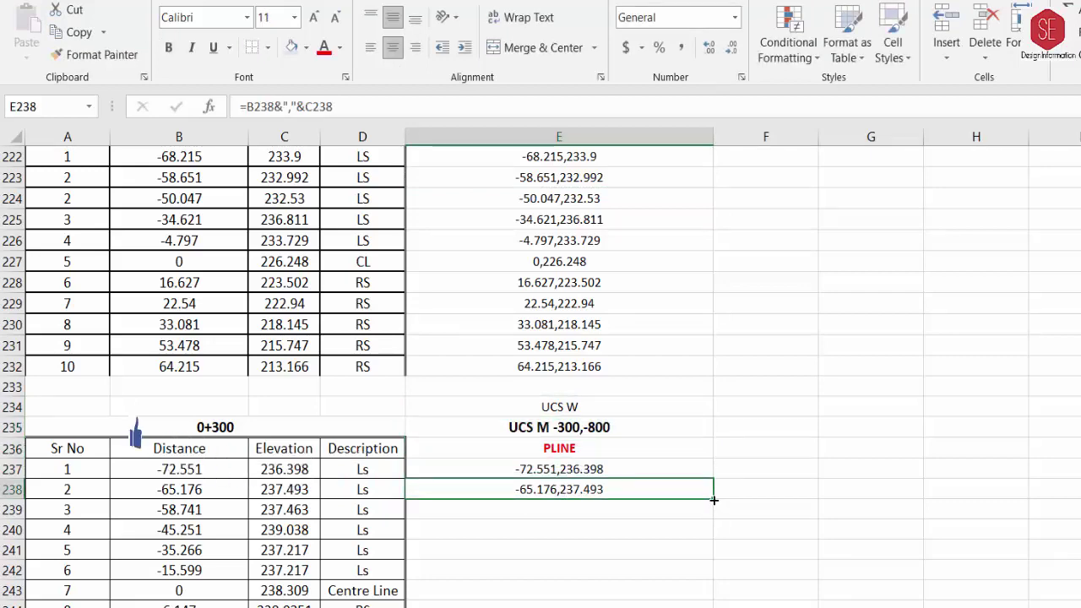
pyautogui.doubleClick(714, 499)
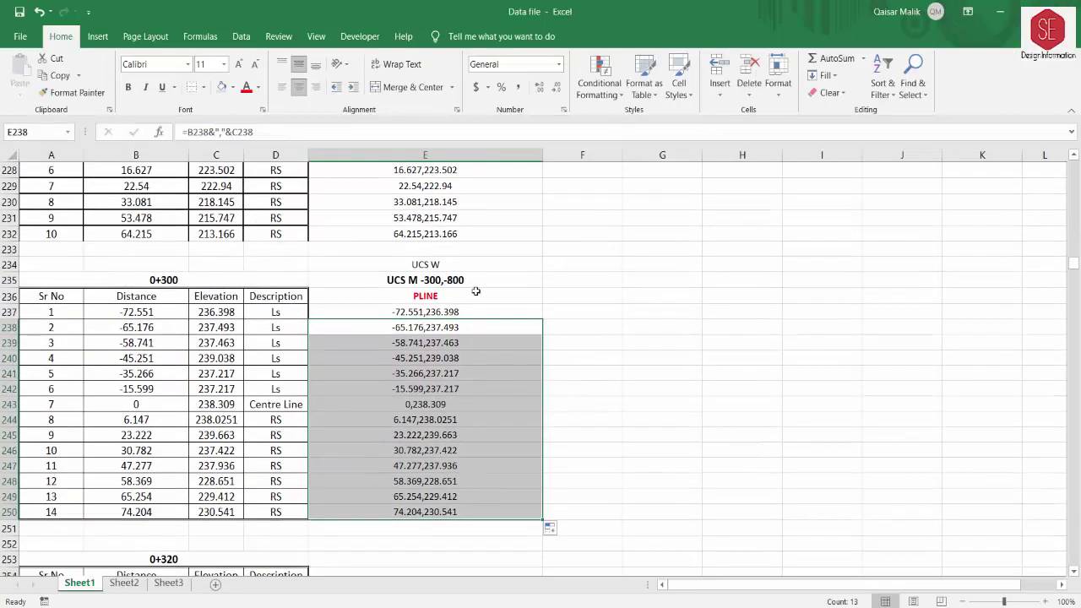
pyautogui.moveTo(425, 327); pyautogui.dragTo(473, 265)
# Step: Paste the 0+300 command block into E252 and change its UCS M offset to -1000
pyautogui.rightClick(448, 246)
pyautogui.click(473, 279)
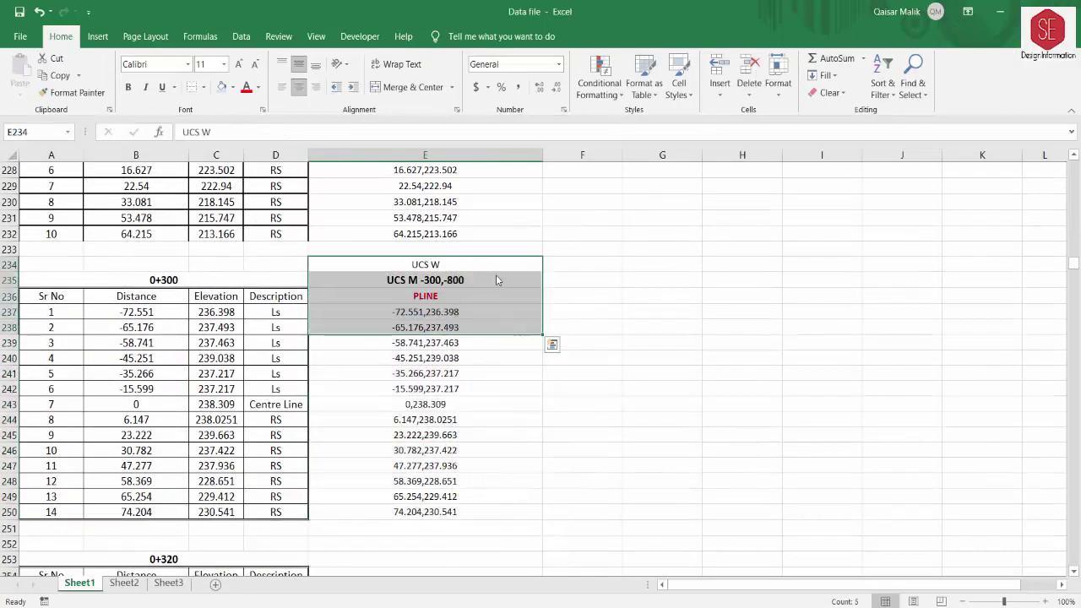
pyautogui.scroll(-2, 405, 476)
pyautogui.rightClick(411, 451)
pyautogui.click(438, 179)
pyautogui.doubleClick(374, 464)
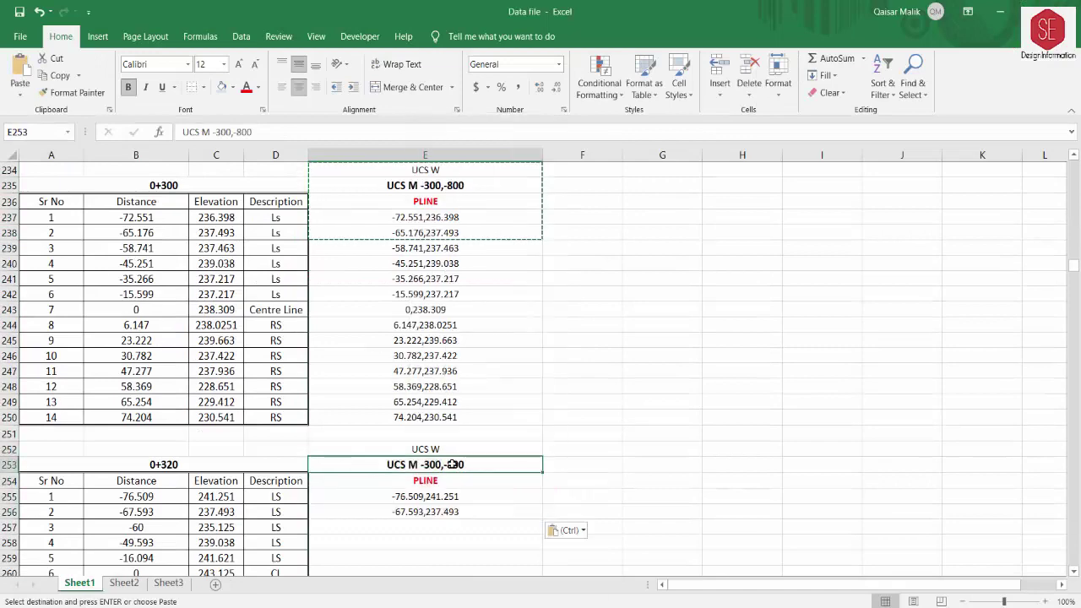
pyautogui.write('1000')
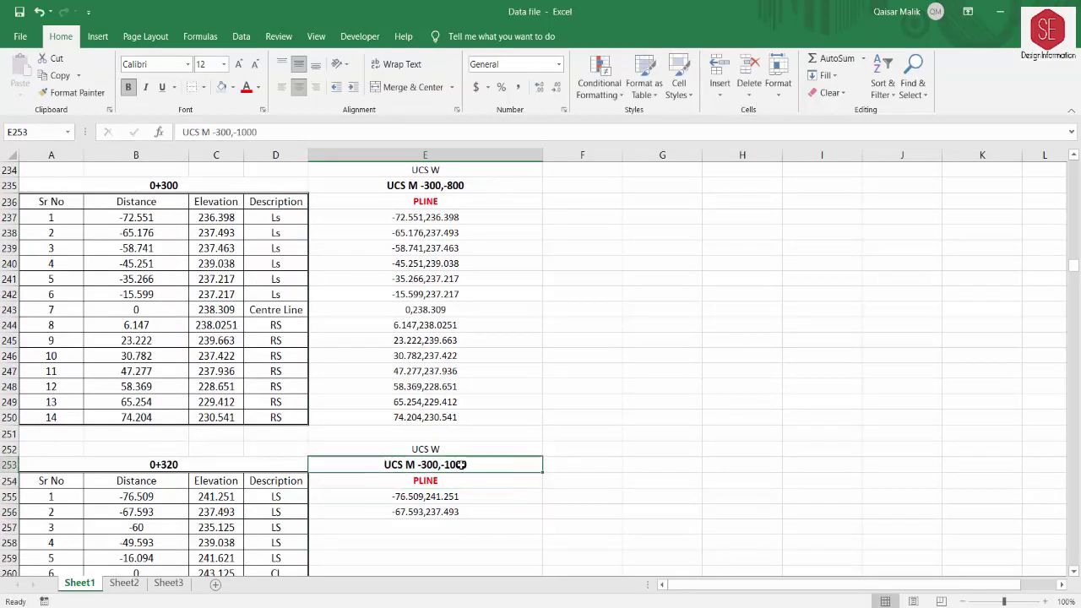
pyautogui.click(460, 186)
# Step: Fill the 0+320 coordinate formulas down to row 265
pyautogui.scroll(2, 495, 272)
pyautogui.scroll(6, 466, 269)
pyautogui.scroll(-6, 466, 269)
pyautogui.scroll(-5, 466, 269)
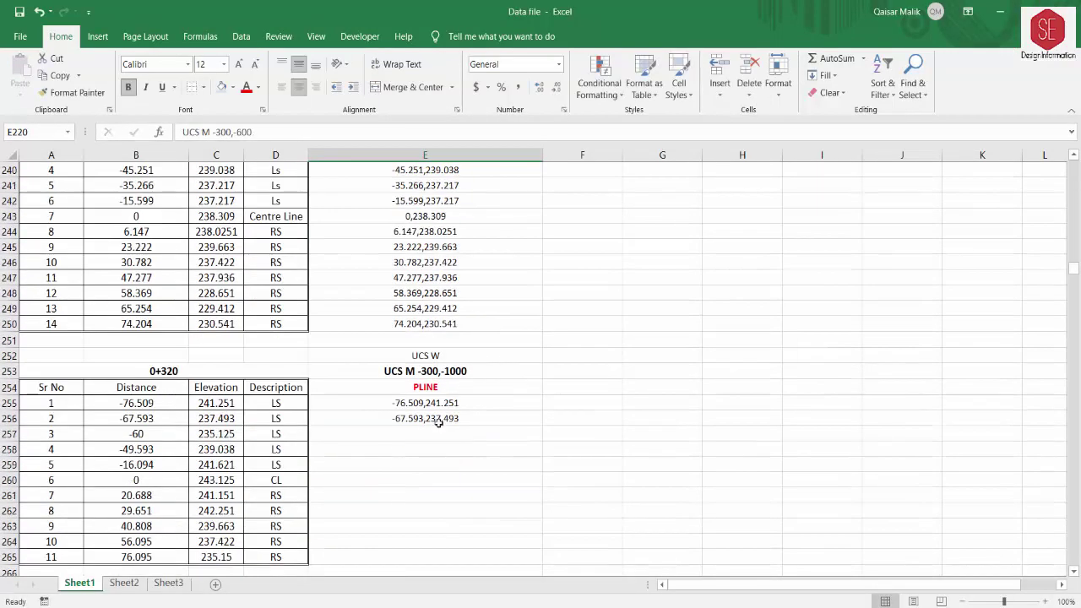
pyautogui.click(439, 372)
pyautogui.doubleClick(544, 379)
# Step: Build section 0+340 at E267 with UCS M offset -1200 and coordinates through row 280
pyautogui.moveTo(439, 309); pyautogui.dragTo(447, 372)
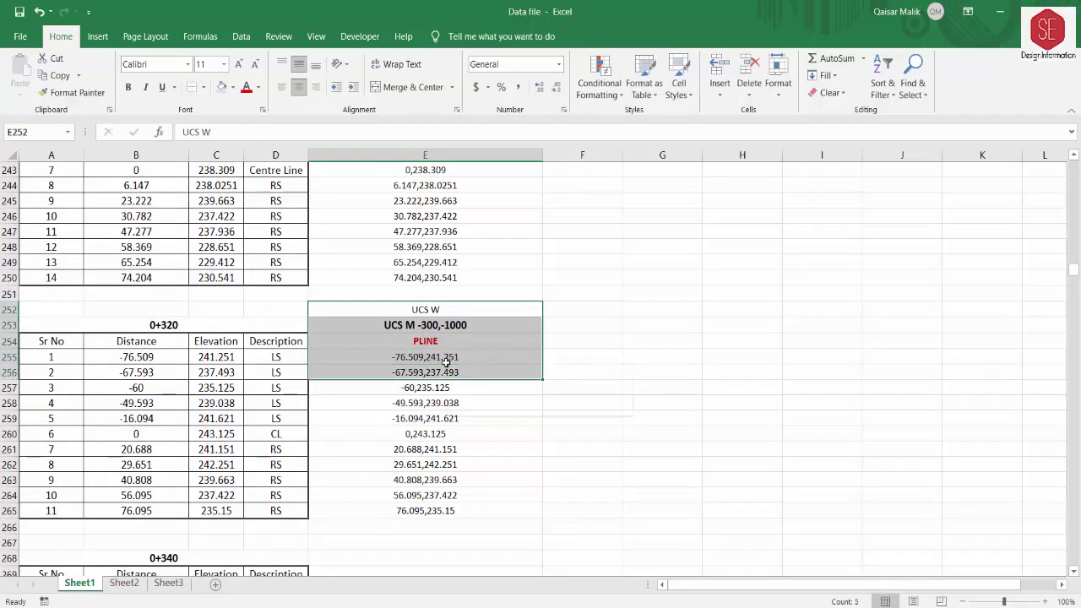
pyautogui.rightClick(447, 372)
pyautogui.click(473, 34)
pyautogui.scroll(-3, 414, 399)
pyautogui.rightClick(414, 401)
pyautogui.click(451, 129)
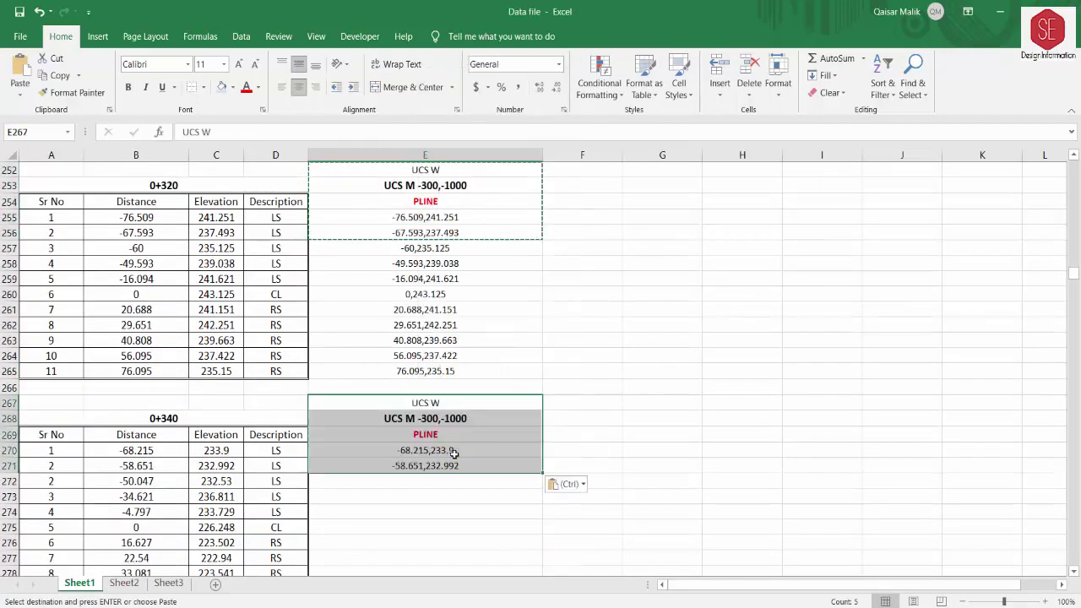
pyautogui.doubleClick(382, 418)
pyautogui.write('2')
pyautogui.press('Return')
pyautogui.scroll(-2, 446, 434)
pyautogui.click(439, 373)
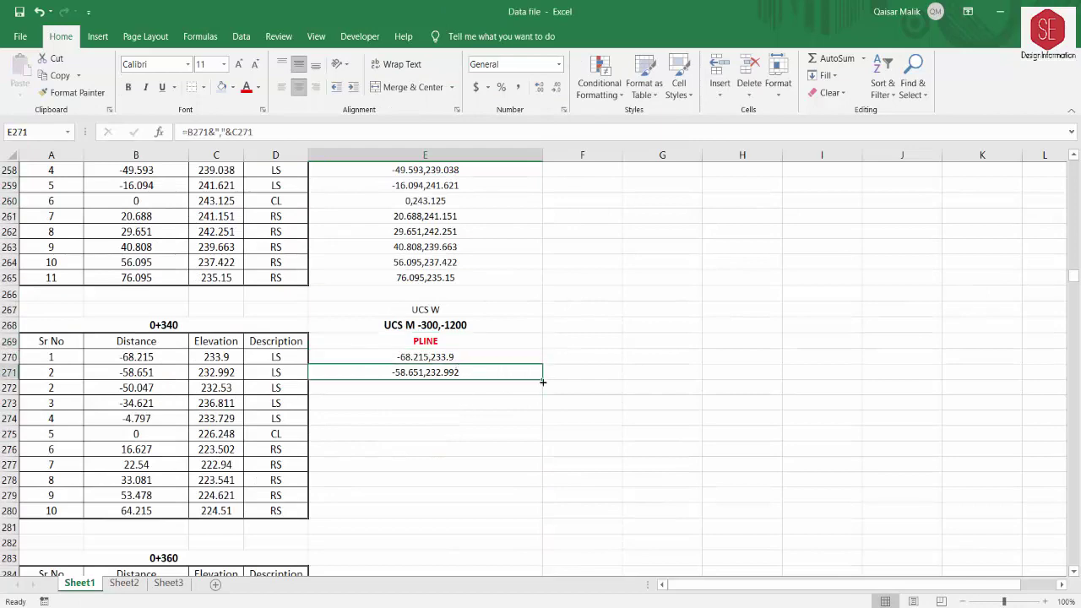
pyautogui.doubleClick(543, 380)
# Step: Build section 0+360 at E282 with UCS M offset -1400 and coordinates through row 298
pyautogui.moveTo(440, 310); pyautogui.dragTo(442, 374)
pyautogui.rightClick(443, 374)
pyautogui.click(473, 38)
pyautogui.scroll(-4, 443, 374)
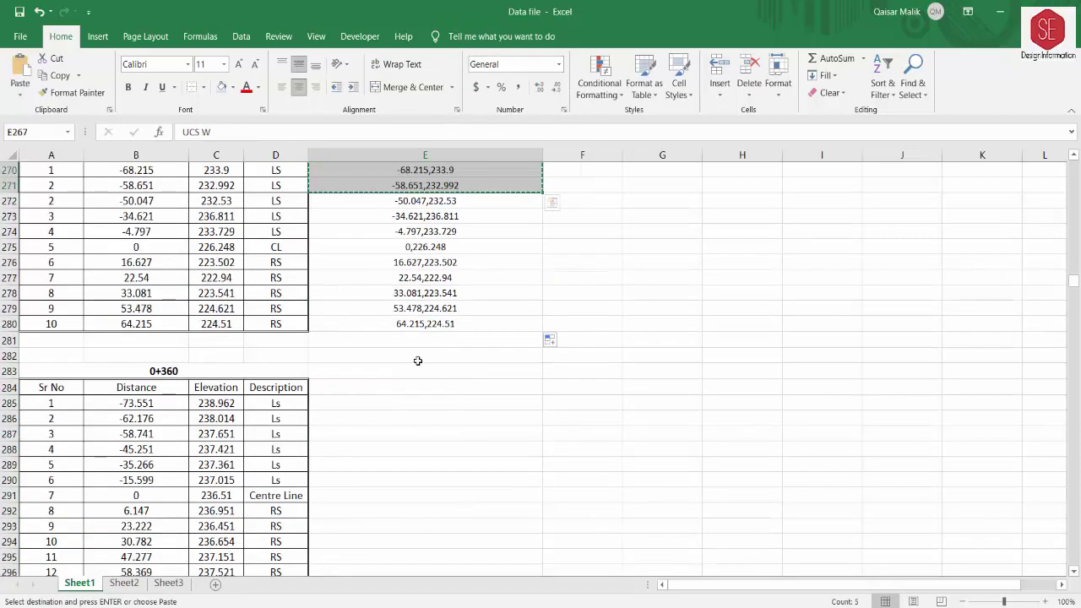
pyautogui.click(443, 355)
pyautogui.rightClick(443, 356)
pyautogui.click(451, 80)
pyautogui.doubleClick(379, 371)
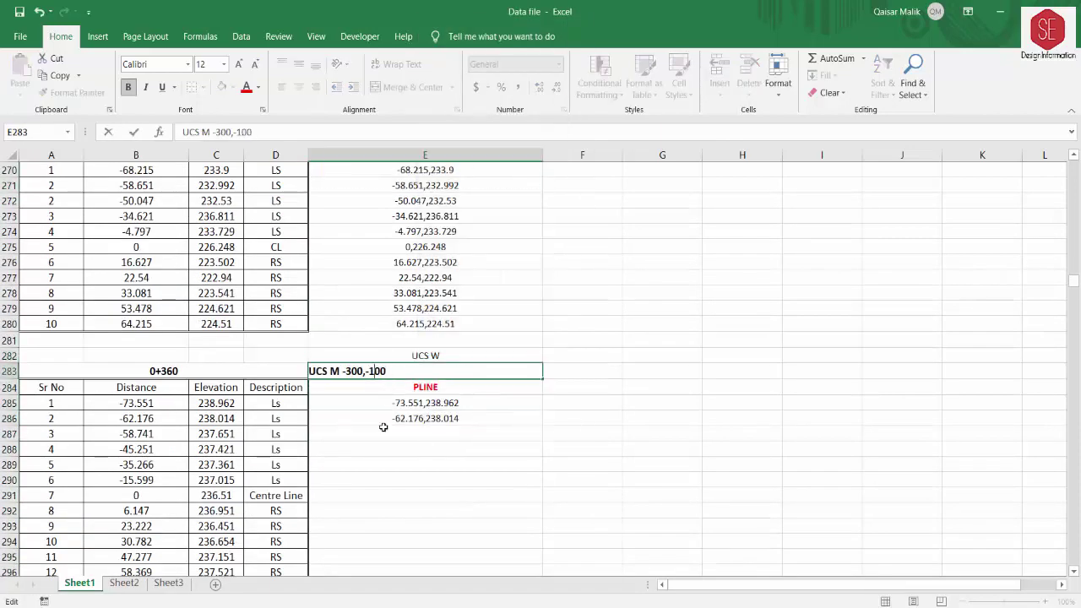
pyautogui.write('4')
pyautogui.press('Return')
pyautogui.moveTo(425, 402); pyautogui.dragTo(425, 419)
pyautogui.moveTo(543, 426); pyautogui.dragTo(543, 518)
# Step: Build section 0+380 at E300 with UCS M offset -1600 and coordinates through row 313
pyautogui.moveTo(424, 263); pyautogui.dragTo(453, 319)
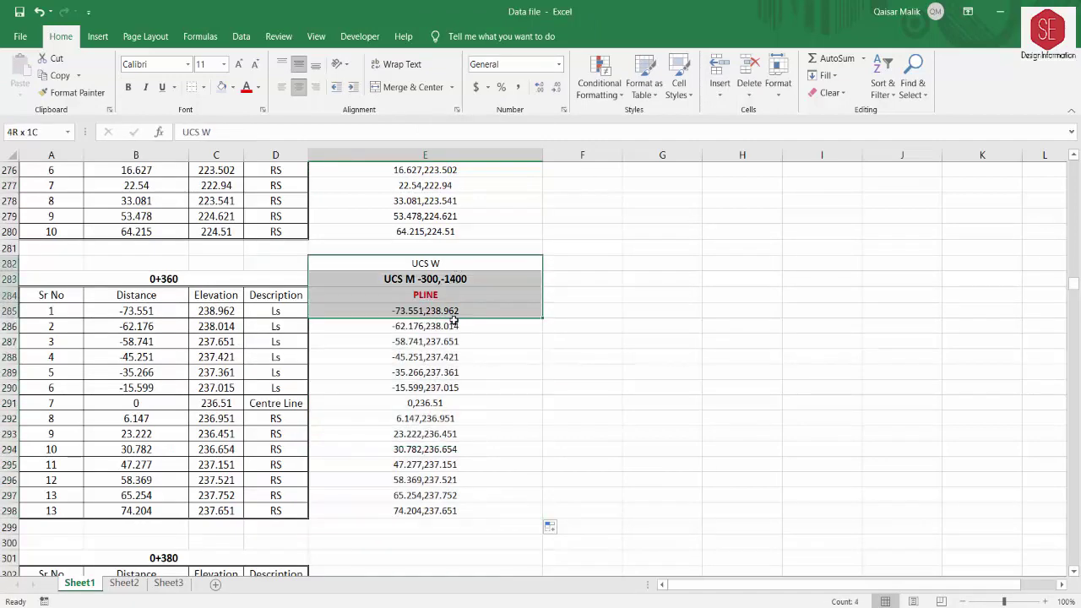
pyautogui.rightClick(454, 318)
pyautogui.click(485, 213)
pyautogui.scroll(-3, 422, 380)
pyautogui.rightClick(409, 400)
pyautogui.click(437, 123)
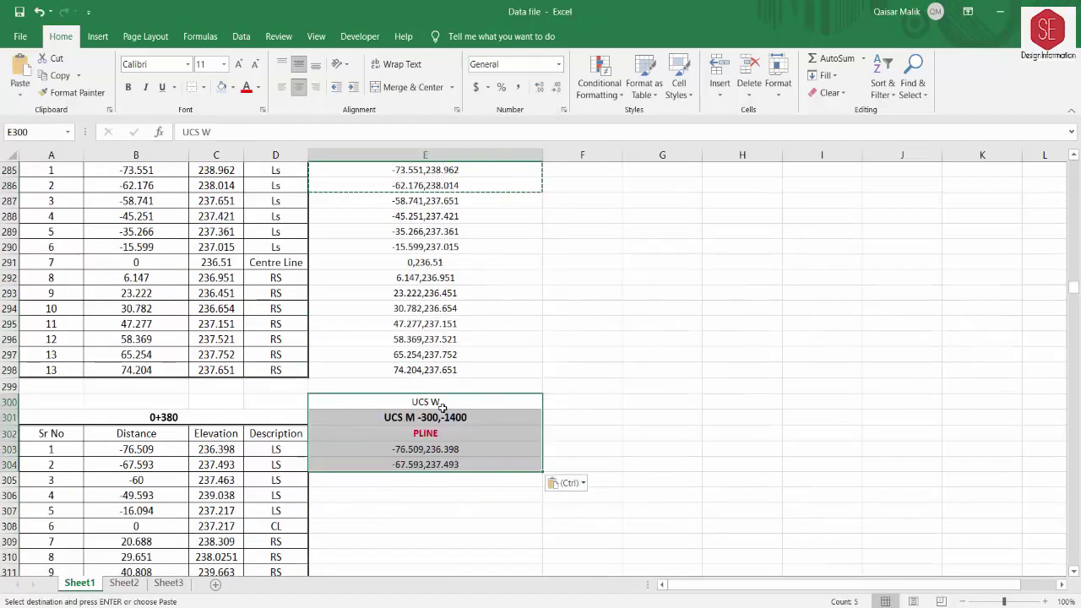
pyautogui.doubleClick(381, 417)
pyautogui.write('6')
pyautogui.press('Return')
pyautogui.scroll(-2, 385, 519)
pyautogui.moveTo(425, 357); pyautogui.dragTo(425, 373)
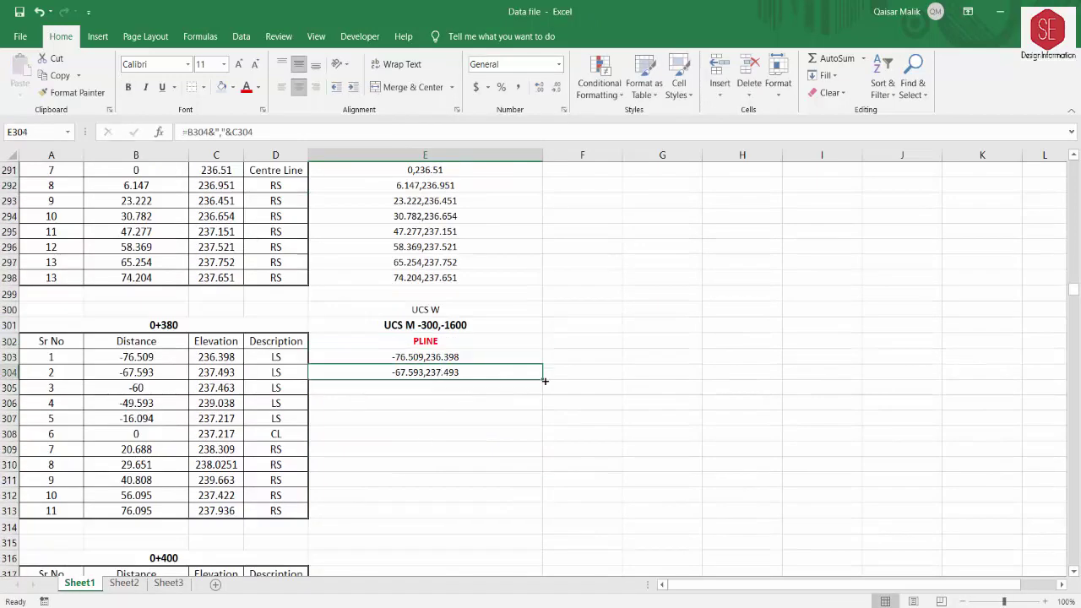
pyautogui.doubleClick(543, 379)
# Step: Paste the command block at E315 for section 0+400, edit its UCS M offset, and fill coordinates to row 328
pyautogui.moveTo(509, 441)
pyautogui.mouseDown()
pyautogui.moveTo(446, 310)
pyautogui.moveTo(446, 357)
pyautogui.mouseUp()
pyautogui.rightClick(446, 356)
pyautogui.click(473, 39)
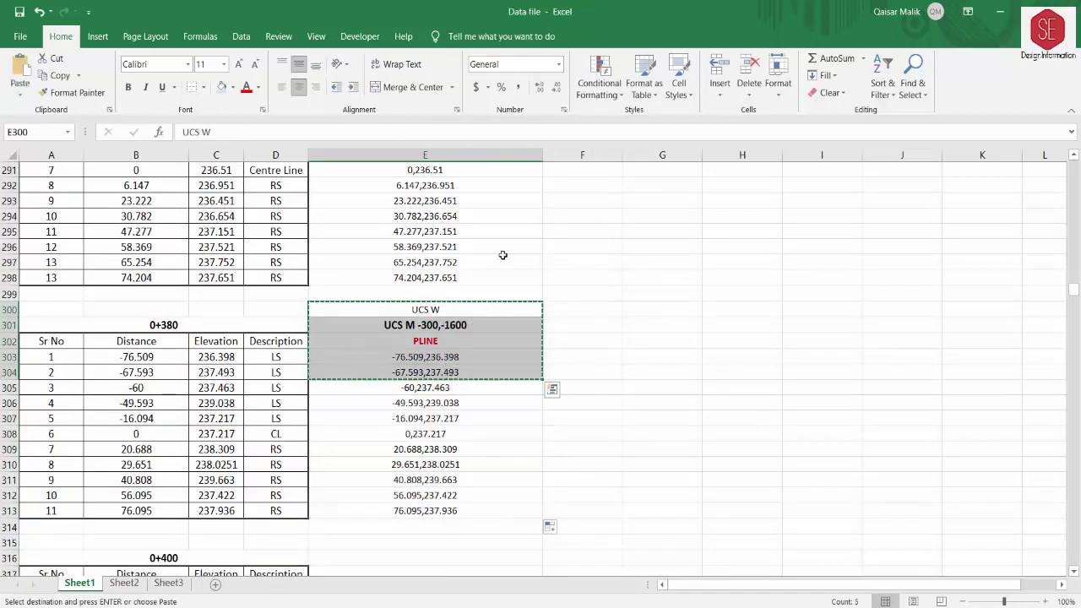
pyautogui.scroll(-4, 506, 338)
pyautogui.click(532, 354)
pyautogui.rightClick(403, 356)
pyautogui.click(427, 88)
pyautogui.doubleClick(390, 371)
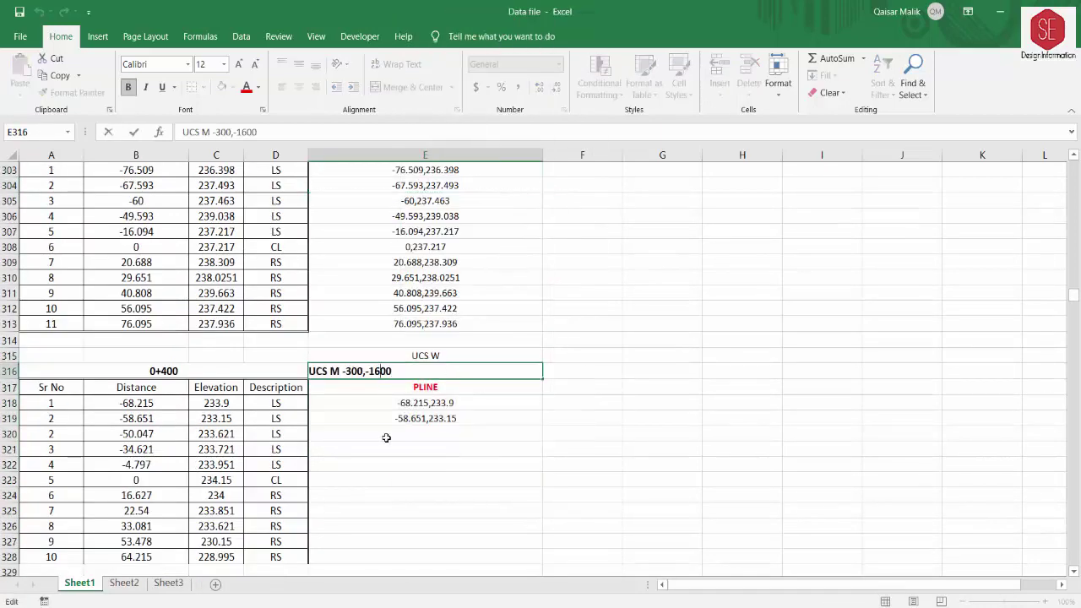
pyautogui.moveTo(425, 403); pyautogui.dragTo(441, 418)
pyautogui.doubleClick(543, 425)
# Step: Build section 0+420 at E330 with UCS M offset -2000 and coordinates through row 346
pyautogui.scroll(-2, 507, 423)
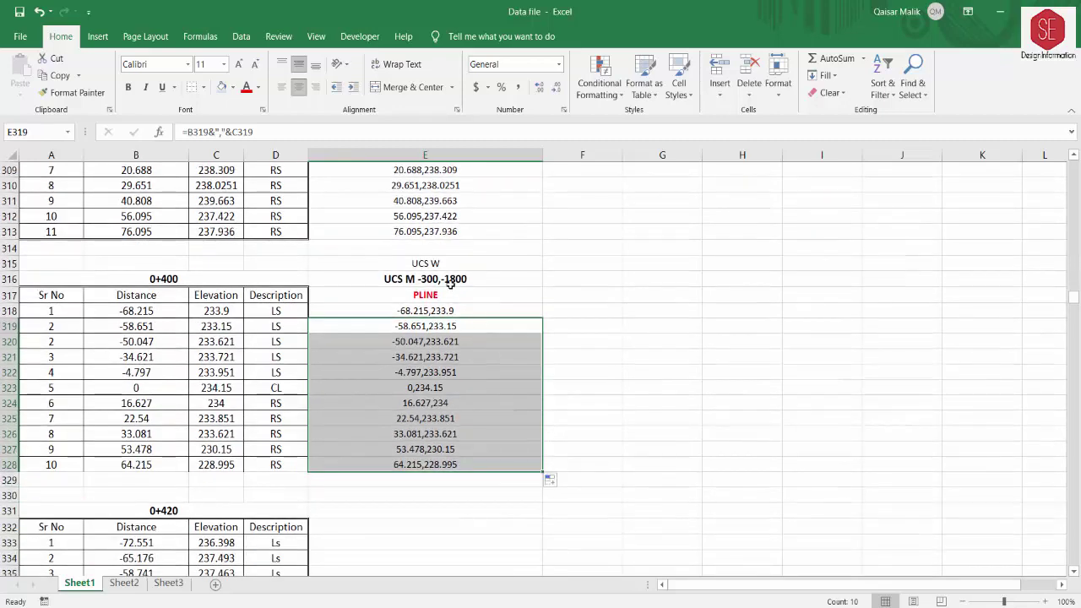
pyautogui.moveTo(425, 264); pyautogui.dragTo(446, 331)
pyautogui.rightClick(446, 331)
pyautogui.click(481, 281)
pyautogui.scroll(-3, 391, 293)
pyautogui.rightClick(397, 355)
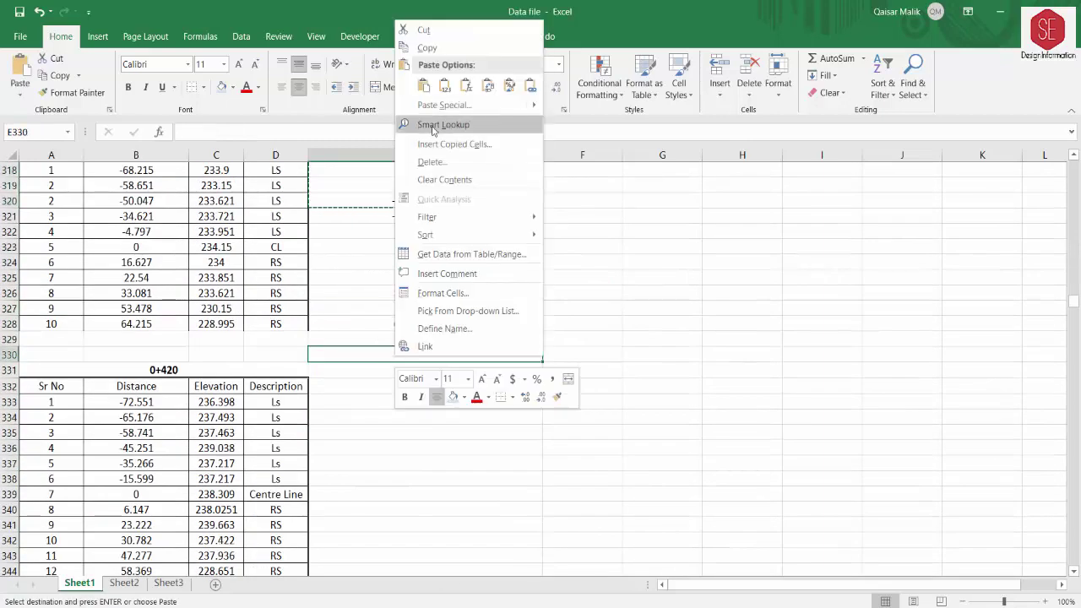
pyautogui.click(426, 84)
pyautogui.doubleClick(446, 372)
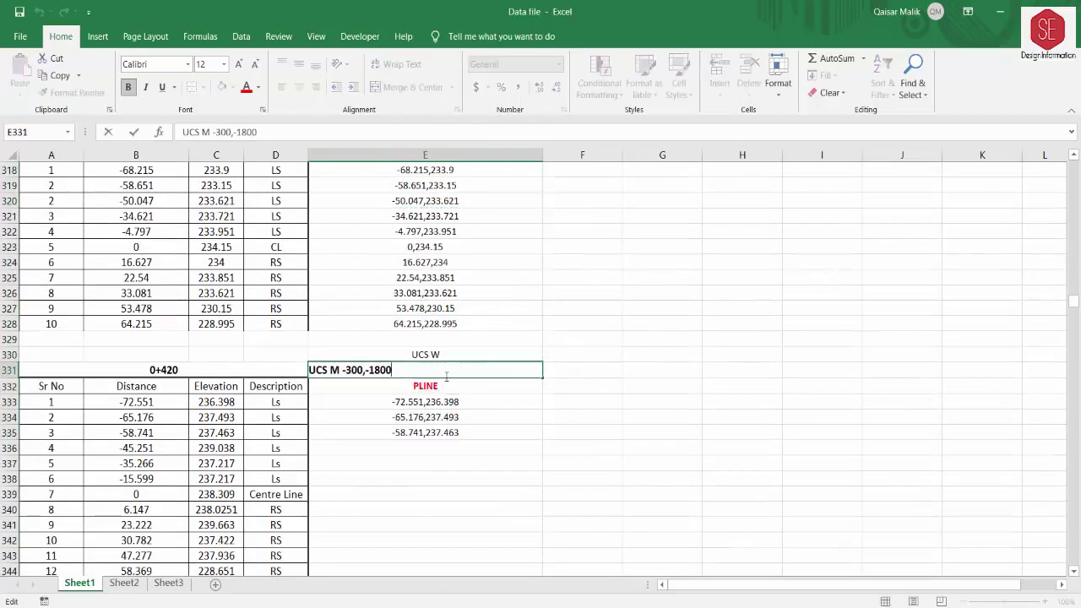
pyautogui.write('2')
pyautogui.press('Return')
pyautogui.click(388, 432)
pyautogui.doubleClick(543, 440)
# Step: Paste the command block into E348 for section 0+440 with UCS M offset -2200
pyautogui.scroll(-3, 430, 217)
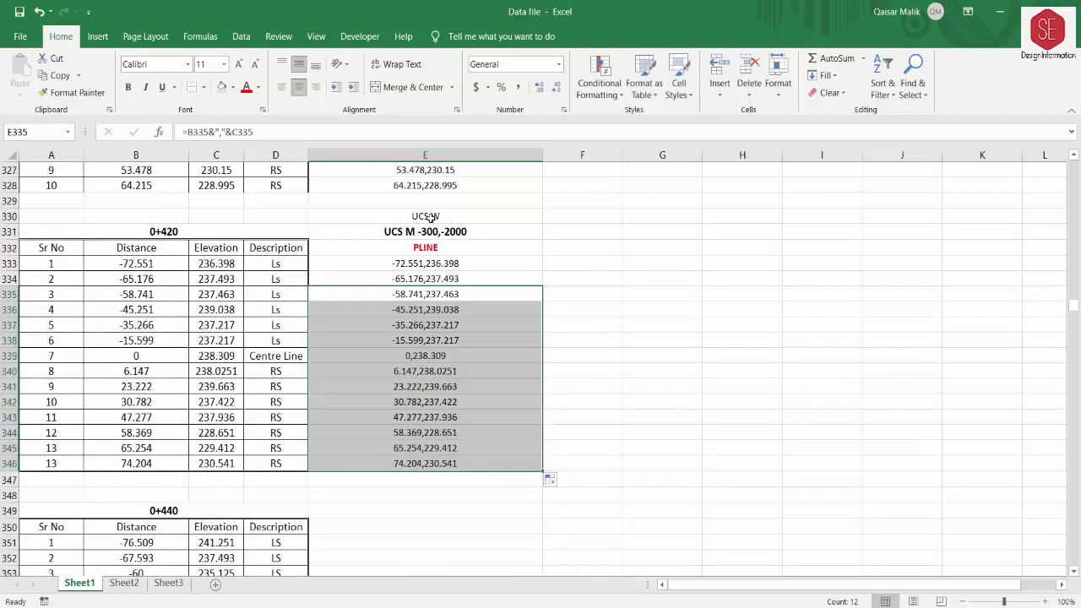
pyautogui.moveTo(430, 217); pyautogui.dragTo(426, 294)
pyautogui.rightClick(515, 226)
pyautogui.click(541, 261)
pyautogui.scroll(-2, 540, 278)
pyautogui.rightClick(392, 400)
pyautogui.click(414, 125)
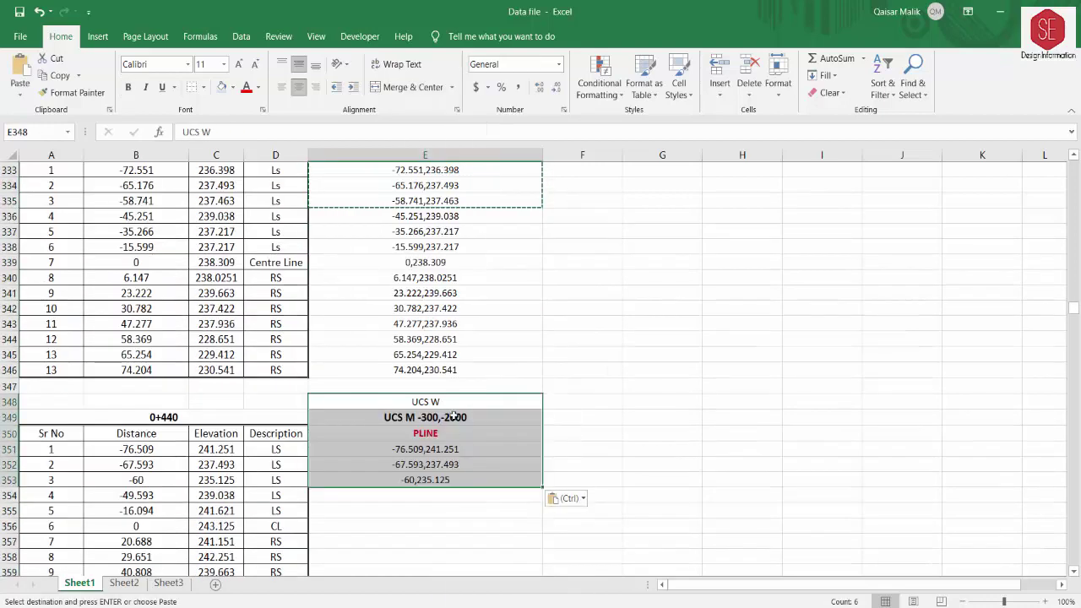
pyautogui.doubleClick(454, 415)
pyautogui.write('2')
pyautogui.press('Return')
# Step: Fill the 0+440 coordinate formulas down to row 361
pyautogui.scroll(-2, 393, 449)
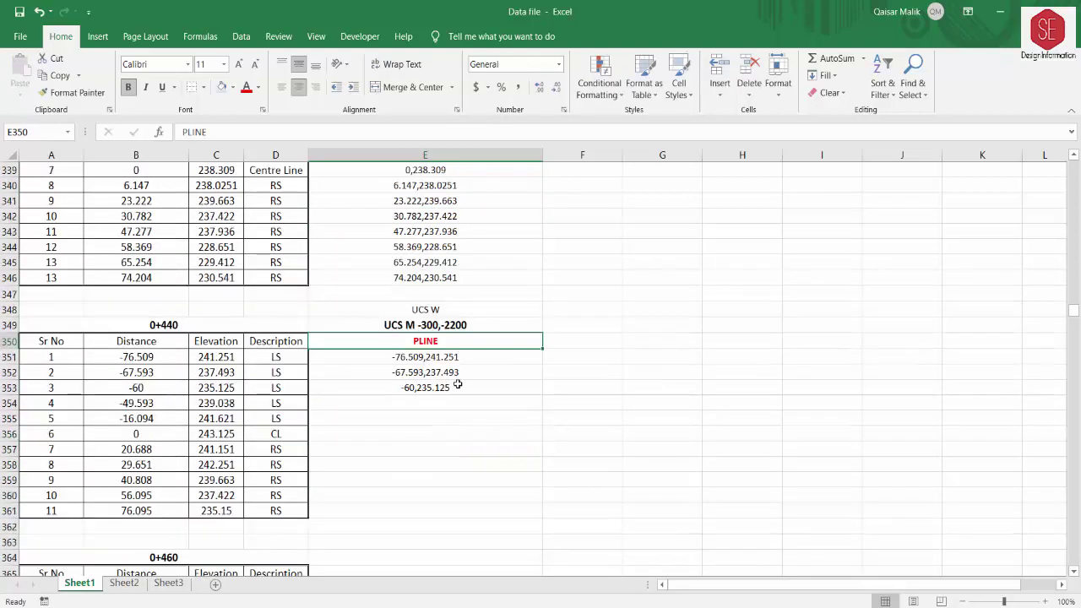
pyautogui.click(441, 387)
pyautogui.doubleClick(542, 396)
pyautogui.moveTo(447, 310); pyautogui.dragTo(454, 387)
# Step: Copy the header block to E363 for 0+460, set UCS M -300,-2400, and fill coordinates to row 376
pyautogui.rightClick(453, 372)
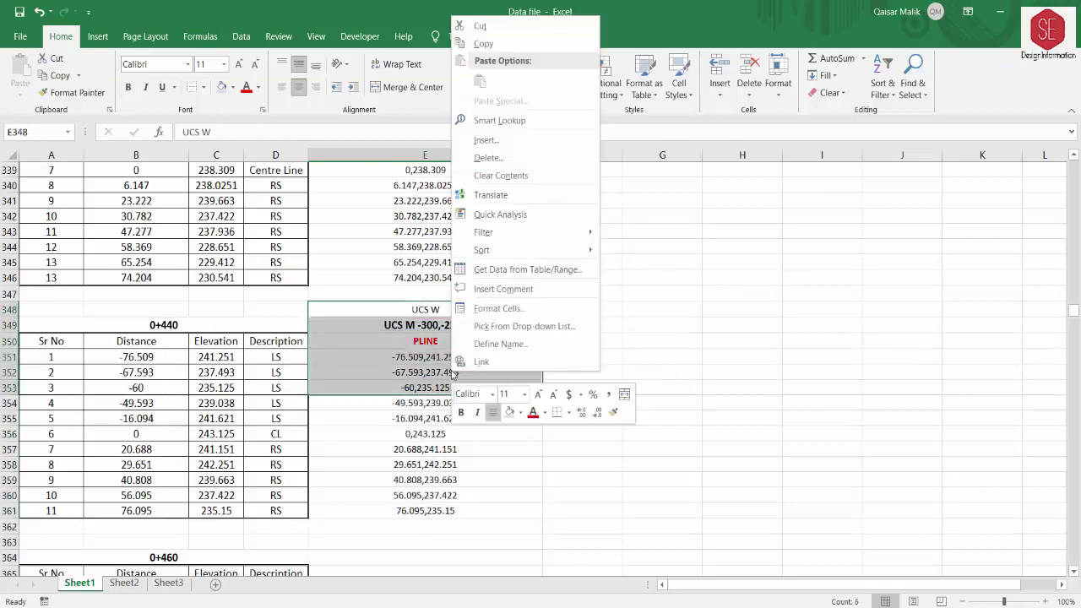
pyautogui.click(483, 43)
pyautogui.scroll(-3, 433, 409)
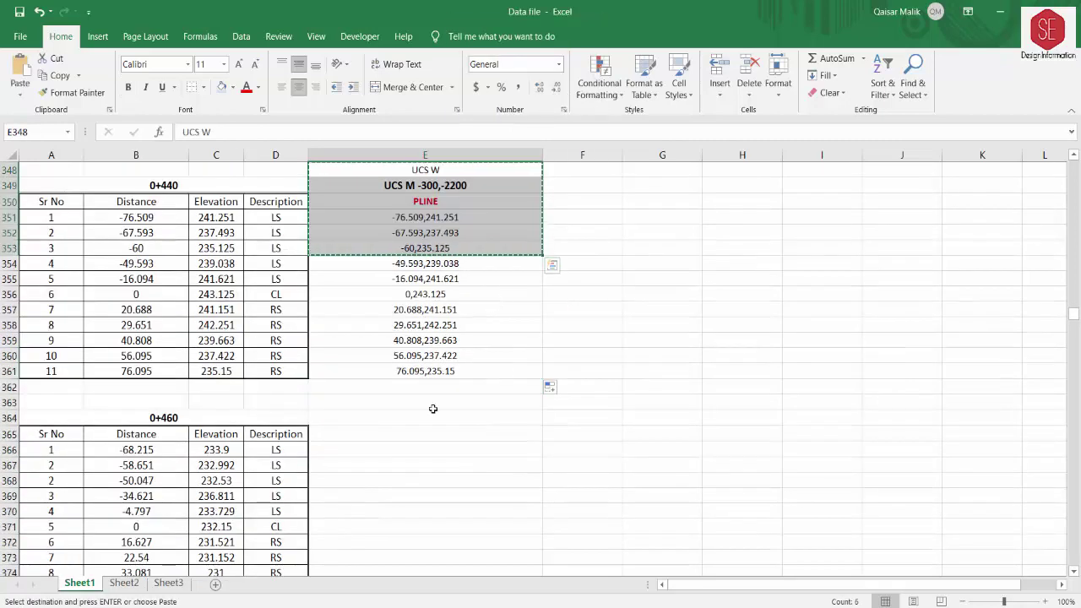
pyautogui.rightClick(384, 403)
pyautogui.click(401, 146)
pyautogui.scroll(-2, 474, 336)
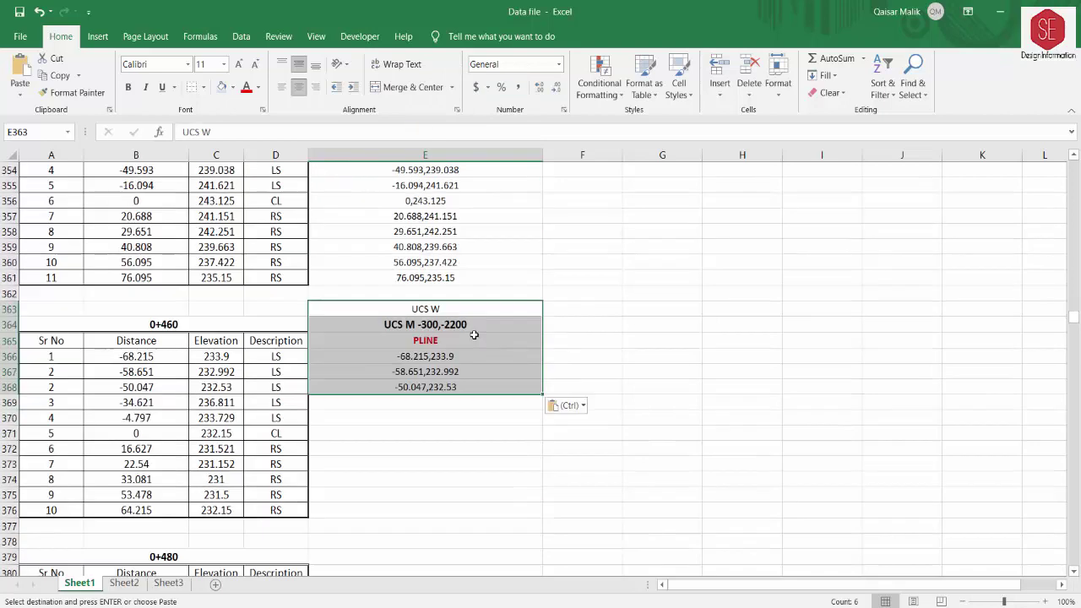
pyautogui.doubleClick(463, 325)
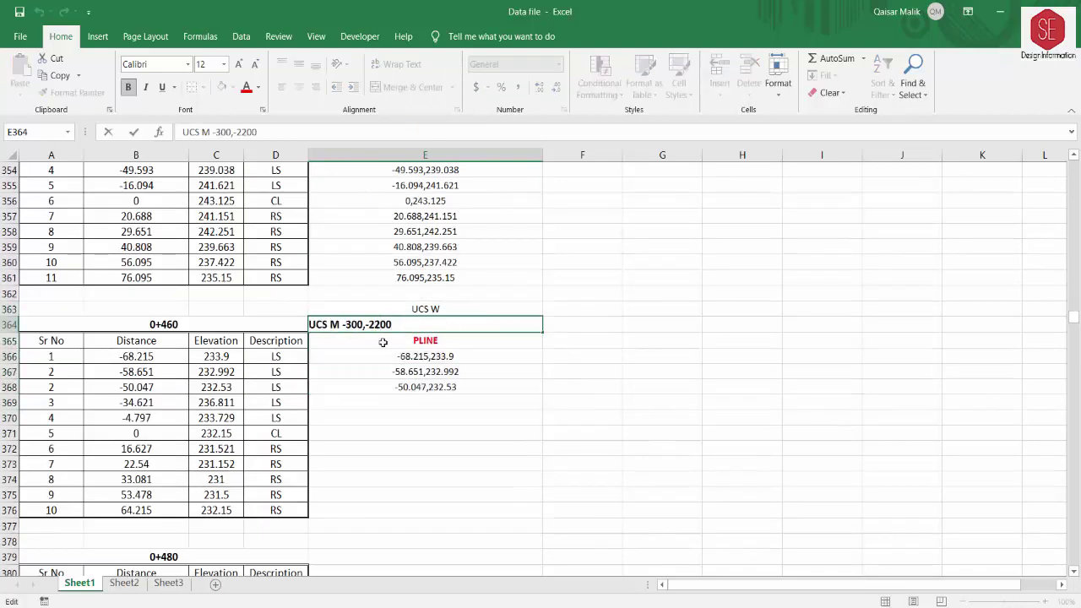
pyautogui.write('4')
pyautogui.press('Return')
pyautogui.press('Down')
pyautogui.press('Down')
pyautogui.press('Down')
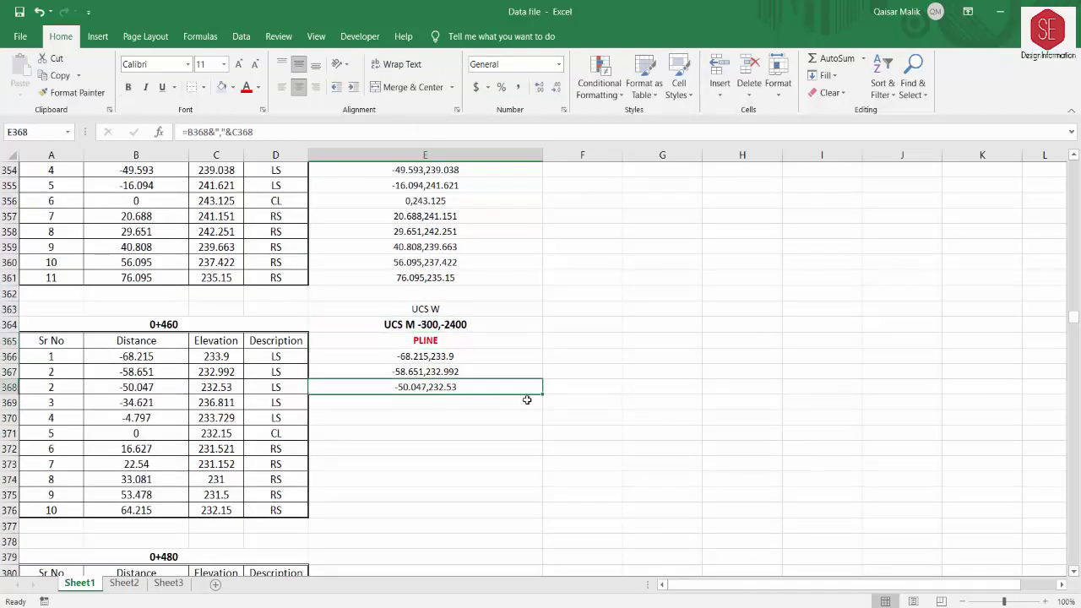
pyautogui.moveTo(538, 524); pyautogui.dragTo(538, 518)
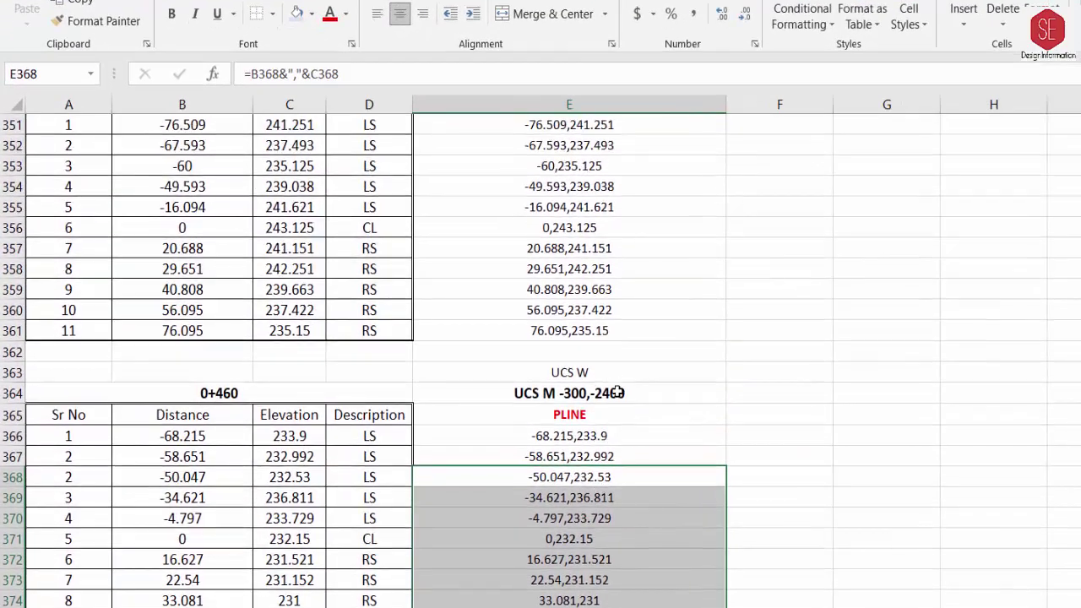
# Step: Review the UCS M offsets of sections 0+460, 0+440, 0+420 and 0+400 while scrolling up
pyautogui.click(618, 392)
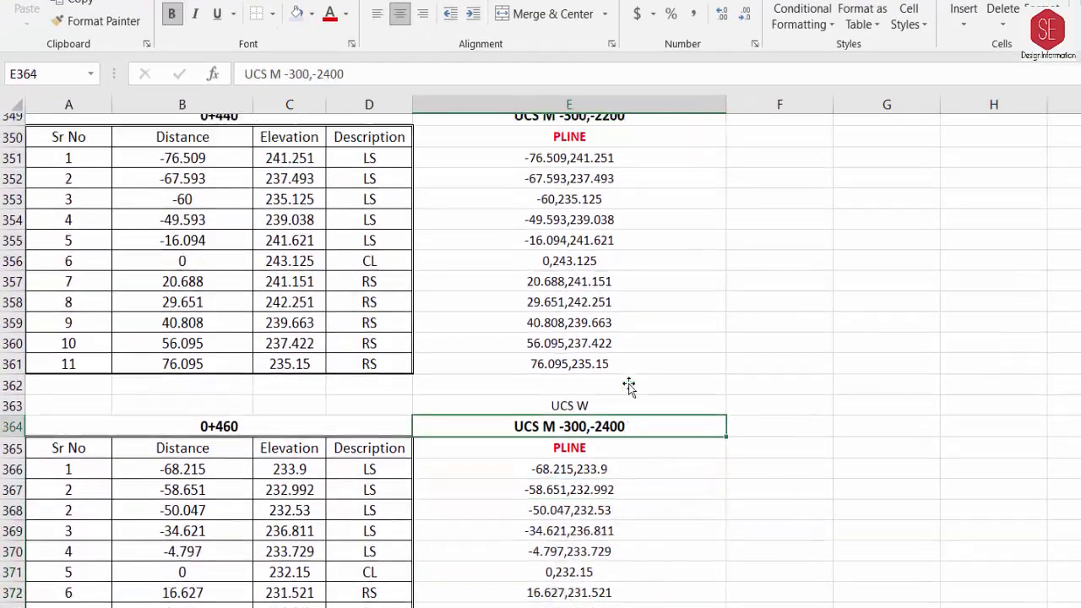
pyautogui.scroll(4, 625, 389)
pyautogui.click(625, 331)
pyautogui.scroll(3, 617, 321)
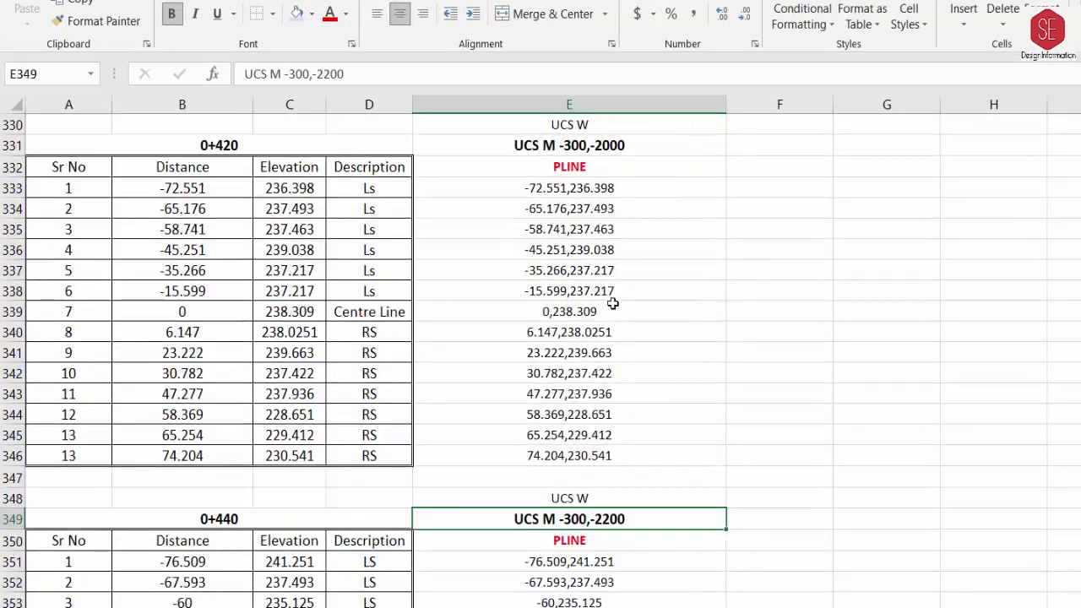
pyautogui.click(595, 149)
pyautogui.scroll(1, 594, 150)
pyautogui.scroll(5, 615, 259)
pyautogui.scroll(1, 596, 208)
pyautogui.click(596, 208)
pyautogui.scroll(4, 614, 248)
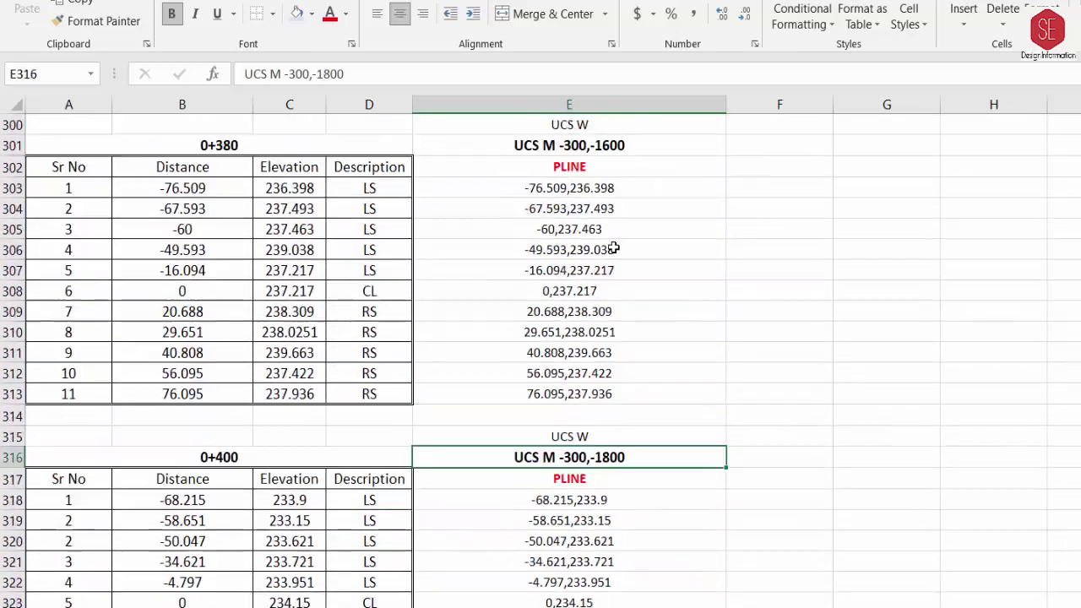
pyautogui.scroll(2, 614, 248)
pyautogui.scroll(2, 604, 338)
pyautogui.scroll(5, 601, 317)
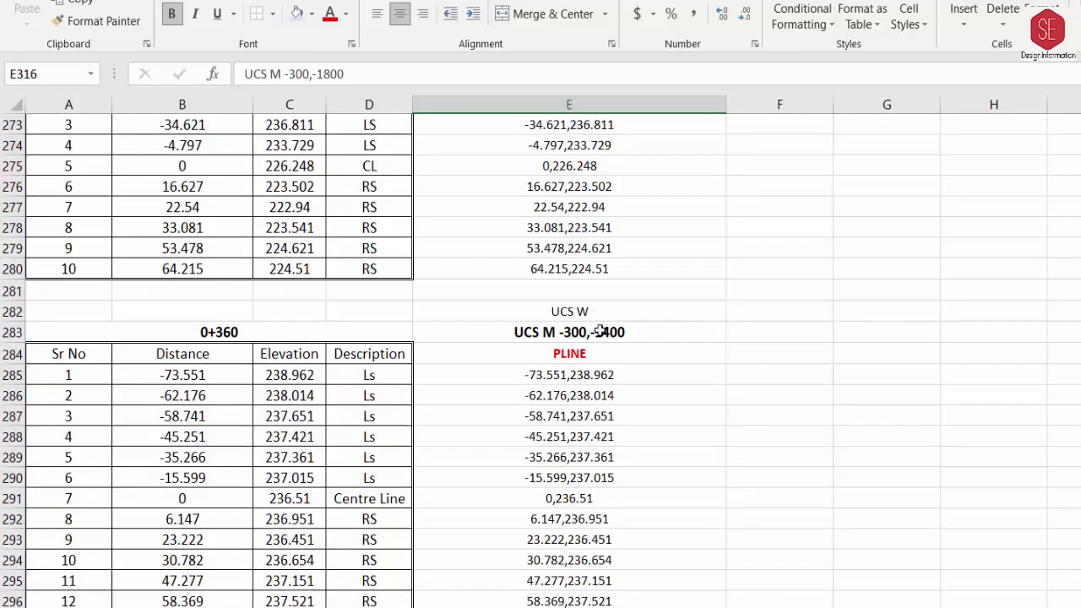
pyautogui.scroll(4, 602, 332)
pyautogui.scroll(2, 600, 304)
pyautogui.scroll(4, 604, 289)
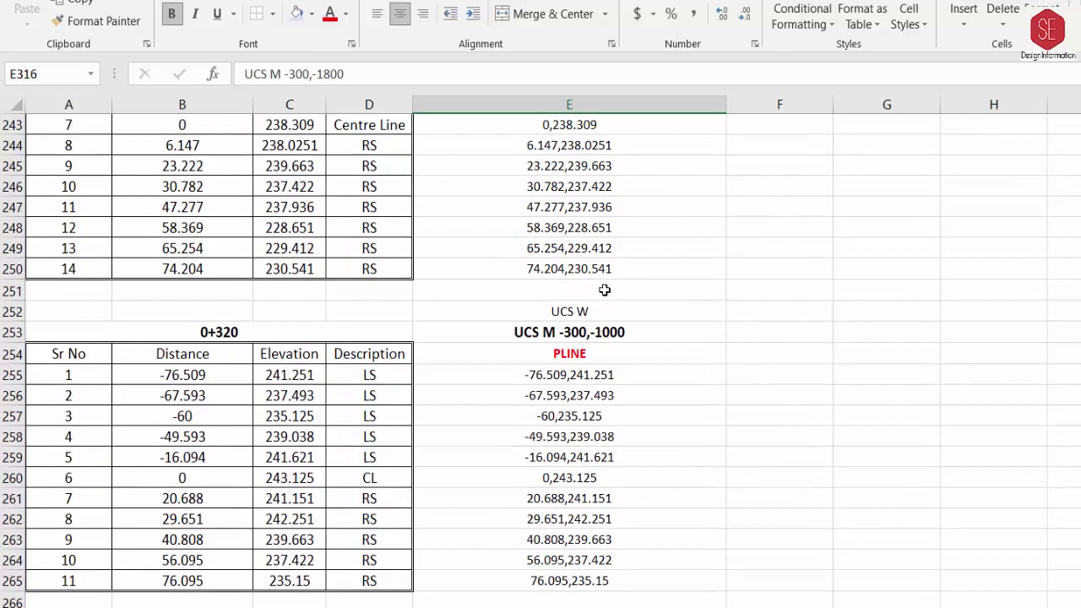
pyautogui.scroll(5, 605, 290)
pyautogui.scroll(6, 603, 279)
pyautogui.scroll(6, 604, 275)
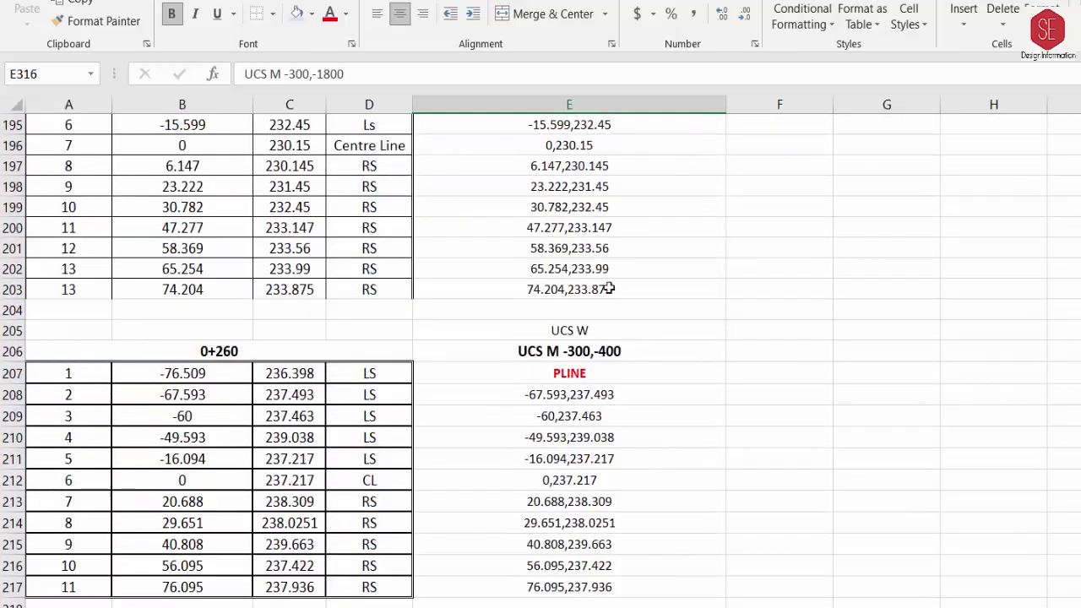
pyautogui.scroll(3, 608, 289)
pyautogui.scroll(2, 609, 284)
# Step: Select the command column from the 0+240 UCS W line (E187) through row 378 and copy it
pyautogui.click(608, 289)
pyautogui.click(604, 270)
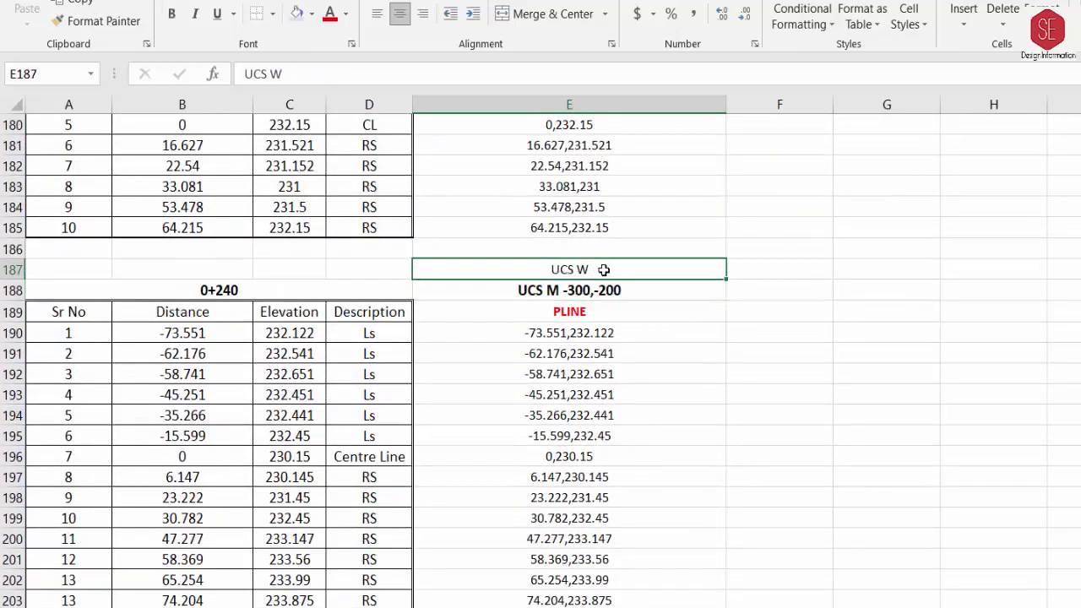
pyautogui.moveTo(583, 268); pyautogui.dragTo(561, 504)
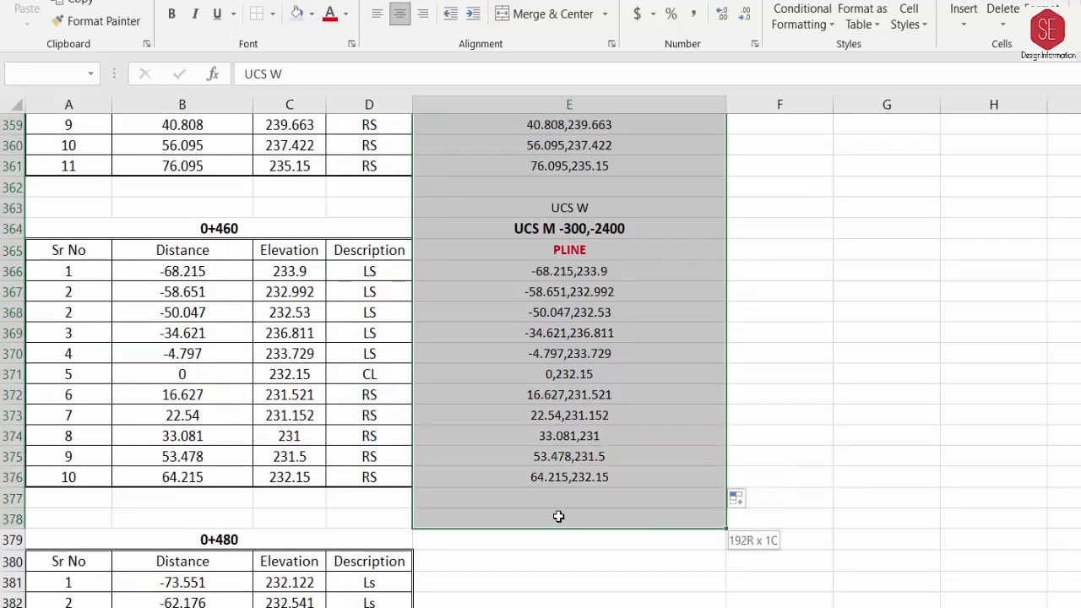
pyautogui.rightClick(602, 276)
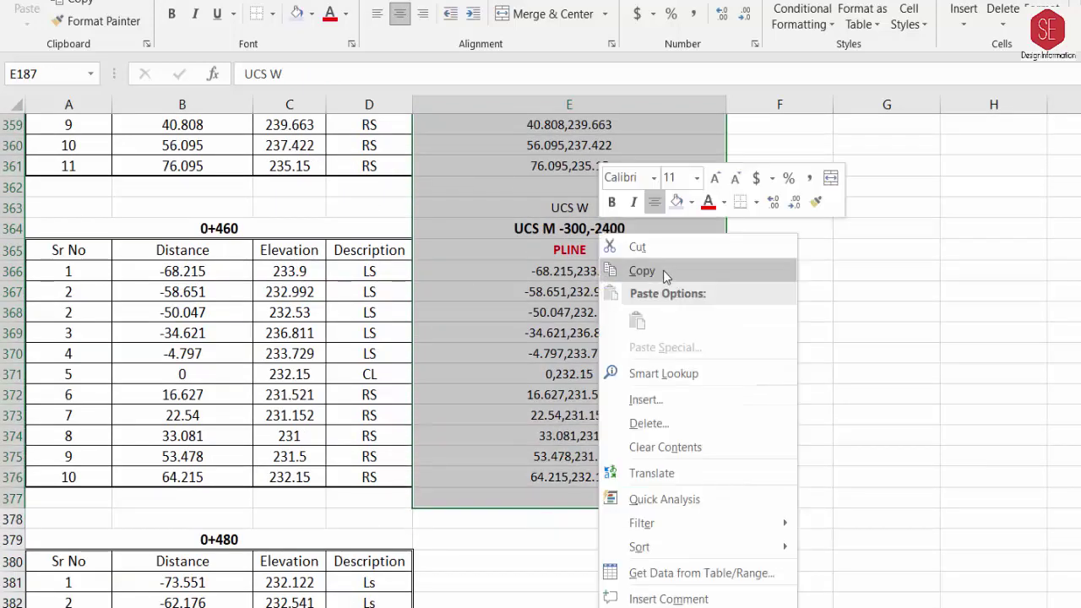
pyautogui.click(664, 272)
pyautogui.scroll(20, 607, 351)
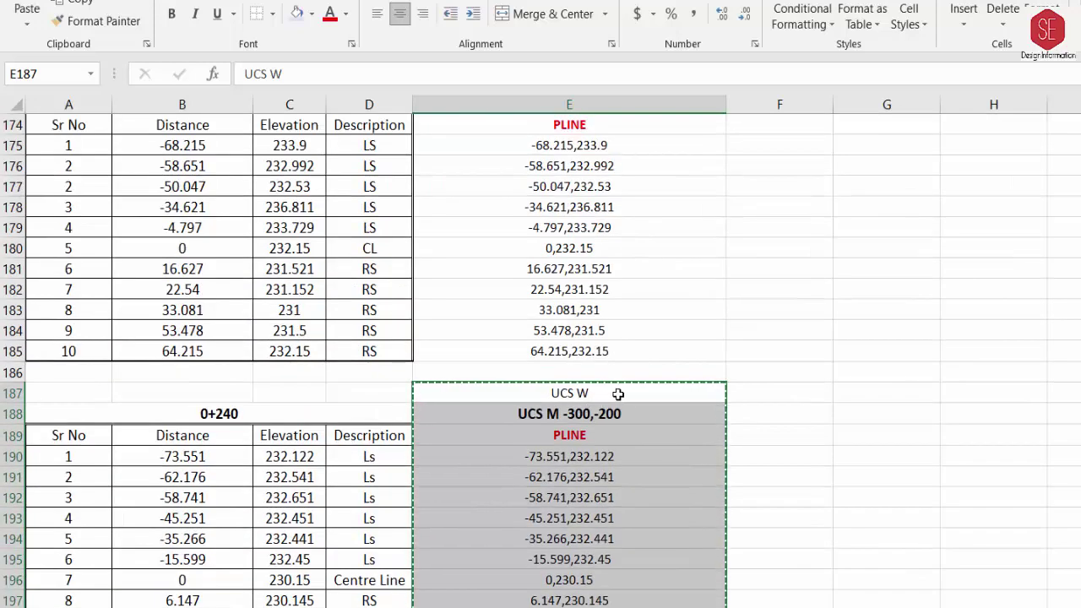
pyautogui.scroll(2, 611, 166)
pyautogui.scroll(-6, 662, 250)
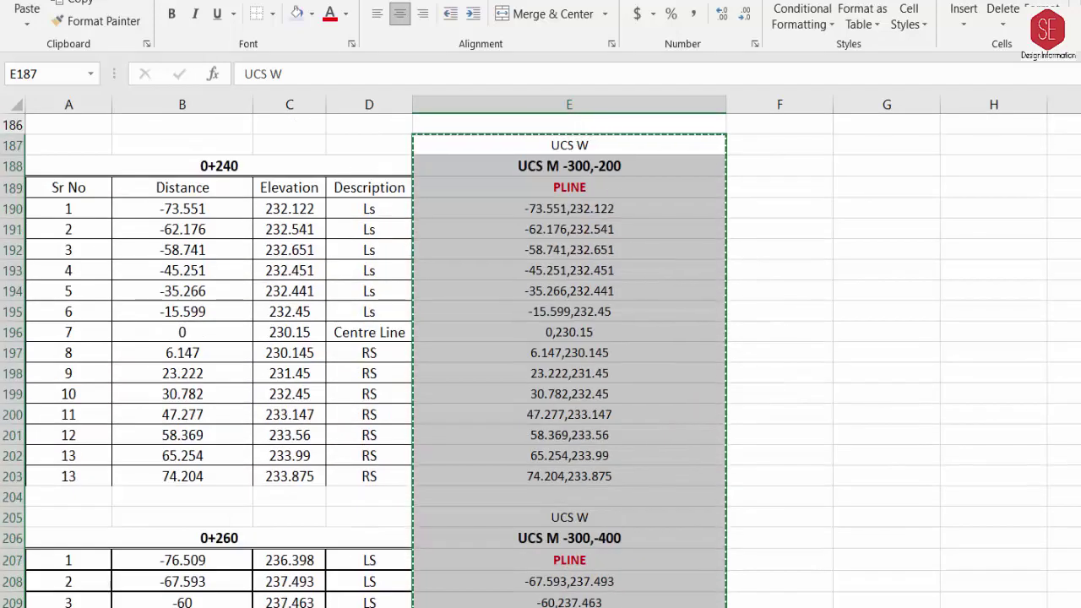
pyautogui.hotkey('alt', 'Tab')
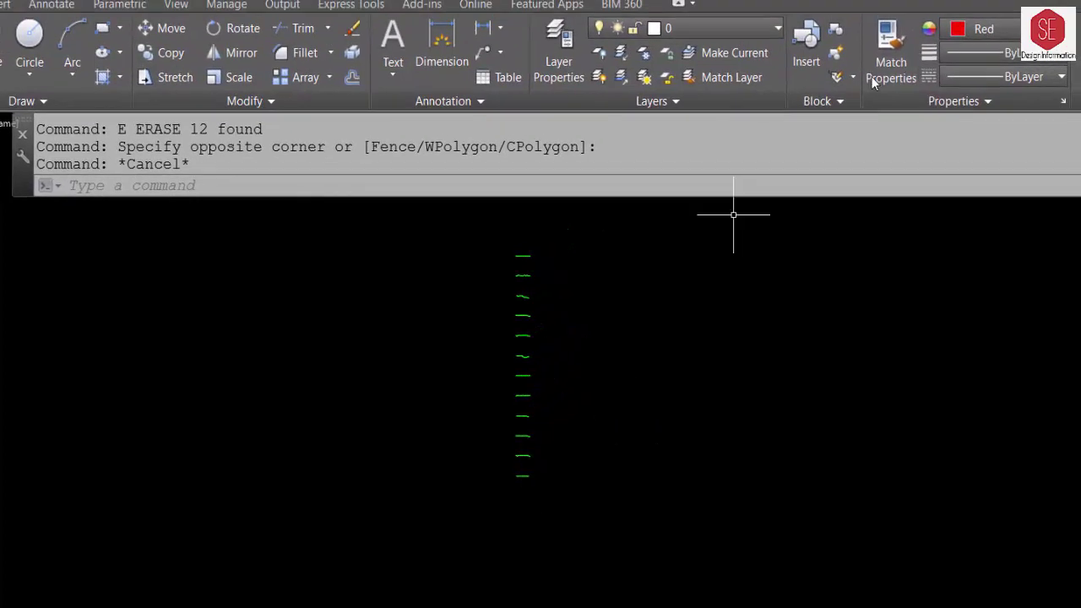
# Step: Make red the current colour and paste the copied commands to draw the cross-sections
pyautogui.click(994, 34)
pyautogui.click(953, 231)
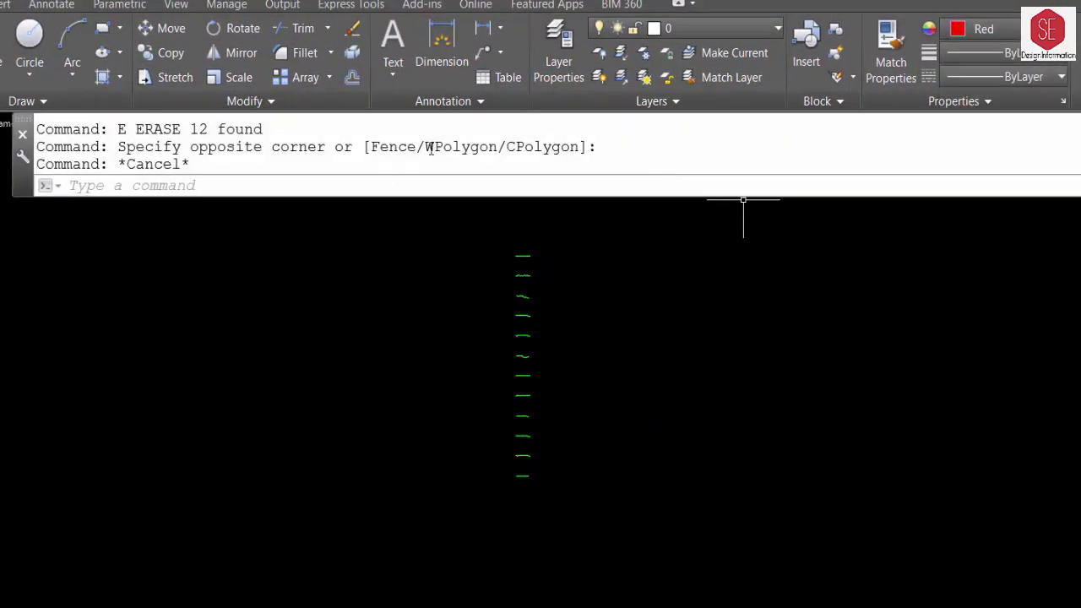
pyautogui.rightClick(374, 185)
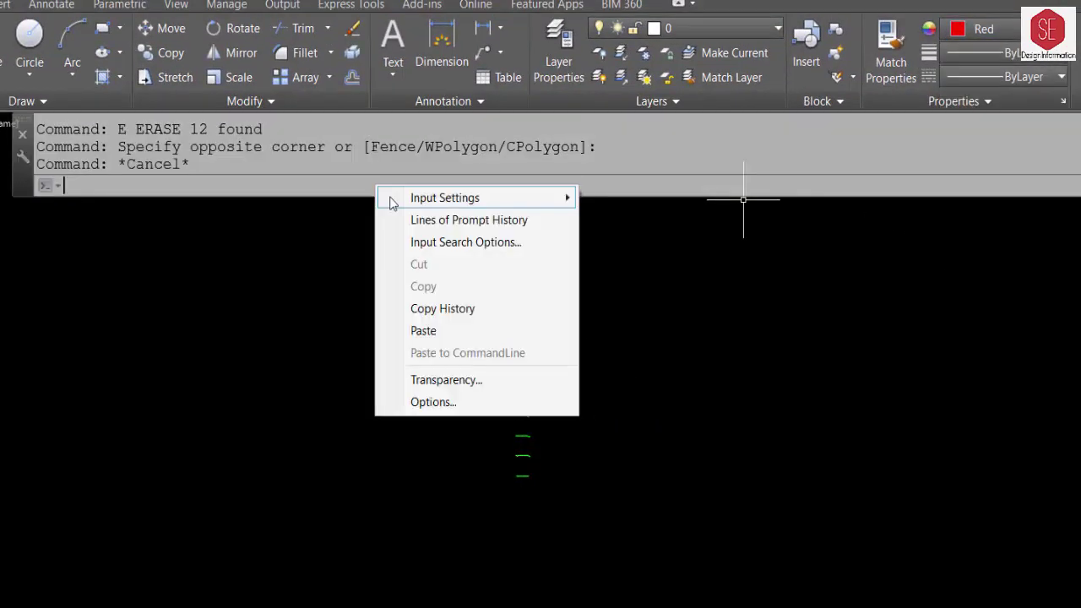
pyautogui.click(433, 334)
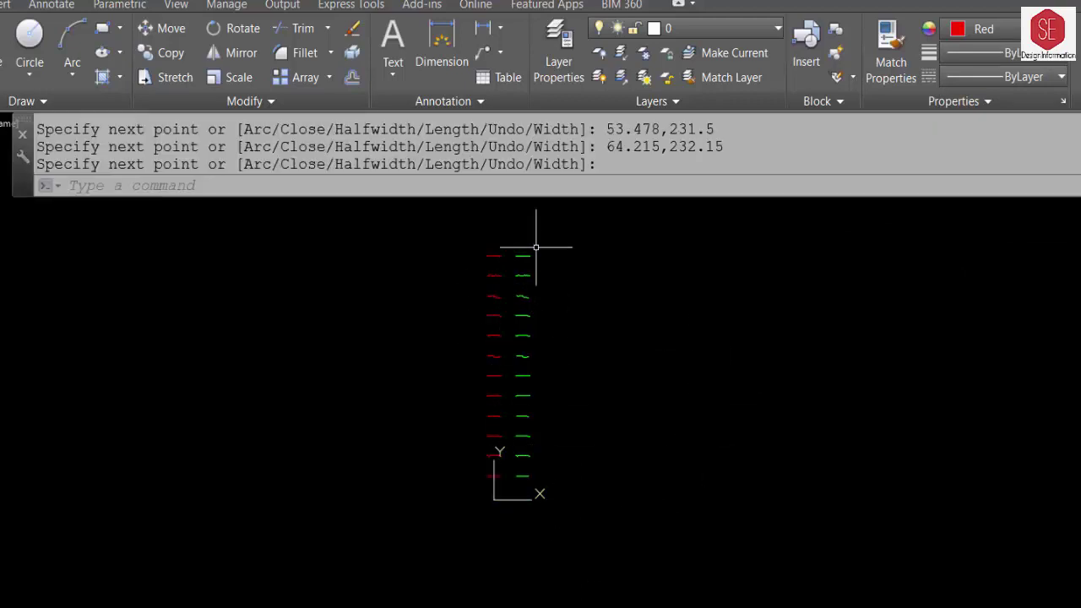
pyautogui.scroll(3, 523, 344)
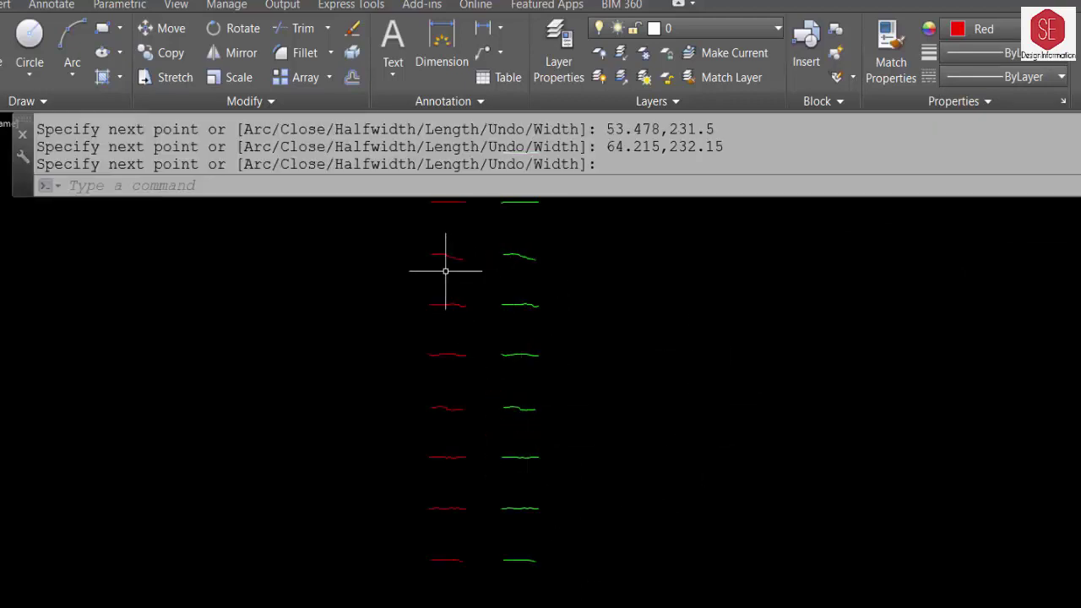
pyautogui.scroll(-5, 455, 407)
pyautogui.scroll(3, 450, 439)
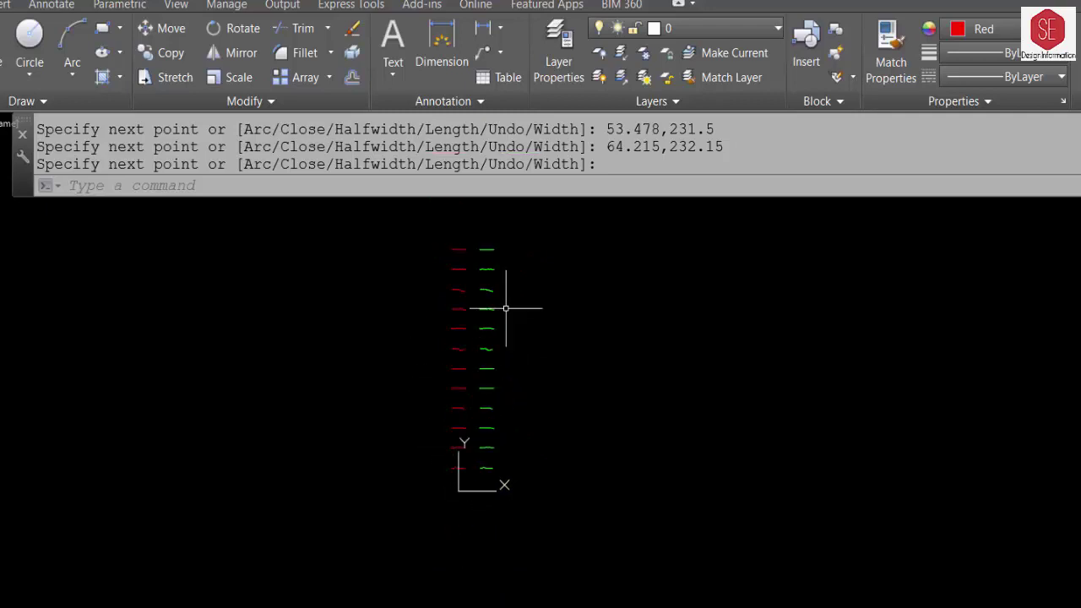
# Step: End the polyline, window-select all red and green line pairs, run REDRAW, then reselect them
pyautogui.press('Return')
pyautogui.click(549, 235)
pyautogui.click(381, 507)
pyautogui.write('r')
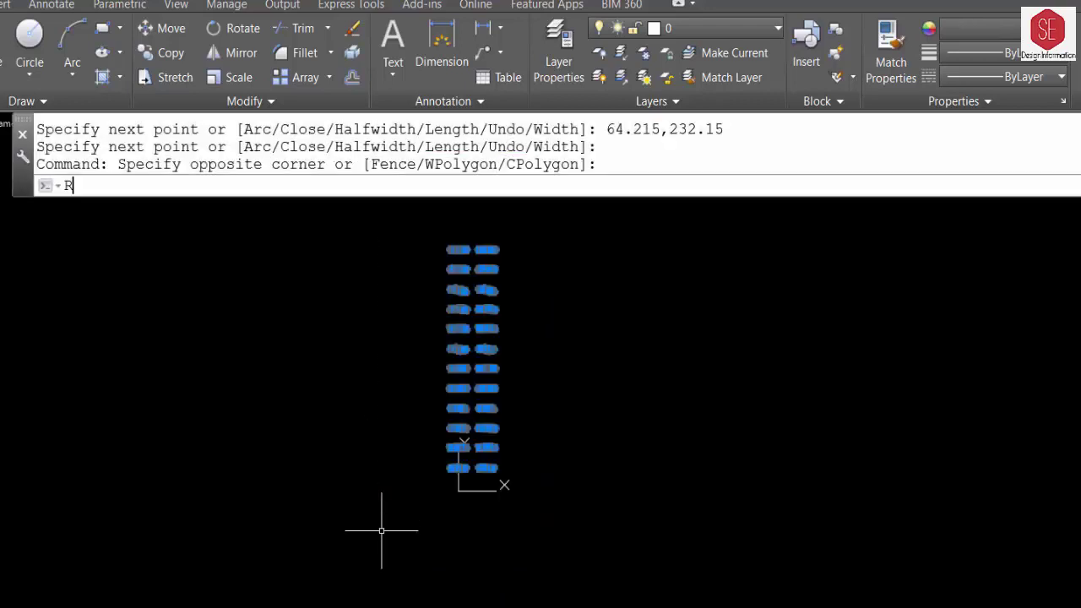
pyautogui.press('Return')
pyautogui.press('Escape')
pyautogui.click(548, 233)
pyautogui.click(362, 545)
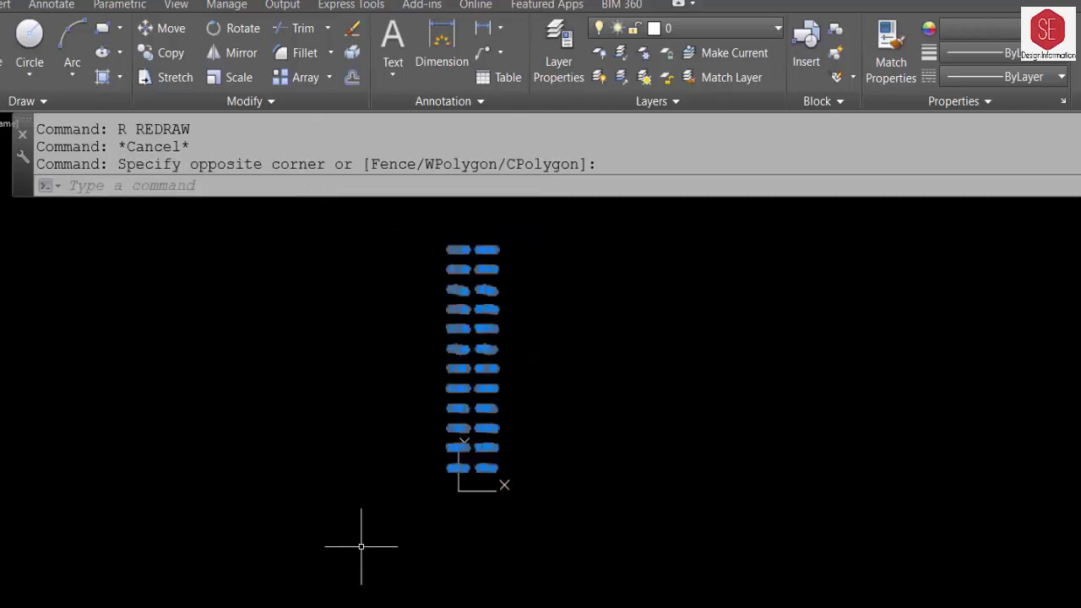
# Step: Erase the selected cross-section line pairs and return to the spreadsheet
pyautogui.write('e')
pyautogui.press('Return')
pyautogui.hotkey('alt', 'Tab')
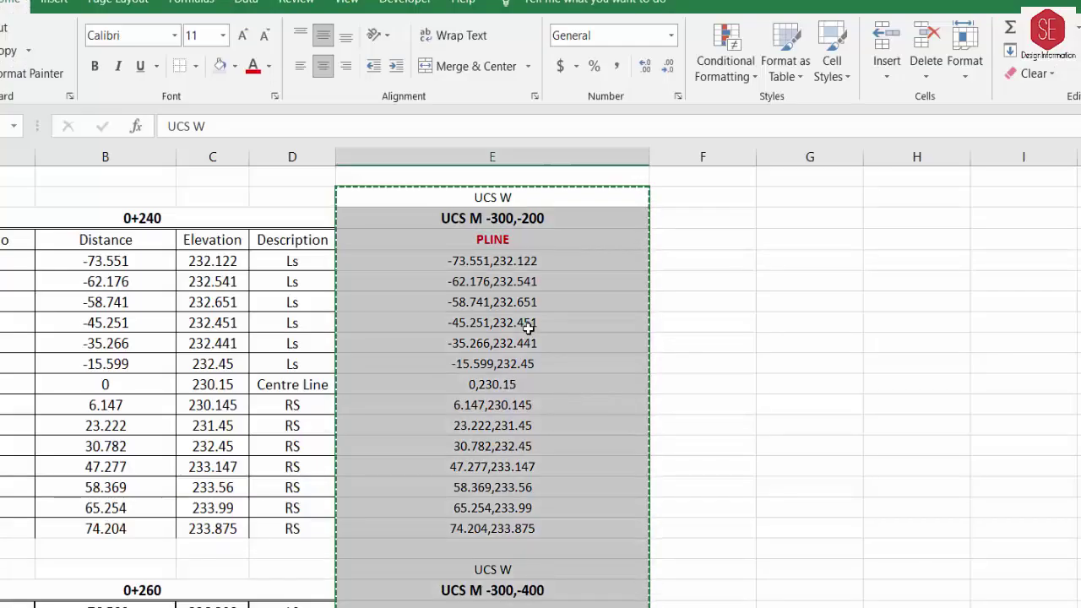
pyautogui.scroll(20, 528, 328)
pyautogui.scroll(10, 528, 327)
pyautogui.scroll(15, 528, 327)
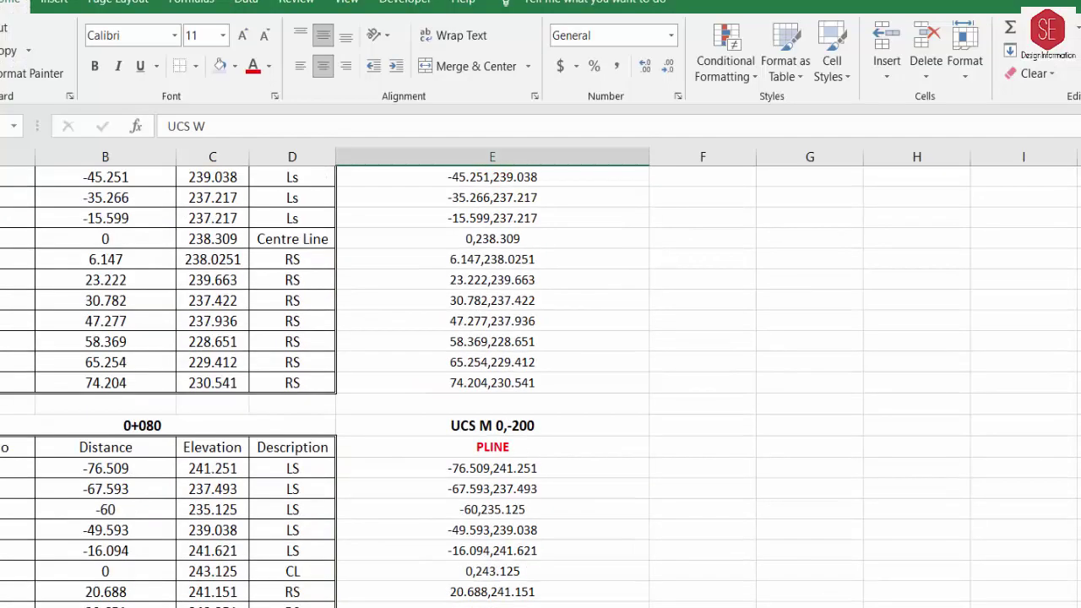
pyautogui.scroll(20, 528, 328)
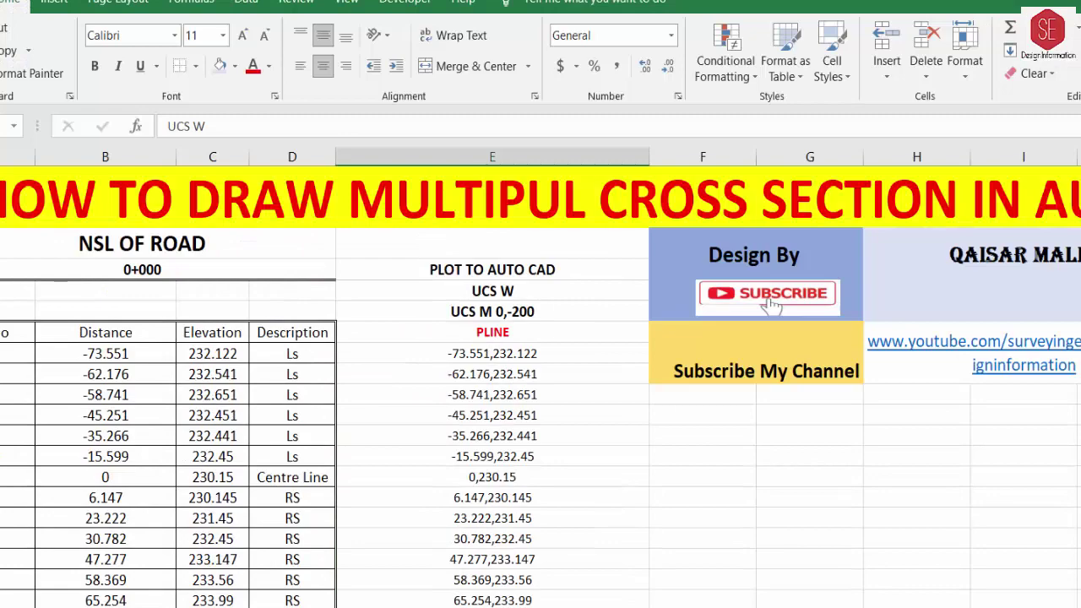
# Step: Copy column E commands from the 0+000 UCS W line down through section 0+460
pyautogui.click(511, 291)
pyautogui.moveTo(511, 292); pyautogui.dragTo(507, 604)
pyautogui.hotkey('ctrl', 'c')
pyautogui.scroll(-20, 540, 380)
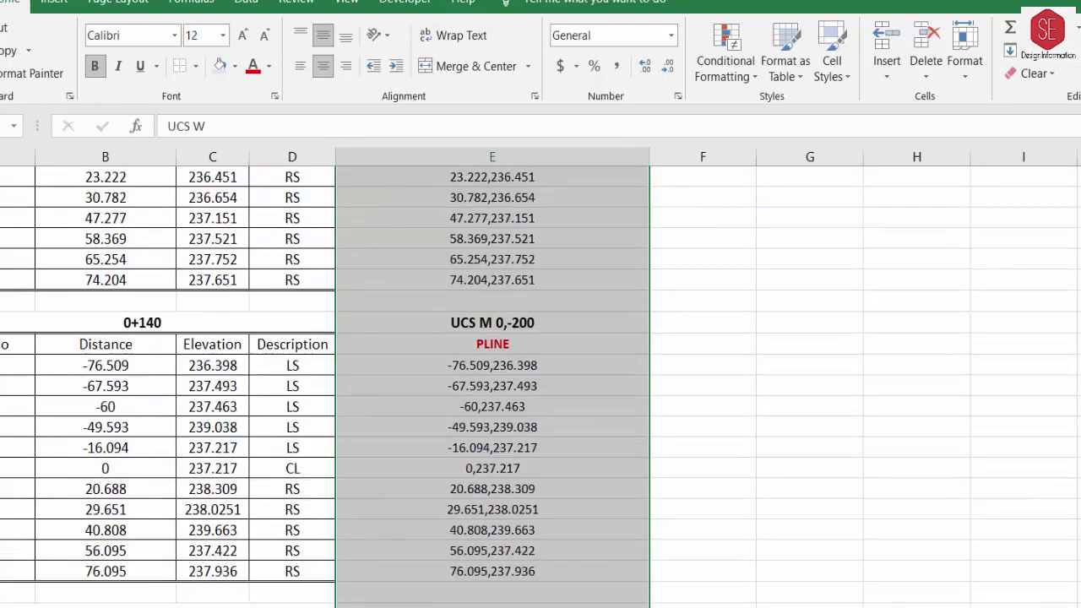
pyautogui.scroll(-20, 540, 380)
pyautogui.scroll(-20, 541, 380)
pyautogui.scroll(-9, 514, 580)
pyautogui.scroll(-4, 514, 580)
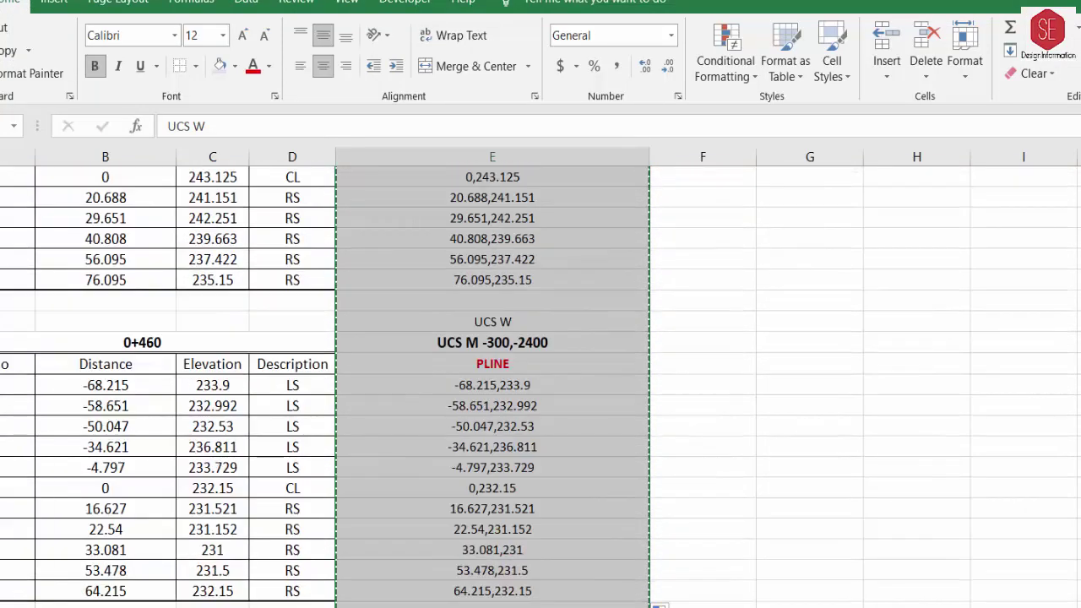
pyautogui.rightClick(512, 393)
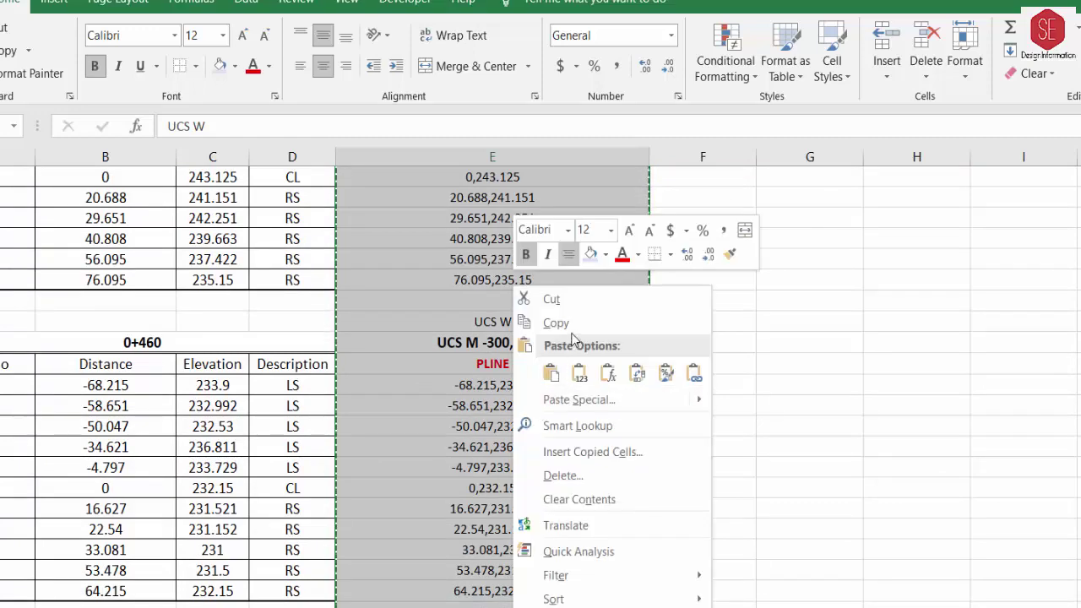
pyautogui.press('Escape')
pyautogui.scroll(20, 567, 273)
pyautogui.scroll(20, 513, 292)
pyautogui.click(513, 291)
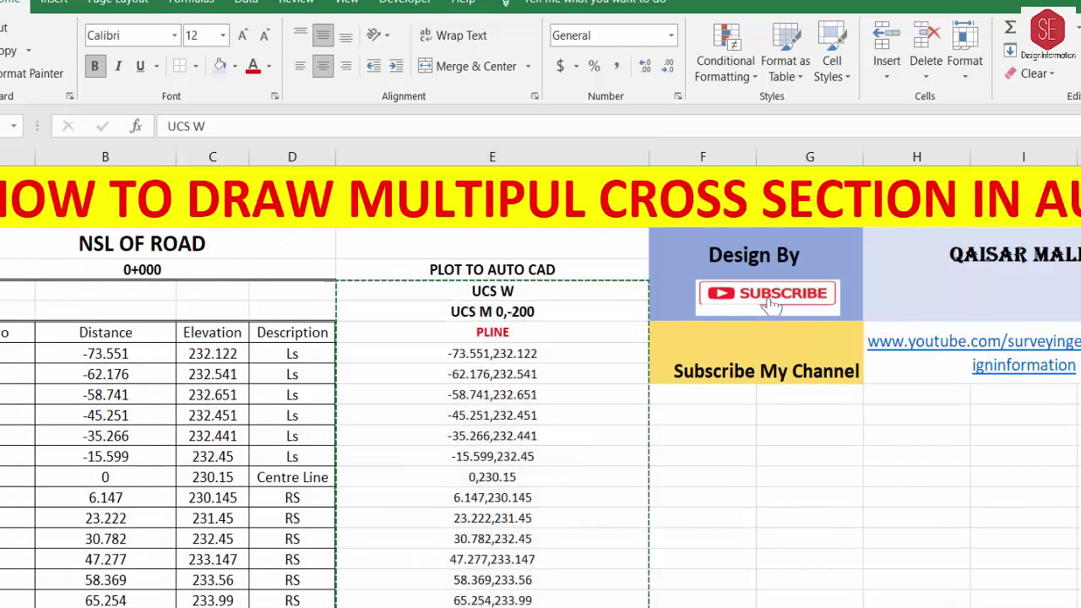
pyautogui.hotkey('alt', 'Tab')
# Step: Paste the full UCS/PLINE command list into AutoCAD's command line to draw two red section columns
pyautogui.rightClick(297, 186)
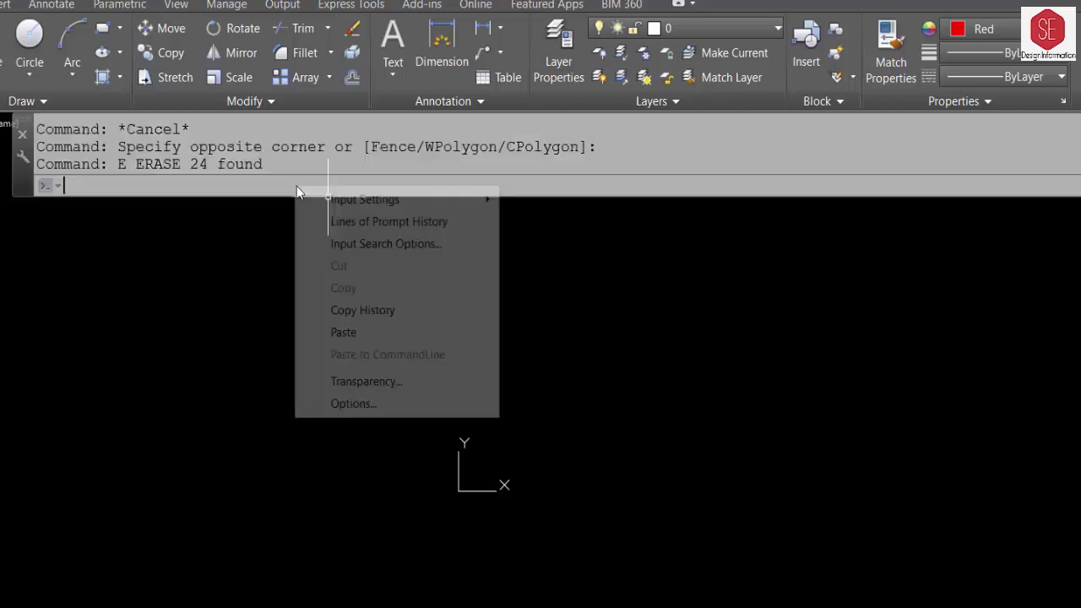
pyautogui.click(344, 333)
pyautogui.click(346, 334)
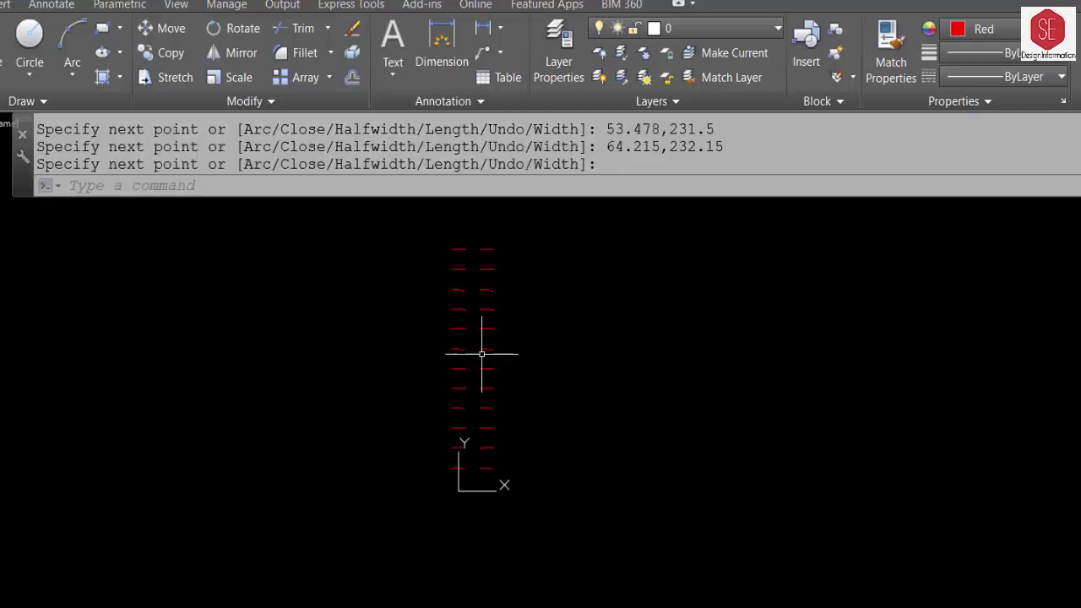
pyautogui.scroll(3, 472, 249)
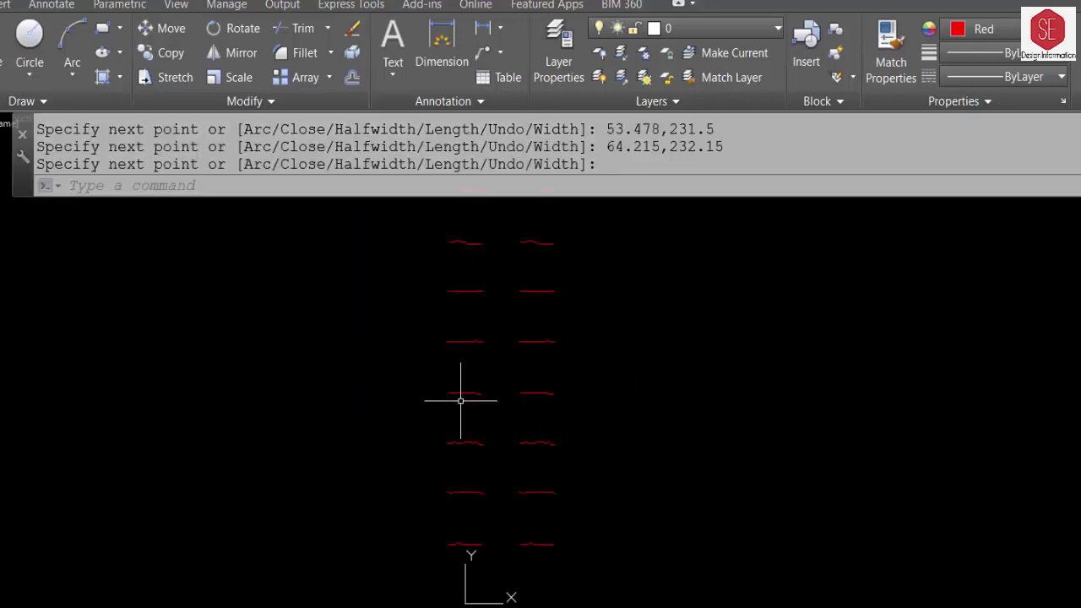
pyautogui.scroll(-3, 469, 304)
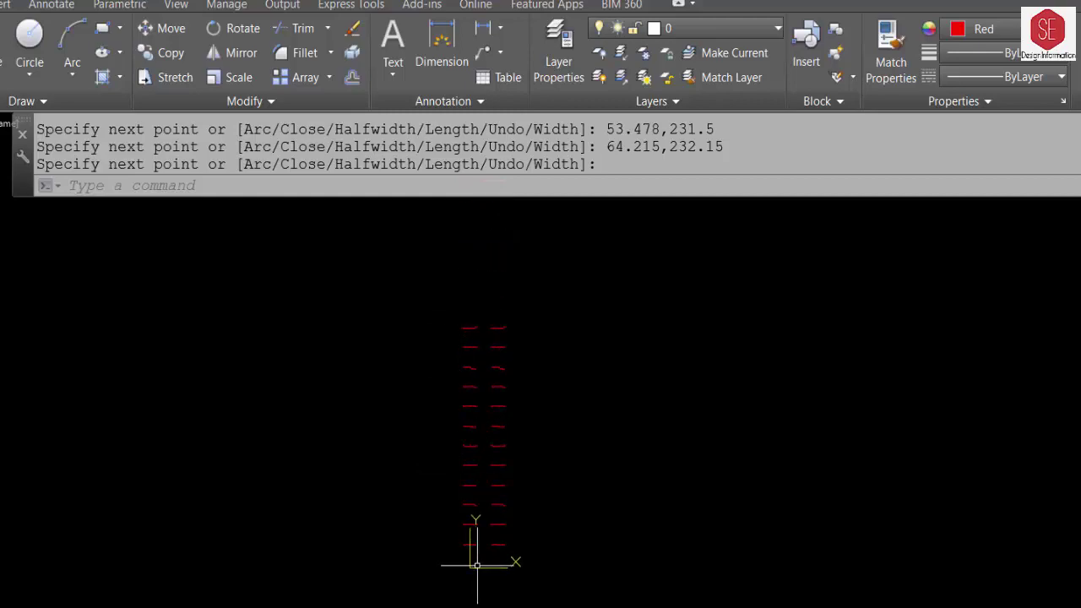
pyautogui.hotkey('alt', 'Tab')
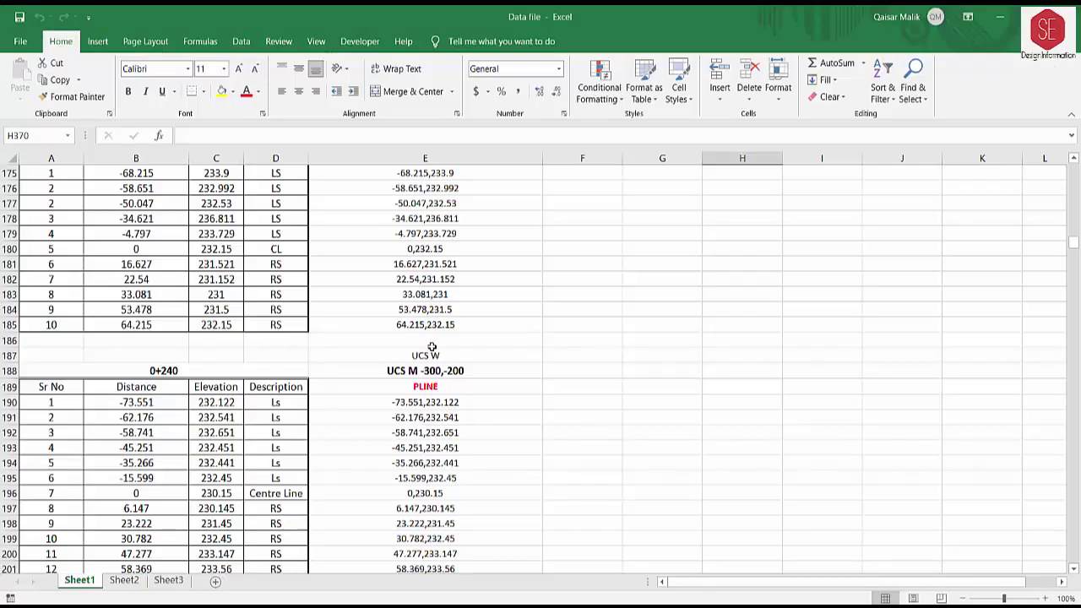
# Step: Copy the command block for sections 0+240 through 0+460, E187 down to row 376
pyautogui.click(433, 370)
pyautogui.moveTo(425, 356)
pyautogui.mouseDown()
pyautogui.moveTo(402, 593)
pyautogui.moveTo(418, 541)
pyautogui.mouseUp()
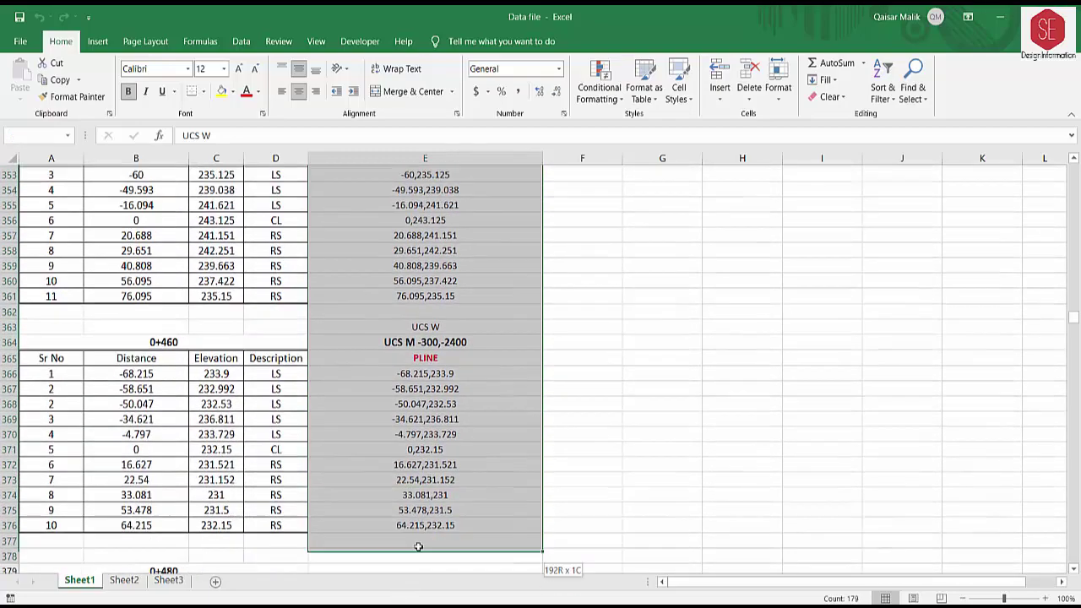
pyautogui.rightClick(417, 538)
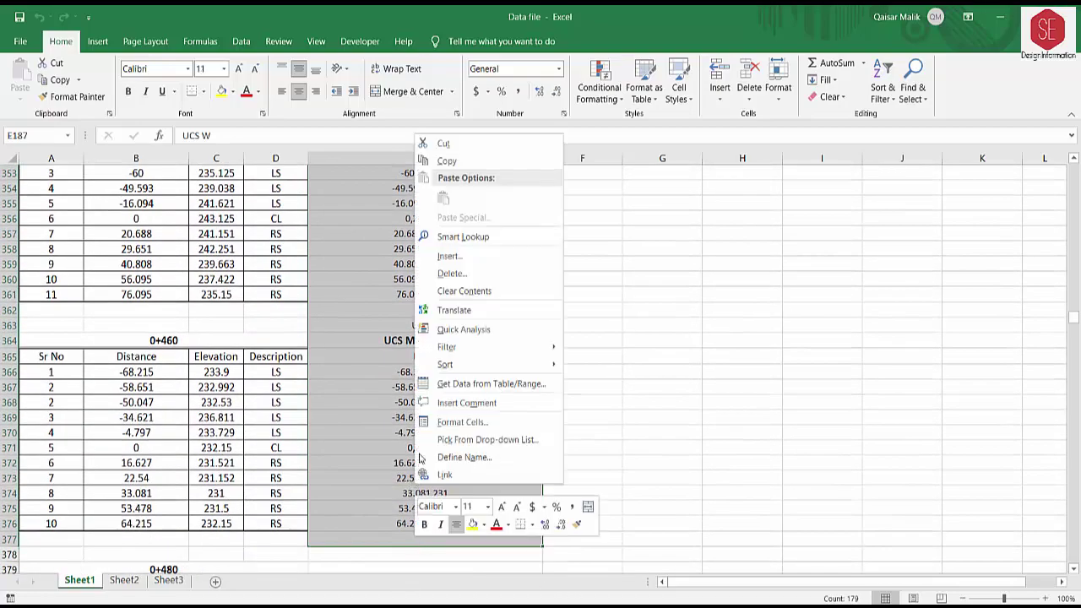
pyautogui.click(439, 138)
# Step: Paste the copied block starting at E378 beside section 0+480
pyautogui.scroll(10, 488, 302)
pyautogui.scroll(-10, 488, 302)
pyautogui.scroll(-10, 489, 302)
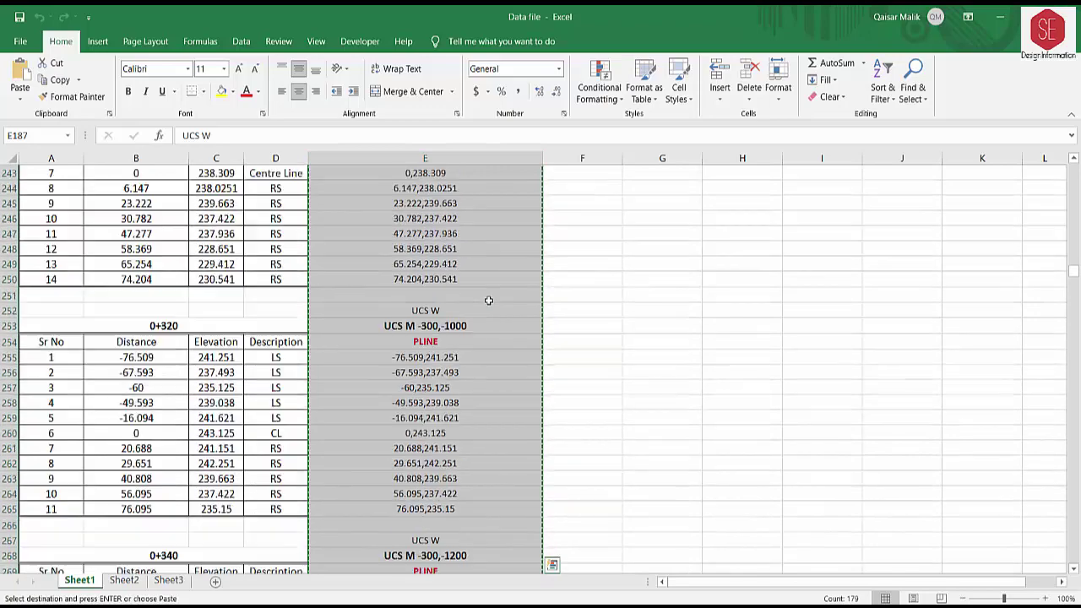
pyautogui.scroll(-10, 489, 302)
pyautogui.scroll(-9, 488, 302)
pyautogui.scroll(-17, 488, 300)
pyautogui.scroll(-5, 488, 300)
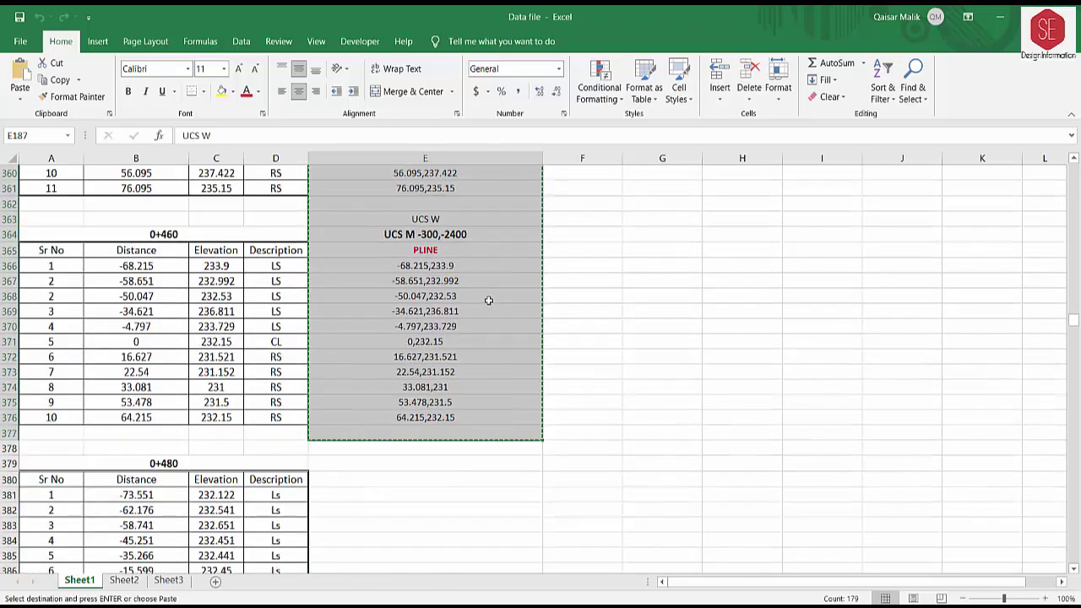
pyautogui.scroll(-2, 457, 386)
pyautogui.click(329, 357)
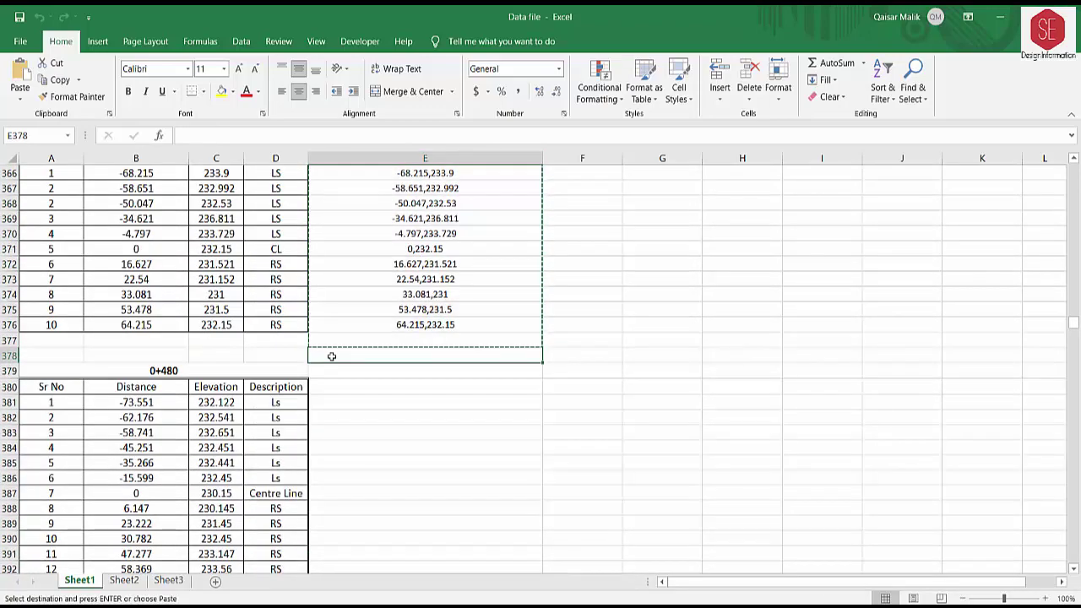
pyautogui.rightClick(331, 356)
pyautogui.click(361, 92)
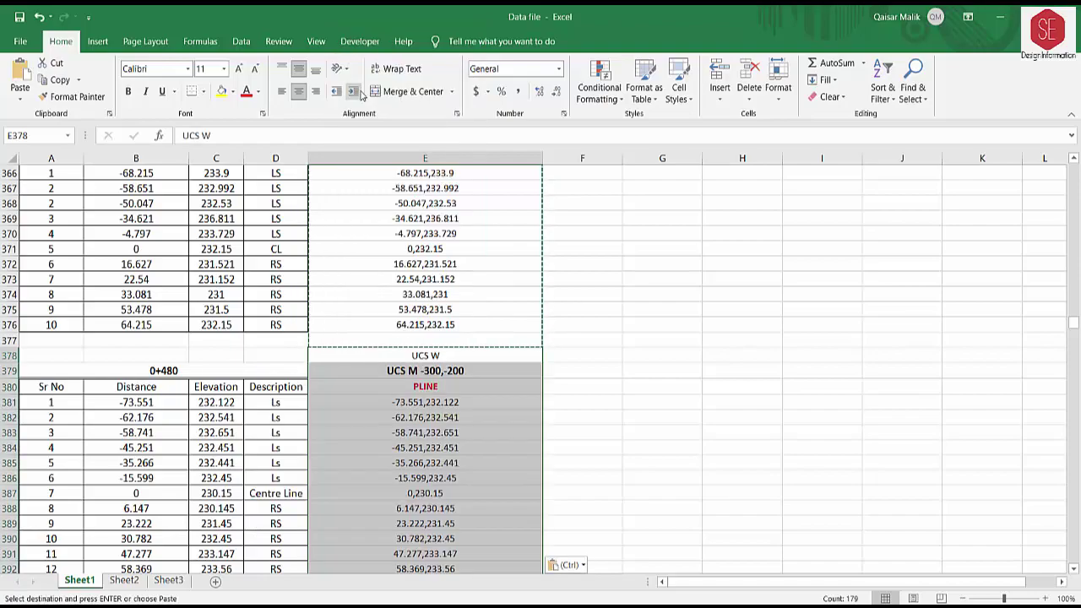
# Step: Change the UCS M x offset from -300 to -600 for sections 0+480, 0+500, 0+520 and 0+540
pyautogui.click(431, 370)
pyautogui.doubleClick(429, 370)
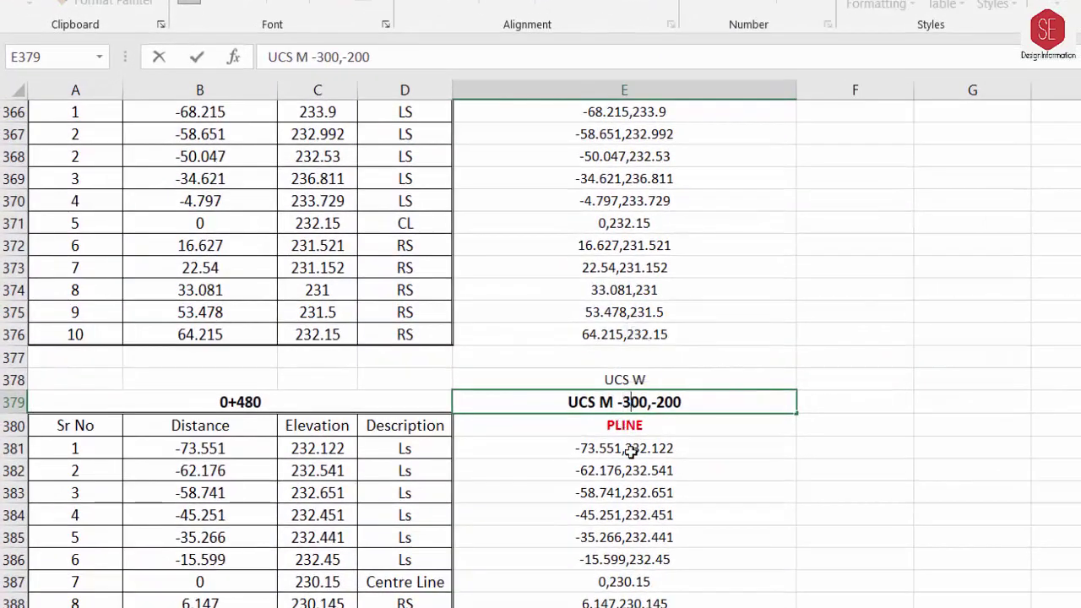
pyautogui.write('6')
pyautogui.press('Return')
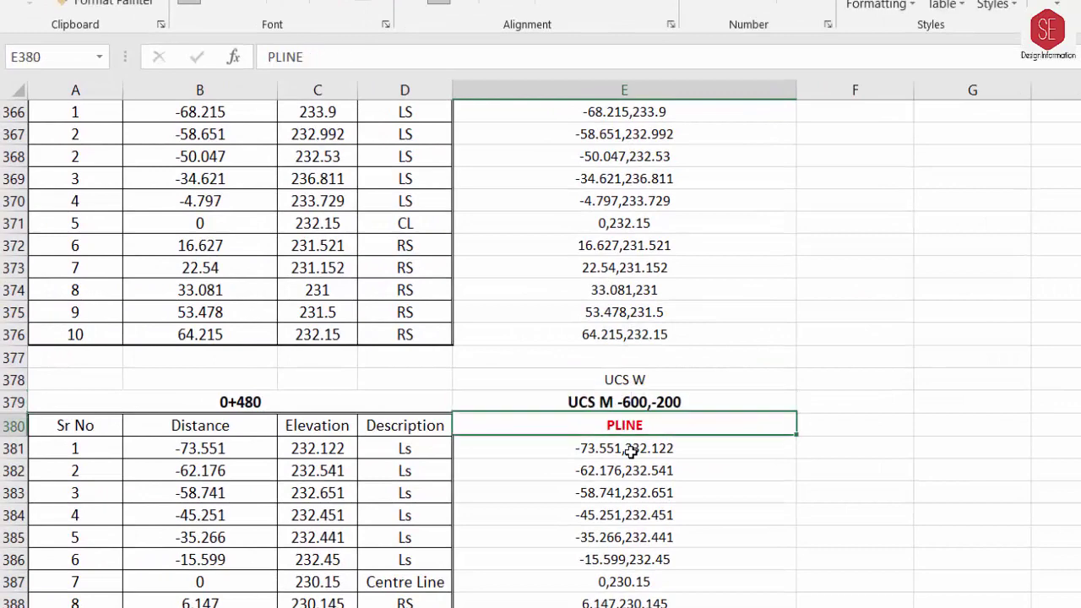
pyautogui.scroll(-2, 632, 456)
pyautogui.scroll(-4, 634, 470)
pyautogui.doubleClick(626, 403)
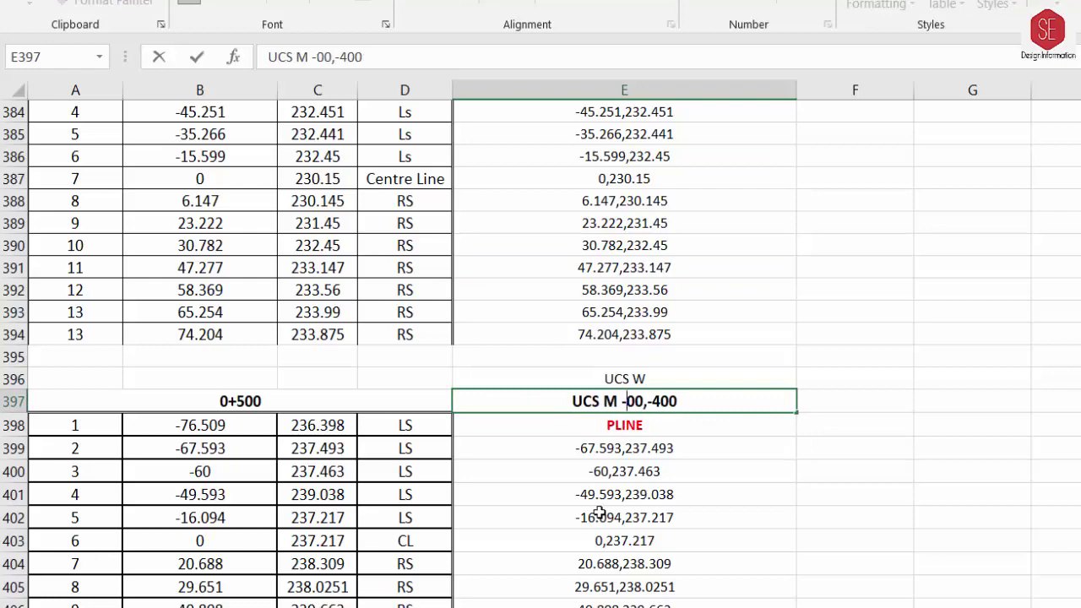
pyautogui.write('6')
pyautogui.press('Return')
pyautogui.scroll(-6, 698, 437)
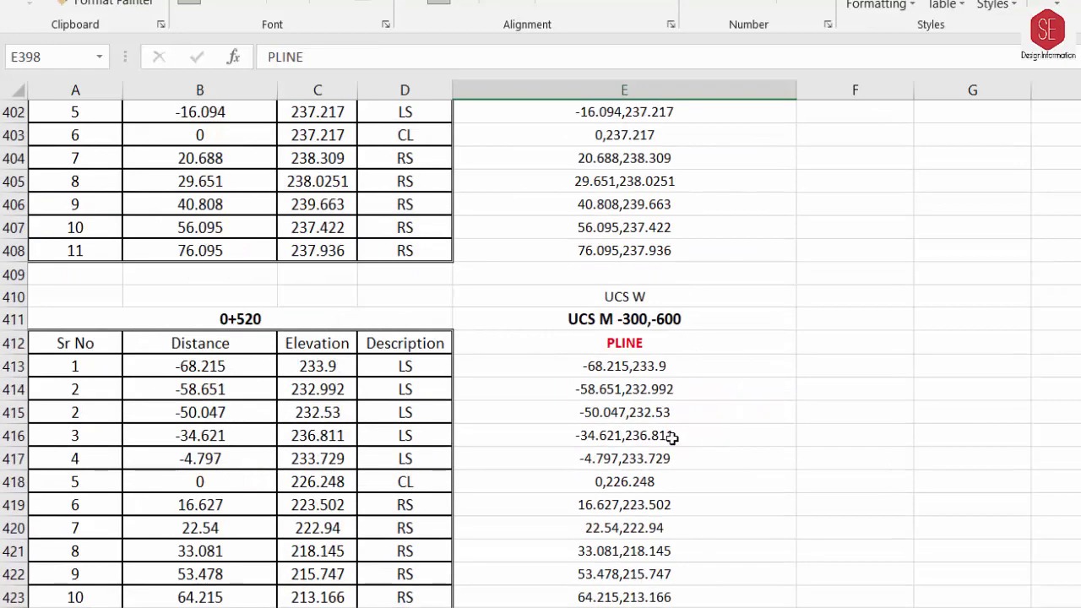
pyautogui.scroll(-2, 681, 423)
pyautogui.scroll(5, 681, 422)
pyautogui.click(638, 525)
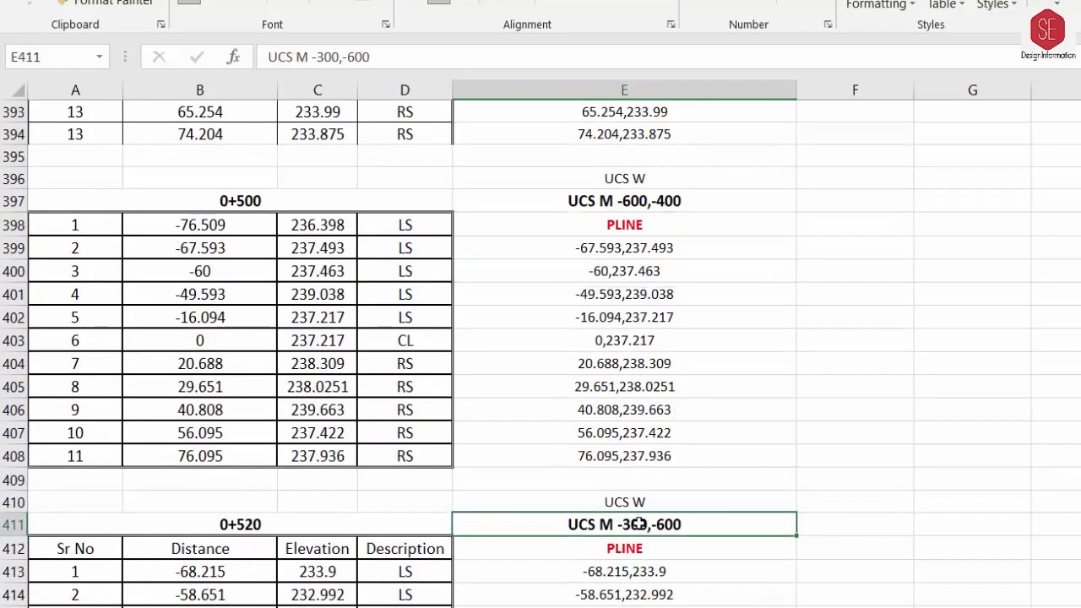
pyautogui.write('6')
pyautogui.press('Return')
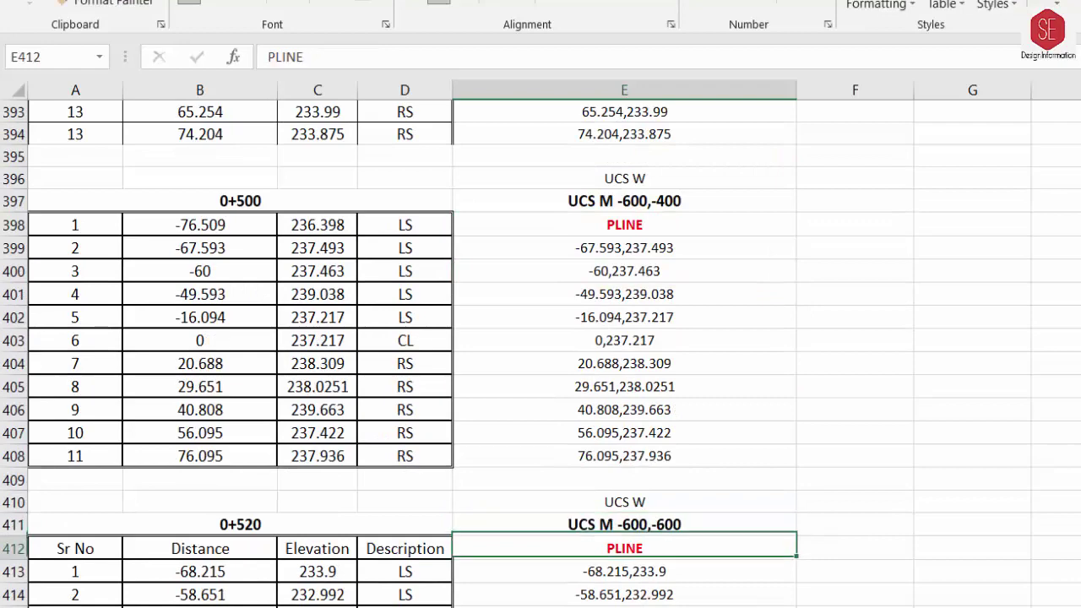
pyautogui.scroll(-1, 741, 478)
pyautogui.scroll(-4, 740, 478)
pyautogui.doubleClick(630, 522)
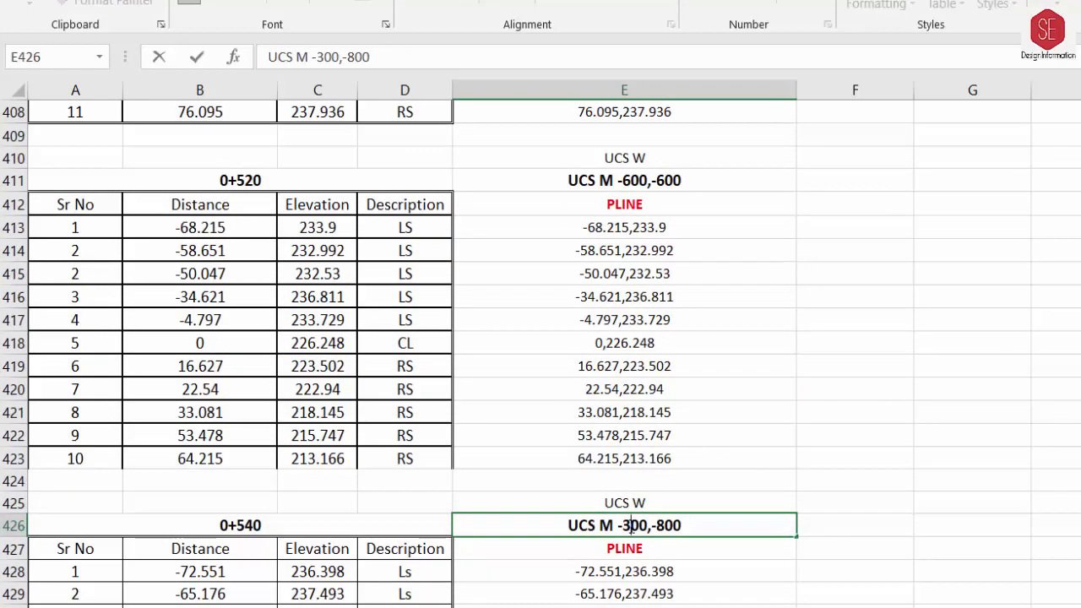
pyautogui.write('6')
pyautogui.press('Return')
# Step: Change the UCS M x offset to -600 for sections 0+560, 0+580, 0+680 and 0+700
pyautogui.scroll(-3, 734, 470)
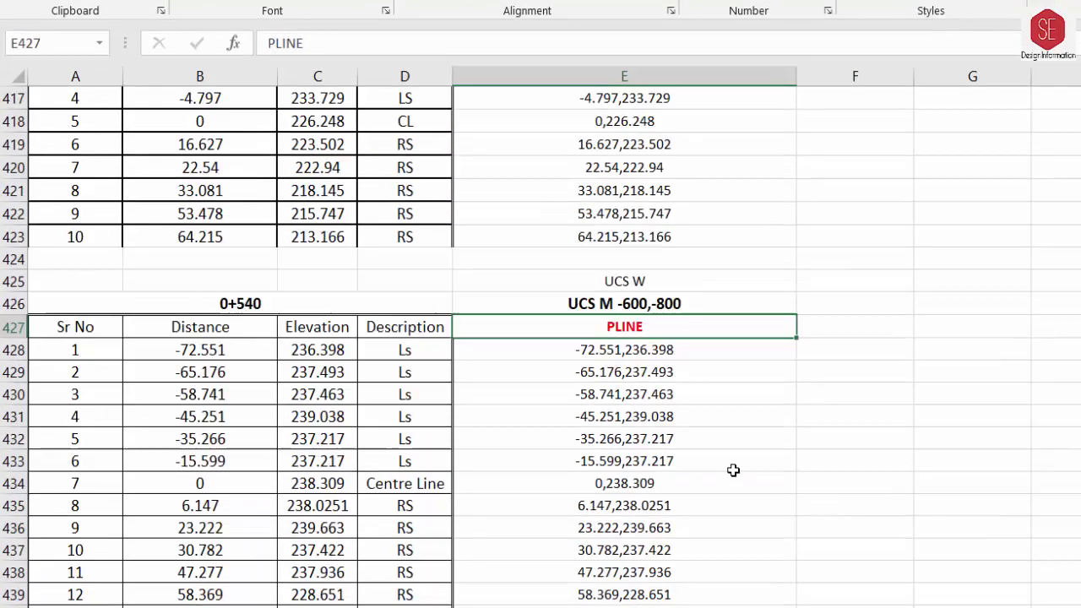
pyautogui.scroll(-2, 734, 470)
pyautogui.doubleClick(644, 445)
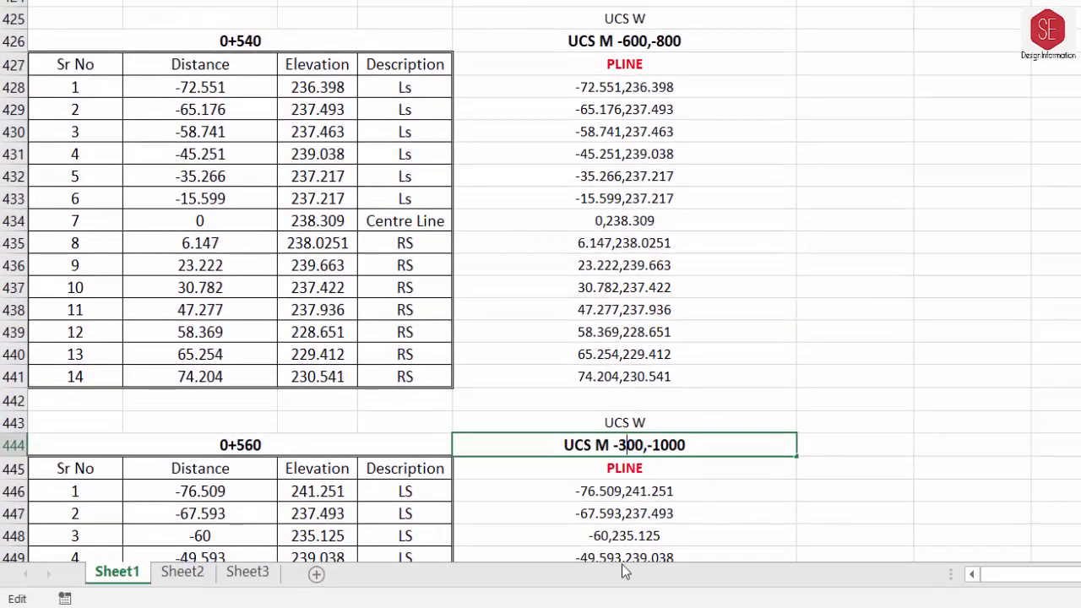
pyautogui.press('BackSpace')
pyautogui.write('6')
pyautogui.press('Return')
pyautogui.scroll(-6, 785, 535)
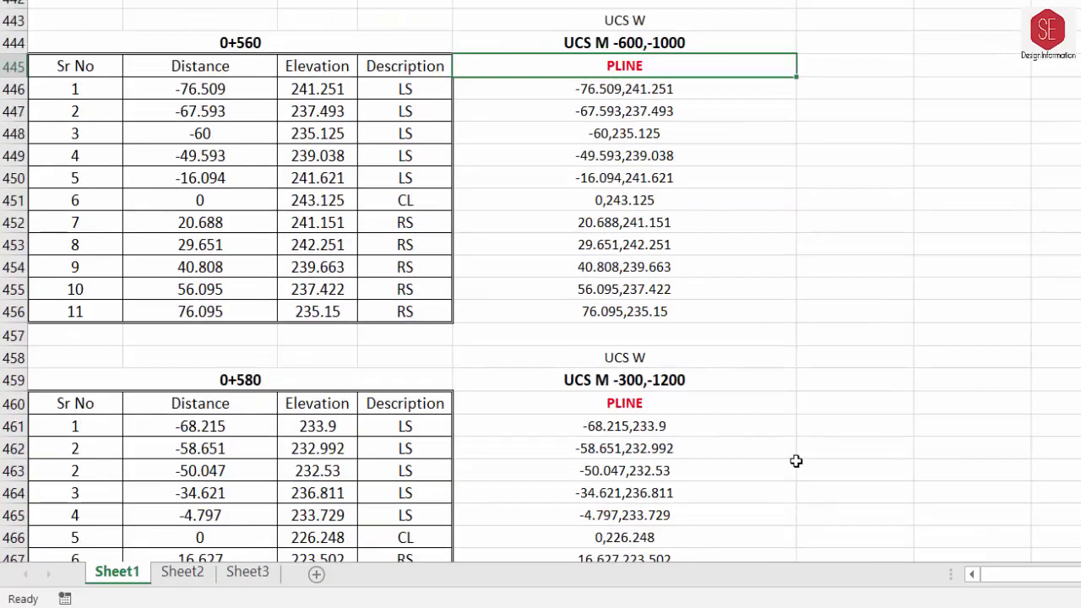
pyautogui.scroll(1, 796, 459)
pyautogui.doubleClick(618, 429)
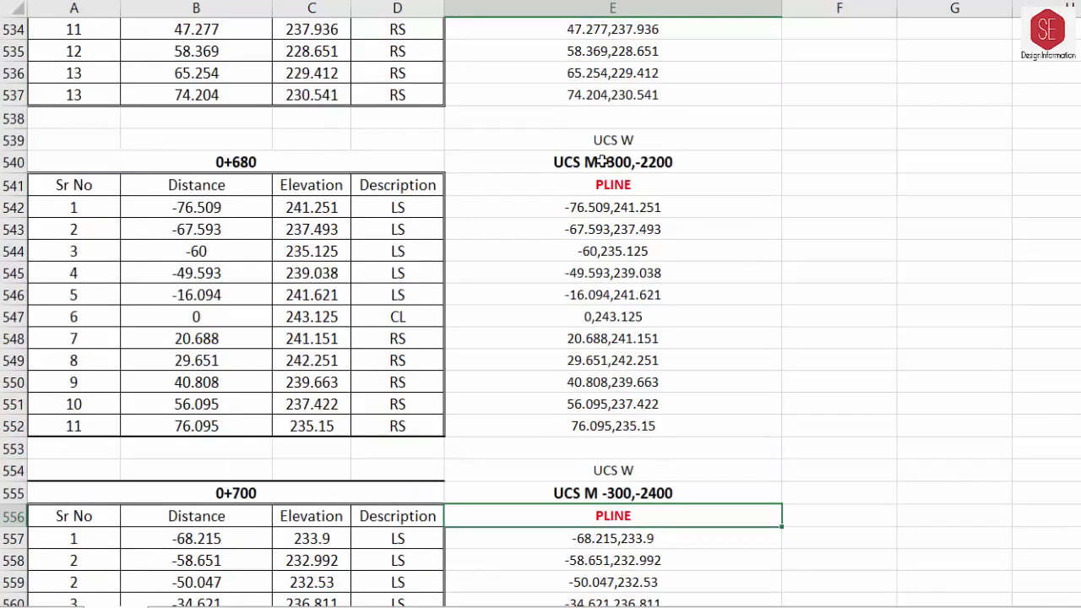
pyautogui.click(615, 209)
pyautogui.click(617, 169)
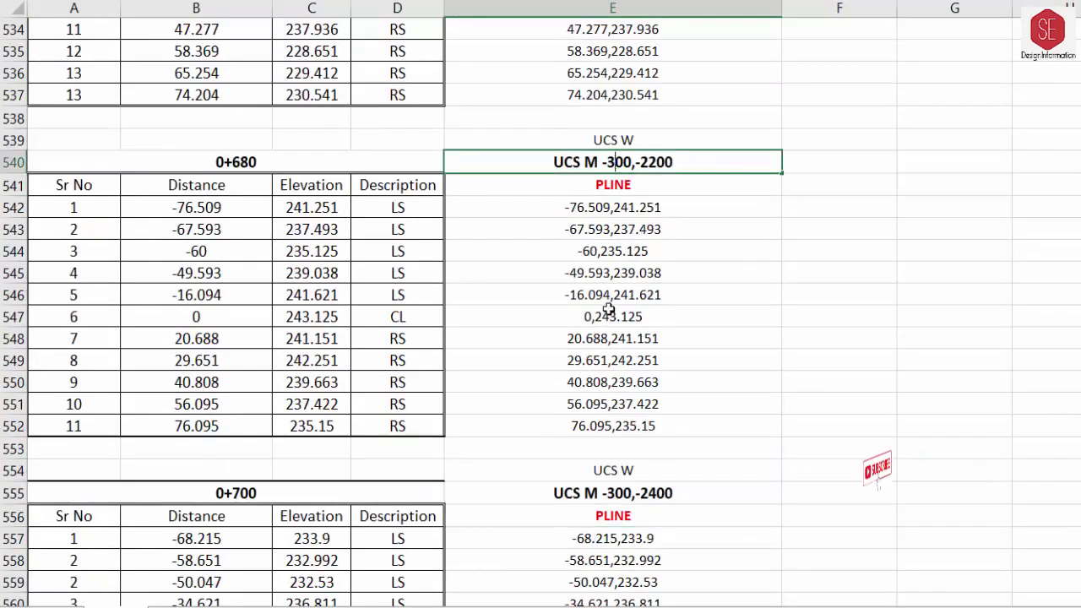
pyautogui.press('BackSpace')
pyautogui.write('6')
pyautogui.click(689, 345)
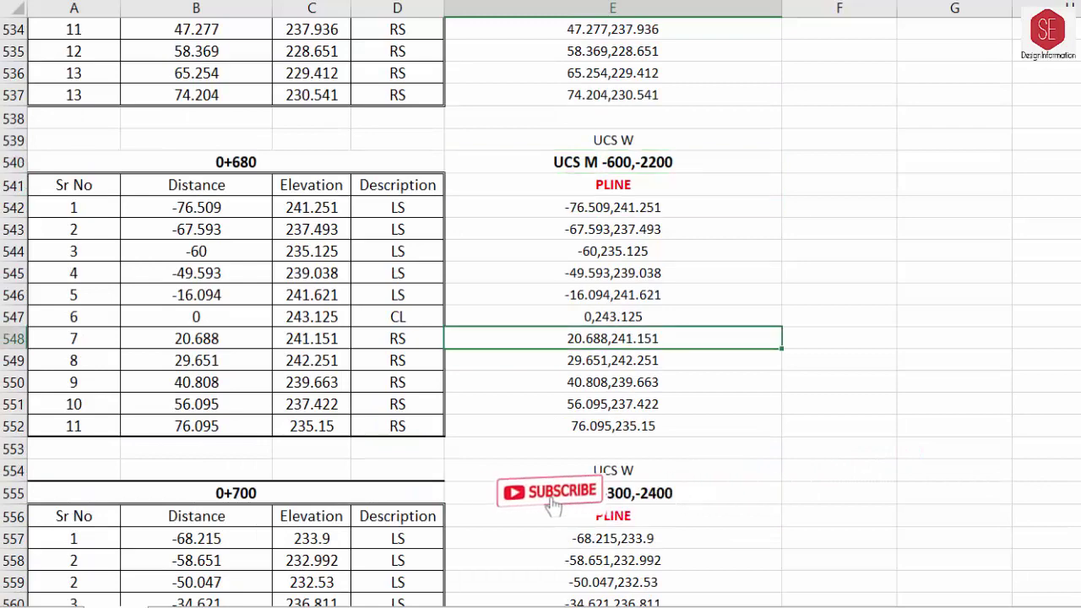
pyautogui.doubleClick(614, 493)
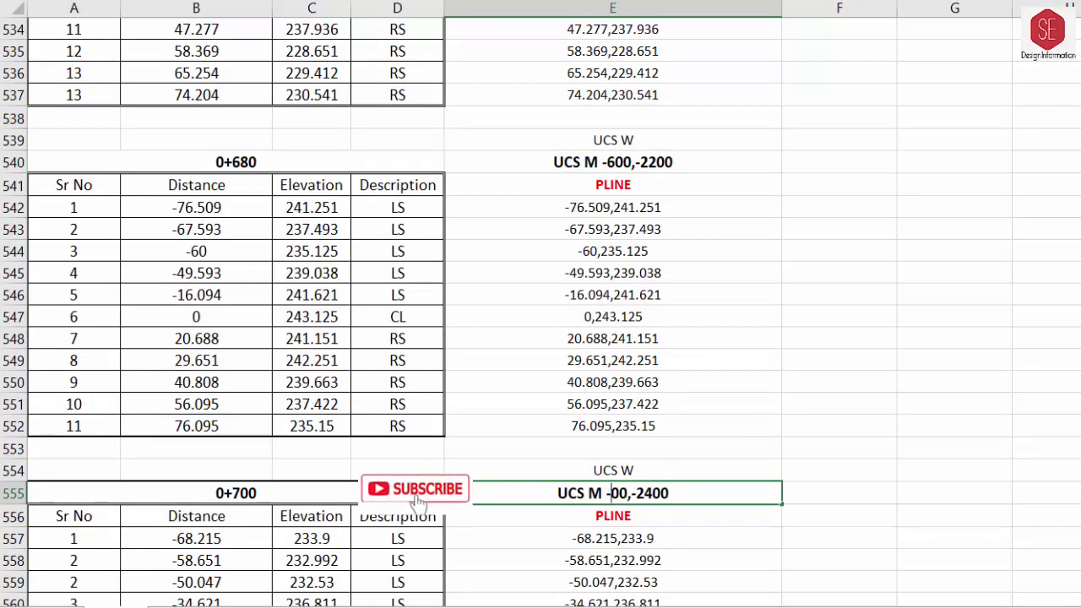
pyautogui.write('6')
pyautogui.press('Return')
# Step: Select and copy column E commands from the 0+480 UCS W line down to row 568
pyautogui.scroll(-5, 647, 338)
pyautogui.scroll(-1, 683, 511)
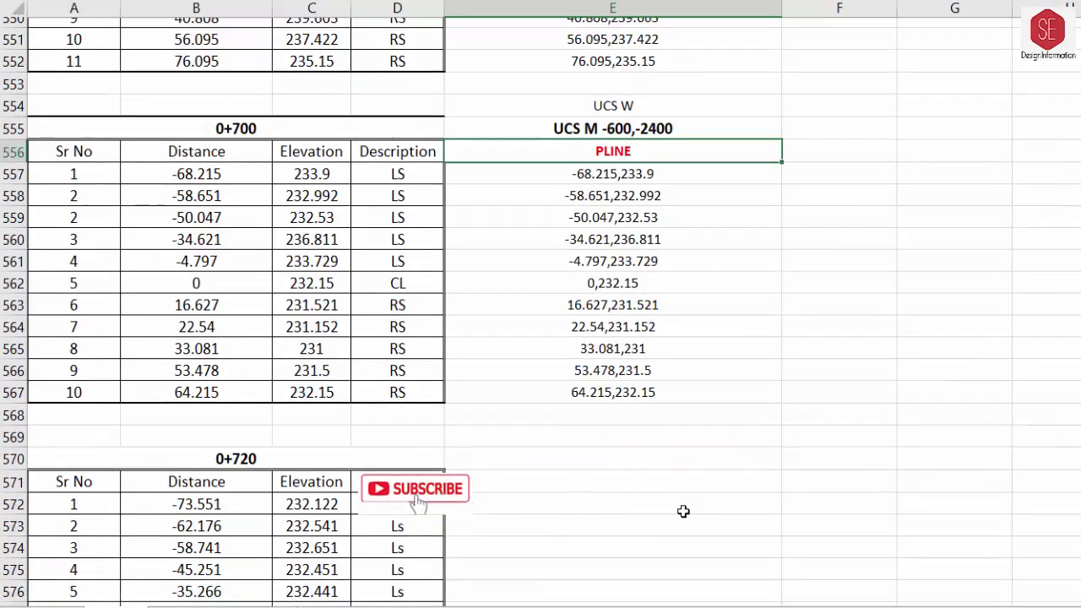
pyautogui.scroll(-1, 890, 273)
pyautogui.scroll(8, 709, 242)
pyautogui.scroll(11, 709, 243)
pyautogui.scroll(8, 715, 229)
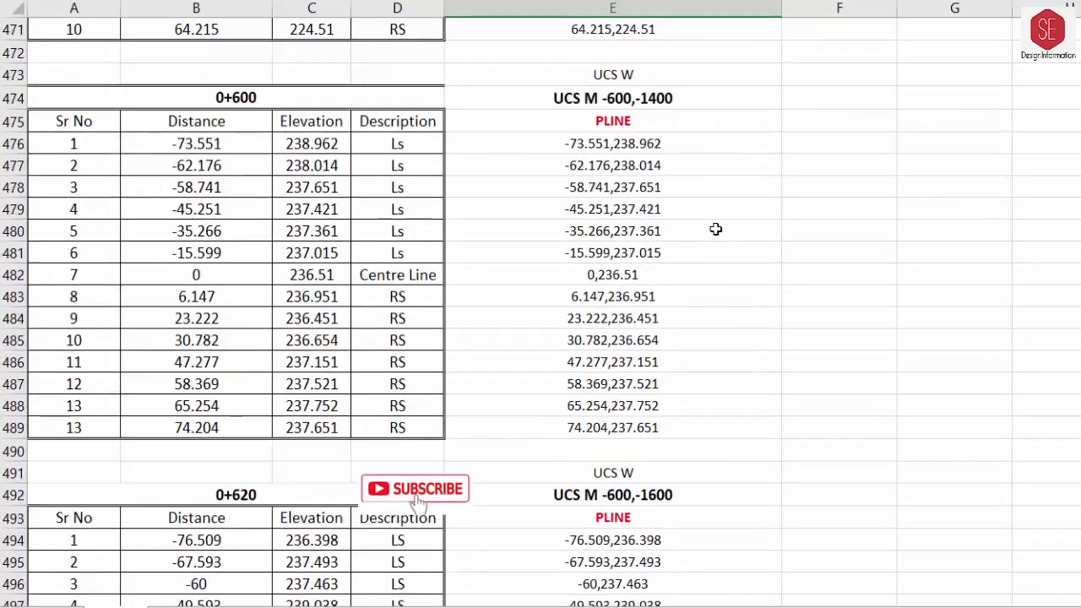
pyautogui.scroll(7, 716, 229)
pyautogui.scroll(7, 715, 229)
pyautogui.scroll(5, 716, 229)
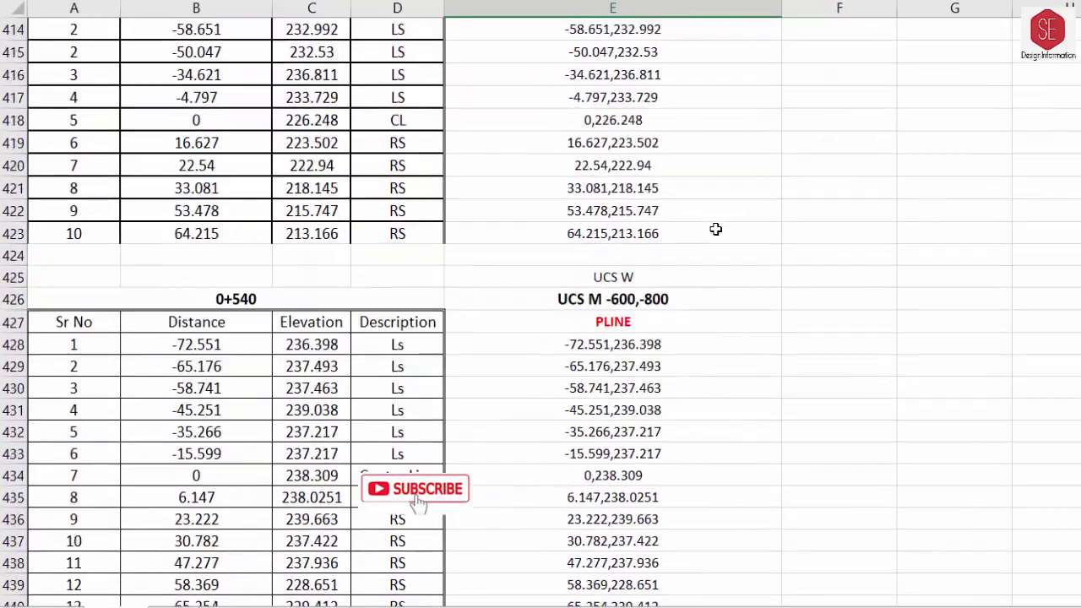
pyautogui.scroll(2, 716, 229)
pyautogui.scroll(5, 715, 229)
pyautogui.scroll(1, 716, 228)
pyautogui.scroll(8, 716, 229)
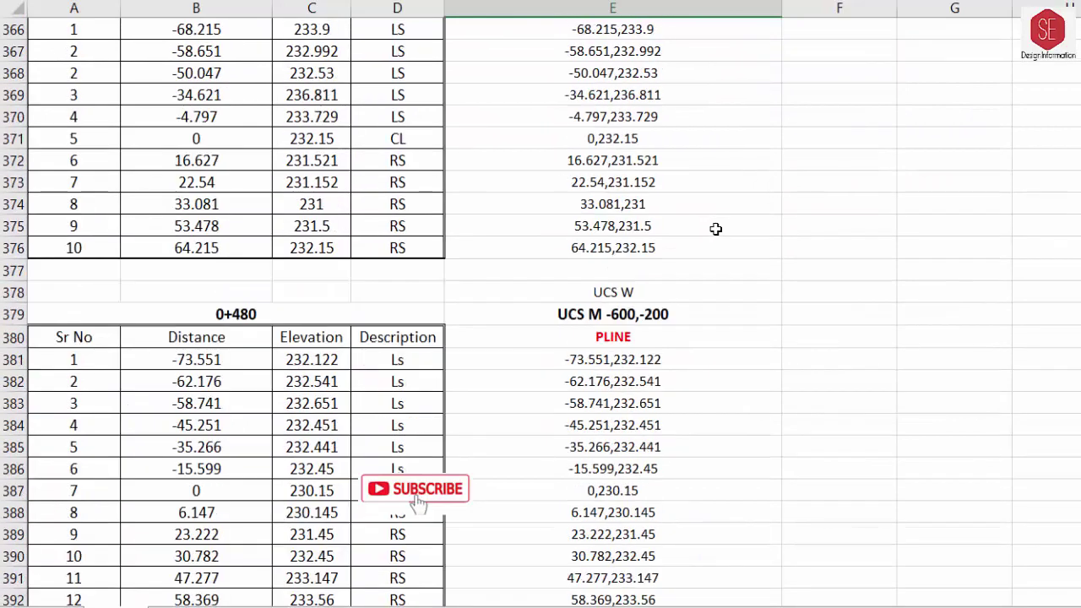
pyautogui.scroll(5, 716, 229)
pyautogui.scroll(-4, 715, 229)
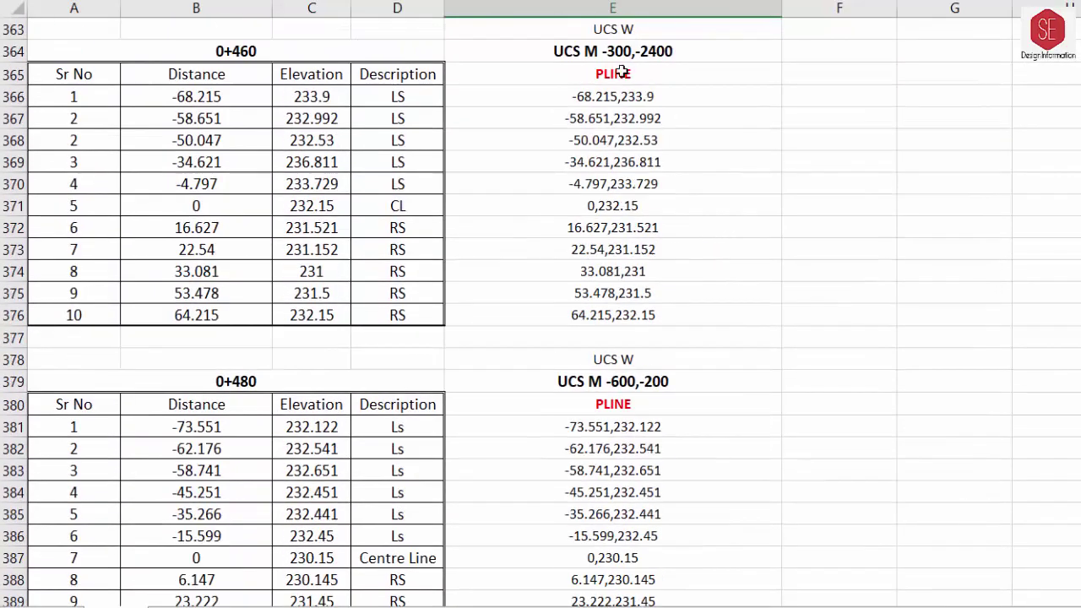
pyautogui.moveTo(646, 359)
pyautogui.mouseDown()
pyautogui.moveTo(646, 591)
pyautogui.moveTo(781, 584)
pyautogui.moveTo(607, 98)
pyautogui.mouseUp()
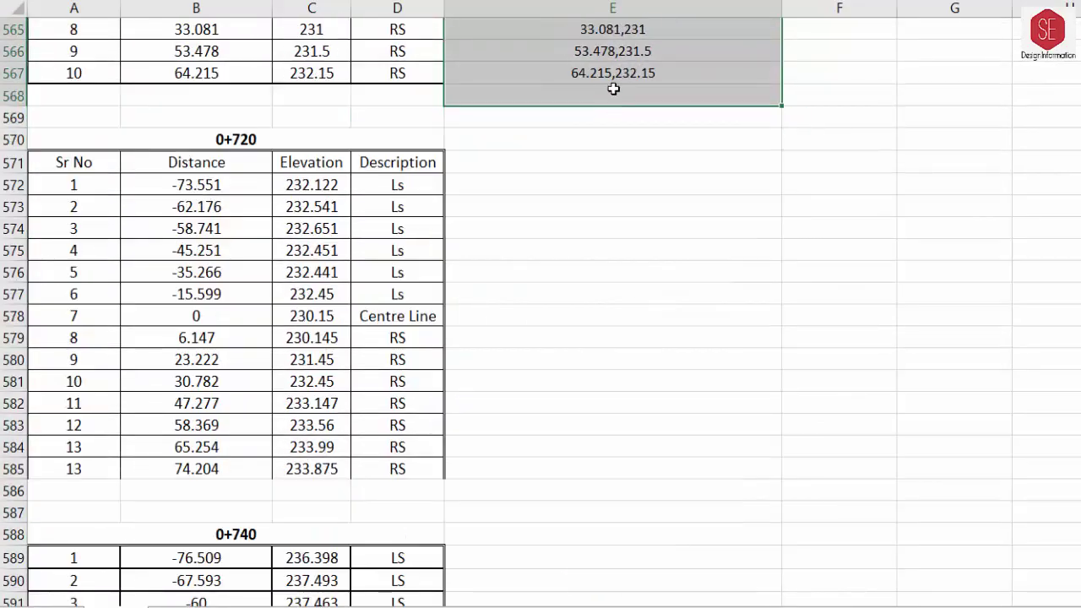
pyautogui.rightClick(614, 89)
pyautogui.click(646, 126)
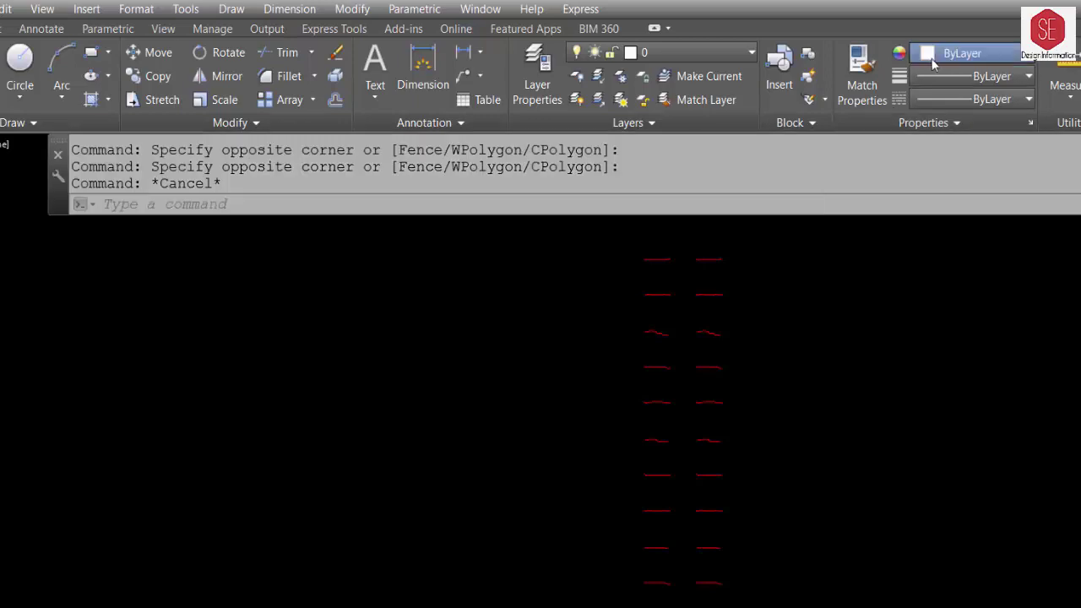
# Step: Set the current colour to yellow and paste the 0+480–0+700 commands into AutoCAD's command line
pyautogui.click(932, 64)
pyautogui.click(939, 248)
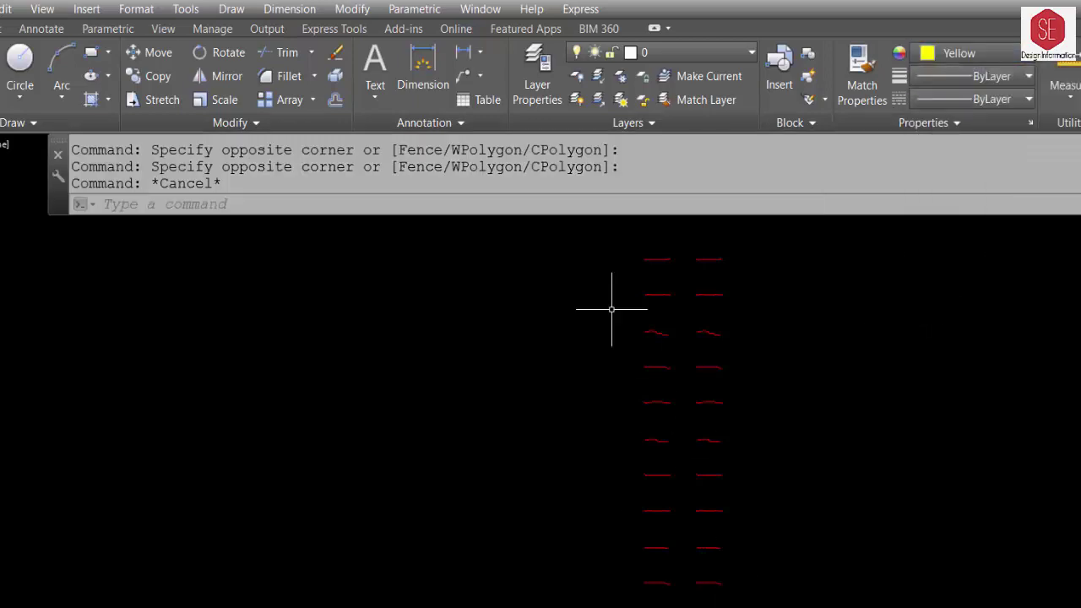
pyautogui.click(378, 204)
pyautogui.rightClick(376, 205)
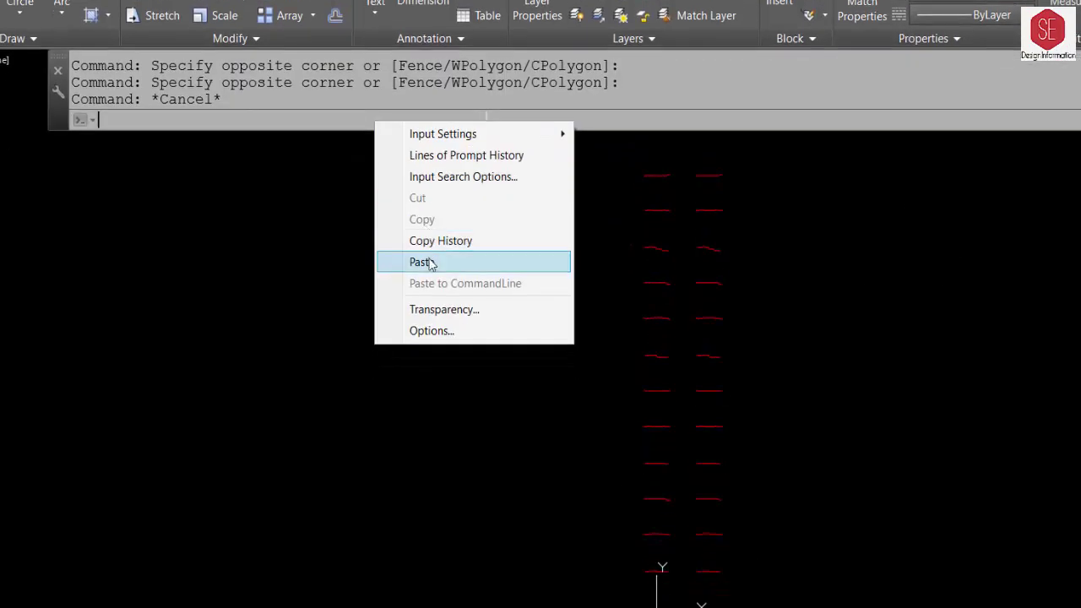
pyautogui.click(430, 264)
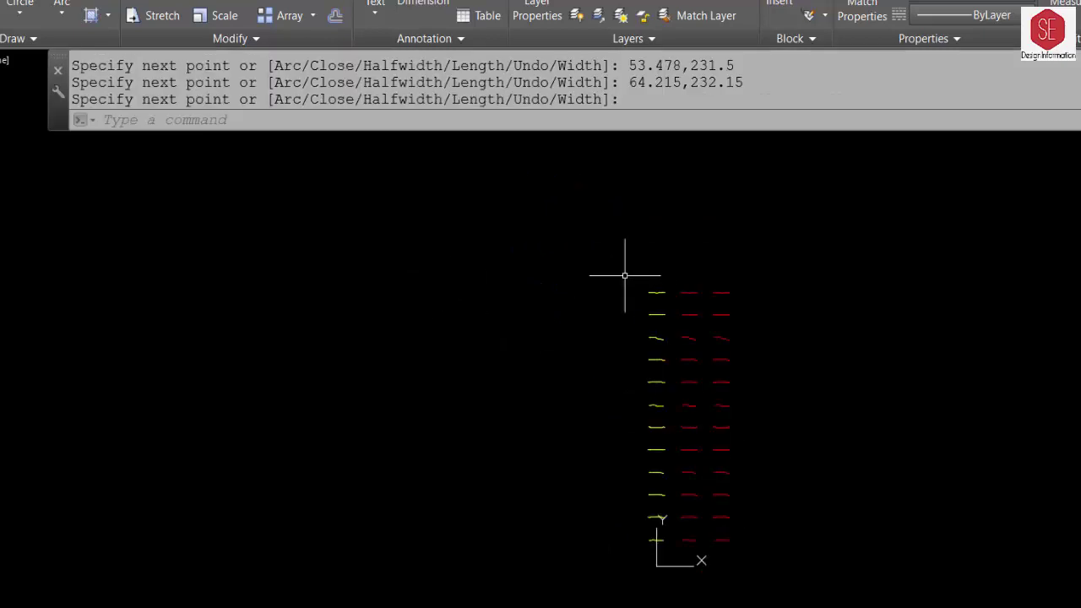
pyautogui.scroll(2, 670, 310)
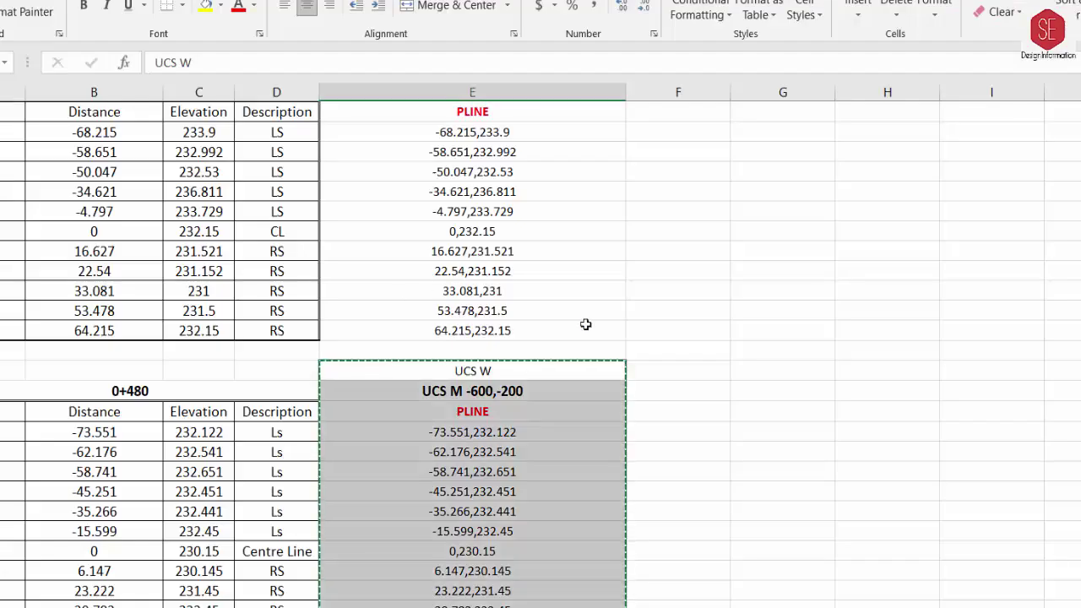
# Step: Copy the 0+700 UCS W/UCS M/PLINE header block into the 0+720 section
pyautogui.click(678, 350)
pyautogui.scroll(7, 571, 367)
pyautogui.scroll(-8, 590, 334)
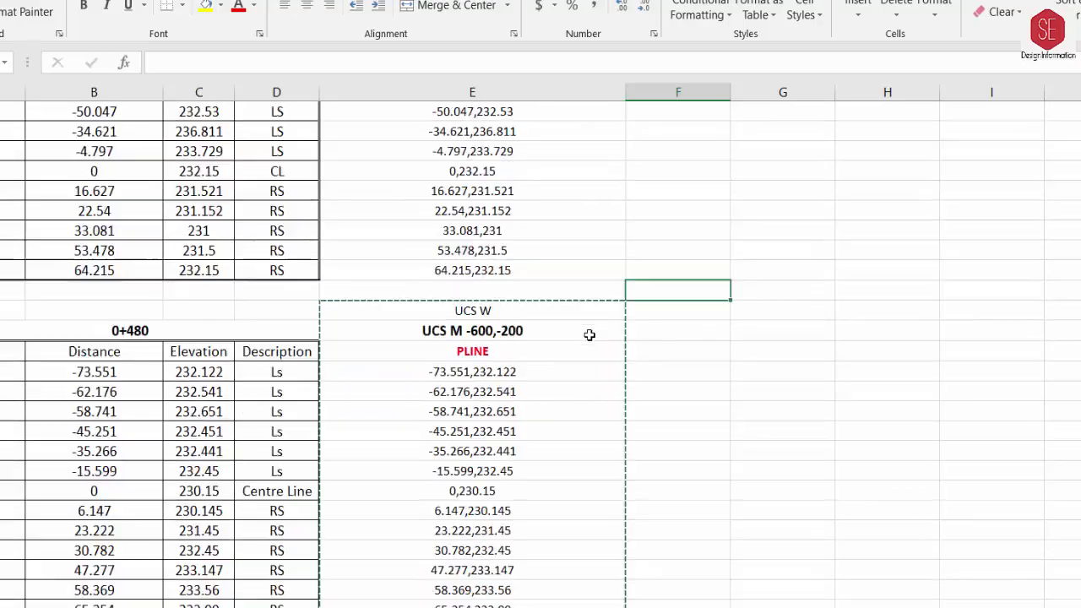
pyautogui.scroll(-6, 590, 335)
pyautogui.scroll(-15, 590, 335)
pyautogui.scroll(-10, 589, 336)
pyautogui.scroll(-10, 589, 336)
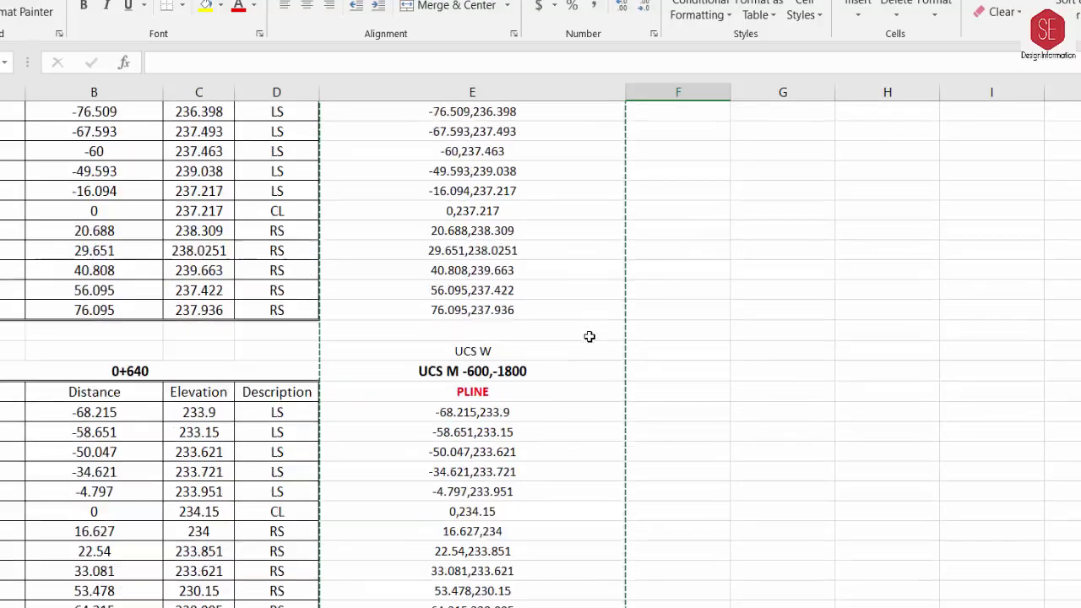
pyautogui.scroll(-9, 590, 336)
pyautogui.scroll(-12, 591, 338)
pyautogui.scroll(-7, 593, 312)
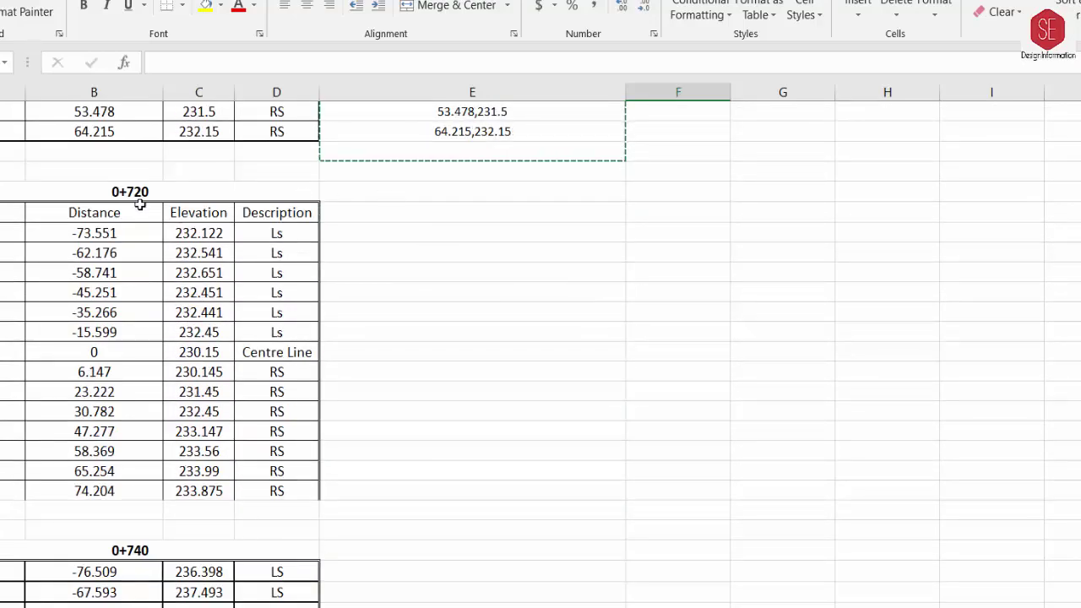
pyautogui.scroll(3, 541, 349)
pyautogui.scroll(2, 627, 336)
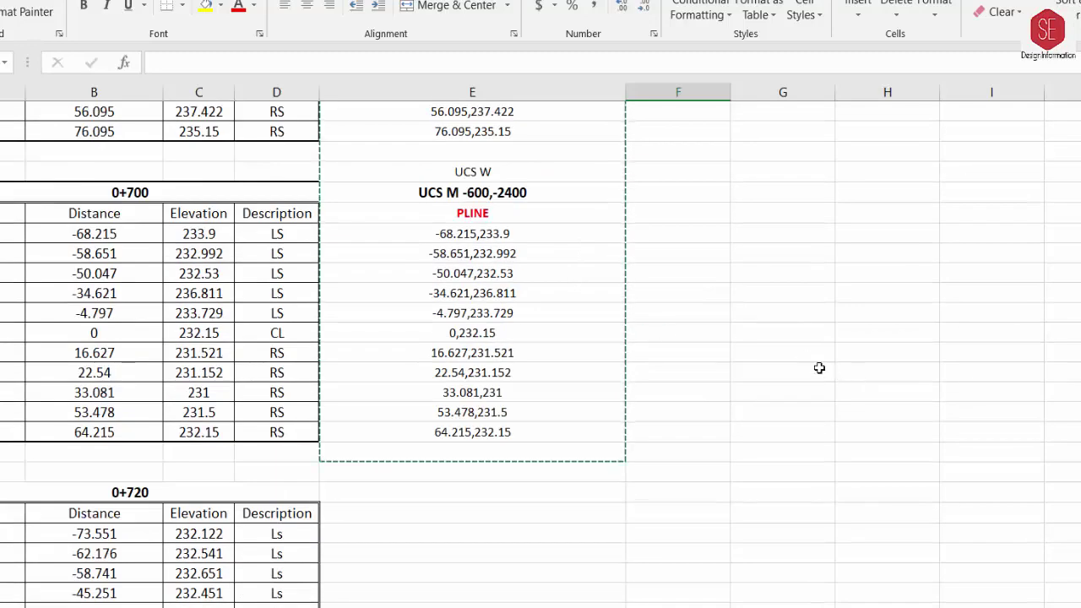
pyautogui.click(505, 167)
pyautogui.press('Escape')
pyautogui.moveTo(497, 188); pyautogui.dragTo(502, 232)
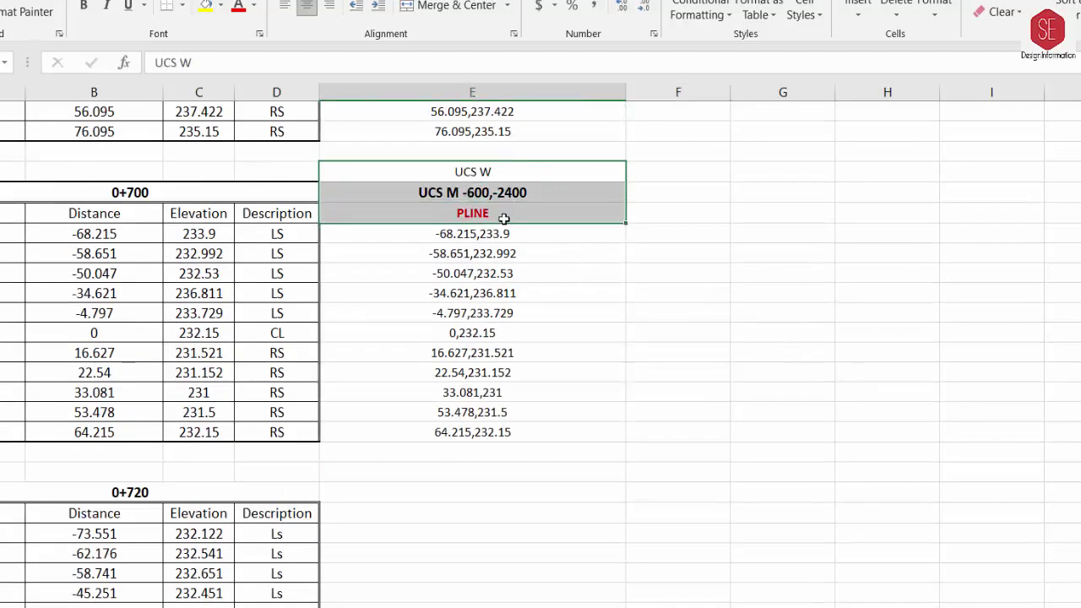
pyautogui.rightClick(505, 186)
pyautogui.click(544, 219)
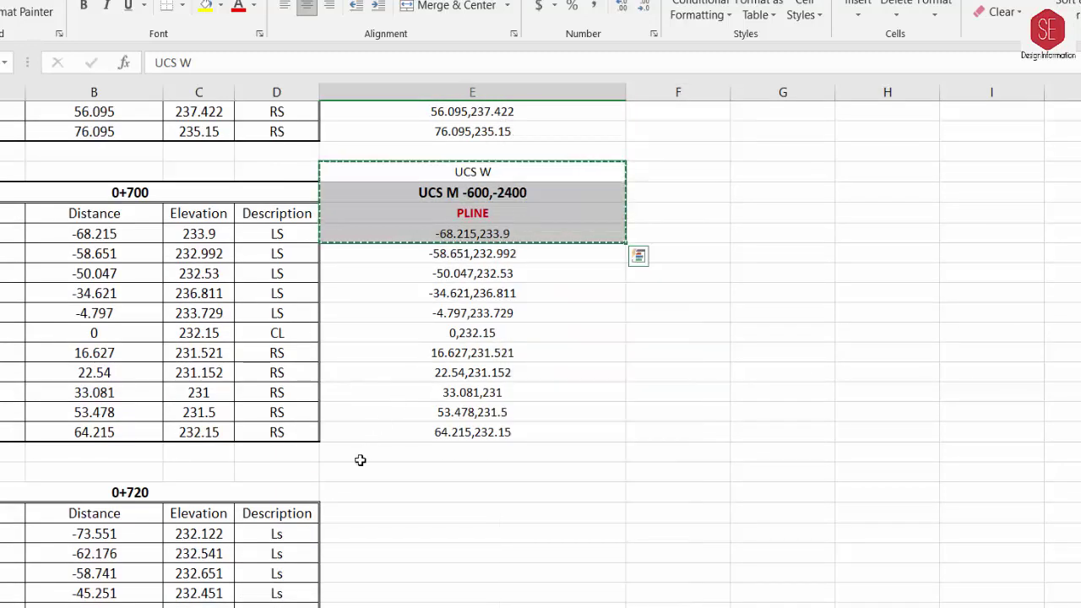
pyautogui.rightClick(429, 470)
pyautogui.click(449, 118)
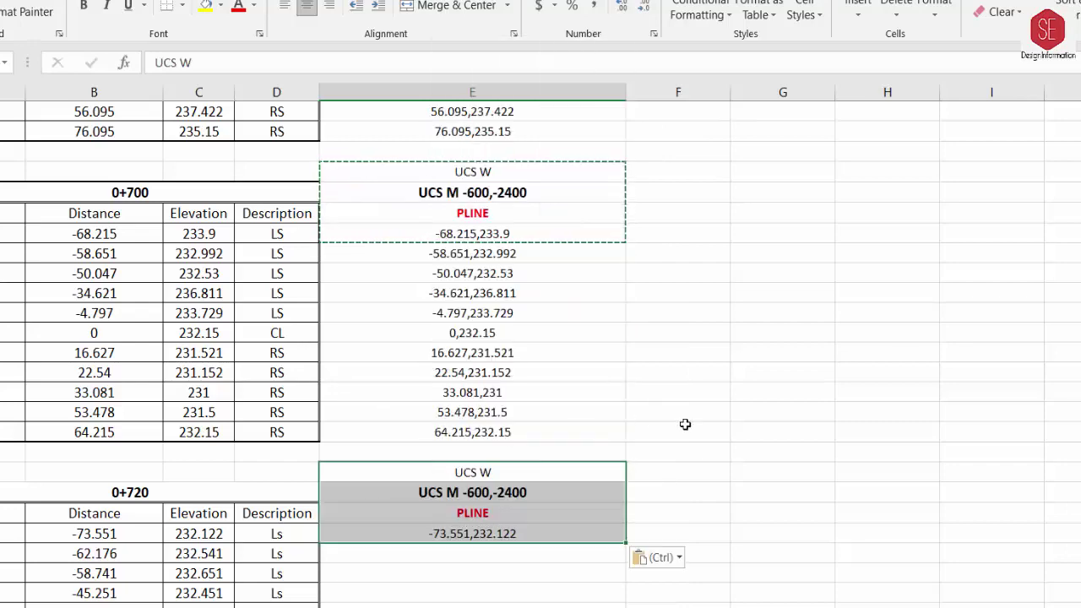
pyautogui.scroll(-2, 477, 397)
# Step: Set the 0+720 UCS M origin to 300,-200 and fill its coordinate formulas down
pyautogui.press('Down')
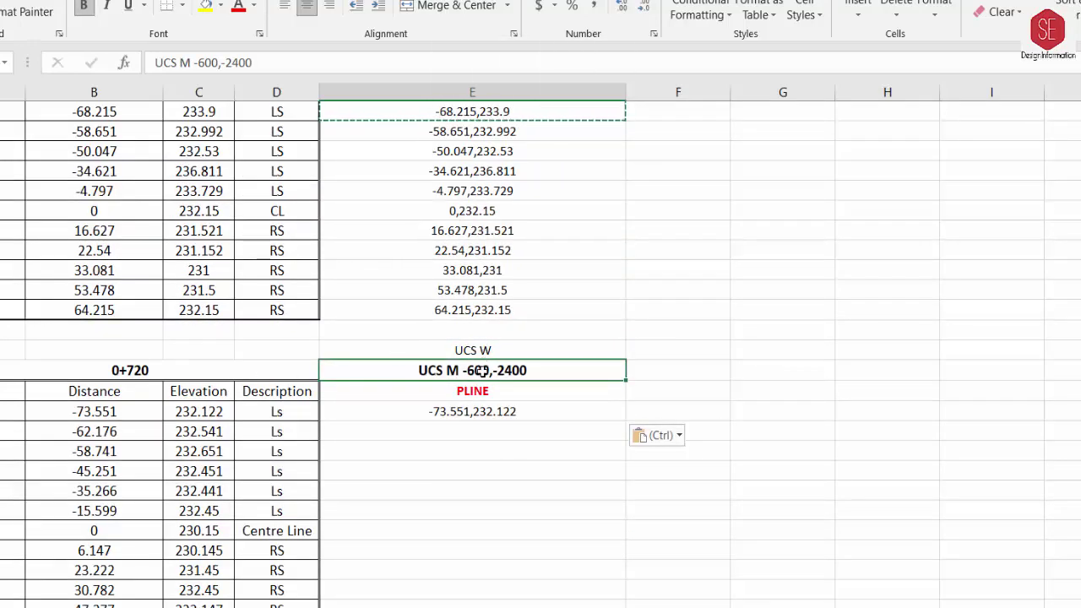
pyautogui.doubleClick(479, 372)
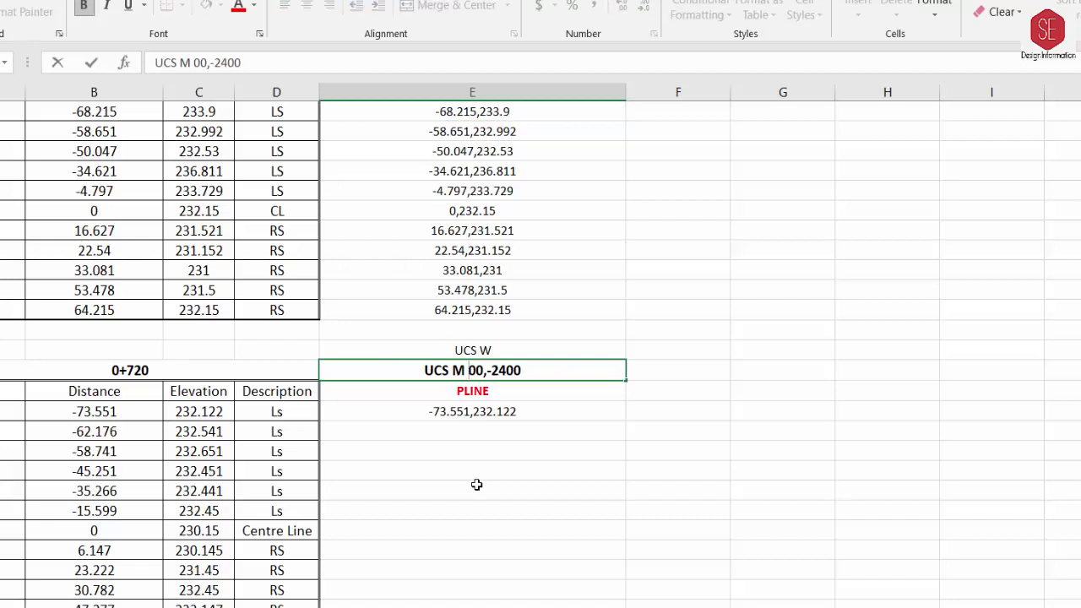
pyautogui.write('3')
pyautogui.click(532, 479)
pyautogui.click(482, 374)
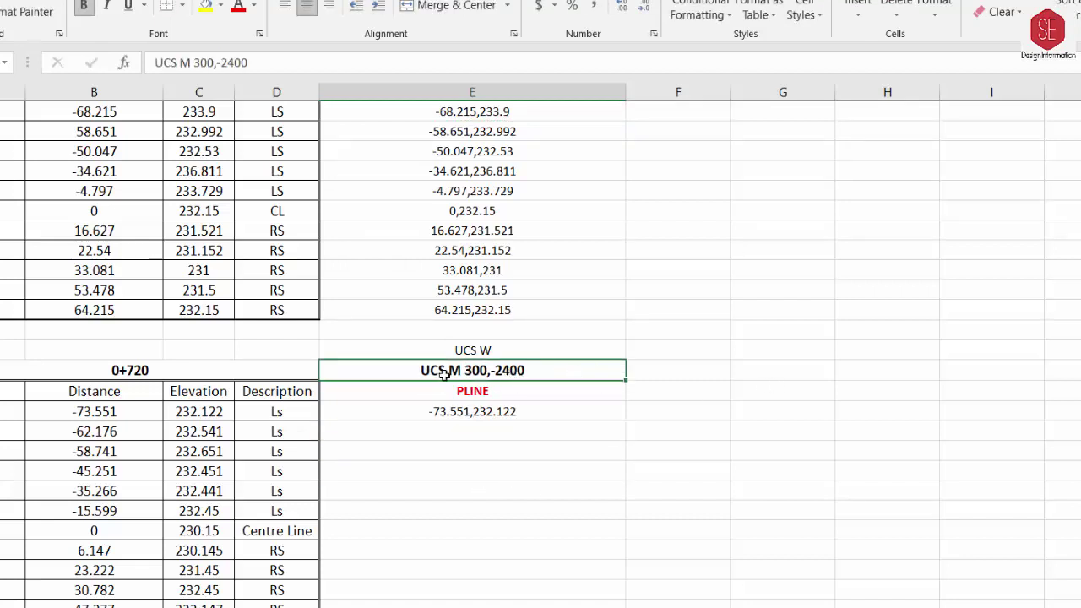
pyautogui.click(511, 413)
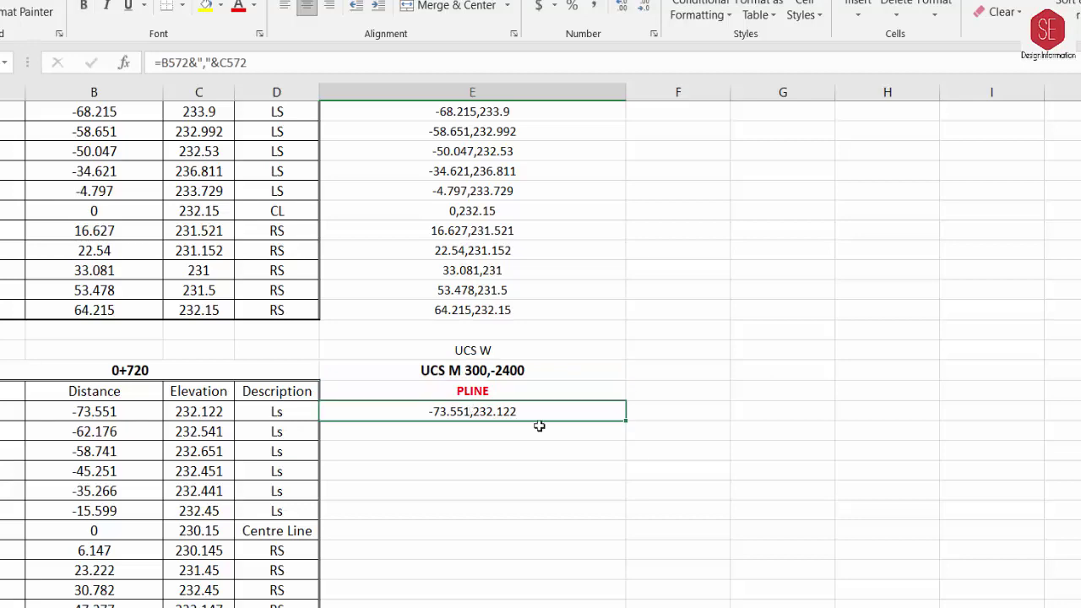
pyautogui.doubleClick(628, 422)
pyautogui.doubleClick(532, 370)
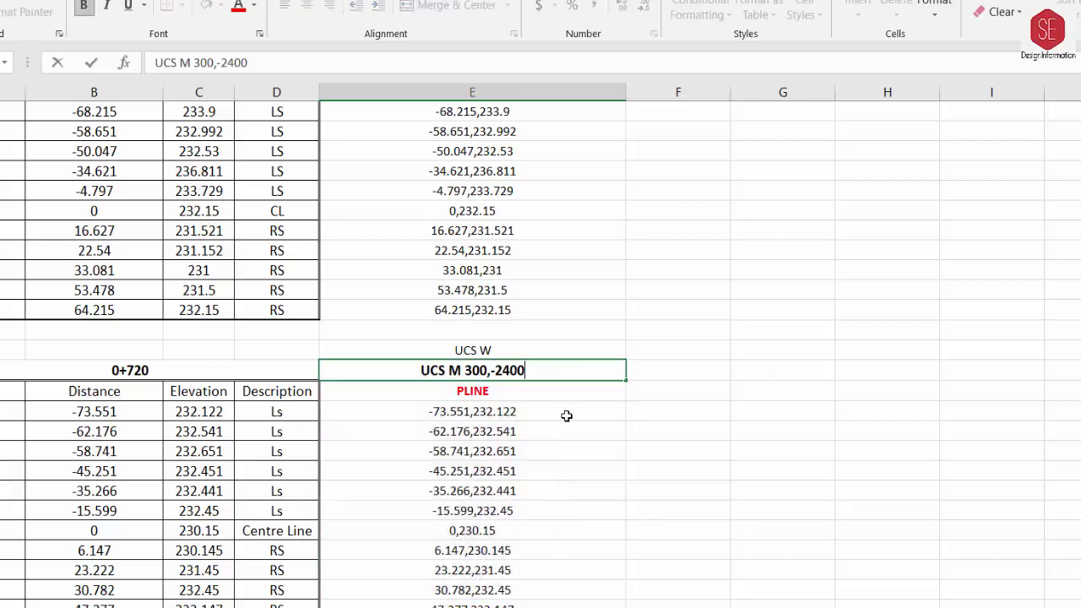
pyautogui.press('BackSpace')
pyautogui.write('00')
pyautogui.press('Return')
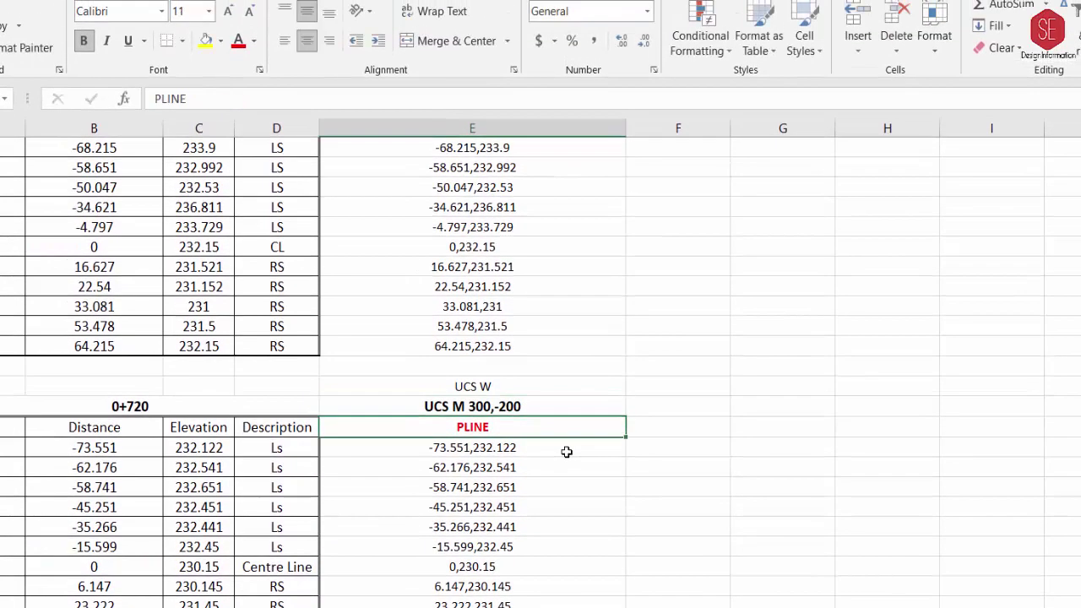
pyautogui.press('Up')
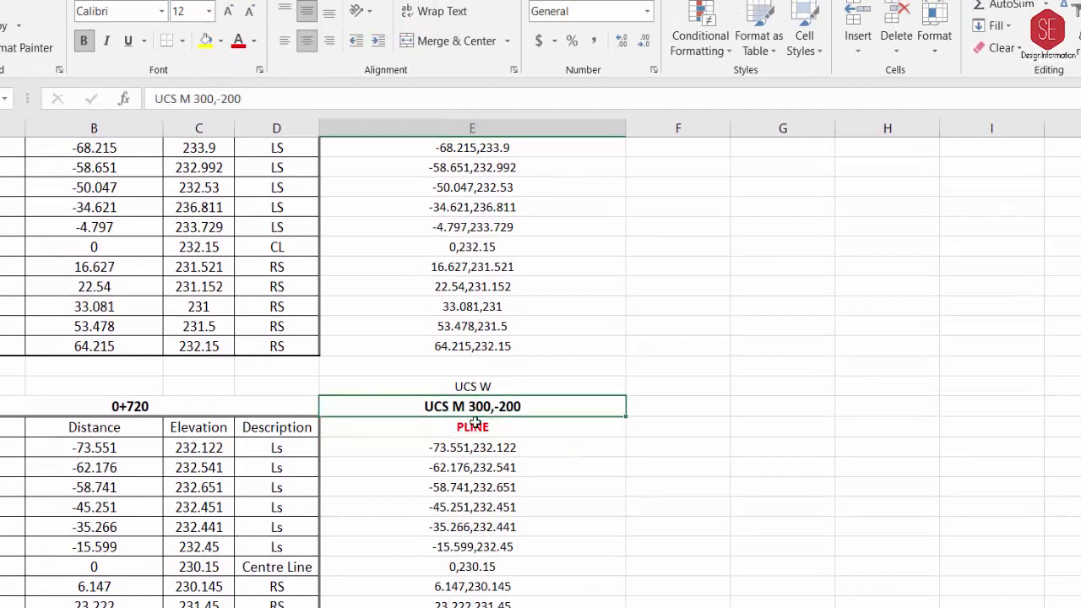
# Step: Copy the header into the 0+740 section with origin 300,-400 and extend its coordinates
pyautogui.moveTo(482, 386); pyautogui.dragTo(499, 487)
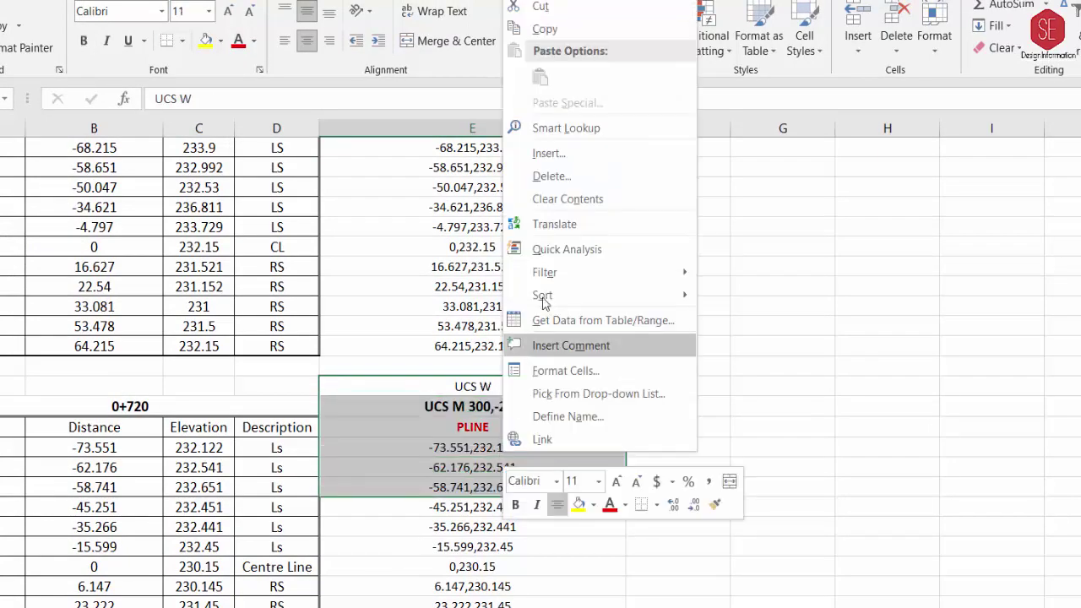
pyautogui.rightClick(502, 487)
pyautogui.click(587, 31)
pyautogui.scroll(-4, 756, 280)
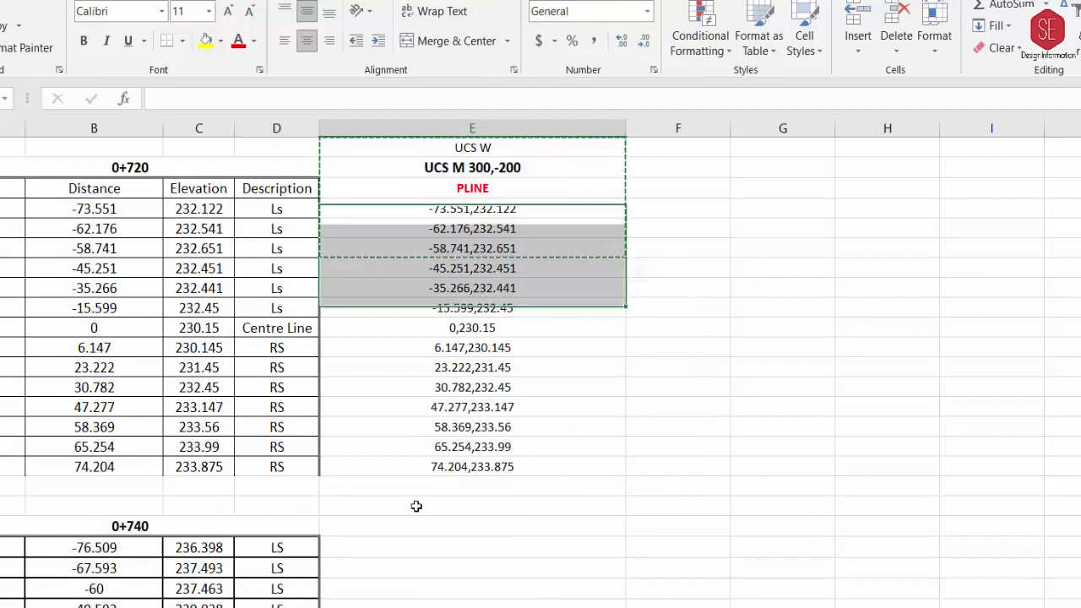
pyautogui.rightClick(415, 504)
pyautogui.click(455, 157)
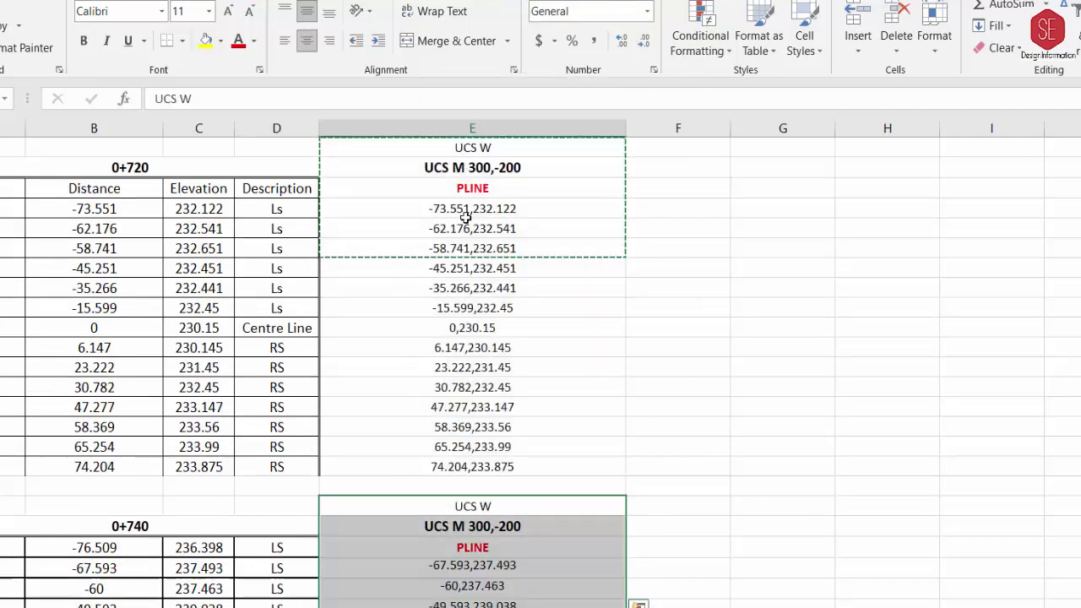
pyautogui.doubleClick(495, 526)
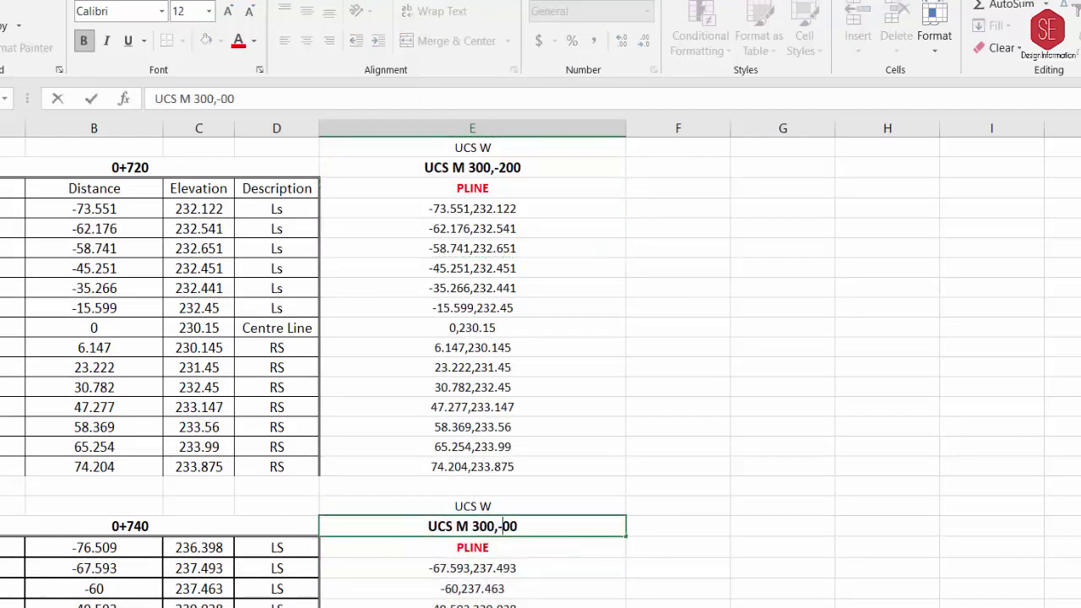
pyautogui.write('4')
pyautogui.press('Return')
pyautogui.scroll(-1, 562, 498)
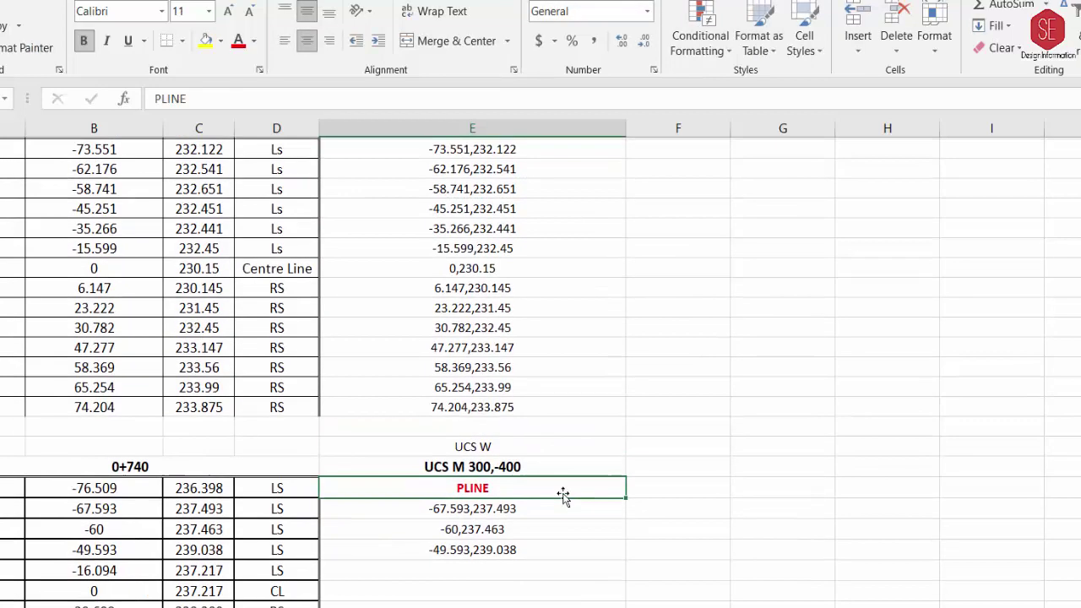
pyautogui.click(516, 550)
pyautogui.moveTo(627, 561); pyautogui.dragTo(626, 565)
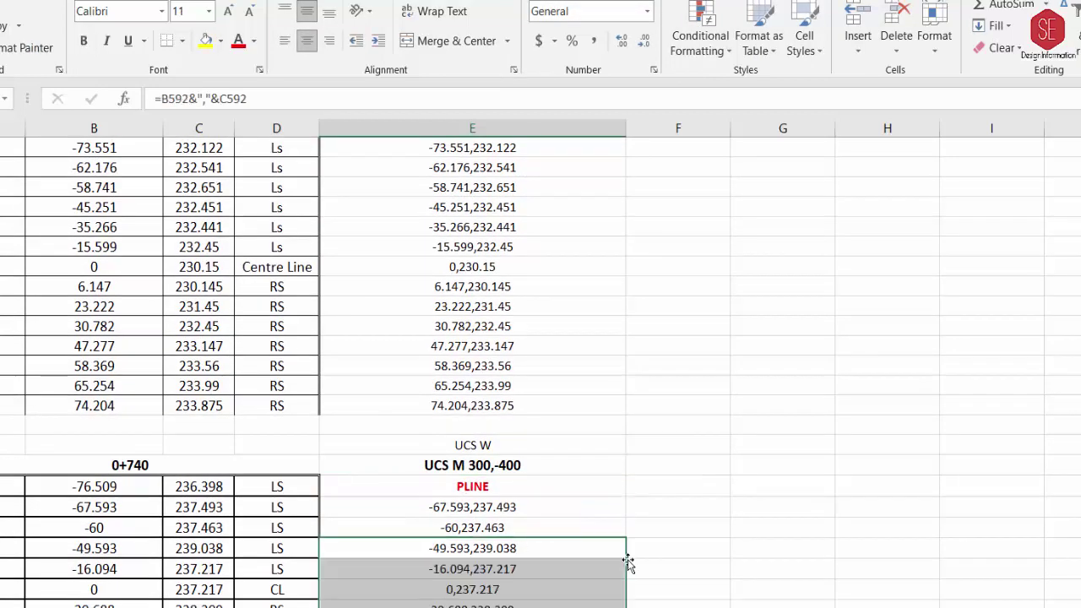
# Step: Set the 0+900 UCS M origin to 300,-2000 and fill its coordinates down
pyautogui.doubleClick(511, 382)
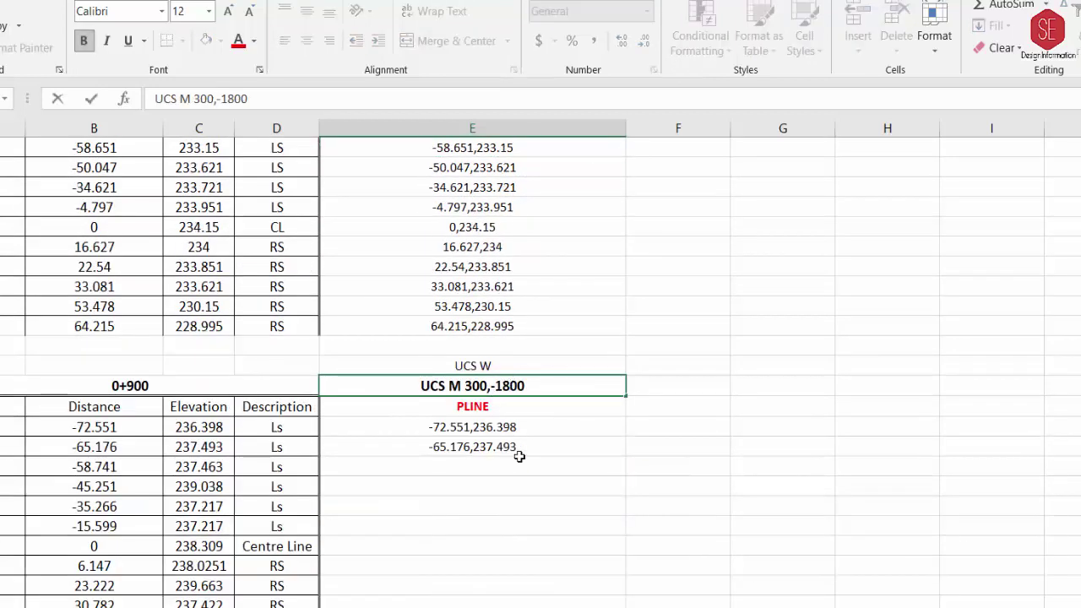
pyautogui.press('Return')
pyautogui.press('Return')
pyautogui.press('Return')
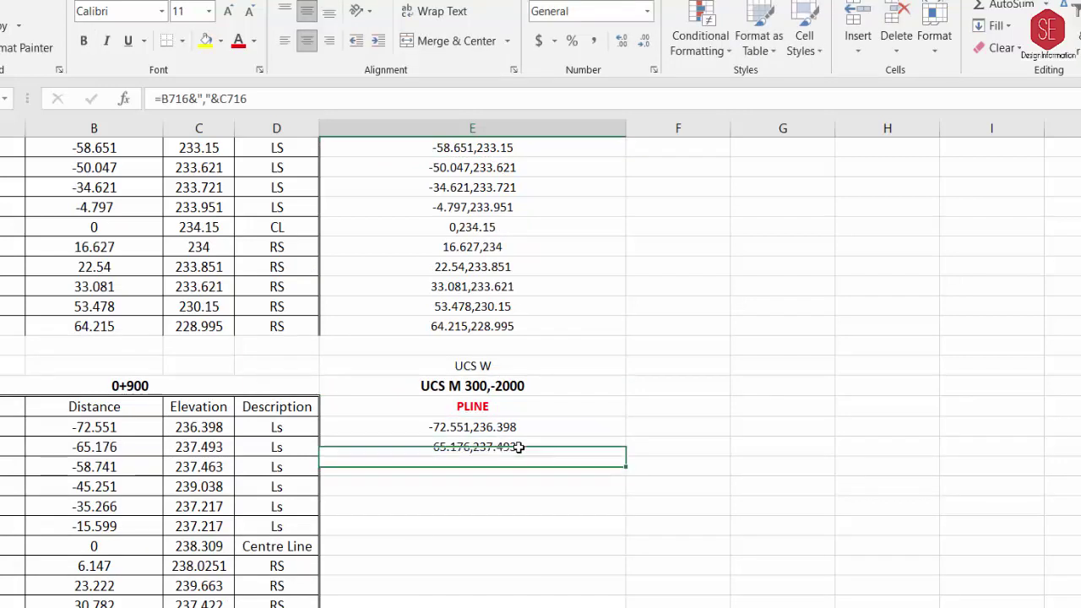
pyautogui.doubleClick(625, 456)
# Step: Copy the header into 0+920 with origin 300,-2200, filling coordinates down to 76.095,235.15
pyautogui.moveTo(505, 365); pyautogui.dragTo(487, 440)
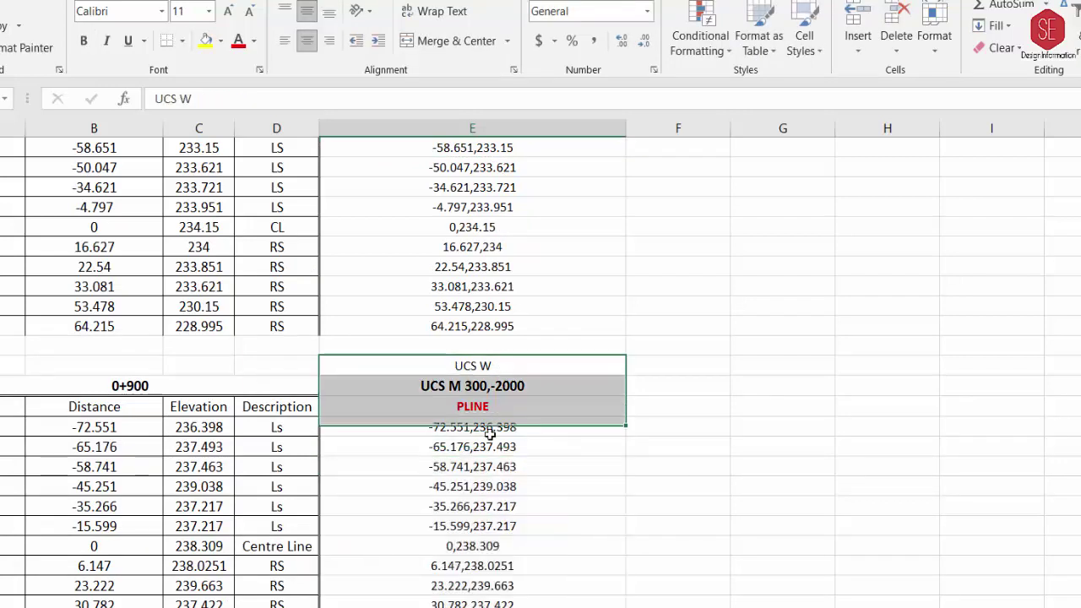
pyautogui.rightClick(487, 440)
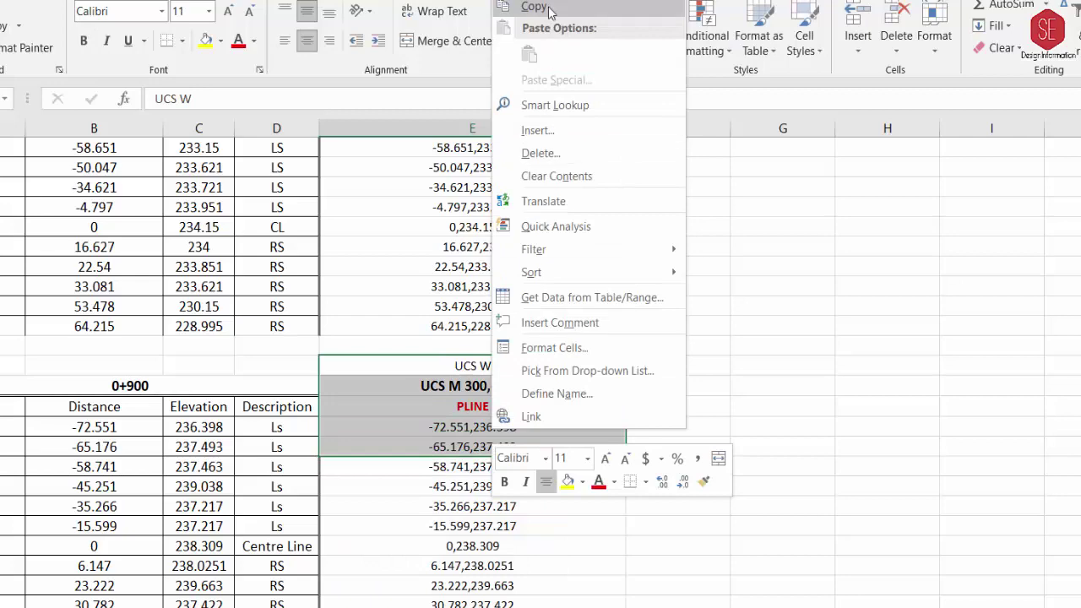
pyautogui.click(518, 6)
pyautogui.scroll(-7, 622, 366)
pyautogui.click(404, 308)
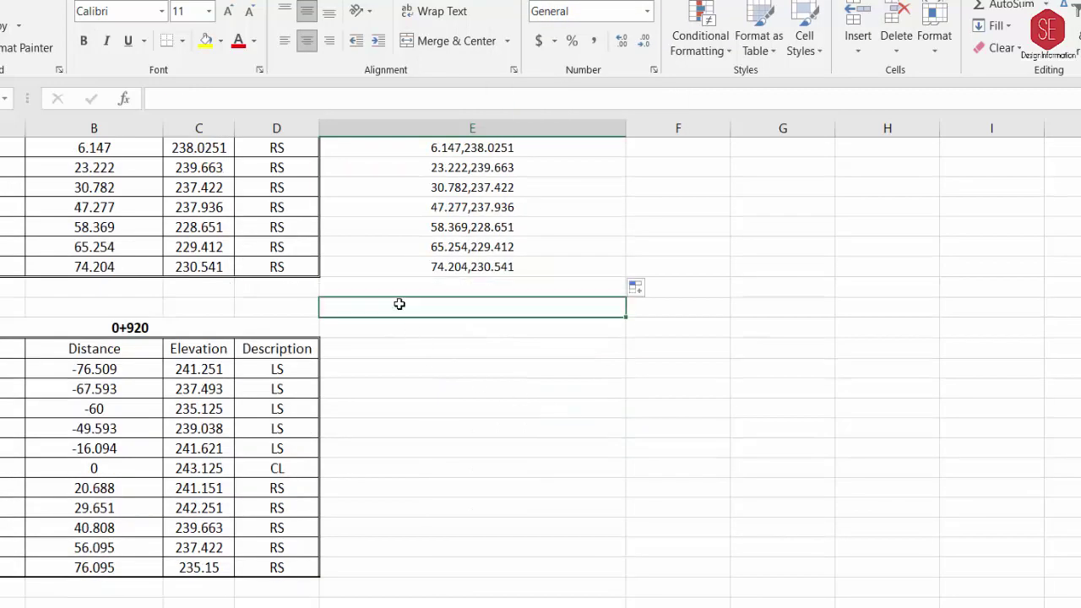
pyautogui.rightClick(404, 307)
pyautogui.click(436, 357)
pyautogui.click(475, 323)
pyautogui.doubleClick(475, 323)
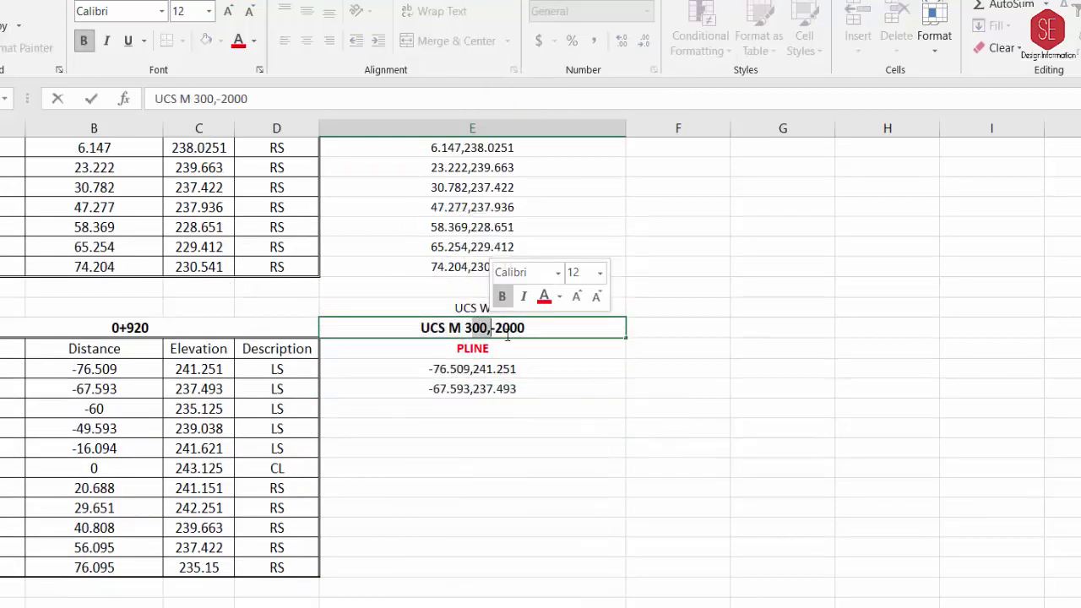
pyautogui.write('2')
pyautogui.press('Return')
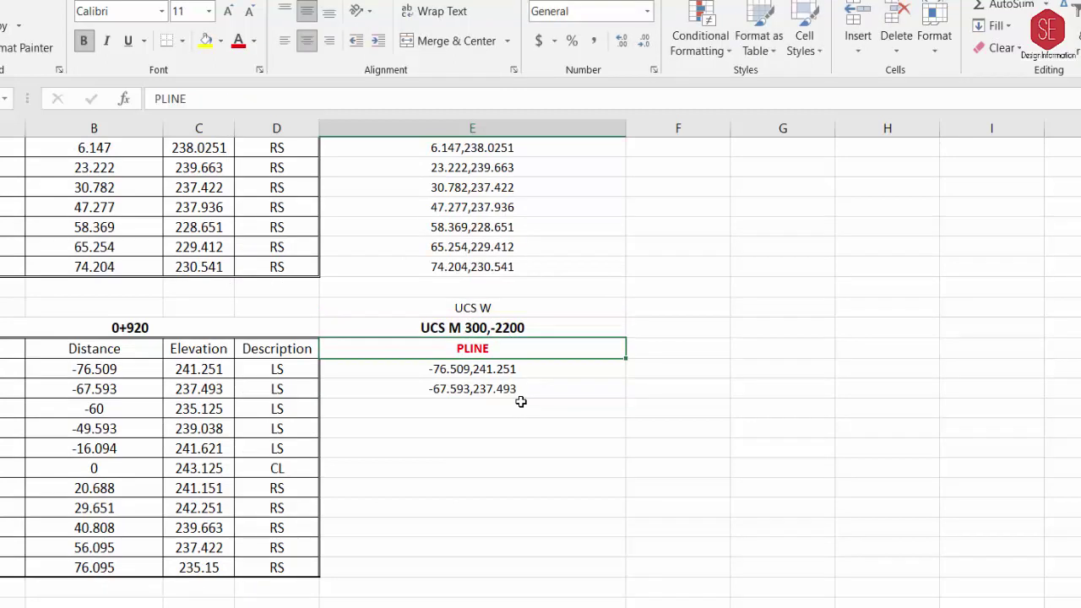
pyautogui.click(521, 402)
pyautogui.press('Up')
pyautogui.doubleClick(625, 402)
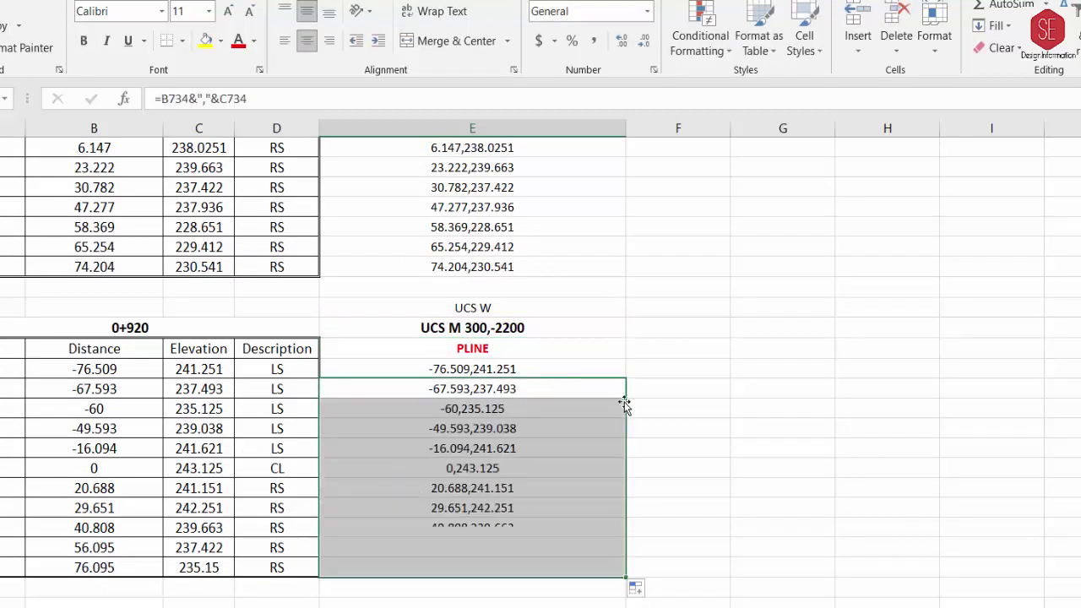
# Step: Add the 0+940 header with UCS M origin 300,-2400 and fill its coordinates down
pyautogui.moveTo(521, 309); pyautogui.dragTo(517, 382)
pyautogui.rightClick(517, 382)
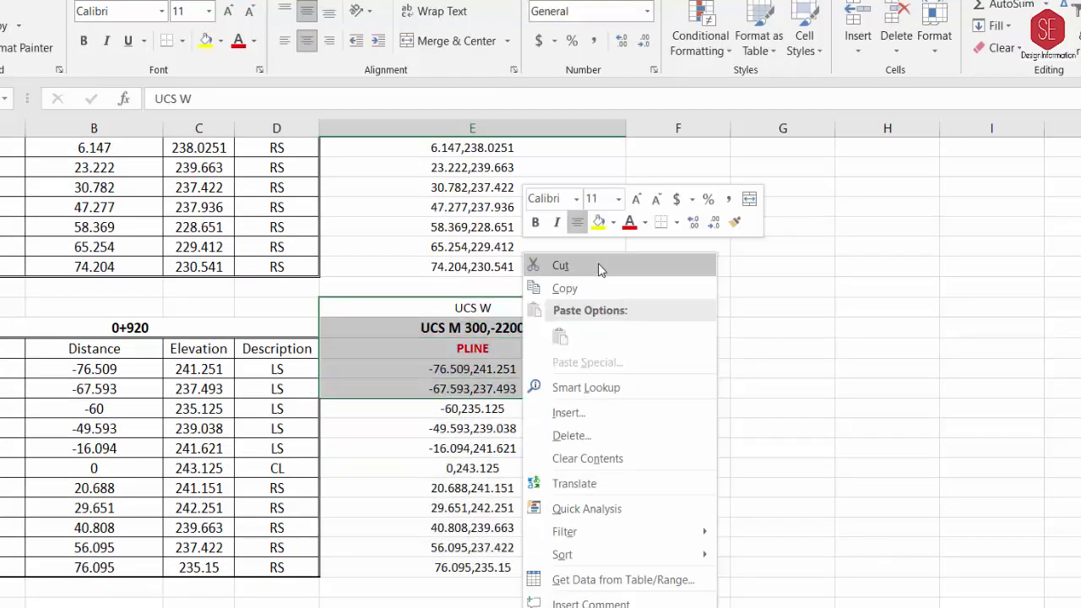
pyautogui.click(564, 289)
pyautogui.scroll(-2, 628, 437)
pyautogui.click(454, 488)
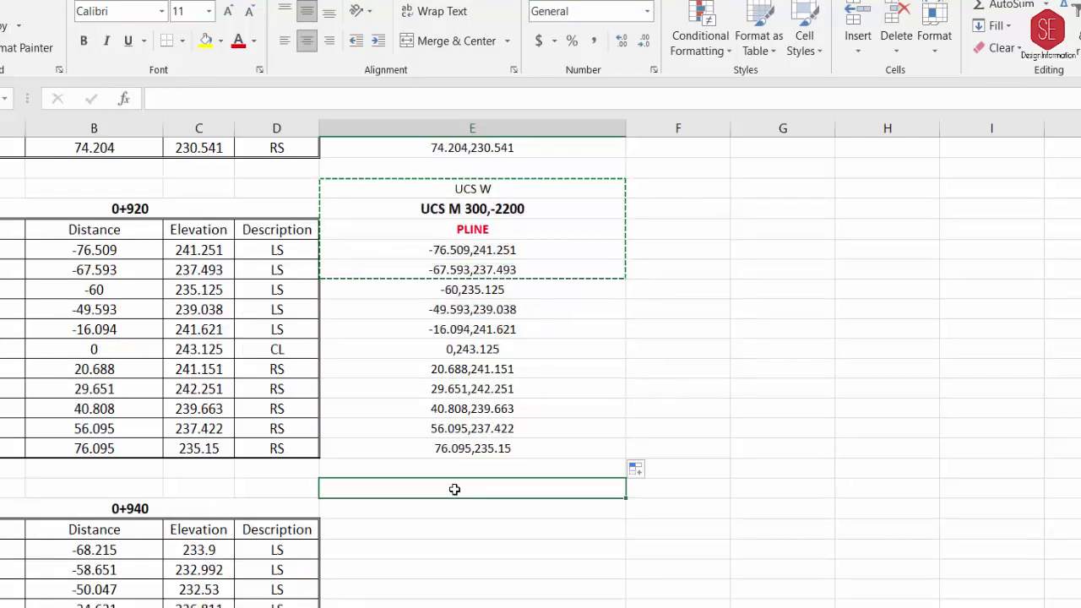
pyautogui.rightClick(456, 490)
pyautogui.click(493, 141)
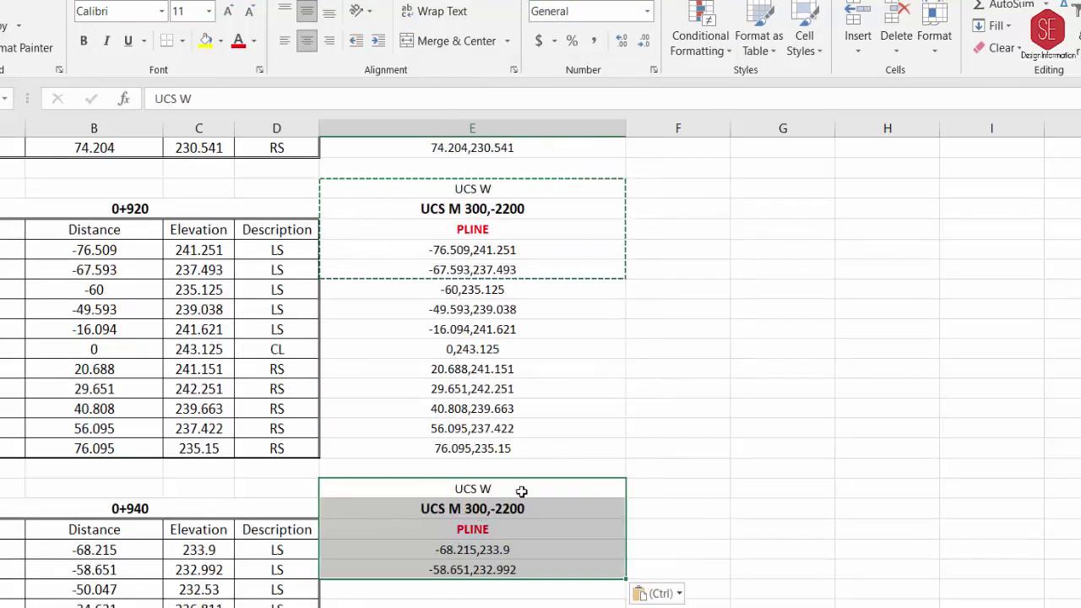
pyautogui.doubleClick(509, 507)
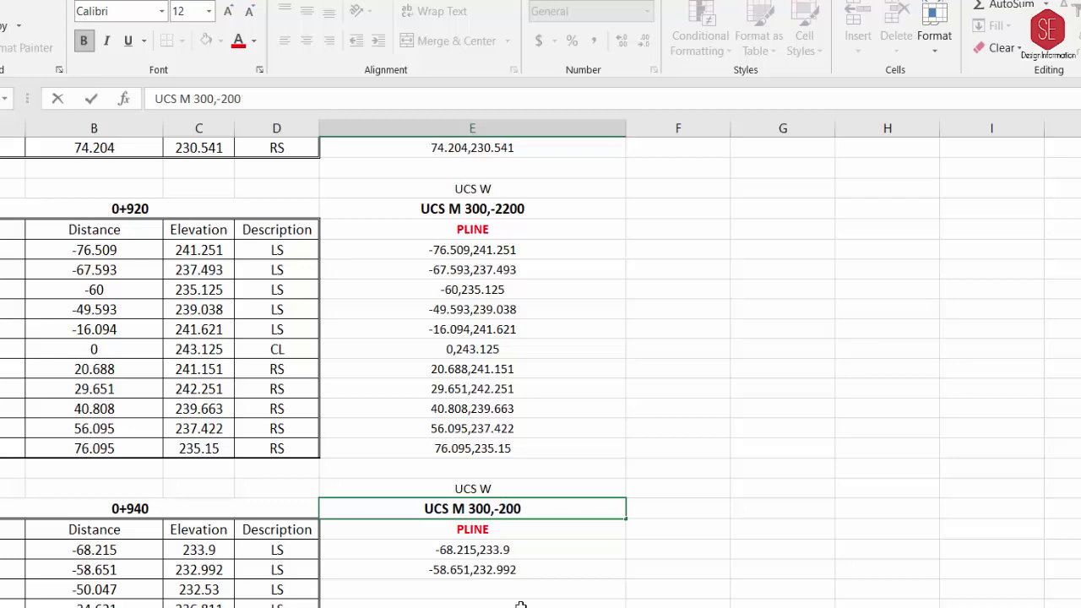
pyautogui.write('4')
pyautogui.press('Return')
pyautogui.scroll(-4, 591, 497)
pyautogui.press('Down')
pyautogui.press('Down')
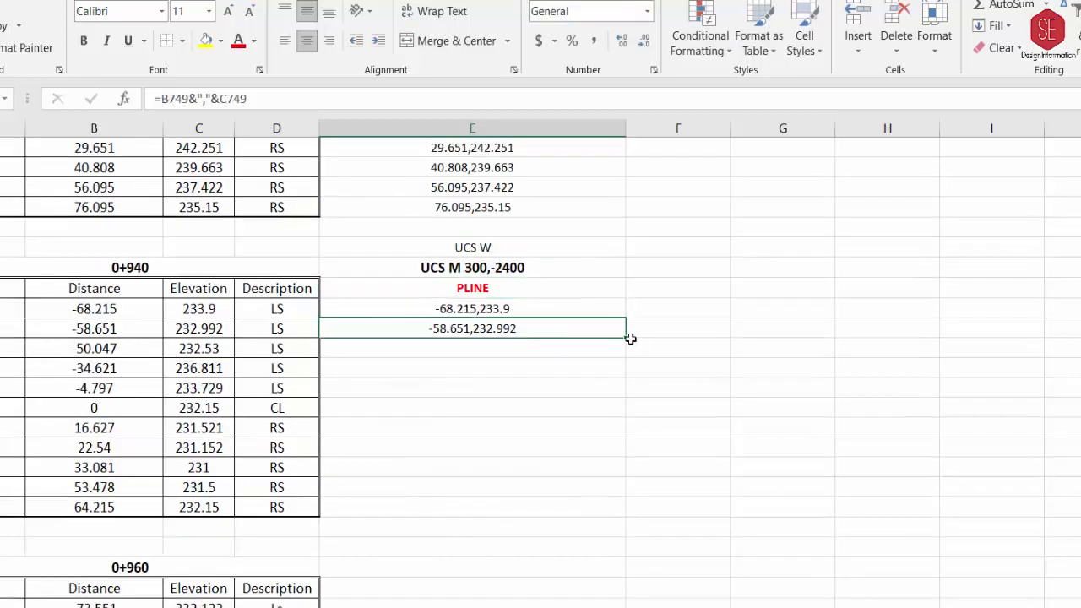
pyautogui.doubleClick(629, 338)
# Step: Select column E from the 0+720 UCS W cell through the last 0+940 coordinate and copy it
pyautogui.scroll(13, 558, 505)
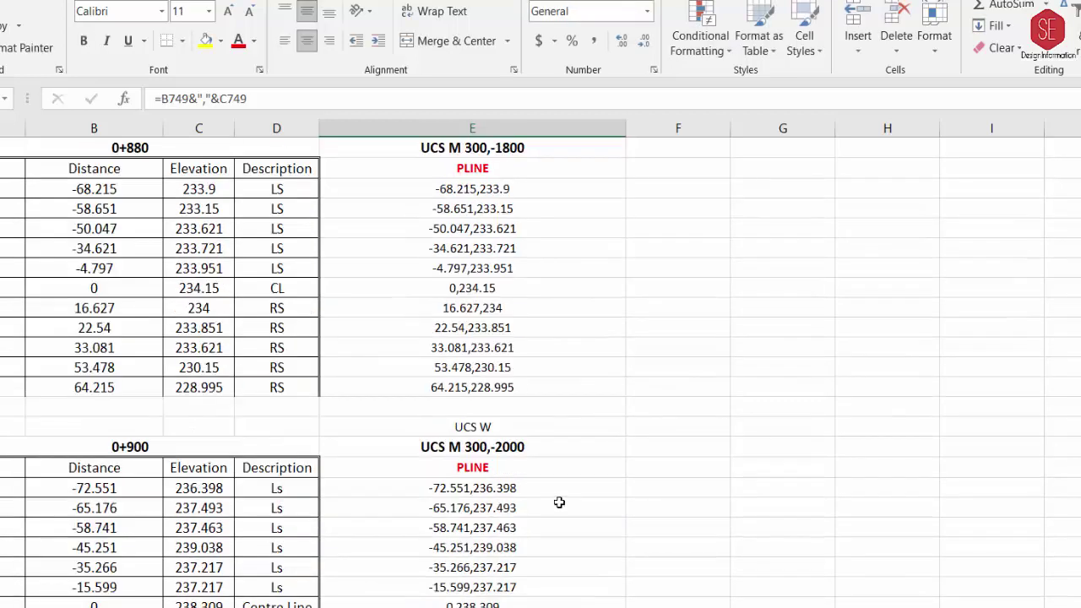
pyautogui.scroll(13, 560, 501)
pyautogui.scroll(6, 582, 357)
pyautogui.scroll(10, 582, 352)
pyautogui.scroll(3, 582, 353)
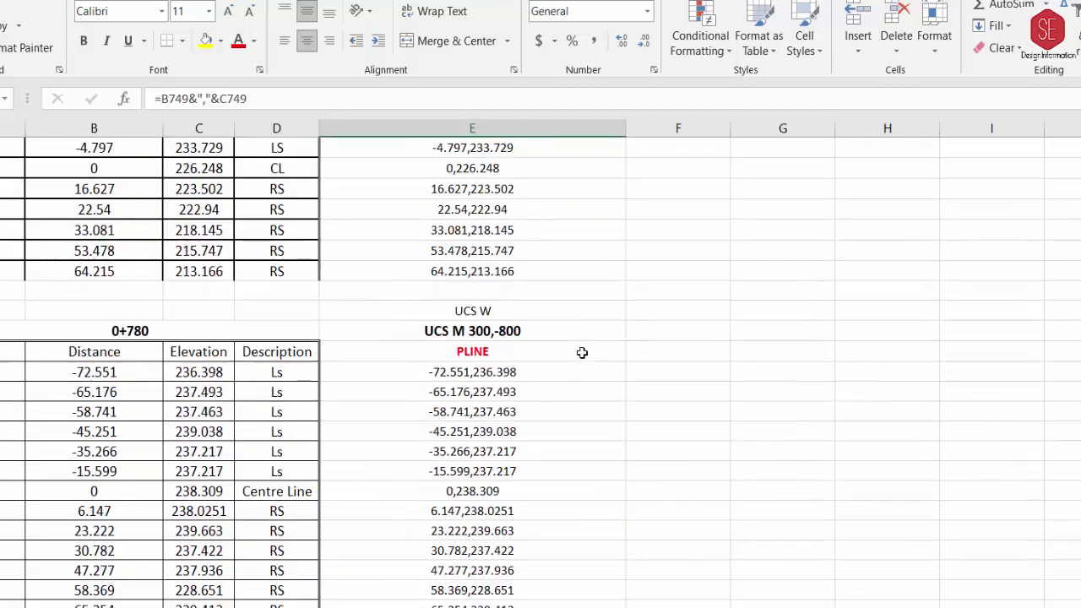
pyautogui.scroll(9, 582, 352)
pyautogui.scroll(3, 582, 352)
pyautogui.scroll(7, 582, 353)
pyautogui.scroll(6, 582, 353)
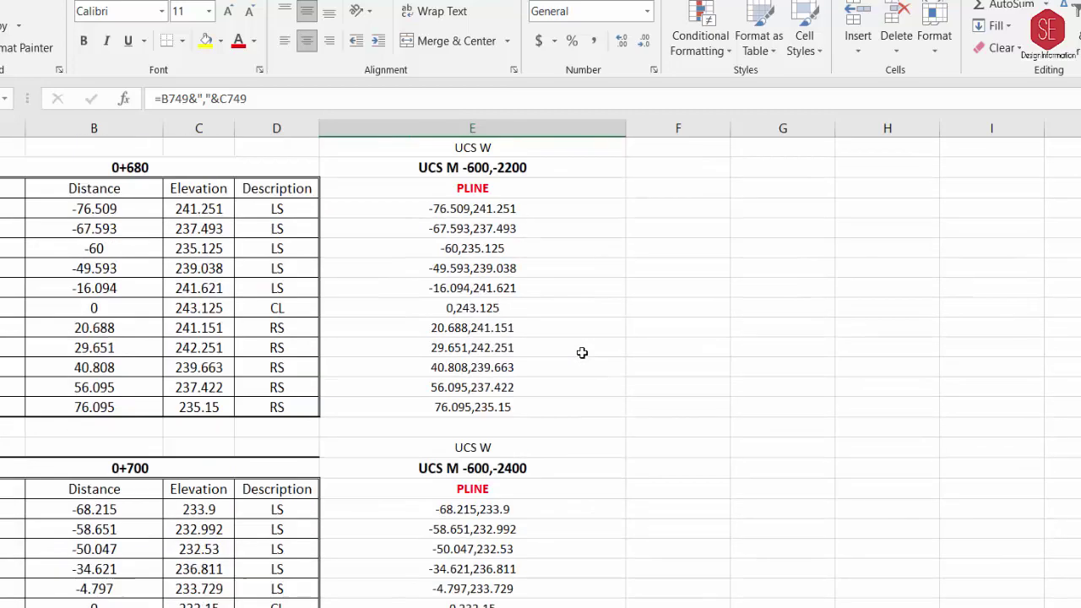
pyautogui.scroll(4, 582, 353)
pyautogui.scroll(-1, 582, 352)
pyautogui.scroll(-2, 560, 371)
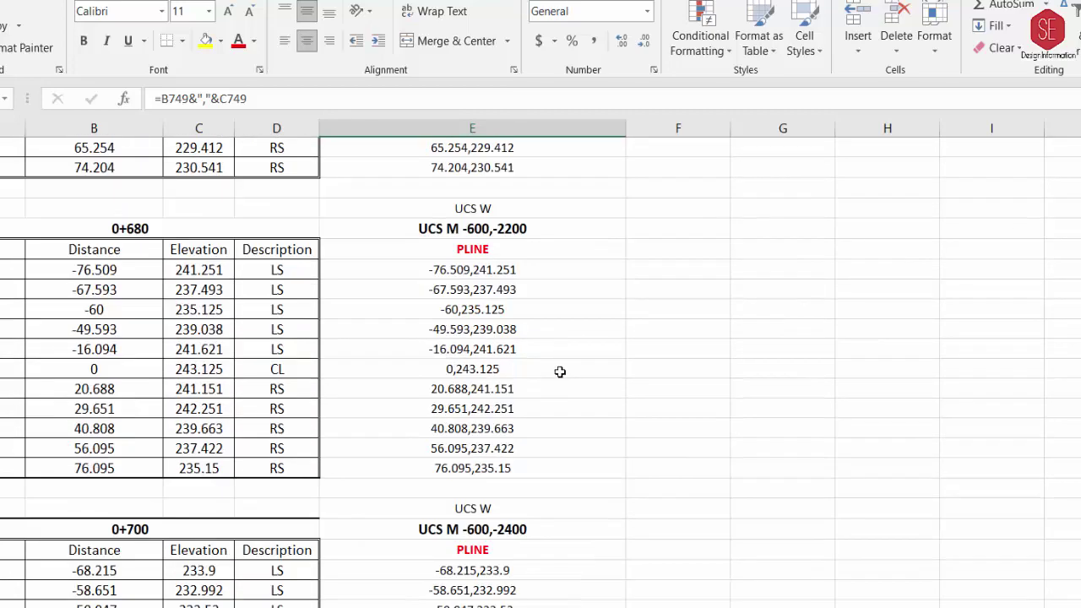
pyautogui.scroll(-1, 489, 539)
pyautogui.scroll(-5, 489, 532)
pyautogui.scroll(-1, 467, 529)
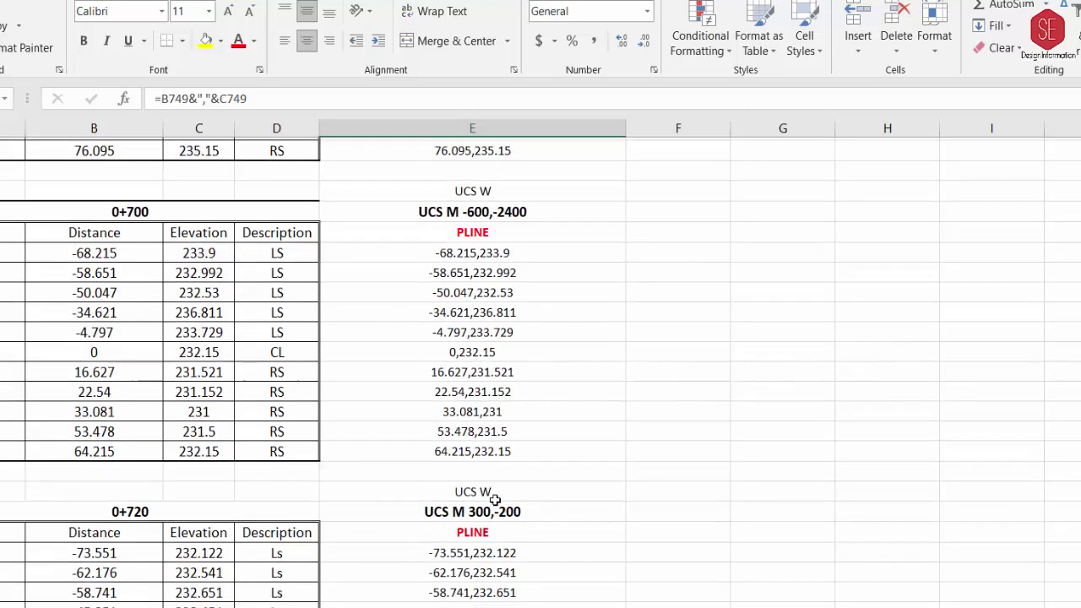
pyautogui.scroll(-2, 496, 485)
pyautogui.moveTo(485, 386)
pyautogui.mouseDown()
pyautogui.moveTo(477, 601)
pyautogui.moveTo(511, 76)
pyautogui.moveTo(511, 444)
pyautogui.mouseUp()
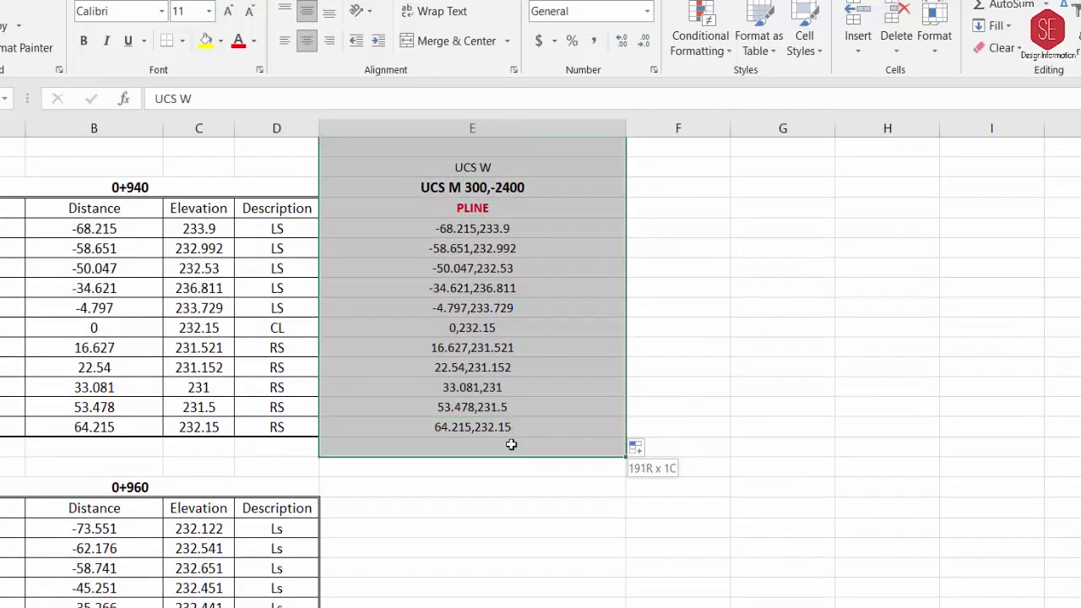
pyautogui.rightClick(500, 367)
pyautogui.click(540, 287)
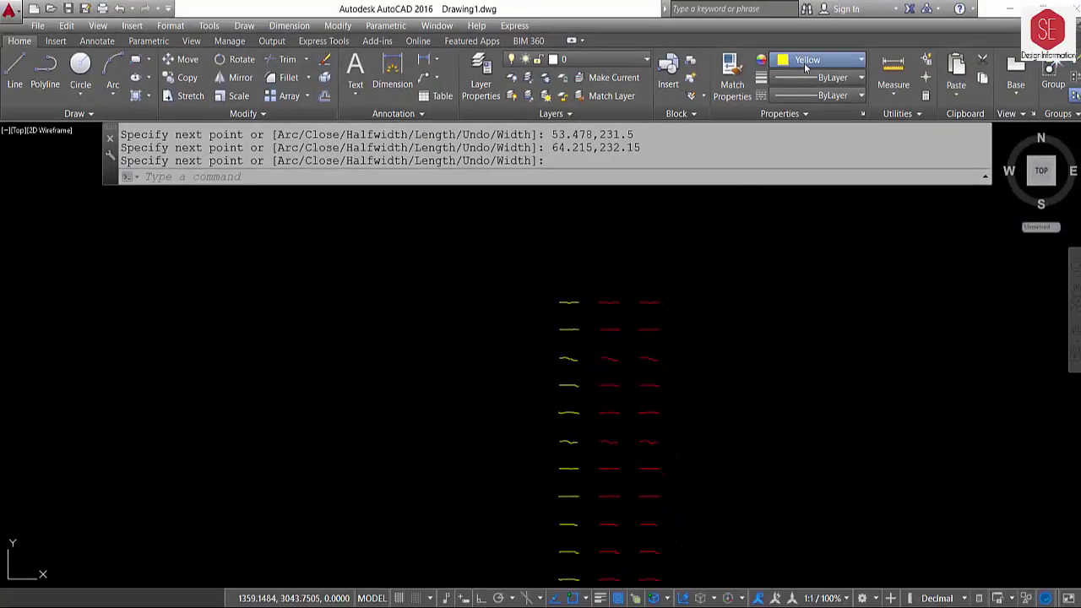
# Step: Set the object colour to Cyan and paste the 0+720–0+940 commands into the command line
pyautogui.click(806, 69)
pyautogui.click(824, 210)
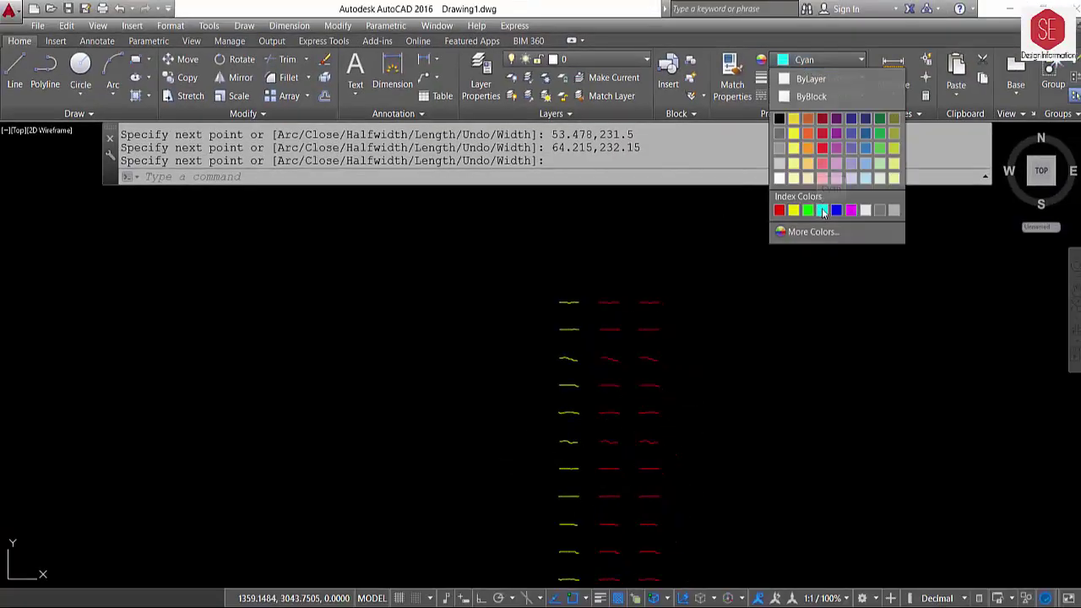
pyautogui.rightClick(343, 177)
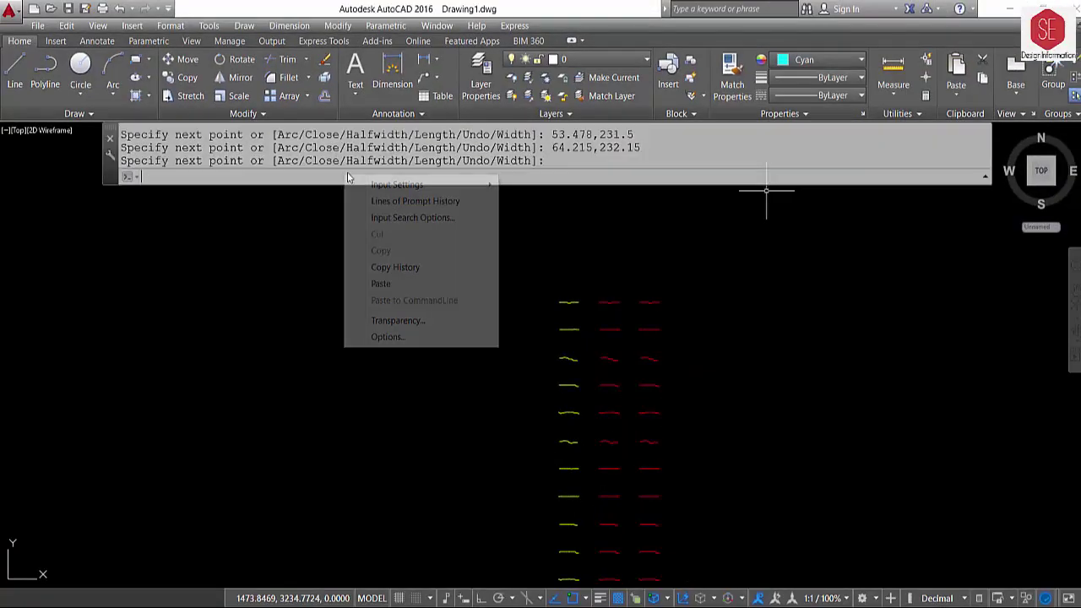
pyautogui.click(384, 281)
pyautogui.scroll(-3, 774, 272)
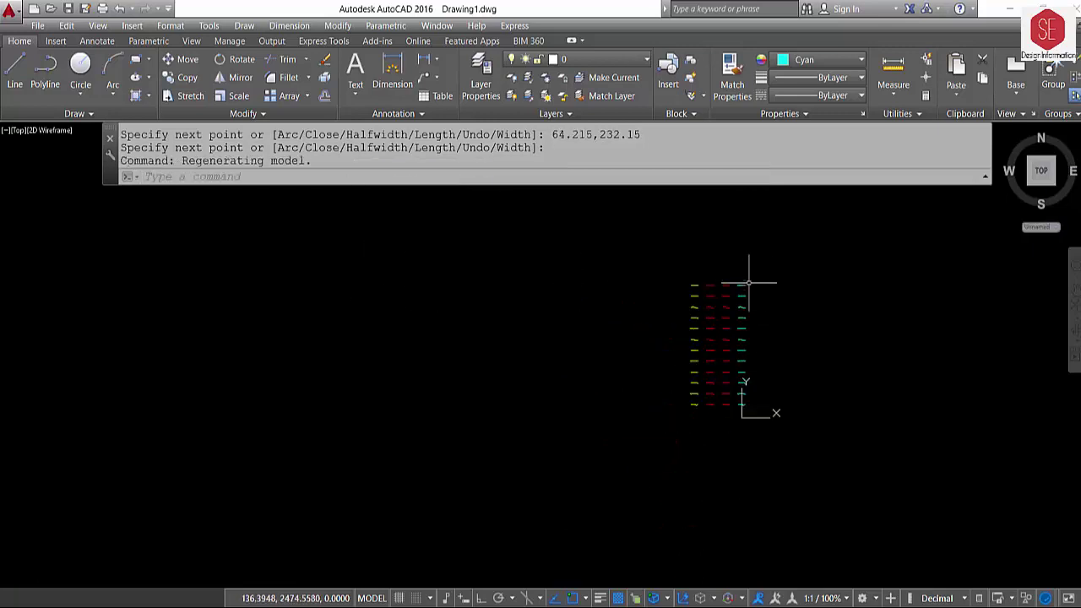
pyautogui.scroll(3, 740, 355)
pyautogui.scroll(2, 675, 346)
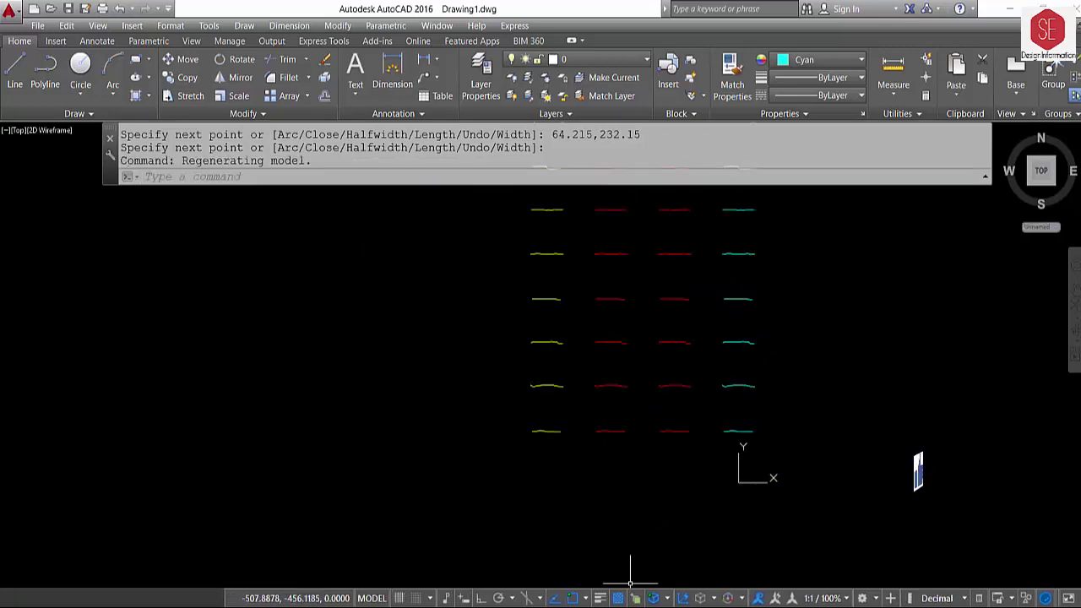
pyautogui.hotkey('alt', 'Tab')
pyautogui.scroll(-4, 519, 420)
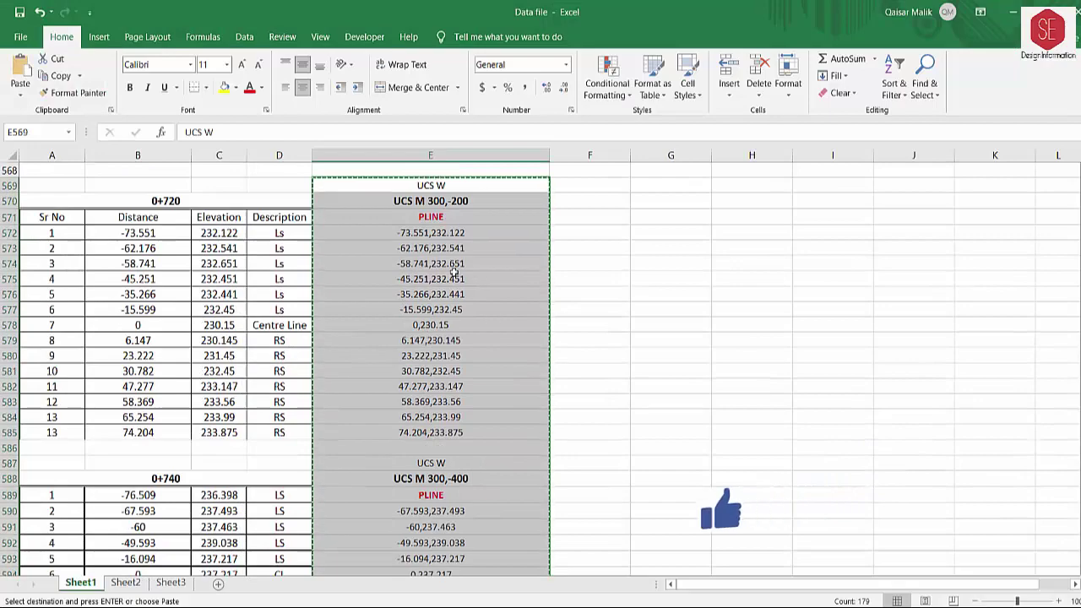
# Step: Paste the copied command block into column E starting at E760, beside station 0+960
pyautogui.scroll(-12, 566, 266)
pyautogui.scroll(-12, 567, 278)
pyautogui.scroll(-12, 583, 292)
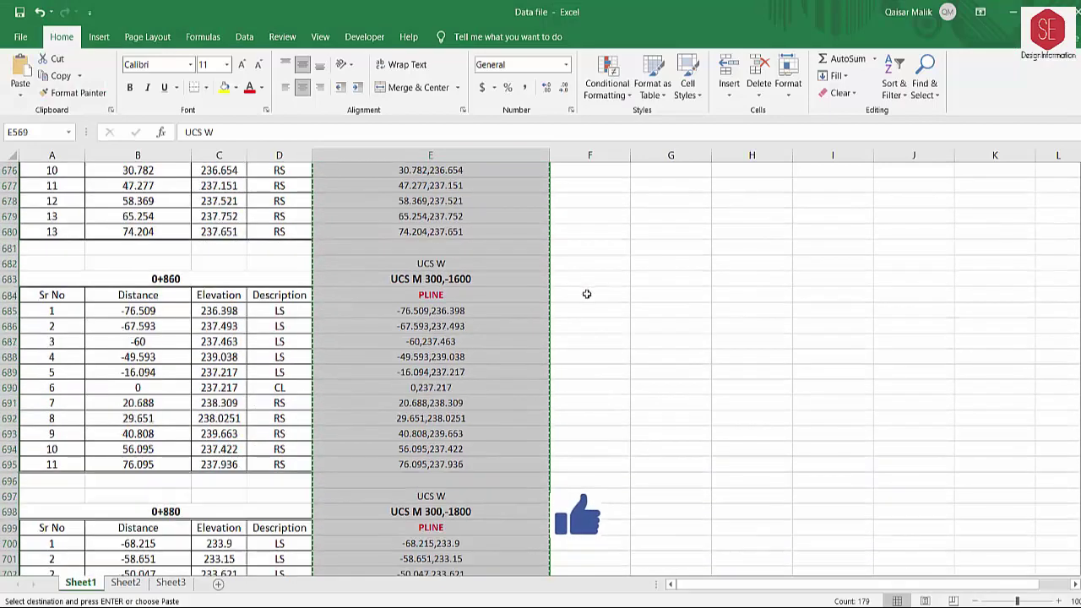
pyautogui.scroll(-11, 586, 295)
pyautogui.scroll(-8, 586, 296)
pyautogui.scroll(-8, 583, 297)
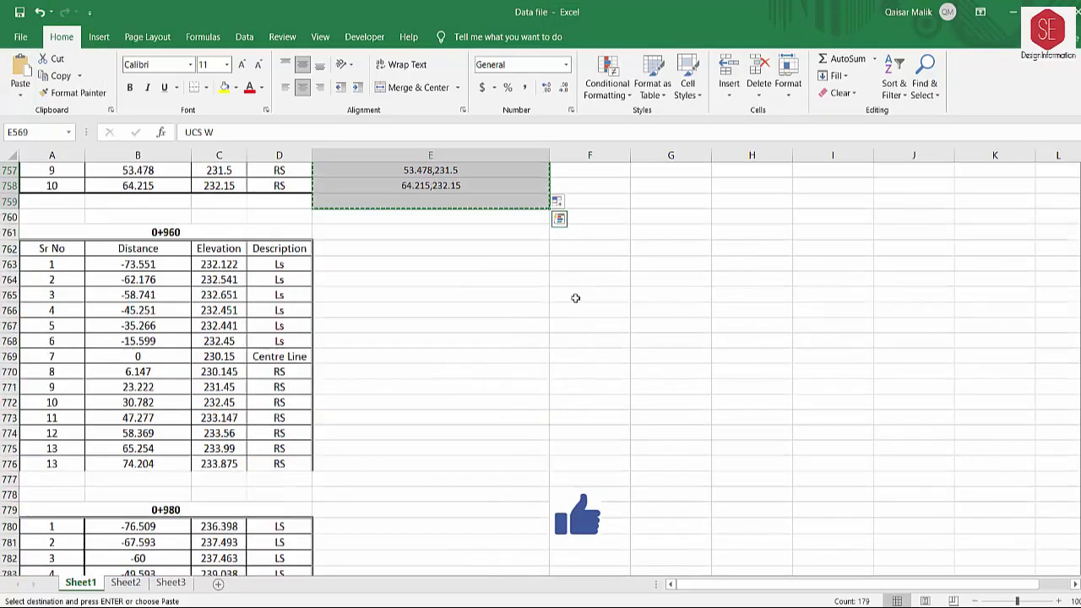
pyautogui.click(346, 233)
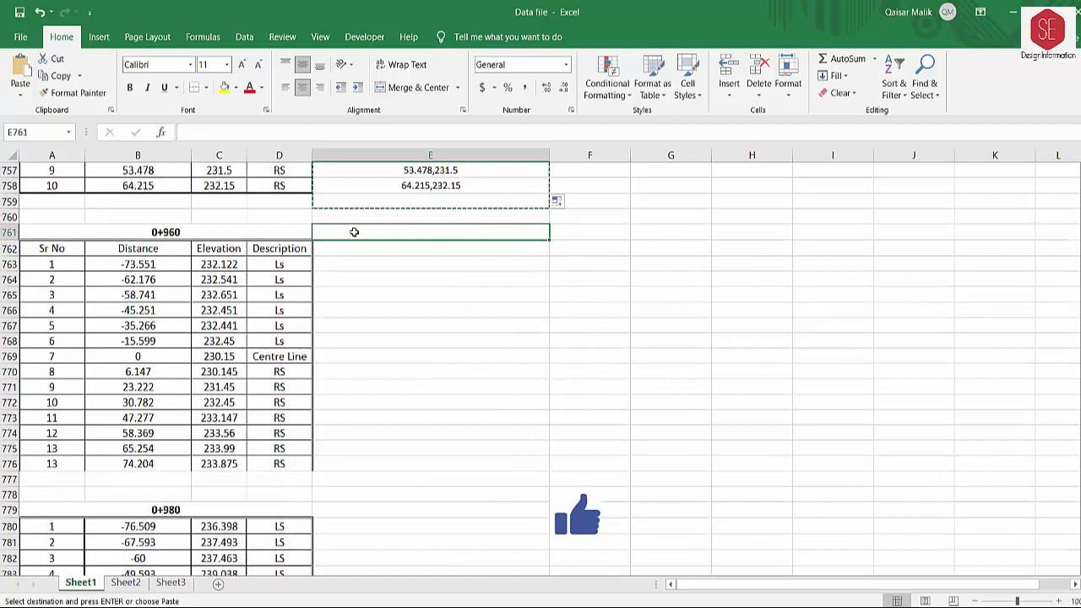
pyautogui.rightClick(362, 220)
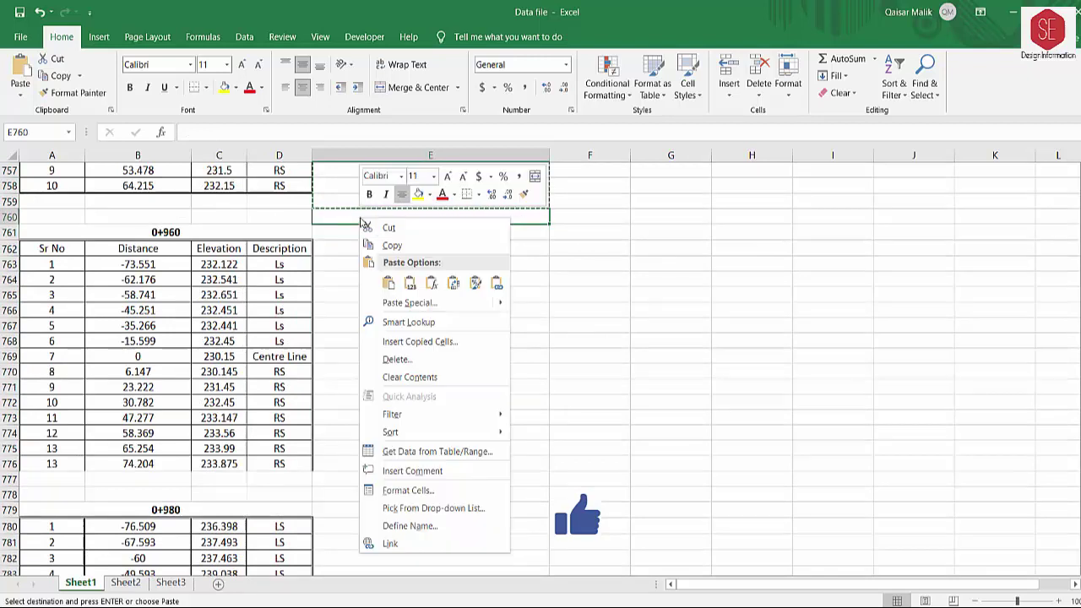
pyautogui.click(394, 285)
pyautogui.click(433, 230)
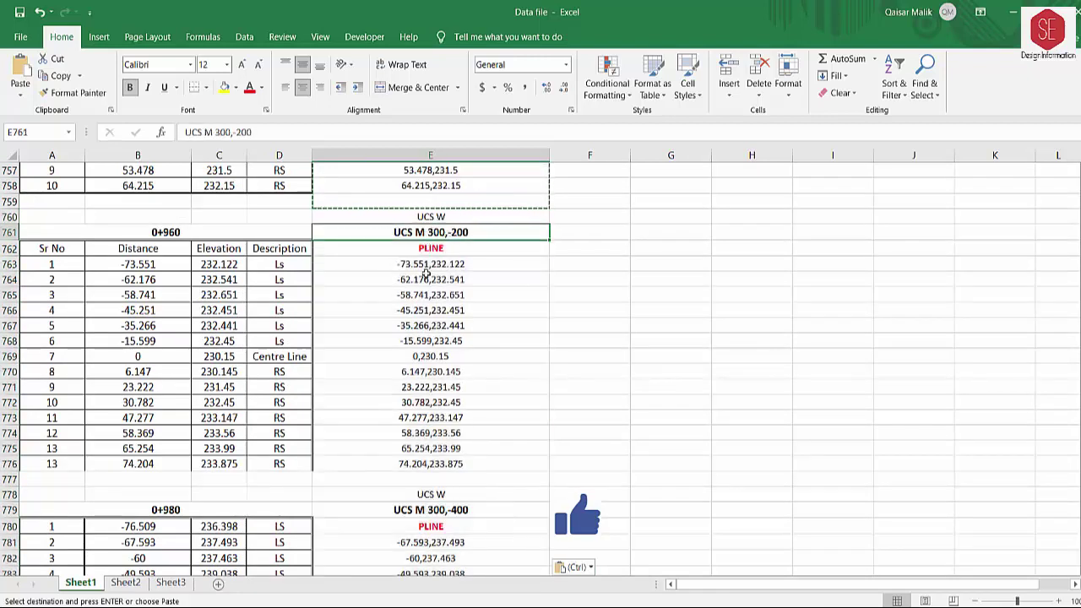
# Step: Change the UCS M origins from 300 to 600 in cells E761 through E841
pyautogui.press('F2')
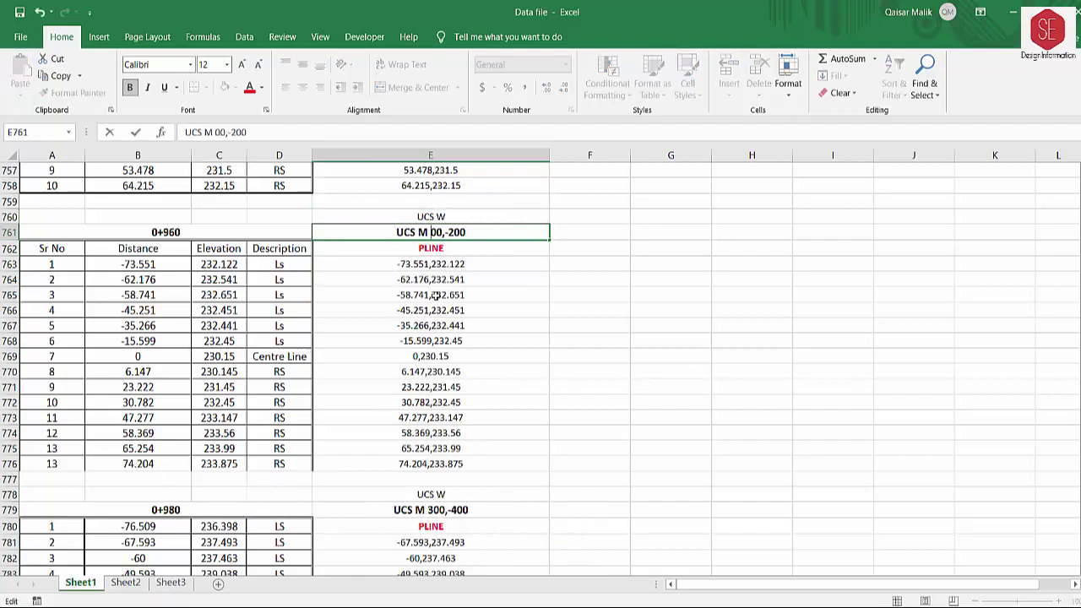
pyautogui.write('6')
pyautogui.press('Return')
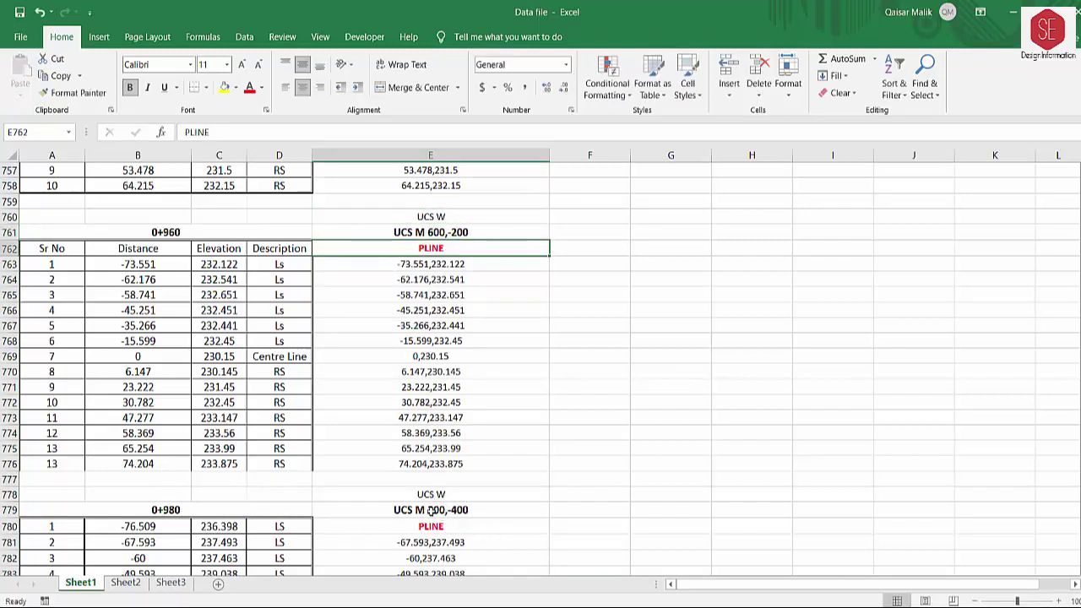
pyautogui.doubleClick(429, 510)
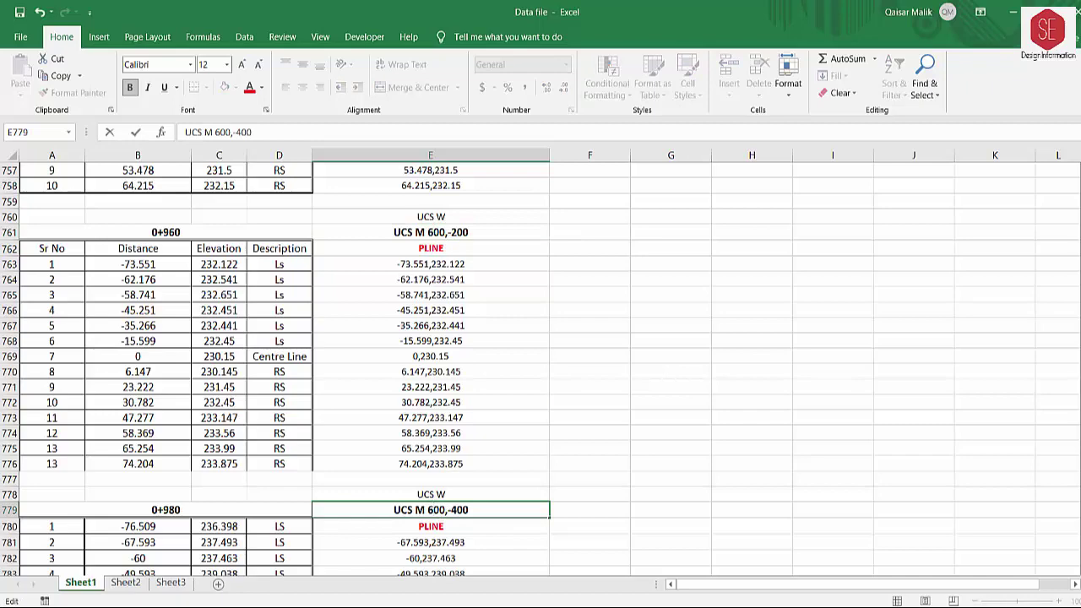
pyautogui.scroll(-5, 552, 486)
pyautogui.doubleClick(438, 501)
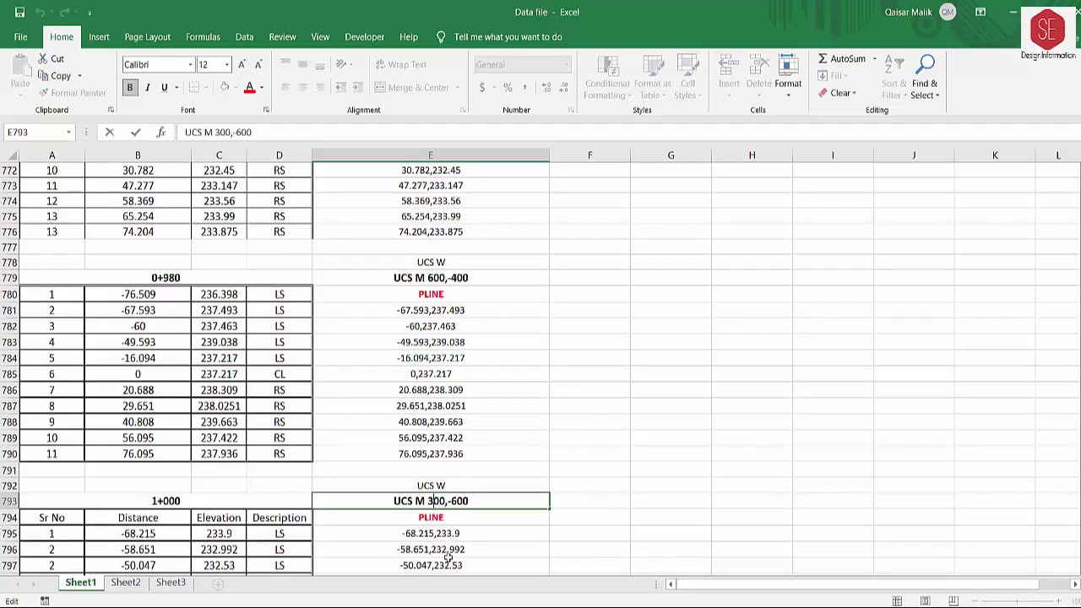
pyautogui.scroll(-5, 667, 468)
pyautogui.write('6')
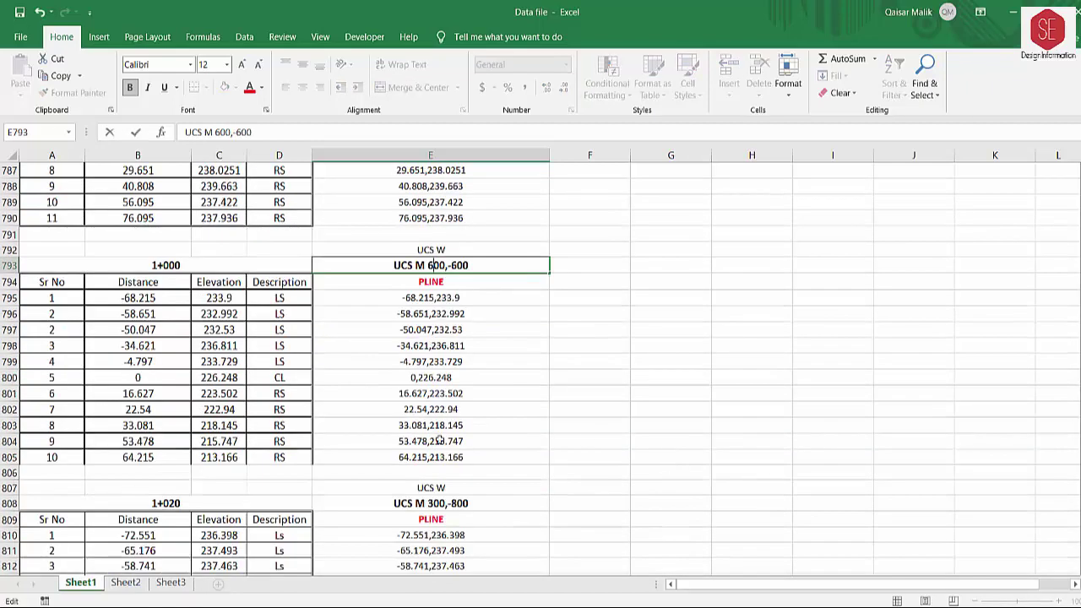
pyautogui.doubleClick(435, 499)
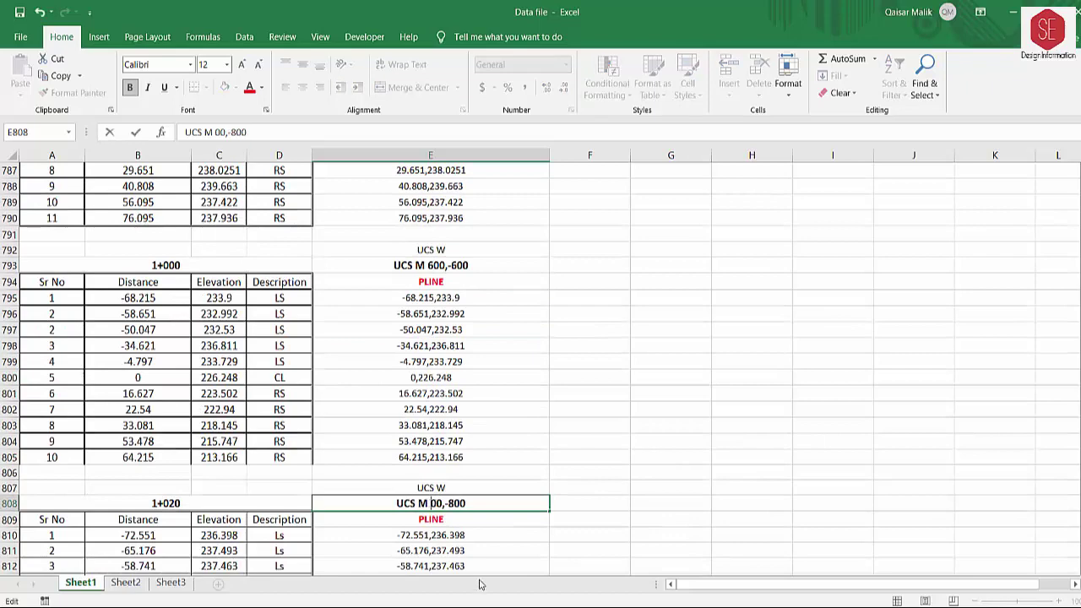
pyautogui.write('6')
pyautogui.scroll(-6, 495, 549)
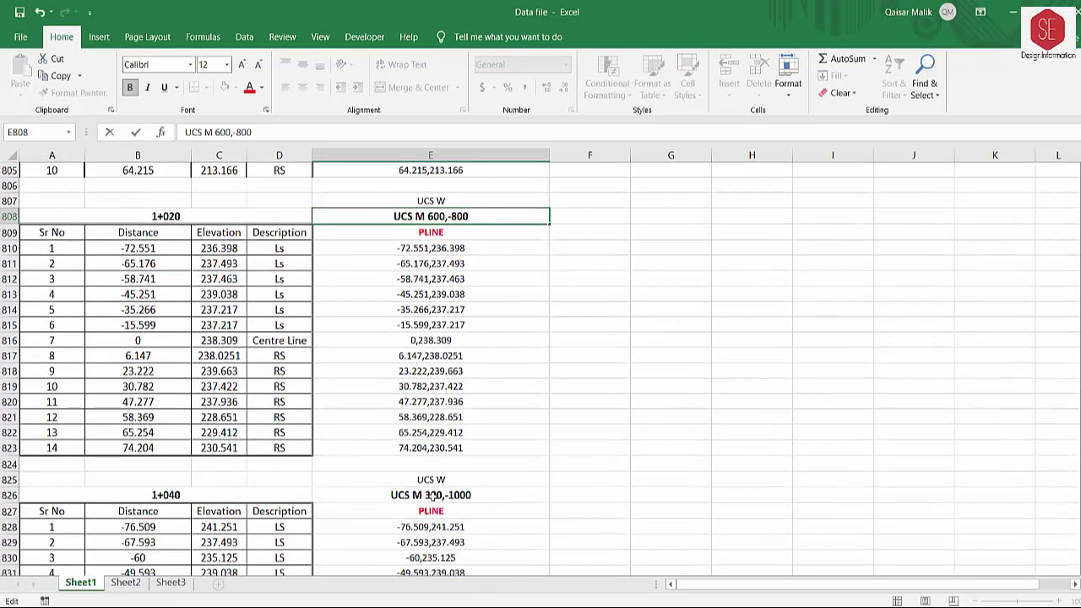
pyautogui.click(433, 495)
pyautogui.doubleClick(432, 496)
pyautogui.write('6')
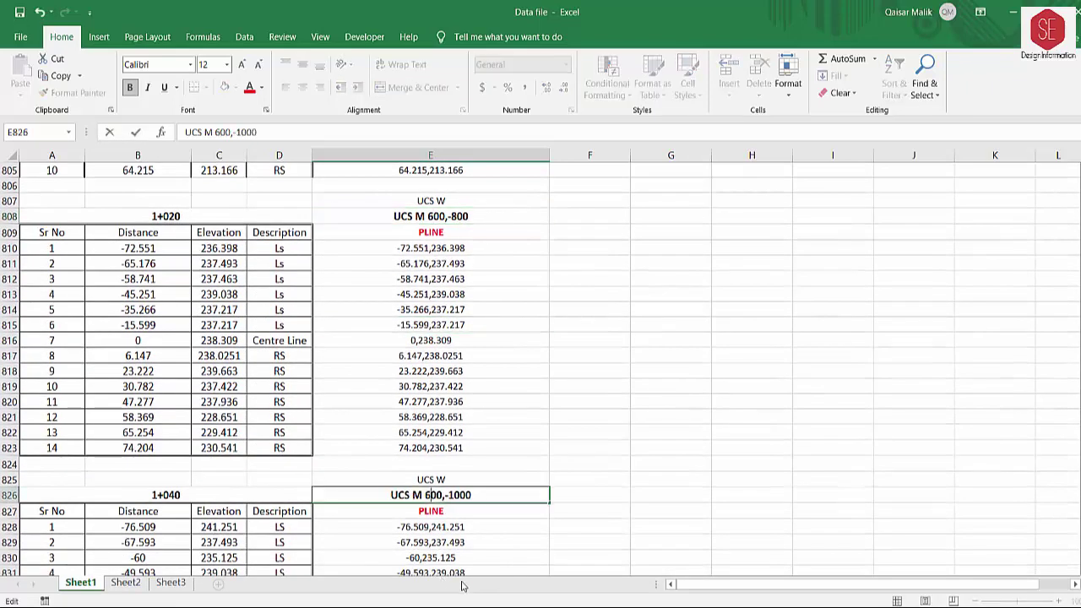
pyautogui.scroll(-5, 552, 478)
pyautogui.scroll(-2, 552, 478)
pyautogui.click(431, 403)
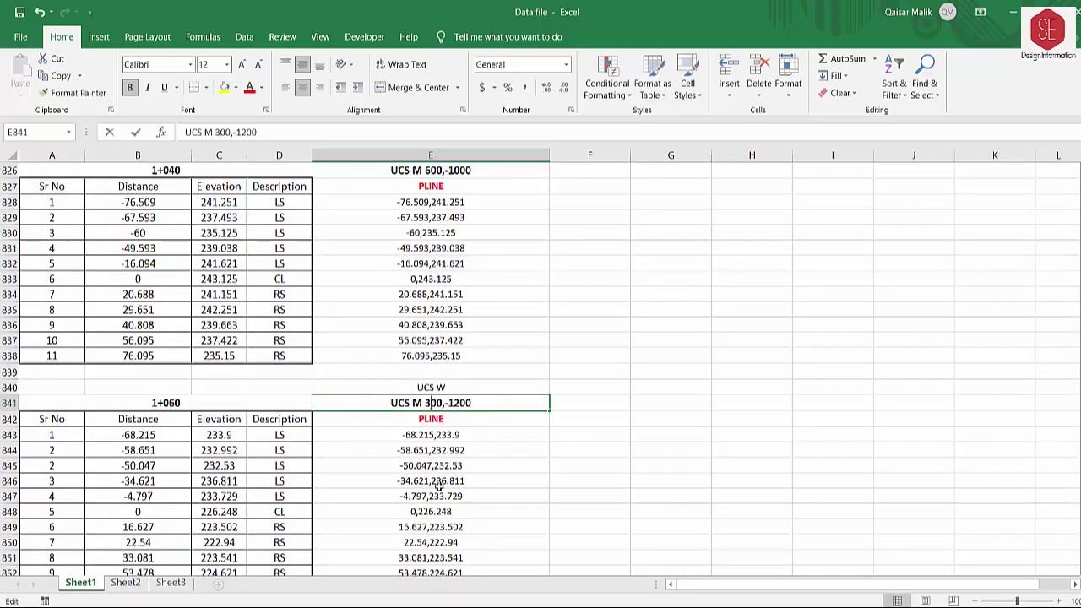
pyautogui.doubleClick(432, 403)
pyautogui.press('BackSpace')
pyautogui.write('6')
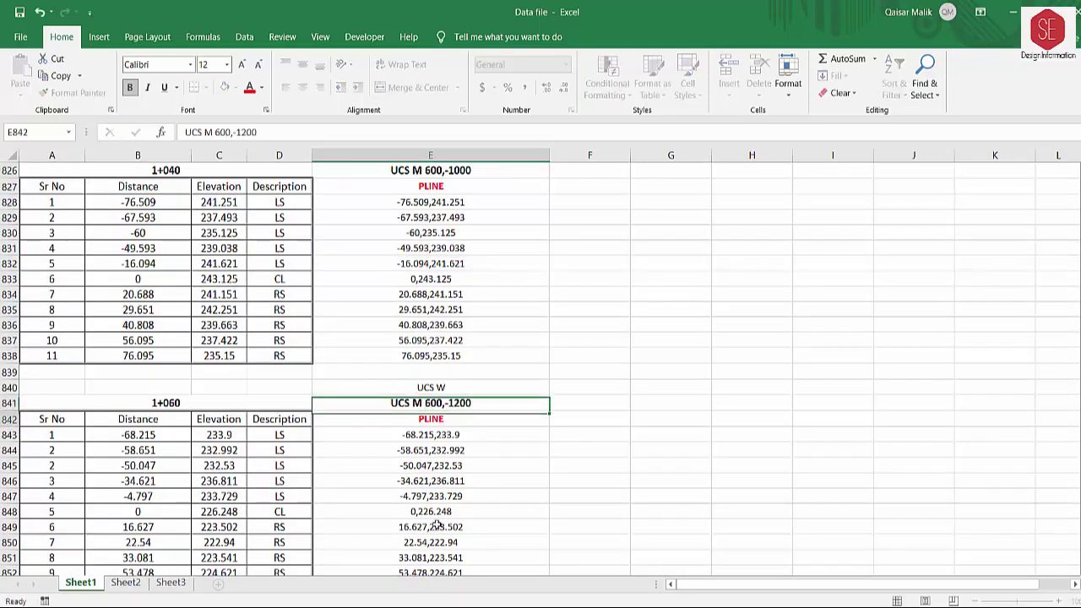
pyautogui.press('Return')
# Step: Change the remaining UCS origins to 600 in E856 through E937, ending at 600,-2400
pyautogui.scroll(-5, 524, 486)
pyautogui.click(422, 404)
pyautogui.doubleClick(422, 404)
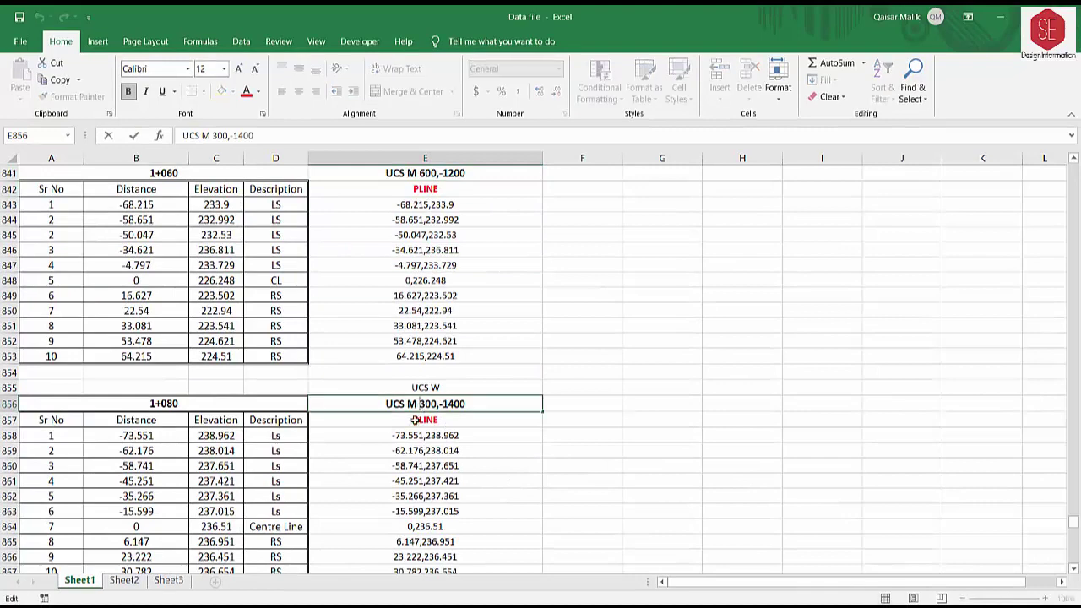
pyautogui.write('6')
pyautogui.press('Return')
pyautogui.scroll(-5, 430, 447)
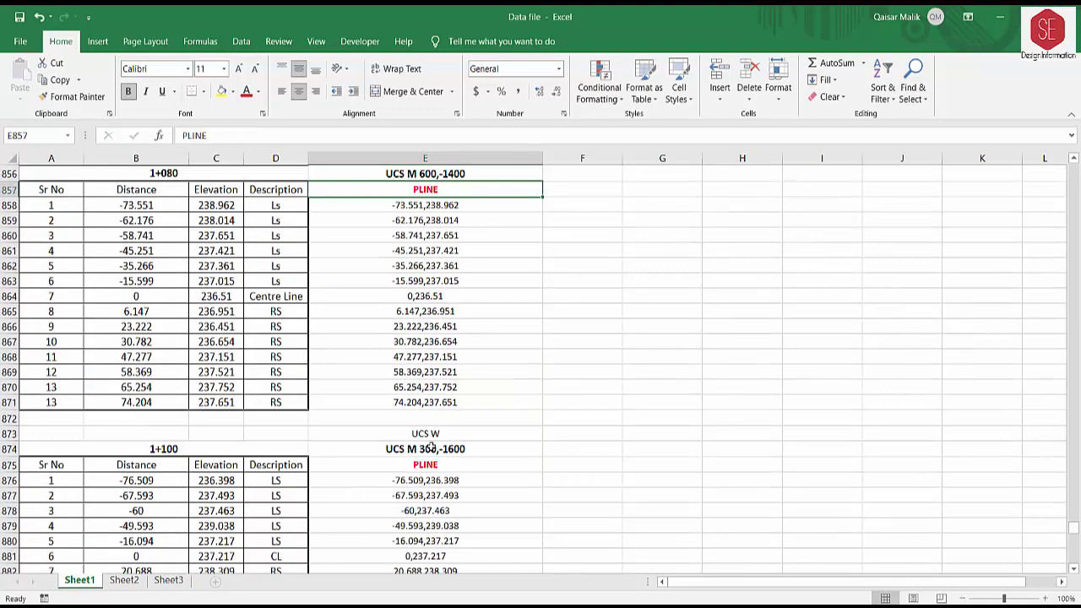
pyautogui.click(421, 448)
pyautogui.doubleClick(422, 449)
pyautogui.write('6')
pyautogui.press('Return')
pyautogui.scroll(-2, 424, 473)
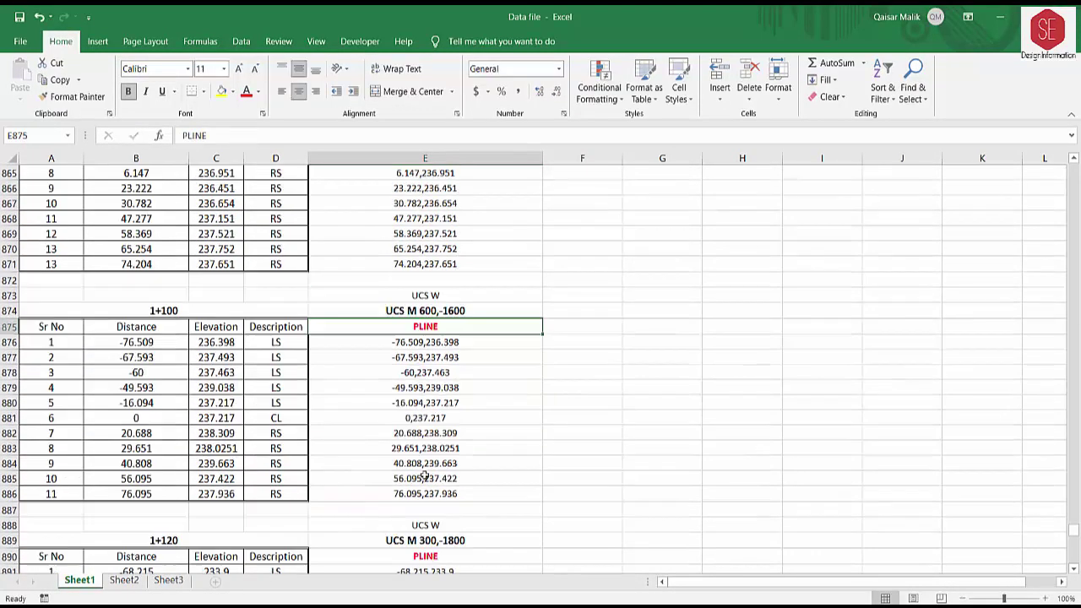
pyautogui.scroll(-4, 425, 473)
pyautogui.click(422, 403)
pyautogui.doubleClick(423, 403)
pyautogui.press('Delete')
pyautogui.write('6')
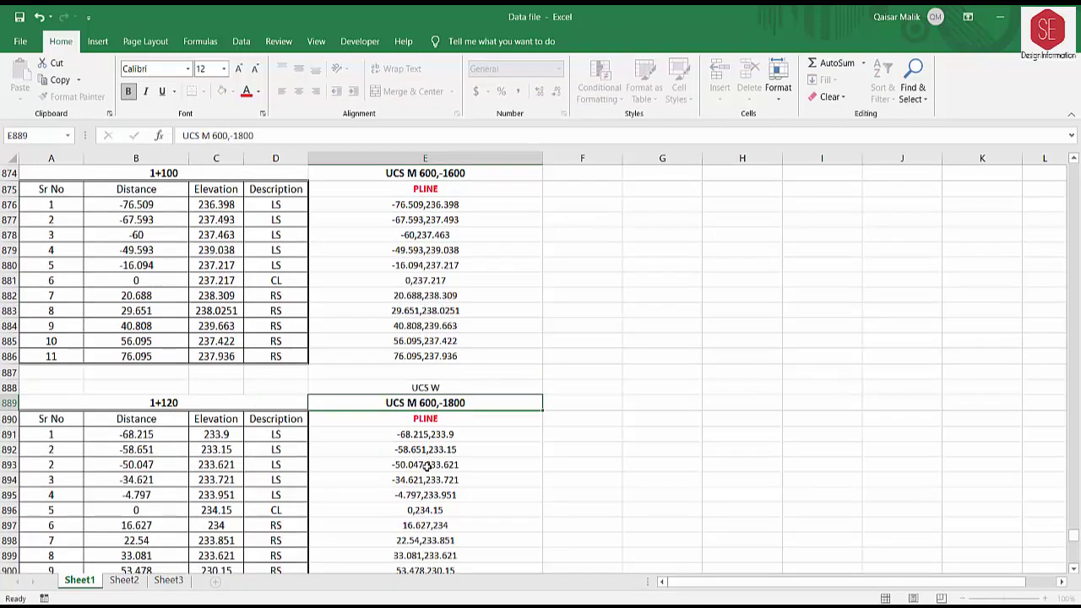
pyautogui.press('Return')
pyautogui.scroll(-14, 426, 467)
pyautogui.doubleClick(425, 264)
pyautogui.press('Delete')
pyautogui.write('6')
pyautogui.press('Return')
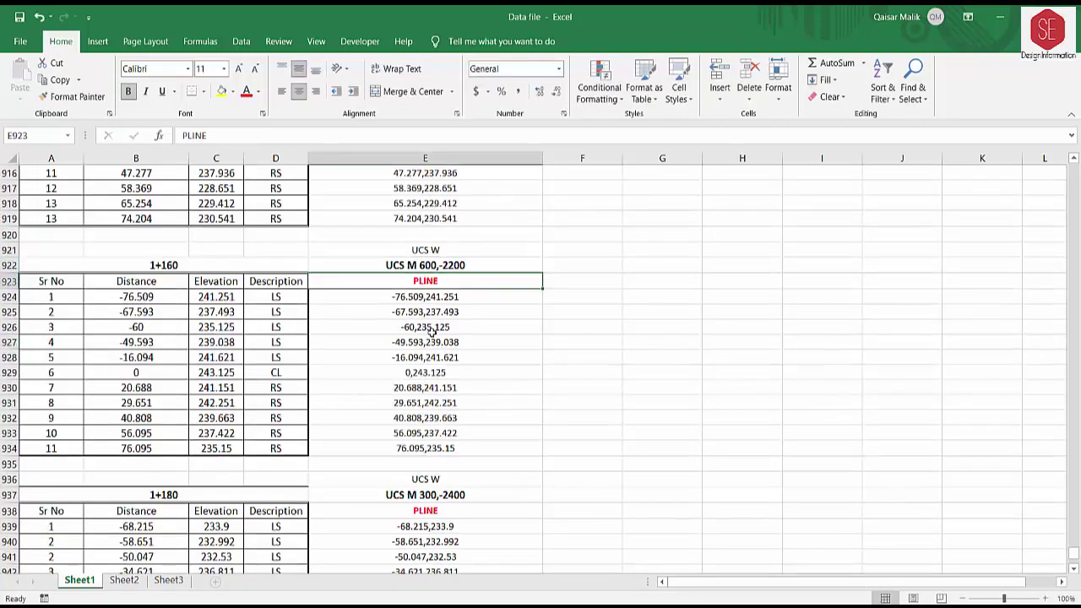
pyautogui.click(422, 495)
pyautogui.doubleClick(423, 495)
pyautogui.press('Delete')
pyautogui.write('6')
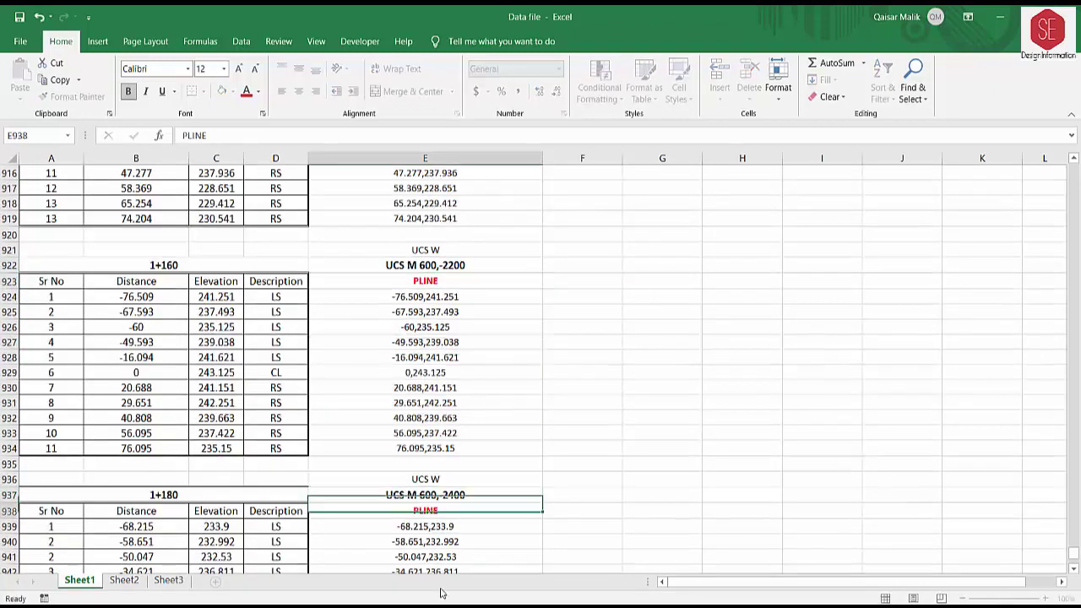
pyautogui.press('Return')
# Step: Copy the edited command block E760:E938
pyautogui.scroll(-3, 392, 539)
pyautogui.scroll(-3, 181, 416)
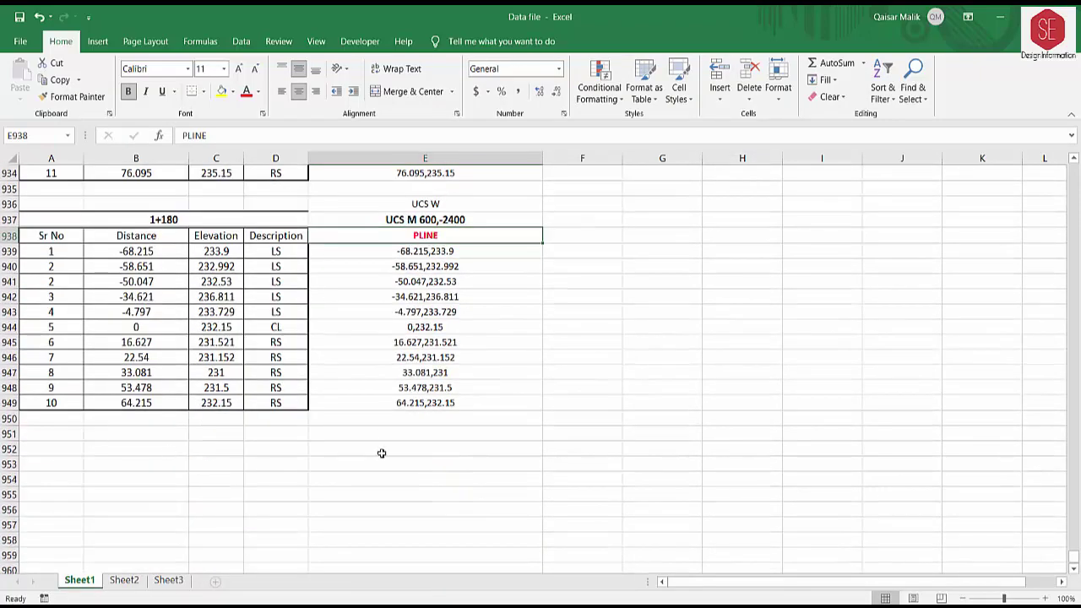
pyautogui.scroll(7, 577, 389)
pyautogui.scroll(15, 577, 370)
pyautogui.scroll(15, 580, 355)
pyautogui.scroll(16, 580, 352)
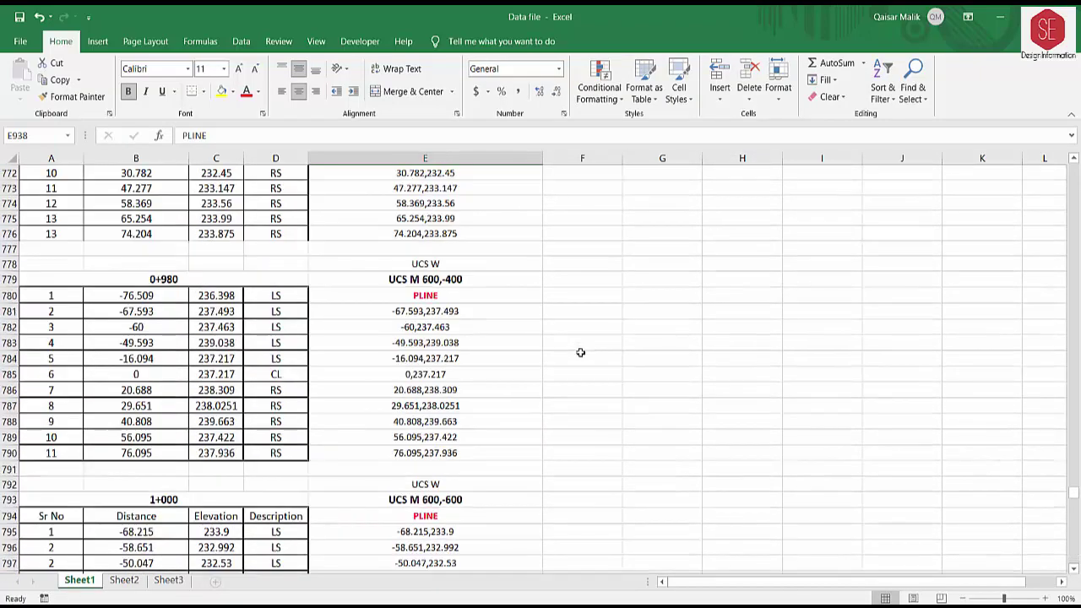
pyautogui.scroll(9, 580, 352)
pyautogui.scroll(2, 580, 352)
pyautogui.moveTo(471, 359)
pyautogui.mouseDown()
pyautogui.moveTo(540, 553)
pyautogui.moveTo(475, 539)
pyautogui.mouseUp()
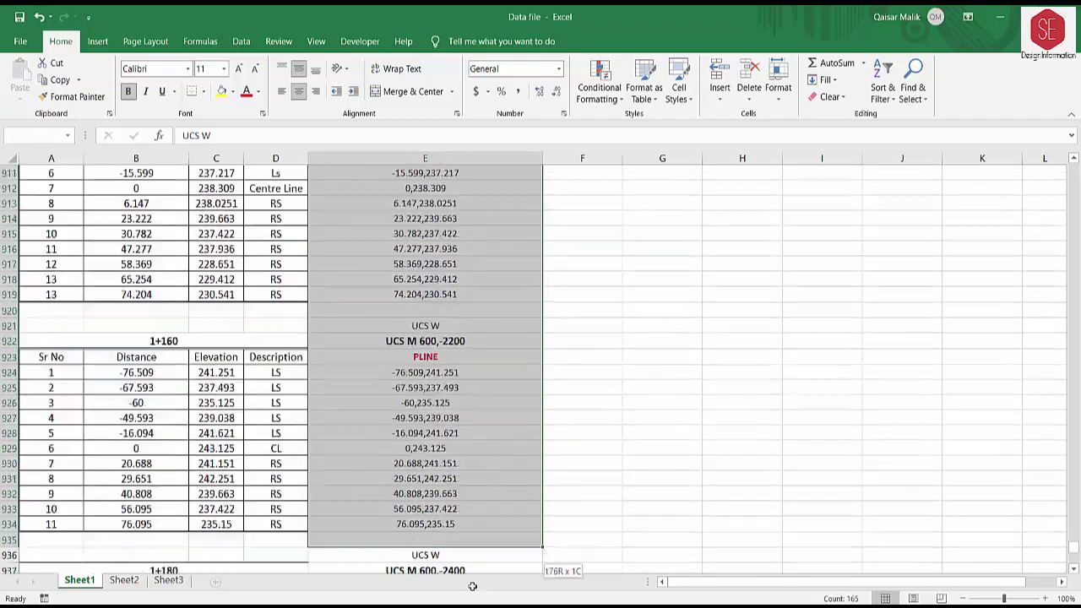
pyautogui.rightClick(475, 539)
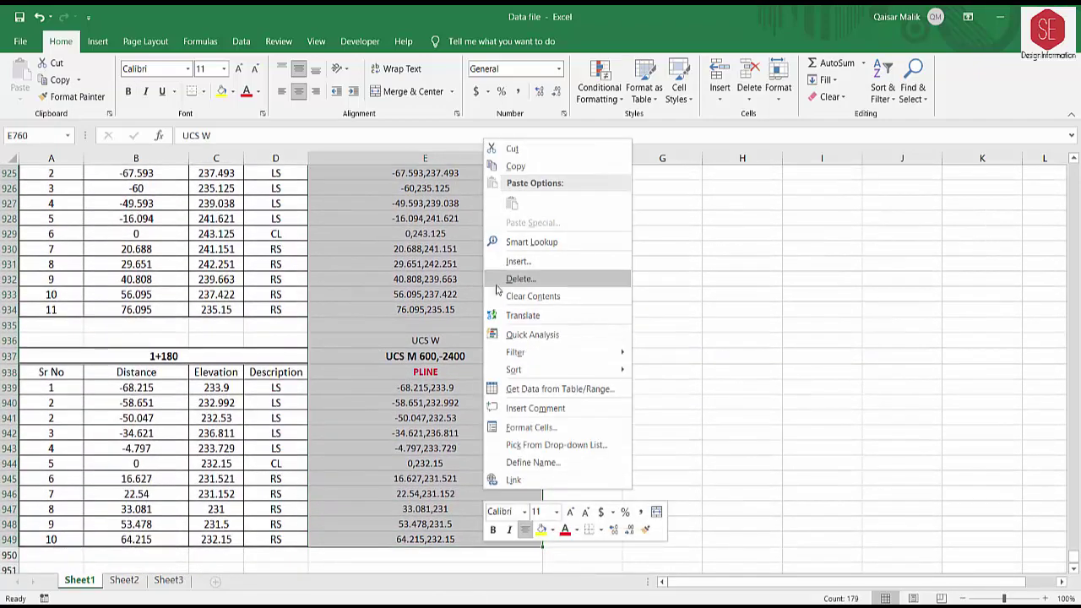
pyautogui.click(516, 160)
# Step: Set the AutoCAD drawing colour to Magenta
pyautogui.hotkey('alt', 'Tab')
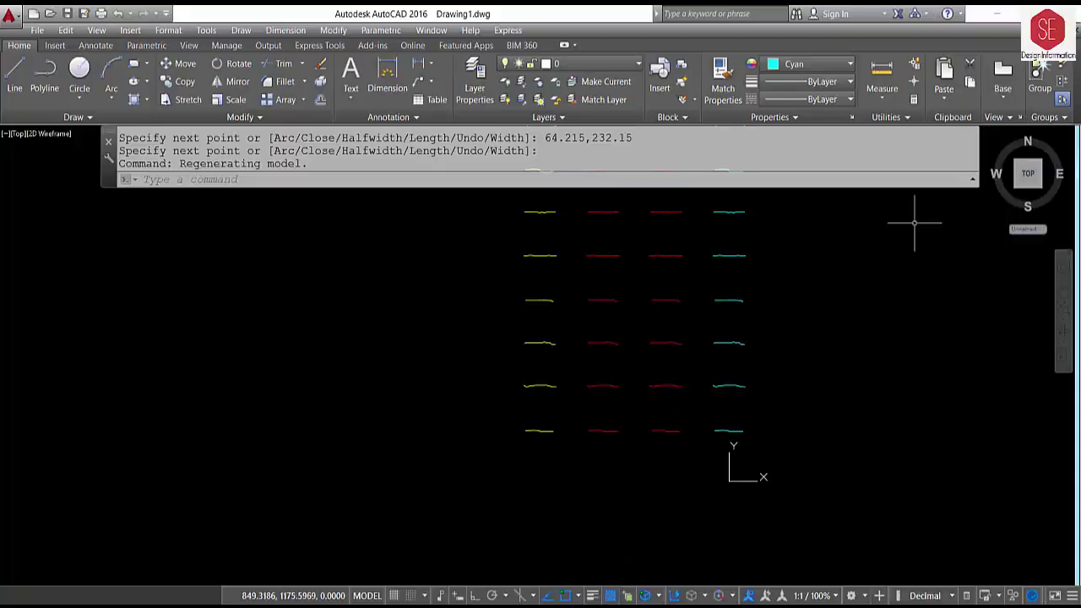
pyautogui.click(798, 65)
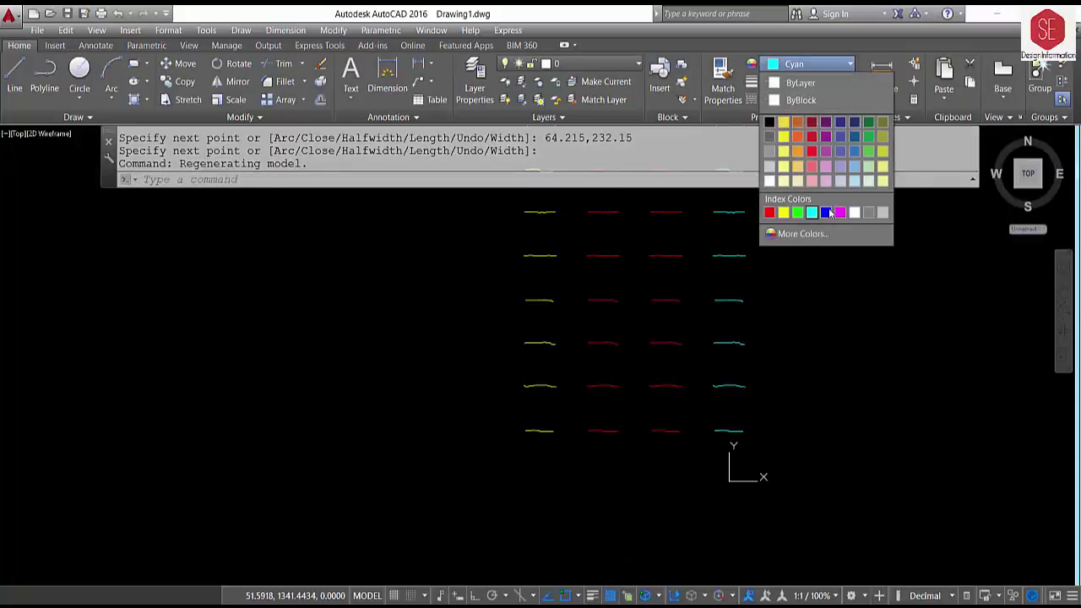
pyautogui.click(840, 212)
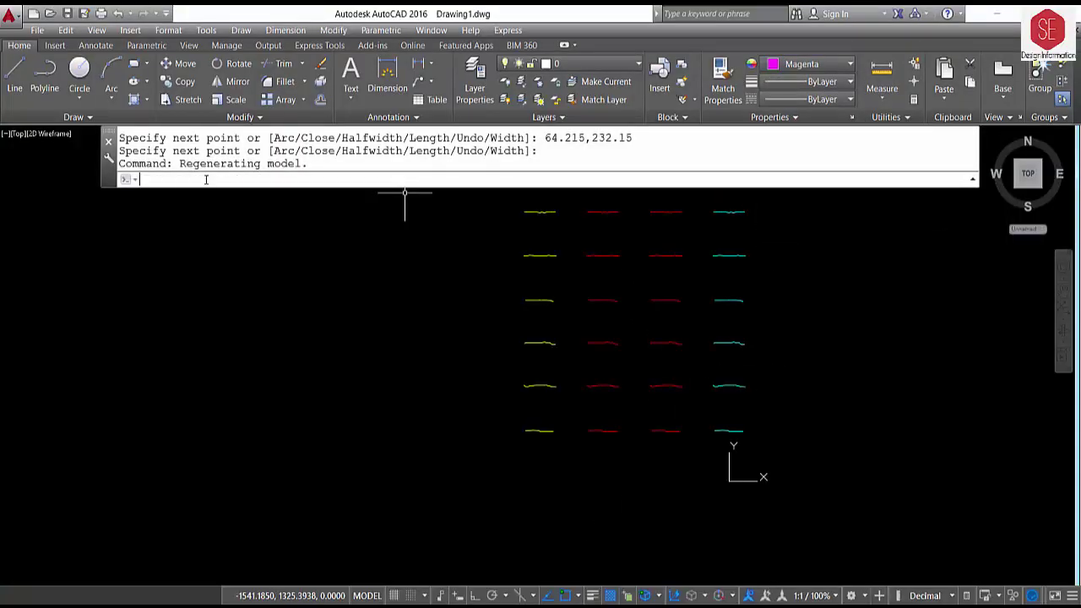
# Step: Paste the 0+960–1+180 commands to draw the magenta polylines and centre the grid
pyautogui.rightClick(205, 179)
pyautogui.click(240, 286)
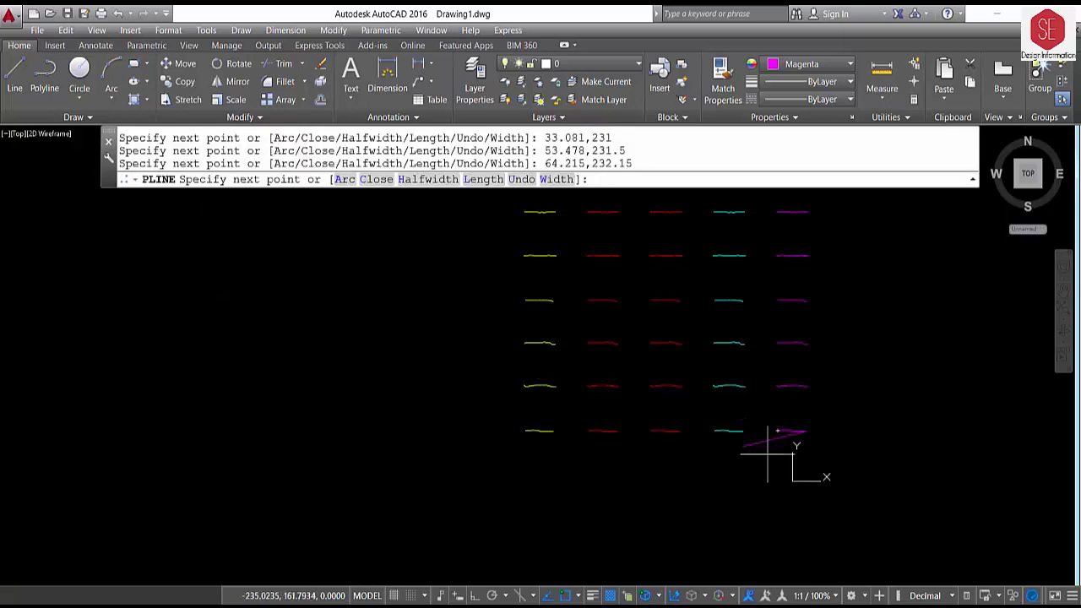
pyautogui.scroll(-4, 769, 456)
pyautogui.press('Escape')
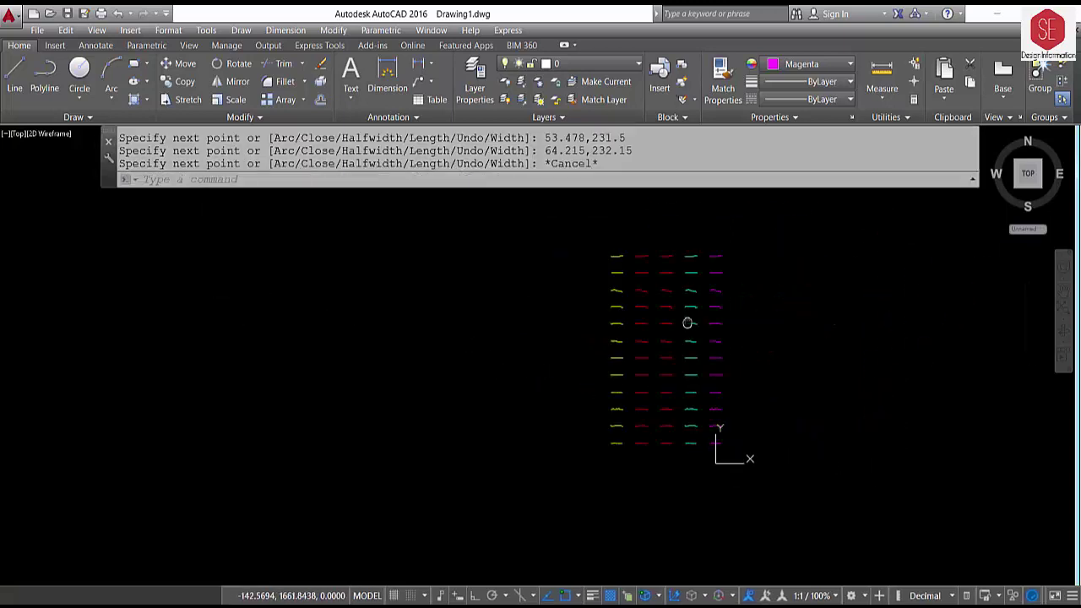
pyautogui.scroll(2, 688, 323)
pyautogui.moveTo(688, 323); pyautogui.dragTo(498, 323, button='middle')
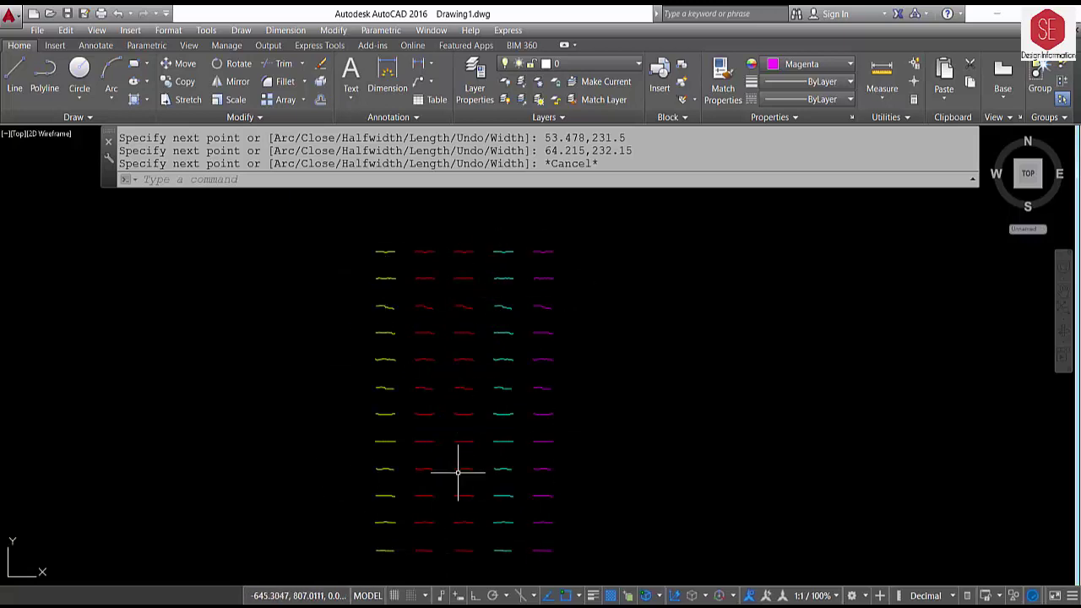
pyautogui.hotkey('alt', 'Tab')
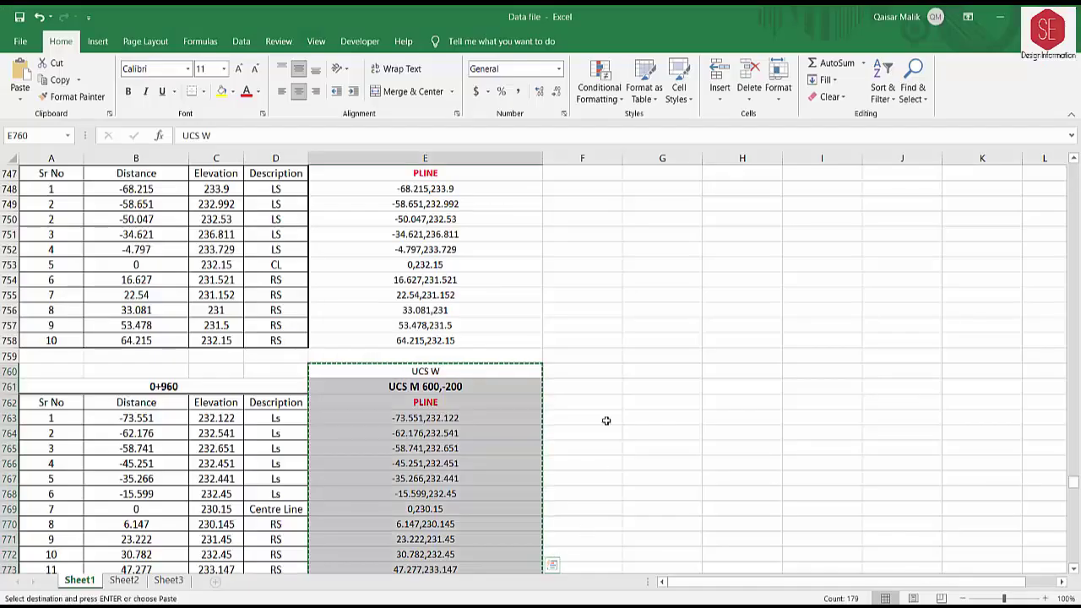
# Step: Save the workbook and copy the full command column from the UCS W cell E6 to row 949
pyautogui.click(25, 16)
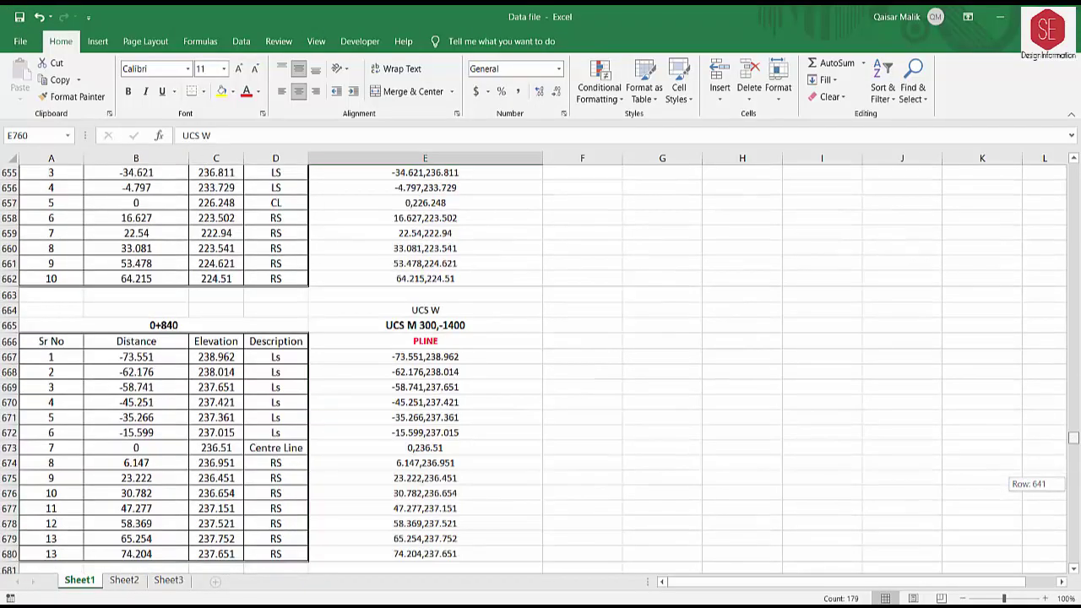
pyautogui.moveTo(1074, 488); pyautogui.dragTo(1076, 153)
pyautogui.click(455, 259)
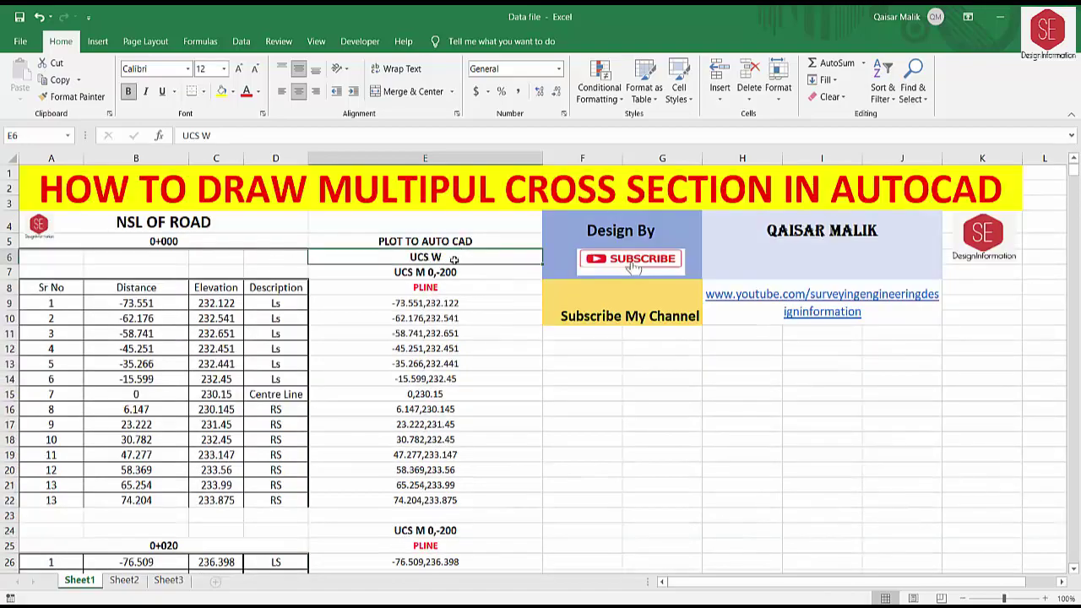
pyautogui.moveTo(454, 259)
pyautogui.mouseDown()
pyautogui.moveTo(542, 566)
pyautogui.moveTo(464, 523)
pyautogui.mouseUp()
pyautogui.rightClick(457, 356)
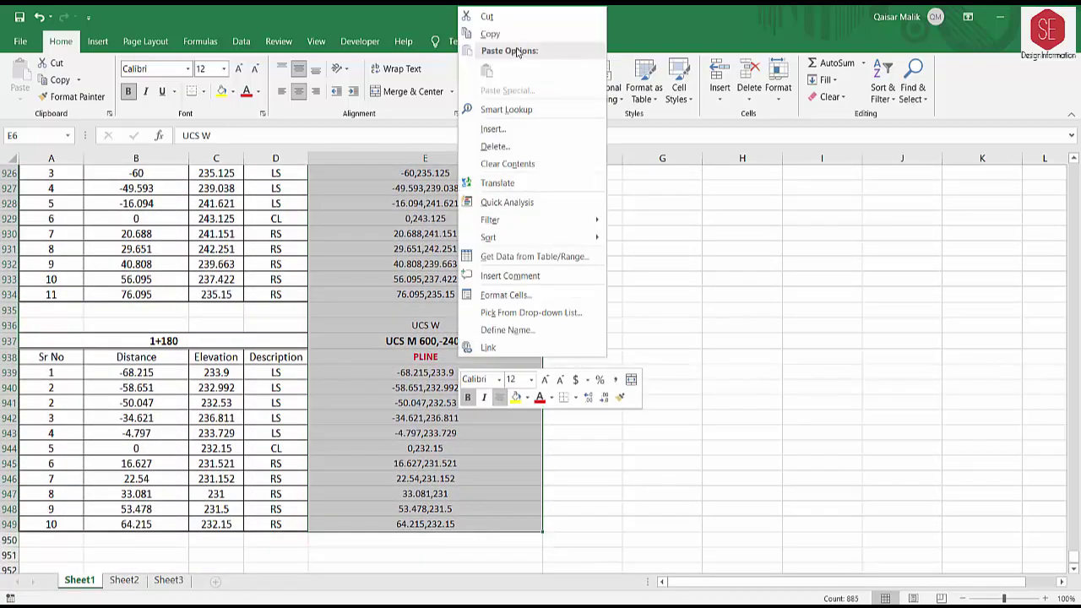
pyautogui.click(494, 34)
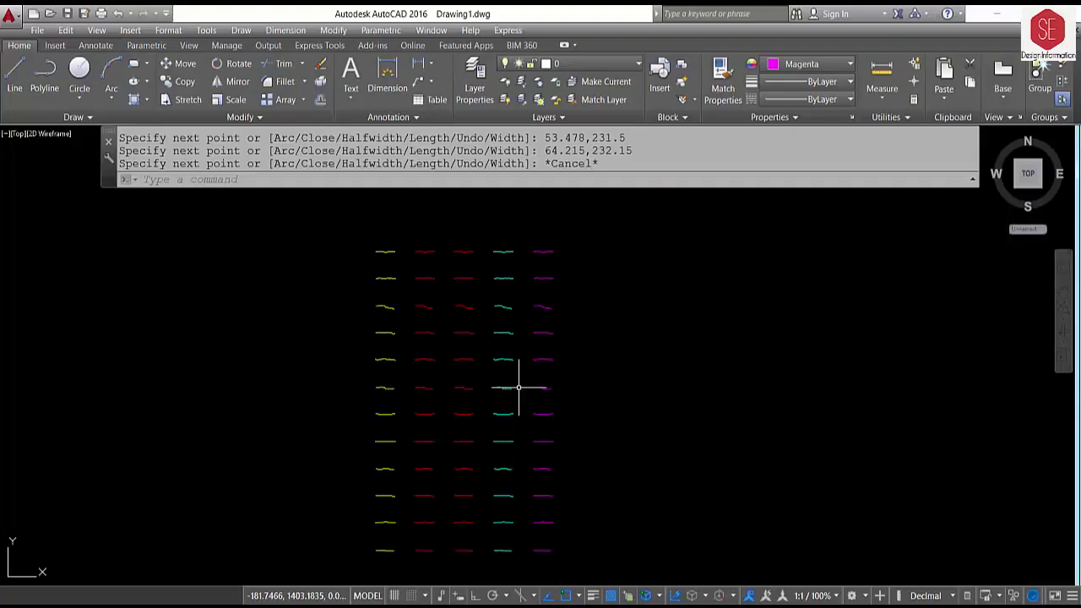
pyautogui.scroll(-5, 513, 381)
pyautogui.click(566, 290)
# Step: Erase the old cross-sections and redraw them all in yellow from the pasted commands
pyautogui.click(439, 451)
pyautogui.write('e')
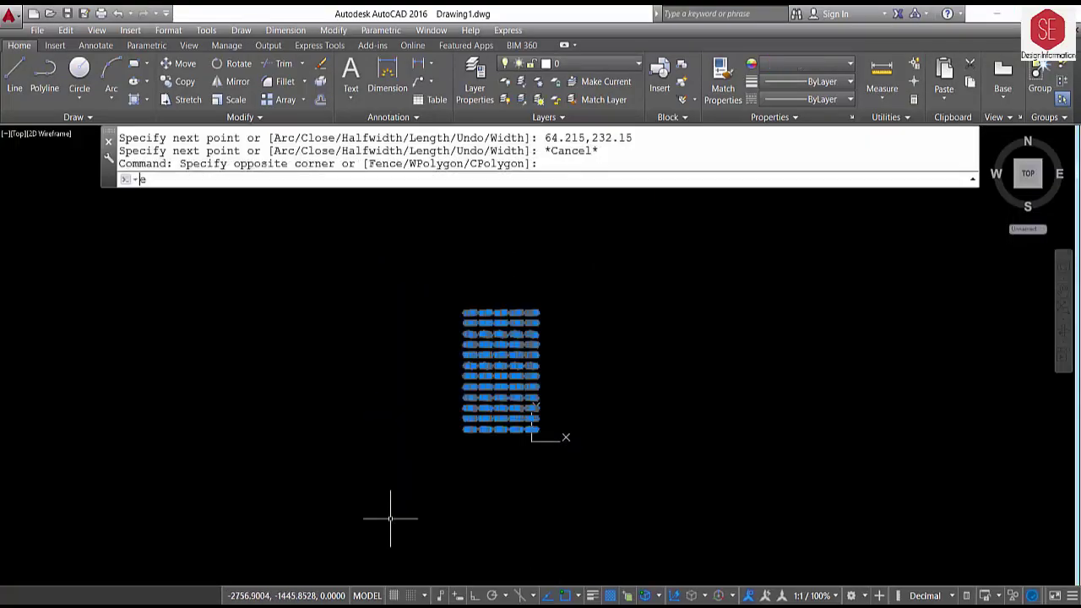
pyautogui.press('Return')
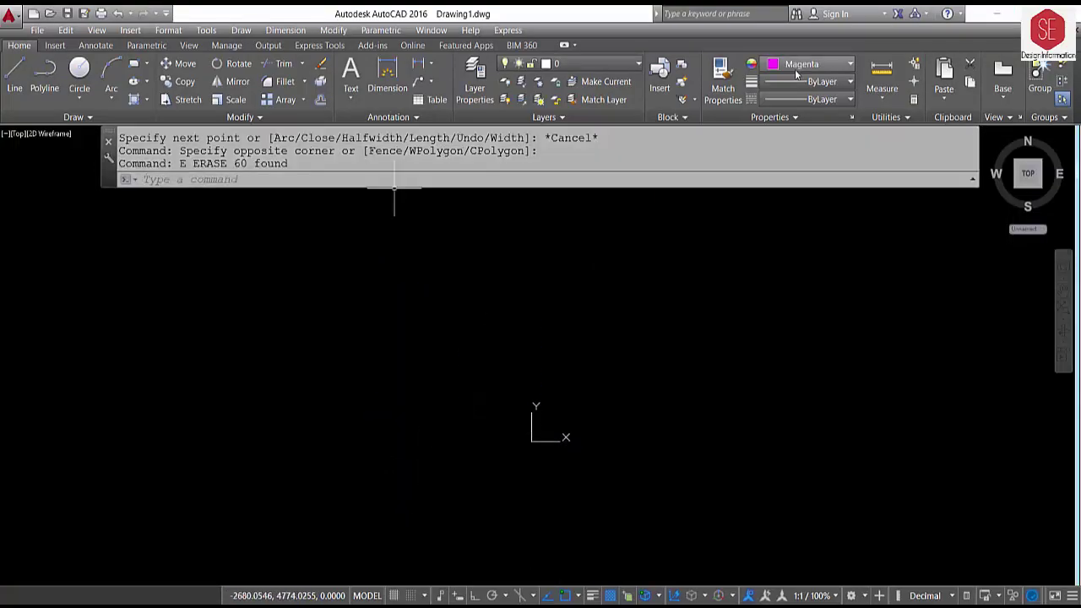
pyautogui.click(798, 64)
pyautogui.click(783, 212)
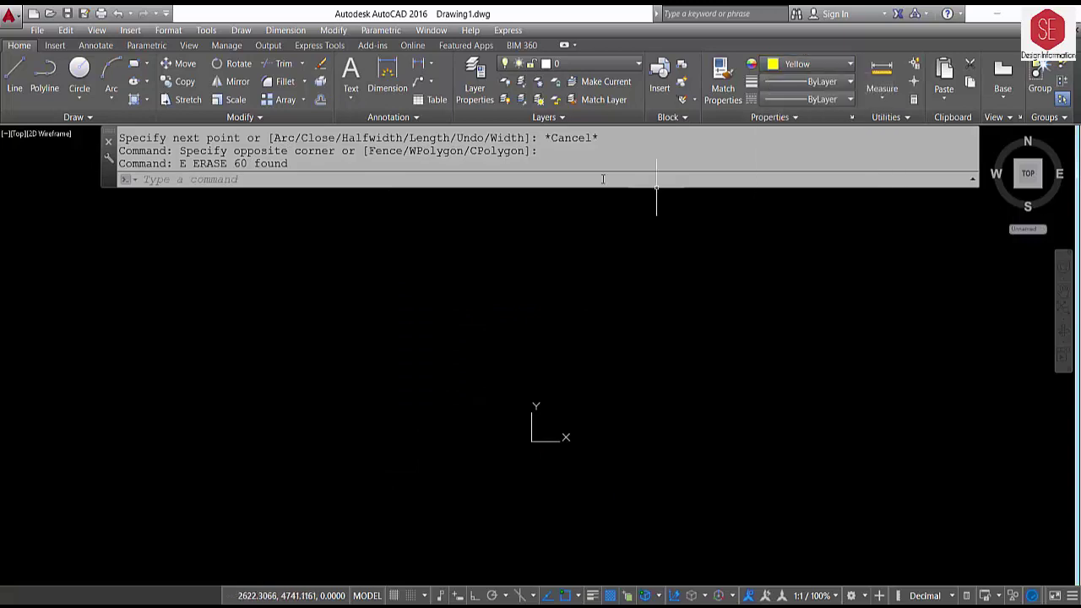
pyautogui.rightClick(390, 183)
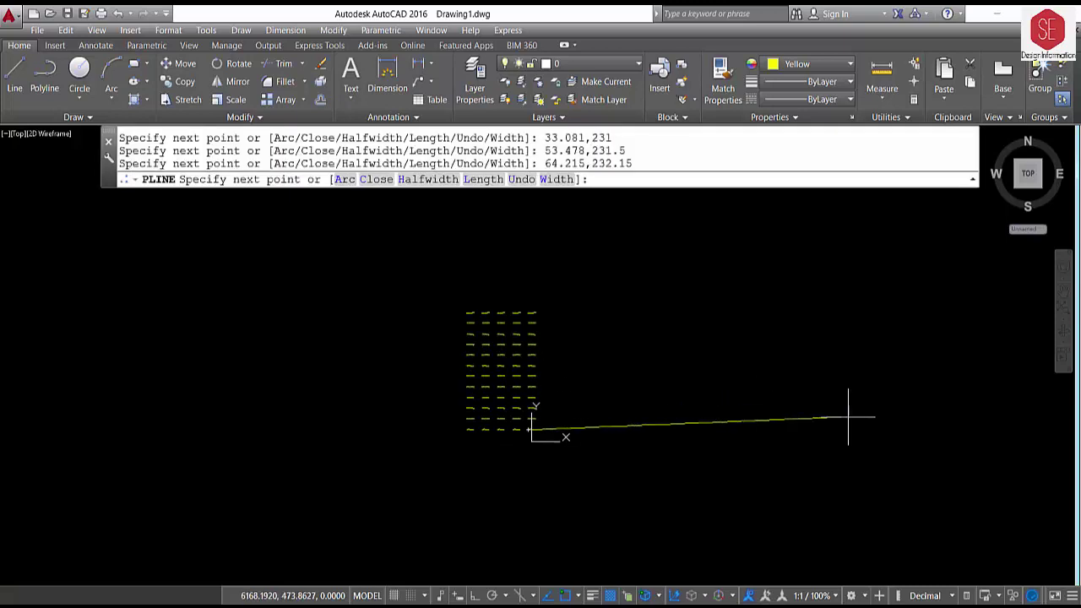
pyautogui.press('Escape')
pyautogui.moveTo(379, 217); pyautogui.dragTo(399, 272, button='middle')
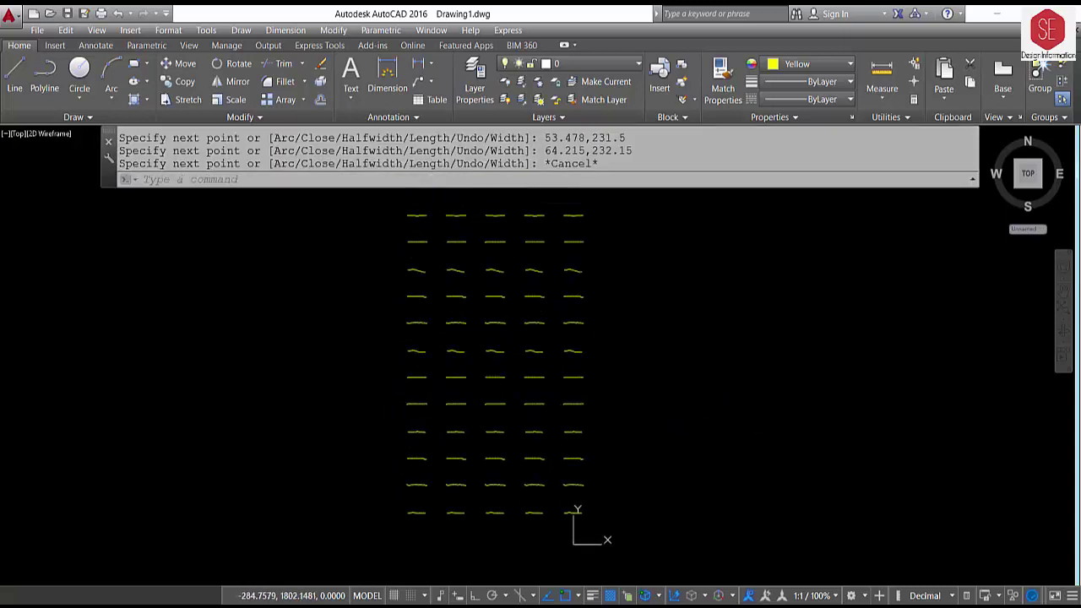
pyautogui.scroll(-2, 518, 414)
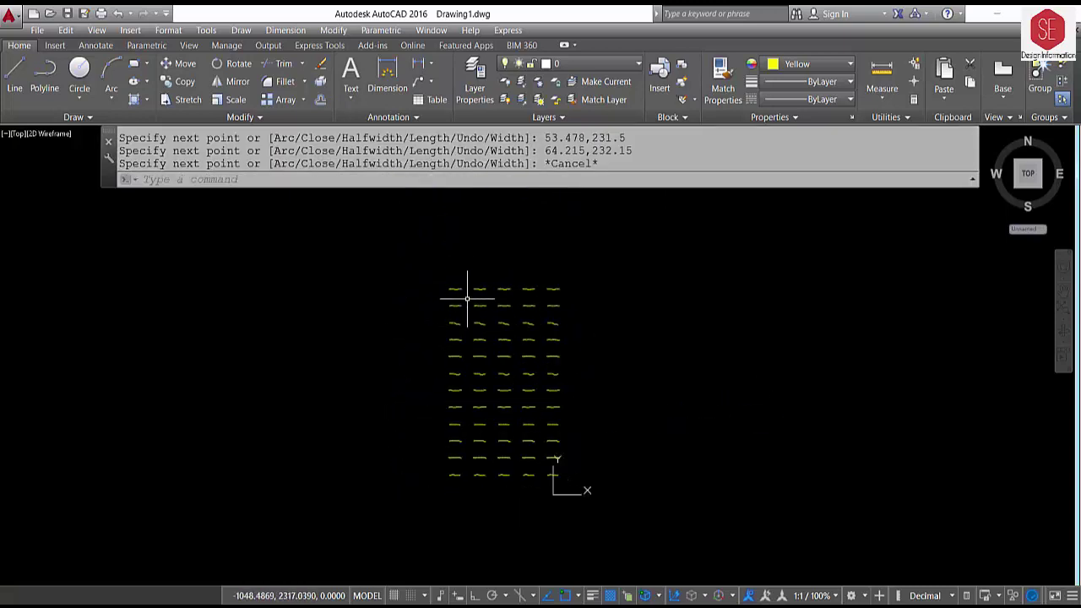
pyautogui.scroll(4, 458, 302)
pyautogui.scroll(-4, 591, 307)
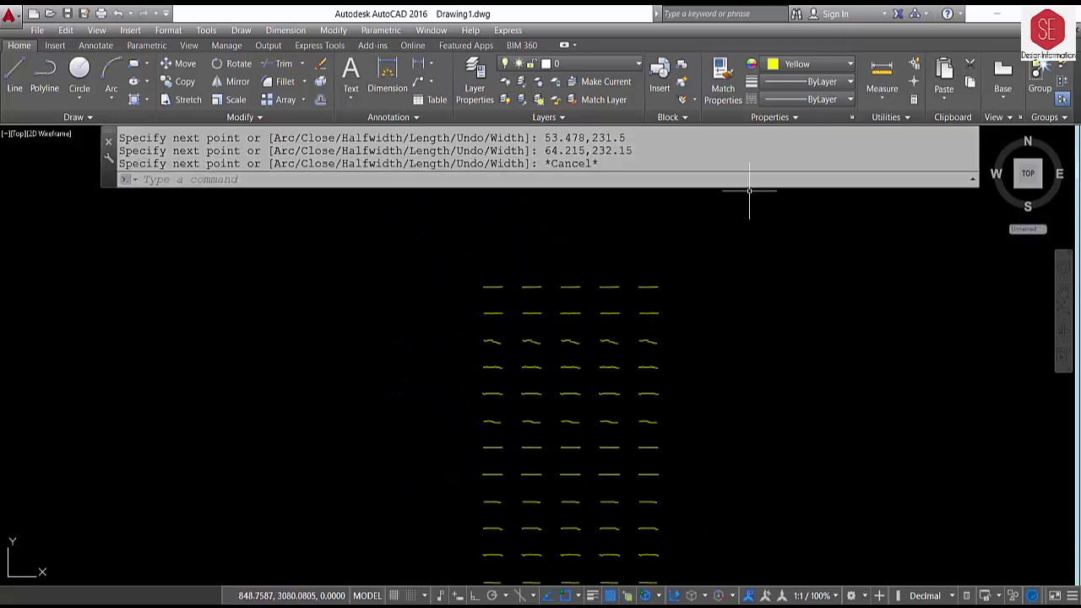
pyautogui.scroll(-2, 707, 254)
# Step: Give every cross-section polyline the ACAD_ISO02W100 dashed linetype
pyautogui.click(743, 244)
pyautogui.click(480, 527)
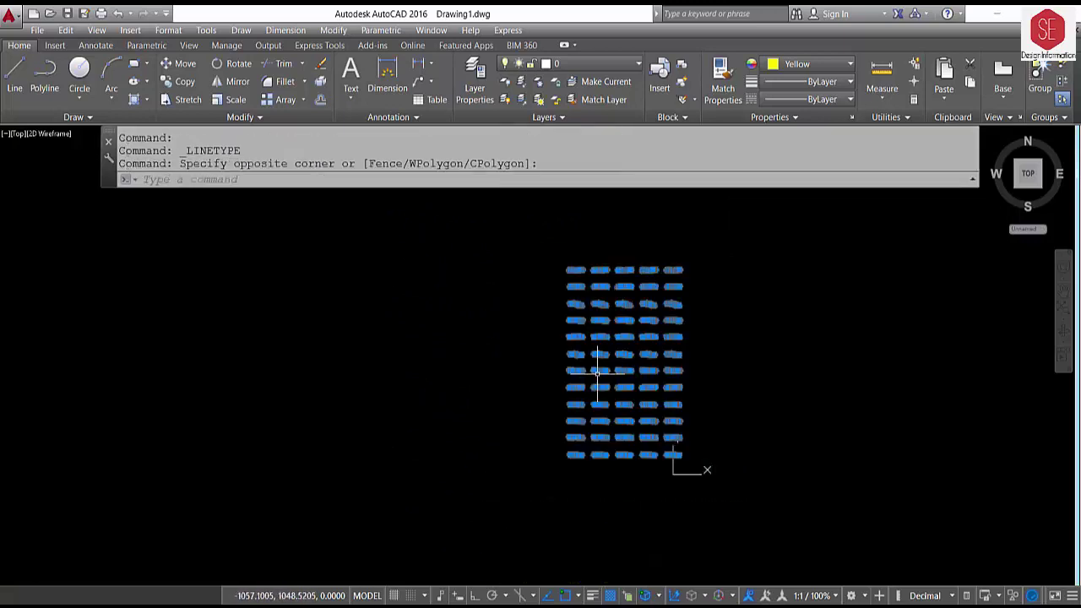
pyautogui.click(810, 99)
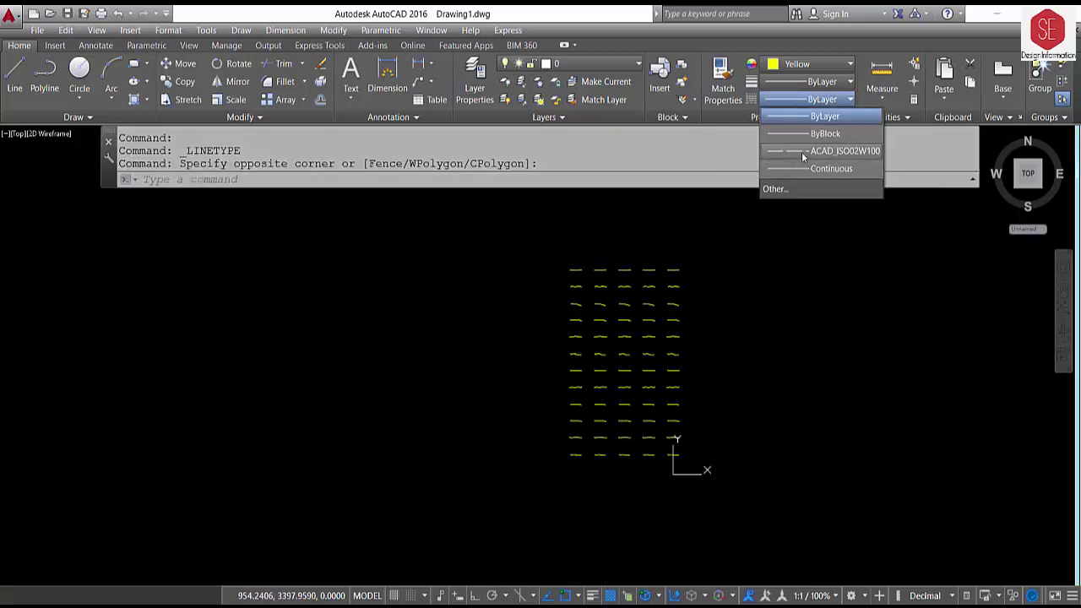
pyautogui.click(870, 156)
pyautogui.press('Escape')
pyautogui.scroll(5, 622, 312)
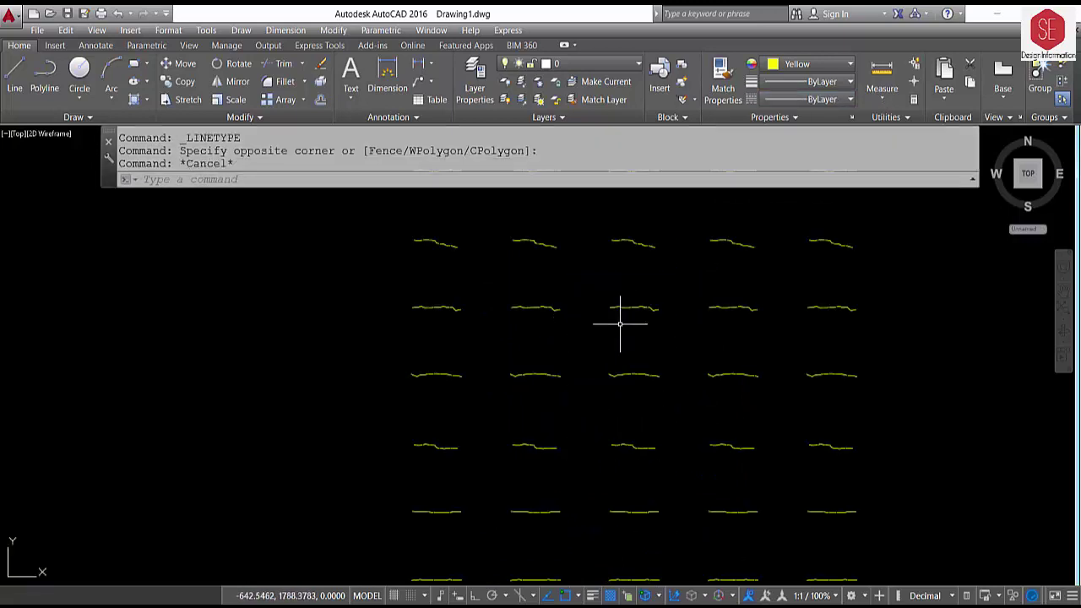
pyautogui.scroll(5, 677, 246)
pyautogui.scroll(-3, 442, 386)
pyautogui.scroll(-2, 550, 326)
pyautogui.scroll(5, 645, 306)
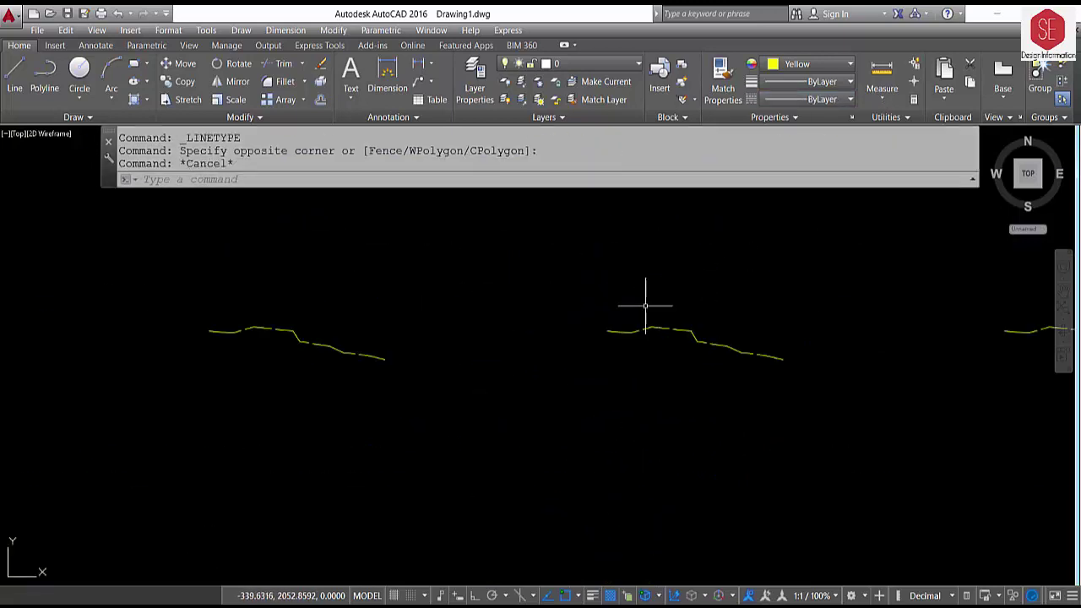
pyautogui.scroll(-5, 678, 366)
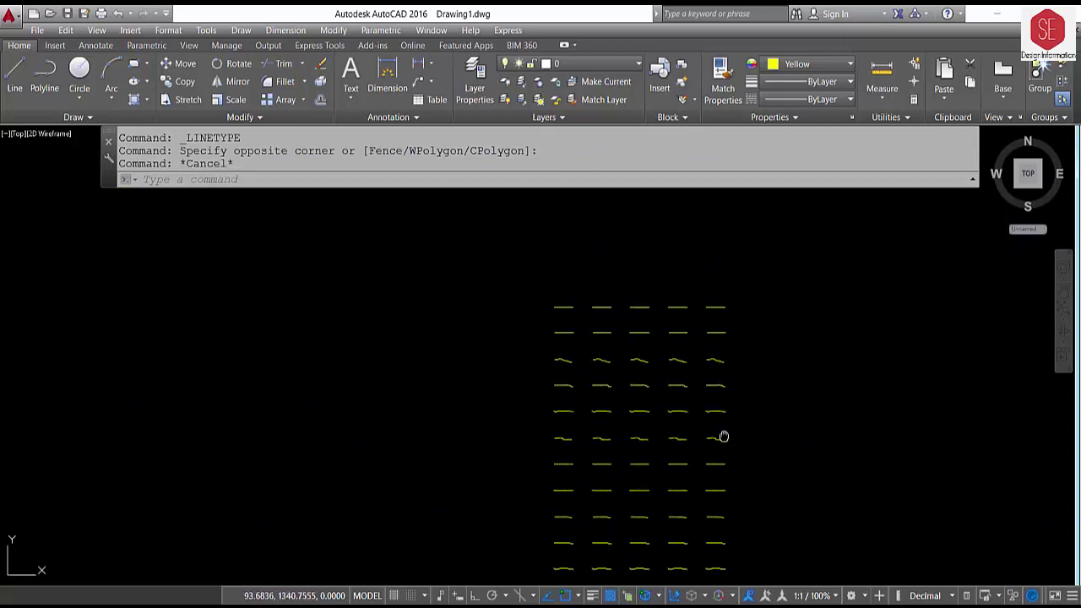
pyautogui.moveTo(719, 436); pyautogui.dragTo(657, 338, button='middle')
pyautogui.scroll(-2, 659, 338)
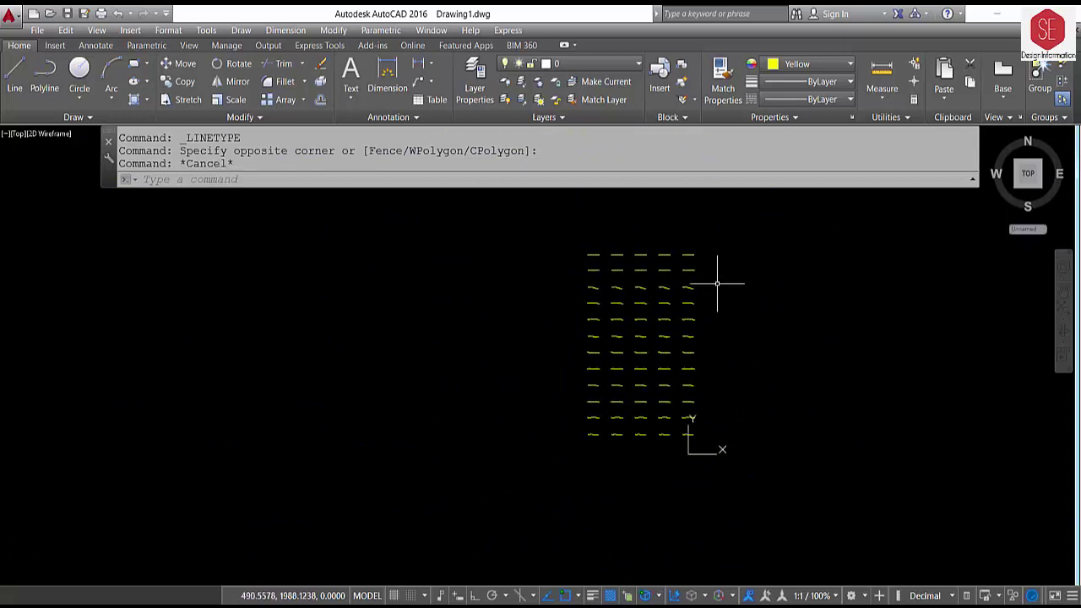
pyautogui.hotkey('alt', 'Tab')
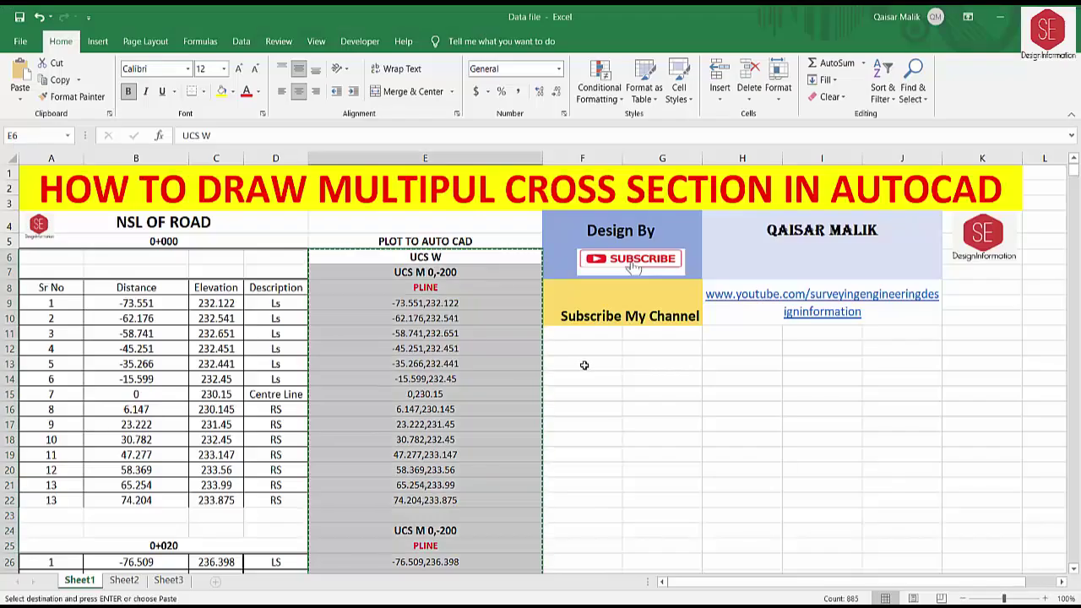
# Step: Display Sheet2's Finish Road Level tables for stations 0+000, 0+020 and 0+040
pyautogui.click(124, 580)
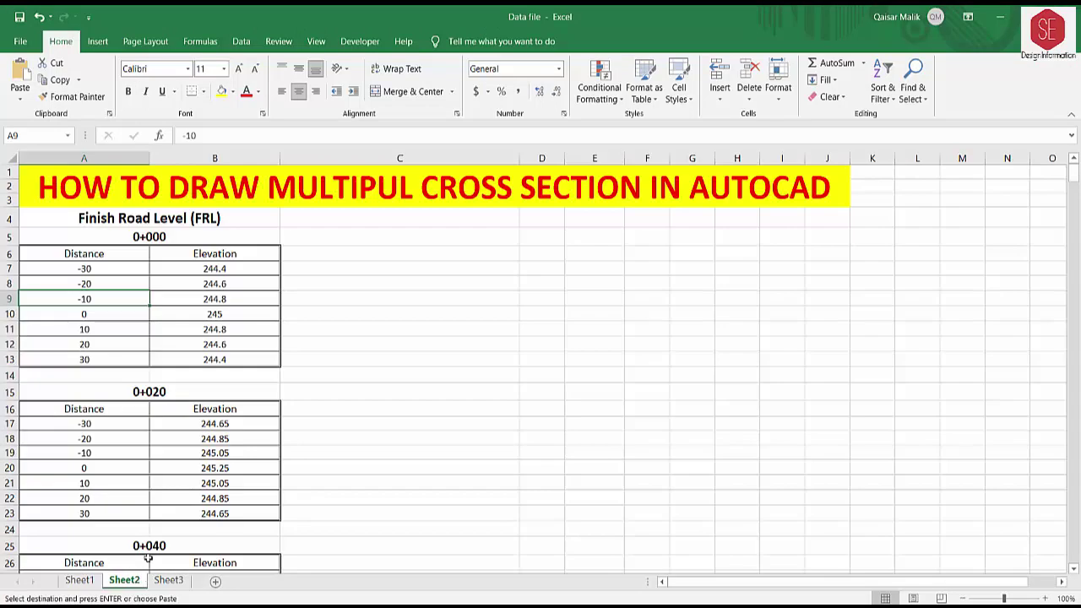
pyautogui.click(217, 299)
pyautogui.click(383, 230)
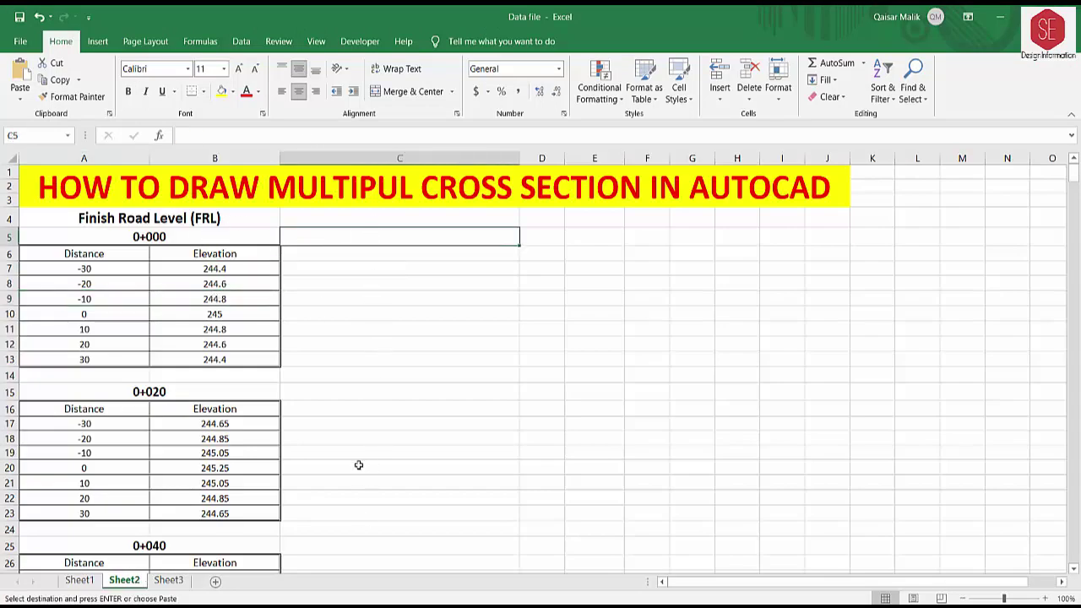
pyautogui.scroll(-1, 226, 525)
pyautogui.click(76, 581)
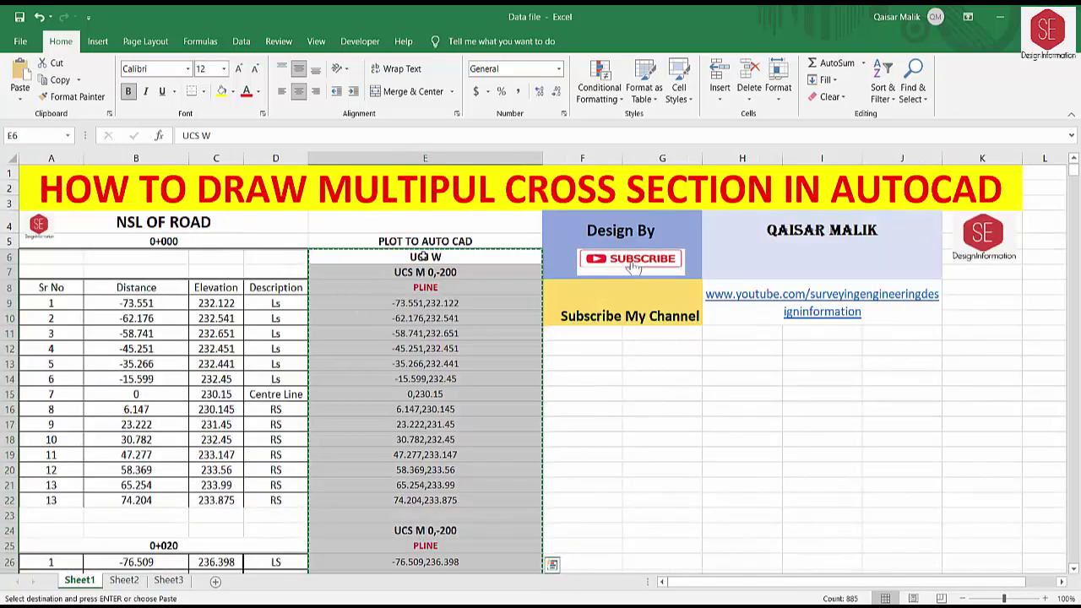
pyautogui.click(443, 271)
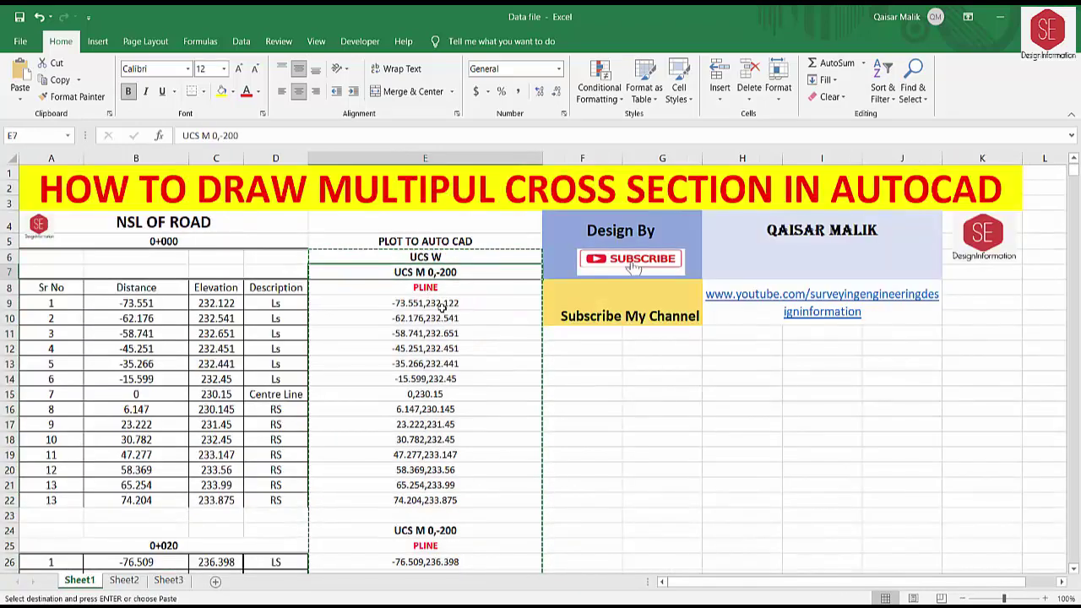
pyautogui.scroll(-6, 447, 270)
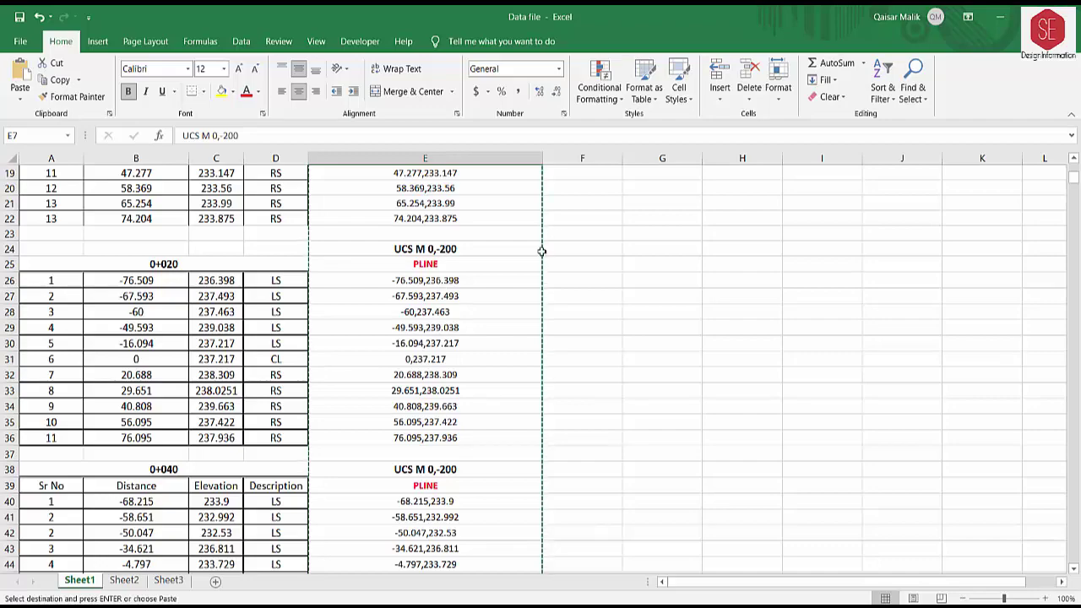
pyautogui.scroll(1, 452, 268)
pyautogui.click(124, 581)
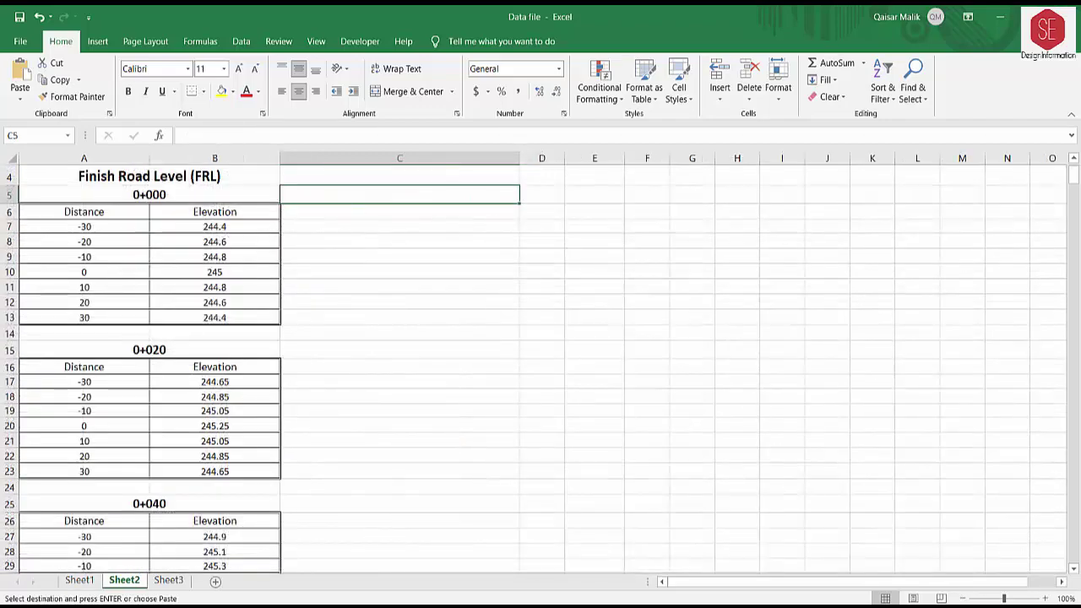
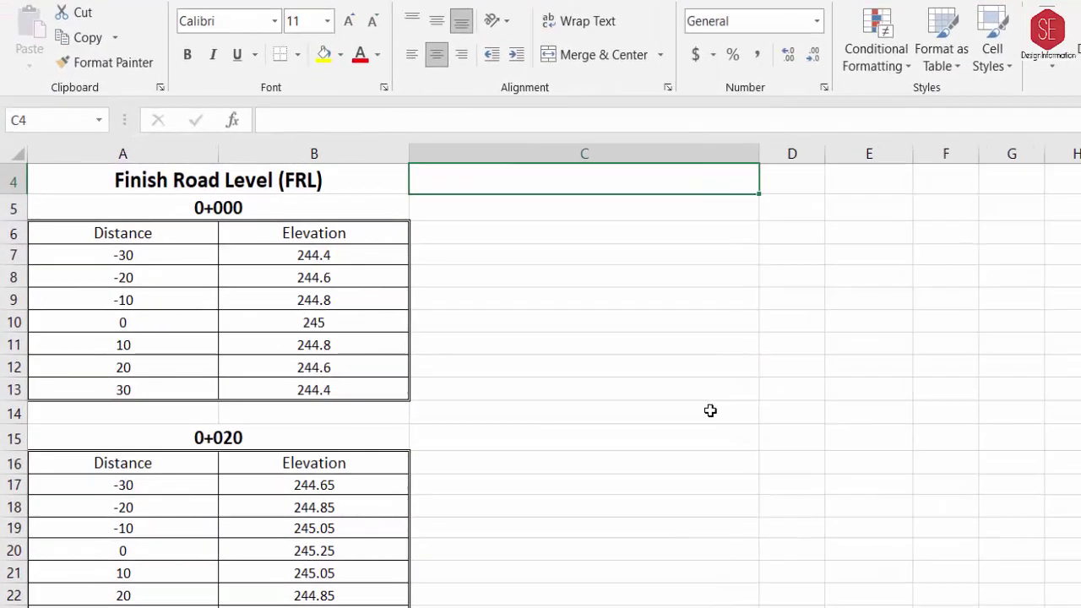
# Step: Enter UCS W in C4 and UCS M 0,-200 in C5, checking them against the reference sheet
pyautogui.write('UCS W')
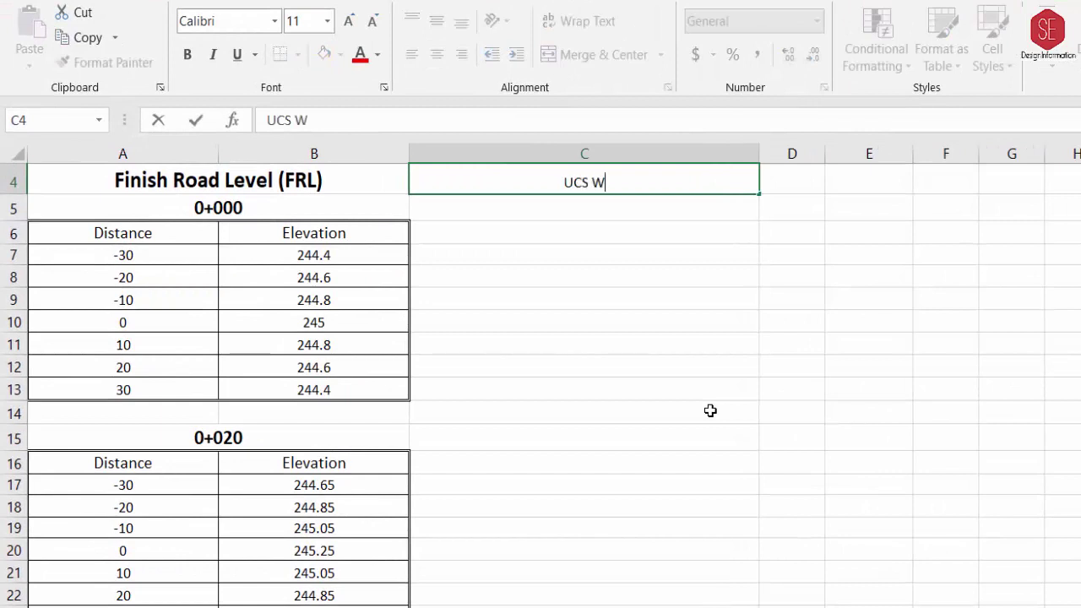
pyautogui.press('Return')
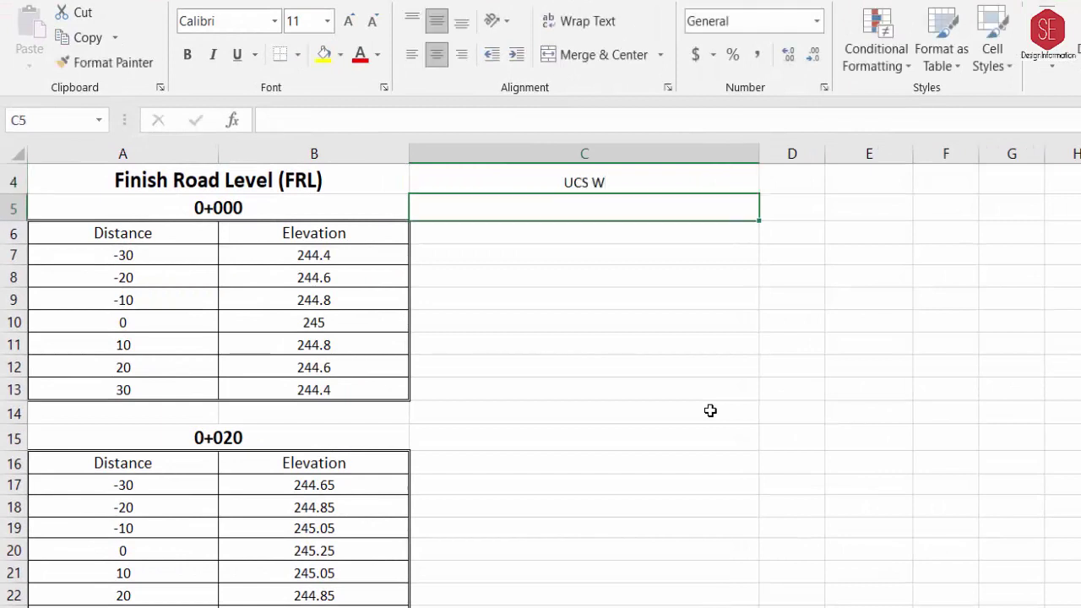
pyautogui.write('UCS M')
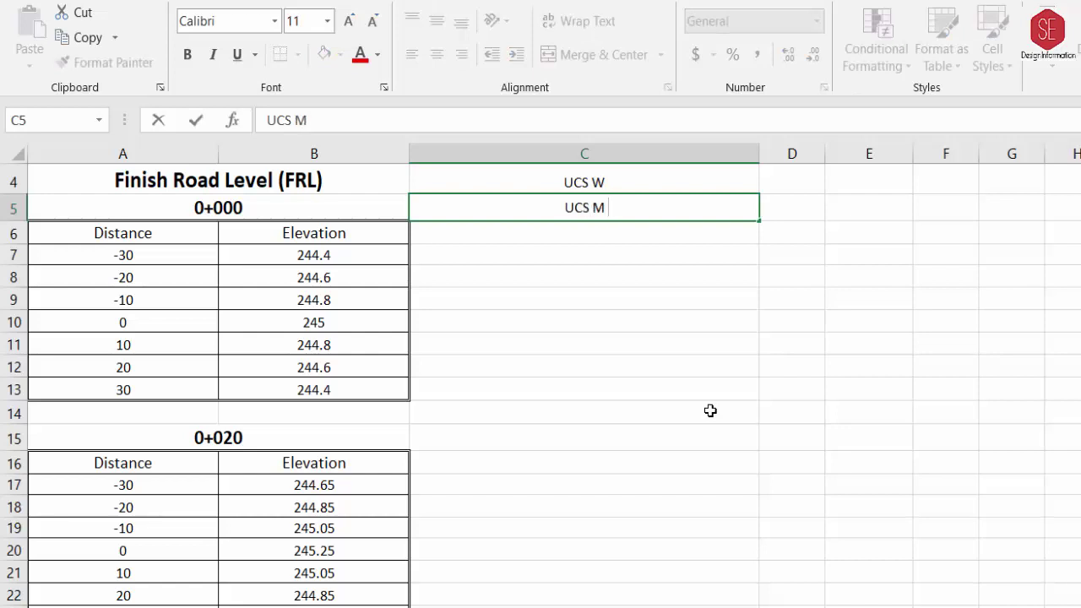
pyautogui.write(',-200')
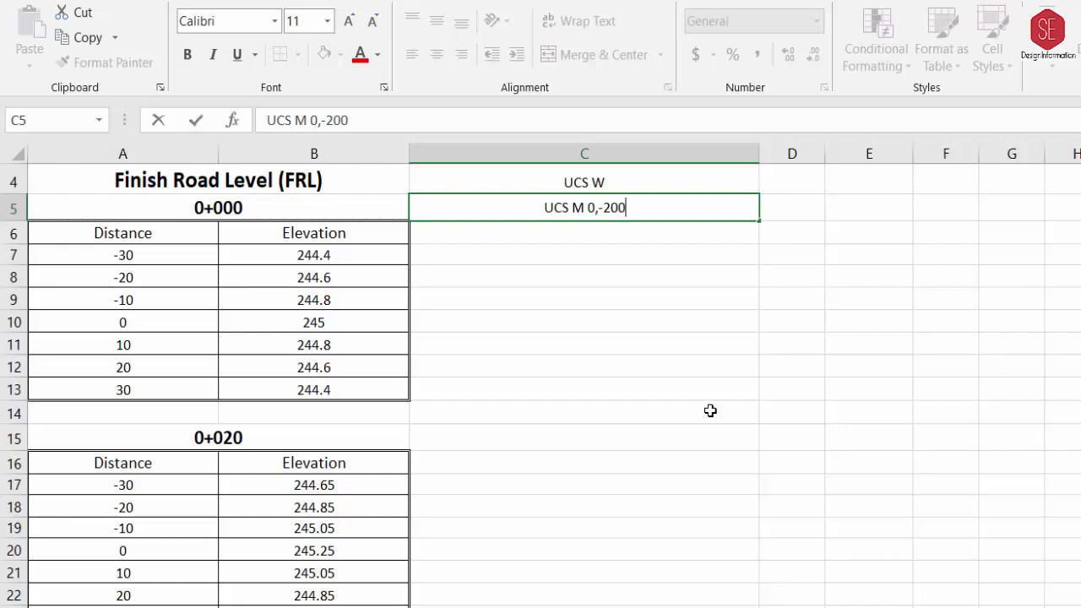
pyautogui.press('Return')
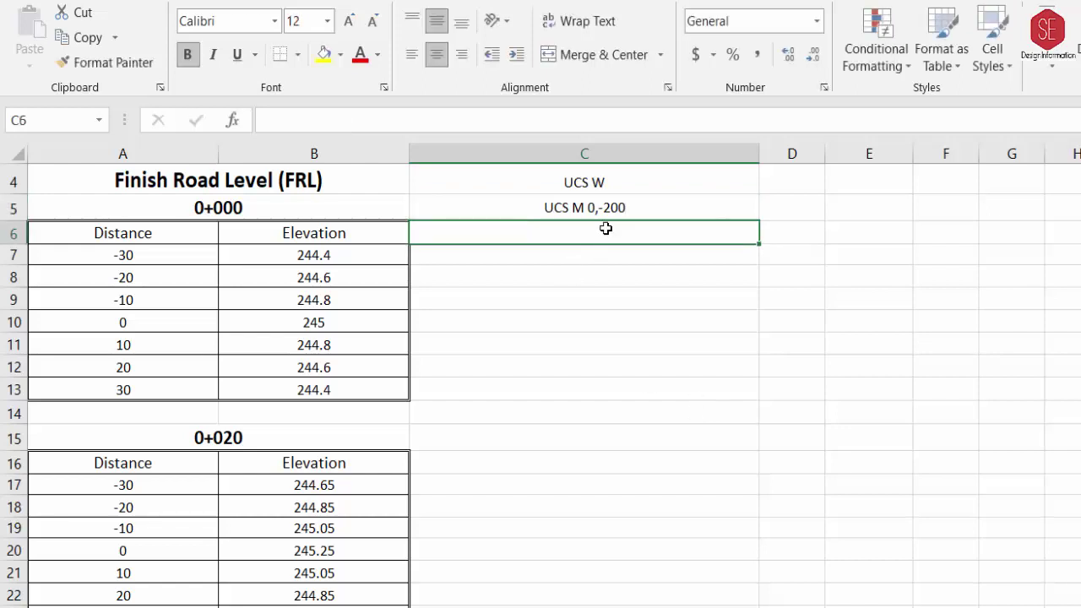
pyautogui.click(582, 218)
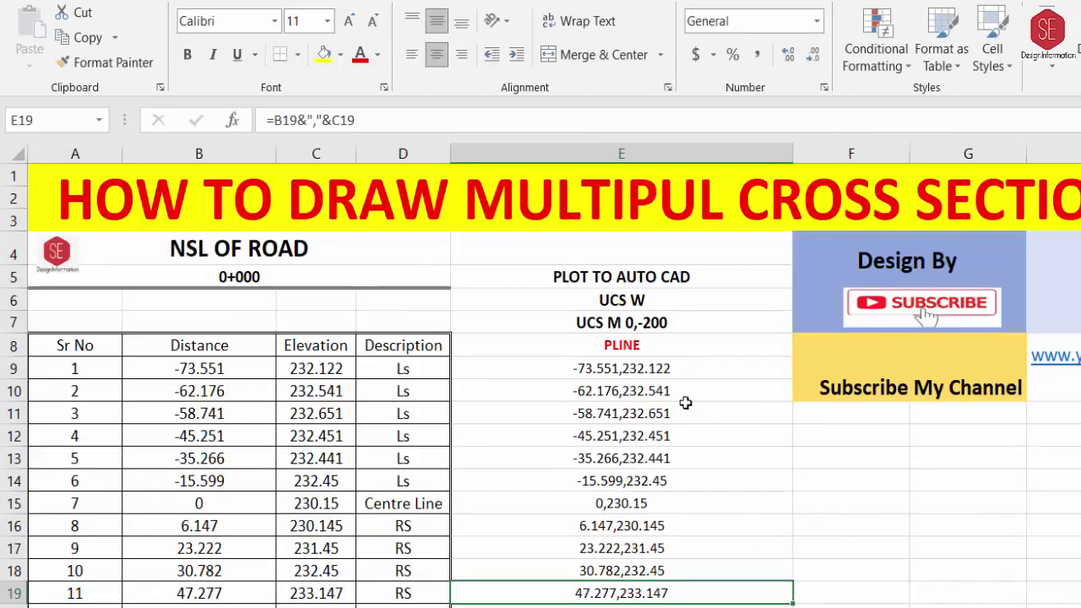
pyautogui.click(634, 321)
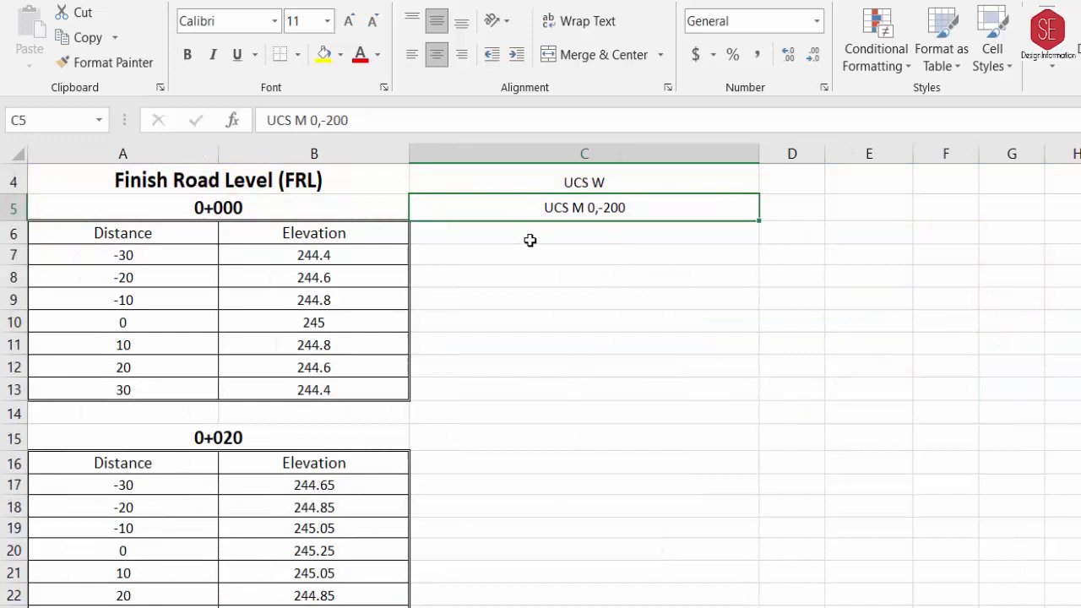
# Step: Enter PLINE in C6 and the coordinate formula =A7&","&B7 in C7
pyautogui.click(530, 241)
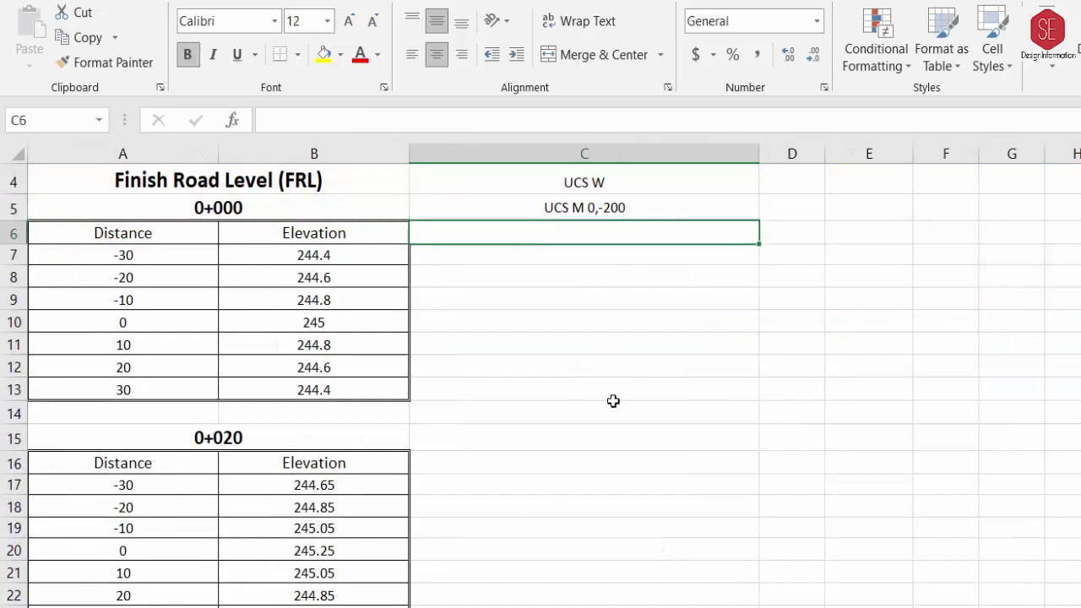
pyautogui.write('PLINE')
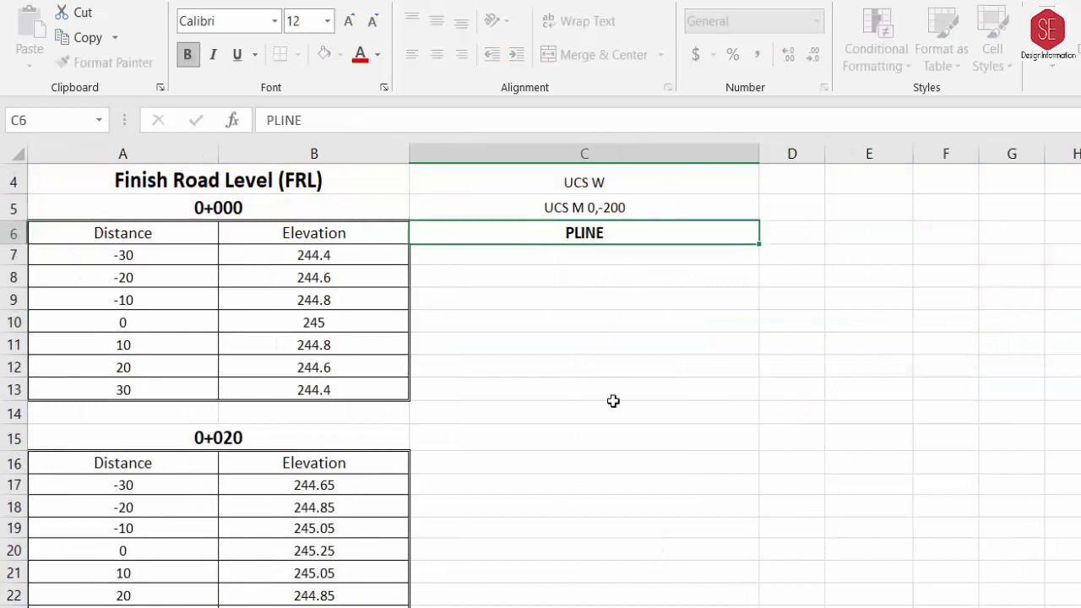
pyautogui.press('Return')
pyautogui.write('=')
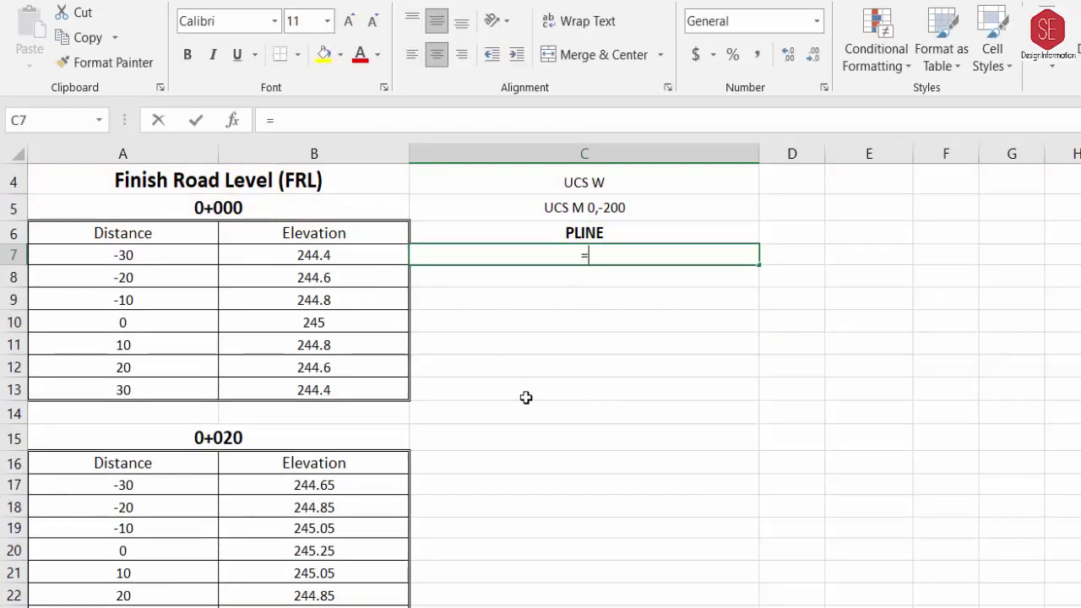
pyautogui.click(118, 252)
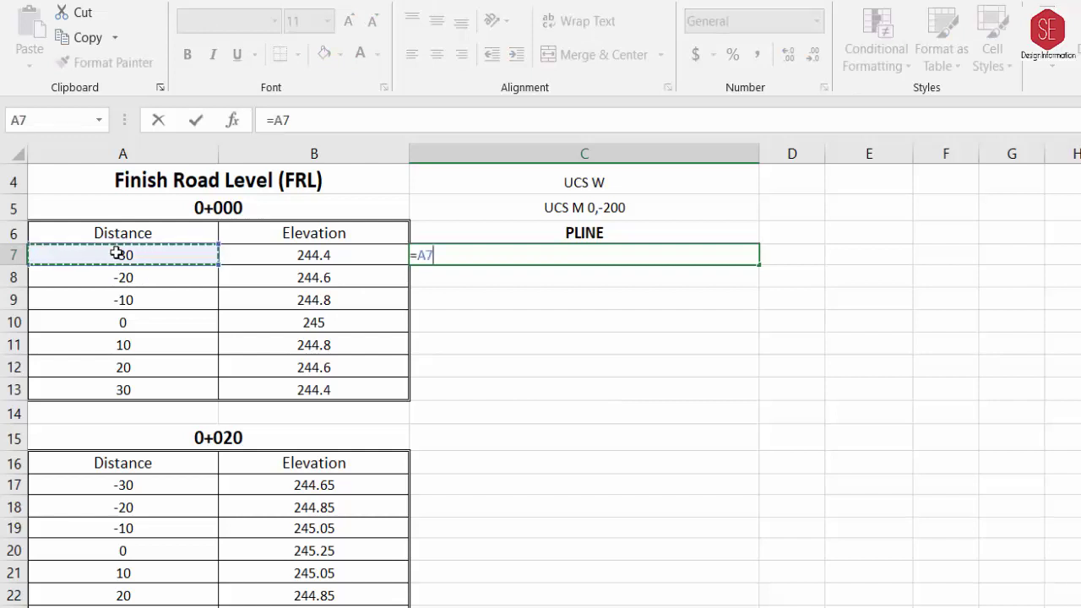
pyautogui.write('&",')
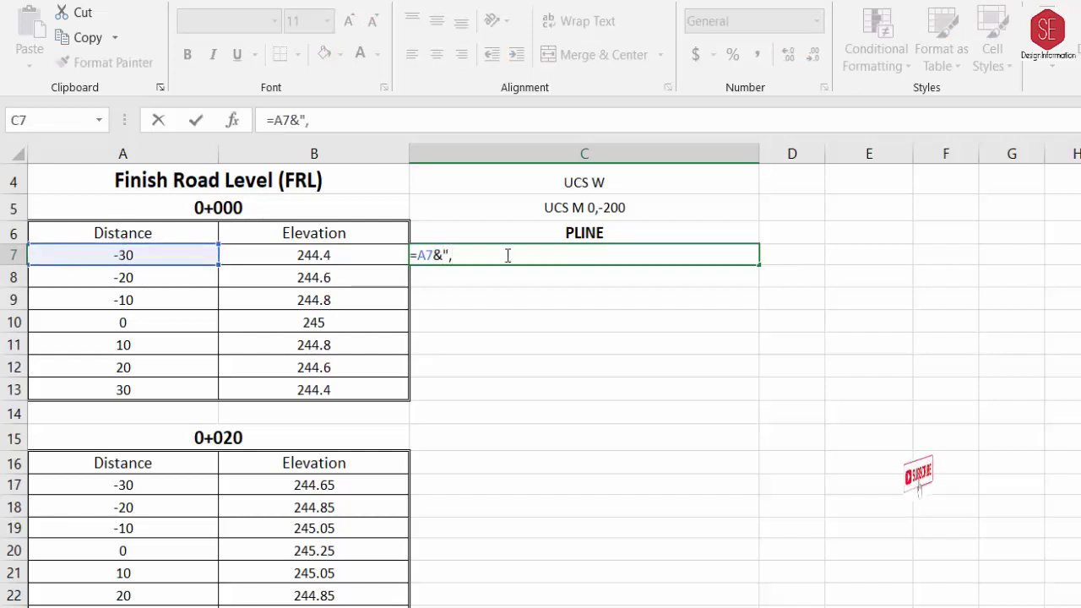
pyautogui.write('"&')
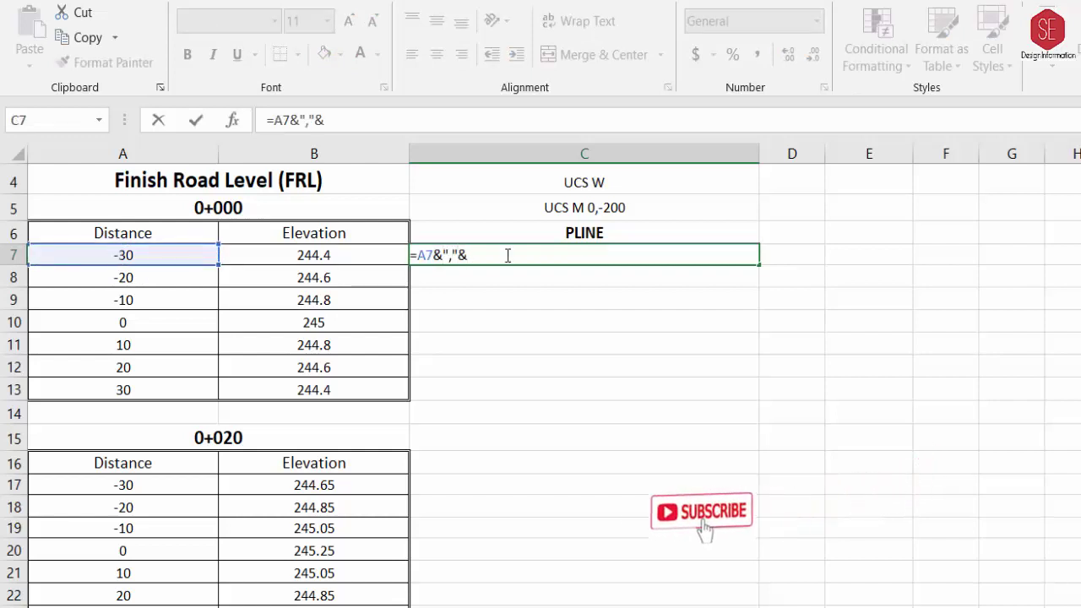
pyautogui.click(353, 253)
pyautogui.press('Return')
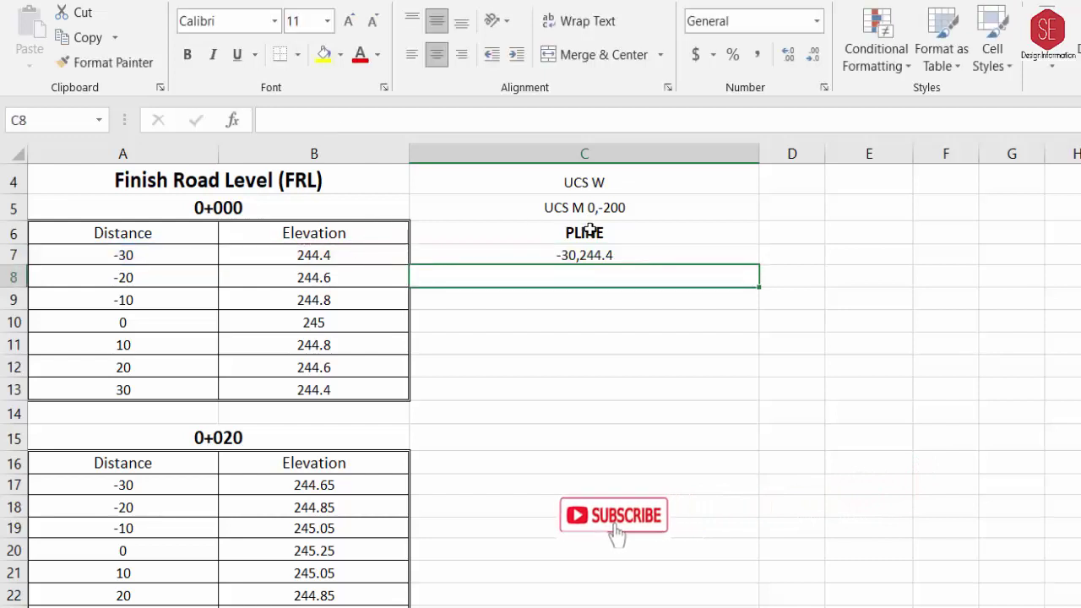
# Step: Fill the coordinate formula down to C13 and select the command block C5:C13
pyautogui.click(594, 261)
pyautogui.moveTo(759, 267); pyautogui.dragTo(765, 400)
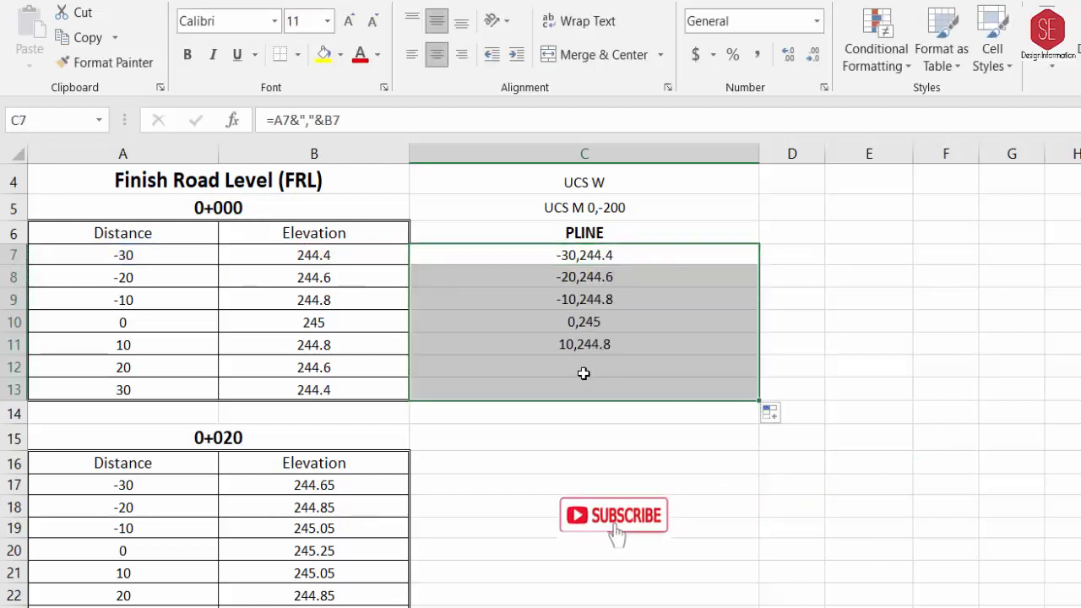
pyautogui.click(560, 413)
pyautogui.moveTo(598, 211); pyautogui.dragTo(600, 390)
# Step: Copy the C5:C13 block and paste it at C15, C25 and C35 beside the 0+020–0+060 tables
pyautogui.rightClick(617, 218)
pyautogui.click(650, 244)
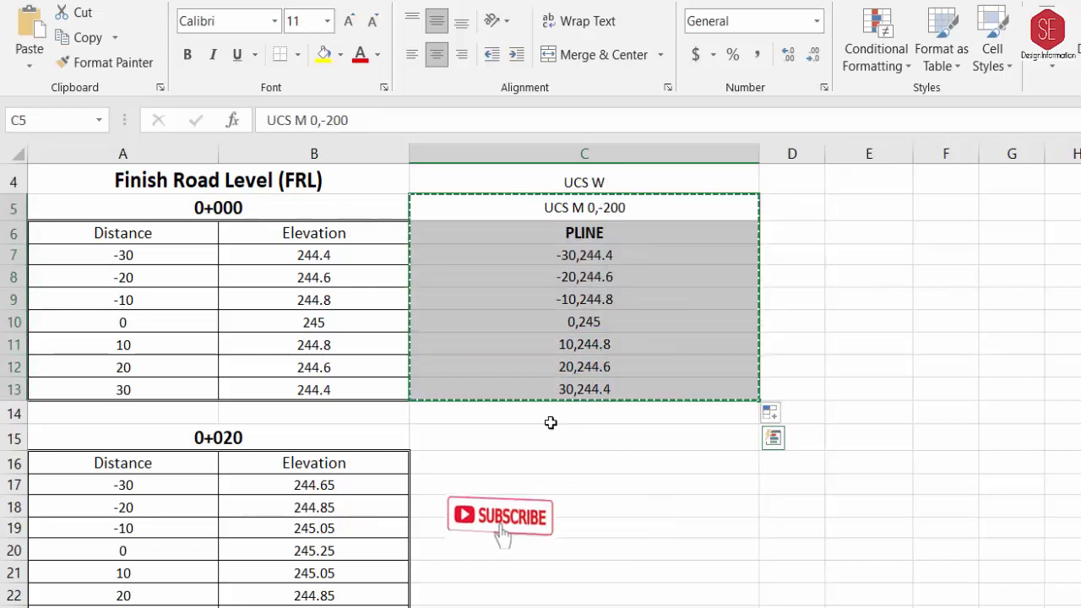
pyautogui.click(540, 436)
pyautogui.rightClick(541, 437)
pyautogui.click(583, 41)
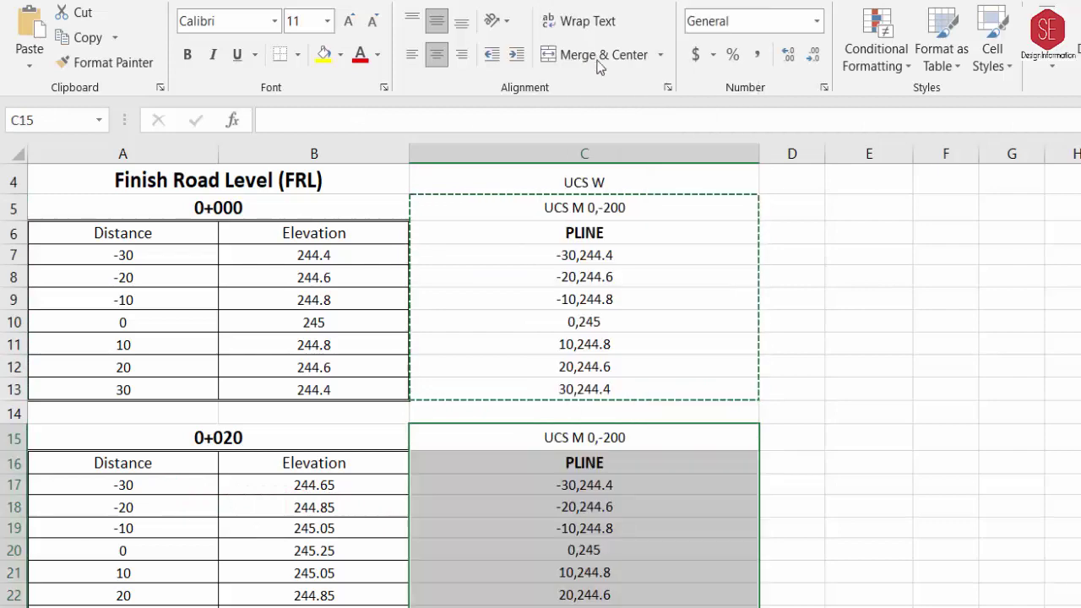
pyautogui.scroll(-4, 767, 413)
pyautogui.click(558, 384)
pyautogui.rightClick(558, 385)
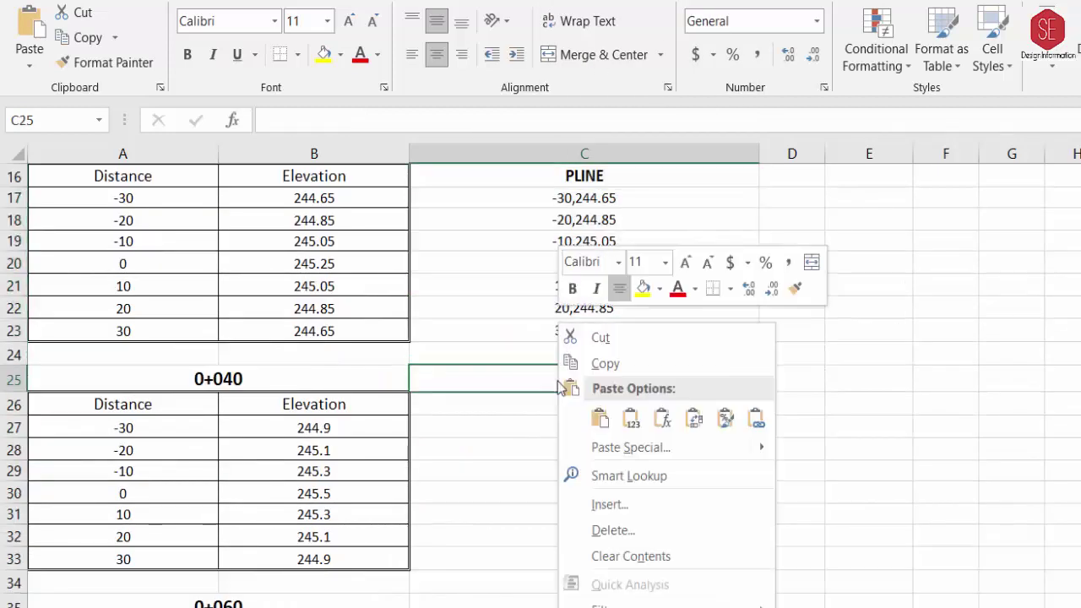
pyautogui.click(607, 419)
pyautogui.scroll(-2, 690, 447)
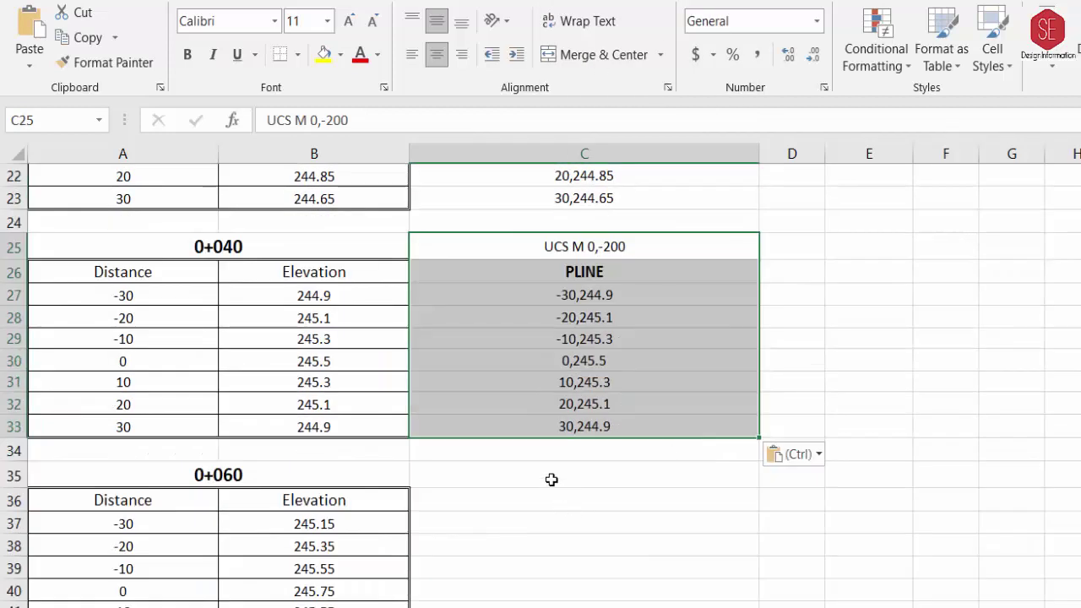
pyautogui.rightClick(551, 480)
pyautogui.click(572, 82)
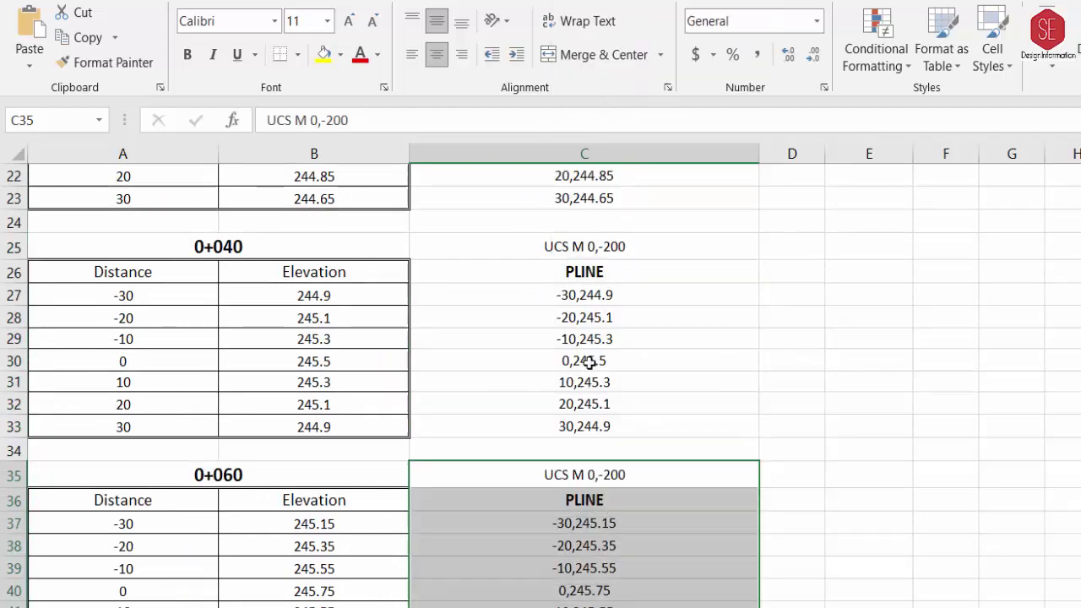
pyautogui.click(603, 451)
pyautogui.press('Up')
pyautogui.press('Down')
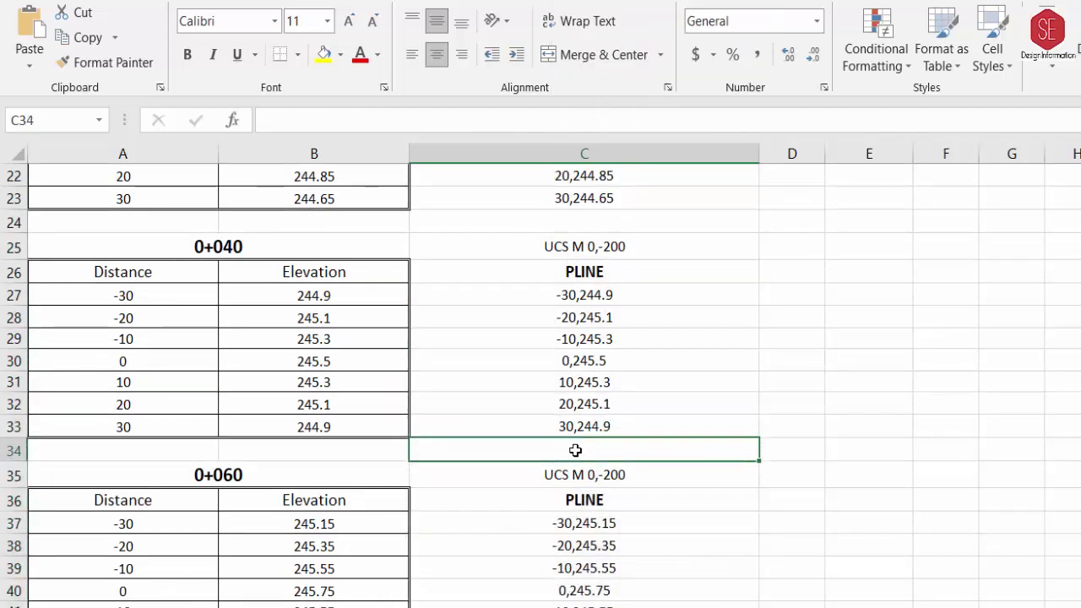
pyautogui.press('Up')
pyautogui.press('Down')
pyautogui.click(608, 434)
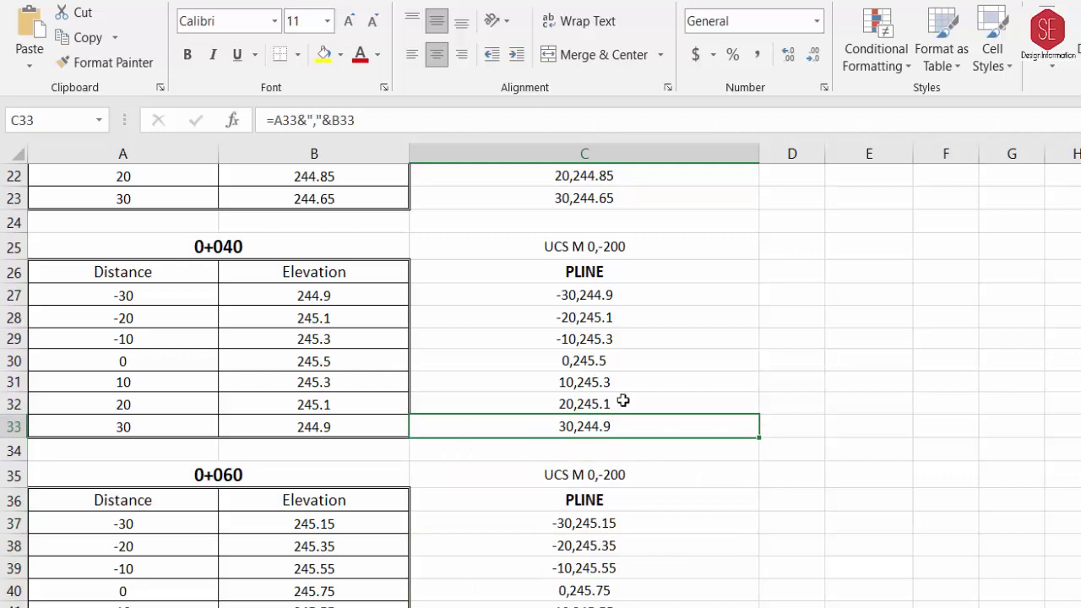
# Step: Copy the 0+060 block C35:C43 and paste it beside the 0+080 through 0+140 tables
pyautogui.moveTo(624, 483); pyautogui.dragTo(613, 584)
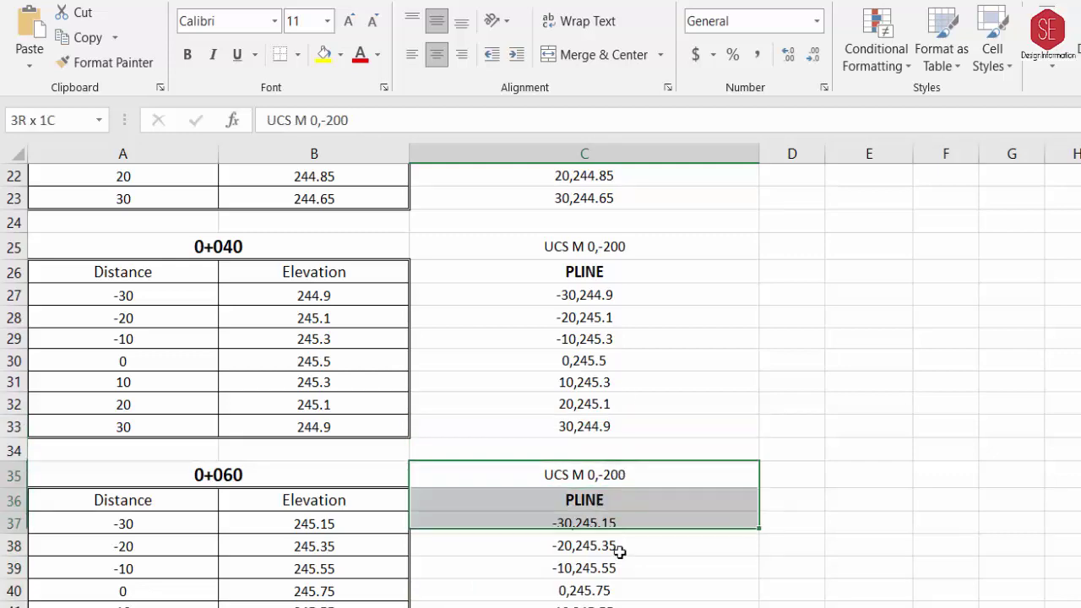
pyautogui.rightClick(613, 583)
pyautogui.click(657, 96)
pyautogui.scroll(-5, 694, 303)
pyautogui.click(531, 287)
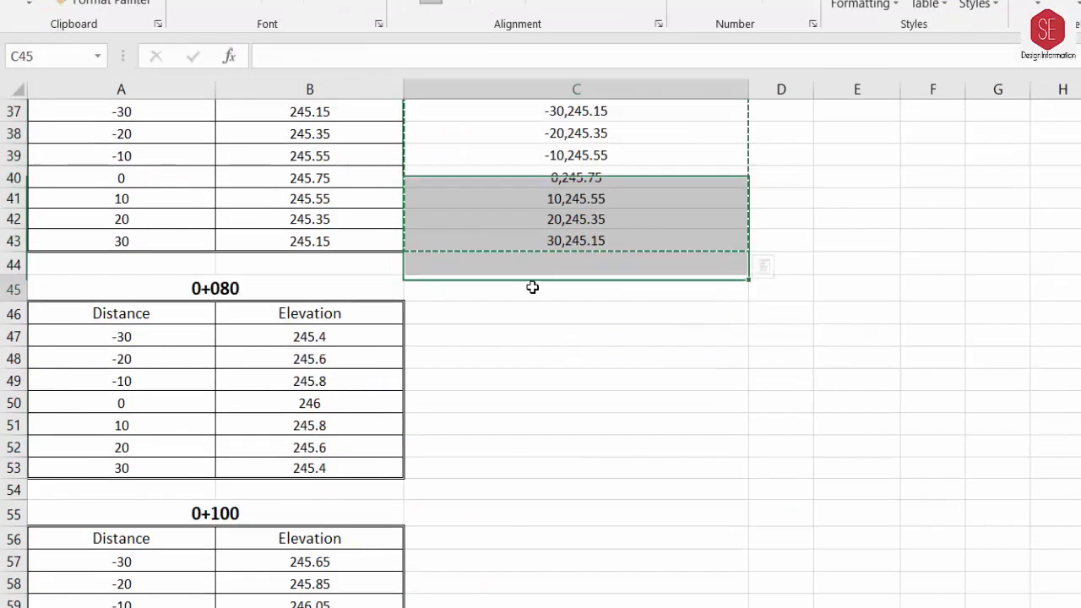
pyautogui.hotkey('ctrl', 'v')
pyautogui.rightClick(523, 512)
pyautogui.click(563, 122)
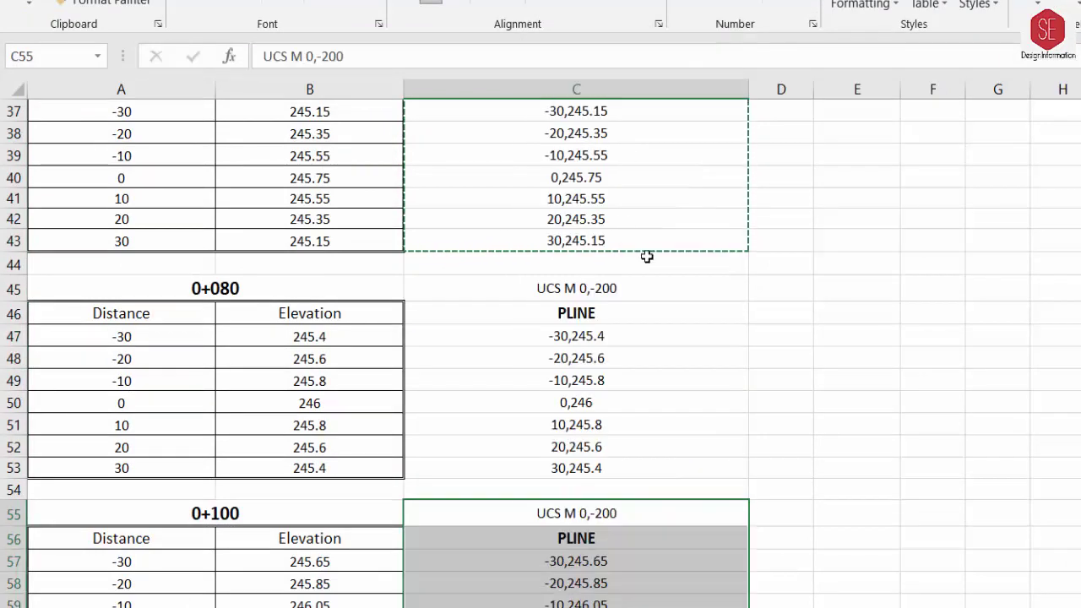
pyautogui.scroll(-3, 545, 422)
pyautogui.rightClick(541, 537)
pyautogui.click(583, 141)
pyautogui.scroll(-5, 676, 355)
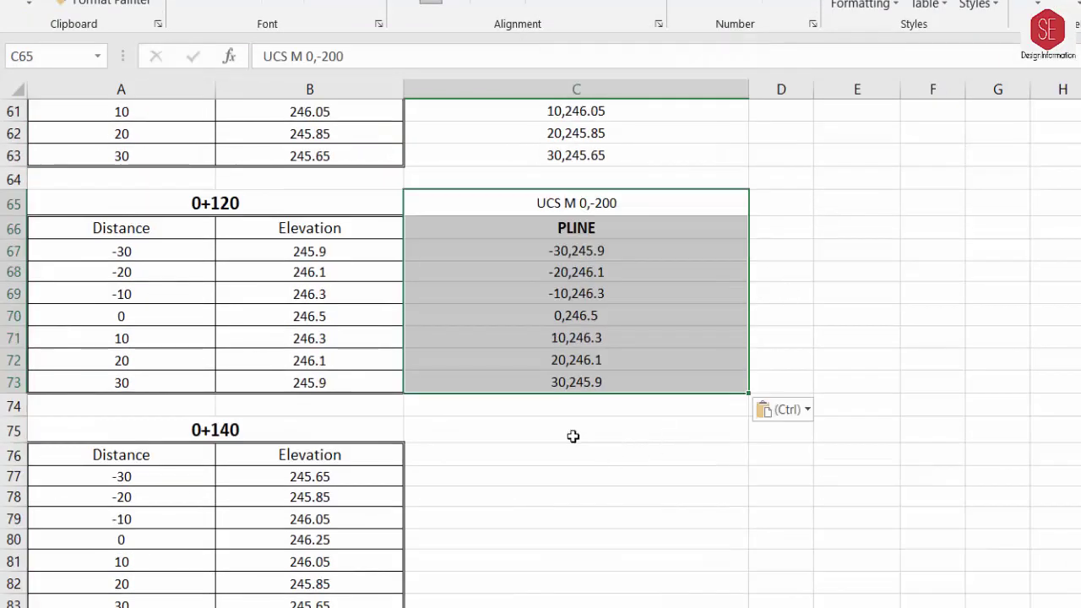
pyautogui.rightClick(571, 437)
pyautogui.click(586, 36)
# Step: Paste the block at C85, C95, C105 and C115 beside the 0+160 through 0+220 tables
pyautogui.scroll(-2, 560, 524)
pyautogui.rightClick(559, 519)
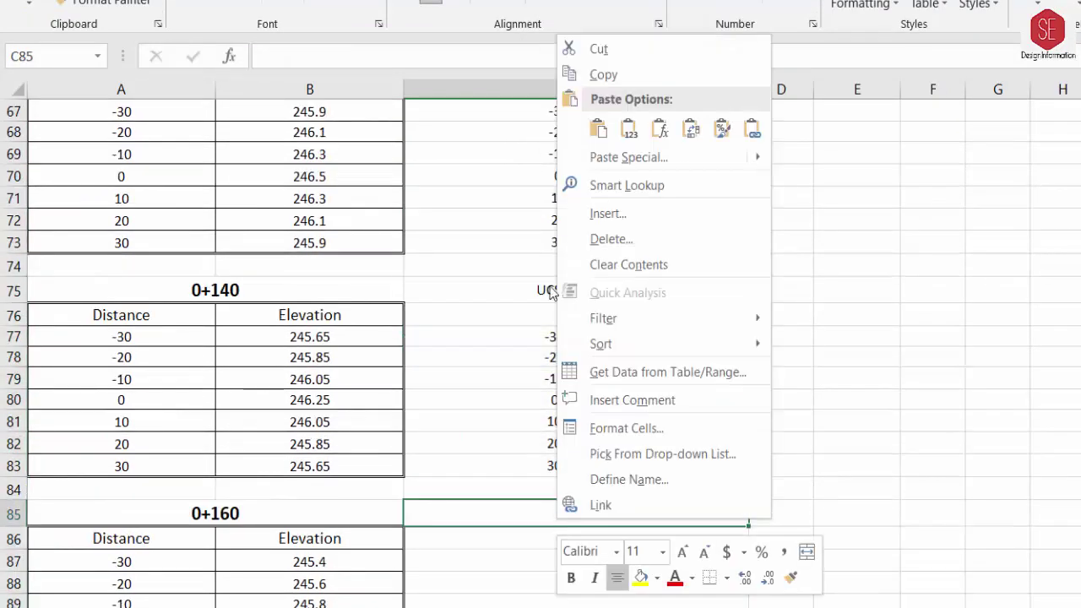
pyautogui.click(593, 126)
pyautogui.scroll(-5, 509, 408)
pyautogui.rightClick(522, 397)
pyautogui.click(562, 9)
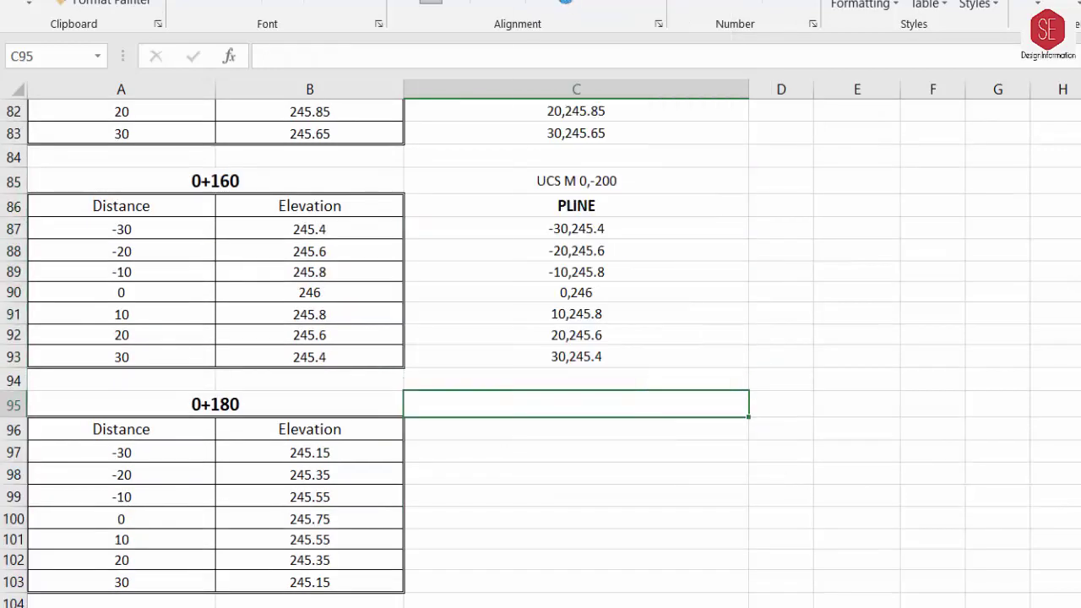
pyautogui.scroll(-3, 579, 413)
pyautogui.rightClick(579, 415)
pyautogui.click(623, 36)
pyautogui.scroll(-3, 714, 178)
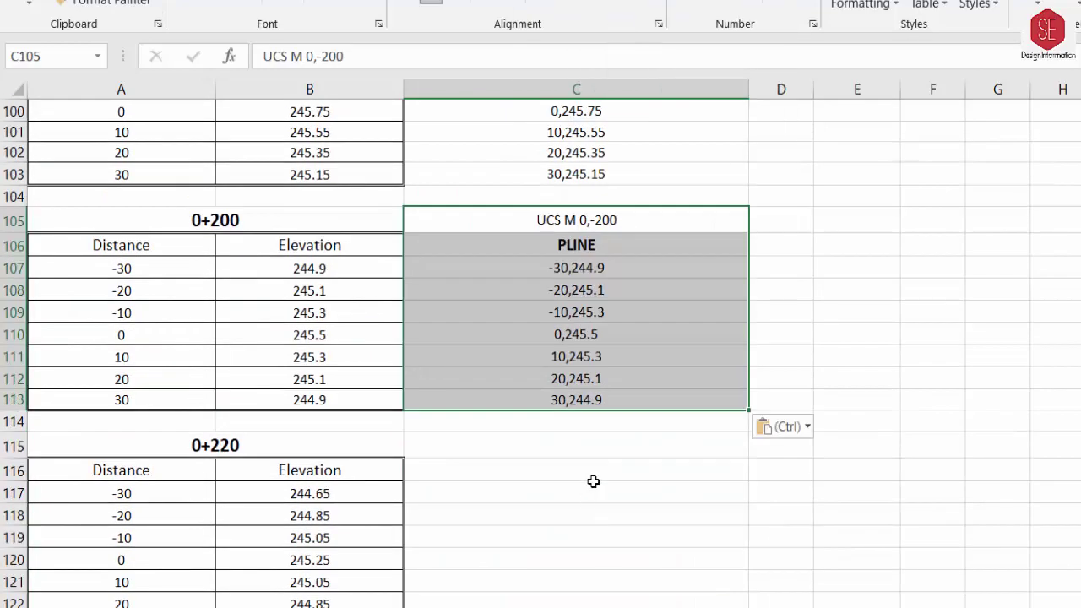
pyautogui.click(594, 449)
pyautogui.rightClick(594, 448)
pyautogui.click(647, 44)
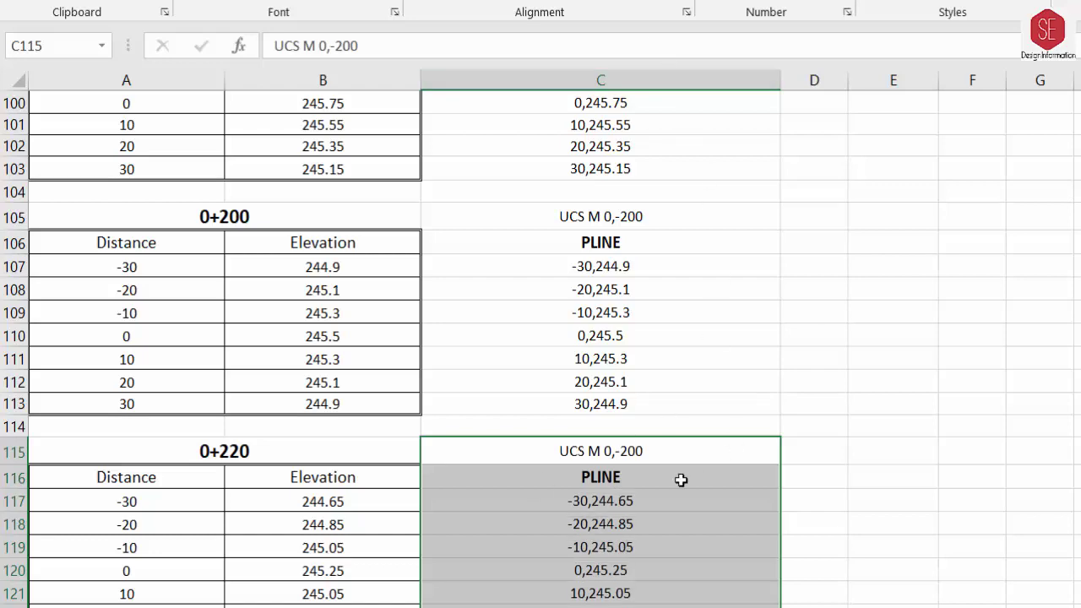
# Step: Check that the 0+220 commands end just before the 0+240 section heading
pyautogui.click(271, 462)
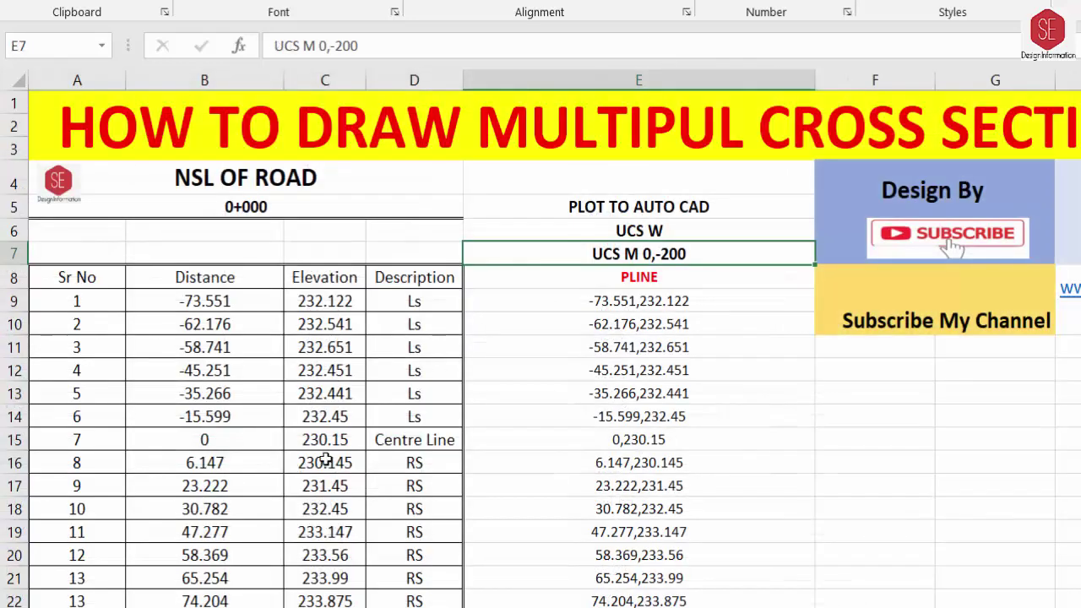
pyautogui.scroll(-7, 292, 439)
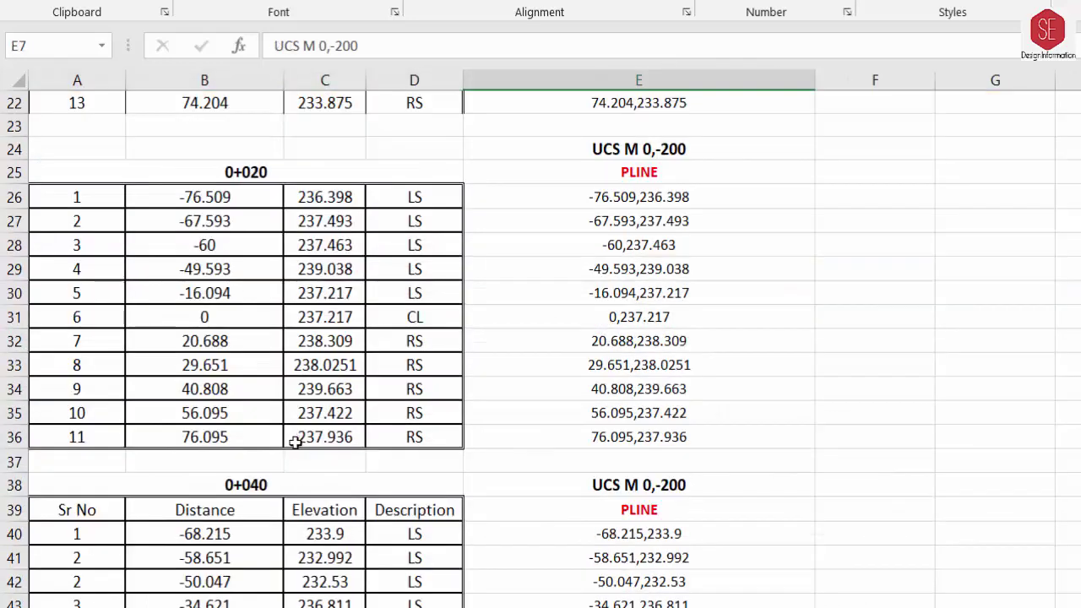
pyautogui.scroll(-10, 292, 439)
pyautogui.scroll(-10, 294, 443)
pyautogui.scroll(-5, 294, 443)
pyautogui.scroll(-11, 295, 443)
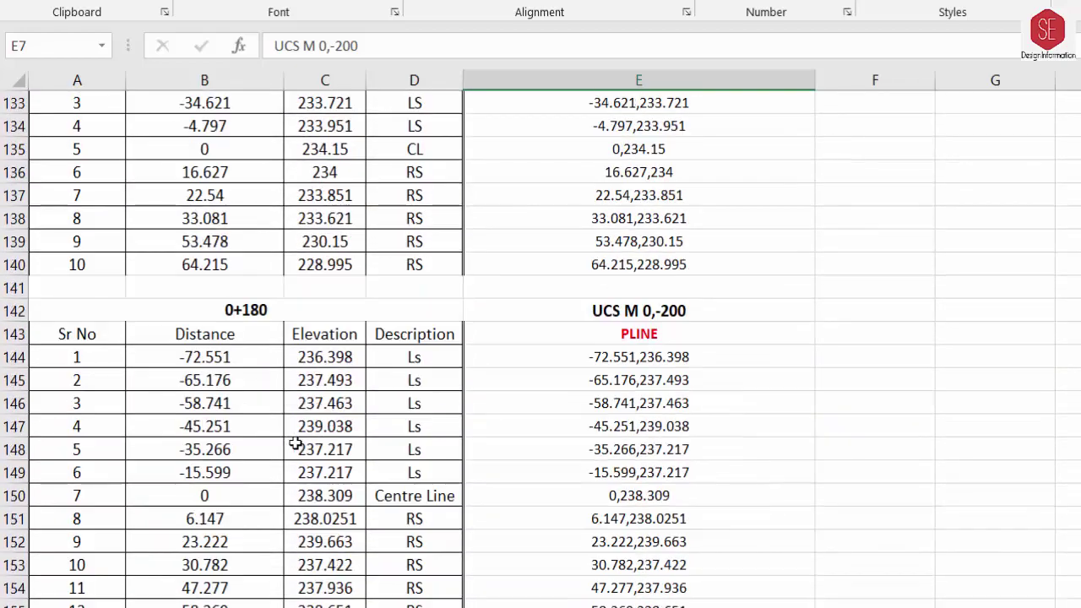
pyautogui.scroll(-4, 295, 443)
pyautogui.scroll(-6, 295, 444)
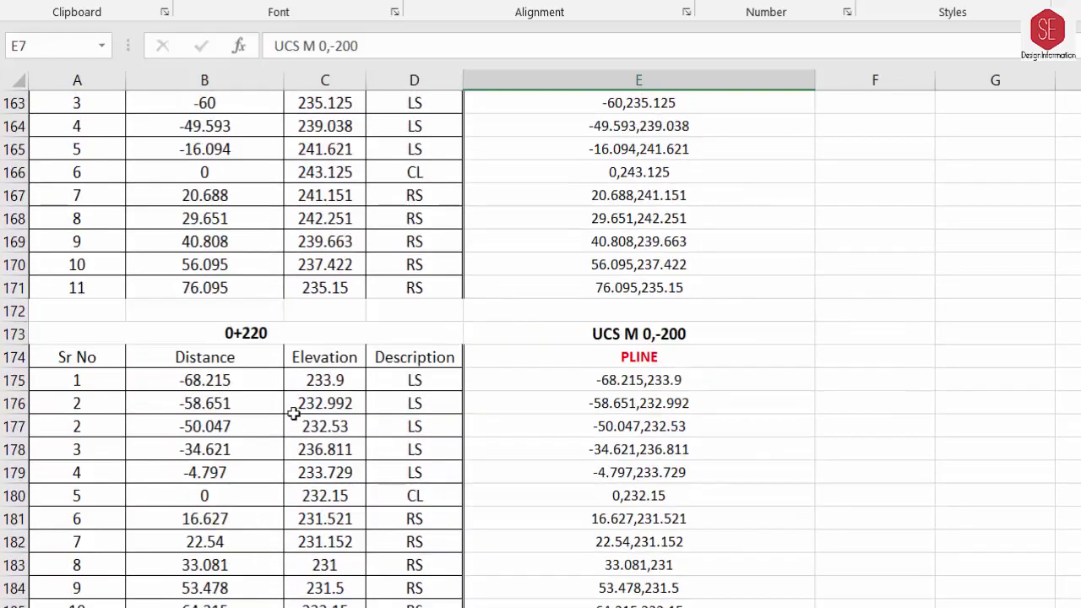
pyautogui.click(671, 332)
pyautogui.scroll(-3, 658, 501)
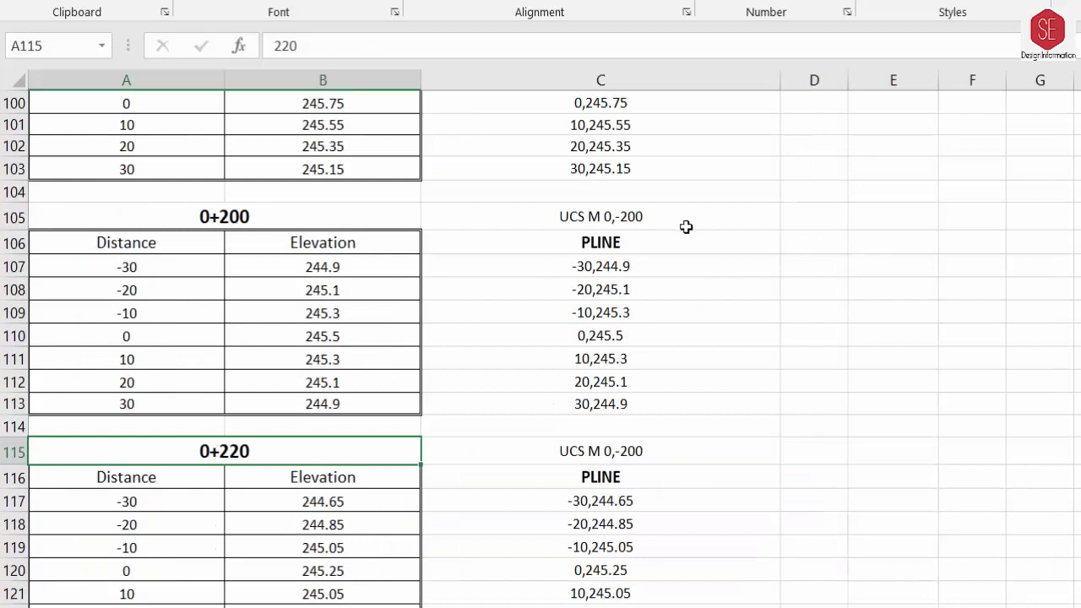
pyautogui.scroll(-2, 727, 522)
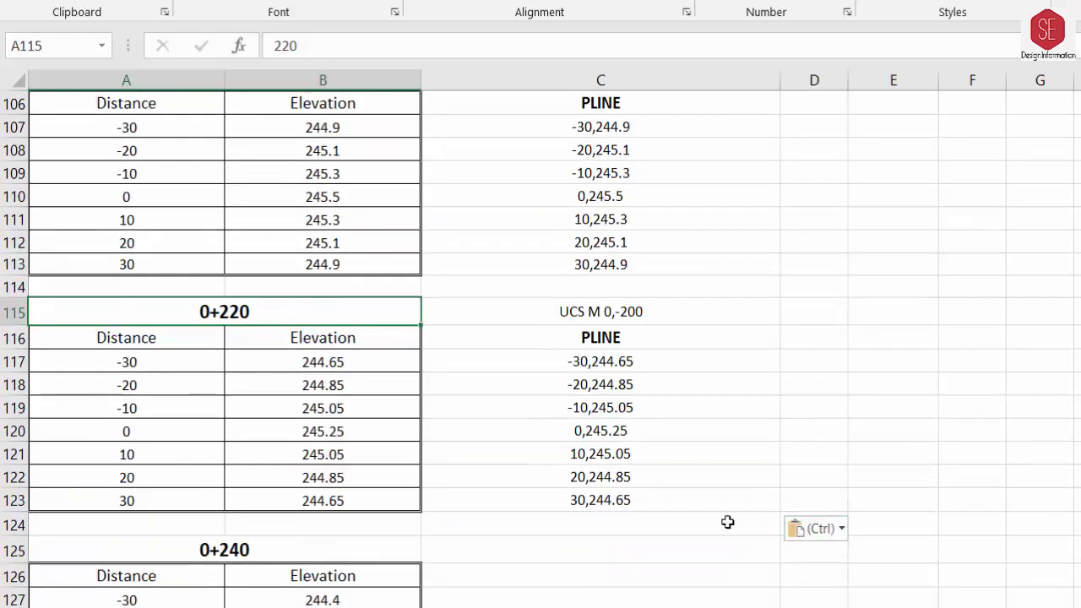
pyautogui.click(583, 528)
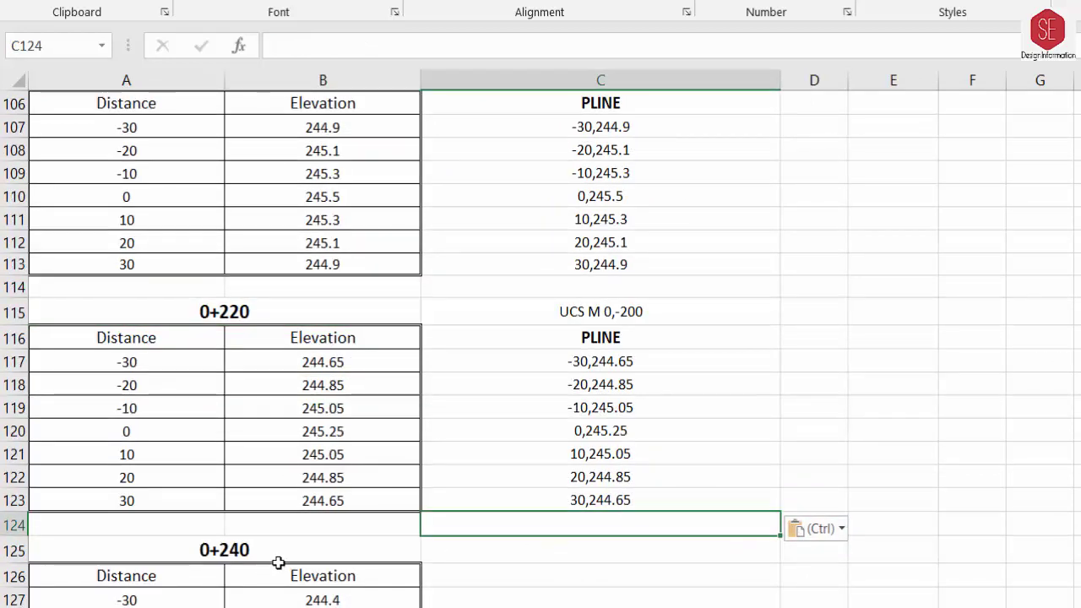
pyautogui.click(405, 550)
pyautogui.click(573, 530)
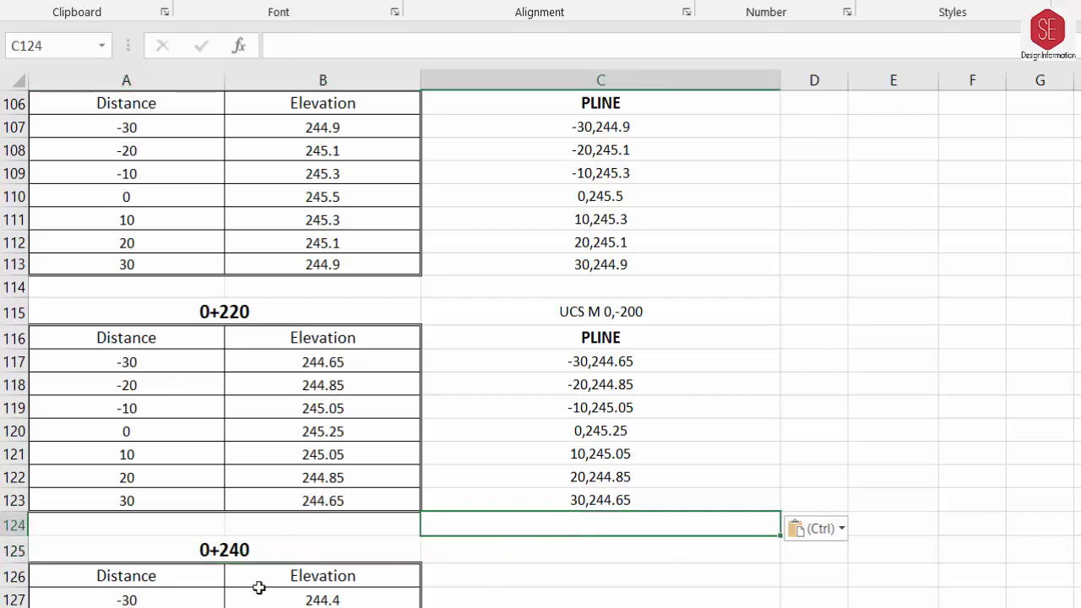
pyautogui.scroll(-4, 525, 518)
pyautogui.scroll(1, 608, 237)
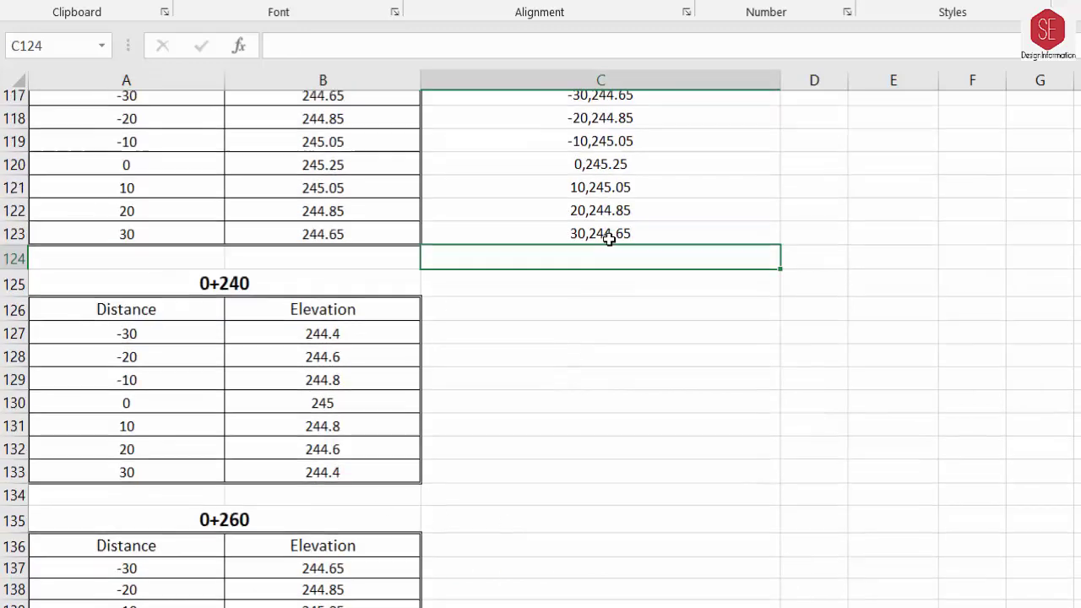
pyautogui.scroll(1, 603, 245)
pyautogui.scroll(8, 622, 241)
pyautogui.scroll(16, 622, 244)
pyautogui.scroll(7, 623, 244)
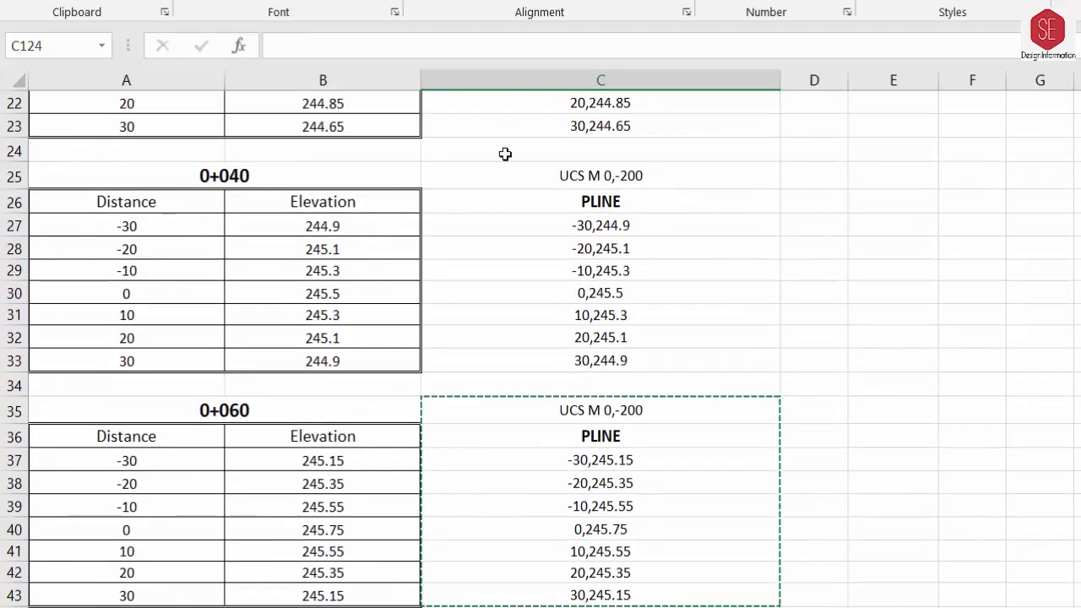
pyautogui.scroll(5, 504, 155)
pyautogui.scroll(2, 536, 143)
# Step: Select the command column C4:C123 from UCS W down and copy it
pyautogui.moveTo(613, 167); pyautogui.dragTo(644, 600)
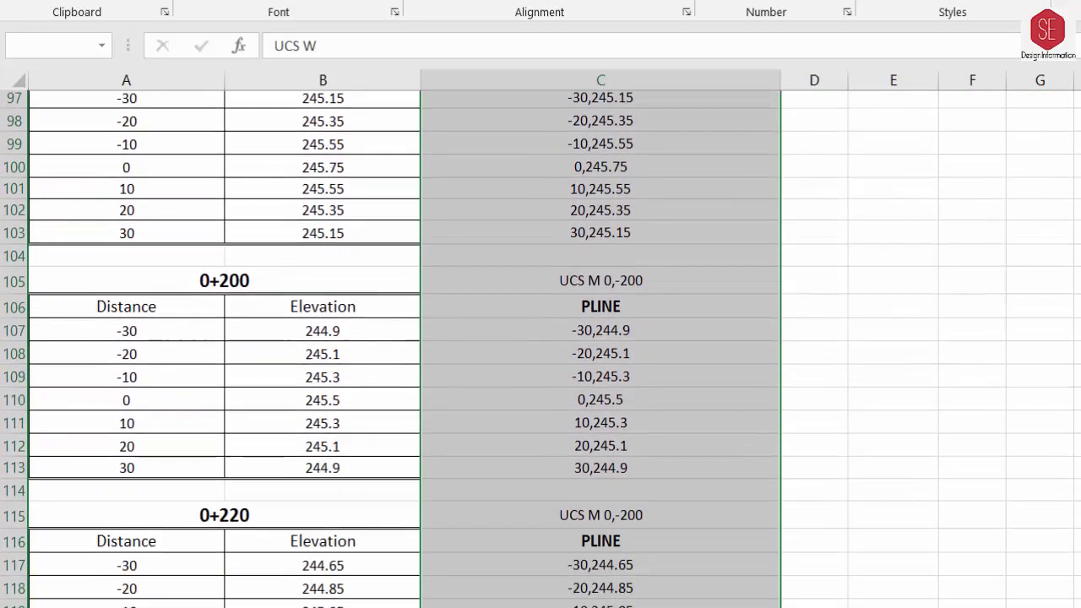
pyautogui.moveTo(645, 600); pyautogui.dragTo(647, 572)
pyautogui.rightClick(646, 519)
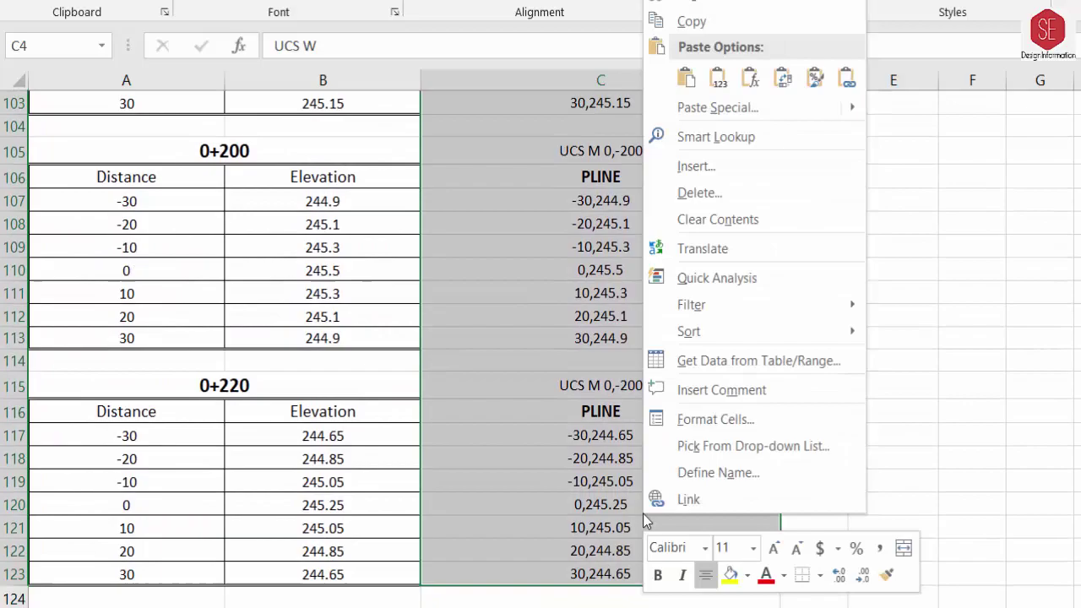
pyautogui.click(736, 21)
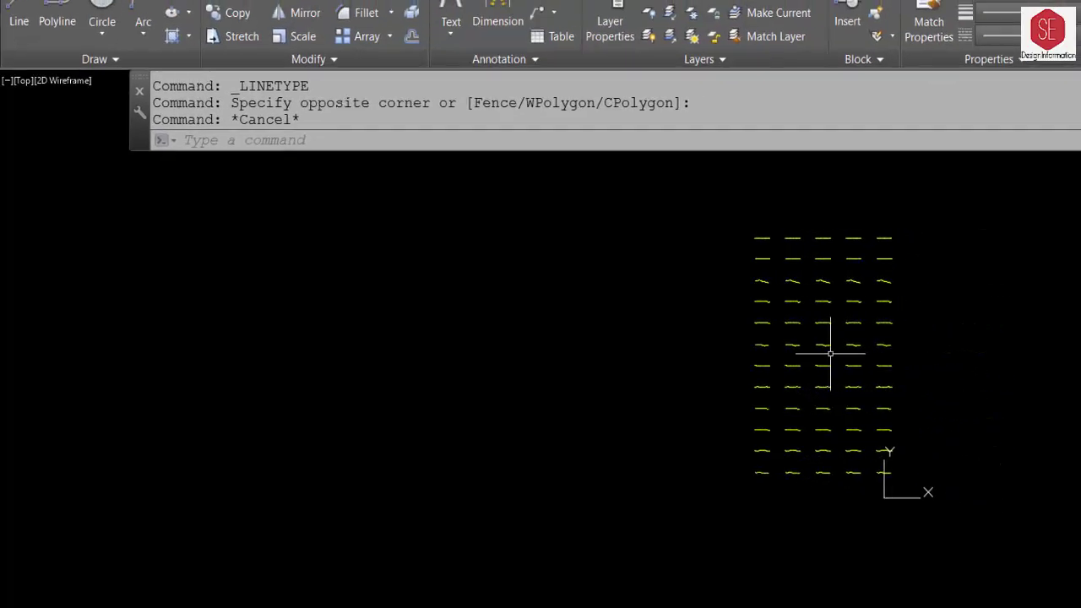
# Step: Make green the current colour and paste the copied Excel commands into the command line
pyautogui.click(779, 62)
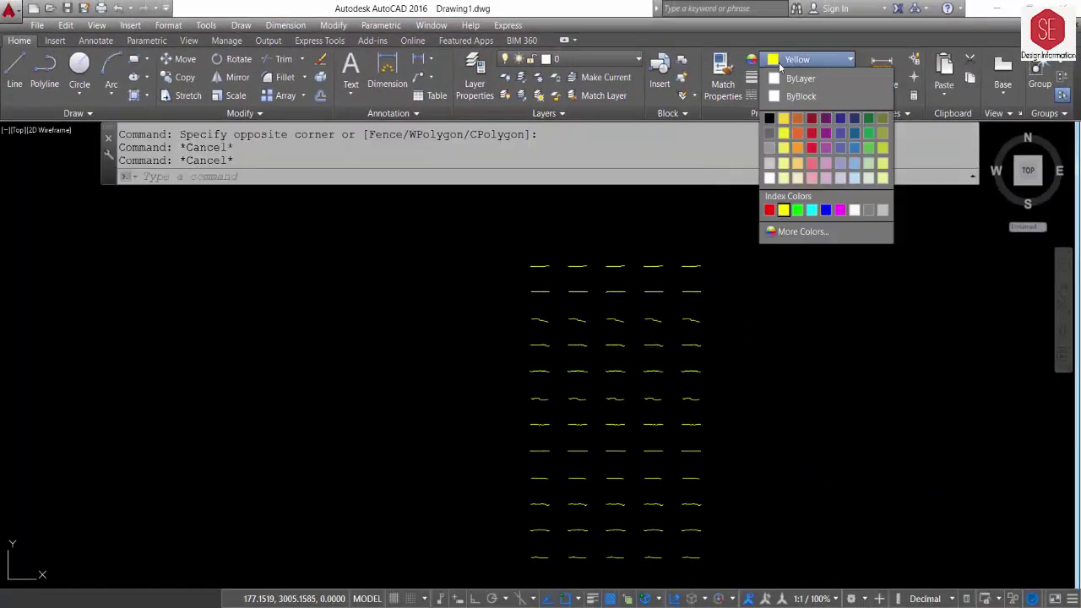
pyautogui.click(798, 211)
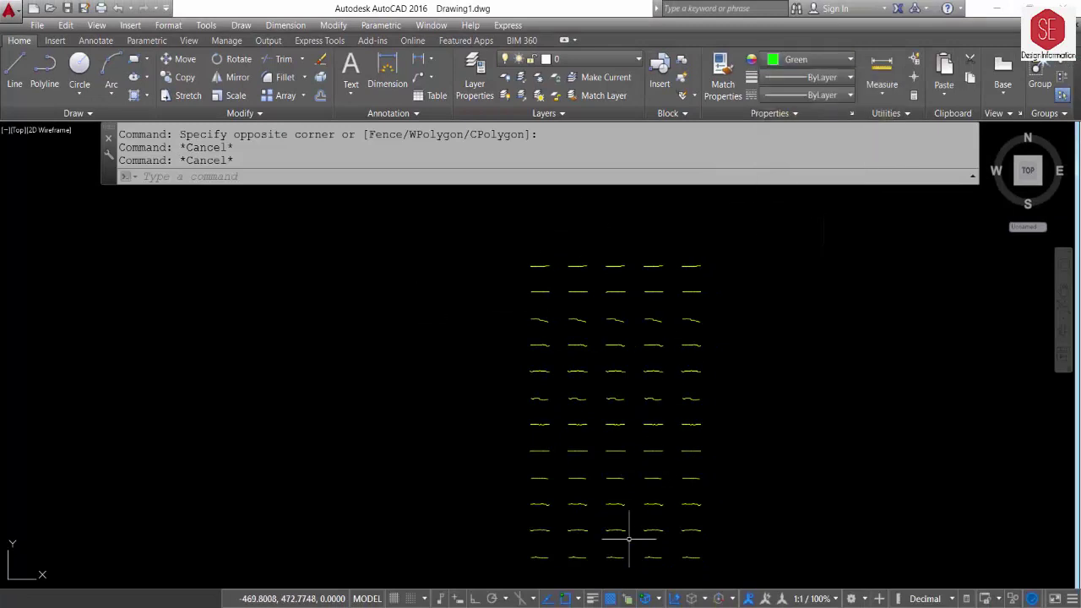
pyautogui.rightClick(276, 177)
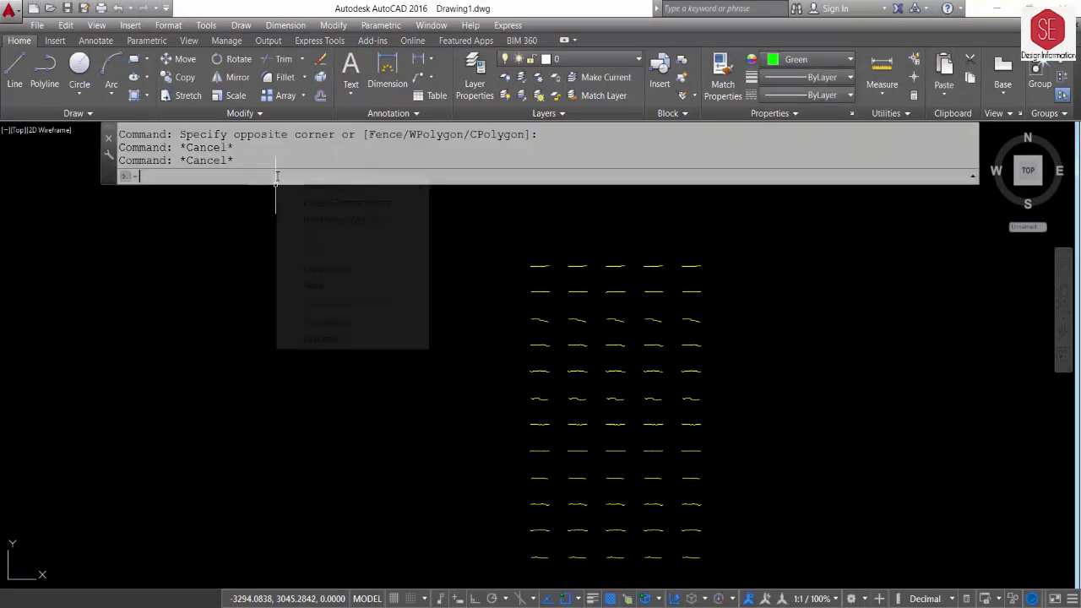
pyautogui.click(313, 286)
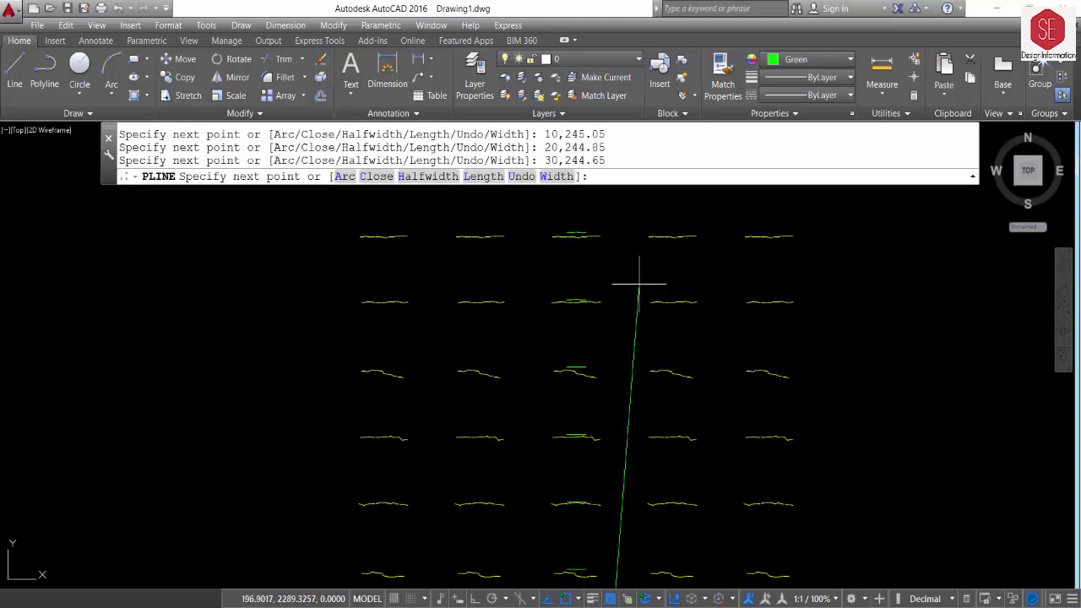
pyautogui.press('Escape')
# Step: Zoom around the drawing to inspect the green finish-road-level polylines on each section
pyautogui.scroll(4, 625, 271)
pyautogui.scroll(6, 582, 279)
pyautogui.scroll(-4, 540, 260)
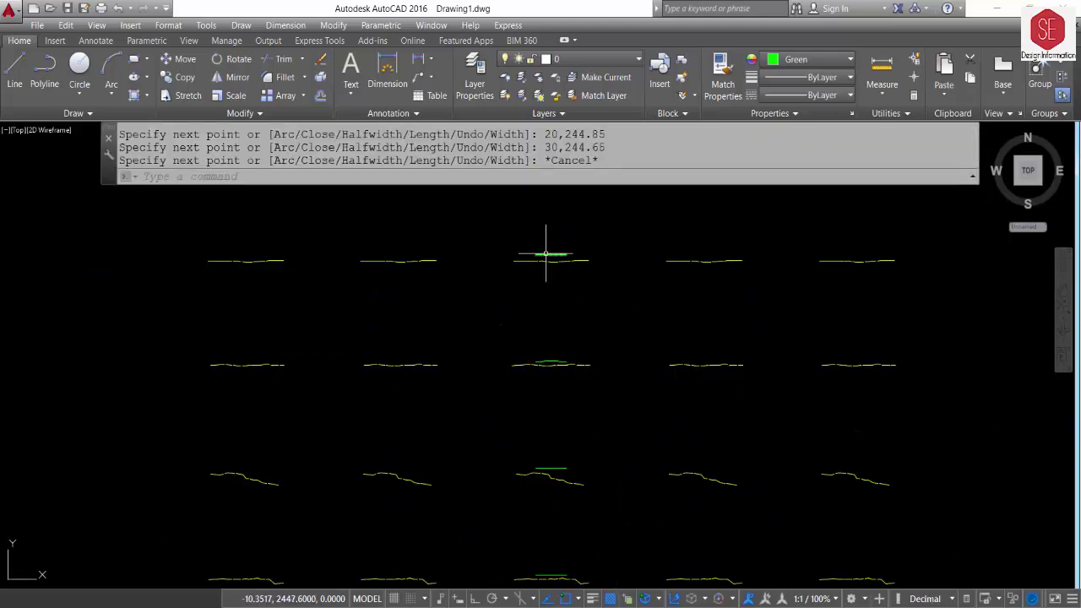
pyautogui.scroll(5, 549, 370)
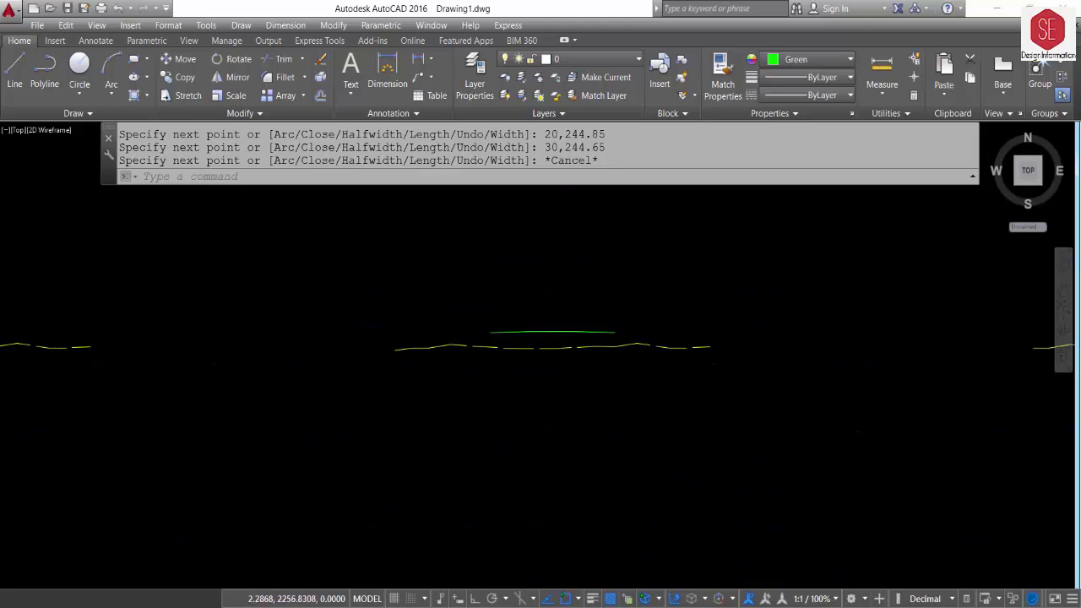
pyautogui.scroll(-4, 577, 413)
pyautogui.scroll(5, 631, 411)
pyautogui.scroll(-2, 635, 253)
pyautogui.scroll(-2, 590, 479)
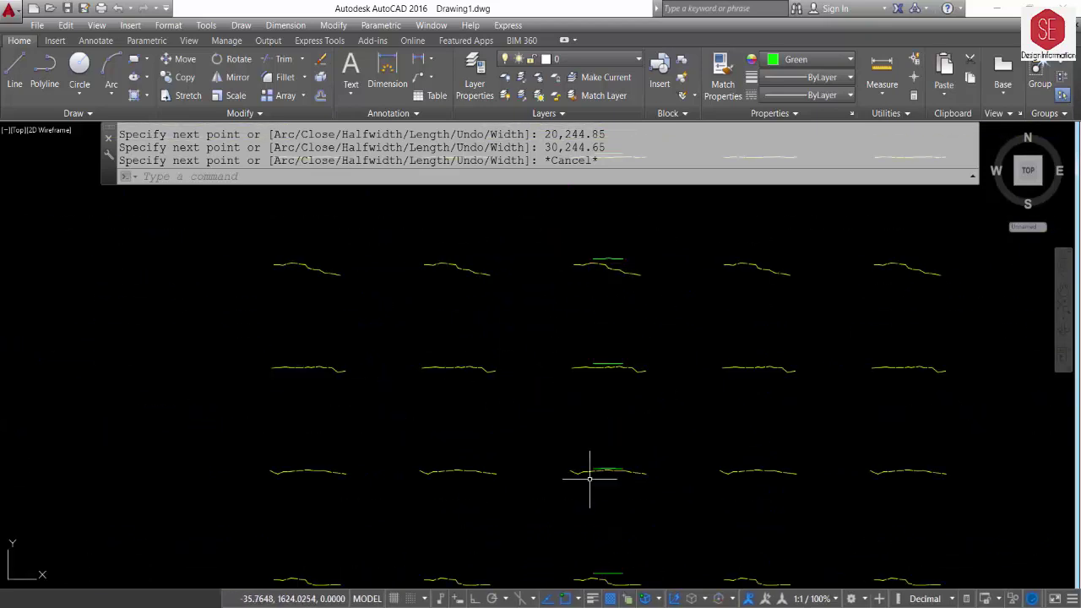
pyautogui.scroll(2, 618, 539)
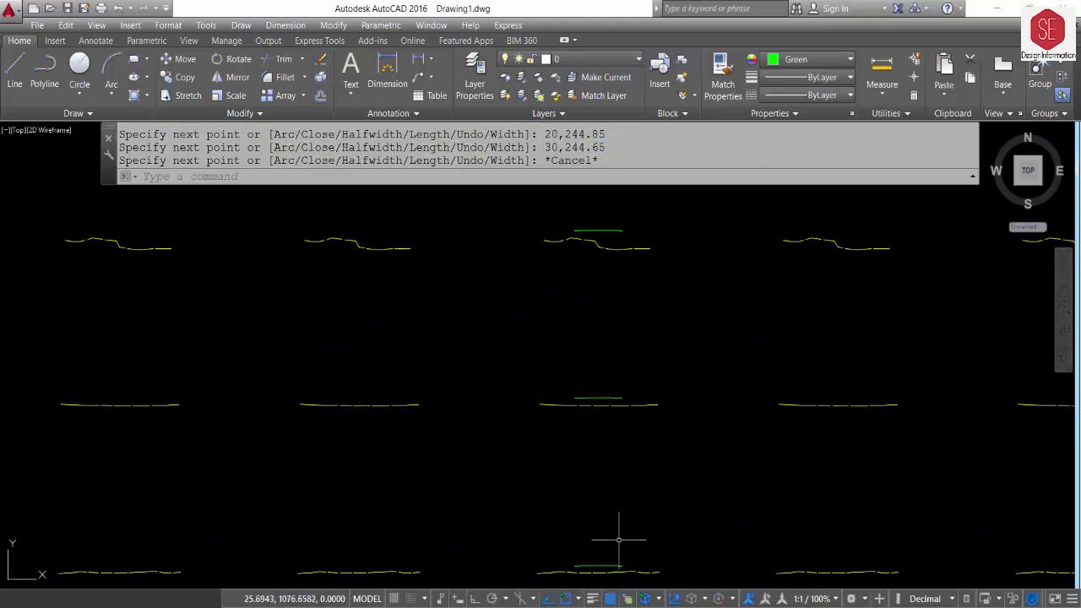
pyautogui.scroll(-5, 606, 490)
pyautogui.scroll(2, 621, 473)
pyautogui.scroll(5, 616, 456)
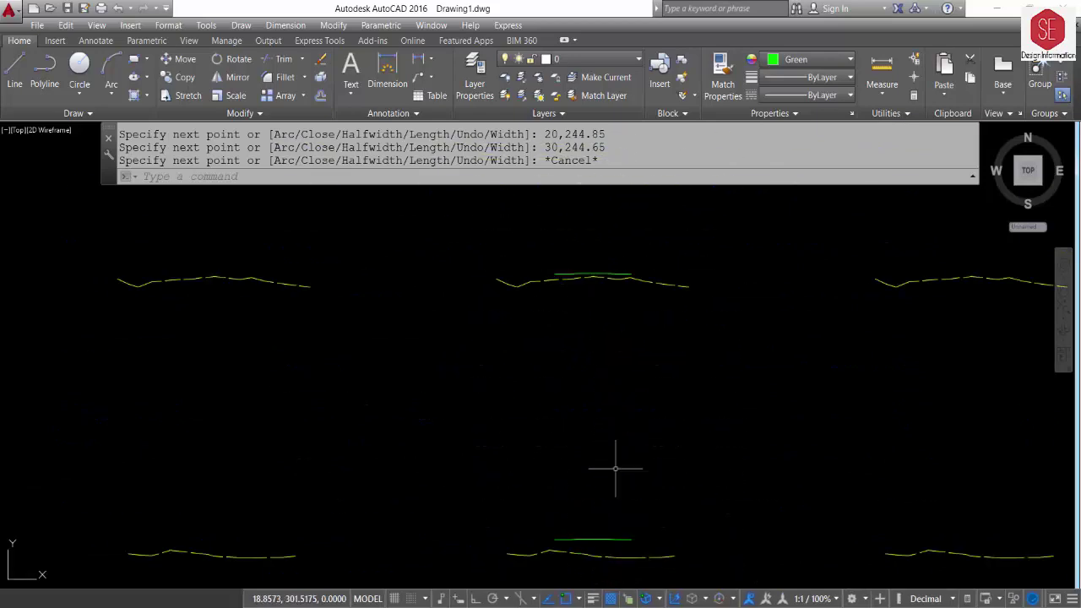
# Step: Back in Excel, pick the empty cell below the 0+220 commands
pyautogui.hotkey('alt', 'Tab')
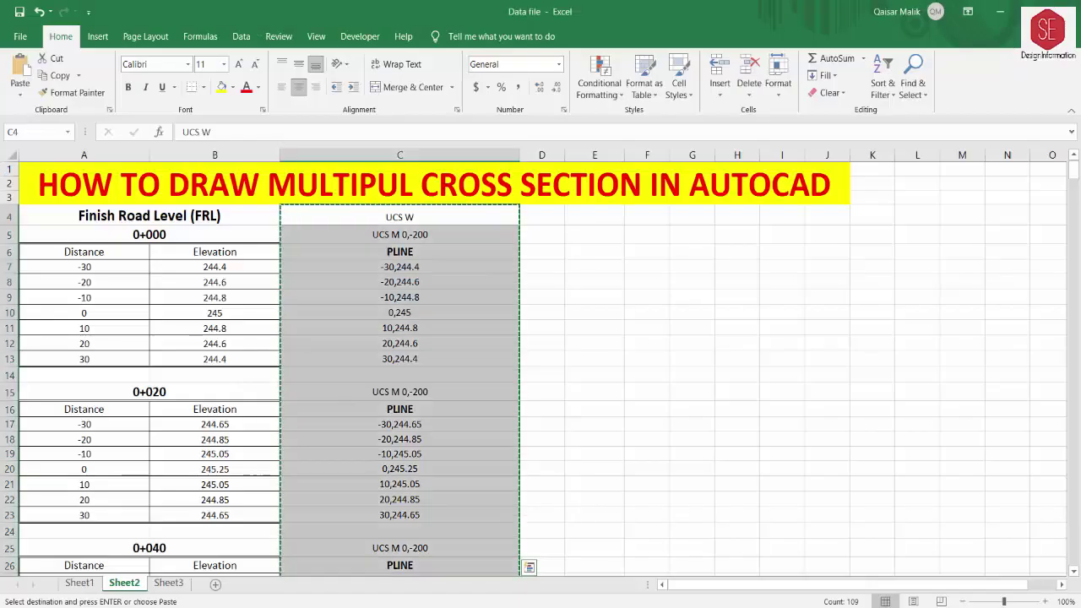
pyautogui.scroll(-7, 504, 320)
pyautogui.scroll(7, 448, 273)
pyautogui.scroll(-13, 473, 272)
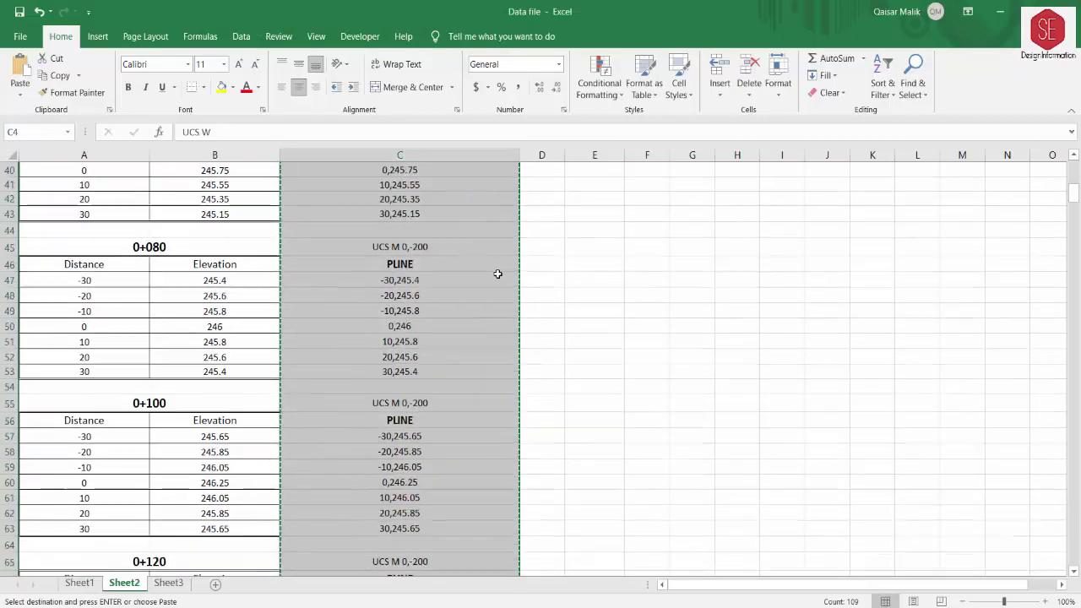
pyautogui.scroll(-9, 497, 274)
pyautogui.scroll(-15, 498, 275)
pyautogui.click(399, 357)
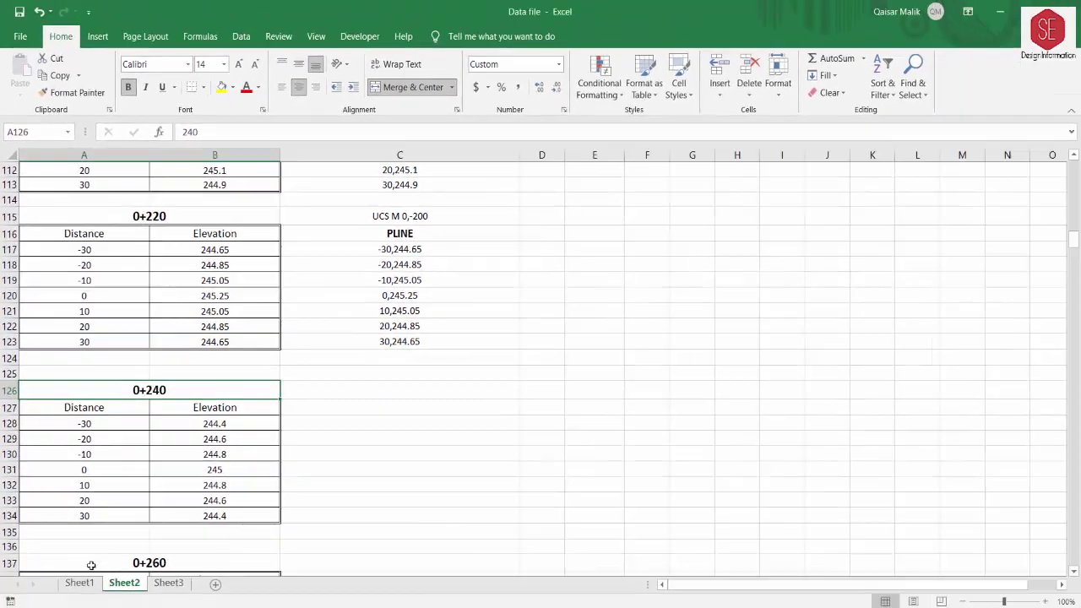
# Step: Copy Sheet1's 0+240 UCS W, UCS M -300,-200 and PLINE cells, then pick Sheet2's C124
pyautogui.click(82, 576)
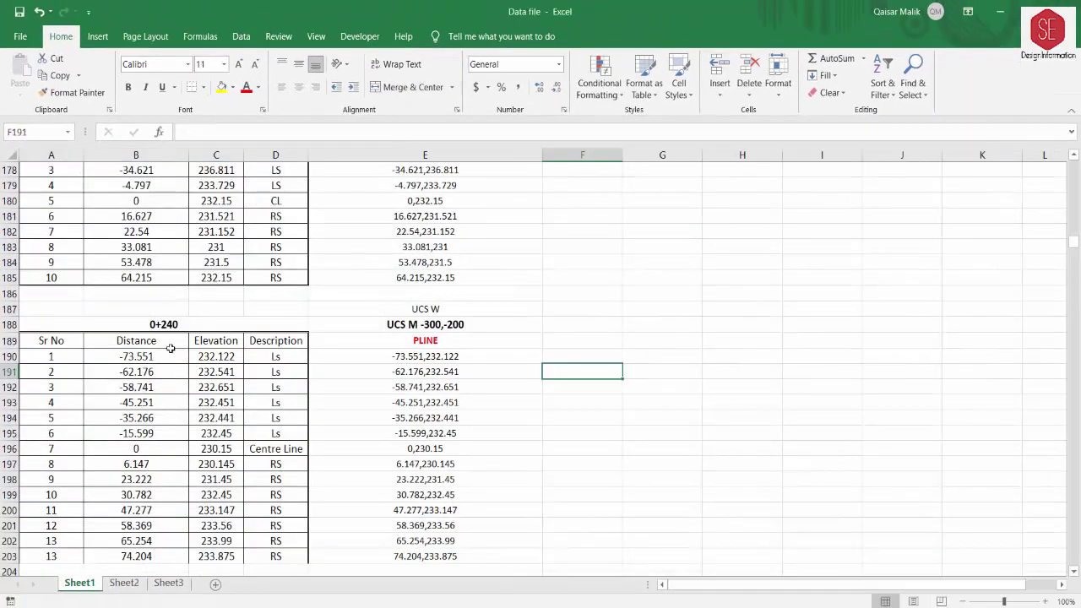
pyautogui.click(172, 324)
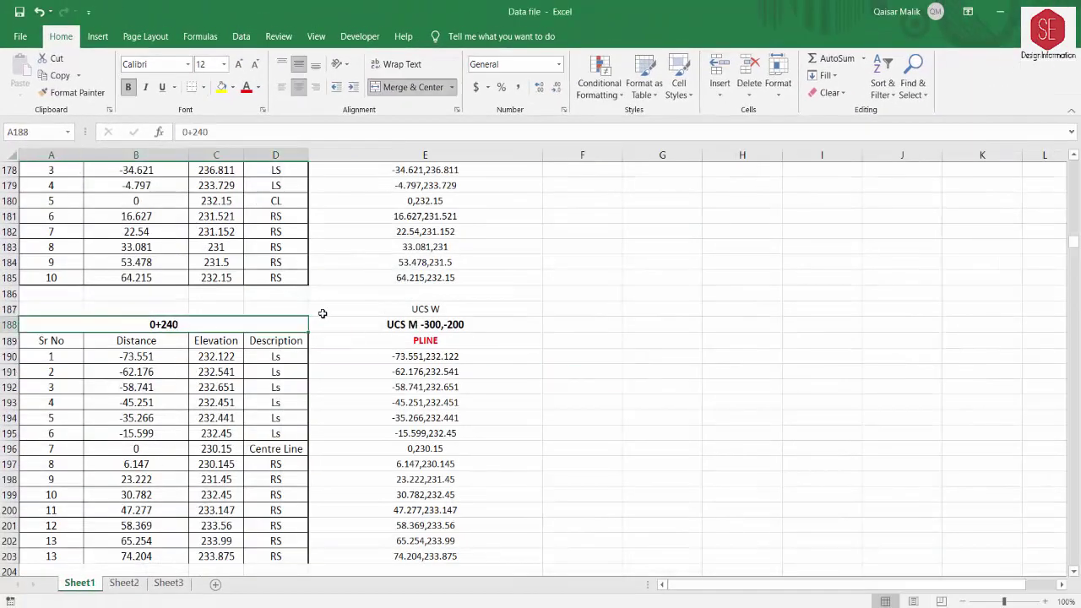
pyautogui.click(450, 329)
pyautogui.moveTo(426, 309); pyautogui.dragTo(428, 335)
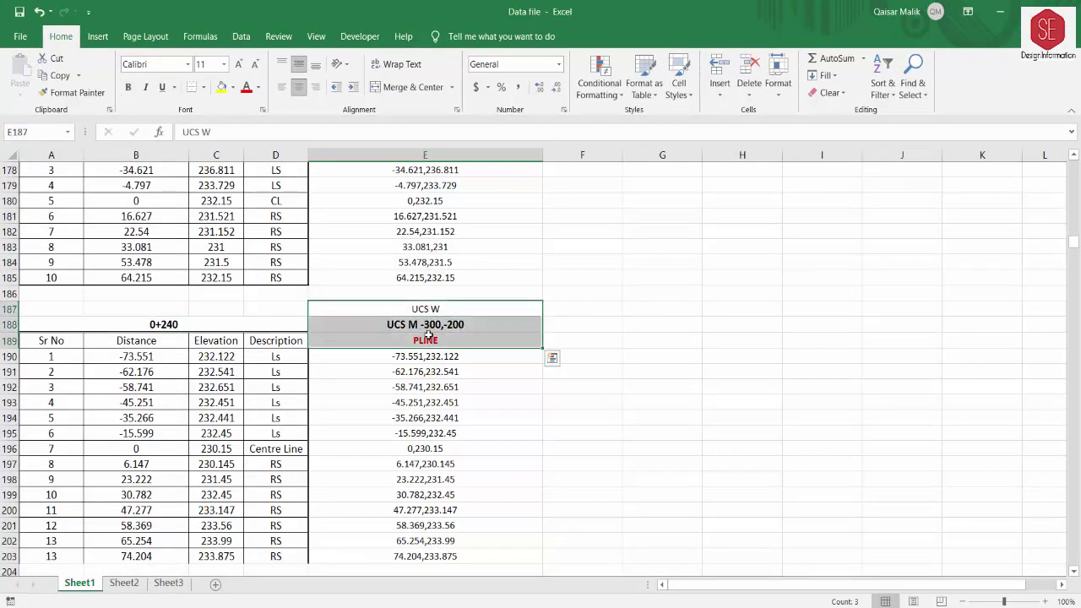
pyautogui.rightClick(428, 336)
pyautogui.click(489, 274)
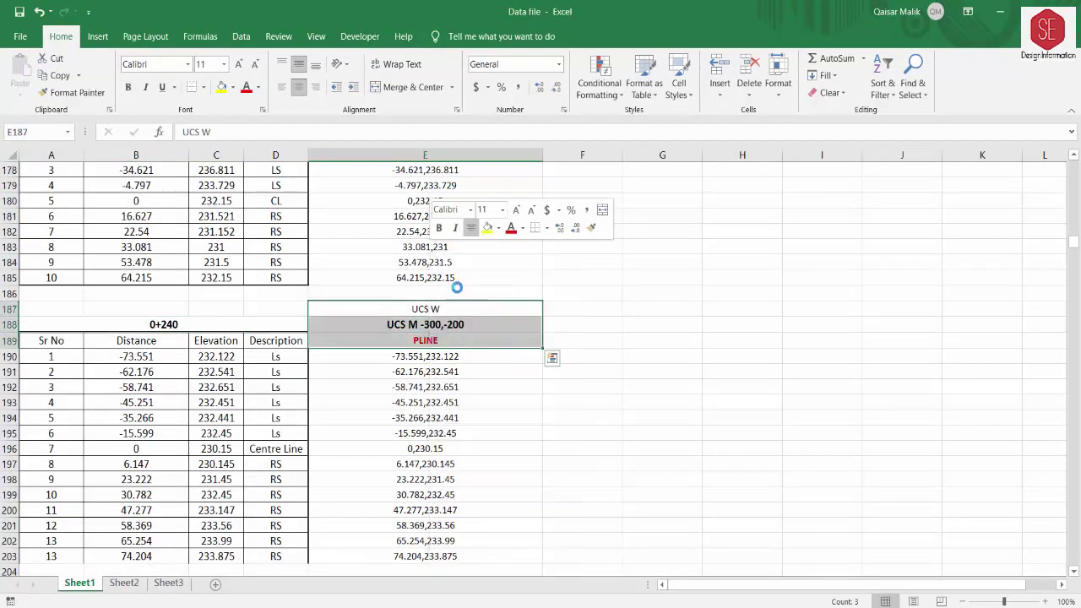
pyautogui.click(124, 584)
pyautogui.click(352, 360)
# Step: Paste the header commands into C125:C127 and check the pasted PLINE cell
pyautogui.rightClick(357, 358)
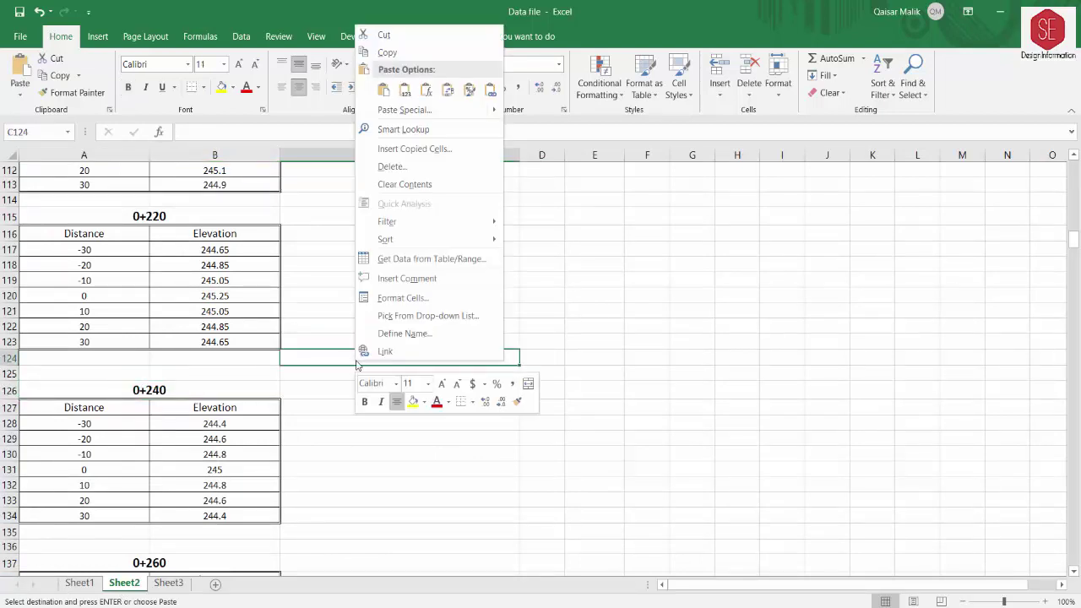
pyautogui.click(321, 369)
pyautogui.rightClick(320, 376)
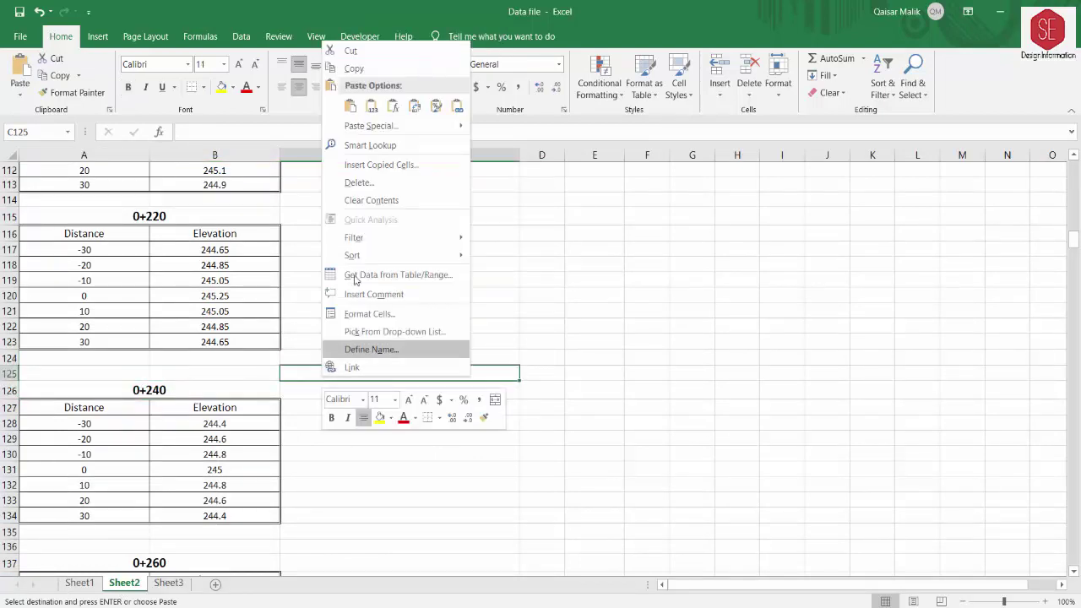
pyautogui.click(349, 108)
pyautogui.click(376, 402)
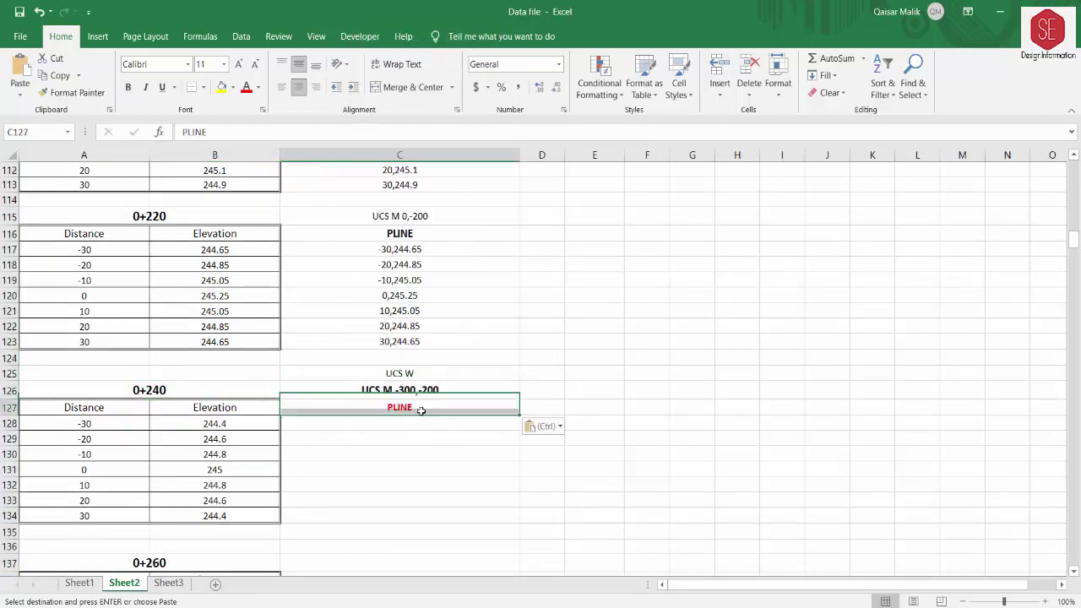
# Step: Copy the point-joining formula into C128 and fill it down through C134
pyautogui.click(401, 250)
pyautogui.rightClick(400, 250)
pyautogui.click(423, 280)
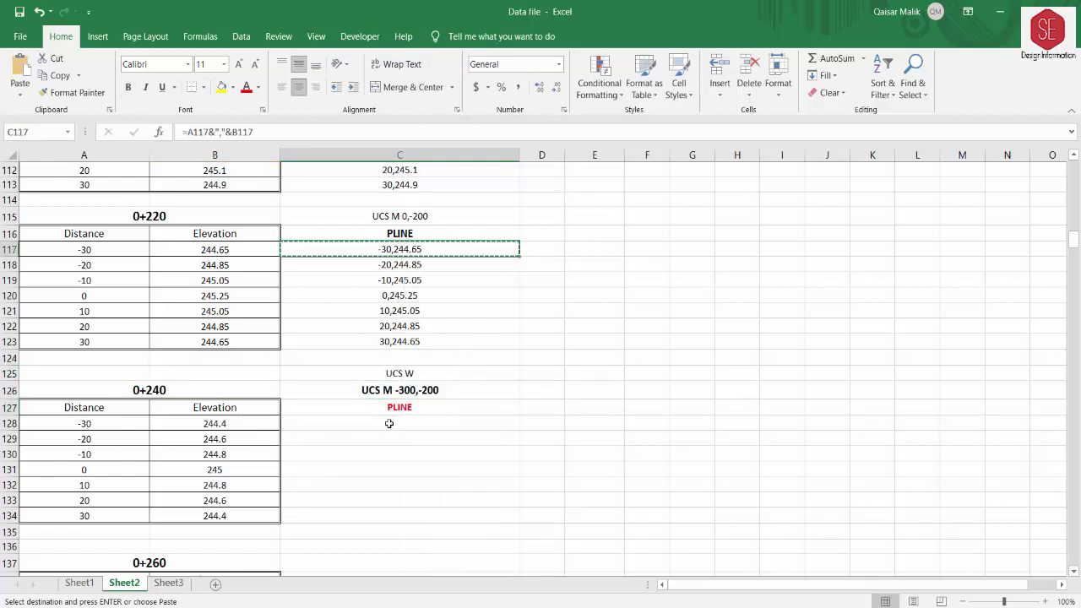
pyautogui.rightClick(390, 423)
pyautogui.click(419, 152)
pyautogui.scroll(-1, 555, 352)
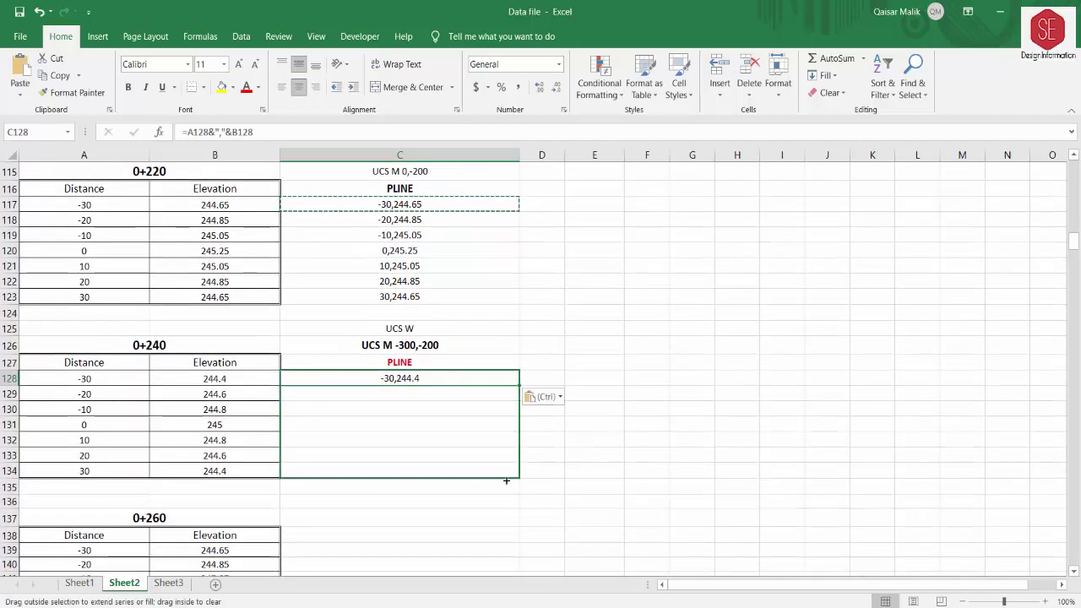
pyautogui.moveTo(519, 385); pyautogui.dragTo(507, 480)
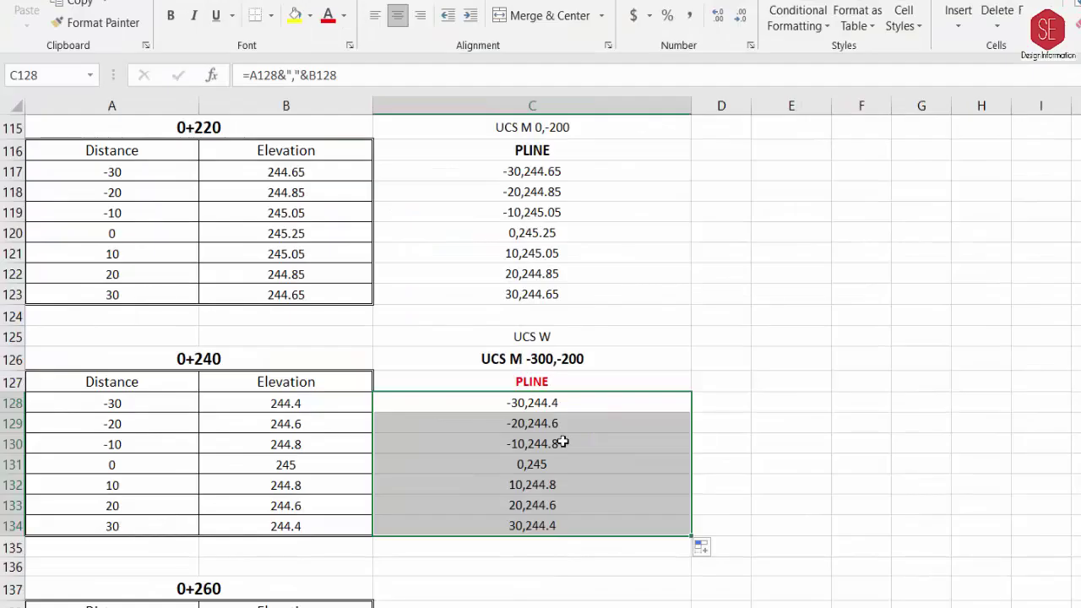
# Step: Copy the 0+240 command block beside station 0+260 with origin UCS M -300,-400
pyautogui.moveTo(419, 329); pyautogui.dragTo(419, 469)
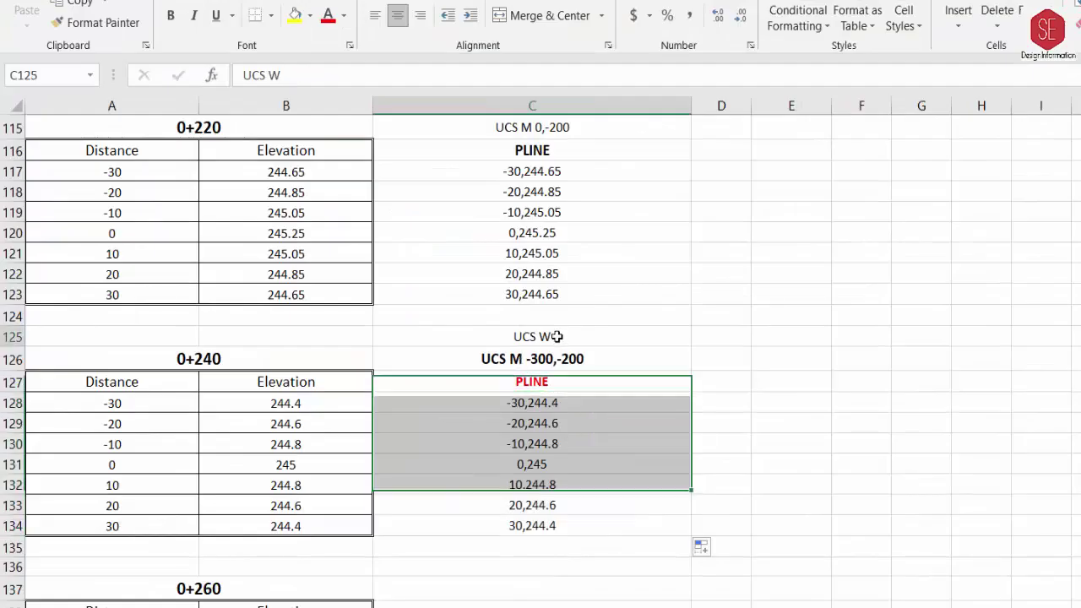
pyautogui.rightClick(424, 415)
pyautogui.click(649, 61)
pyautogui.scroll(-3, 658, 385)
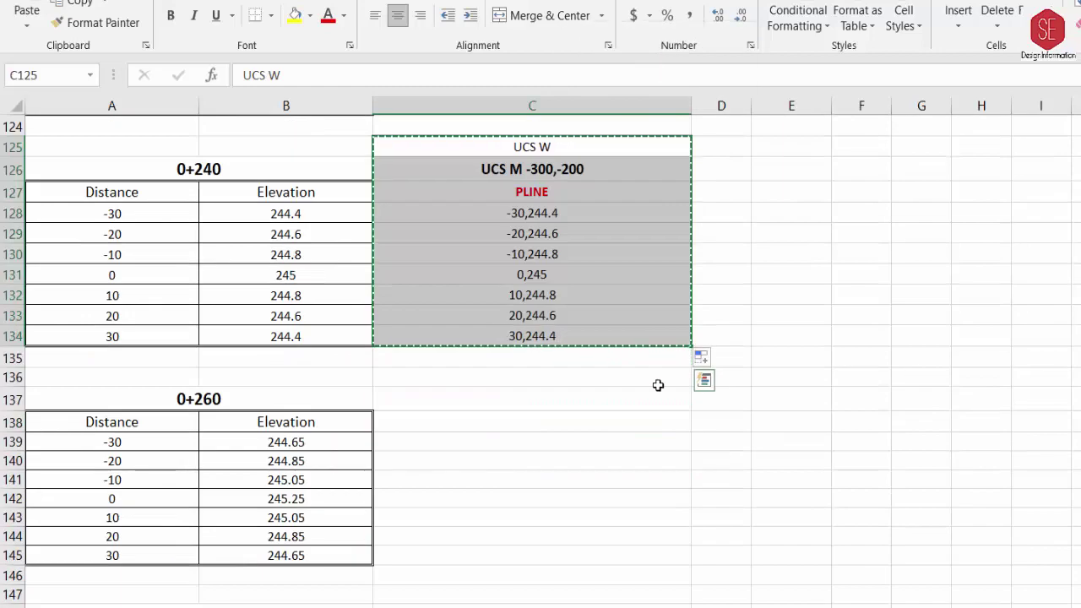
pyautogui.rightClick(447, 383)
pyautogui.click(451, 12)
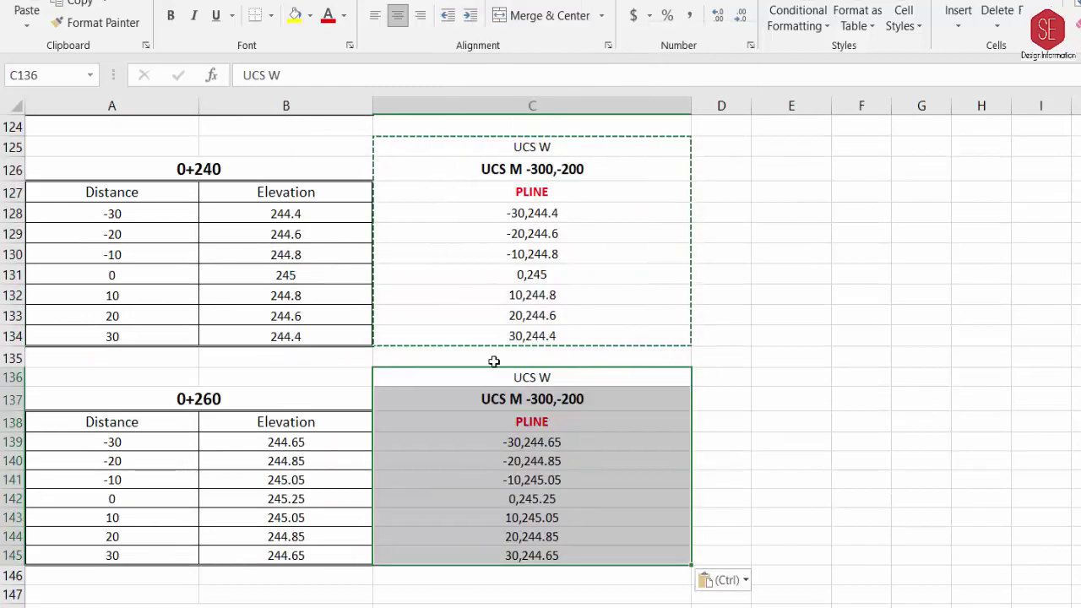
pyautogui.click(566, 404)
pyautogui.doubleClick(566, 403)
pyautogui.write('4')
pyautogui.press('Return')
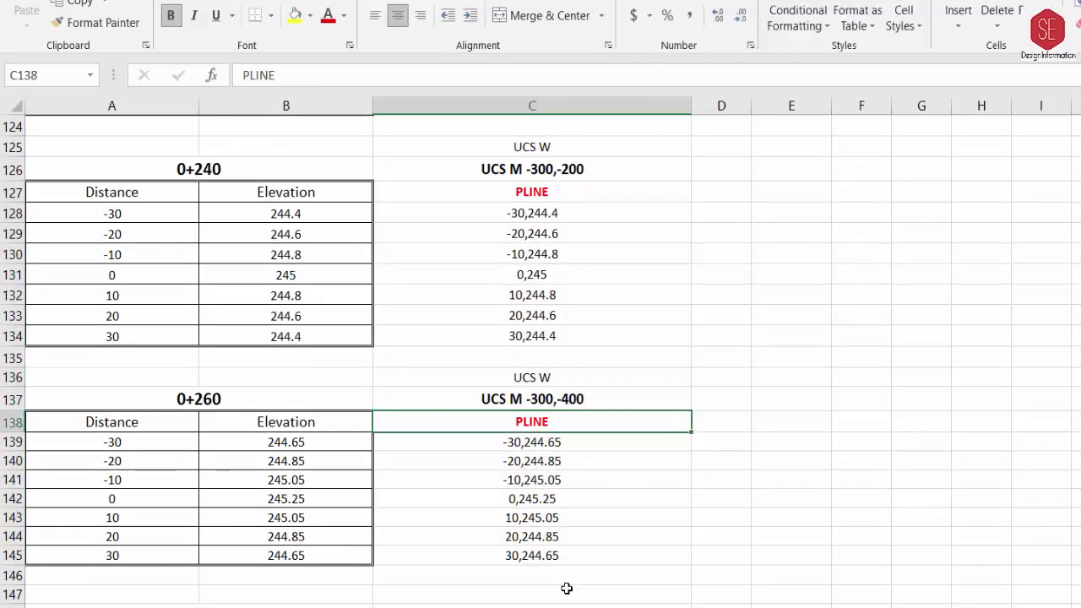
# Step: Copy the 0+260 block beside station 0+280 at C147 with origin UCS M -300,-600
pyautogui.scroll(-3, 627, 474)
pyautogui.moveTo(570, 182); pyautogui.dragTo(577, 369)
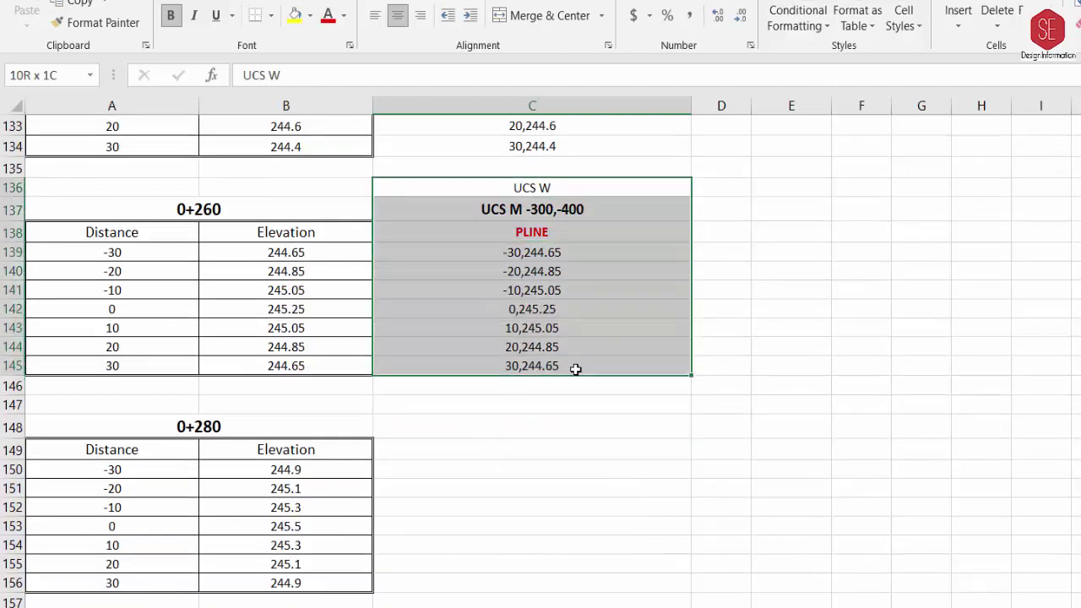
pyautogui.rightClick(576, 369)
pyautogui.click(598, 271)
pyautogui.click(481, 405)
pyautogui.rightClick(480, 406)
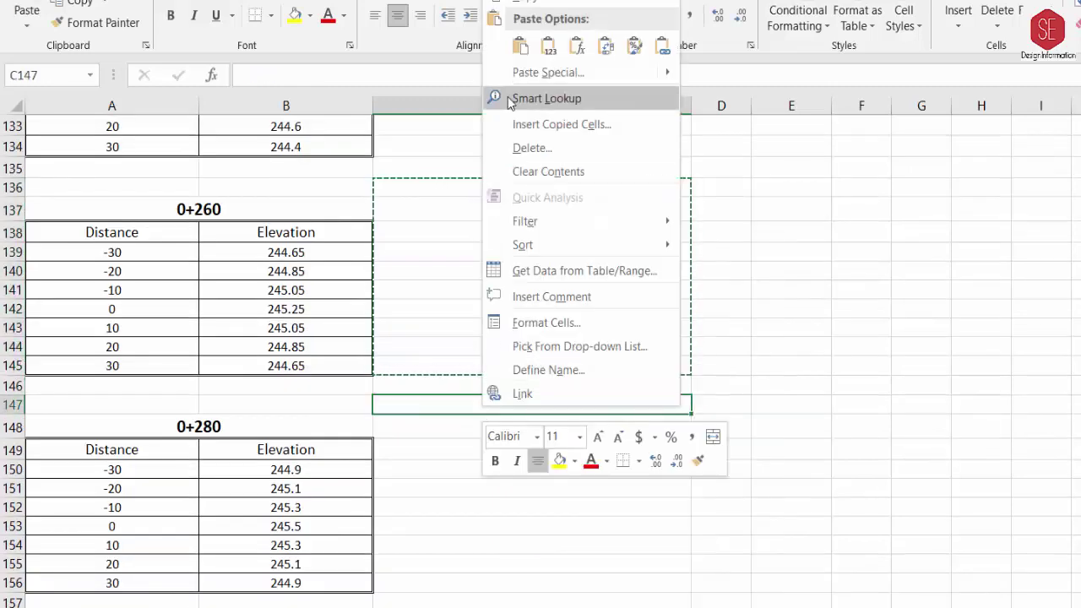
pyautogui.click(495, 44)
pyautogui.doubleClick(567, 429)
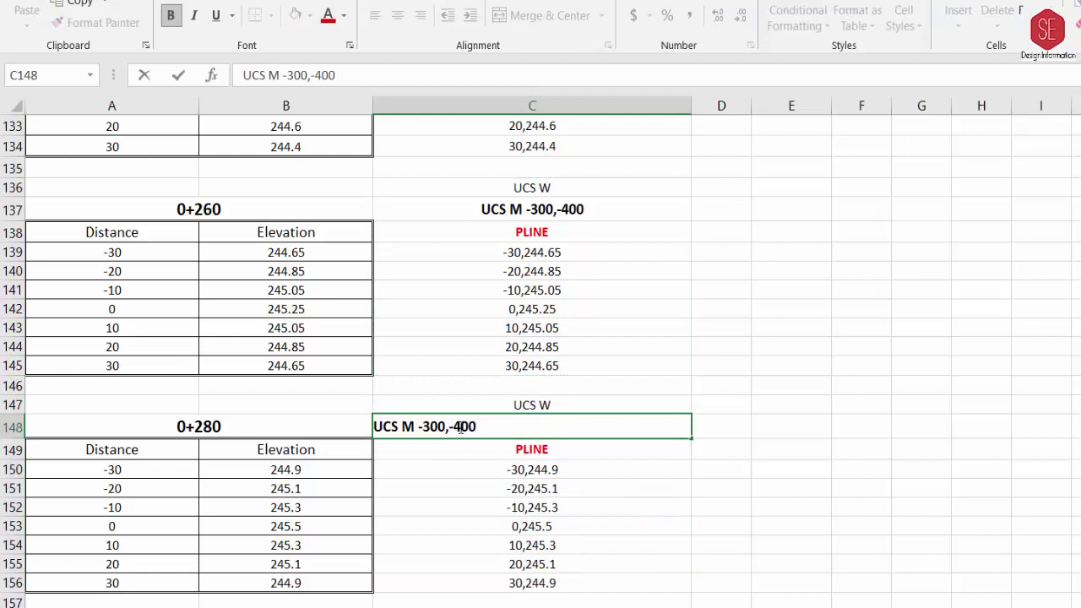
pyautogui.write('6')
pyautogui.press('Return')
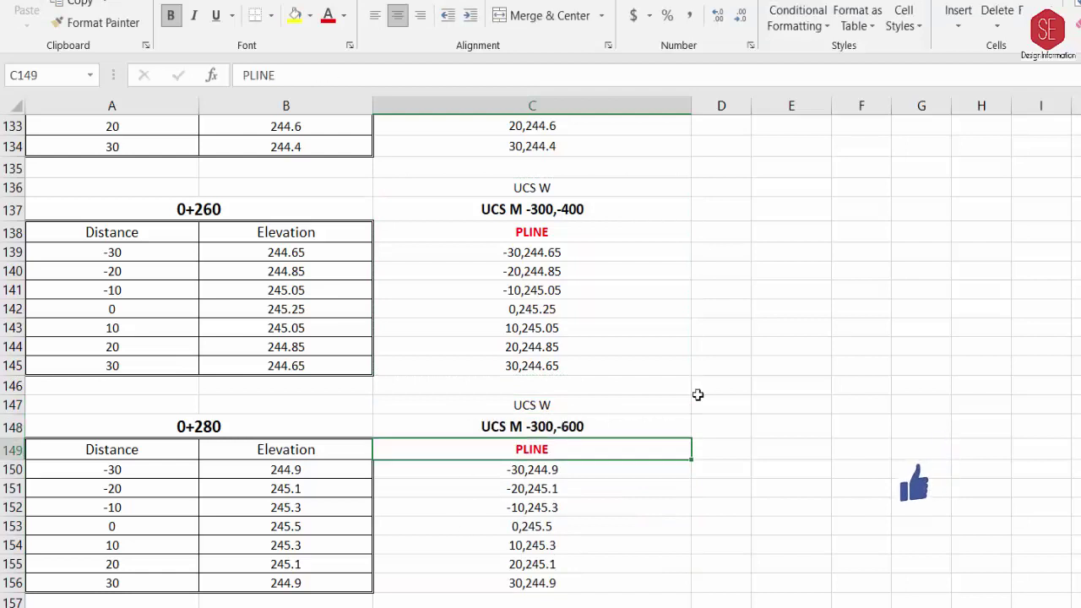
# Step: Copy the 0+280 block beside station 0+300 and begin editing its UCS M line in C159
pyautogui.scroll(-3, 698, 395)
pyautogui.moveTo(583, 222); pyautogui.dragTo(587, 397)
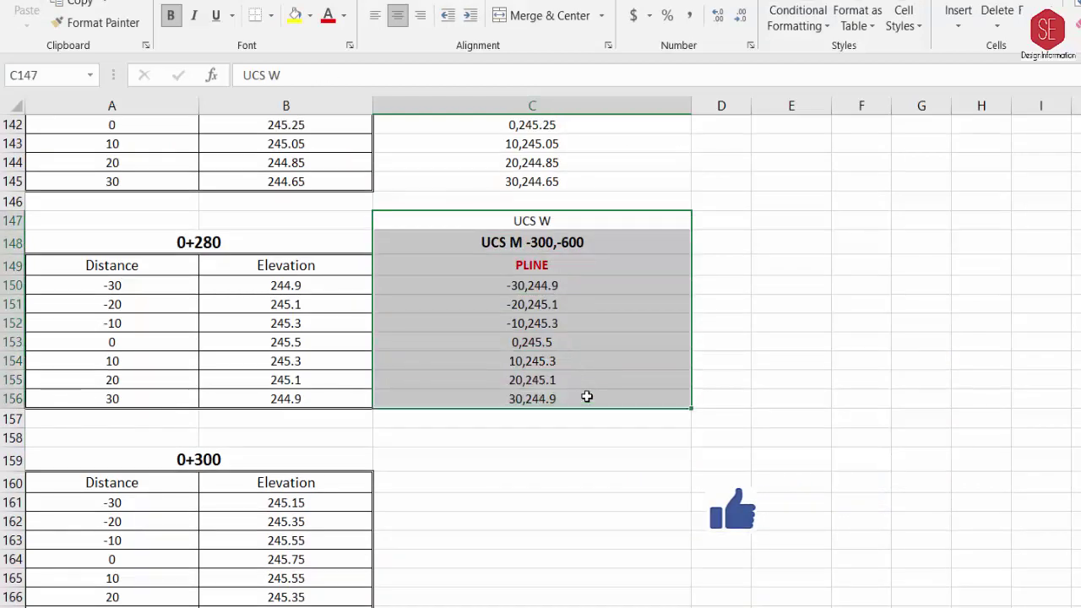
pyautogui.rightClick(587, 397)
pyautogui.hotkey('ctrl', 'c')
pyautogui.rightClick(488, 439)
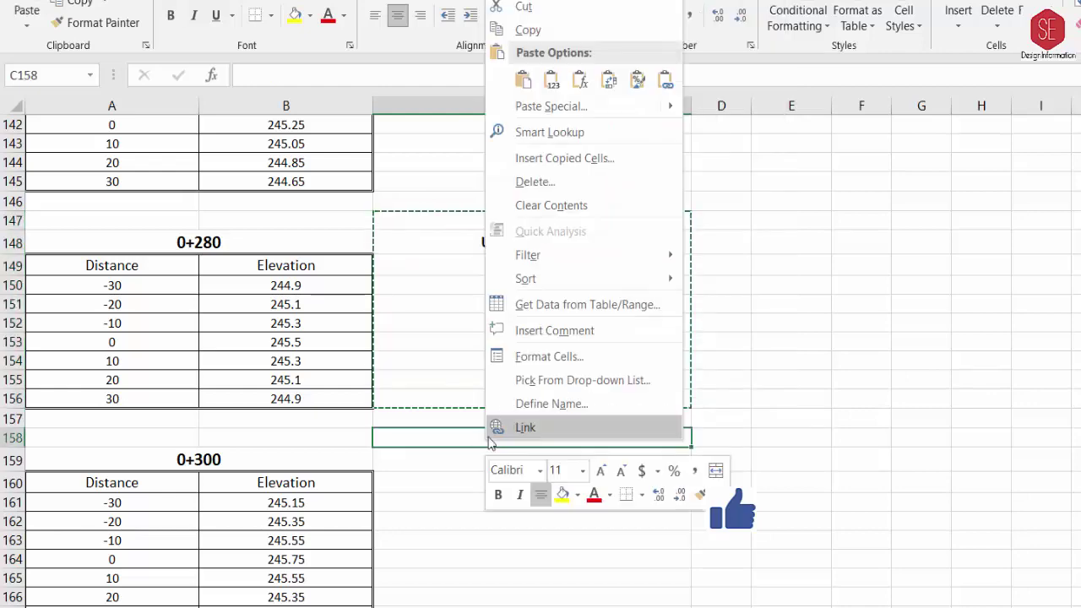
pyautogui.click(524, 79)
pyautogui.doubleClick(463, 459)
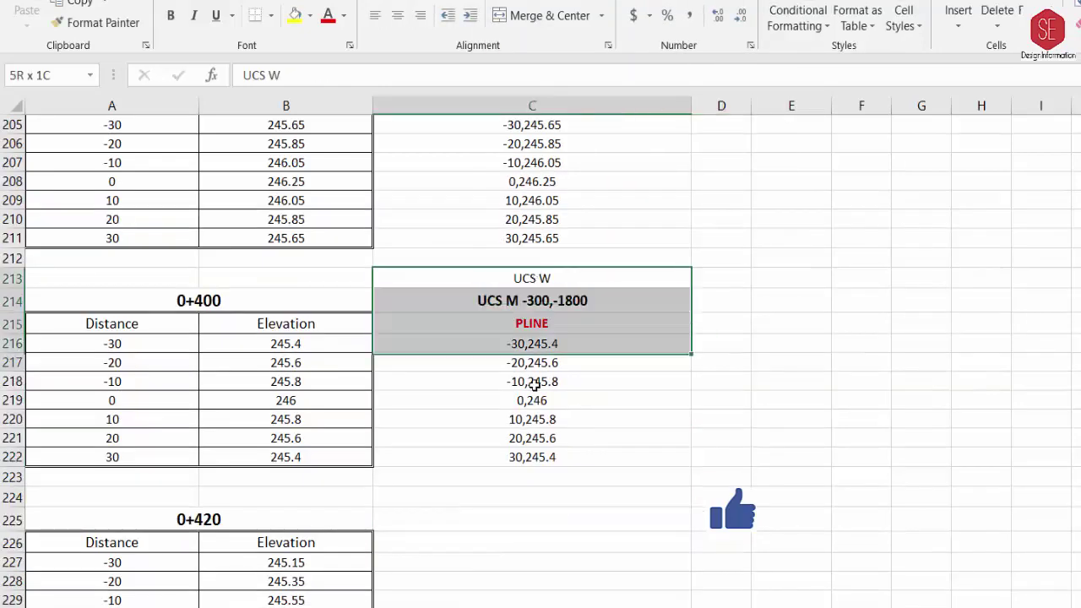
# Step: Copy the 0+400 block to C224 beside station 0+420 with origin UCS M -300,-2000
pyautogui.moveTo(533, 278); pyautogui.dragTo(533, 454)
pyautogui.rightClick(541, 427)
pyautogui.hotkey('ctrl', 'c')
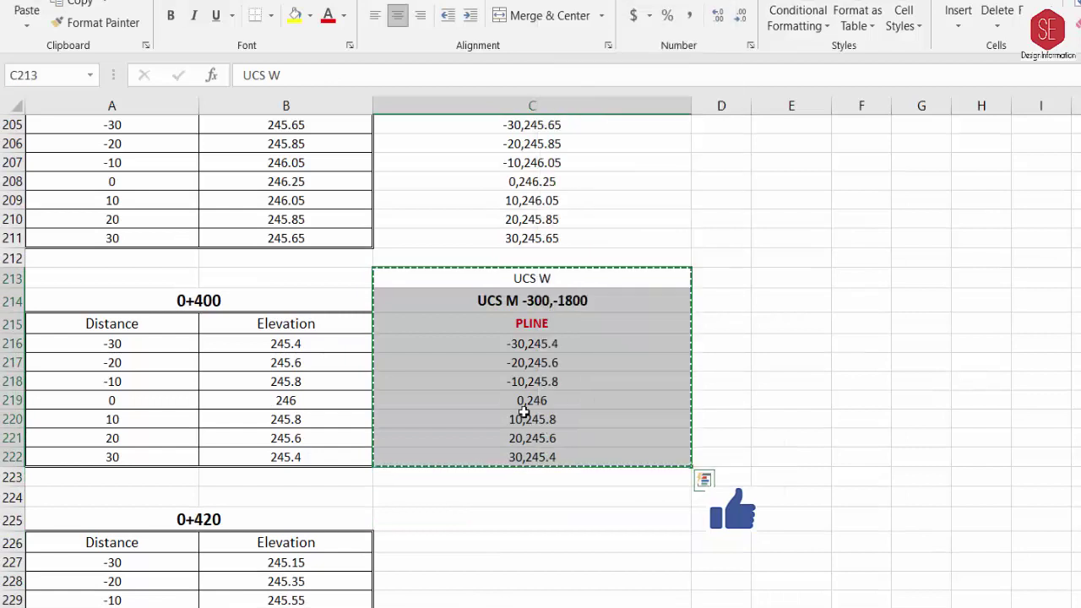
pyautogui.click(464, 498)
pyautogui.rightClick(467, 498)
pyautogui.click(512, 131)
pyautogui.doubleClick(569, 517)
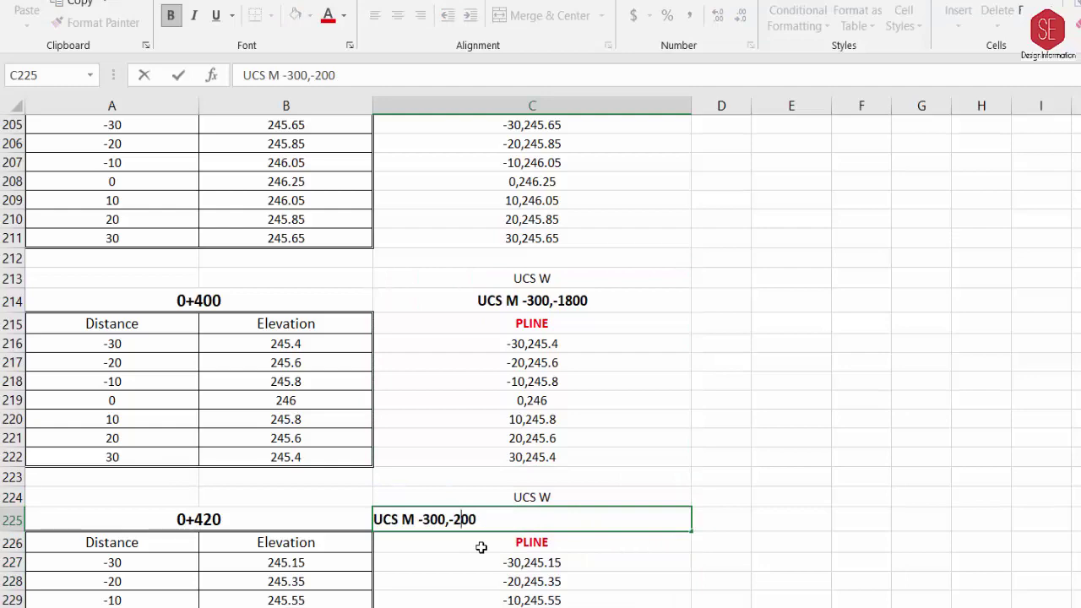
pyautogui.write('0')
pyautogui.press('Return')
# Step: Copy the 0+420 block to C235 beside station 0+440 with origin UCS M -300,-2200
pyautogui.moveTo(586, 494); pyautogui.dragTo(587, 606)
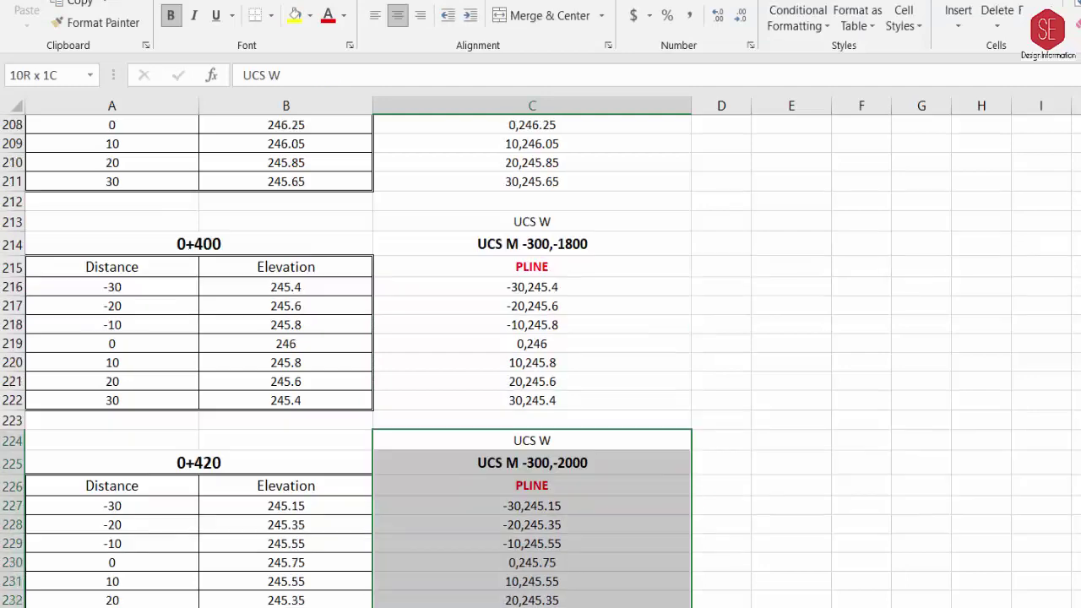
pyautogui.rightClick(588, 532)
pyautogui.click(644, 173)
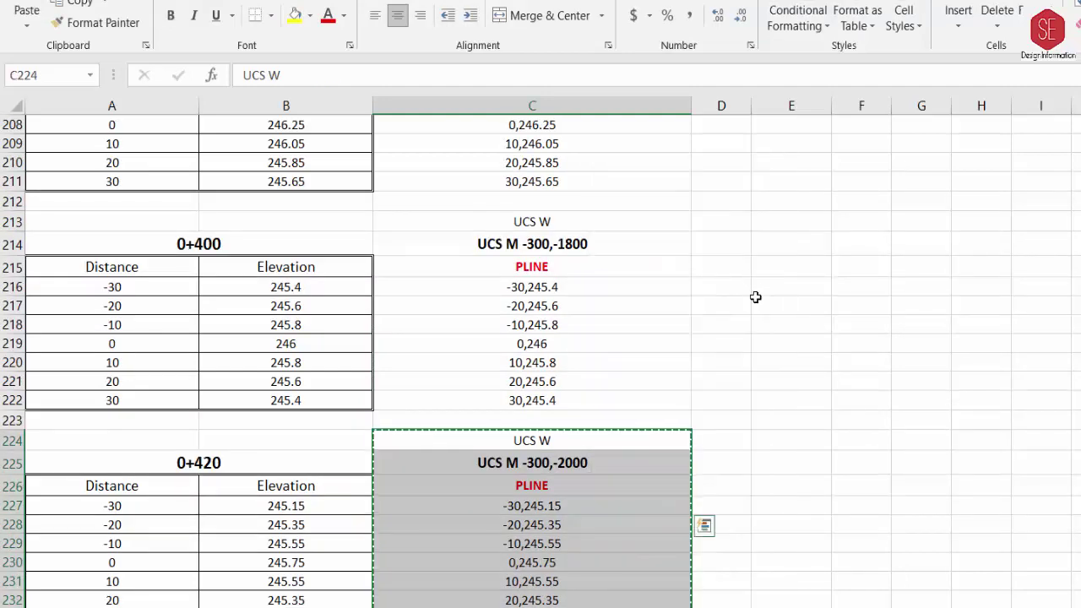
pyautogui.scroll(-5, 468, 373)
pyautogui.click(465, 363)
pyautogui.rightClick(465, 363)
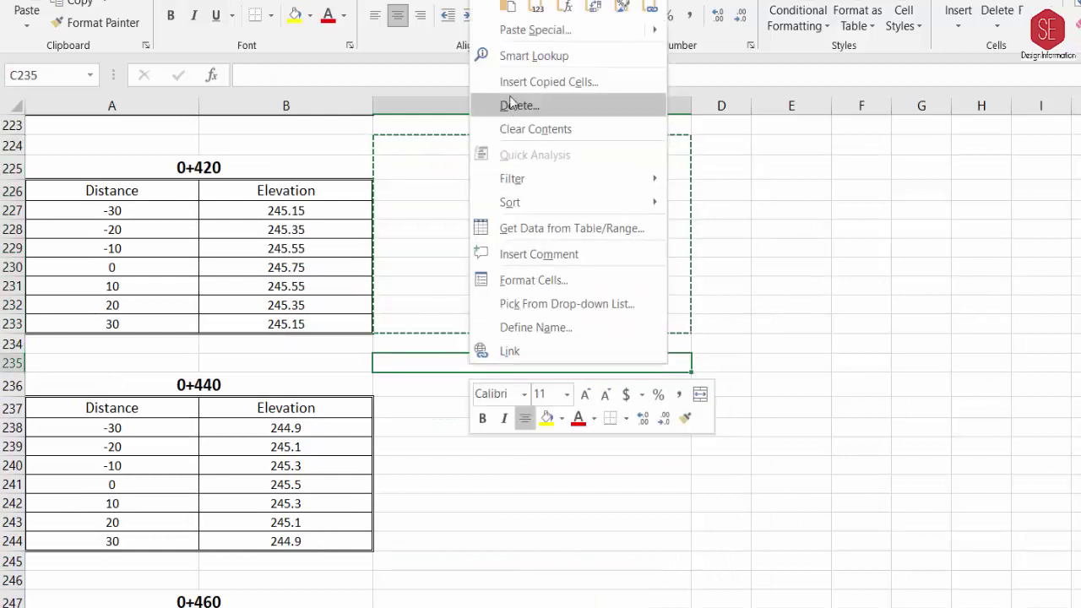
pyautogui.click(506, 12)
pyautogui.doubleClick(578, 384)
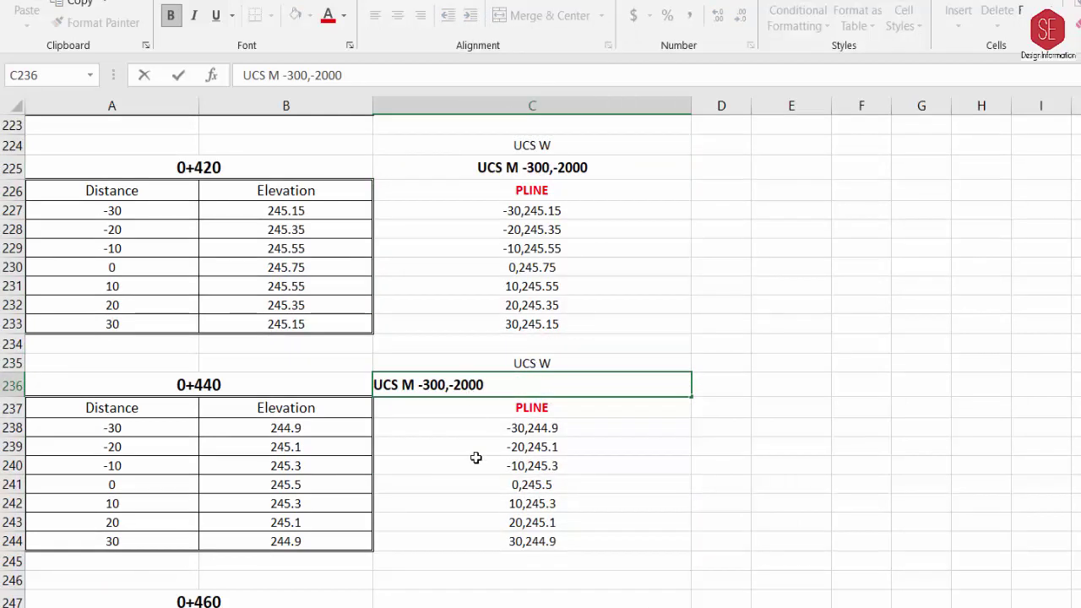
pyautogui.write('2')
pyautogui.press('Return')
# Step: Copy the 0+440 block beside station 0+460 with origin UCS M -300,-2400
pyautogui.moveTo(570, 364); pyautogui.dragTo(577, 533)
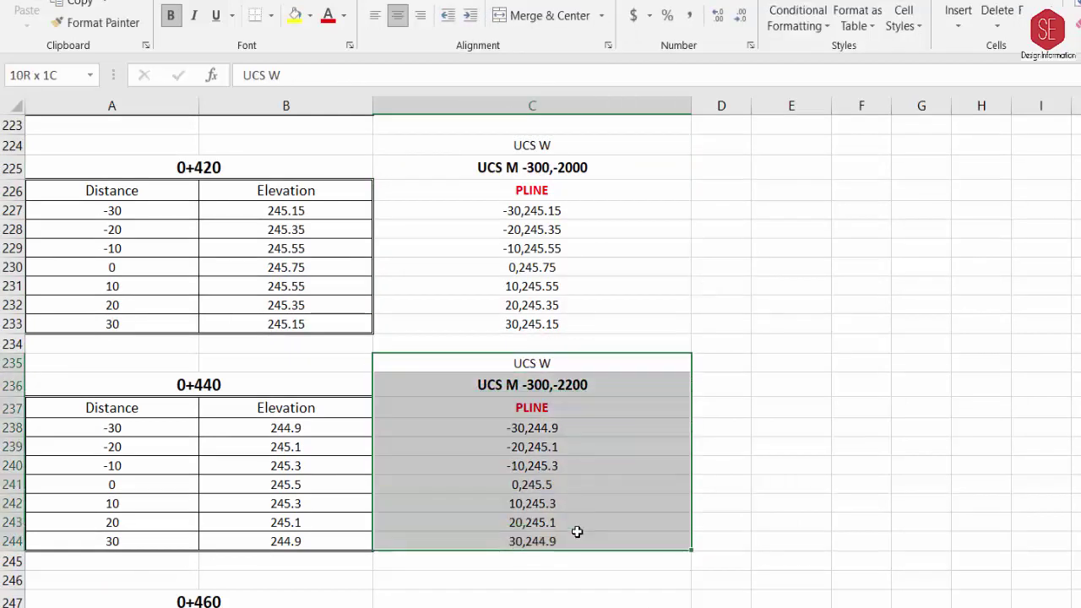
pyautogui.rightClick(577, 533)
pyautogui.click(617, 91)
pyautogui.scroll(-1, 603, 190)
pyautogui.scroll(-3, 603, 190)
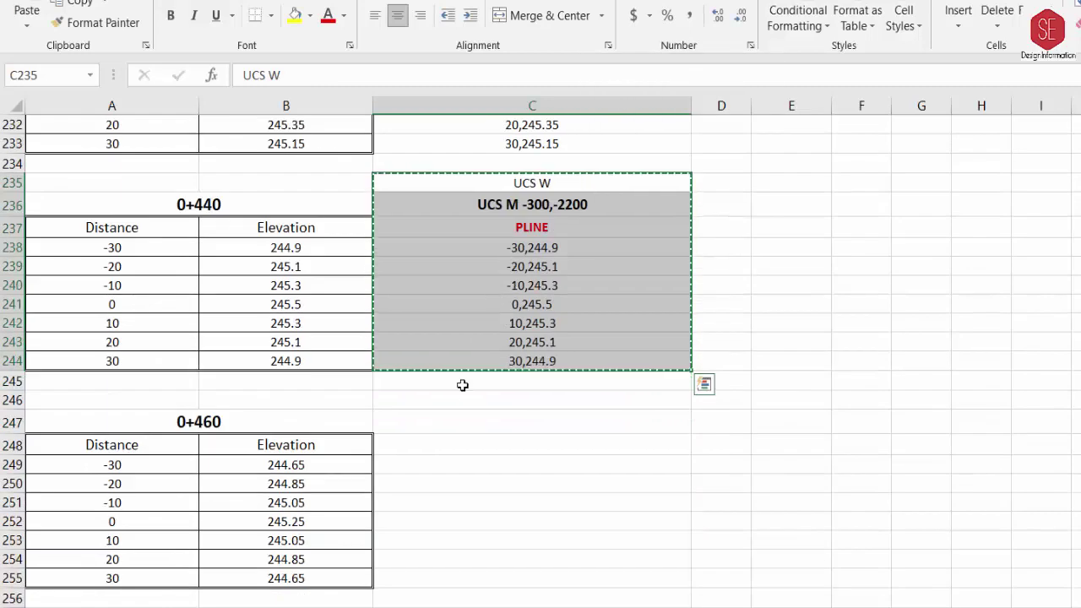
pyautogui.rightClick(461, 398)
pyautogui.click(499, 34)
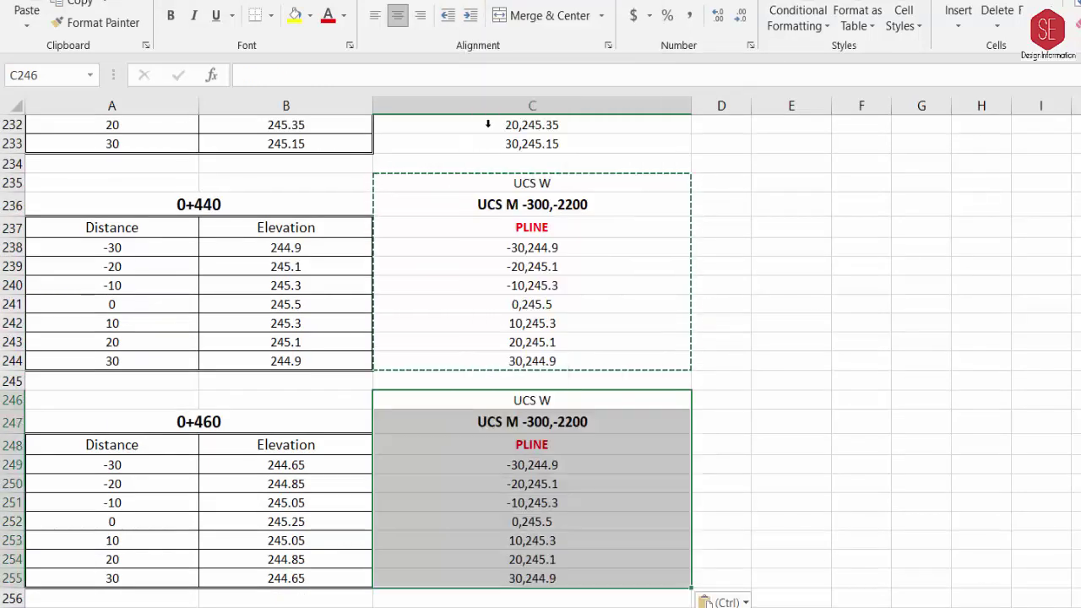
pyautogui.doubleClick(566, 422)
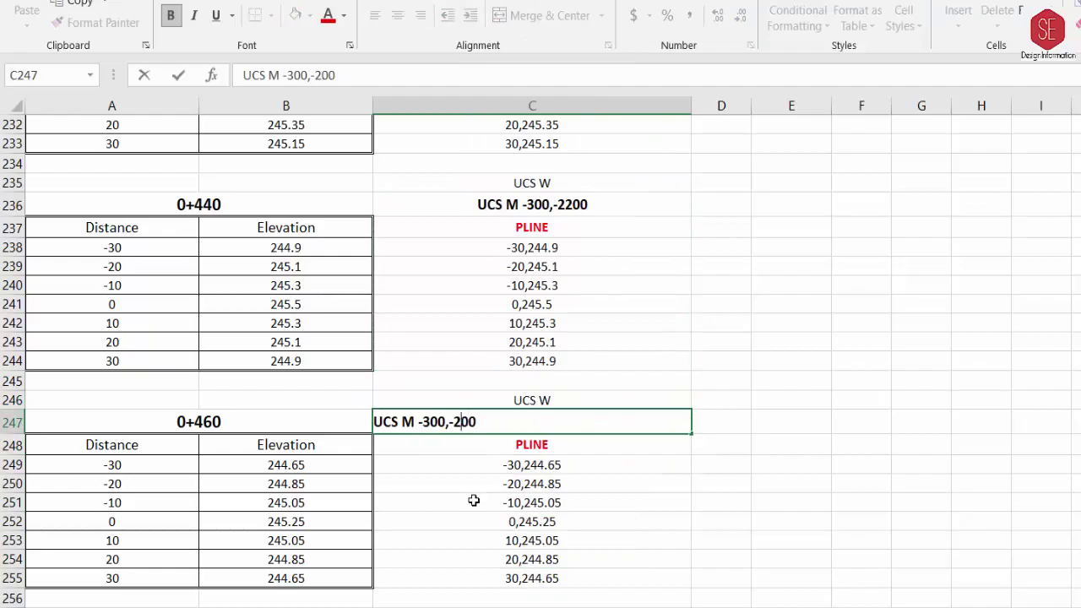
pyautogui.write('4')
pyautogui.press('Return')
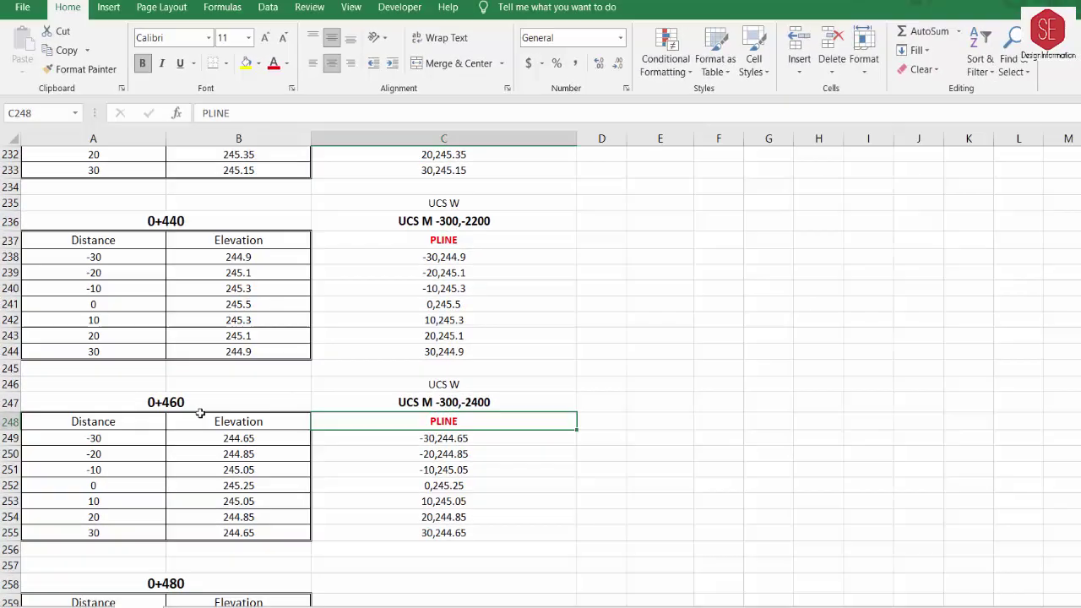
# Step: Compare against Sheet1's command lines for stations 0+420 through 0+480
pyautogui.click(197, 350)
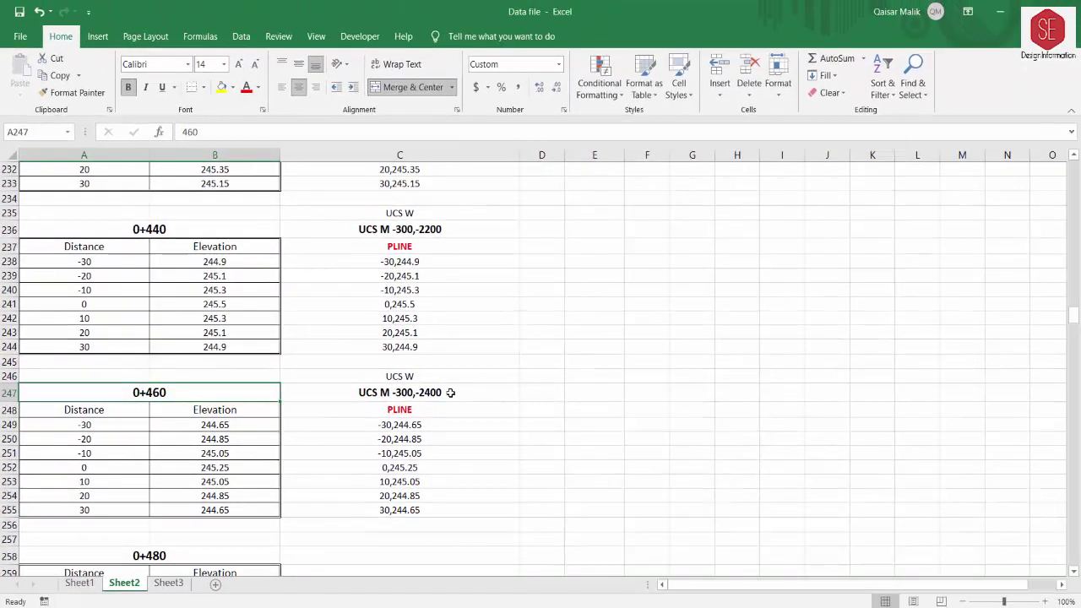
pyautogui.click(450, 393)
pyautogui.click(80, 583)
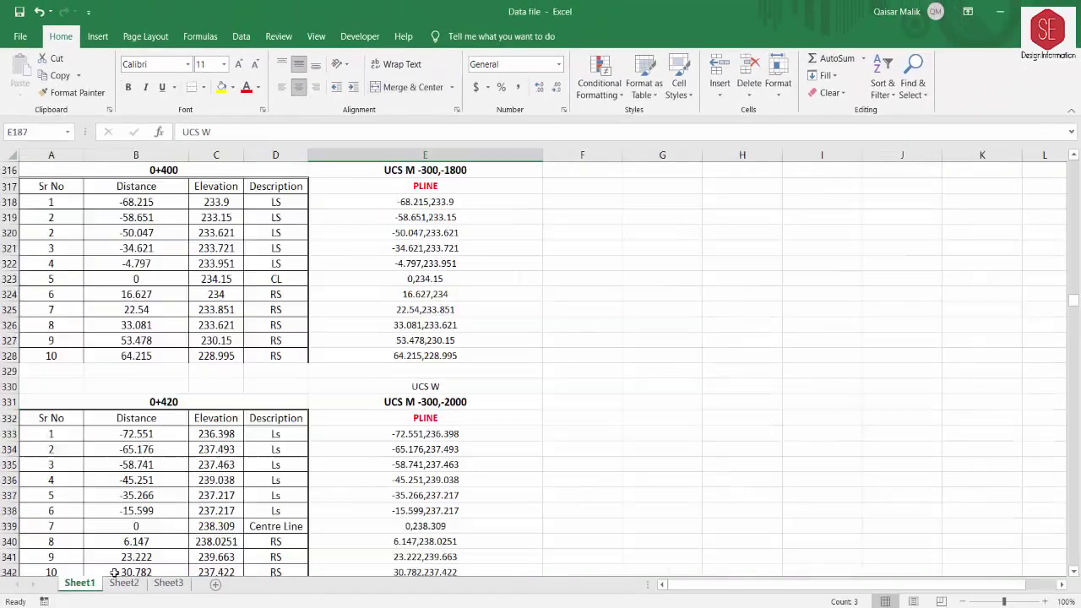
pyautogui.click(131, 399)
pyautogui.scroll(-3, 253, 401)
pyautogui.scroll(-2, 198, 501)
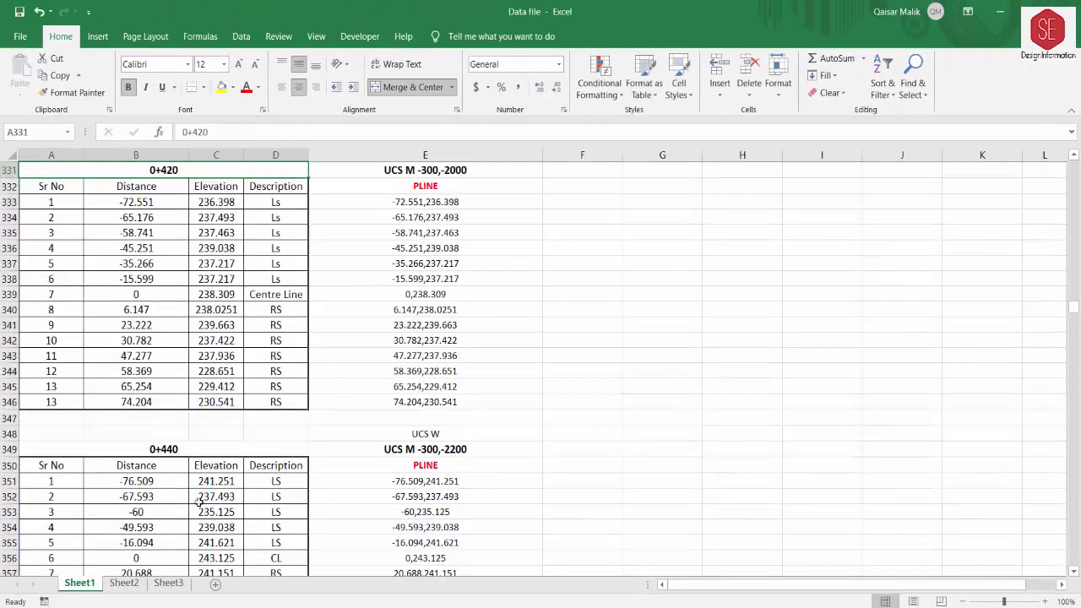
pyautogui.click(413, 458)
pyautogui.scroll(-4, 418, 460)
pyautogui.scroll(-2, 422, 456)
pyautogui.click(426, 414)
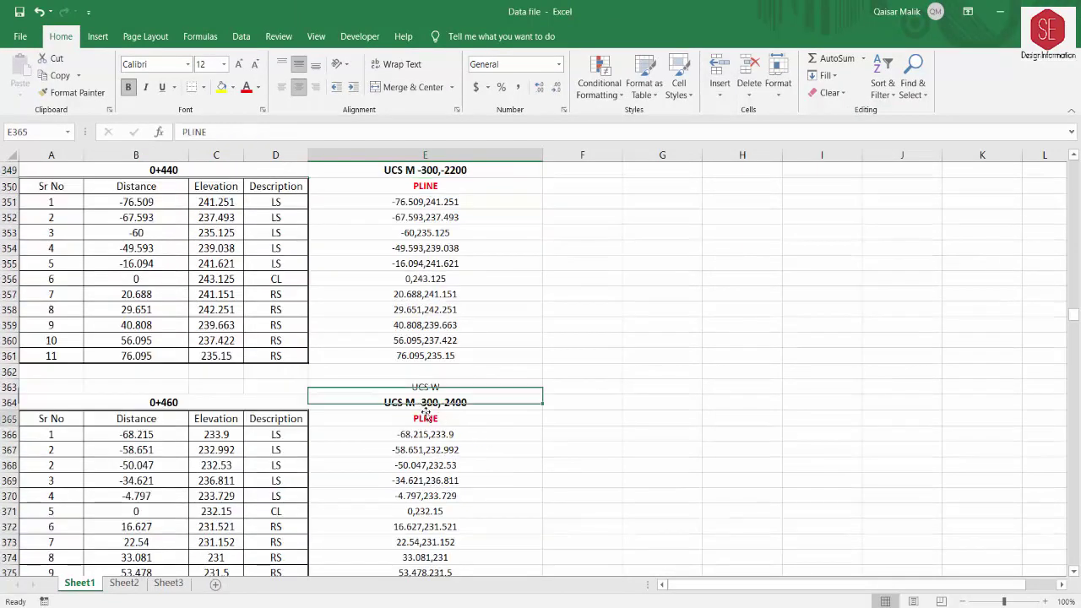
pyautogui.scroll(-6, 473, 404)
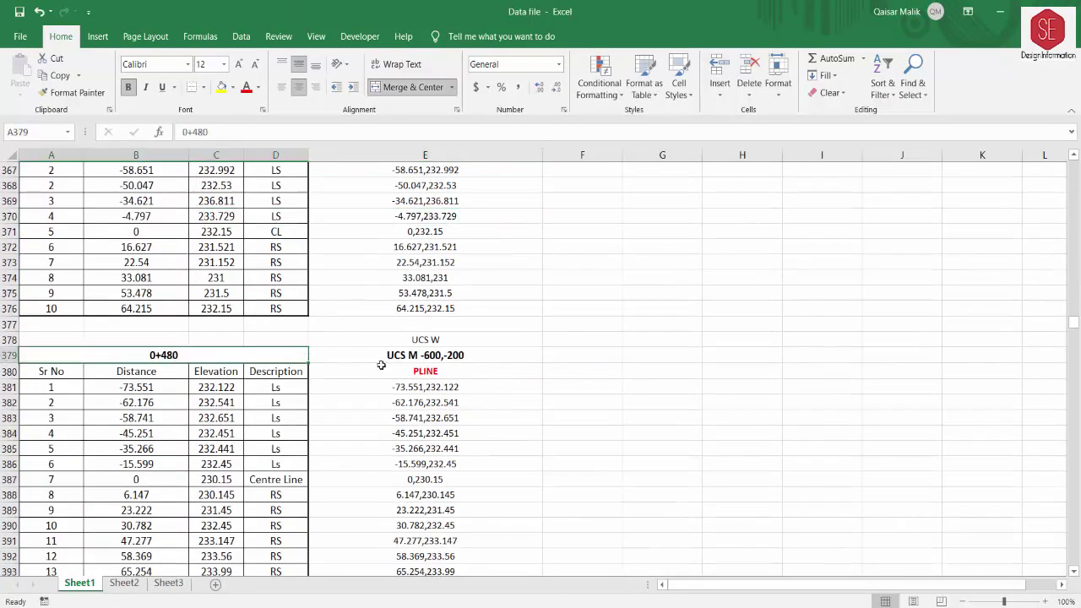
pyautogui.click(442, 356)
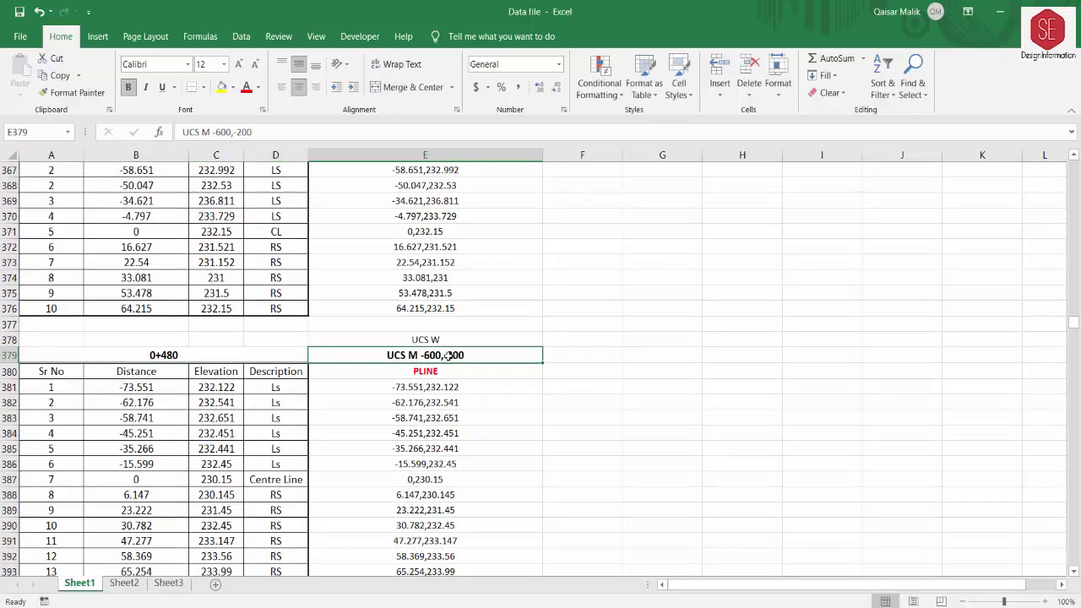
# Step: On Sheet2, select column C from the UCS W line above 0+240 through the 0+460 block
pyautogui.click(124, 583)
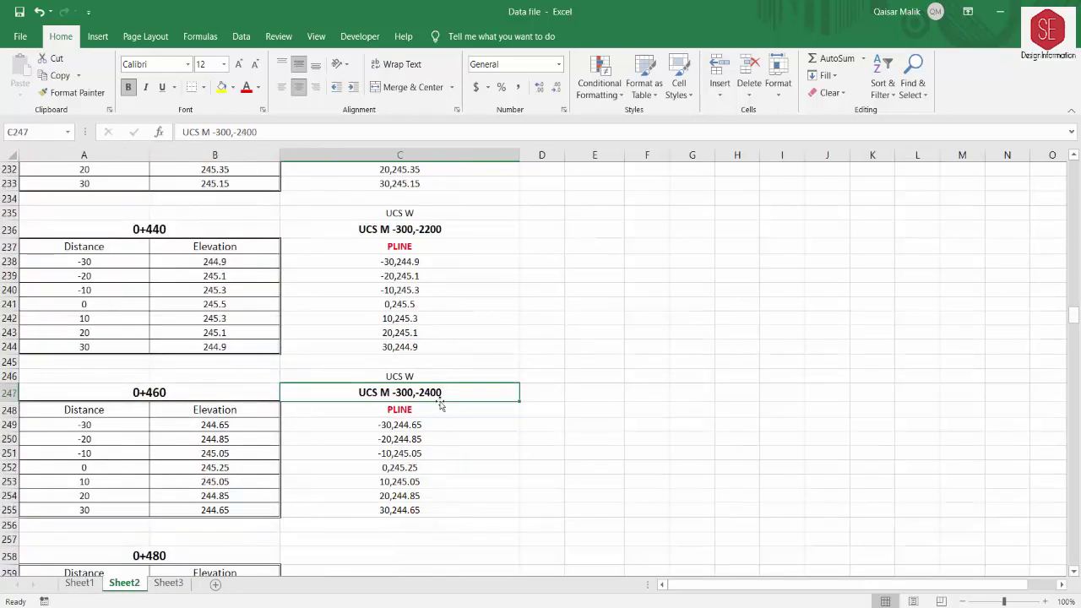
pyautogui.scroll(9, 486, 445)
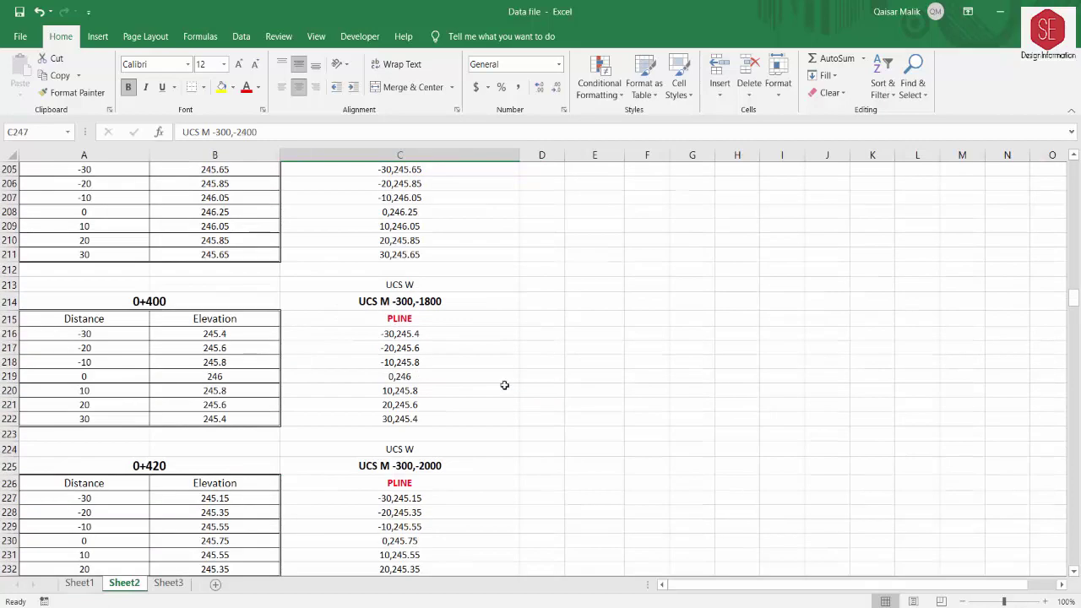
pyautogui.scroll(16, 502, 384)
pyautogui.scroll(16, 509, 374)
pyautogui.scroll(8, 507, 374)
pyautogui.scroll(-9, 508, 374)
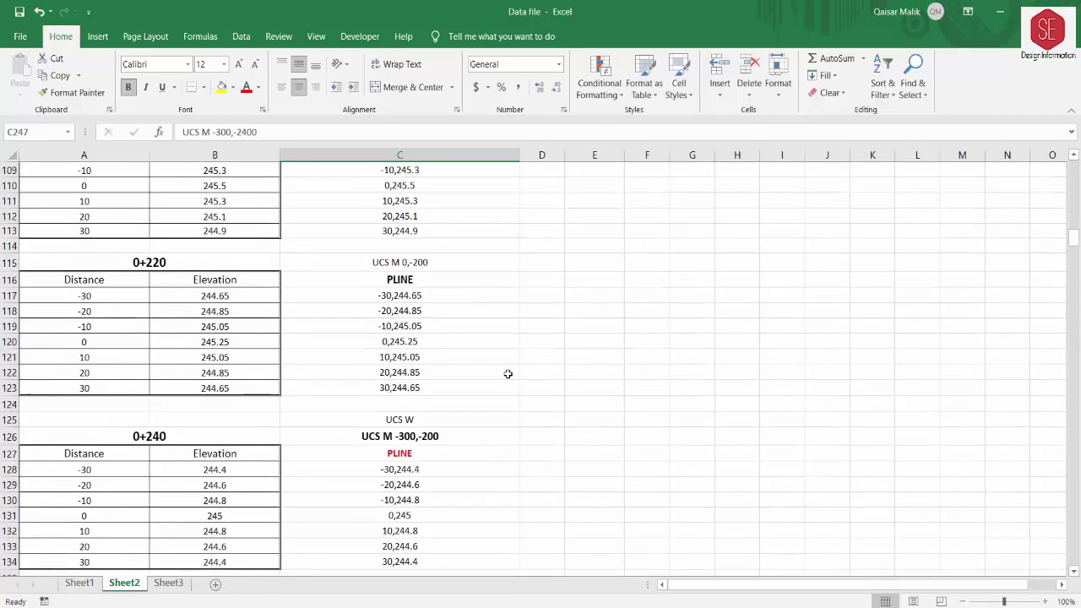
pyautogui.scroll(-2, 490, 363)
pyautogui.press('Up')
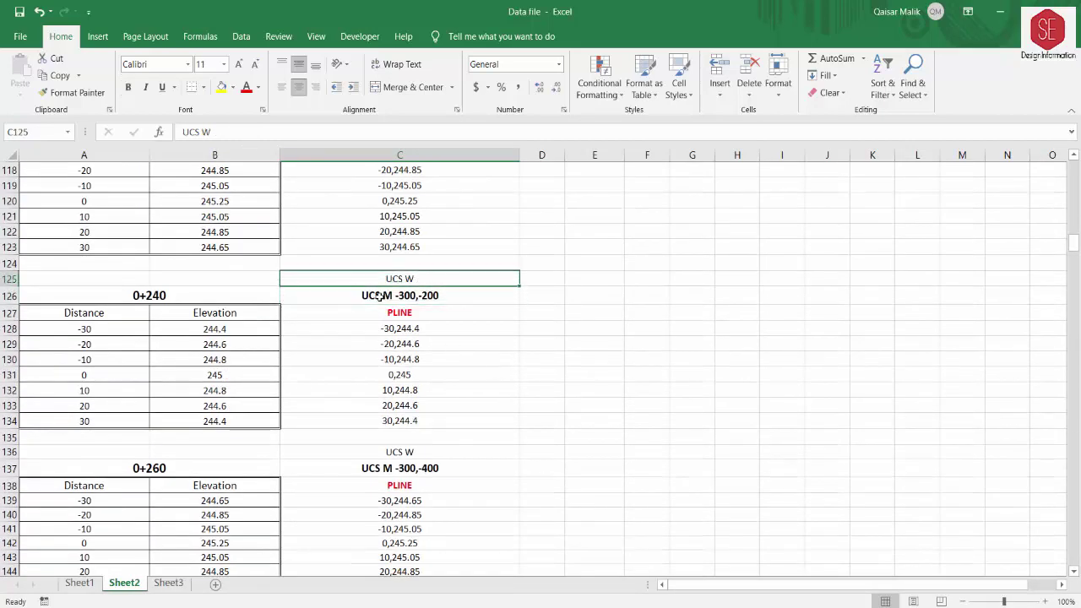
pyautogui.moveTo(425, 284); pyautogui.dragTo(419, 435)
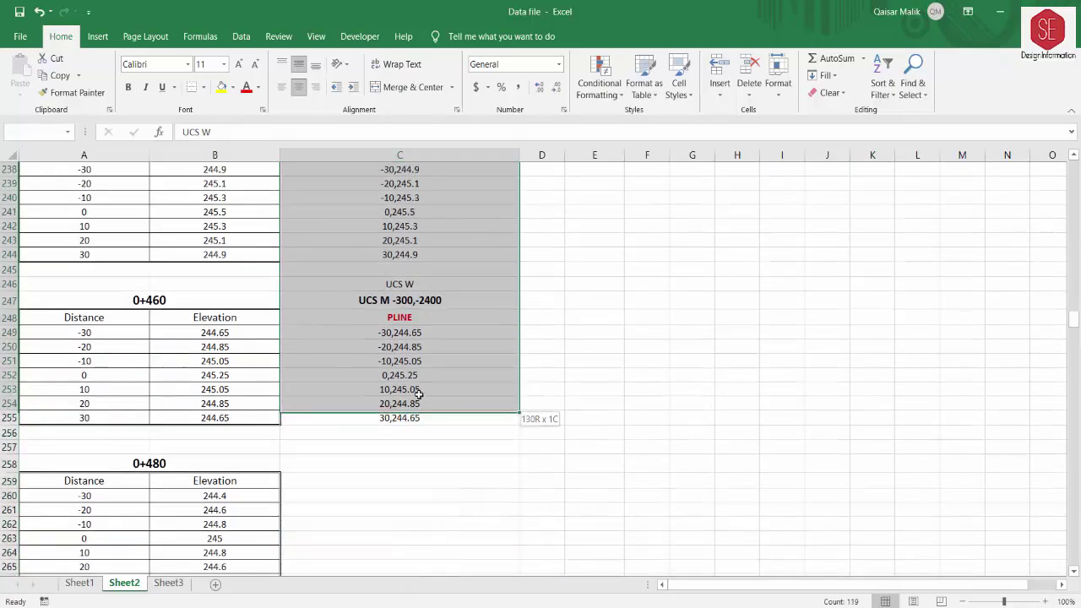
pyautogui.rightClick(419, 435)
# Step: Copy the selected commands and paste them into AutoCAD's command line to draw ground lines for 0+240 through 0+460
pyautogui.click(443, 70)
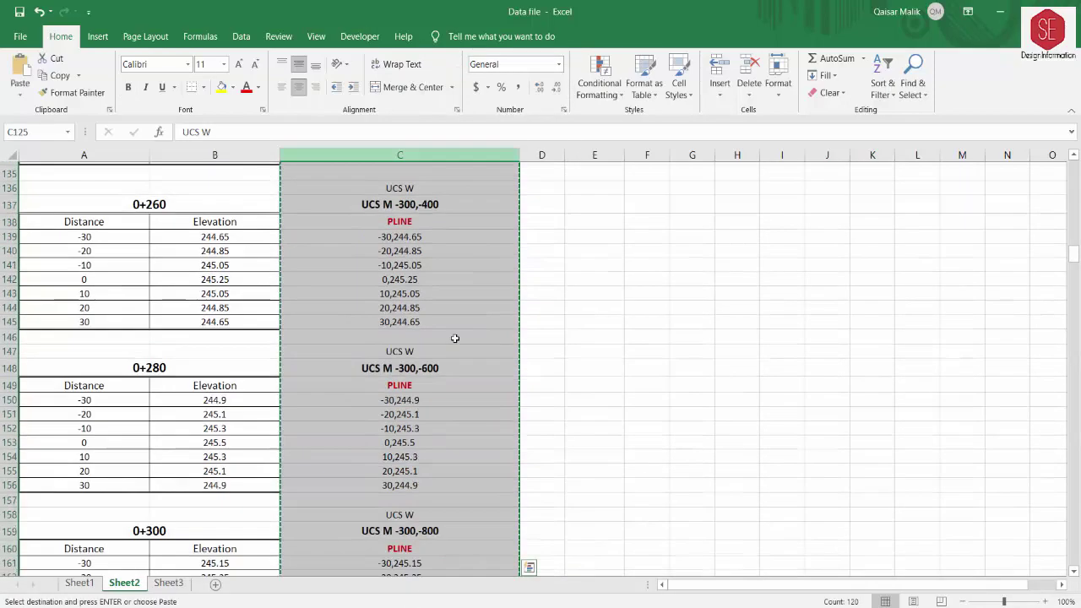
pyautogui.scroll(20, 507, 338)
pyautogui.hotkey('alt', 'Tab')
pyautogui.scroll(-3, 583, 355)
pyautogui.scroll(-2, 589, 279)
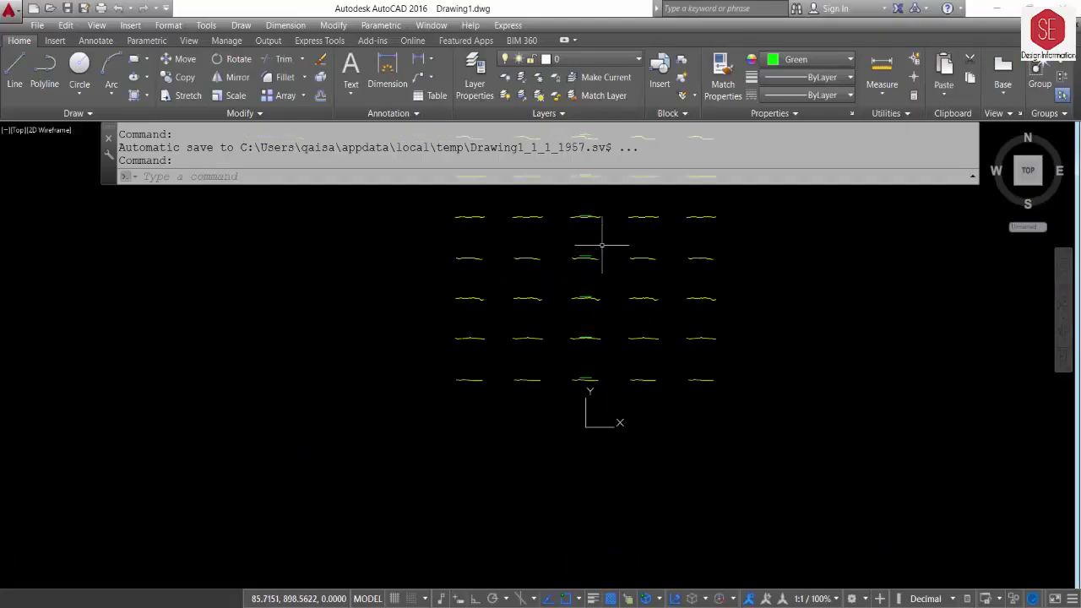
pyautogui.scroll(-2, 608, 364)
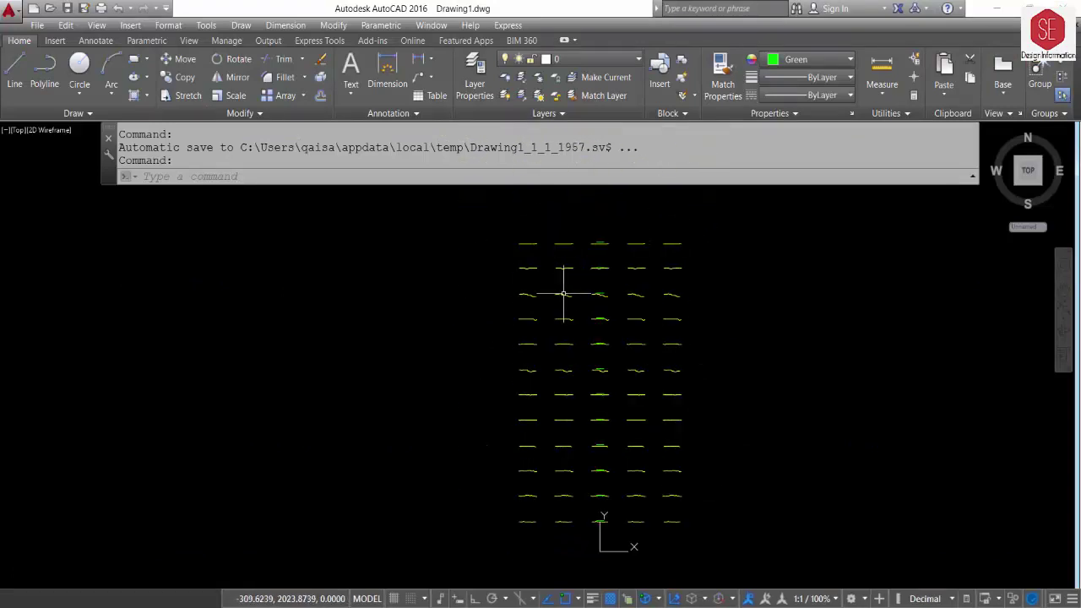
pyautogui.rightClick(283, 176)
pyautogui.click(415, 285)
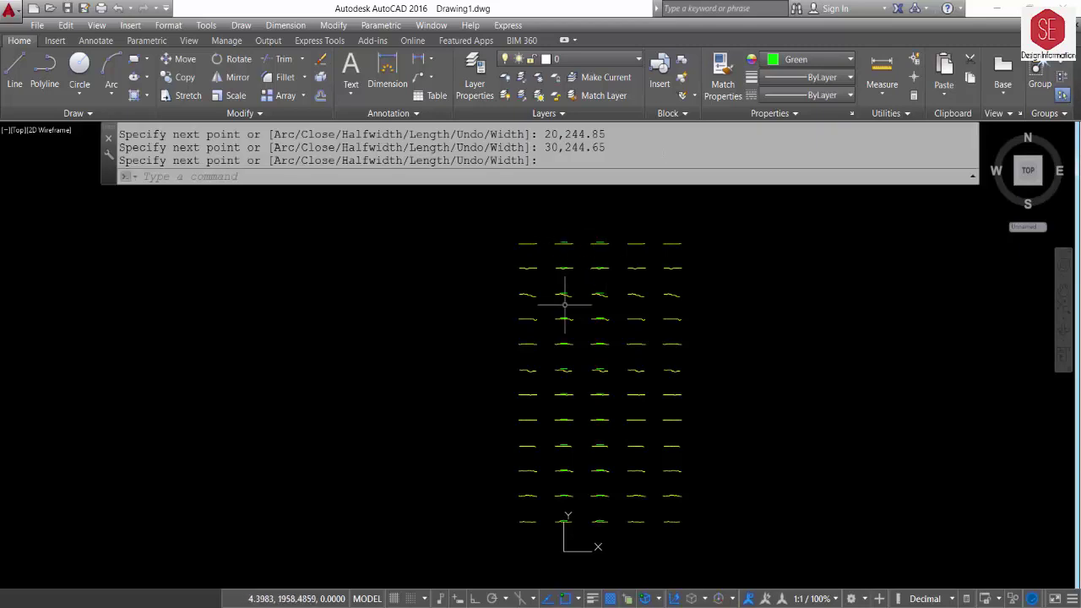
pyautogui.scroll(5, 570, 499)
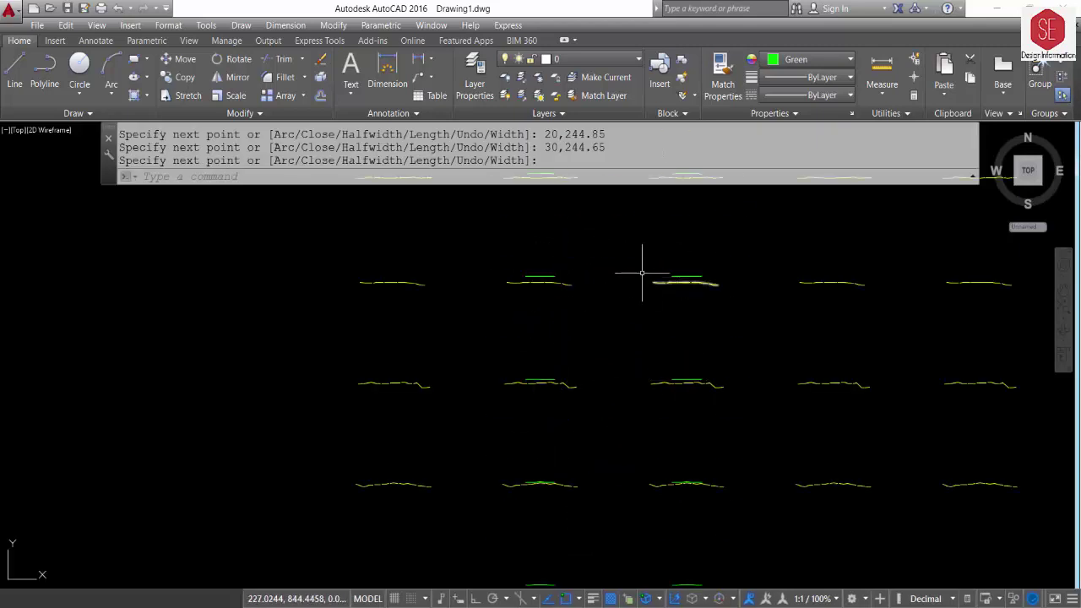
pyautogui.scroll(-5, 616, 362)
pyautogui.scroll(3, 591, 361)
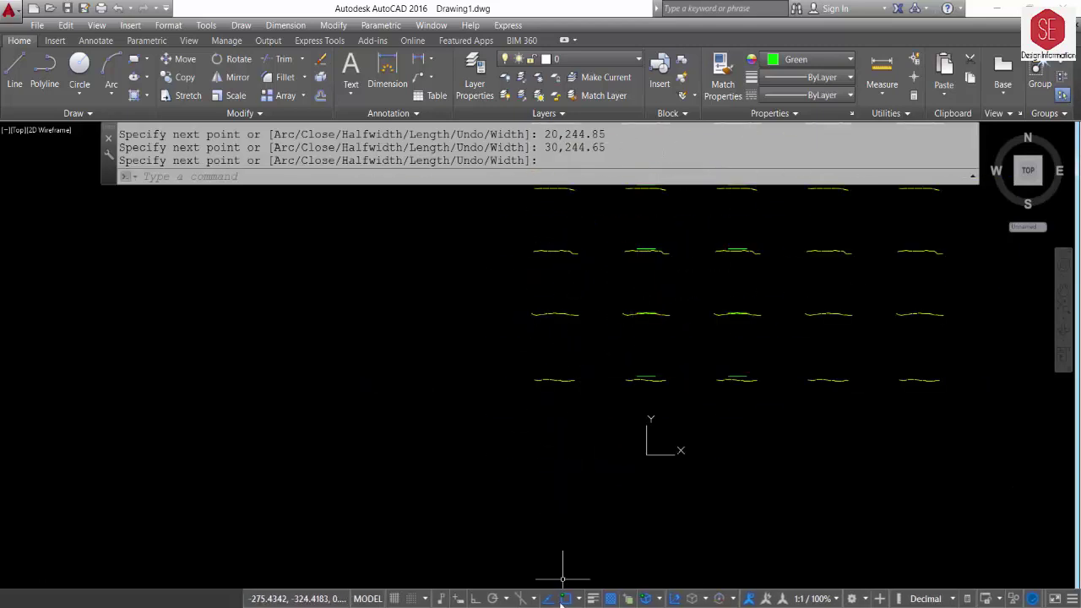
pyautogui.hotkey('alt', 'Tab')
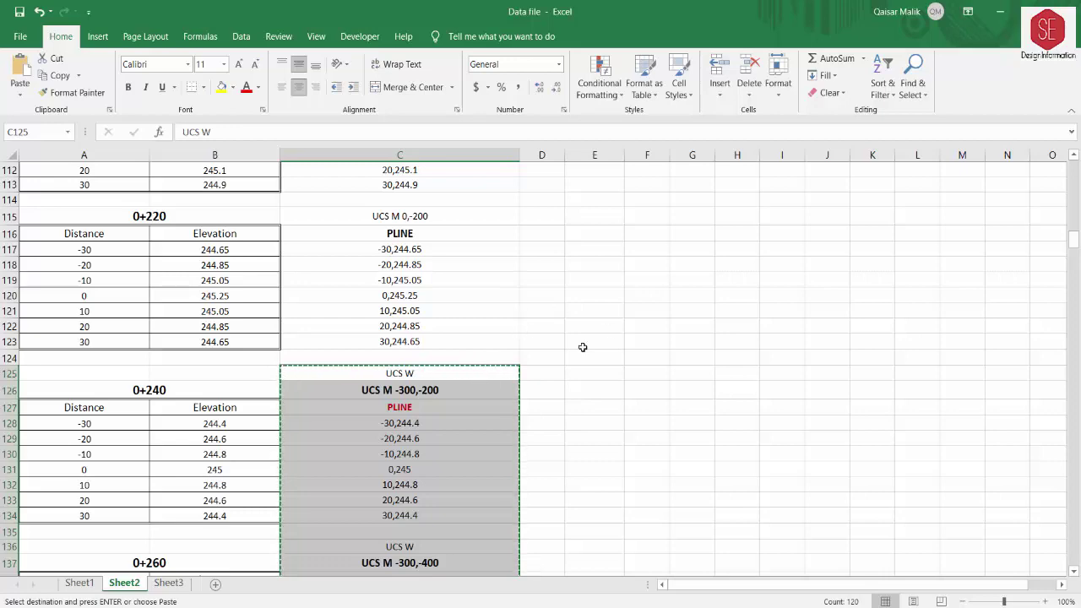
# Step: Paste the command block at C257 and set stations 0+480 and 0+500 to UCS M -600,-200 and -600,-400
pyautogui.scroll(-12, 724, 258)
pyautogui.scroll(-11, 724, 258)
pyautogui.scroll(-10, 724, 258)
pyautogui.scroll(-11, 723, 260)
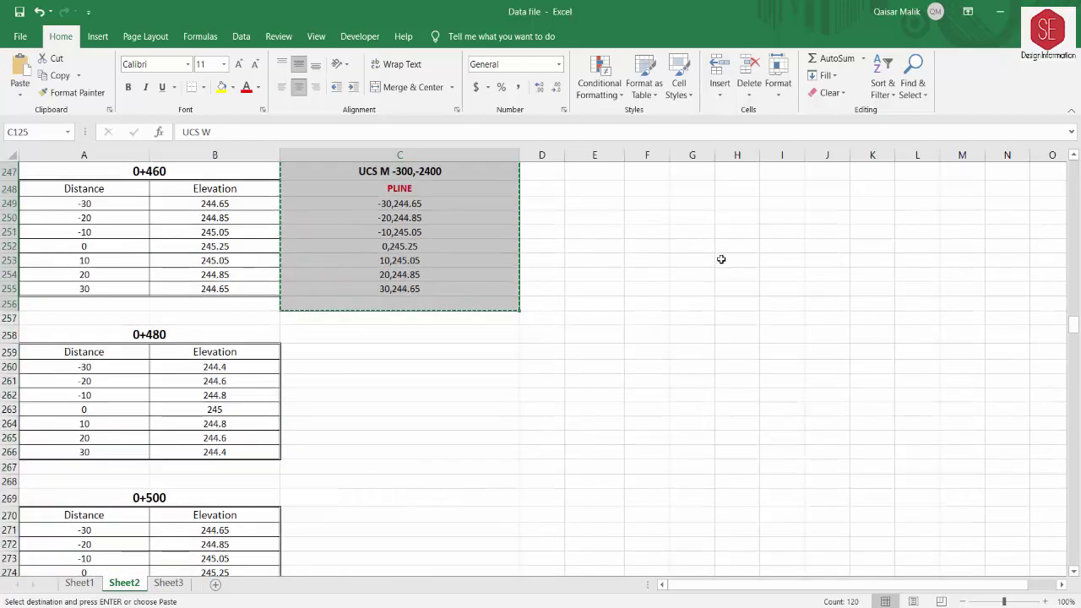
pyautogui.click(319, 324)
pyautogui.rightClick(318, 323)
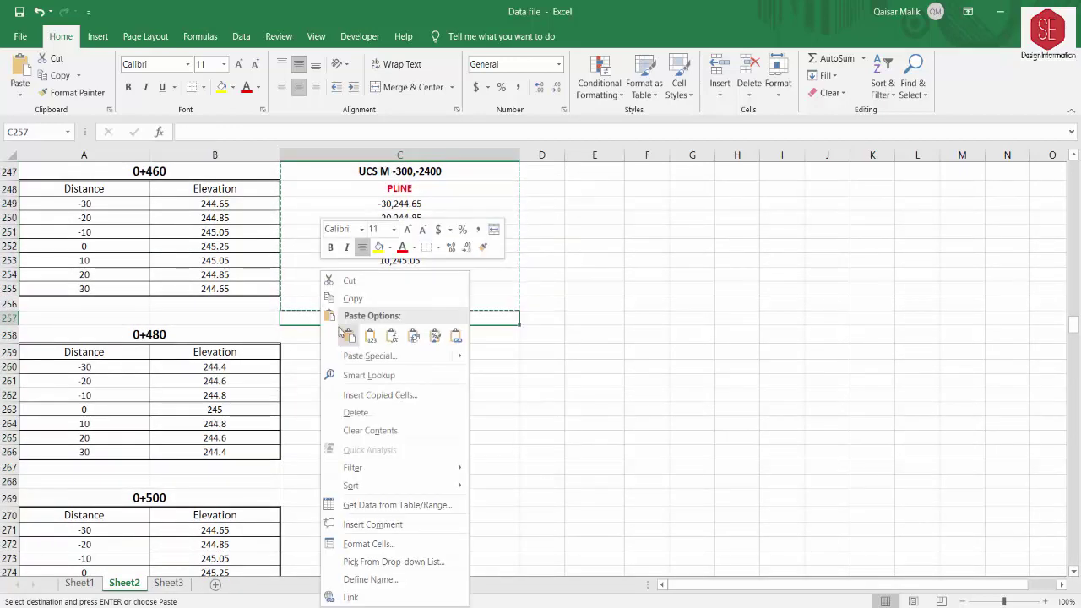
pyautogui.click(349, 335)
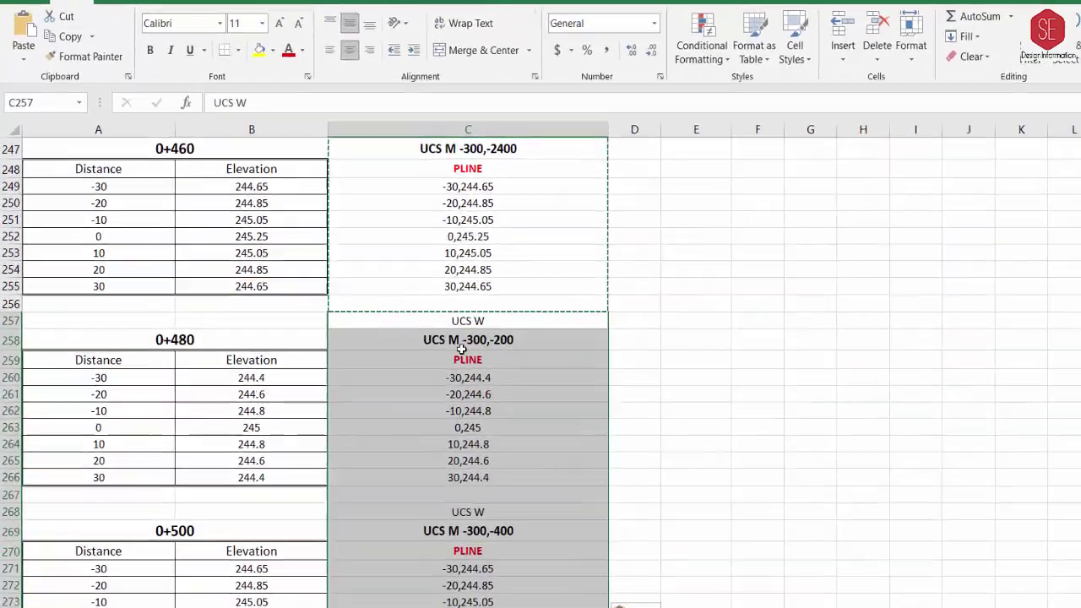
pyautogui.doubleClick(462, 348)
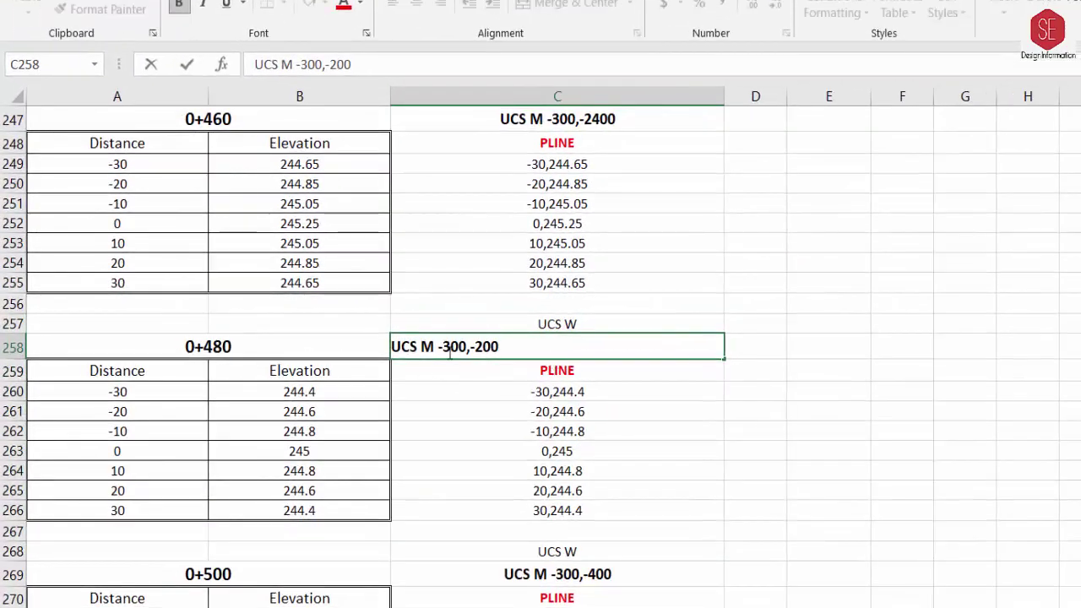
pyautogui.write('6')
pyautogui.press('Return')
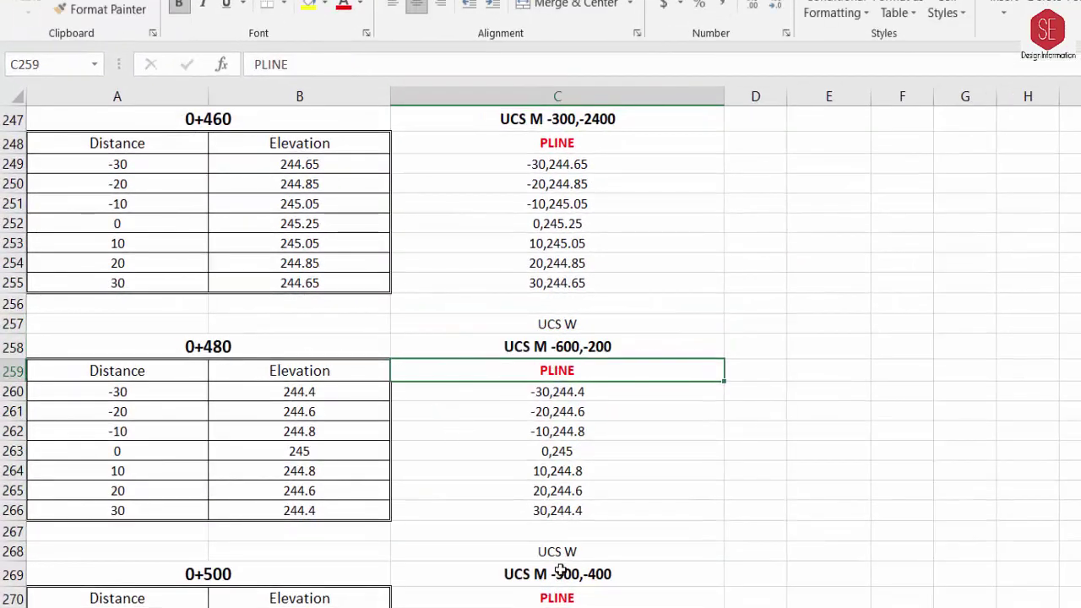
pyautogui.doubleClick(560, 572)
pyautogui.write('6')
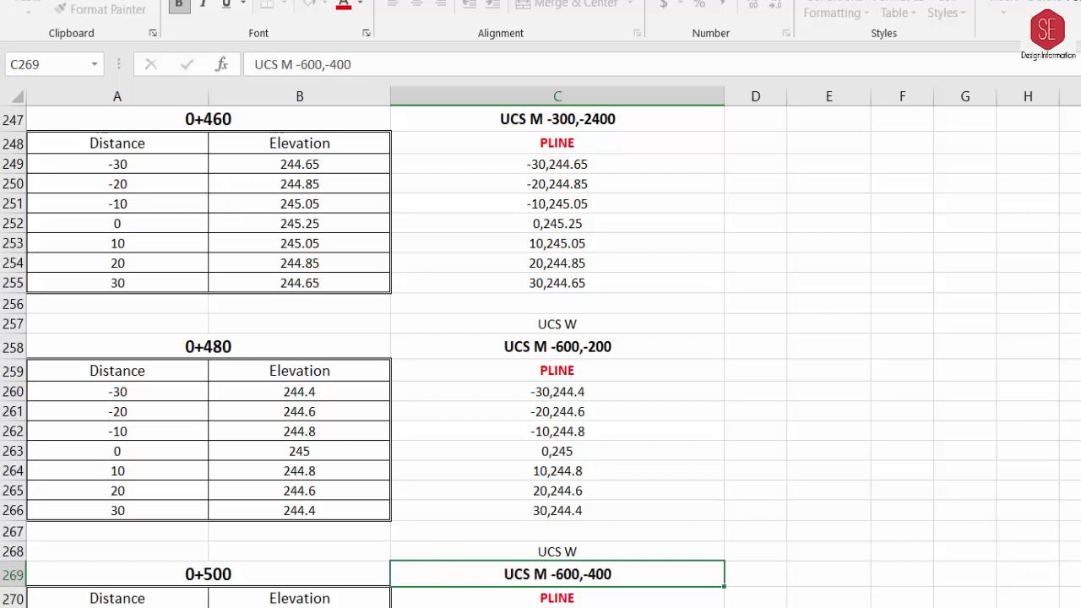
pyautogui.press('Return')
# Step: Set the 0+520, 0+680 and 0+700 origins to UCS M -600,-600, -600,-2200 and -600,-2400
pyautogui.scroll(-6, 509, 451)
pyautogui.click(562, 427)
pyautogui.doubleClick(561, 428)
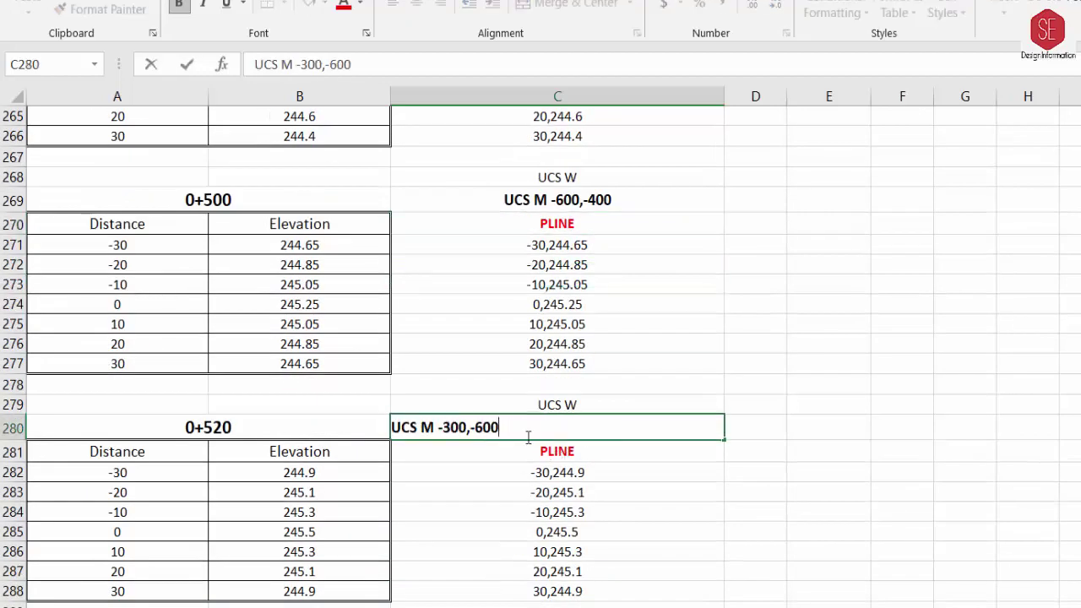
pyautogui.press('BackSpace')
pyautogui.write('6')
pyautogui.press('Return')
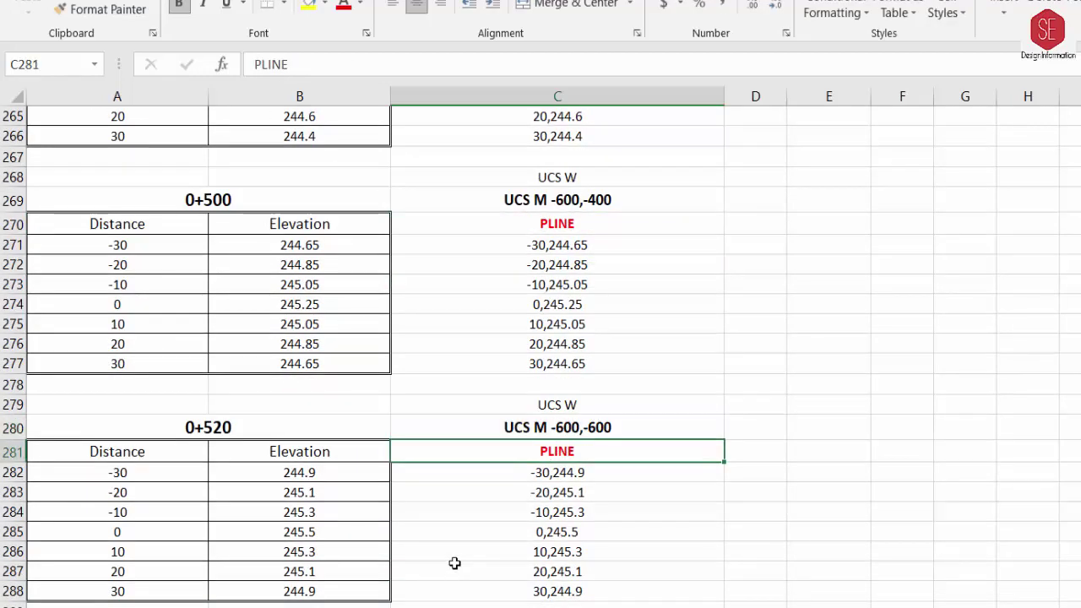
pyautogui.scroll(-20, 560, 321)
pyautogui.click(560, 321)
pyautogui.doubleClick(560, 321)
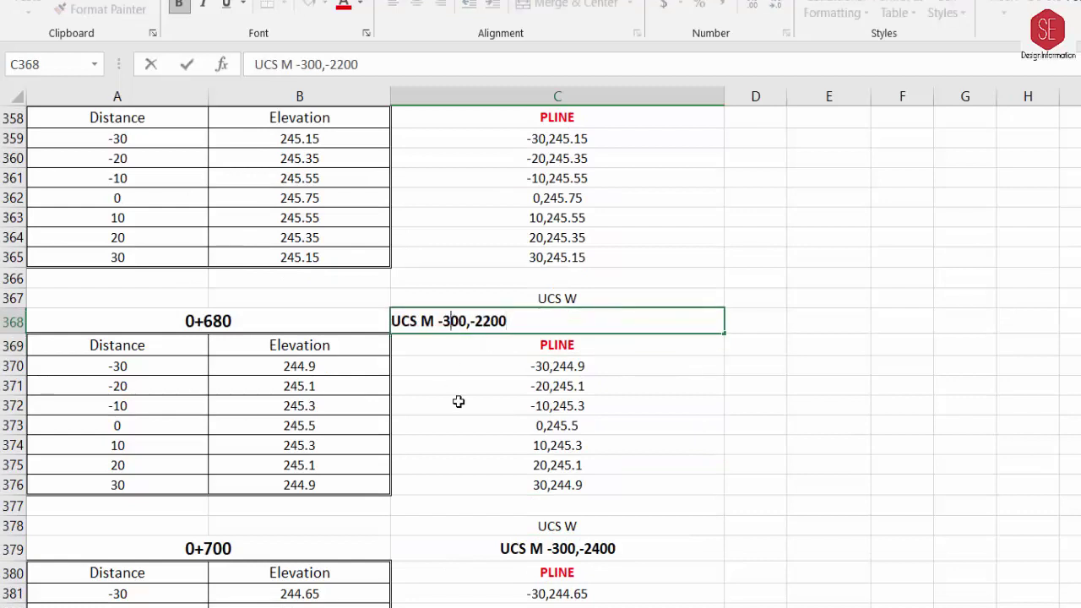
pyautogui.write('6')
pyautogui.press('Return')
pyautogui.doubleClick(449, 546)
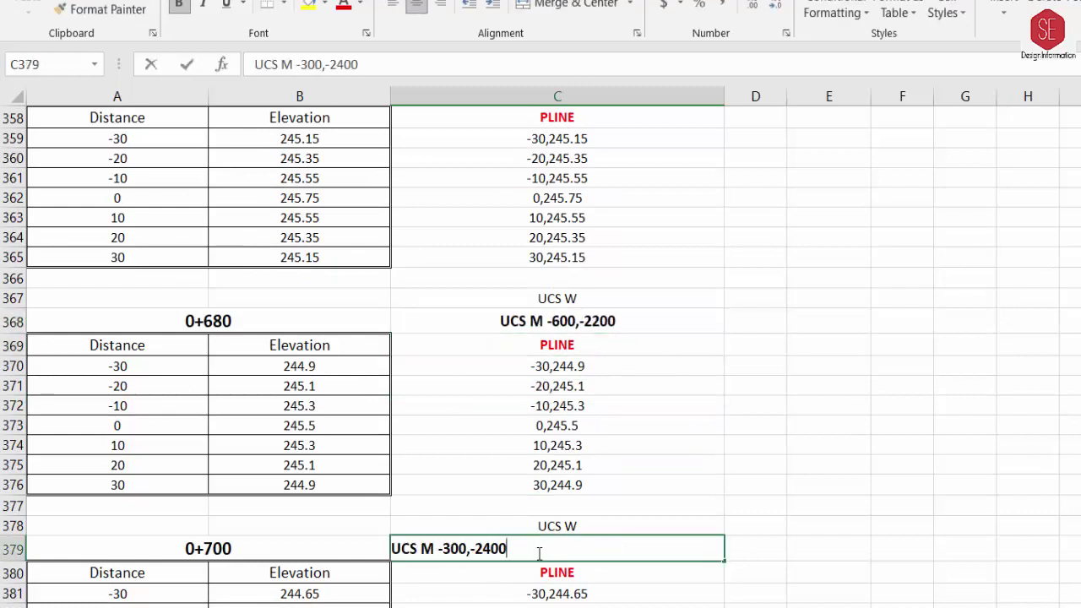
pyautogui.write('6')
pyautogui.press('Return')
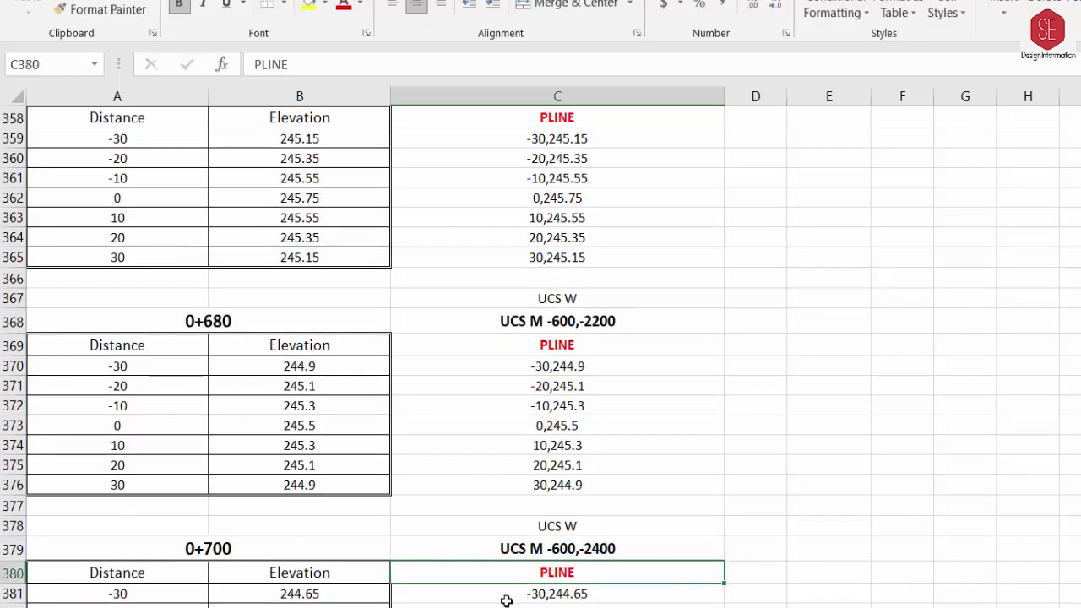
# Step: Select the new command block in column C starting at C257
pyautogui.scroll(9, 509, 427)
pyautogui.scroll(15, 571, 369)
pyautogui.scroll(5, 573, 369)
pyautogui.scroll(6, 571, 368)
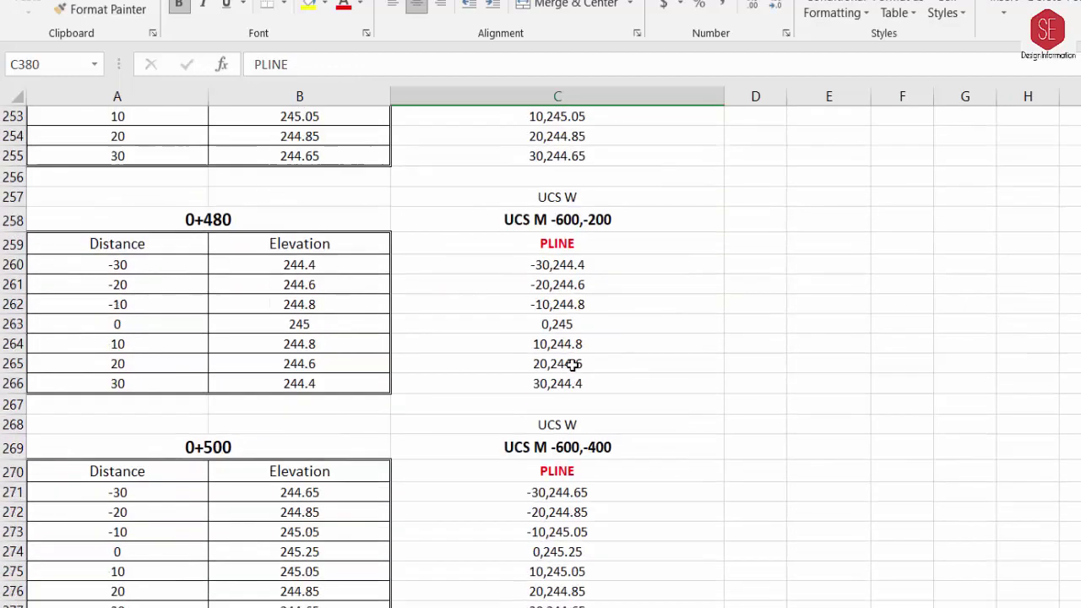
pyautogui.scroll(2, 549, 202)
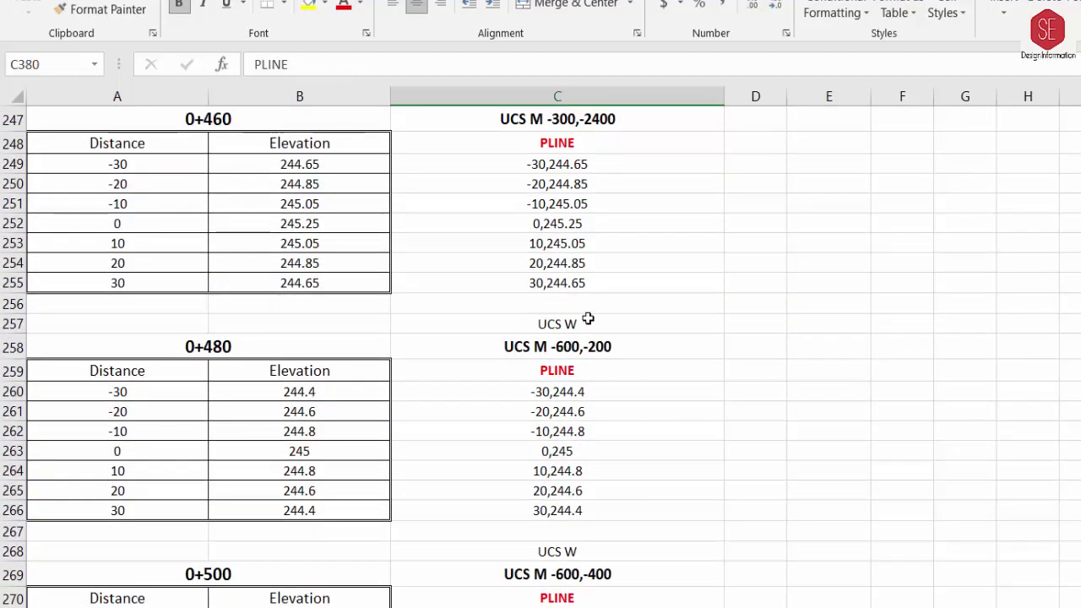
pyautogui.click(588, 320)
pyautogui.moveTo(579, 322); pyautogui.dragTo(558, 605)
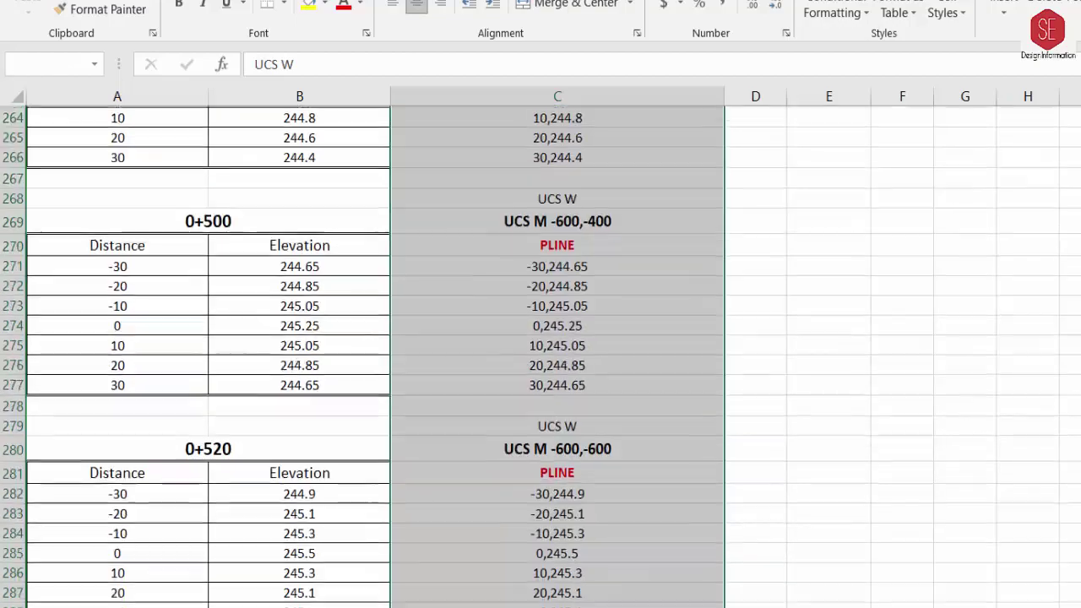
# Step: Copy the selected section command block from Excel and paste it into AutoCAD
pyautogui.rightClick(554, 592)
pyautogui.click(622, 138)
pyautogui.hotkey('alt', 'Tab')
pyautogui.hotkey('ctrl', 'v')
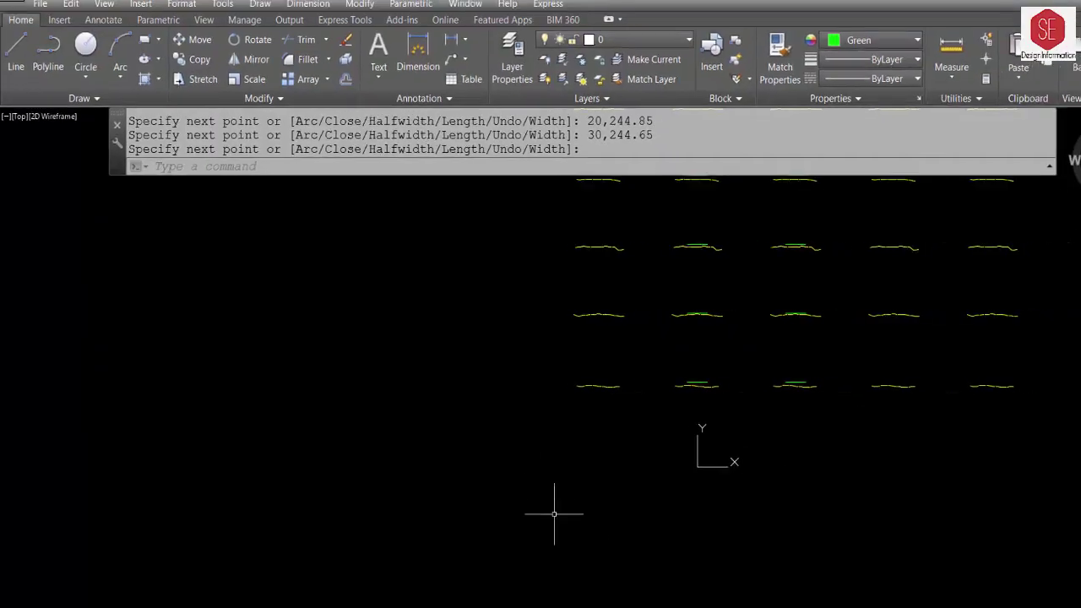
pyautogui.scroll(-5, 611, 366)
pyautogui.scroll(-1, 532, 411)
pyautogui.scroll(-2, 499, 456)
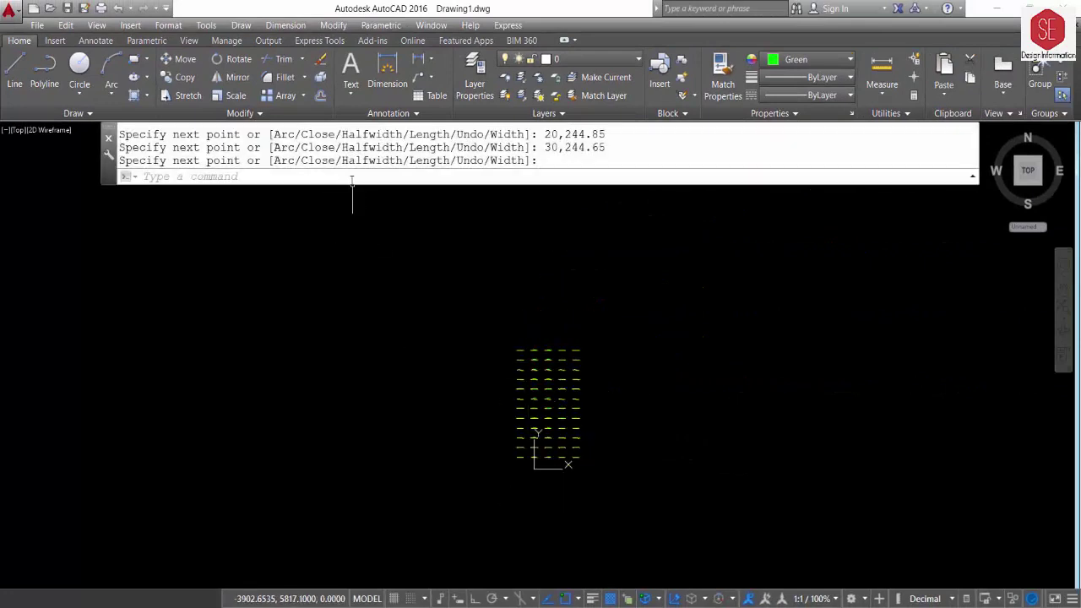
pyautogui.rightClick(352, 181)
# Step: Reset the UCS to World and run the pasted commands for stations 0+480 to 0+700
pyautogui.write('UCS')
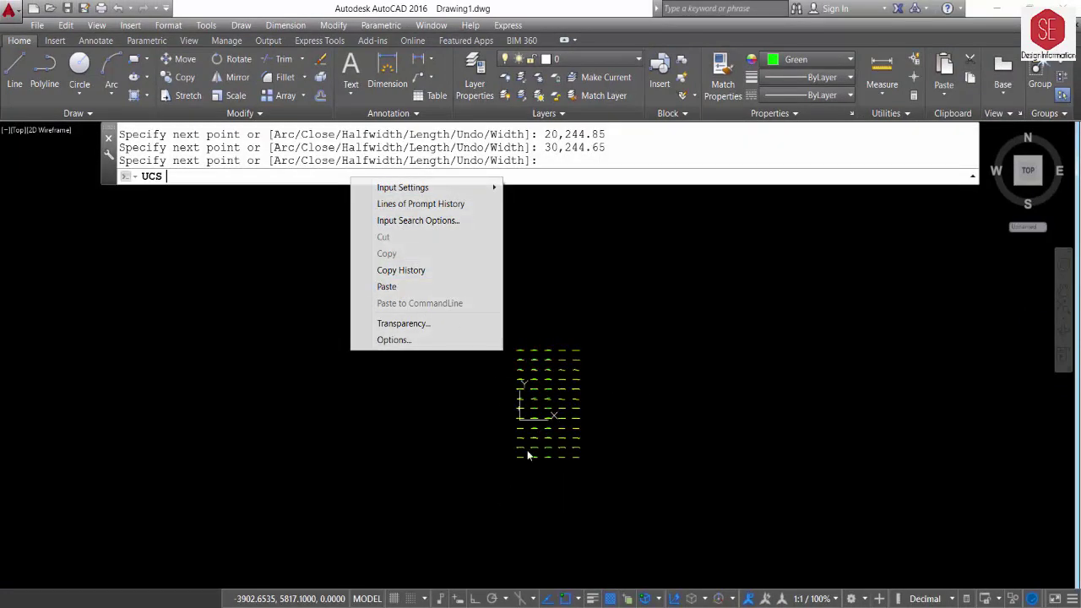
pyautogui.press('Return')
pyautogui.write('W')
pyautogui.press('Return')
pyautogui.hotkey('ctrl', 'v')
pyautogui.scroll(2, 528, 497)
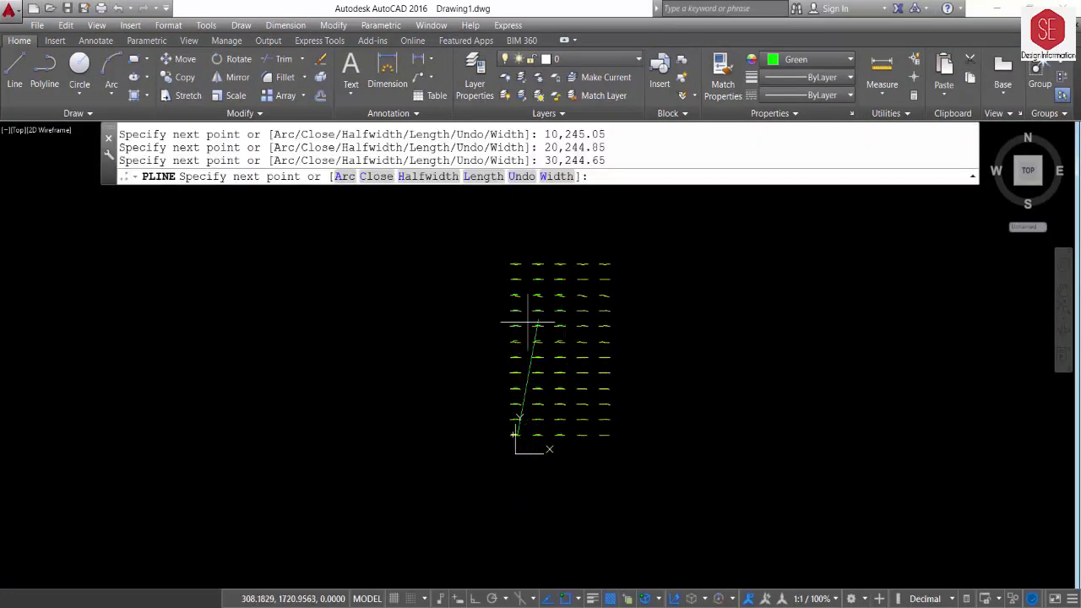
# Step: Cancel the leftover polyline and return to the Excel data file
pyautogui.press('Escape')
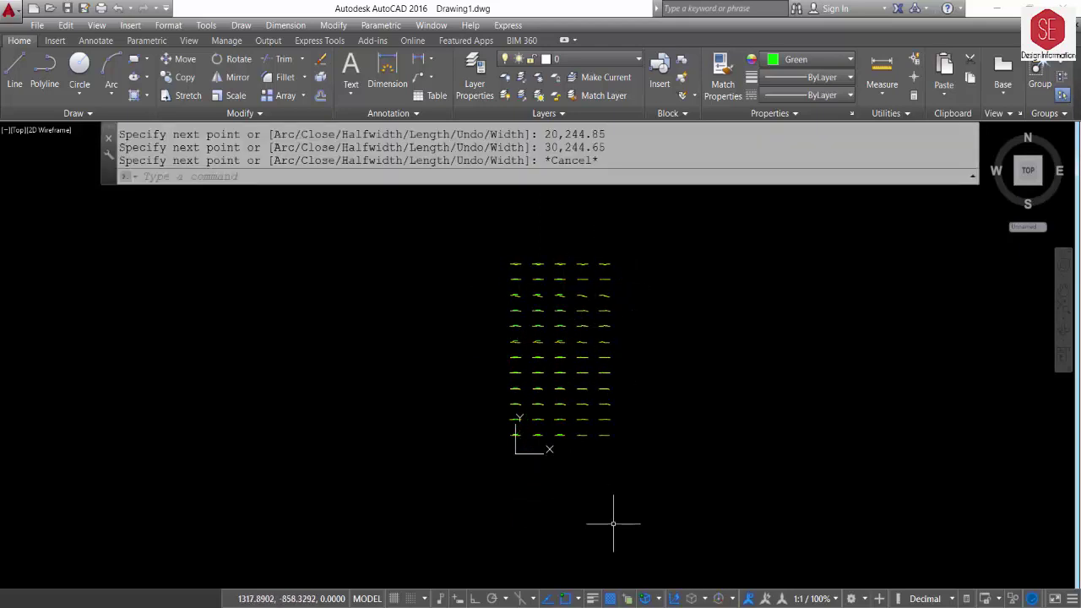
pyautogui.hotkey('alt', 'Tab')
pyautogui.scroll(5, 540, 330)
# Step: Select the column C commands in C125:C387 and copy them
pyautogui.scroll(5, 495, 325)
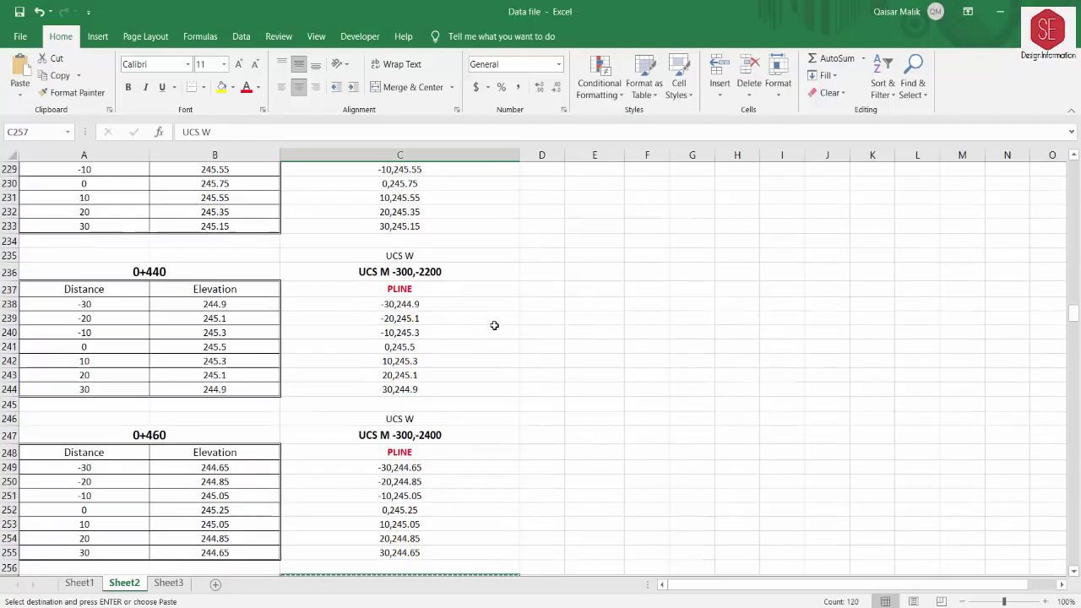
pyautogui.scroll(1, 495, 326)
pyautogui.scroll(6, 495, 326)
pyautogui.scroll(6, 495, 325)
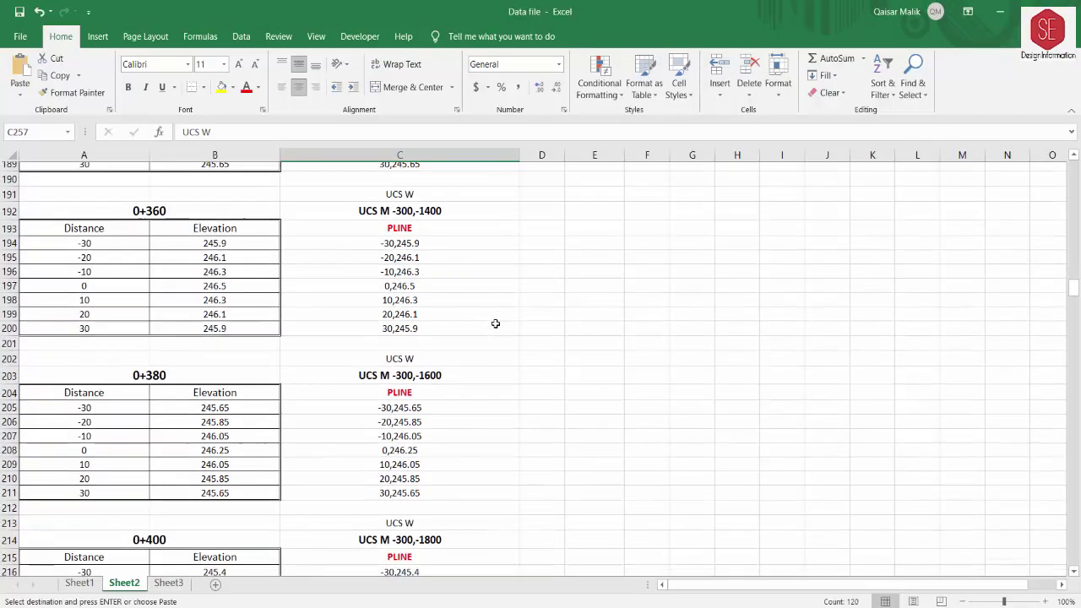
pyautogui.scroll(7, 496, 323)
pyautogui.scroll(5, 496, 324)
pyautogui.scroll(6, 496, 323)
pyautogui.scroll(4, 496, 324)
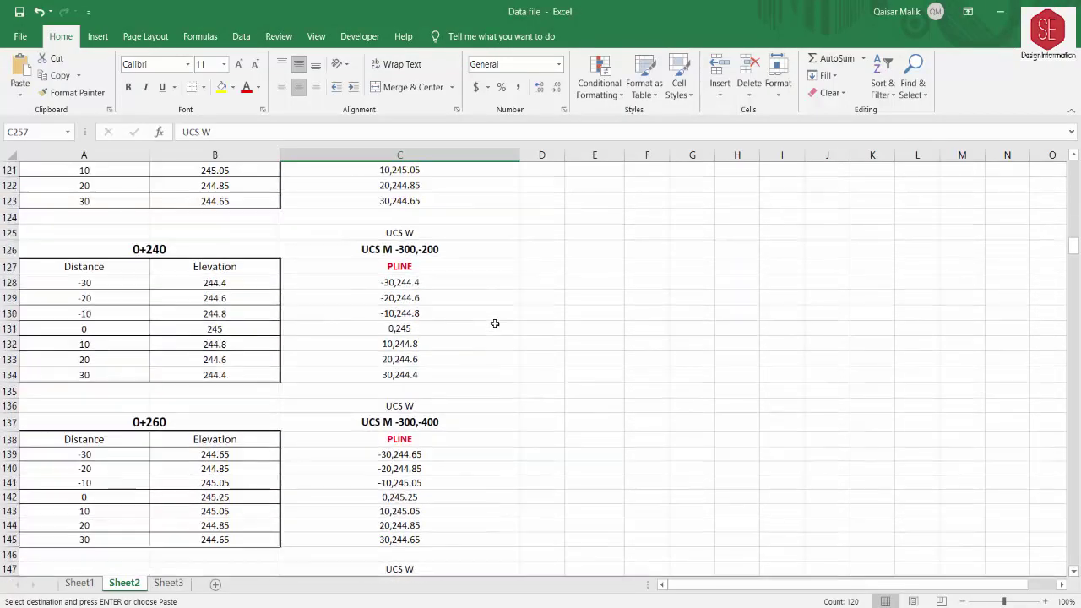
pyautogui.scroll(1, 449, 306)
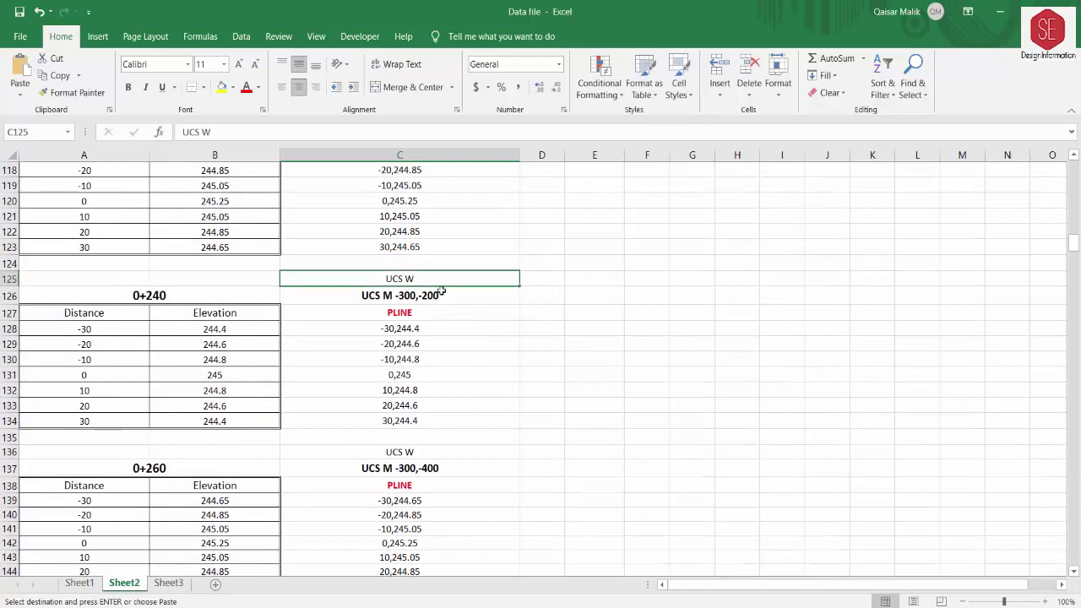
pyautogui.scroll(2, 441, 291)
pyautogui.moveTo(414, 369)
pyautogui.mouseDown()
pyautogui.moveTo(417, 546)
pyautogui.moveTo(442, 333)
pyautogui.mouseUp()
pyautogui.rightClick(444, 333)
pyautogui.click(473, 280)
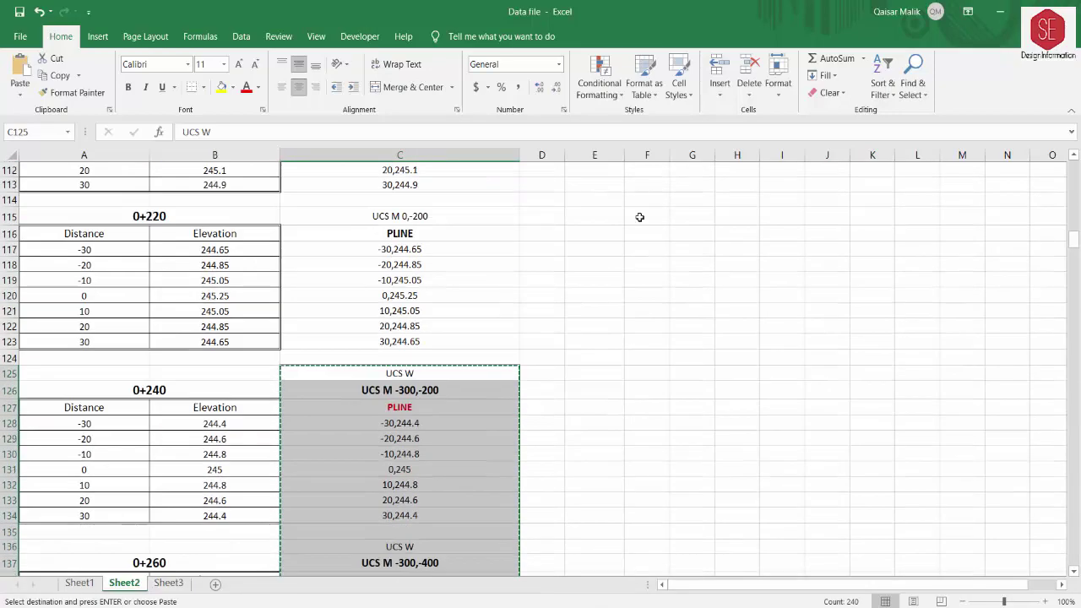
# Step: Select cell C389, below the existing data, as the paste destination
pyautogui.scroll(-13, 593, 316)
pyautogui.scroll(-7, 599, 304)
pyautogui.scroll(-18, 605, 300)
pyautogui.scroll(-8, 605, 300)
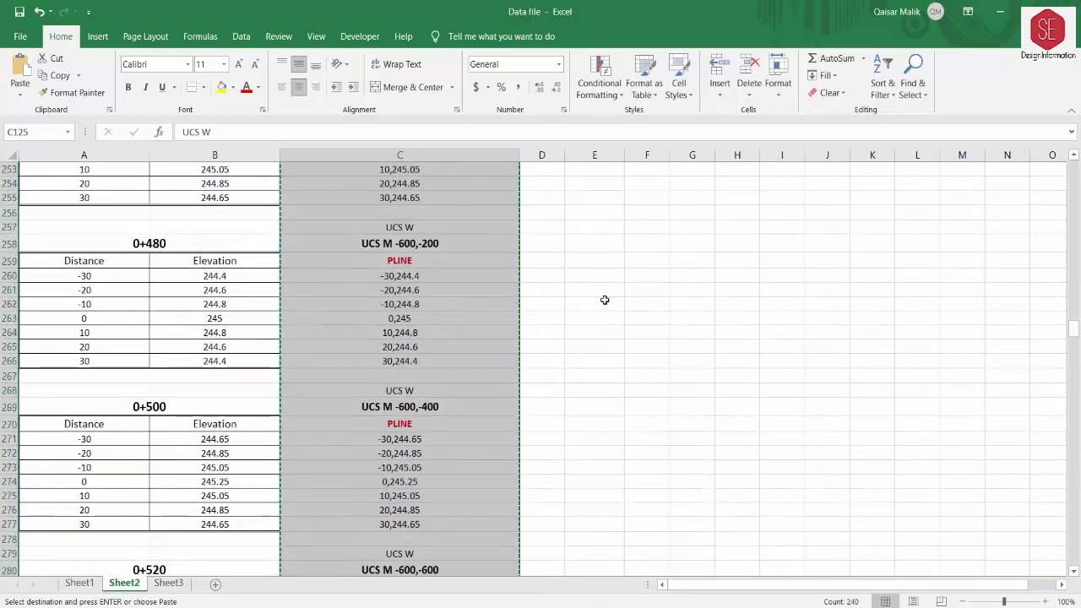
pyautogui.scroll(-16, 605, 300)
pyautogui.scroll(-7, 605, 300)
pyautogui.scroll(-15, 605, 300)
pyautogui.scroll(-7, 605, 300)
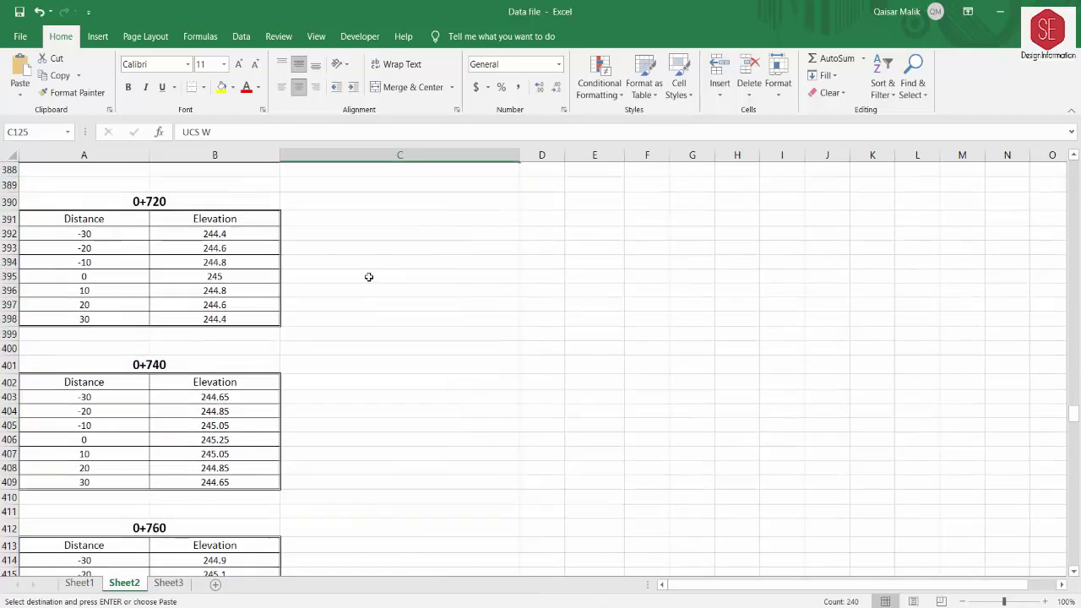
pyautogui.scroll(1, 350, 256)
pyautogui.click(324, 224)
# Step: Paste the copied block at C389 and change C390's offset to UCS M 300,-200
pyautogui.rightClick(354, 224)
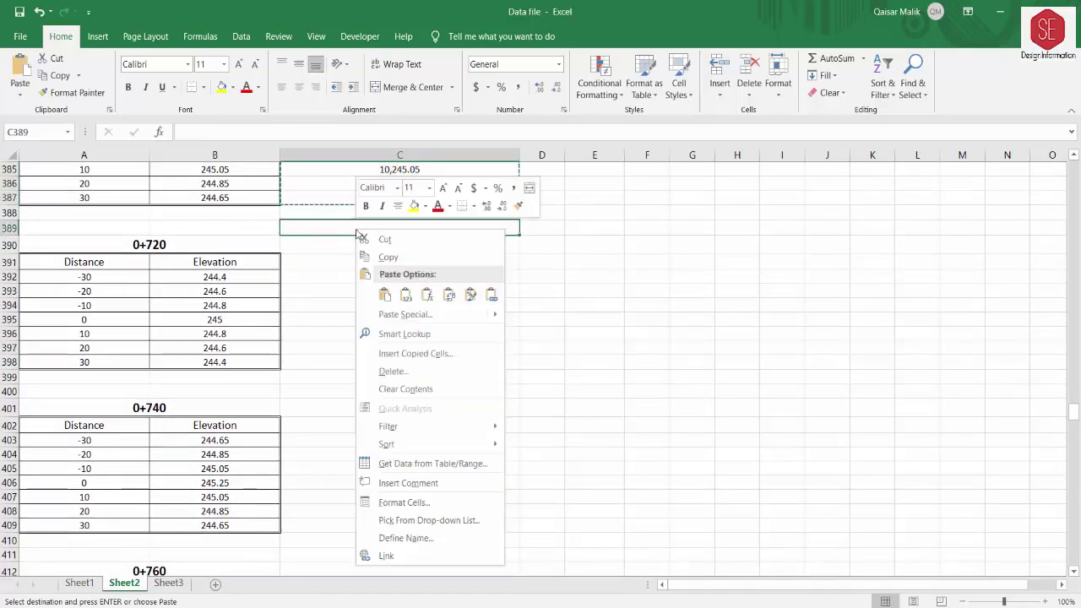
pyautogui.click(383, 293)
pyautogui.click(414, 245)
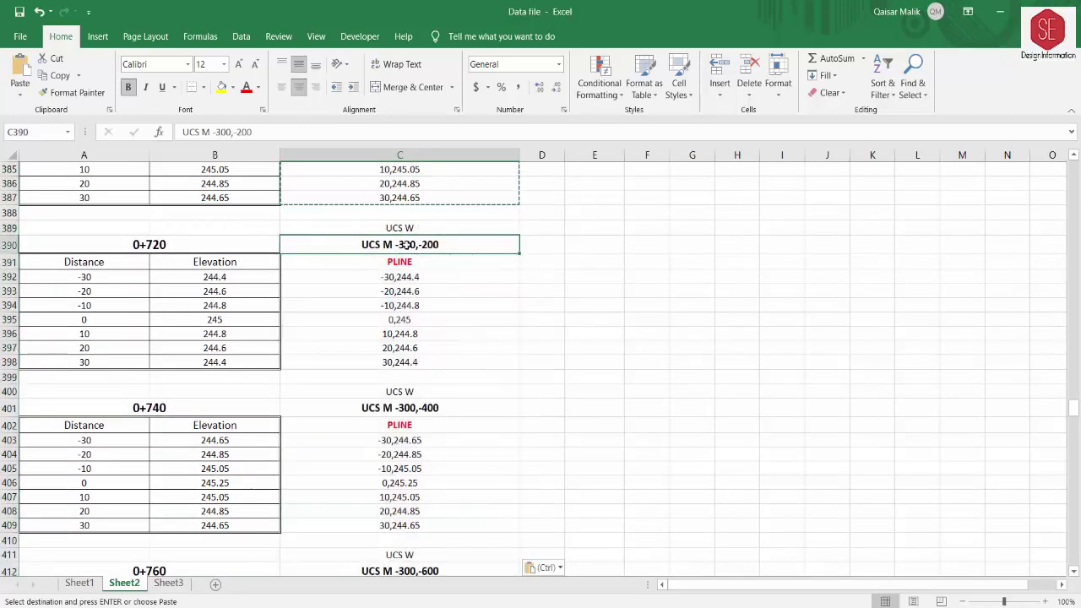
pyautogui.press('F2')
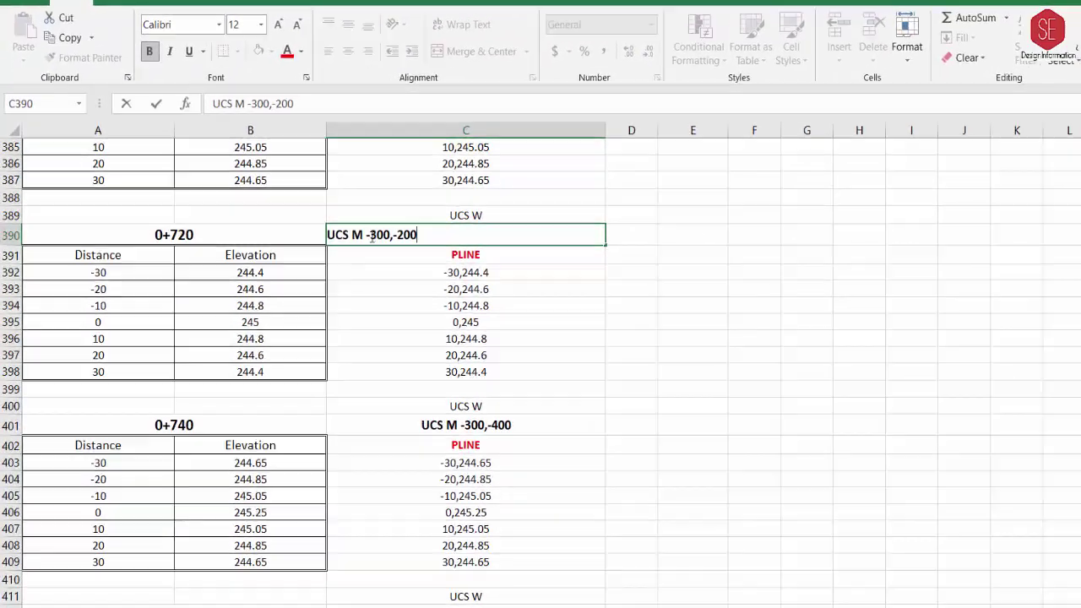
pyautogui.click(371, 235)
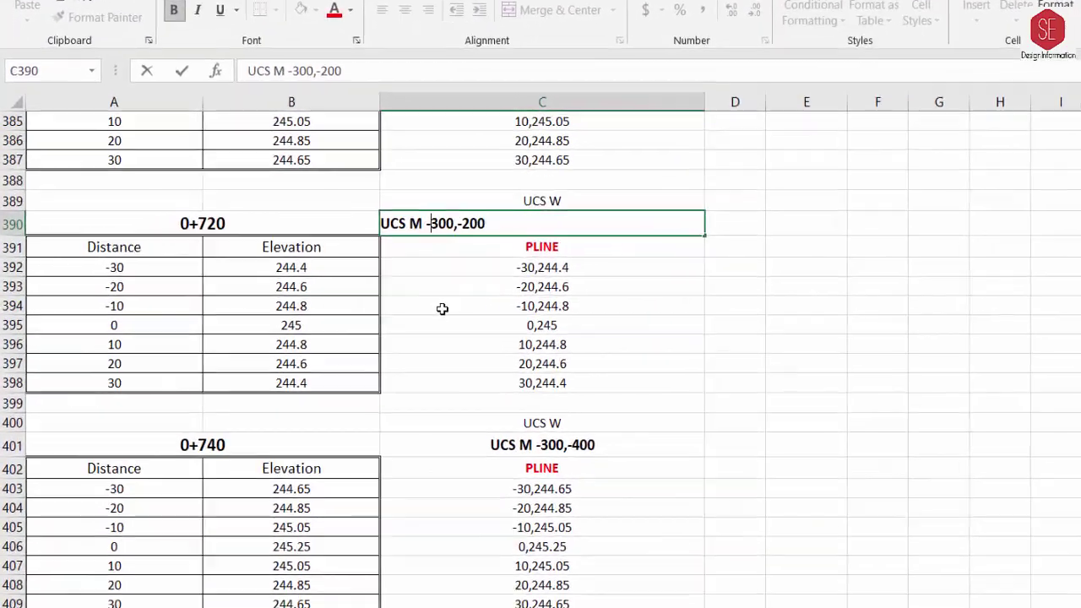
pyautogui.press('BackSpace')
pyautogui.press('Return')
# Step: Remove the minus before 300 in C401, C412 and C423 (offsets 300,-400 to 300,-800)
pyautogui.doubleClick(437, 449)
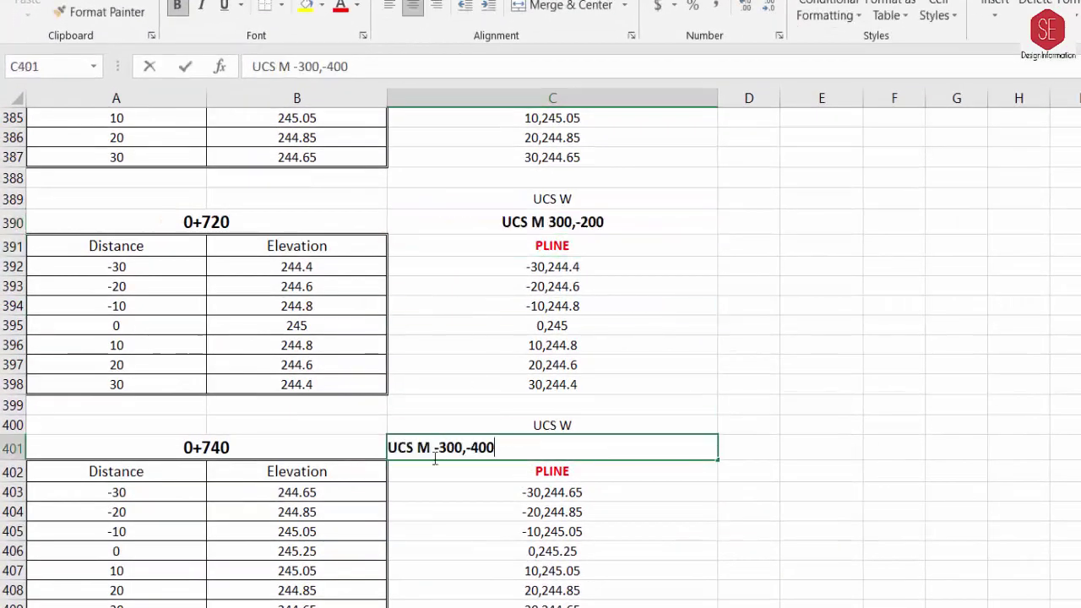
pyautogui.press('BackSpace')
pyautogui.press('Return')
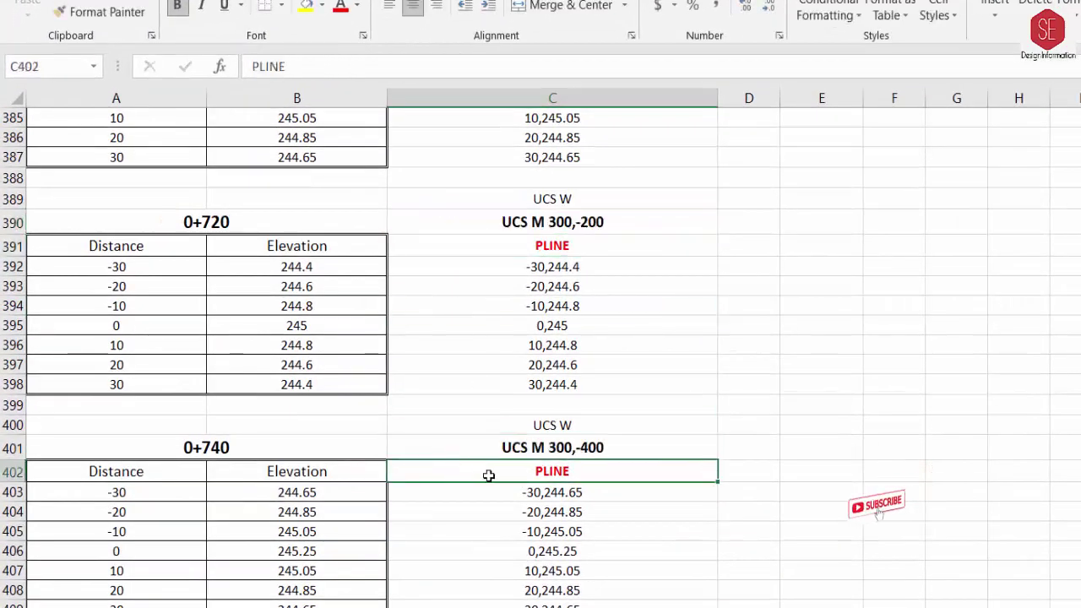
pyautogui.scroll(-4, 488, 476)
pyautogui.doubleClick(439, 427)
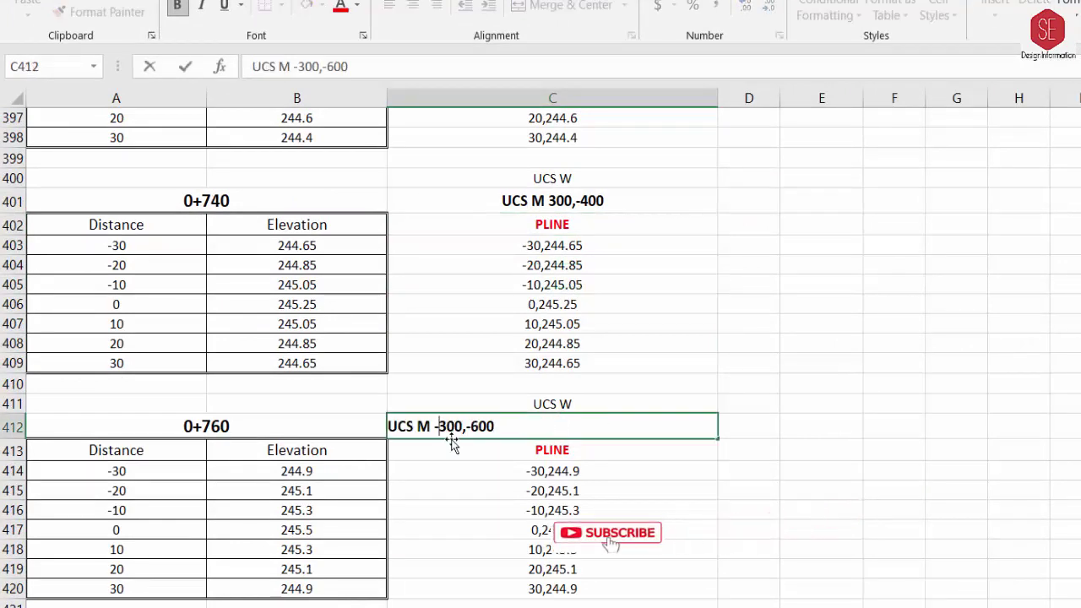
pyautogui.press('Return')
pyautogui.scroll(-3, 873, 417)
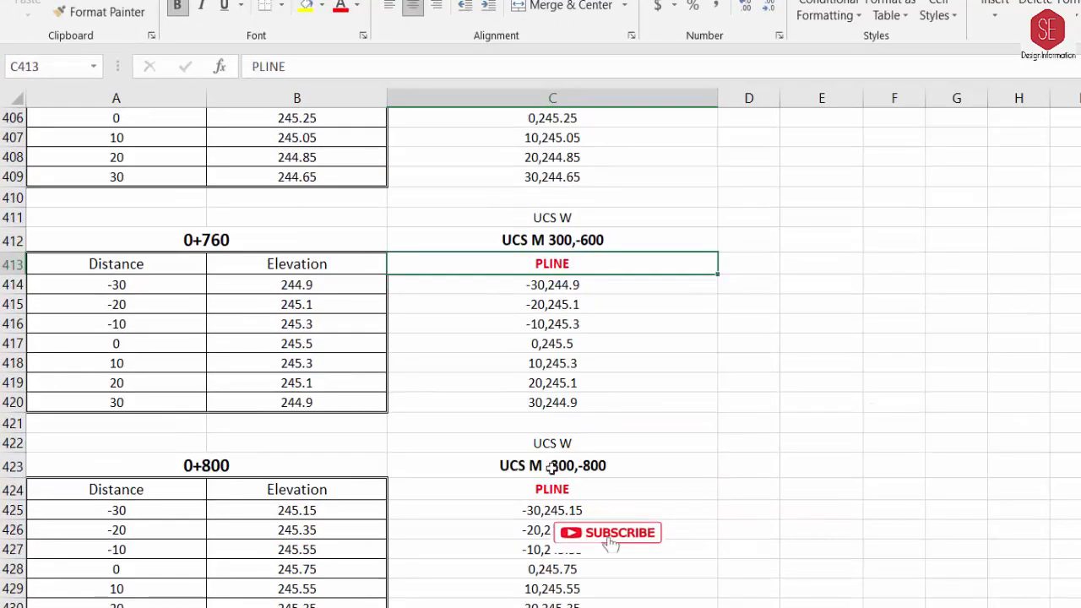
pyautogui.click(553, 466)
pyautogui.press('F2')
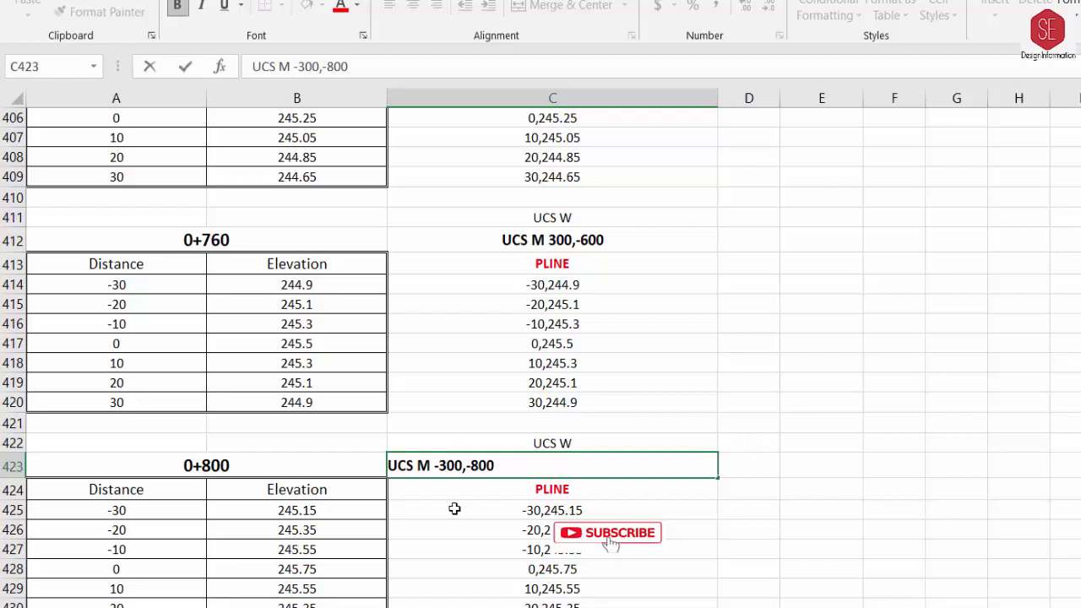
pyautogui.press('BackSpace')
pyautogui.press('Return')
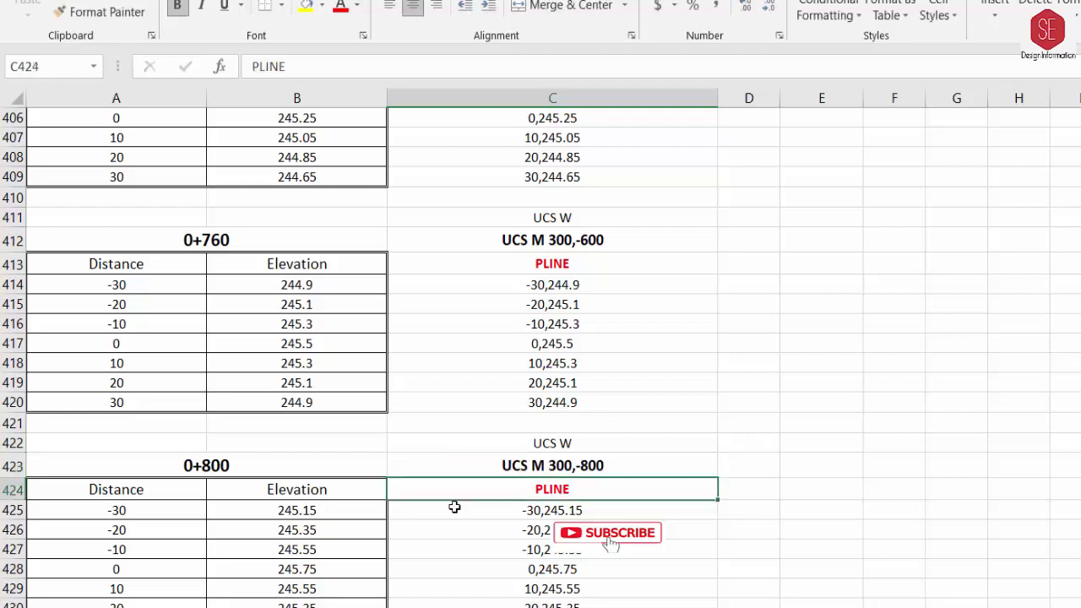
# Step: Correct C511 to UCS M 300,-2400 and C522 to UCS M 600,-200
pyautogui.click(544, 443)
pyautogui.doubleClick(503, 429)
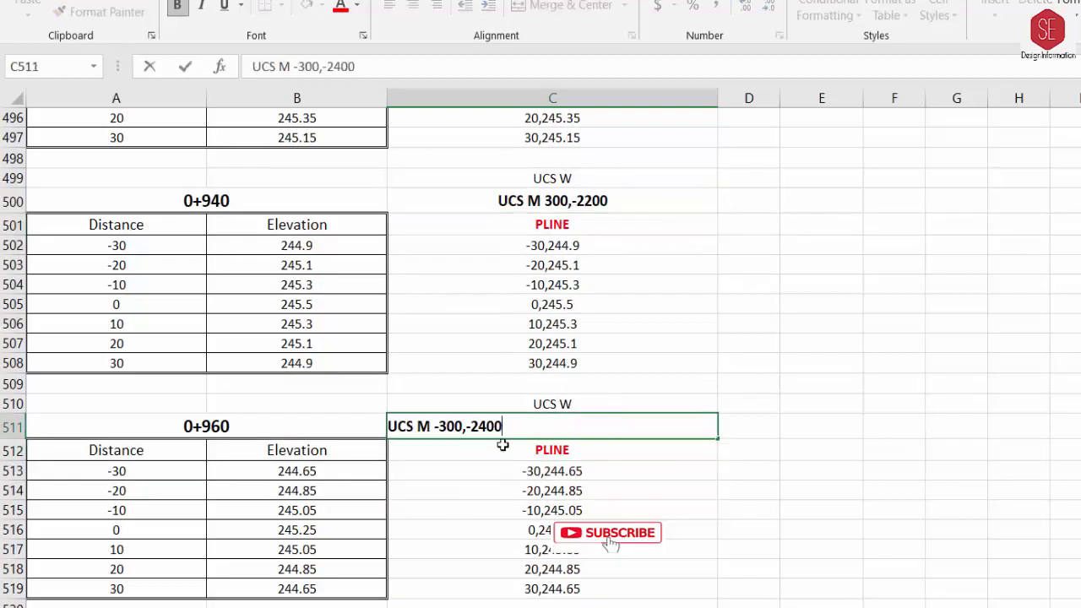
pyautogui.press('BackSpace')
pyautogui.press('Return')
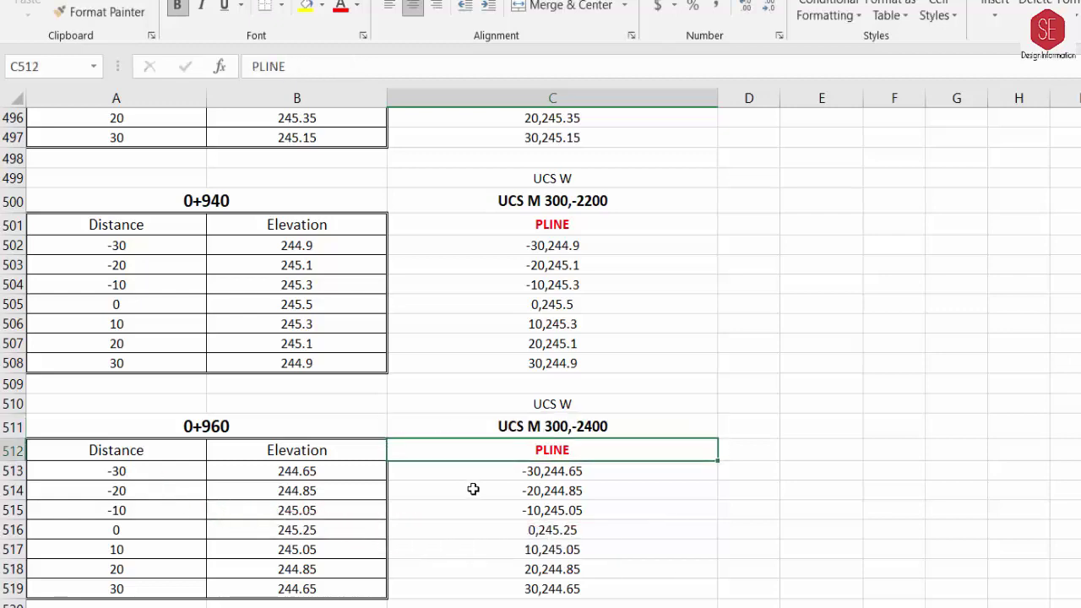
pyautogui.scroll(-4, 623, 471)
pyautogui.click(560, 406)
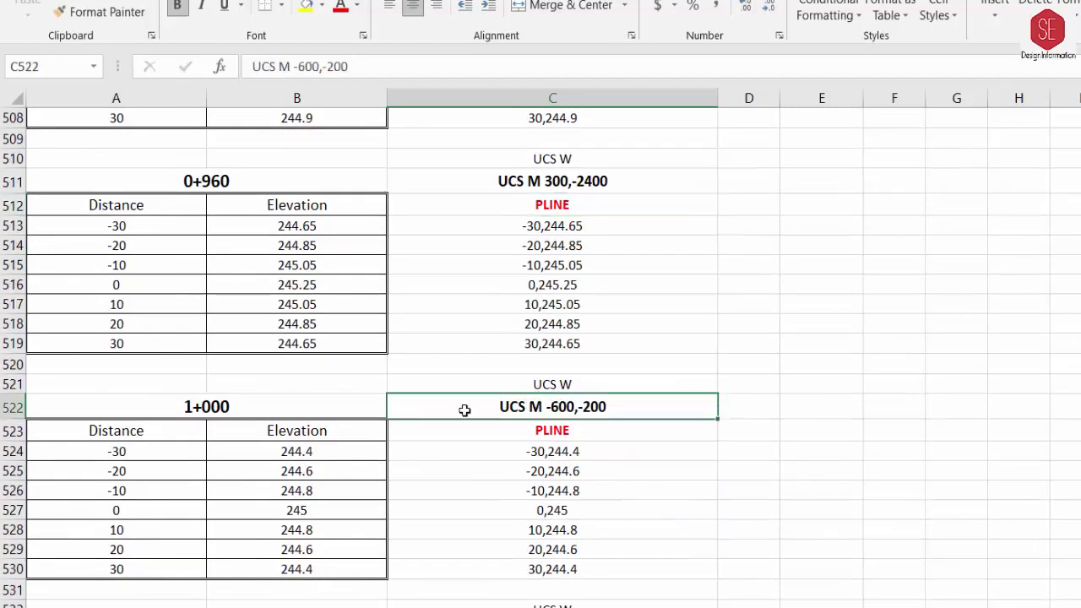
pyautogui.doubleClick(553, 408)
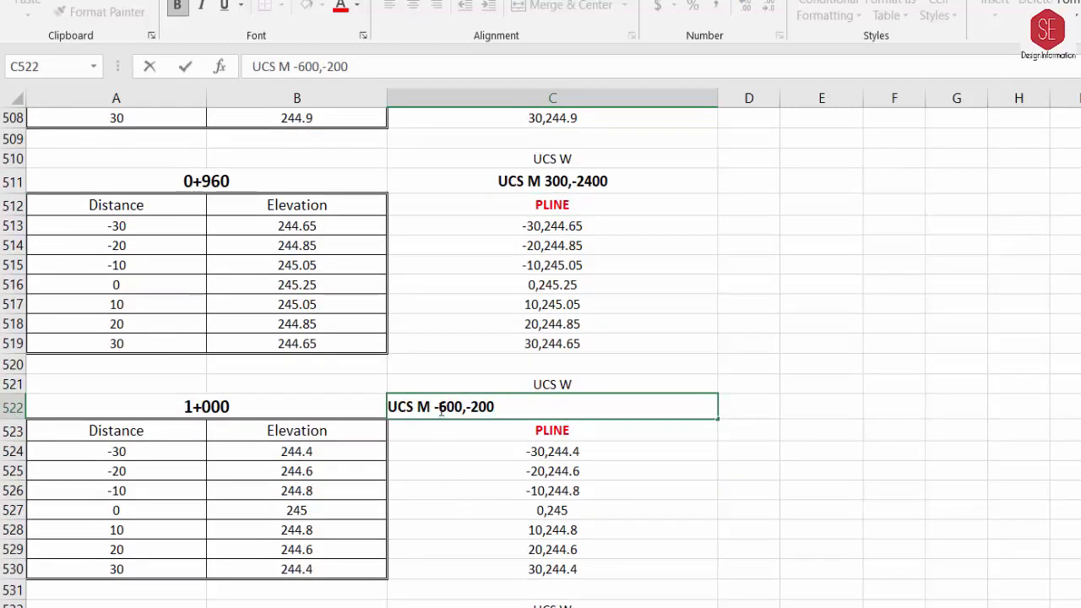
pyautogui.press('BackSpace')
pyautogui.press('Return')
# Step: Change C544 and C555 to UCS M 600,-600 and 600,-800
pyautogui.press('Down')
pyautogui.press('Down')
pyautogui.press('Down')
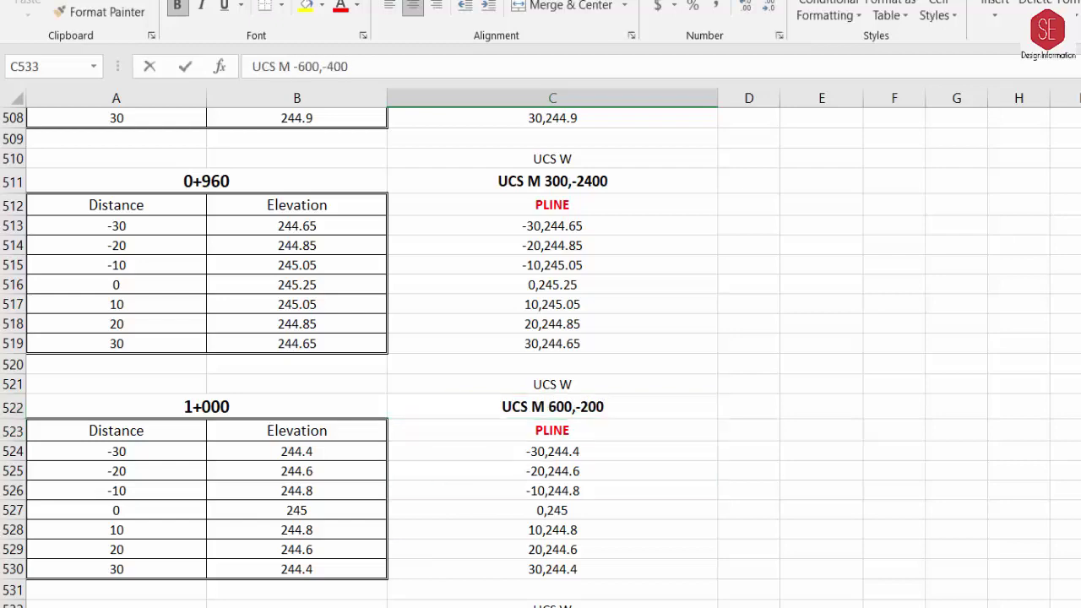
pyautogui.press('Down')
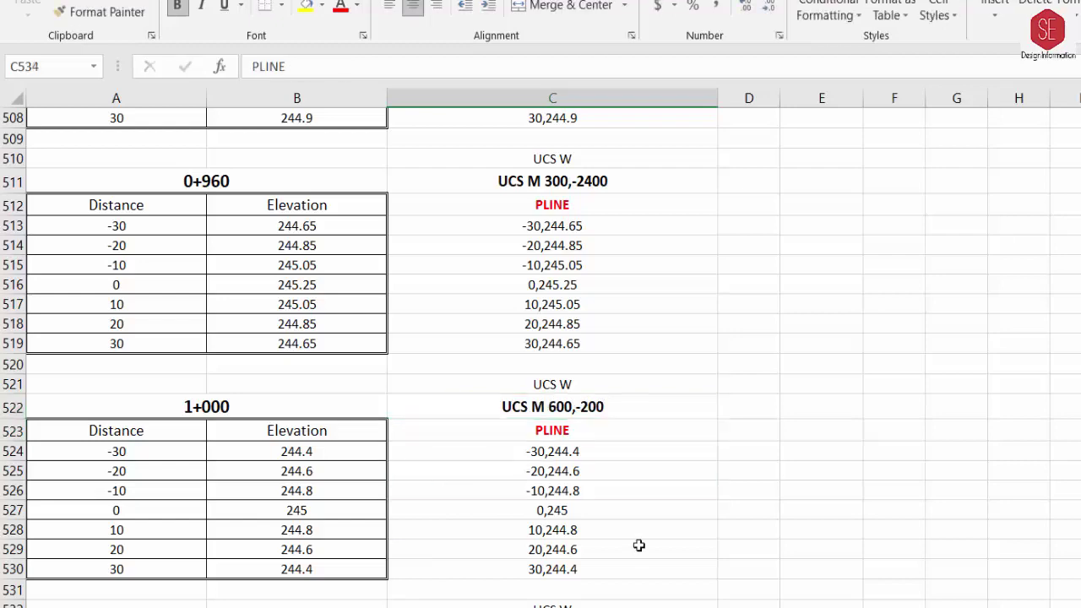
pyautogui.scroll(-5, 506, 549)
pyautogui.click(440, 546)
pyautogui.doubleClick(441, 547)
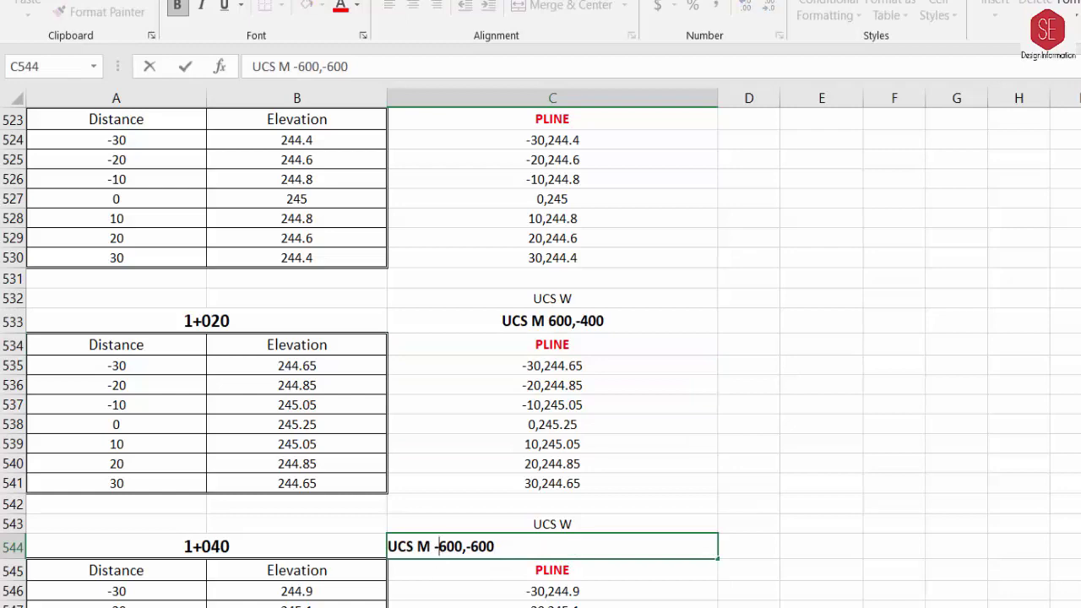
pyautogui.press('BackSpace')
pyautogui.press('Return')
pyautogui.scroll(-6, 549, 524)
pyautogui.click(548, 407)
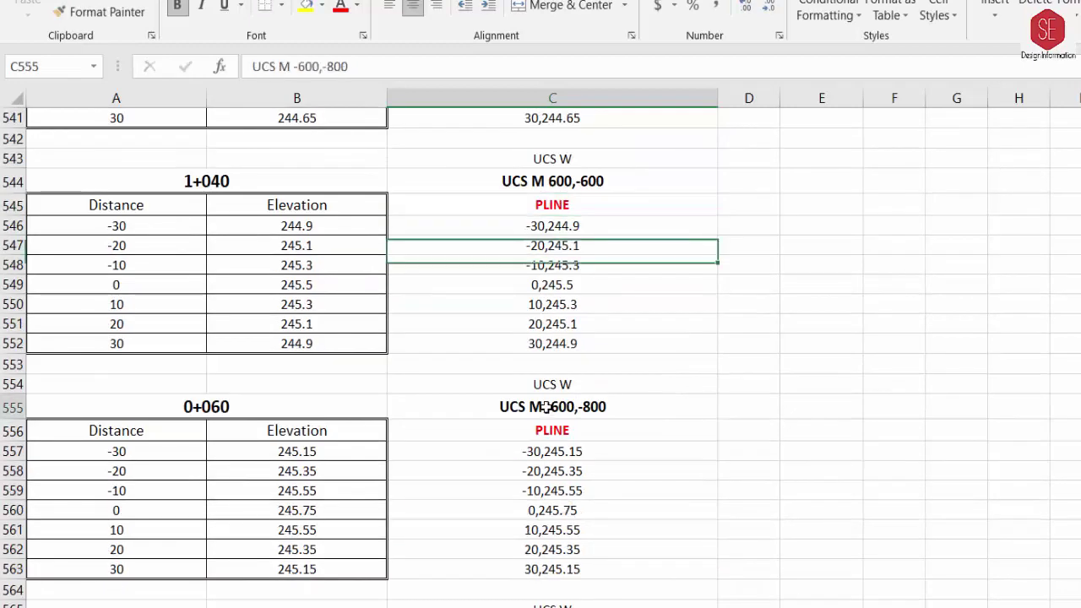
pyautogui.doubleClick(547, 408)
pyautogui.press('BackSpace')
pyautogui.press('Return')
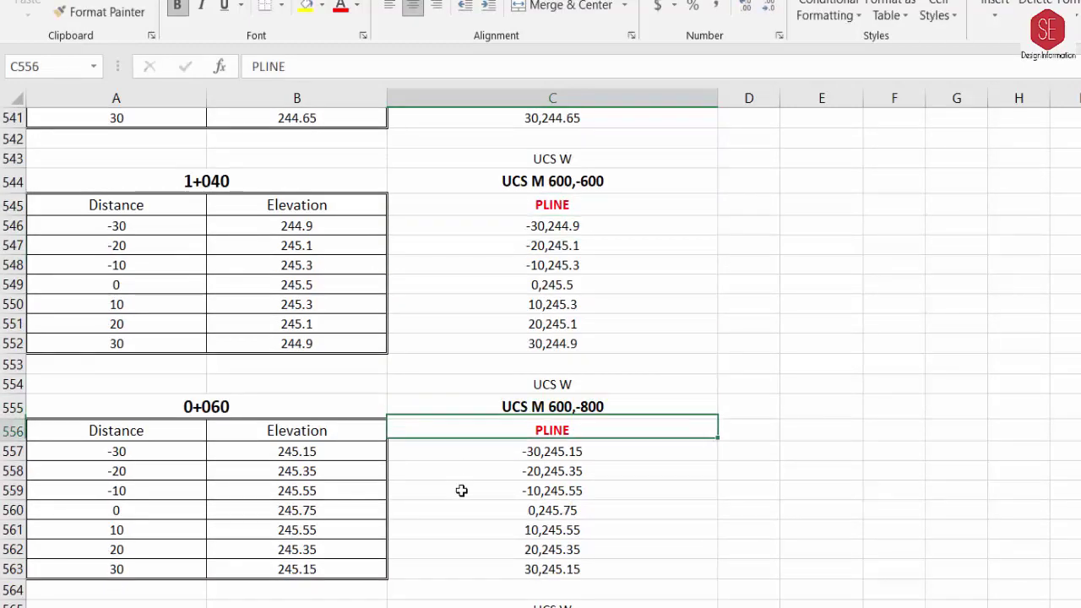
# Step: Change C566 and C632 to UCS M 600,-1000 and 600,-2200, then deselect
pyautogui.scroll(-3, 462, 478)
pyautogui.doubleClick(546, 446)
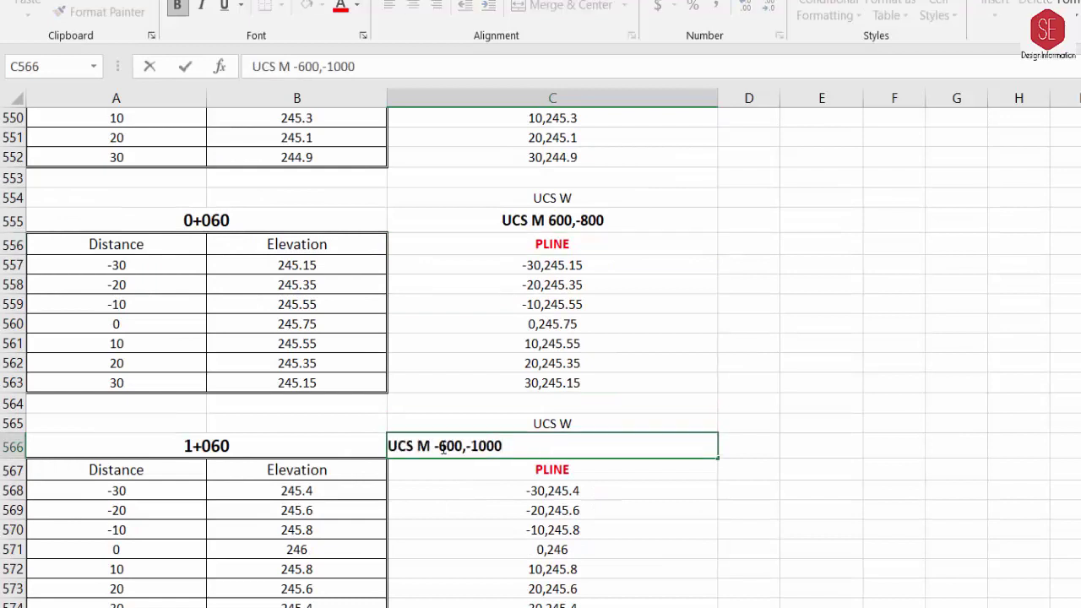
pyautogui.press('BackSpace')
pyautogui.press('Return')
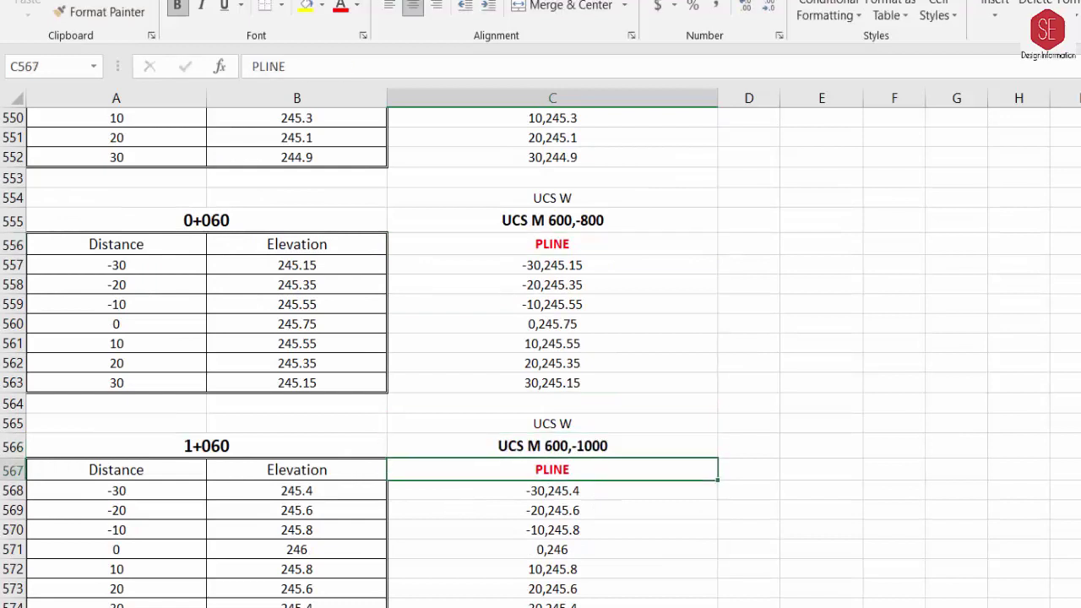
pyautogui.scroll(-20, 535, 448)
pyautogui.doubleClick(512, 456)
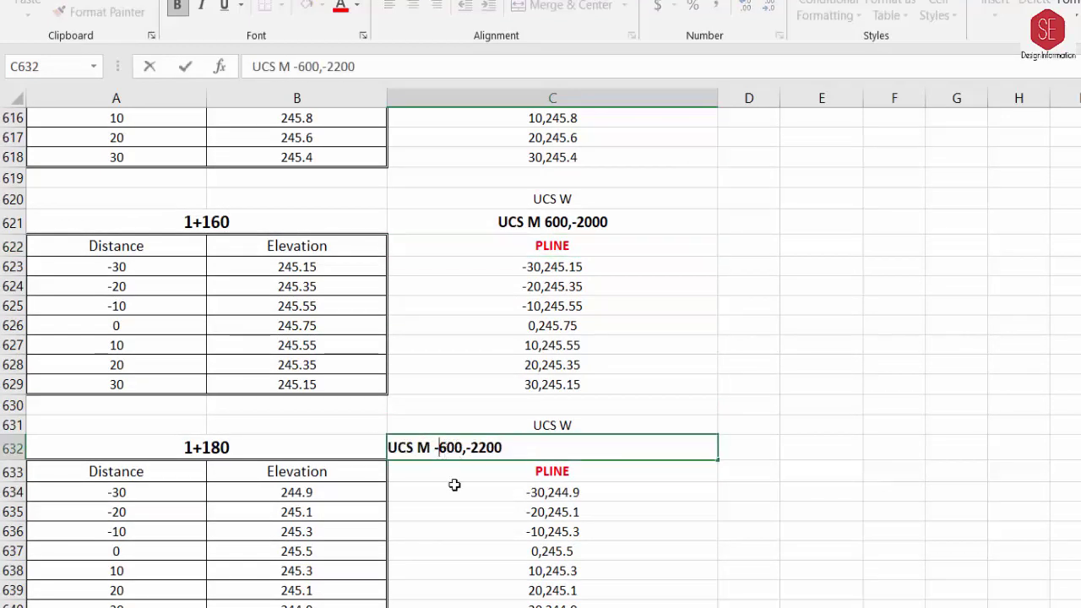
pyautogui.press('BackSpace')
pyautogui.press('Return')
pyautogui.scroll(-4, 524, 456)
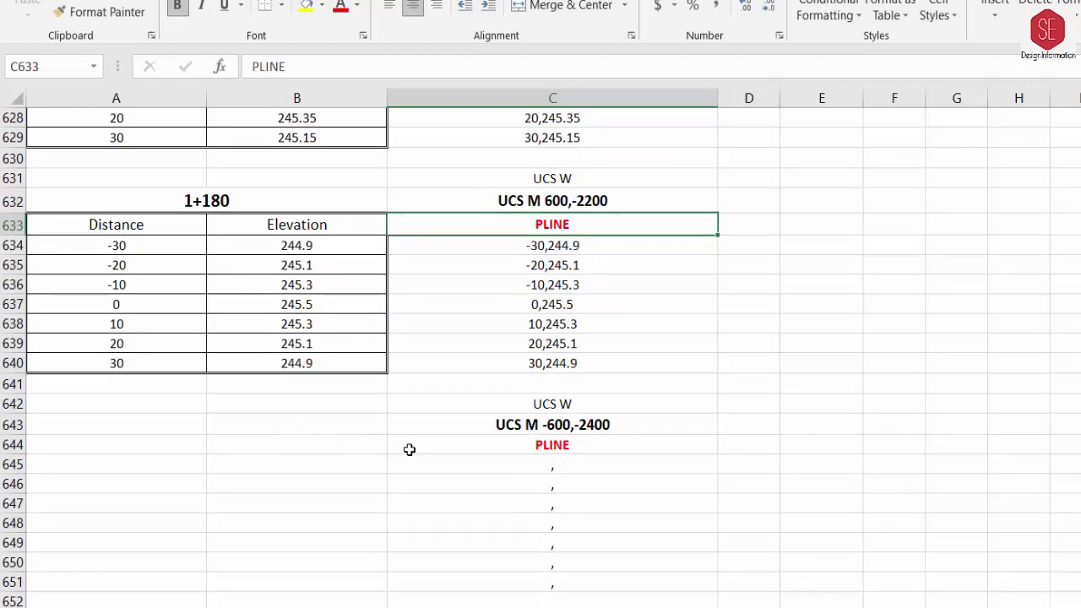
pyautogui.scroll(4, 564, 326)
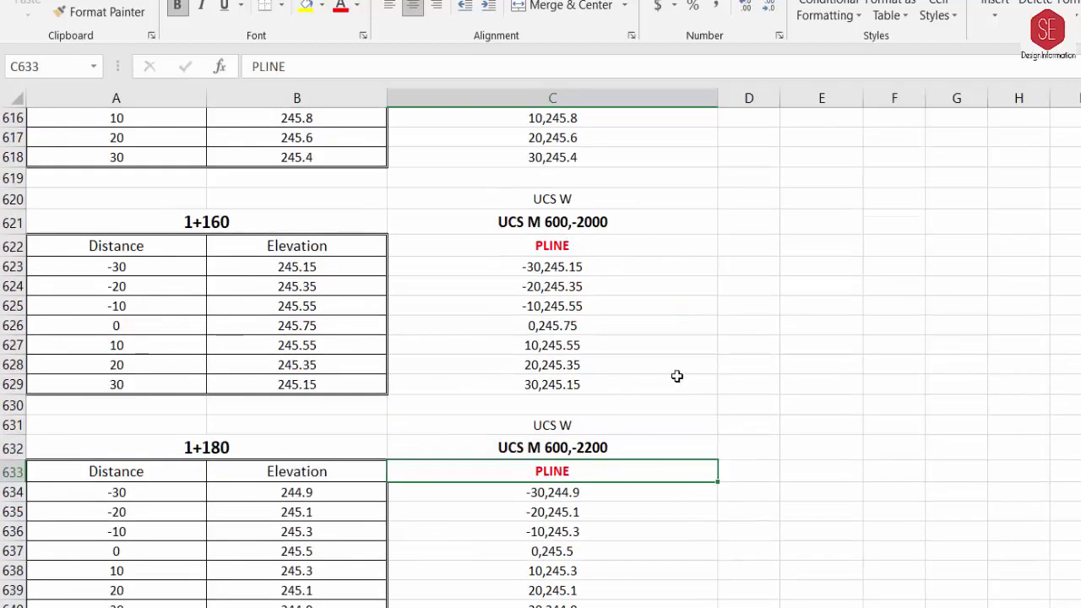
pyautogui.scroll(-4, 677, 375)
pyautogui.click(892, 359)
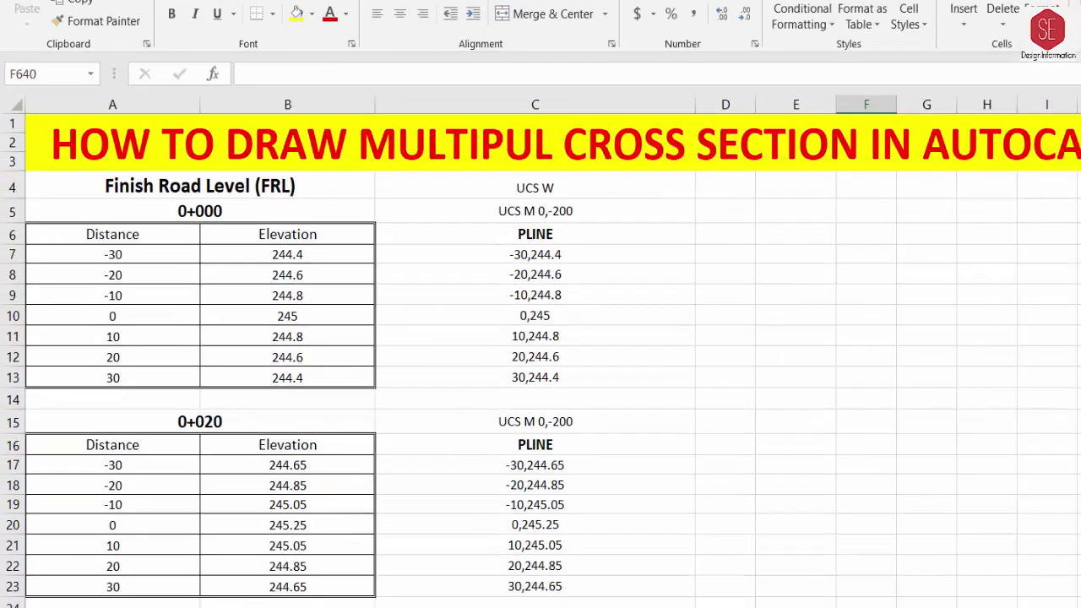
# Step: Select column C from the UCS W line in C4 down to C640 and copy it
pyautogui.moveTo(570, 192)
pyautogui.mouseDown()
pyautogui.moveTo(558, 604)
pyautogui.moveTo(590, 560)
pyautogui.moveTo(591, 500)
pyautogui.mouseUp()
pyautogui.rightClick(589, 475)
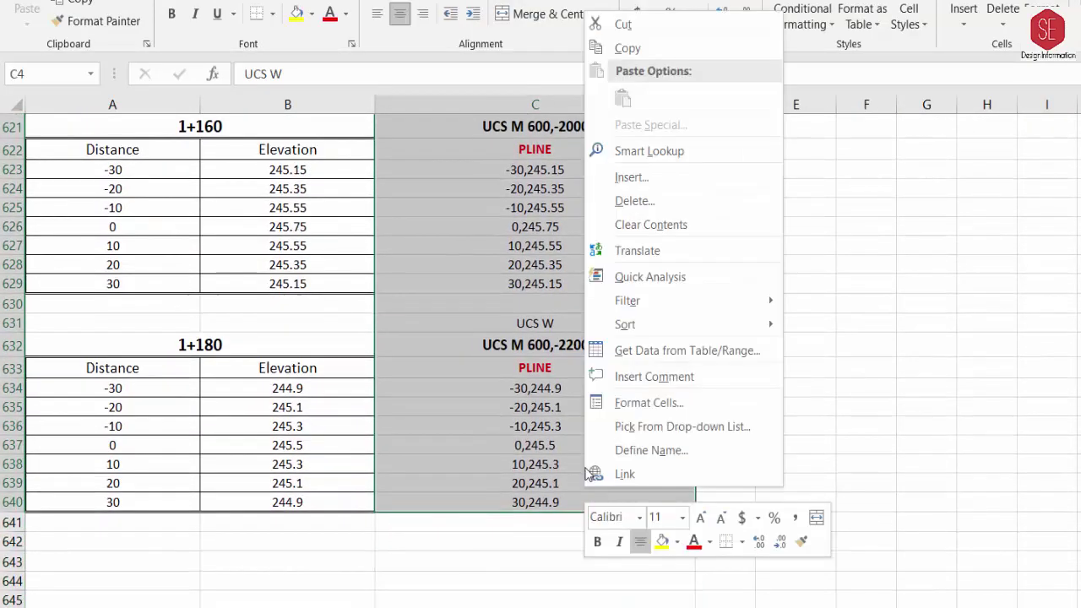
pyautogui.click(627, 48)
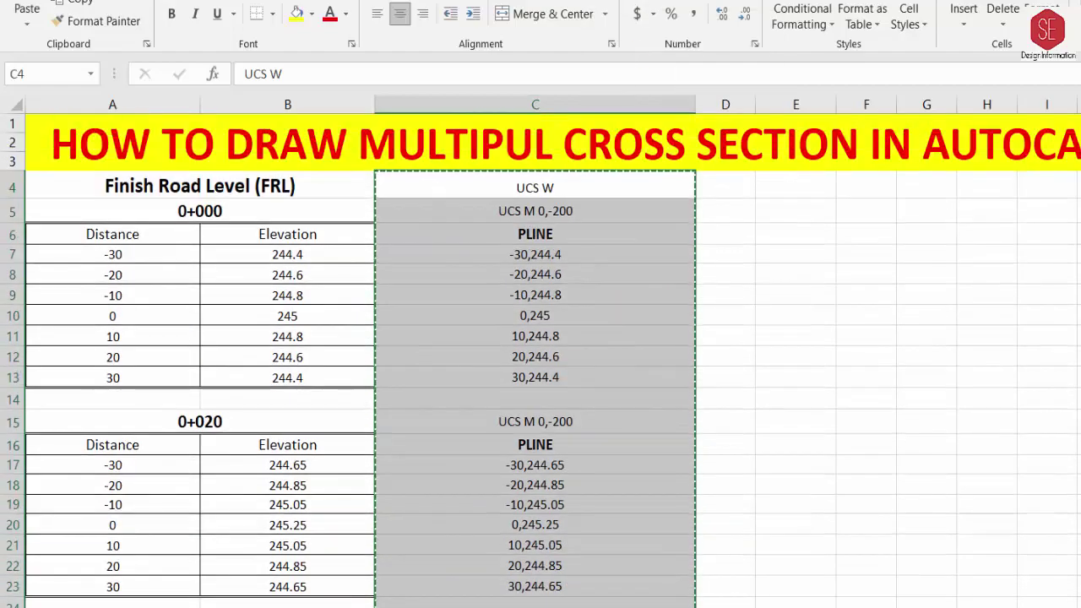
pyautogui.scroll(4, 539, 303)
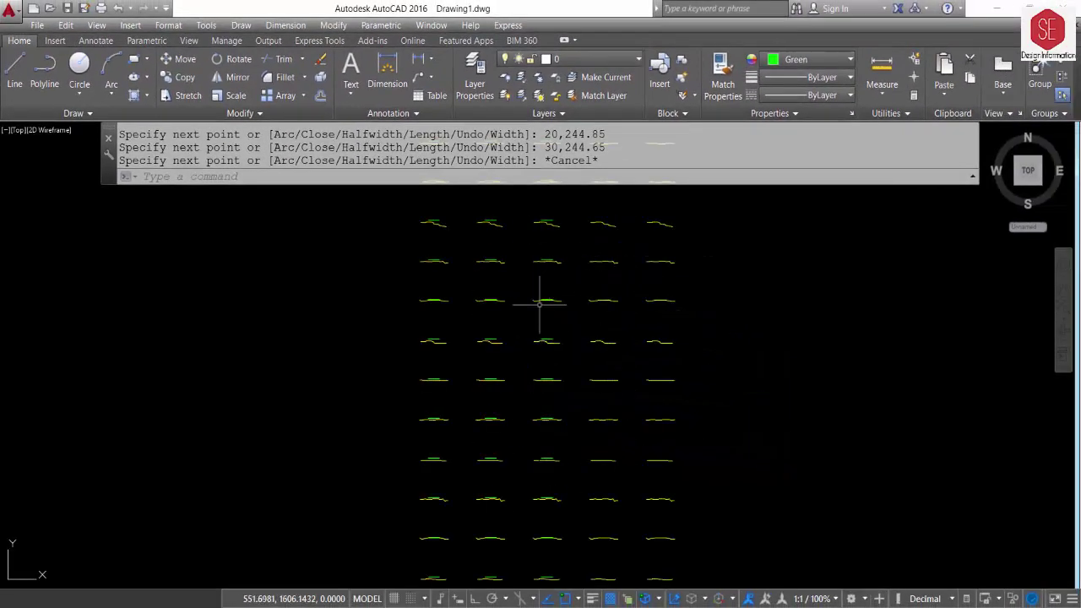
# Step: Set the colour to magenta, paste and run the copied commands, then cancel the trailing polyline
pyautogui.scroll(-5, 613, 219)
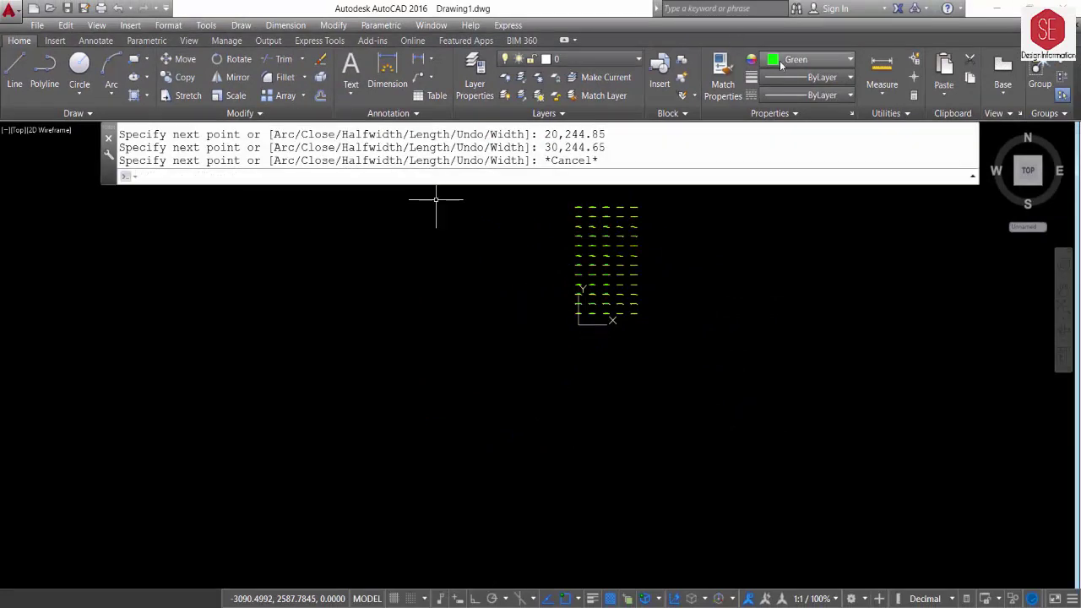
pyautogui.click(811, 59)
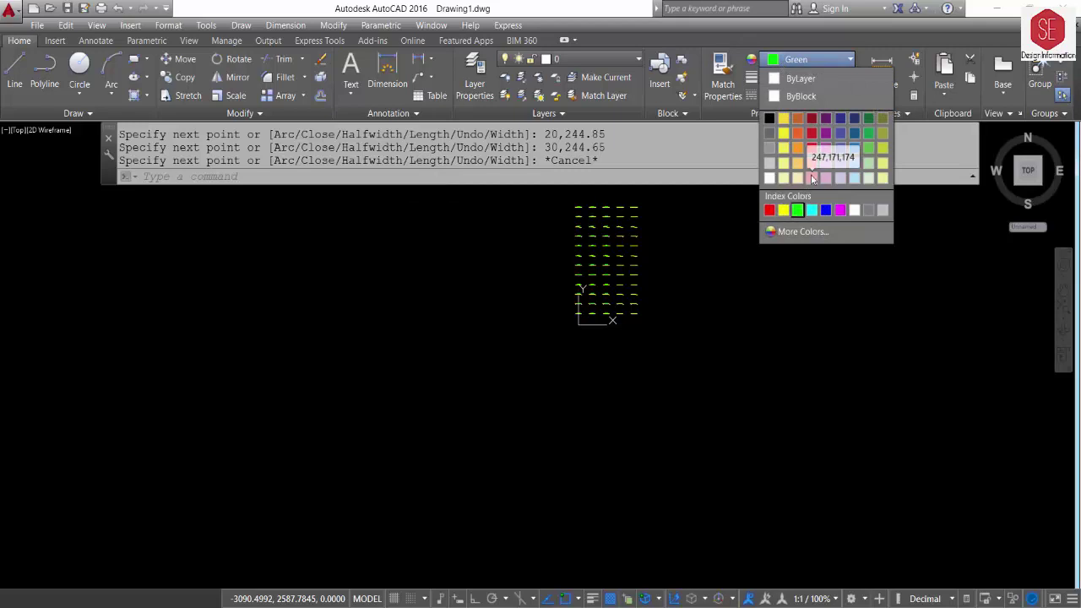
pyautogui.click(840, 210)
pyautogui.write('UCS')
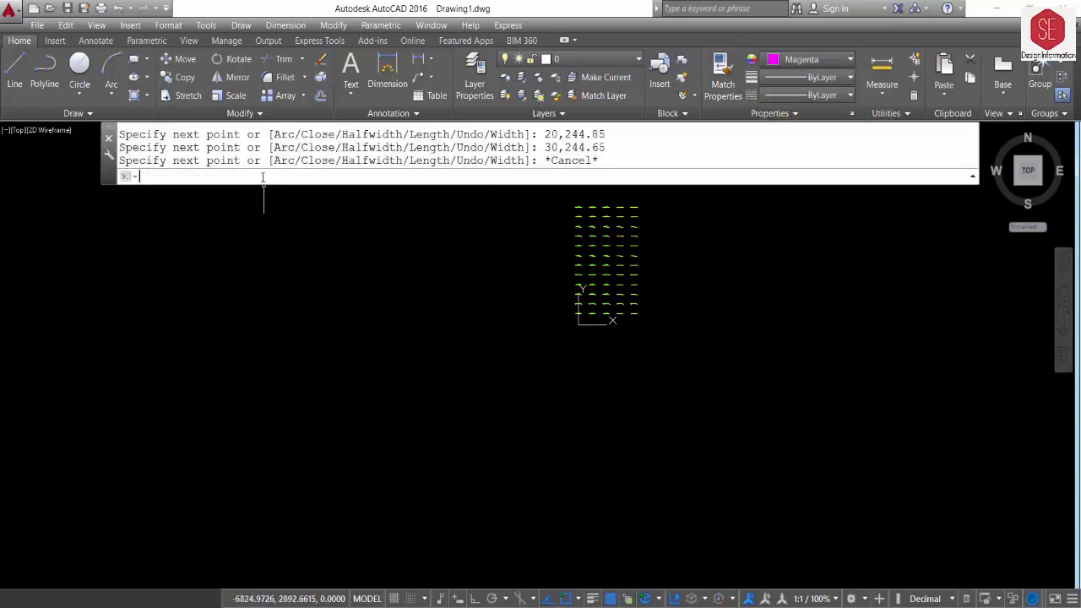
pyautogui.rightClick(264, 177)
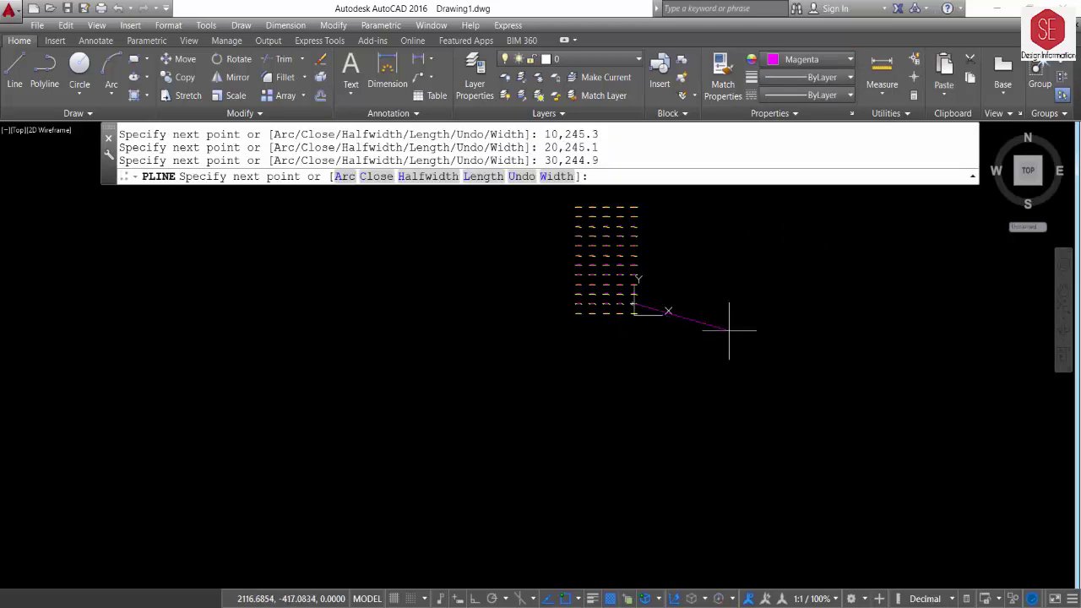
pyautogui.scroll(3, 730, 329)
pyautogui.scroll(1, 729, 363)
pyautogui.press('Escape')
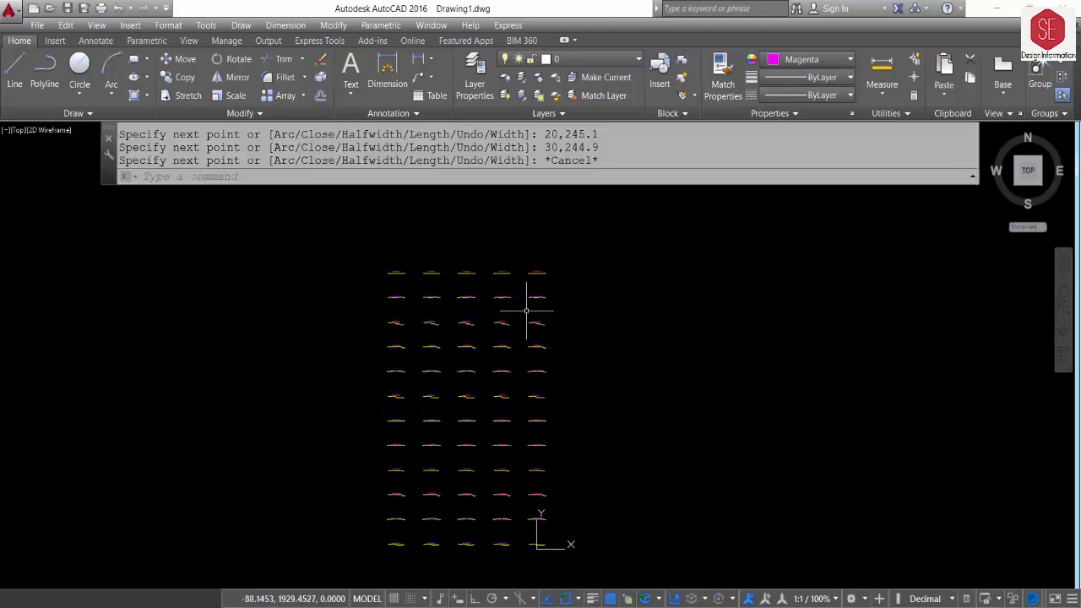
# Step: Window-select all 155 cross-section objects, erase them, and switch back to Excel
pyautogui.scroll(4, 526, 311)
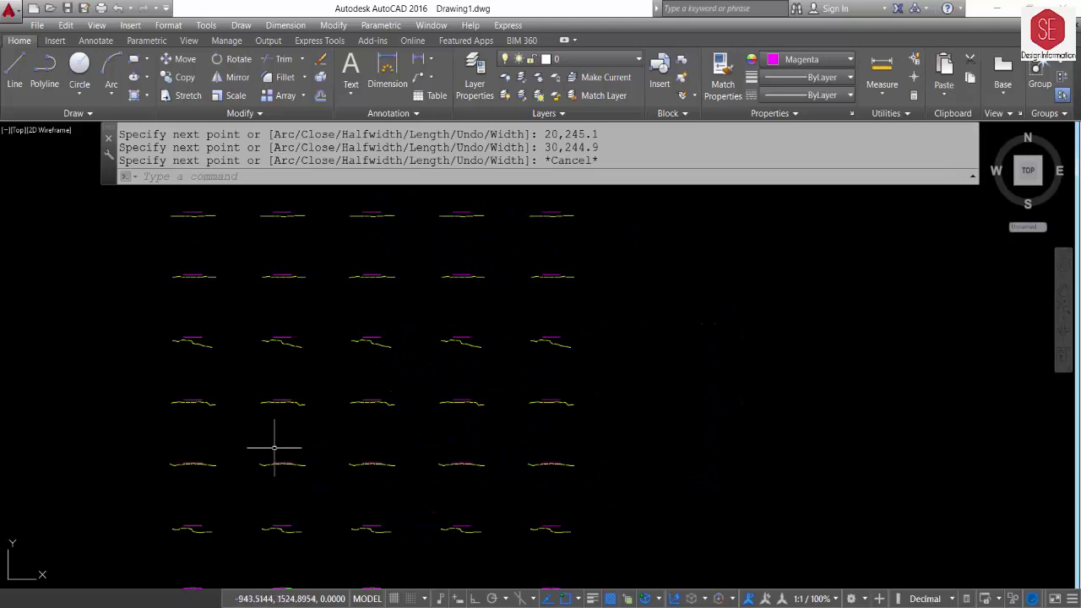
pyautogui.scroll(-5, 354, 304)
pyautogui.scroll(8, 422, 549)
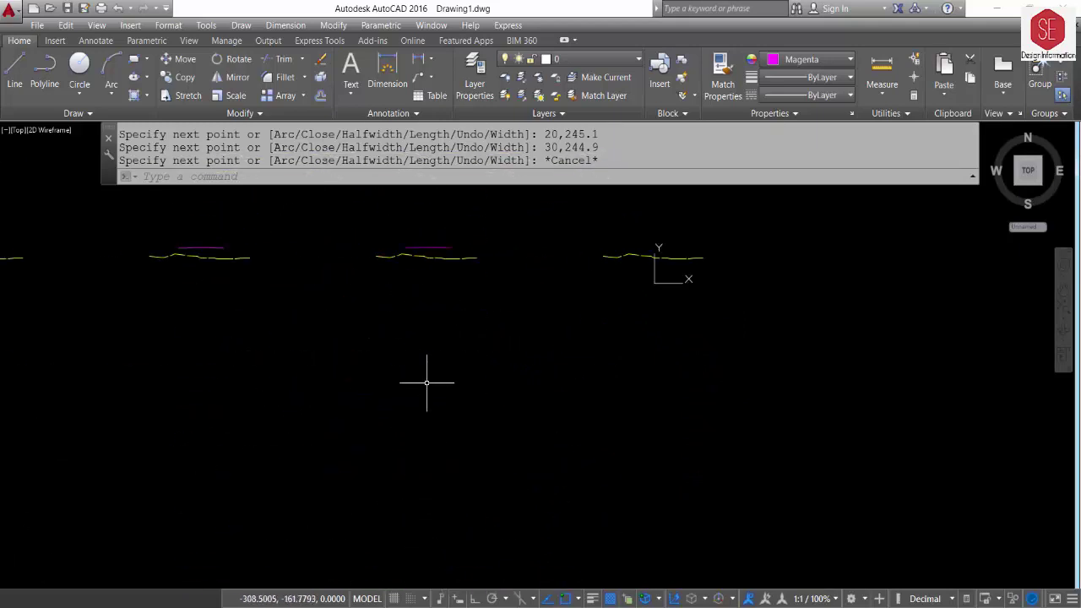
pyautogui.scroll(-3, 724, 326)
pyautogui.scroll(-3, 736, 313)
pyautogui.click(803, 312)
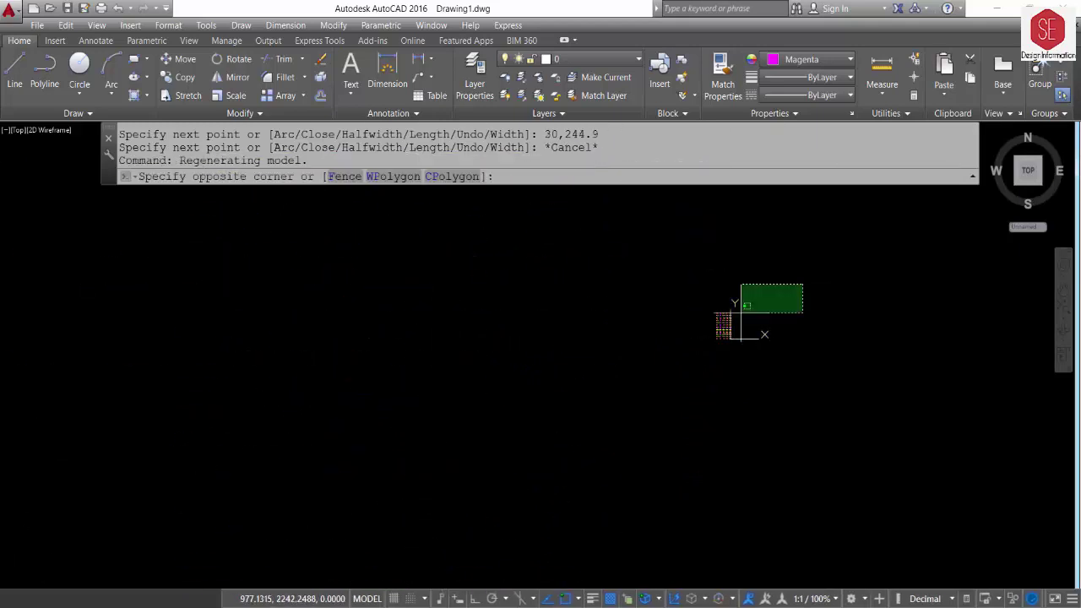
pyautogui.click(740, 285)
pyautogui.write('e')
pyautogui.press('Return')
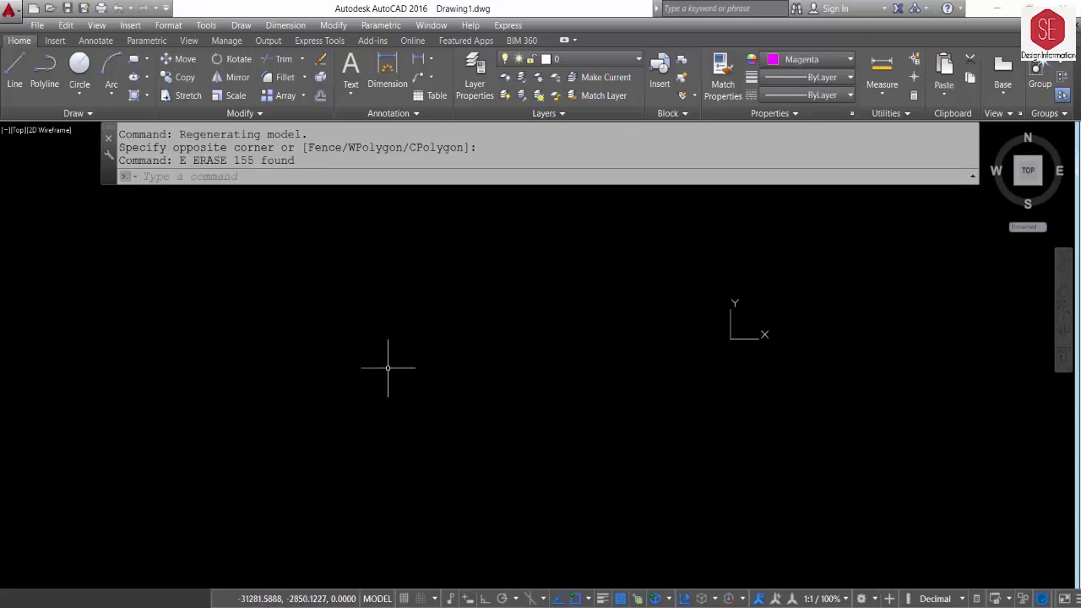
pyautogui.moveTo(802, 278)
pyautogui.mouseDown(button='middle')
pyautogui.moveTo(374, 270)
pyautogui.moveTo(367, 338)
pyautogui.mouseUp(button='middle')
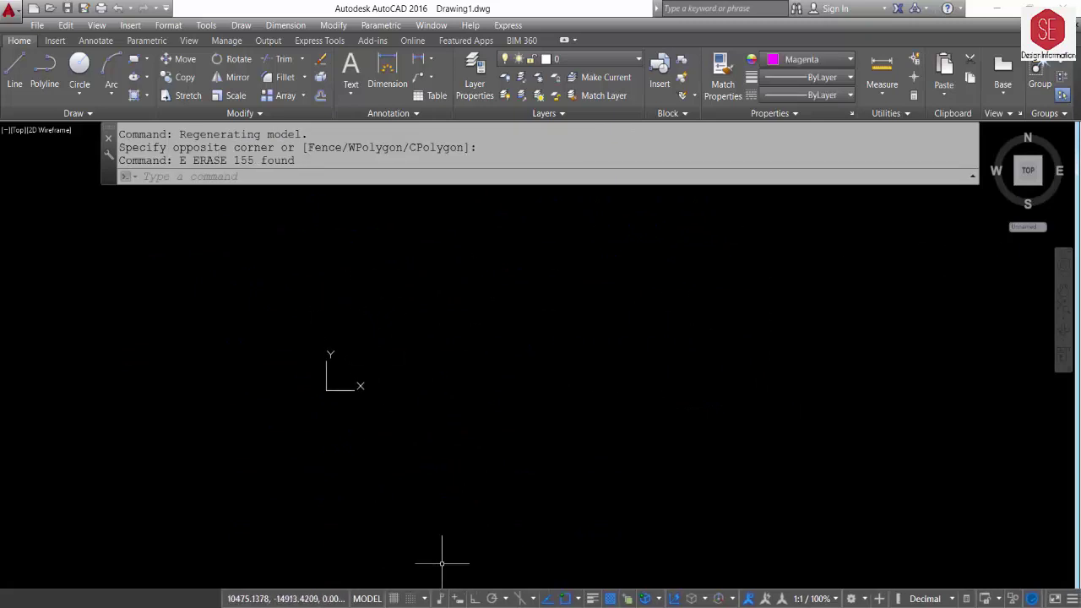
pyautogui.hotkey('alt', 'Tab')
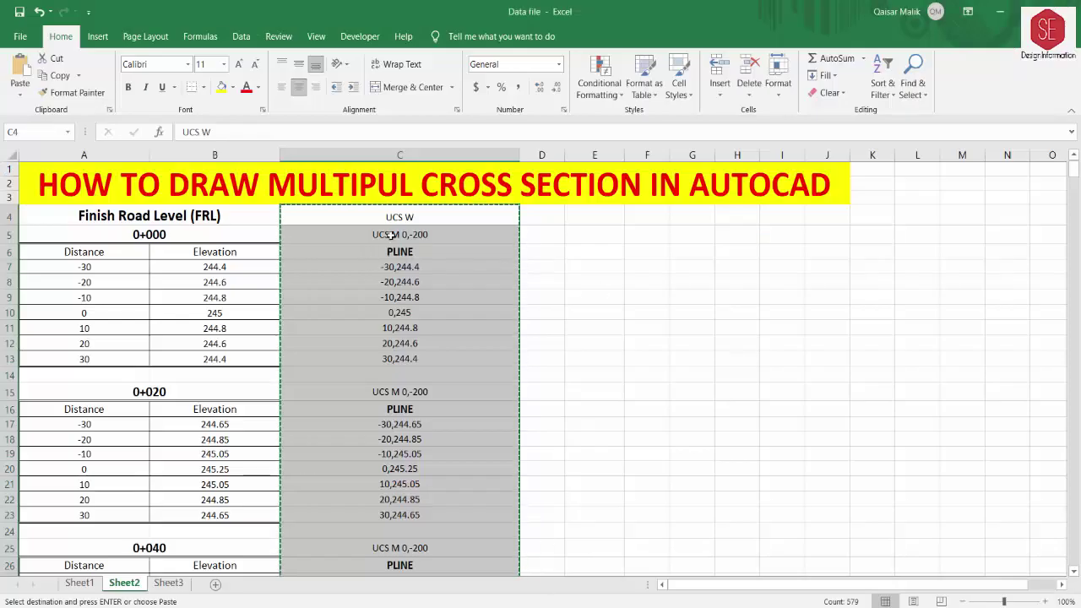
# Step: On Sheet1, copy column E's ground-line commands from UCS W in row 6 down to row 949
pyautogui.press('Escape')
pyautogui.click(79, 583)
pyautogui.scroll(2, 524, 292)
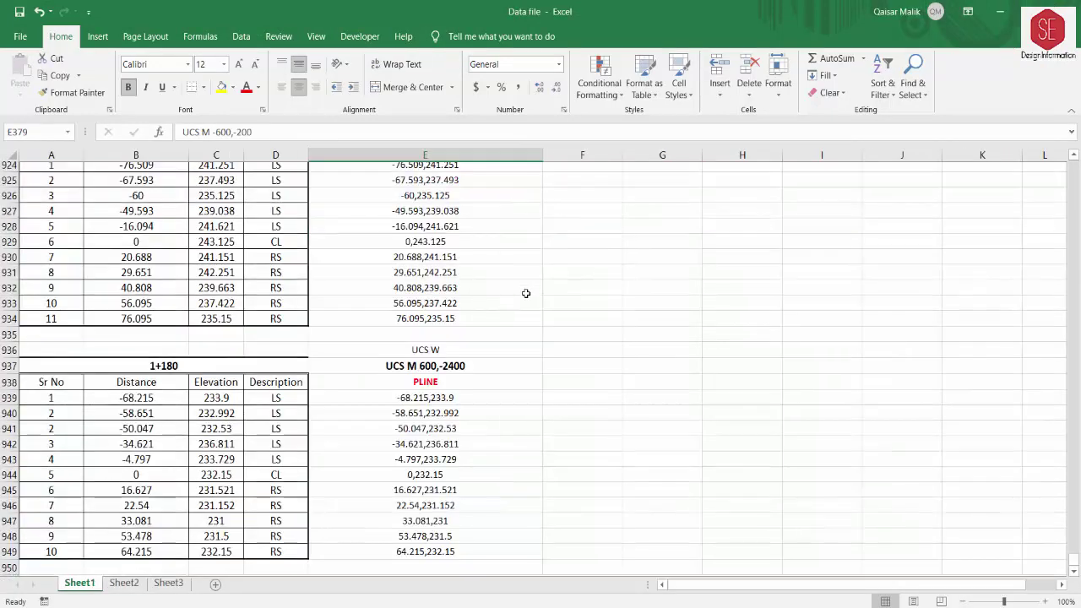
pyautogui.scroll(4, 625, 321)
pyautogui.moveTo(1073, 551); pyautogui.dragTo(1068, 161)
pyautogui.moveTo(429, 254)
pyautogui.mouseDown()
pyautogui.moveTo(542, 553)
pyautogui.moveTo(466, 543)
pyautogui.mouseUp()
pyautogui.rightClick(467, 544)
pyautogui.click(508, 179)
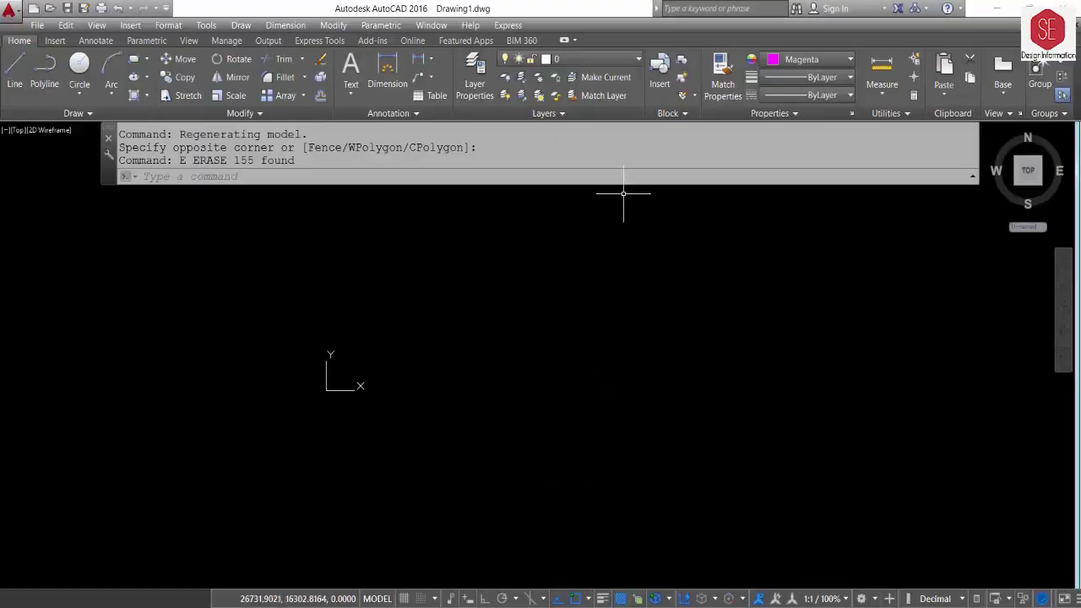
# Step: Set the current colour to yellow and the linetype to ACAD_ISO02W100
pyautogui.click(832, 59)
pyautogui.click(784, 210)
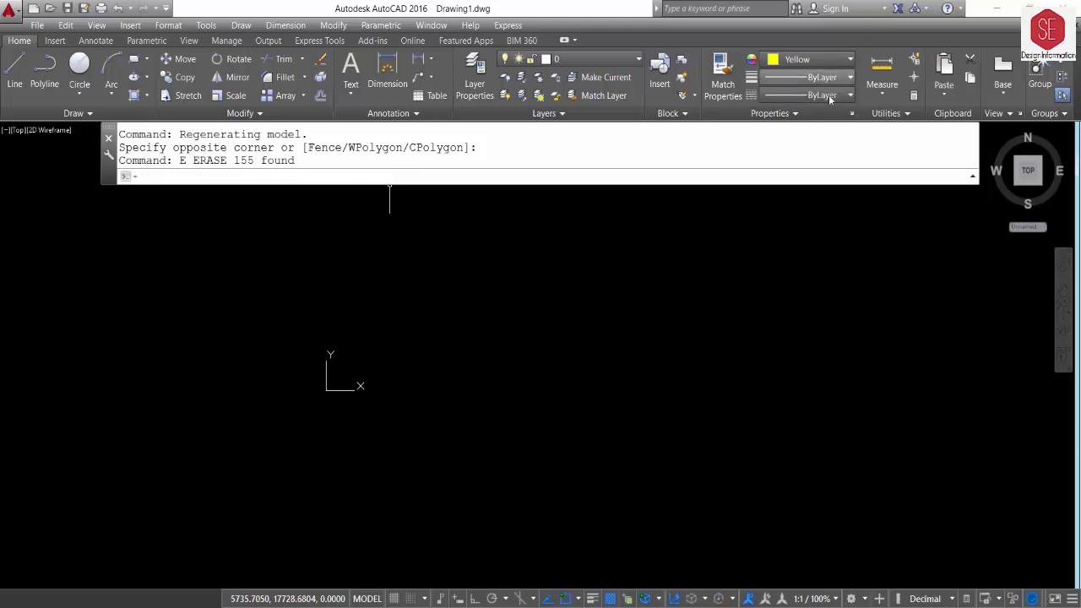
pyautogui.click(832, 96)
pyautogui.click(836, 148)
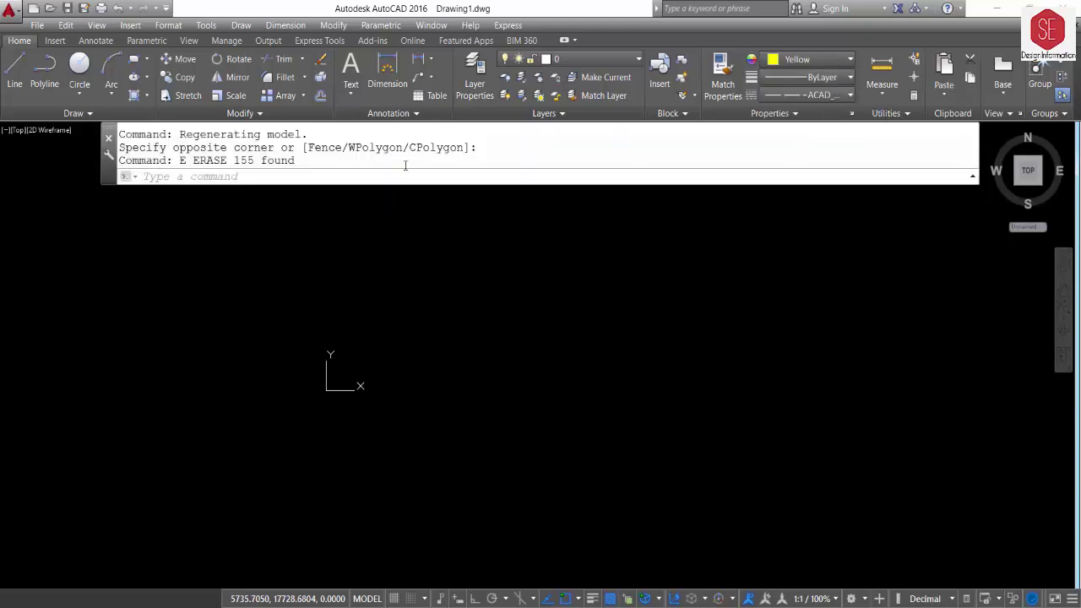
# Step: Paste and run the ground-line commands, end the polyline, and zoom to extents
pyautogui.rightClick(285, 181)
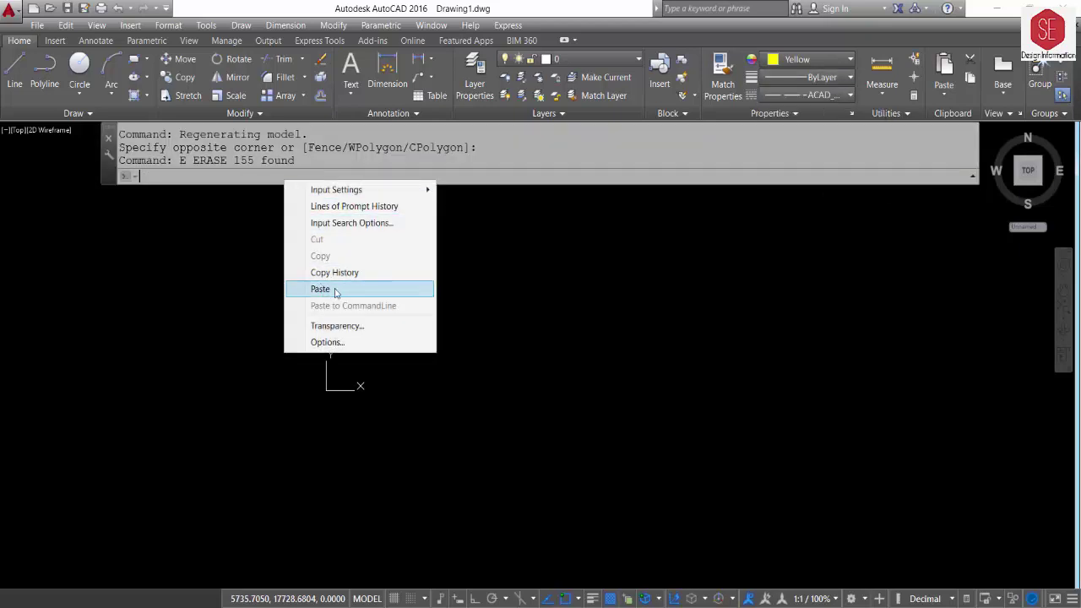
pyautogui.write('UCS')
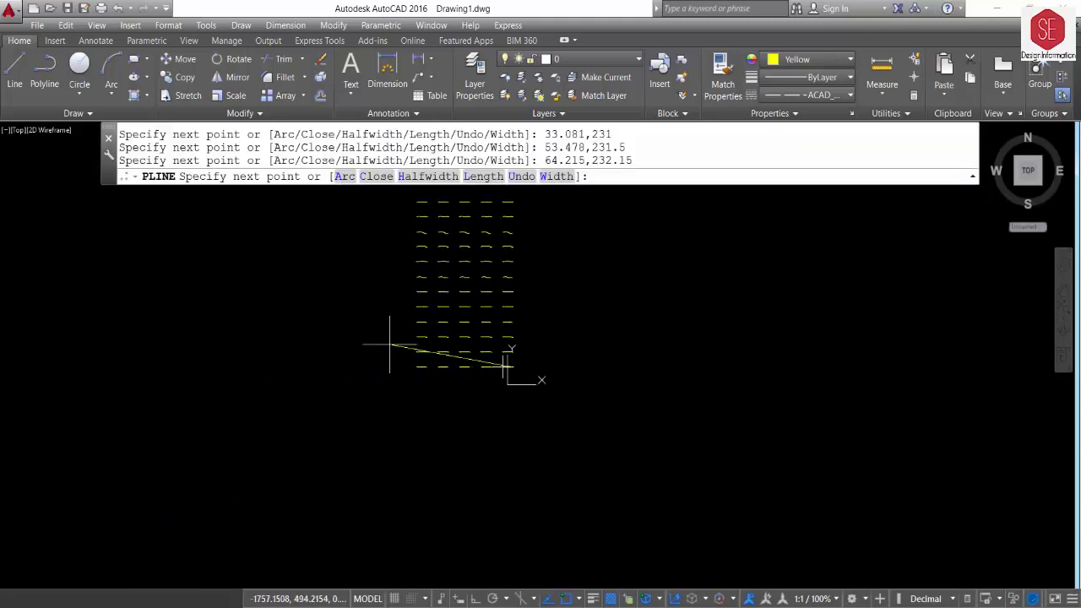
pyautogui.moveTo(662, 408); pyautogui.dragTo(701, 495, button='middle')
pyautogui.press('Escape')
pyautogui.write('z')
pyautogui.press('Return')
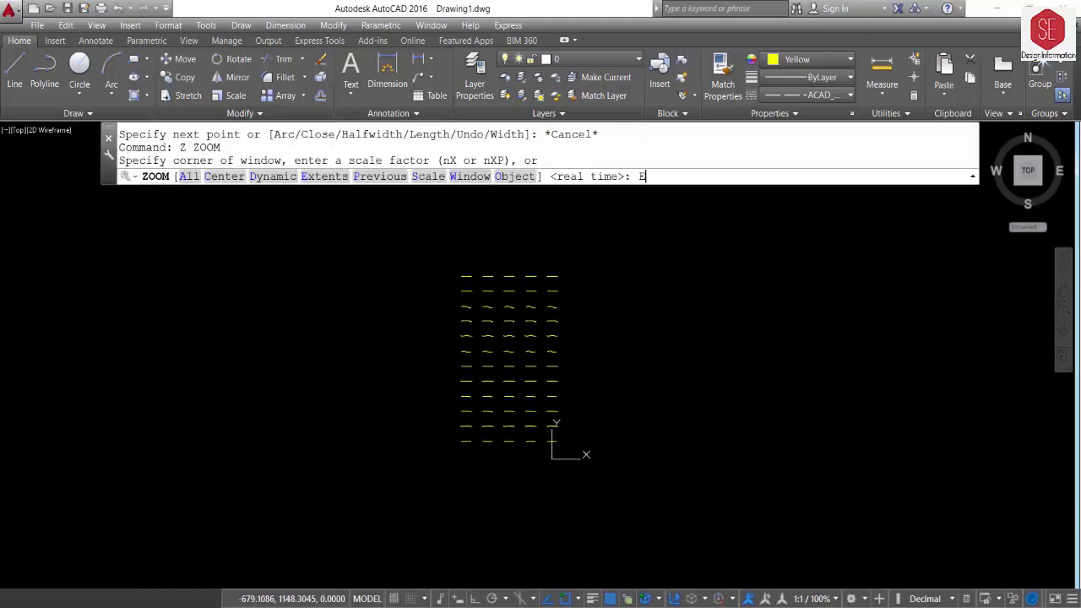
pyautogui.write('e')
pyautogui.press('Return')
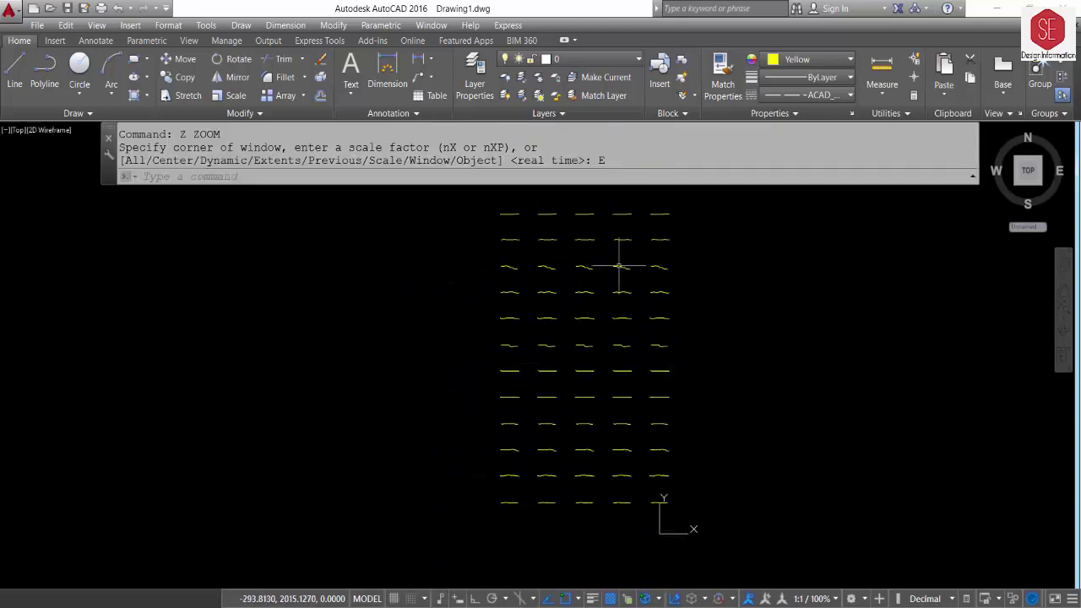
pyautogui.moveTo(620, 266); pyautogui.dragTo(582, 307, button='middle')
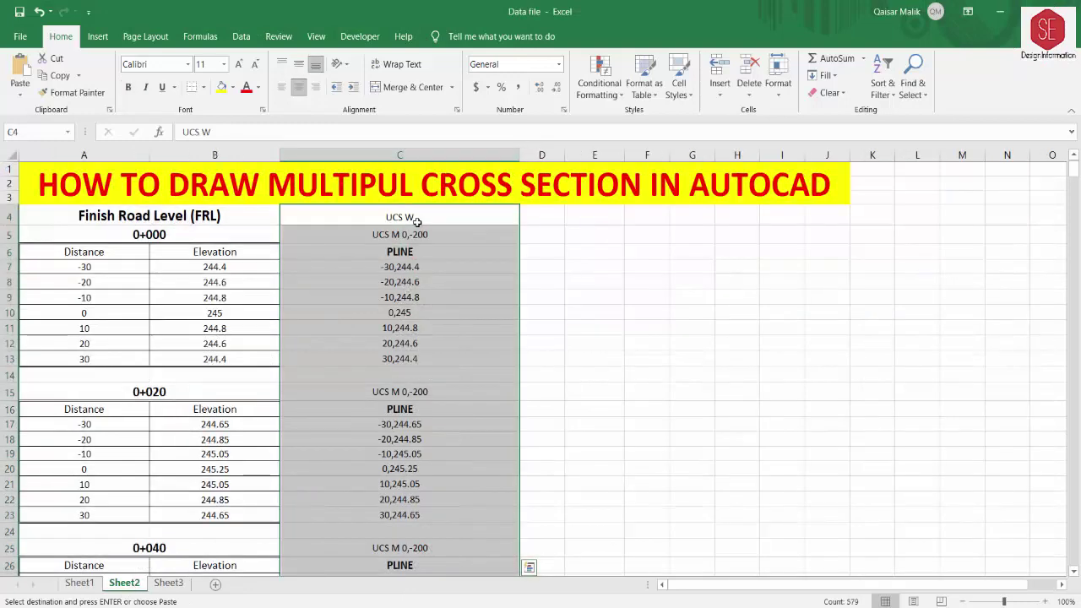
# Step: Copy the road-level commands in column C of Excel's Sheet2 again
pyautogui.rightClick(417, 221)
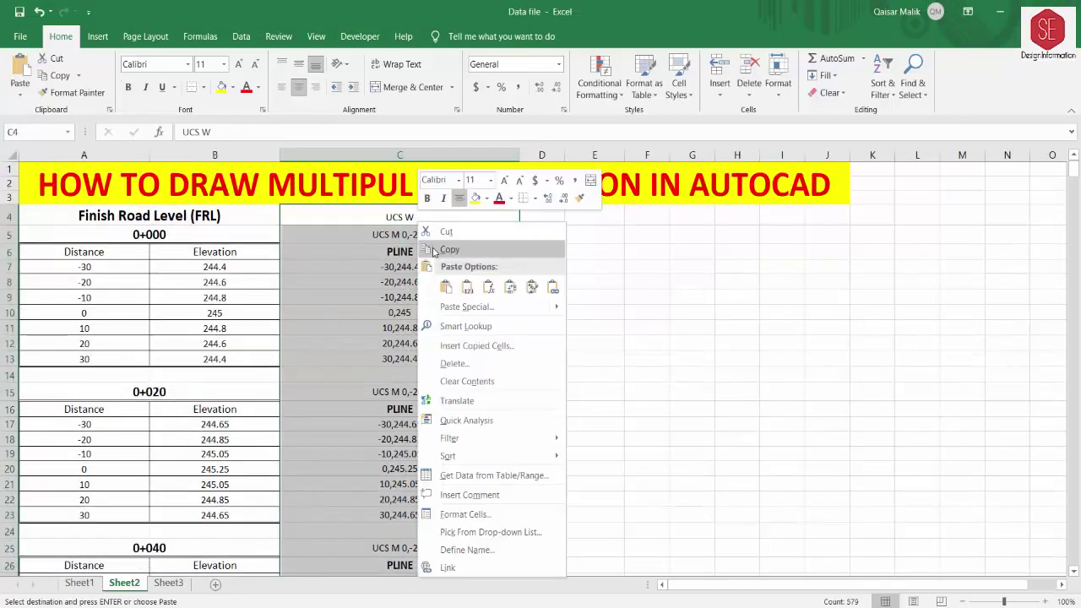
pyautogui.click(446, 246)
pyautogui.scroll(-16, 540, 351)
pyautogui.scroll(-11, 540, 351)
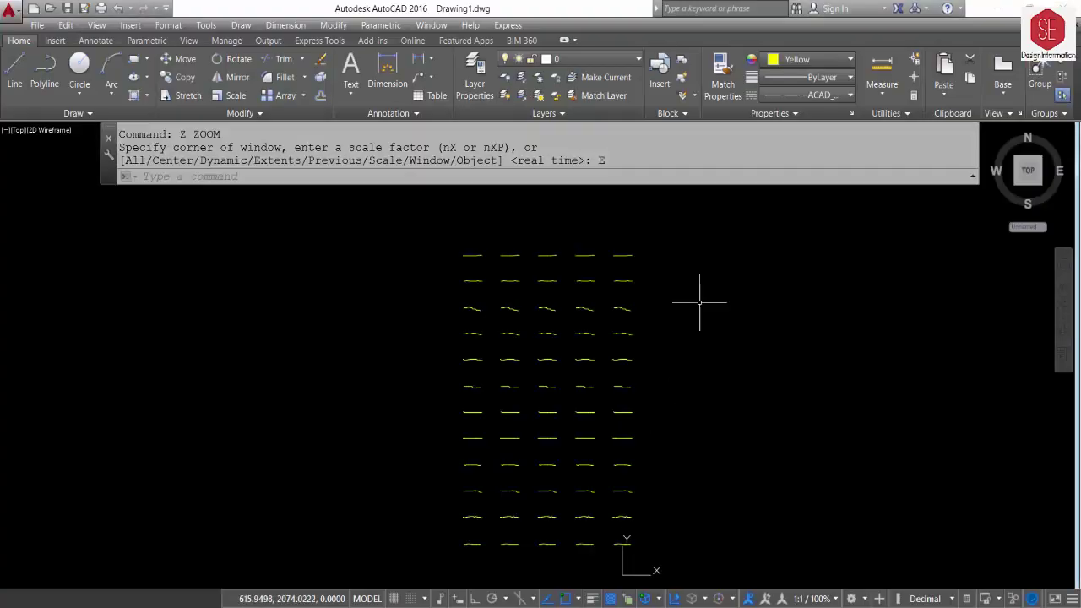
# Step: Set the current object colour to Red and the linetype to ByLayer
pyautogui.click(786, 63)
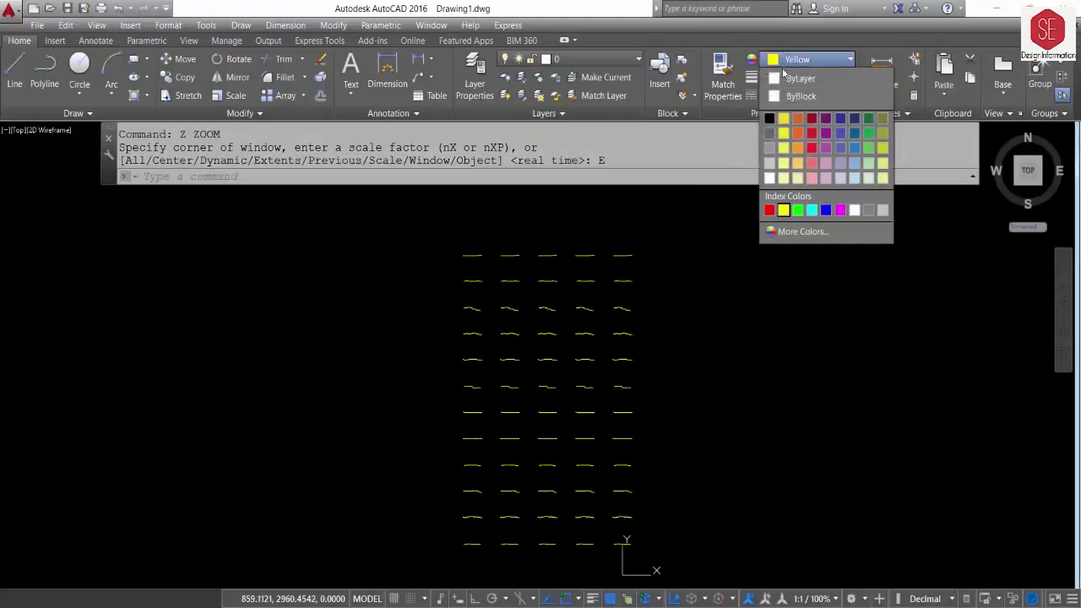
pyautogui.click(768, 211)
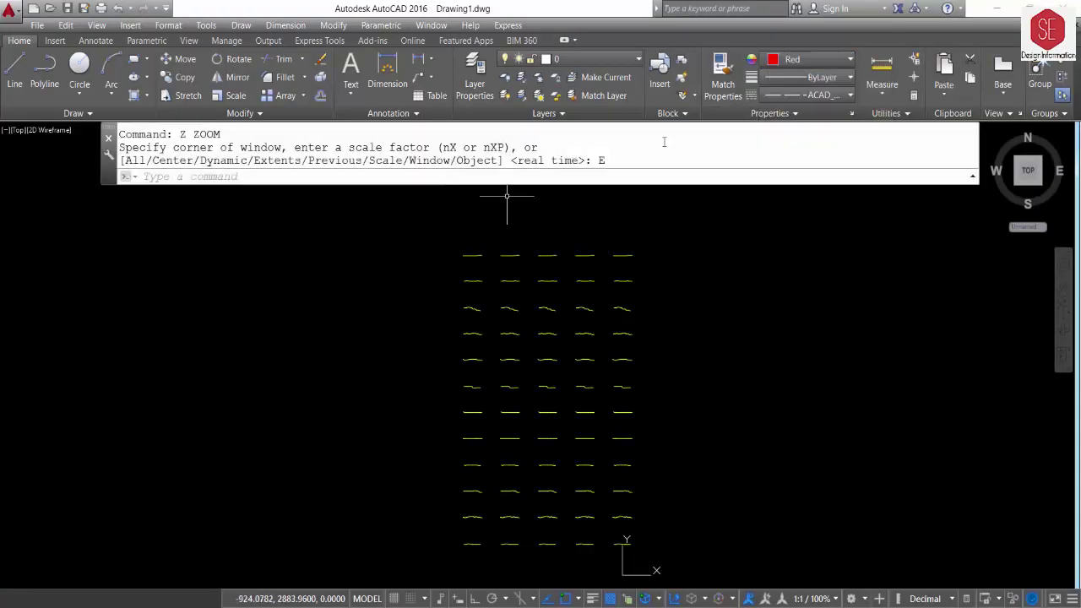
pyautogui.click(849, 94)
pyautogui.click(825, 113)
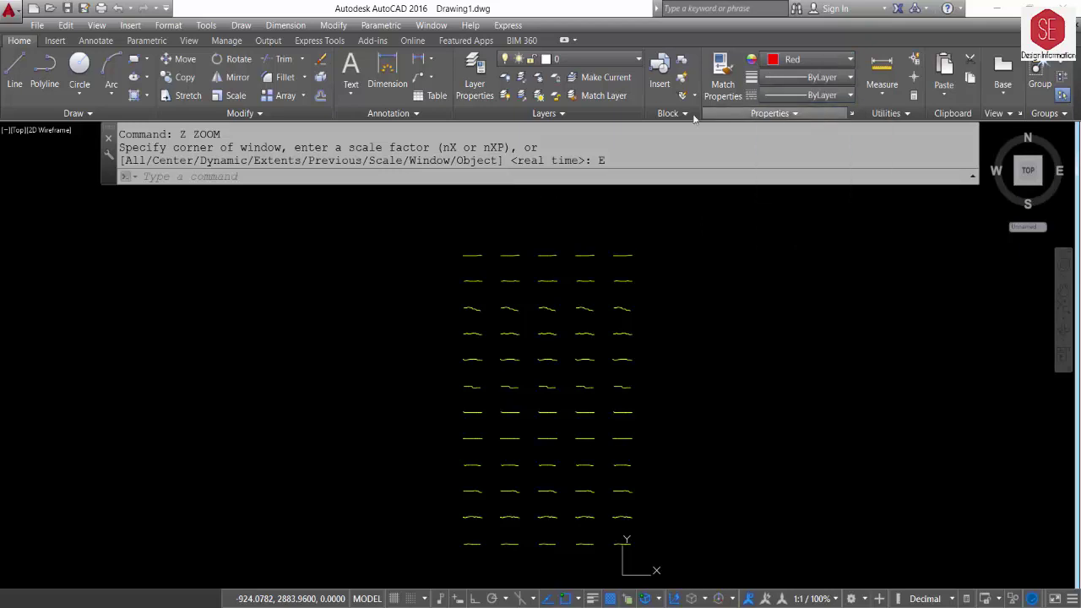
# Step: Paste the copied road-level commands into the command line to draw red finish-level polylines
pyautogui.rightClick(159, 175)
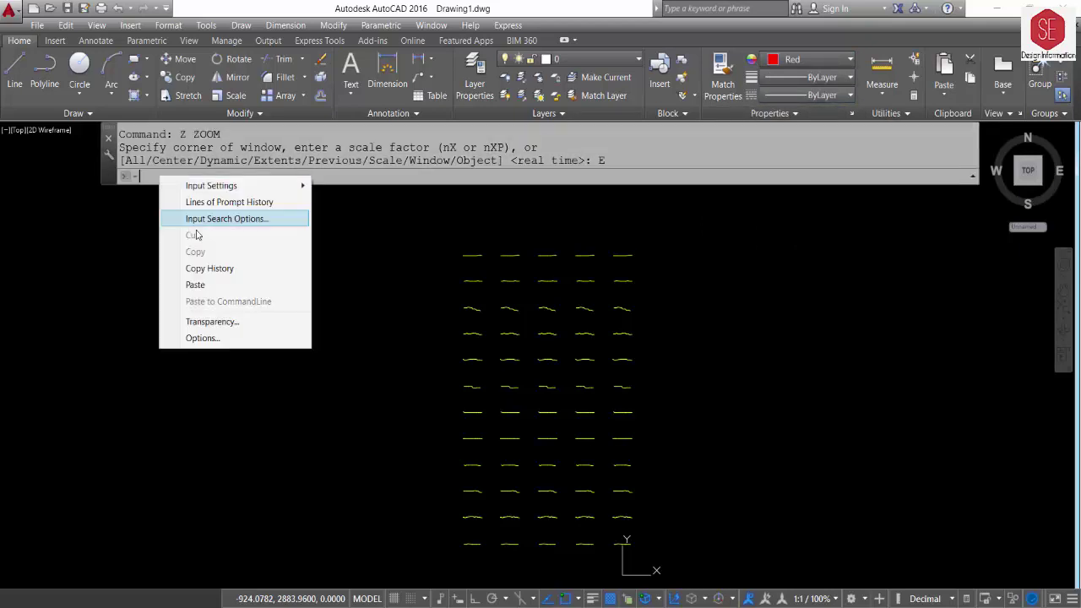
pyautogui.write('UCS')
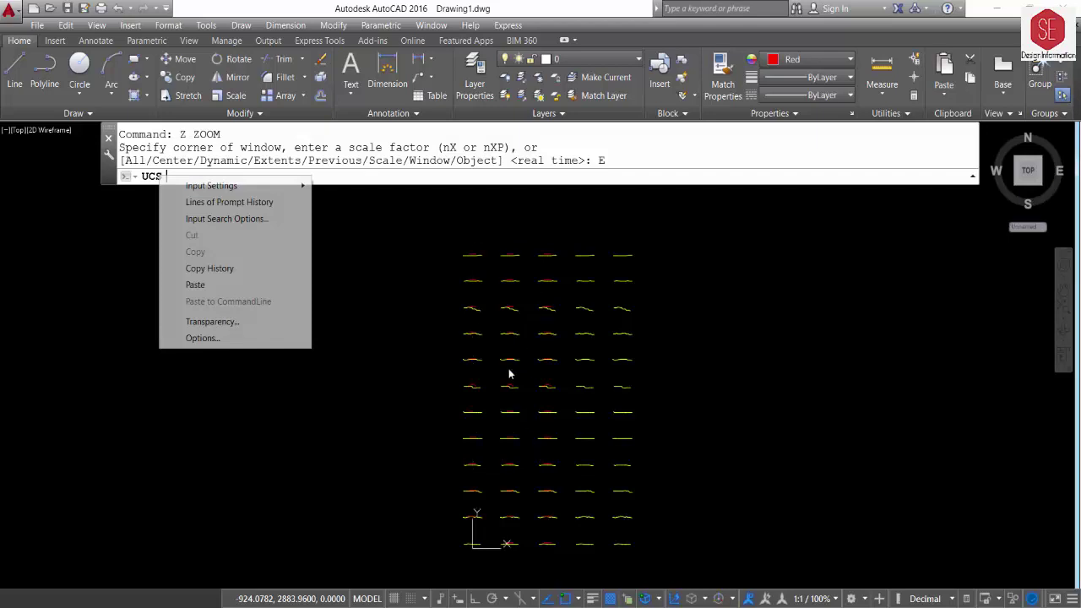
pyautogui.press('Escape')
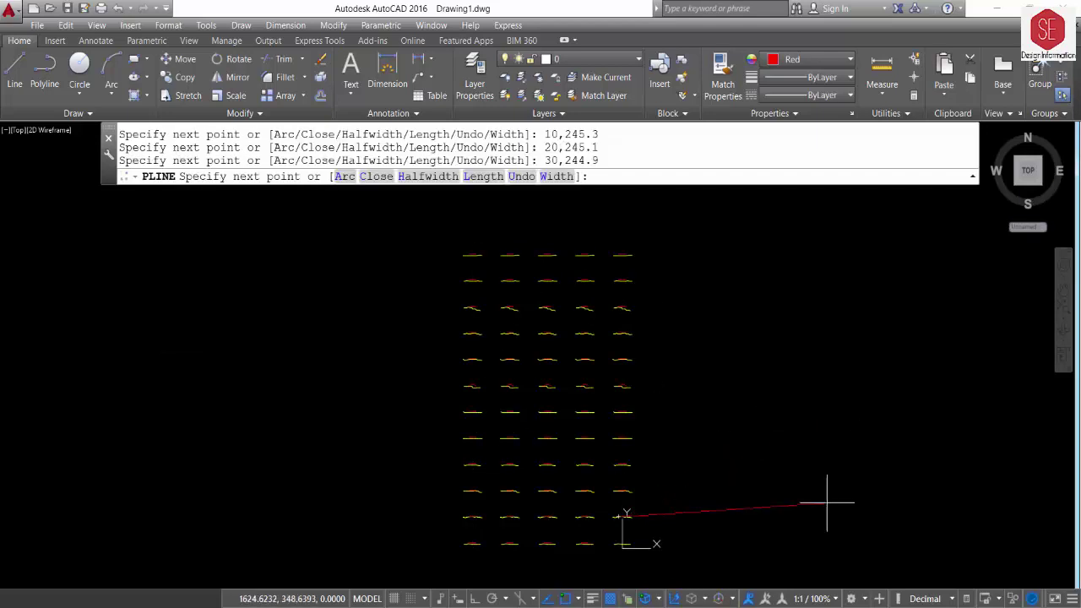
pyautogui.moveTo(828, 499); pyautogui.dragTo(820, 458, button='middle')
pyautogui.press('Escape')
# Step: Check the red lines over the profiles, then zoom to extents (Z, E) to show the whole grid
pyautogui.scroll(4, 501, 217)
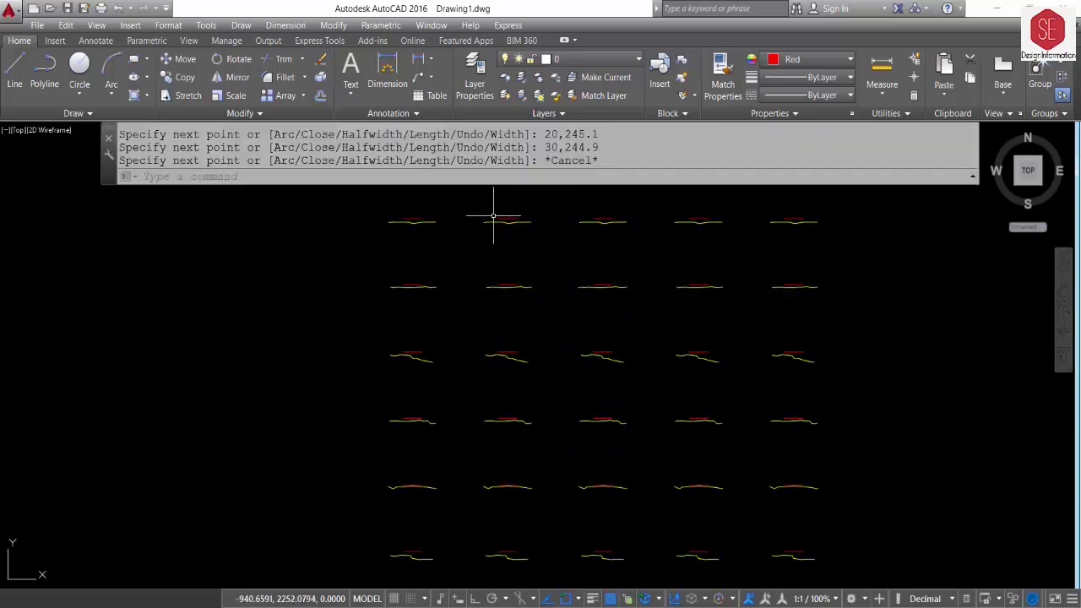
pyautogui.scroll(4, 389, 211)
pyautogui.moveTo(759, 249); pyautogui.dragTo(452, 324, button='middle')
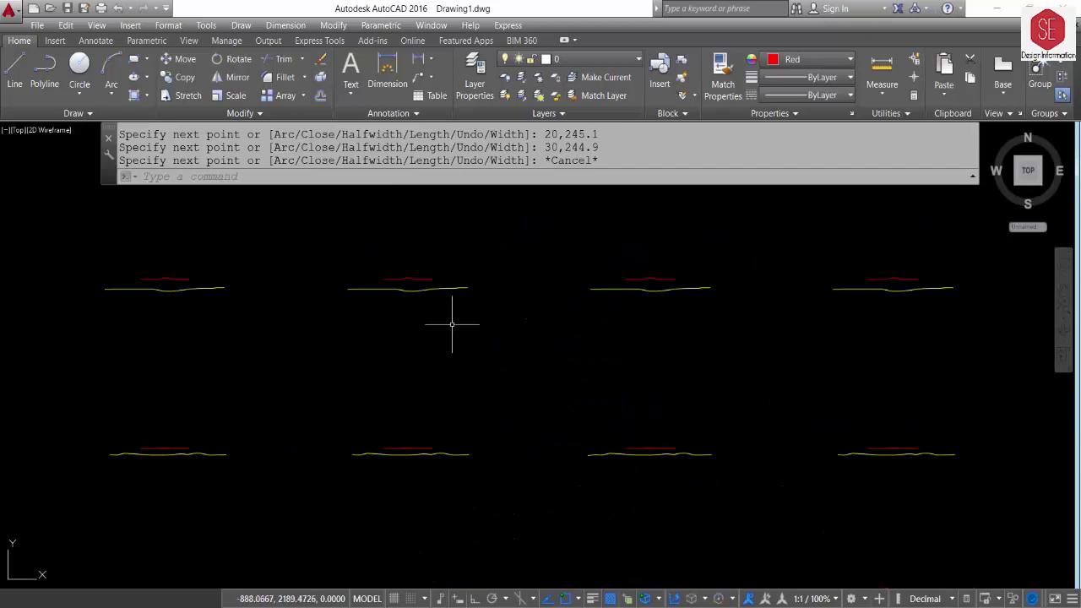
pyautogui.scroll(-3, 907, 302)
pyautogui.scroll(-1, 876, 287)
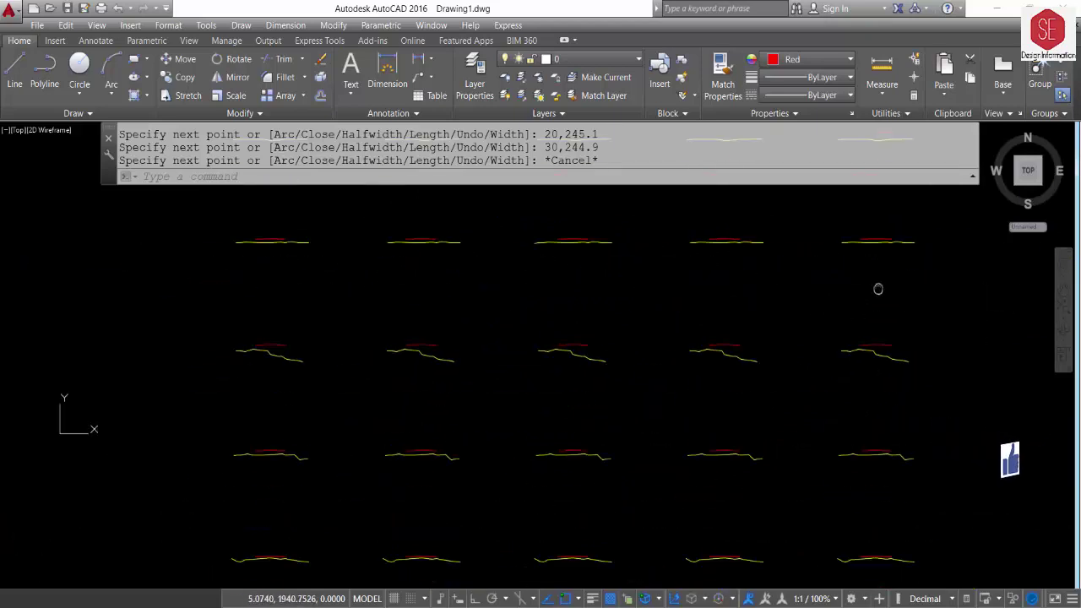
pyautogui.scroll(-1, 415, 475)
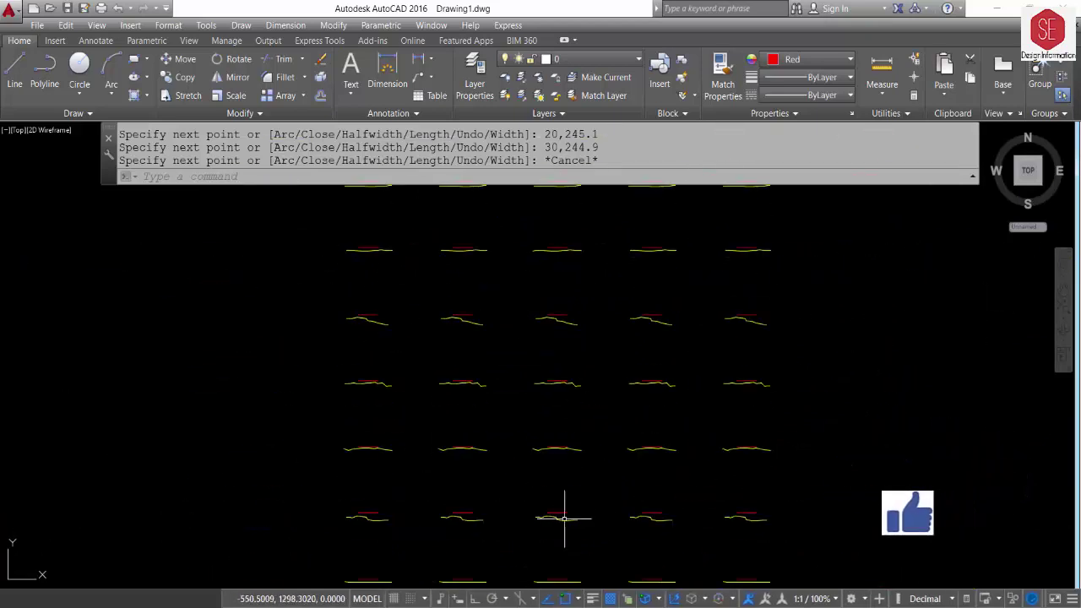
pyautogui.scroll(5, 549, 473)
pyautogui.scroll(-3, 557, 254)
pyautogui.scroll(-4, 582, 308)
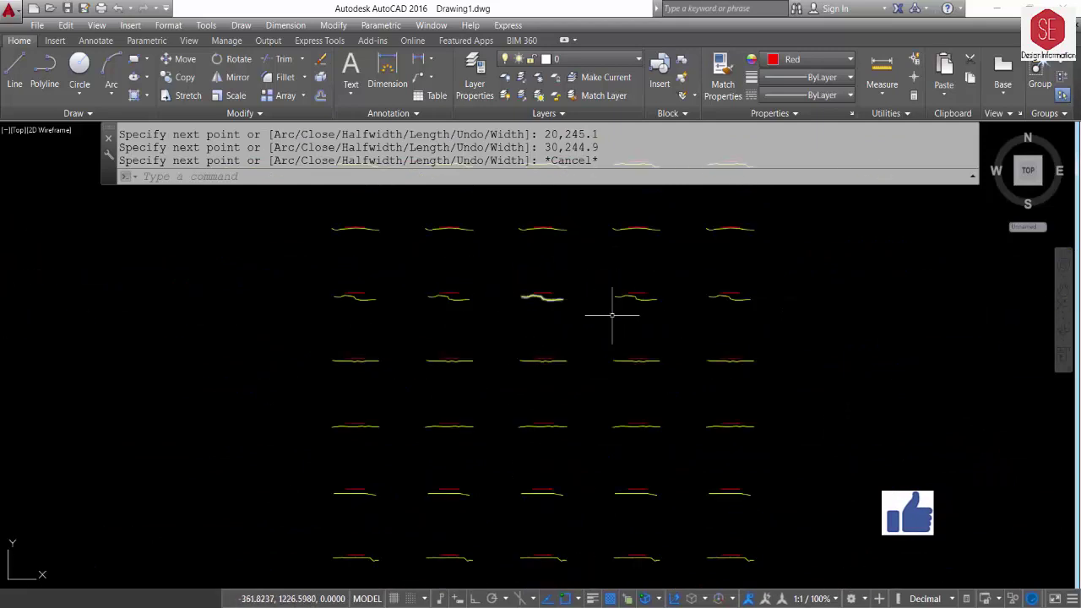
pyautogui.scroll(-8, 591, 350)
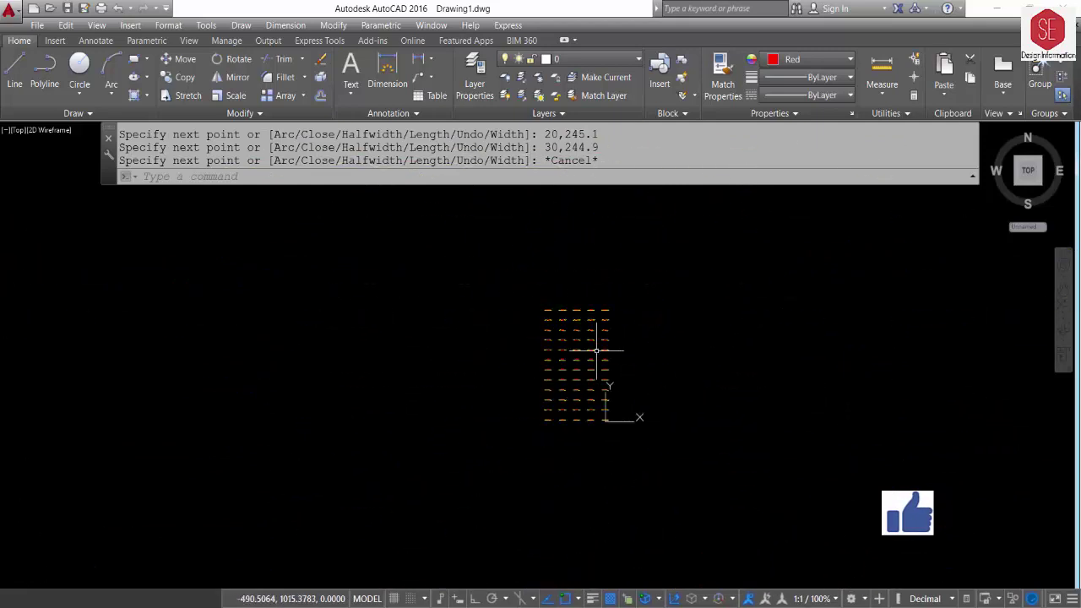
pyautogui.scroll(3, 592, 355)
pyautogui.write('z')
pyautogui.press('Return')
pyautogui.write('e')
pyautogui.press('Return')
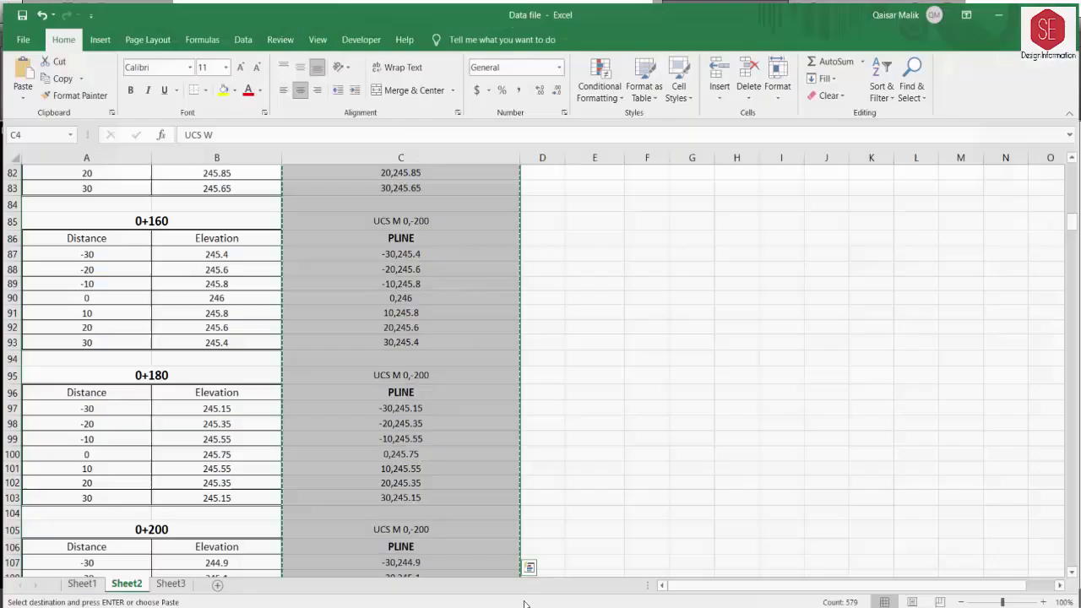
# Step: Inspect the UCS move and PLINE formula cells for section 0+180 around cell C97
pyautogui.click(409, 374)
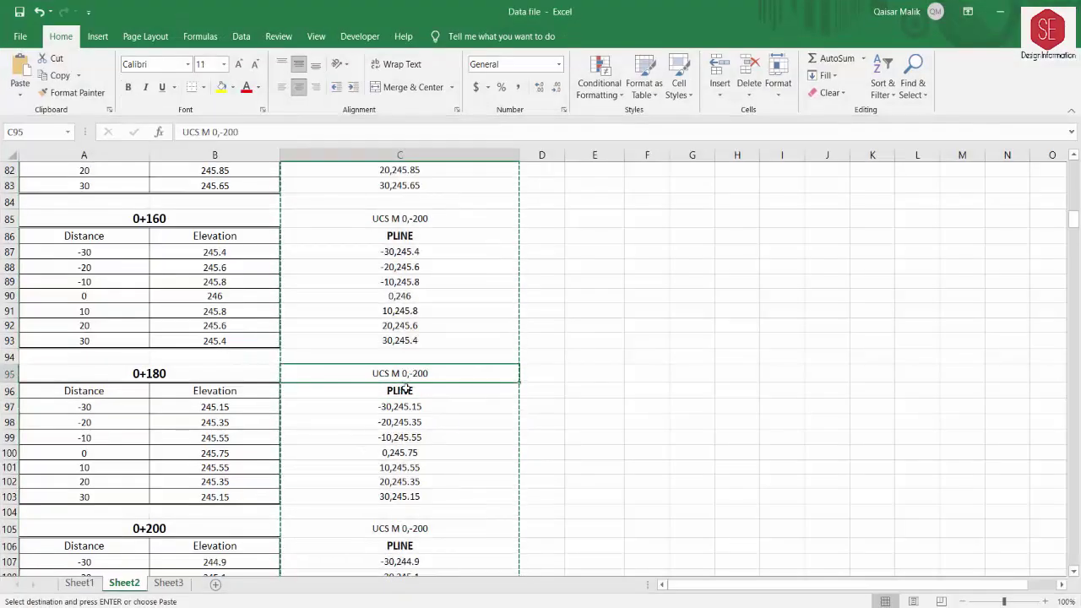
pyautogui.click(404, 388)
pyautogui.click(409, 374)
pyautogui.press('Down')
pyautogui.press('Down')
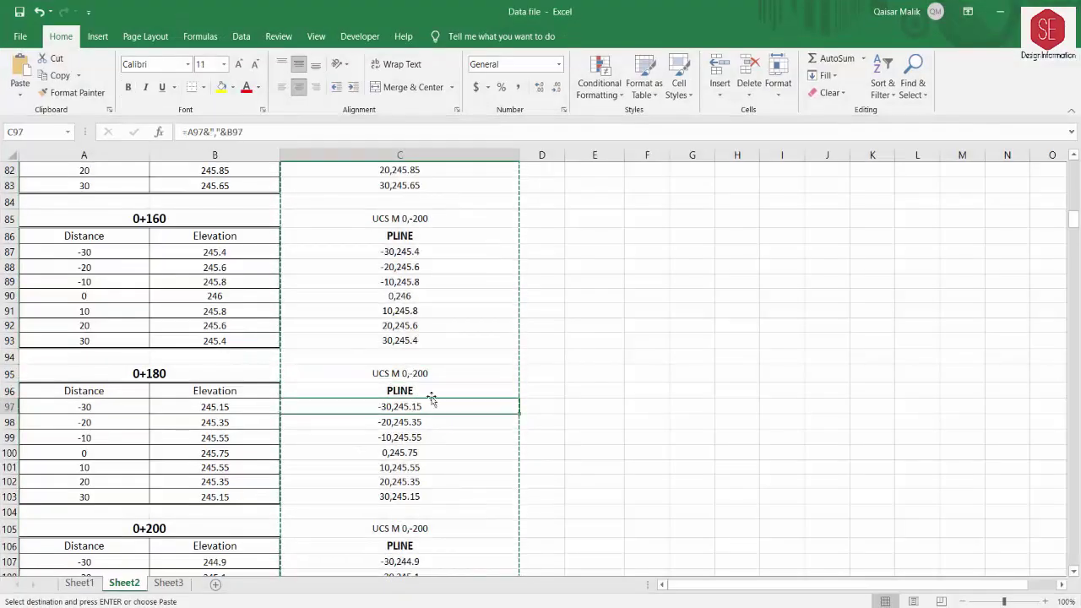
# Step: Switch to Sheet1's cross-section data and deselect column E
pyautogui.scroll(8, 422, 387)
pyautogui.scroll(15, 448, 346)
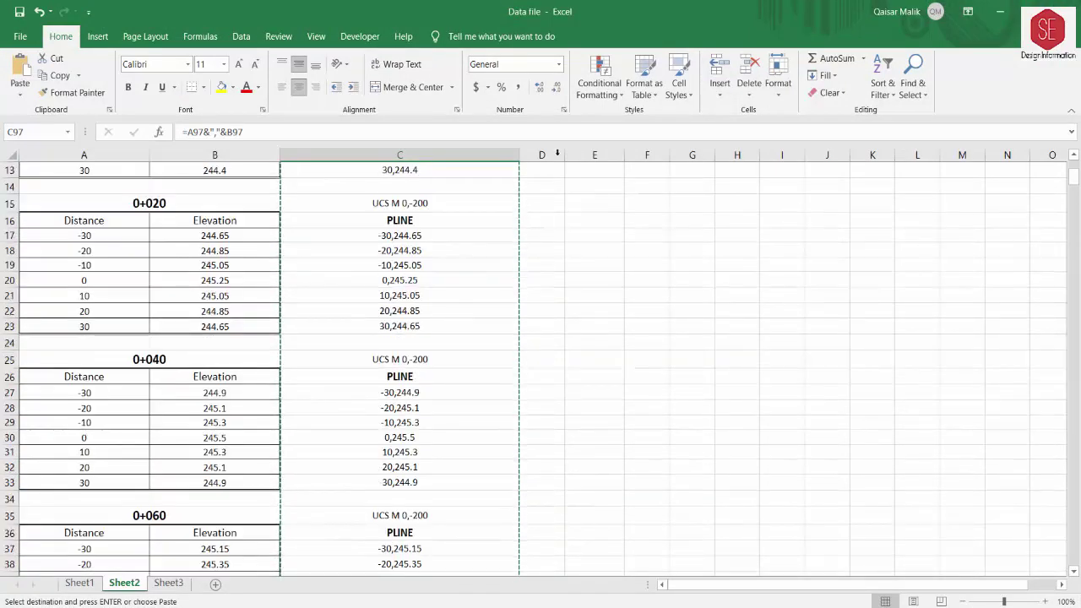
pyautogui.click(80, 585)
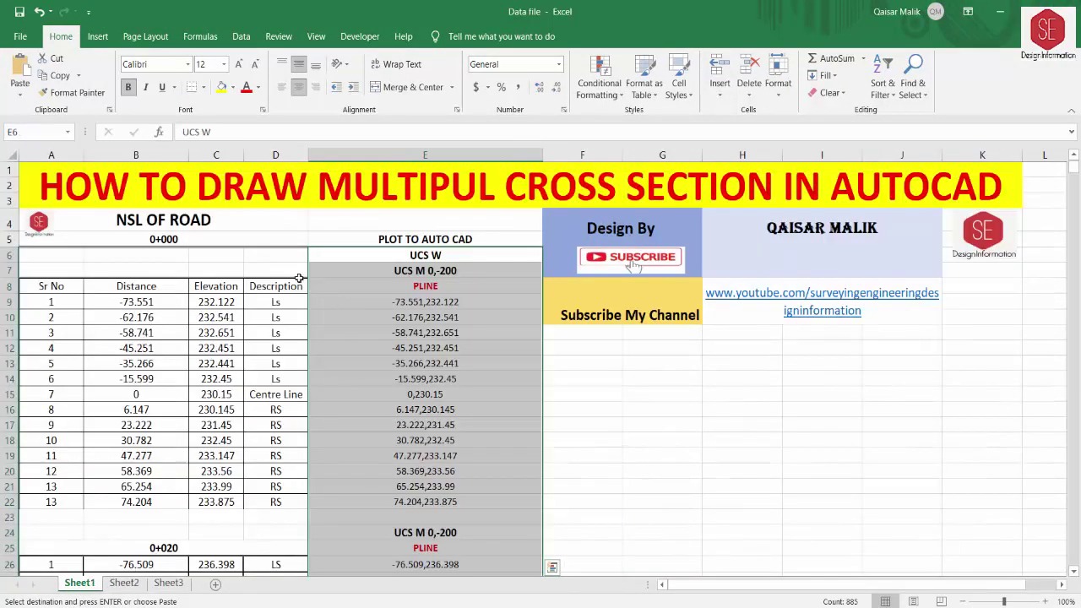
pyautogui.click(653, 456)
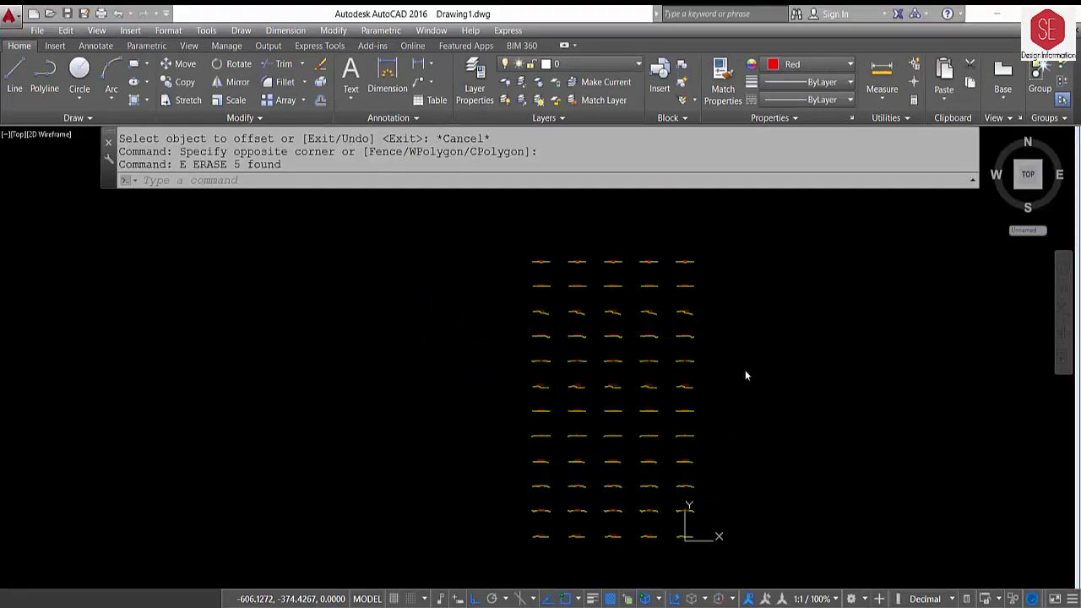
# Step: Set the current object colour to Green
pyautogui.scroll(4, 582, 236)
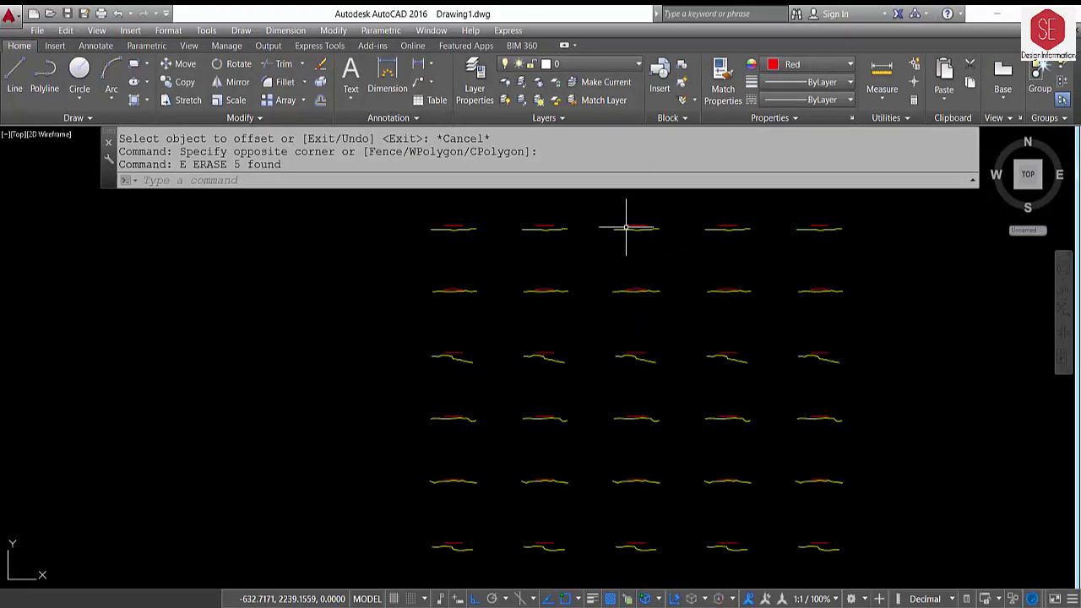
pyautogui.click(804, 68)
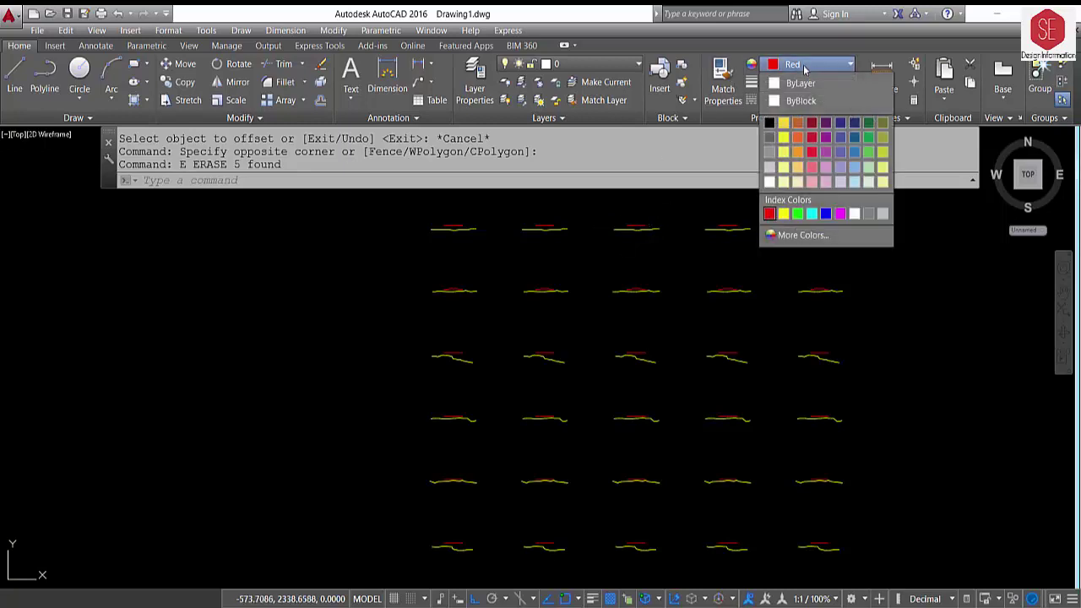
pyautogui.click(797, 215)
# Step: Draw a vertical polyline from the top section's centre straight down past the bottom section
pyautogui.write('PL')
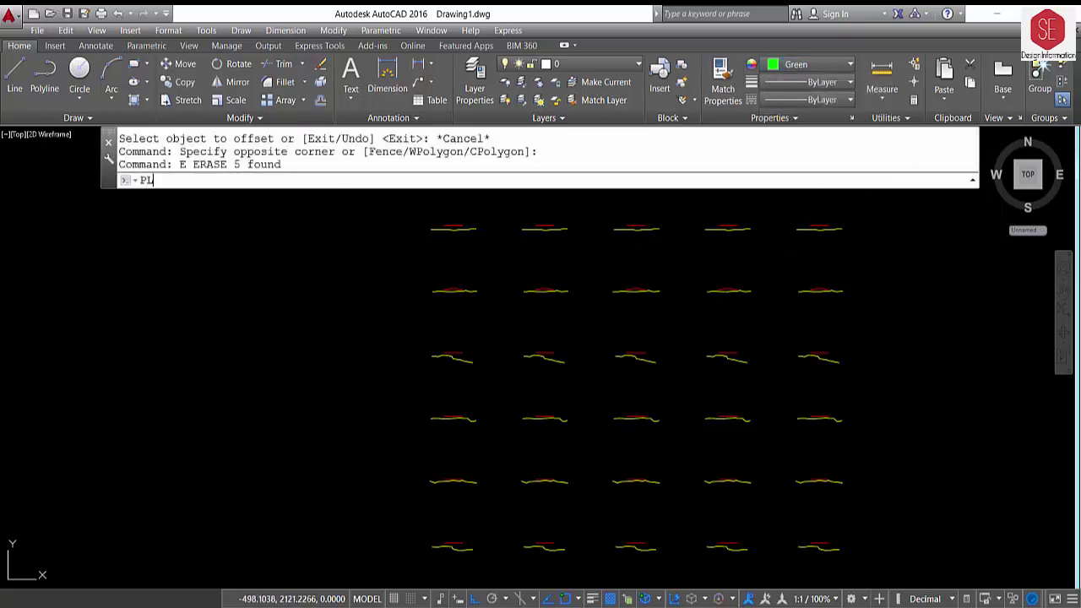
pyautogui.write('B')
pyautogui.scroll(5, 628, 216)
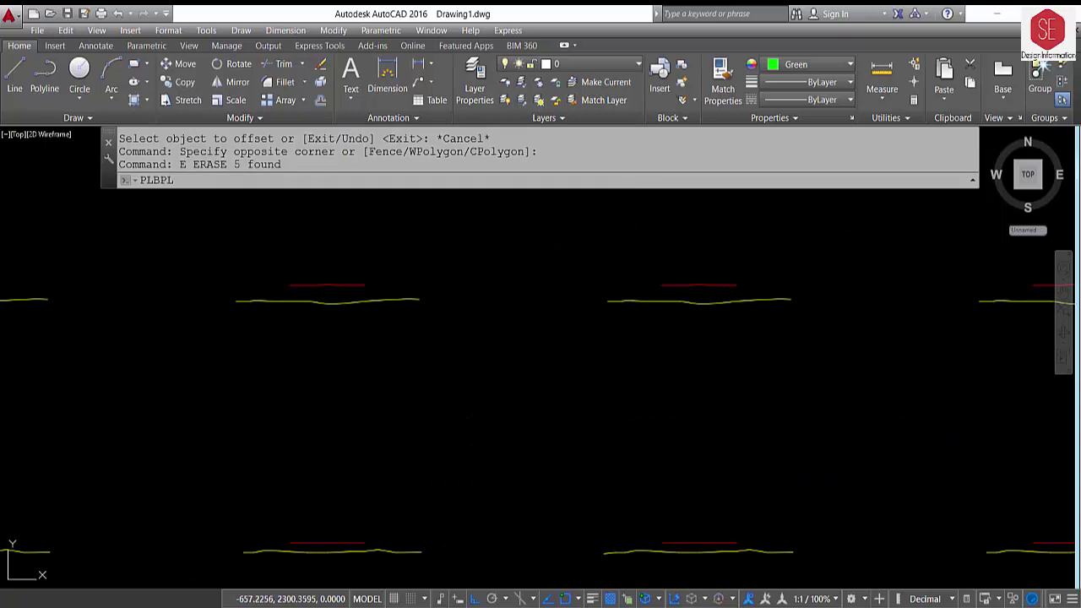
pyautogui.press('Return')
pyautogui.press('Escape')
pyautogui.write('PL')
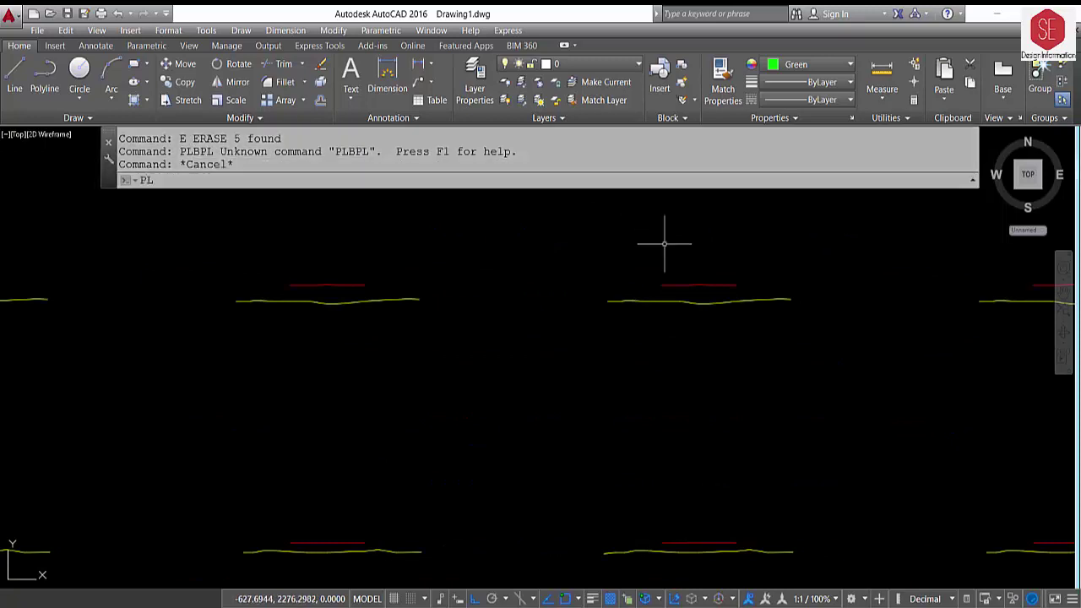
pyautogui.press('Return')
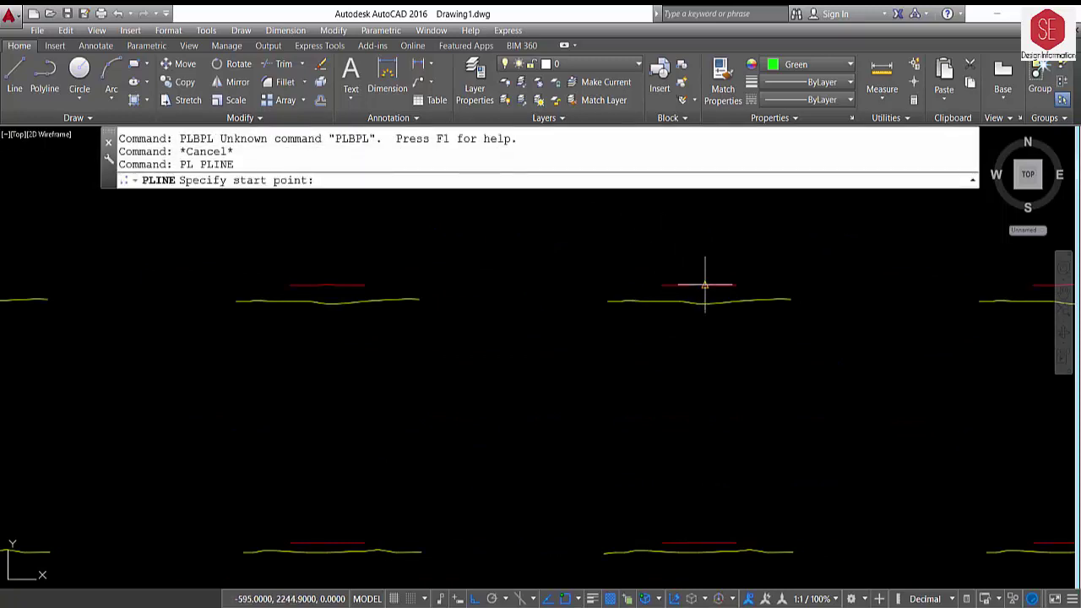
pyautogui.click(698, 285)
pyautogui.scroll(5, 727, 431)
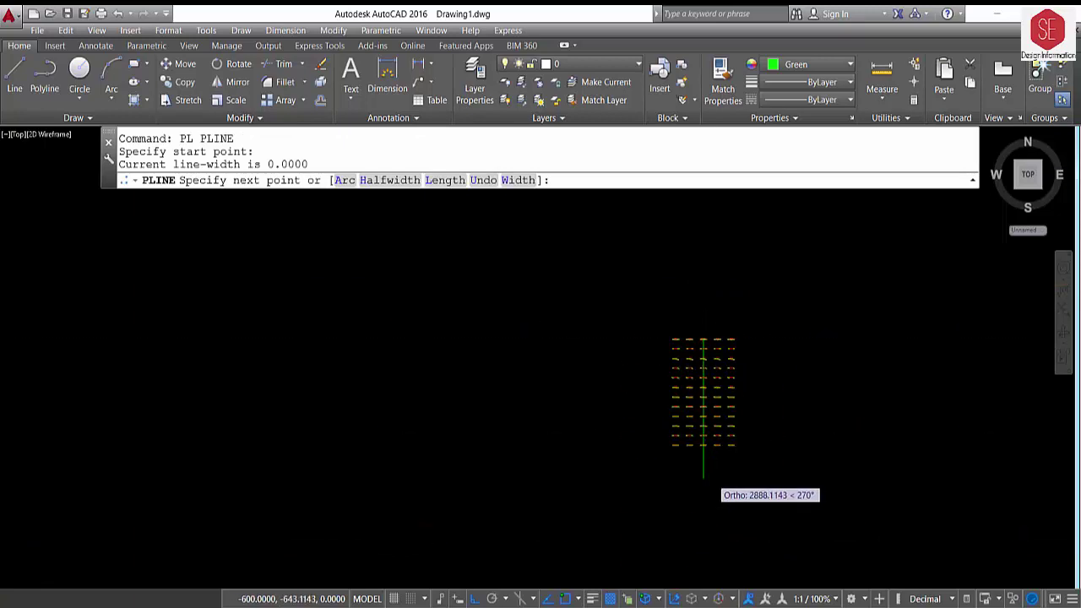
pyautogui.scroll(-5, 668, 356)
pyautogui.scroll(4, 622, 429)
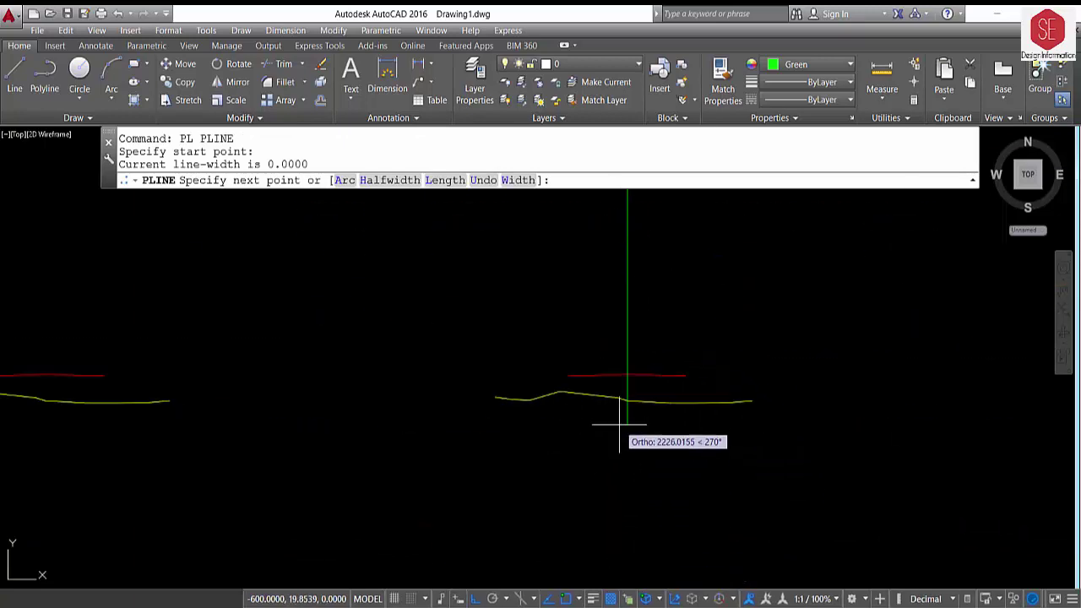
pyautogui.click(626, 401)
pyautogui.press('Escape')
pyautogui.scroll(-2, 651, 495)
pyautogui.scroll(-3, 653, 490)
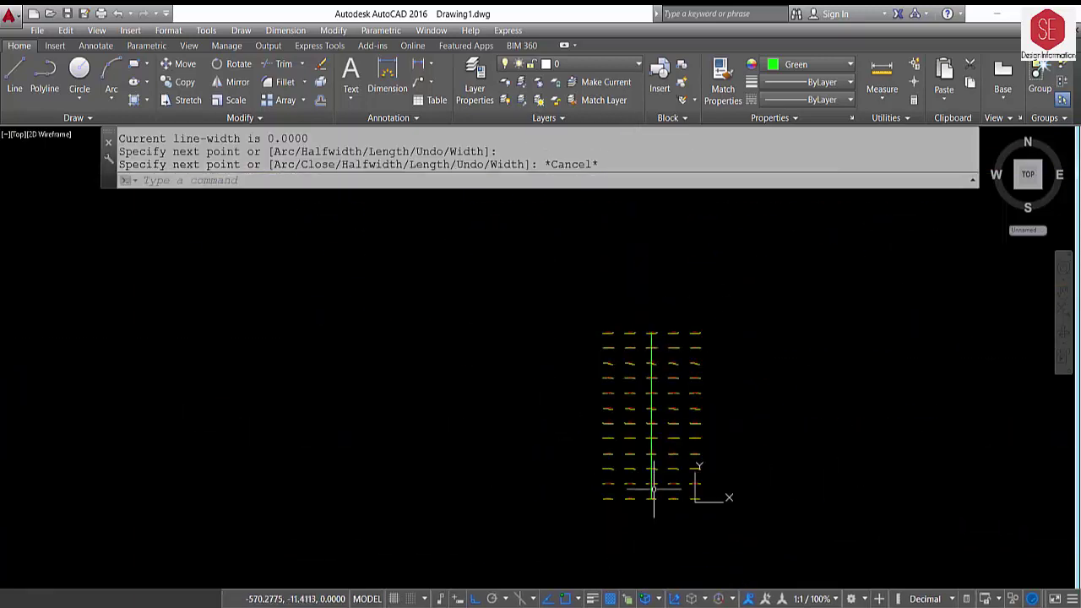
pyautogui.write('o')
pyautogui.press('Return')
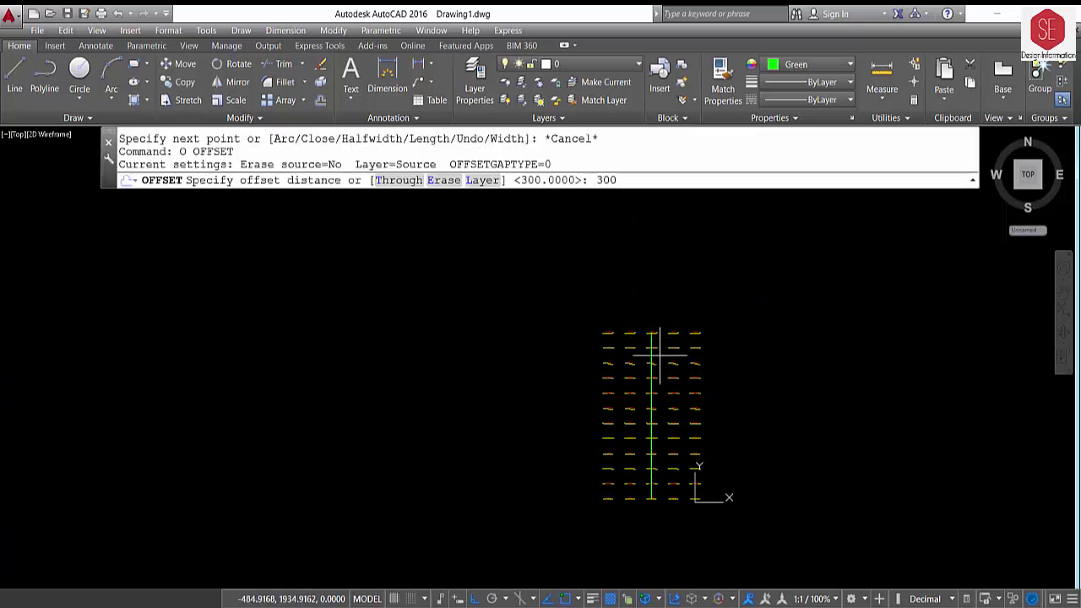
# Step: Offset the centreline 300 units twice to the left and twice to the right
pyautogui.press('Return')
pyautogui.scroll(4, 659, 356)
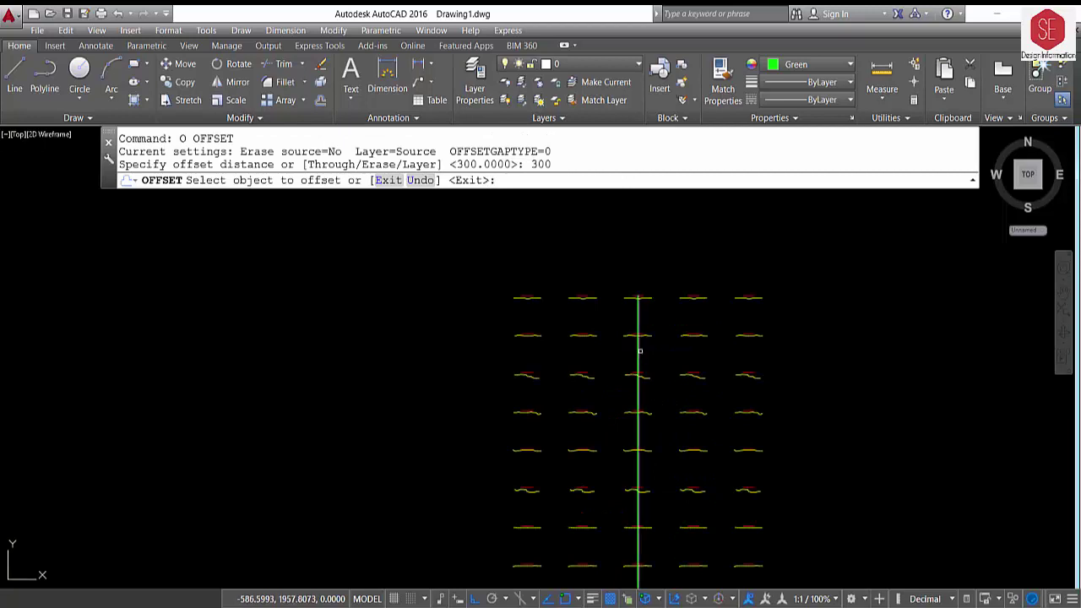
pyautogui.click(640, 350)
pyautogui.click(588, 350)
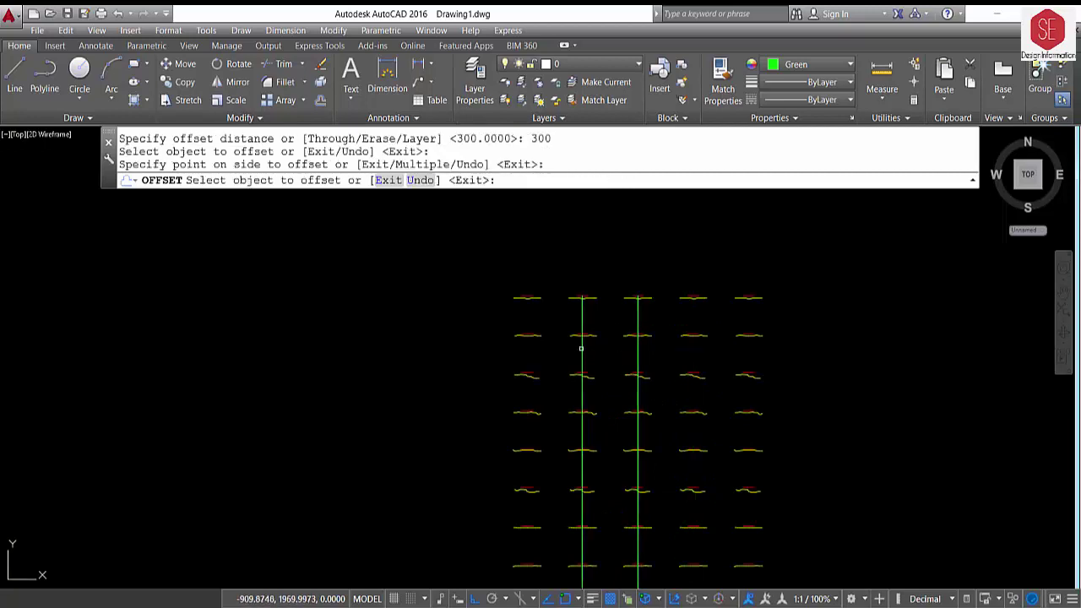
pyautogui.click(581, 348)
pyautogui.click(558, 355)
pyautogui.click(639, 352)
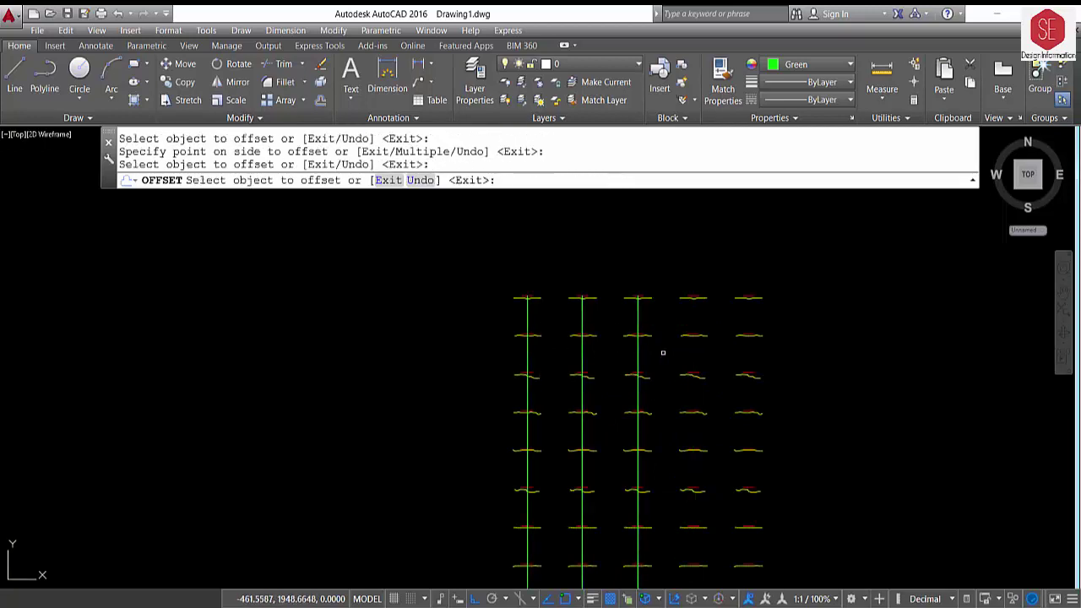
pyautogui.click(637, 353)
pyautogui.click(669, 355)
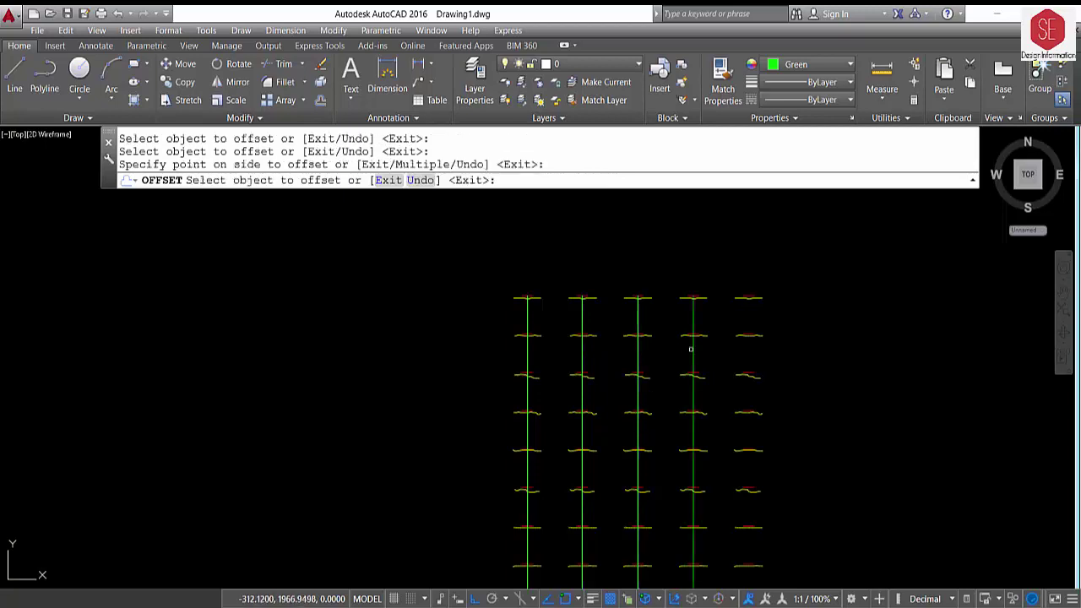
pyautogui.click(691, 349)
pyautogui.click(746, 347)
pyautogui.press('Escape')
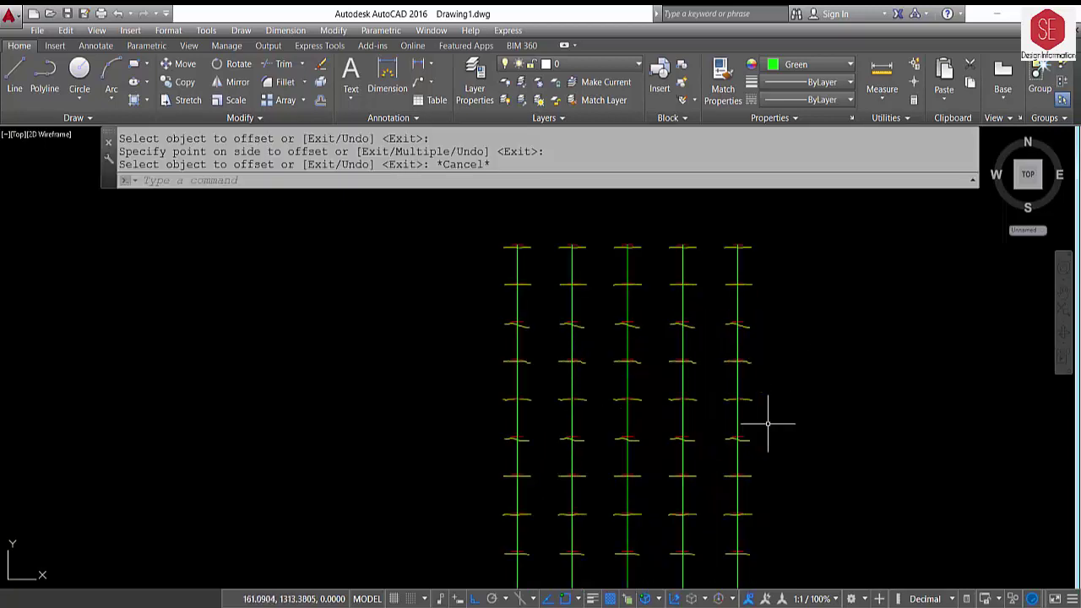
# Step: Select two sections' ground lines to inspect them, then clear the selection
pyautogui.scroll(4, 768, 423)
pyautogui.scroll(2, 640, 349)
pyautogui.scroll(3, 701, 365)
pyautogui.click(581, 366)
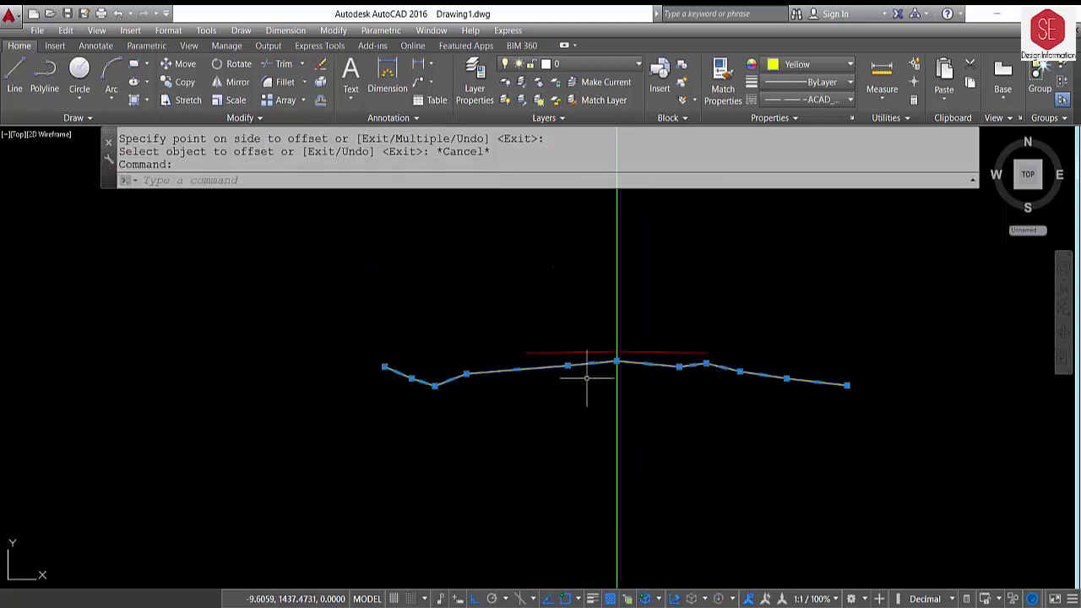
pyautogui.scroll(-6, 625, 385)
pyautogui.scroll(-2, 634, 389)
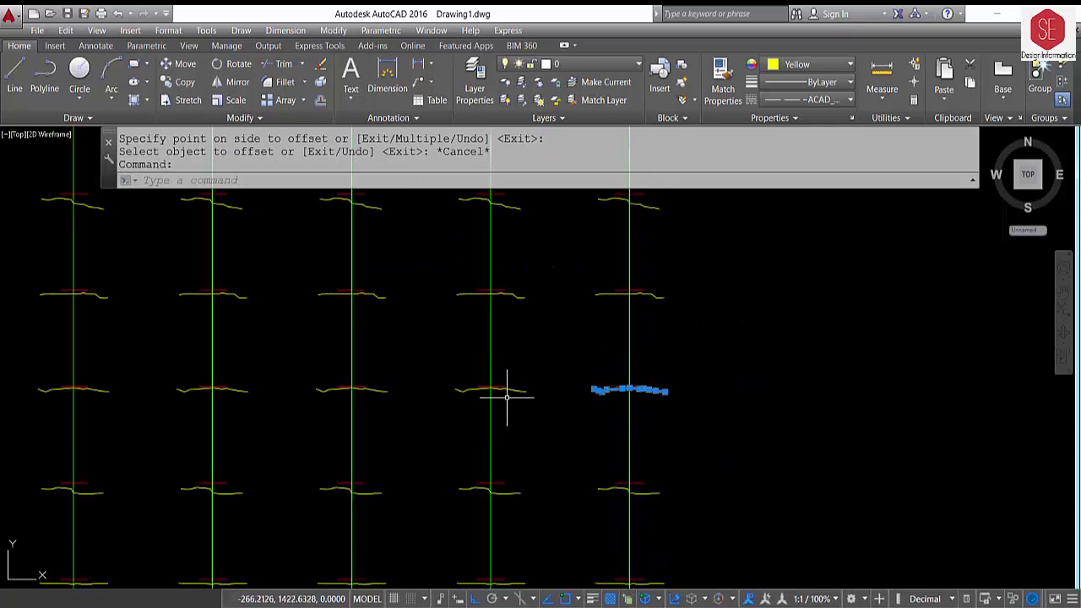
pyautogui.click(506, 390)
pyautogui.scroll(4, 494, 391)
pyautogui.scroll(2, 506, 386)
pyautogui.scroll(-8, 542, 386)
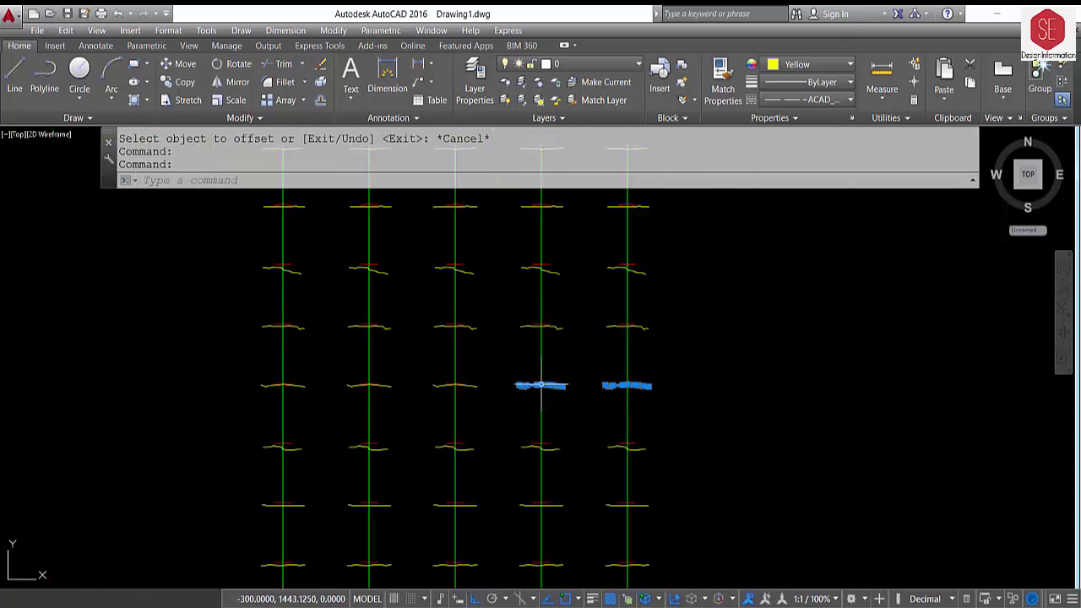
pyautogui.press('Escape')
pyautogui.scroll(-3, 586, 386)
pyautogui.scroll(-2, 512, 357)
pyautogui.scroll(5, 498, 316)
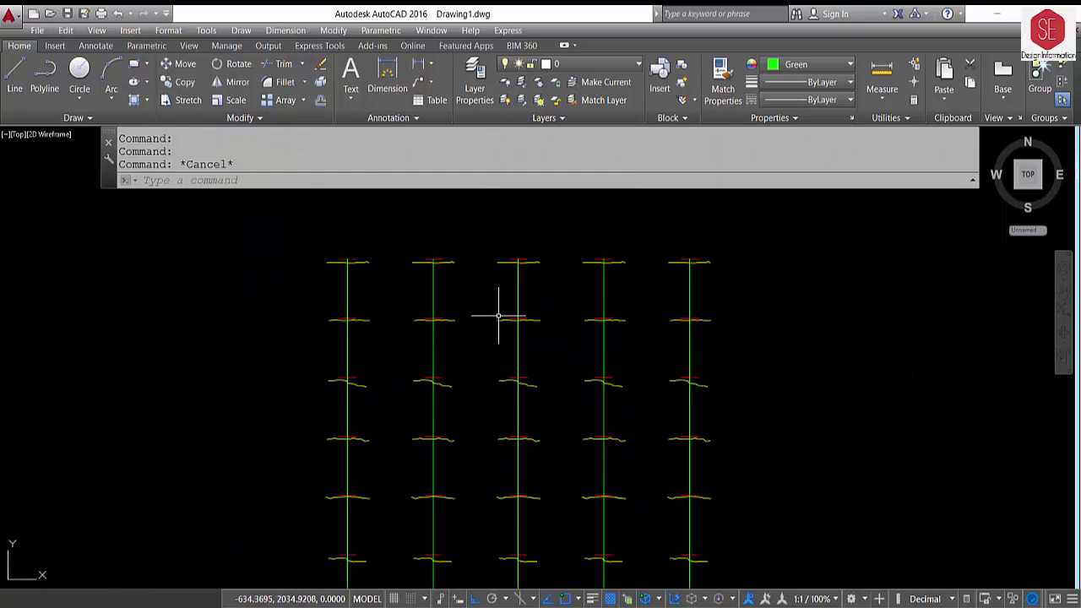
# Step: Zoom to the sample template and select its 21 objects with two windows for block 'xyz'
pyautogui.scroll(-4, 549, 310)
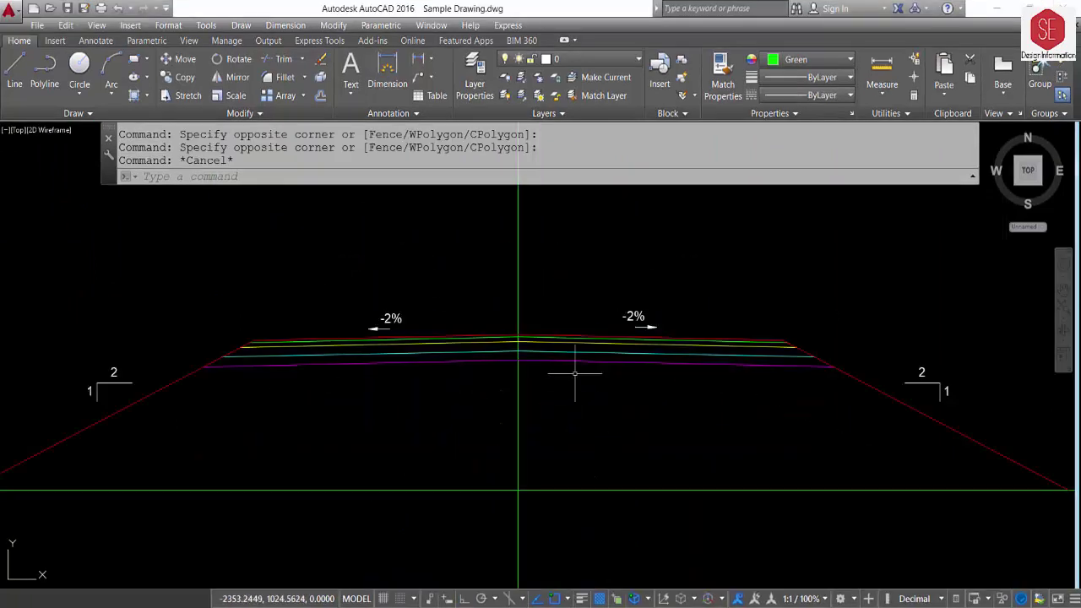
pyautogui.scroll(-2, 540, 351)
pyautogui.scroll(-8, 647, 353)
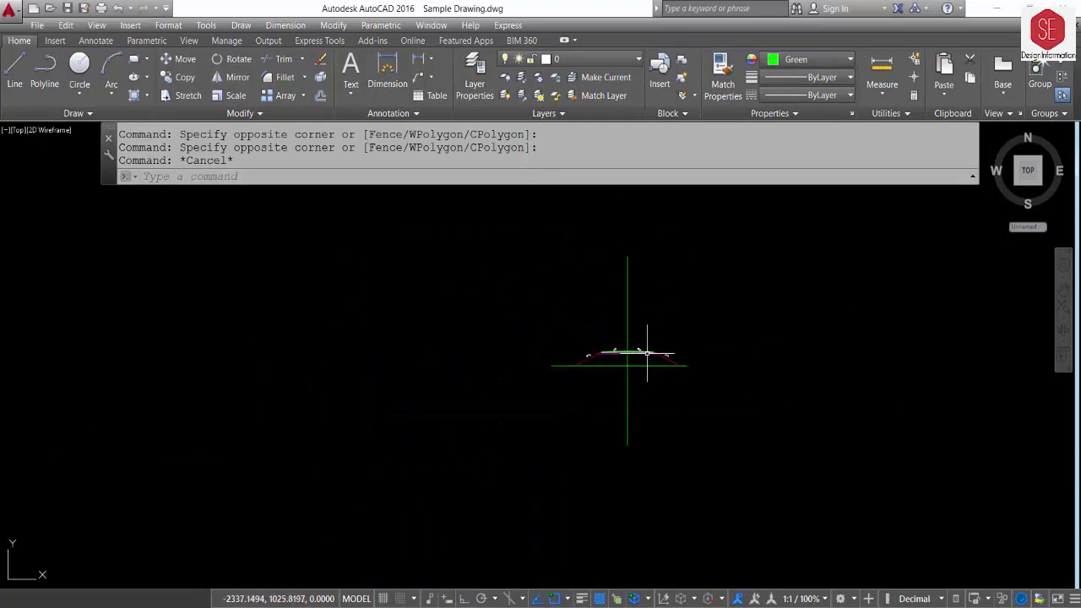
pyautogui.scroll(-5, 617, 351)
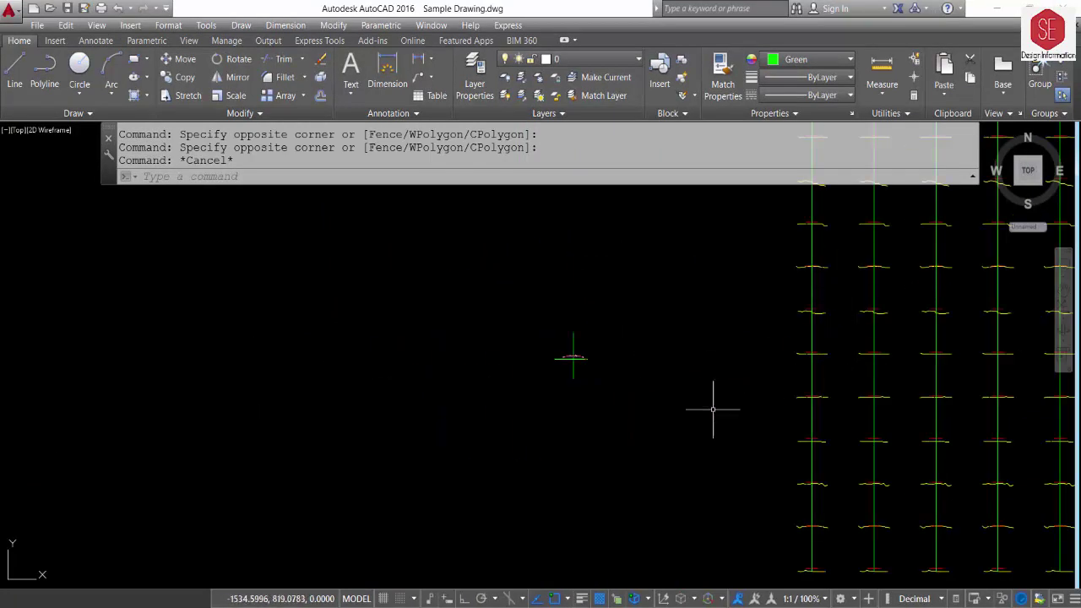
pyautogui.scroll(3, 577, 345)
pyautogui.scroll(6, 511, 375)
pyautogui.scroll(1, 483, 393)
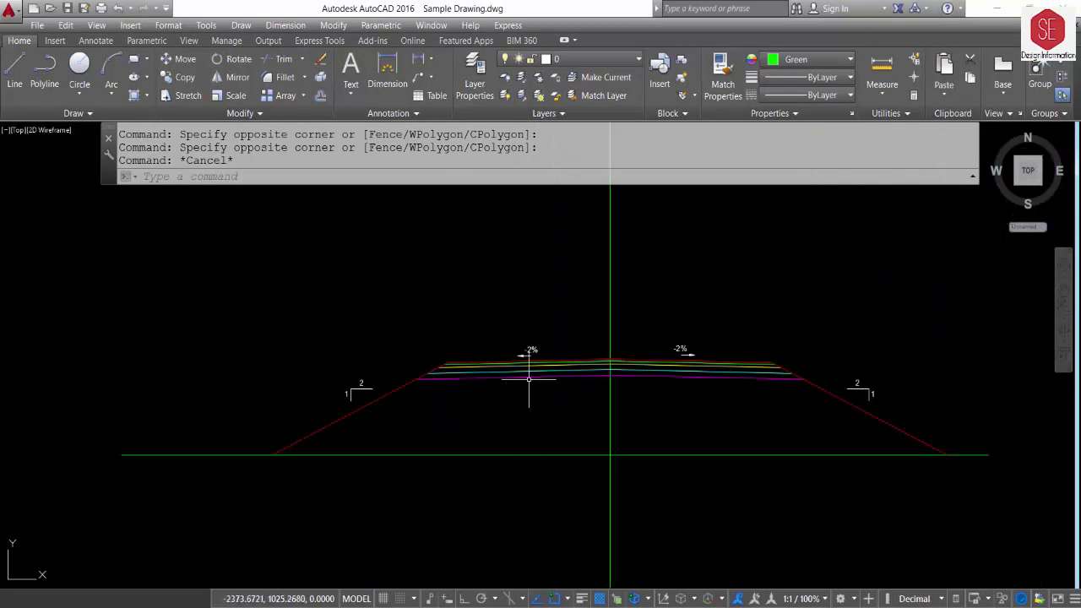
pyautogui.write('b')
pyautogui.press('Return')
pyautogui.write('xyz')
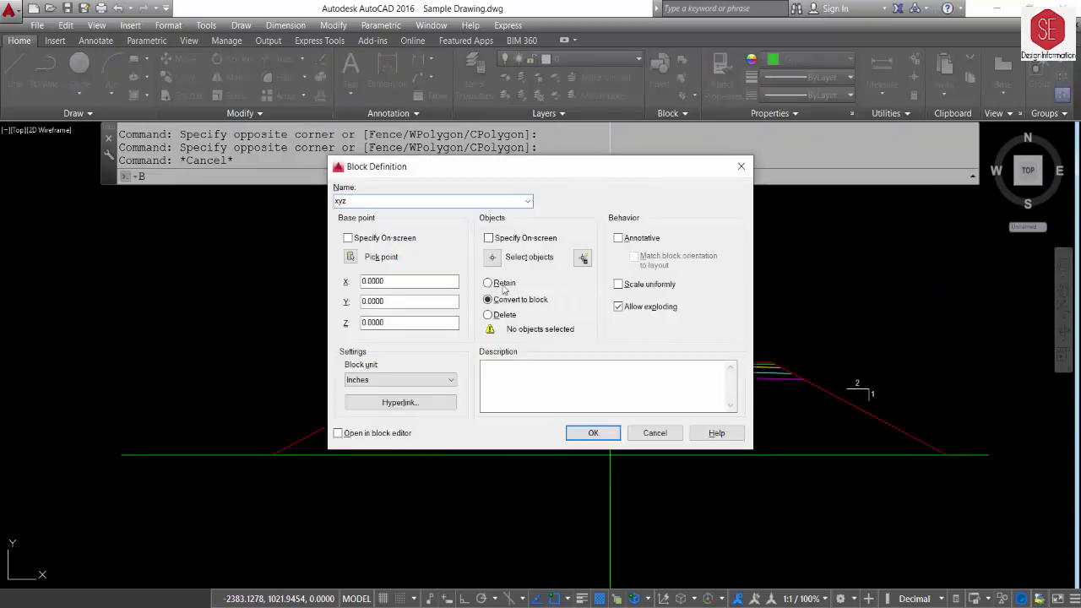
pyautogui.click(493, 258)
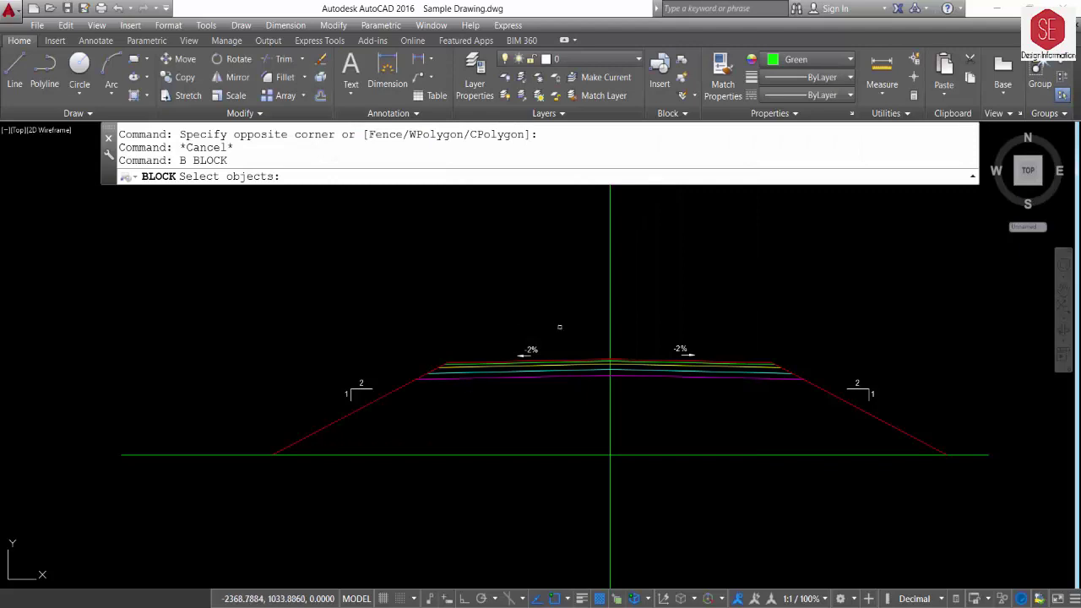
pyautogui.click(560, 317)
pyautogui.click(326, 445)
pyautogui.click(897, 337)
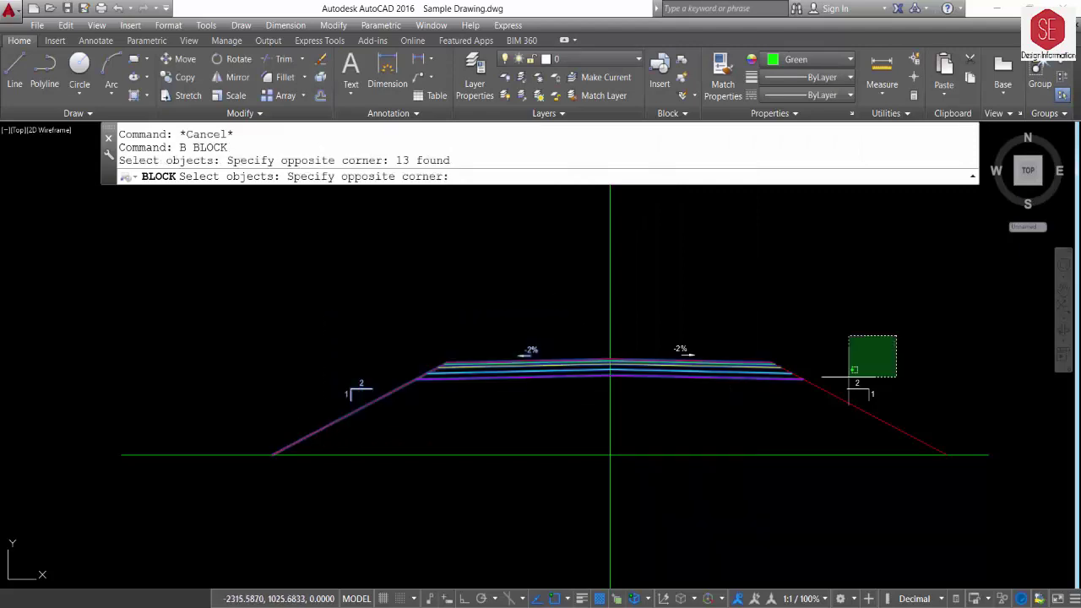
pyautogui.click(676, 415)
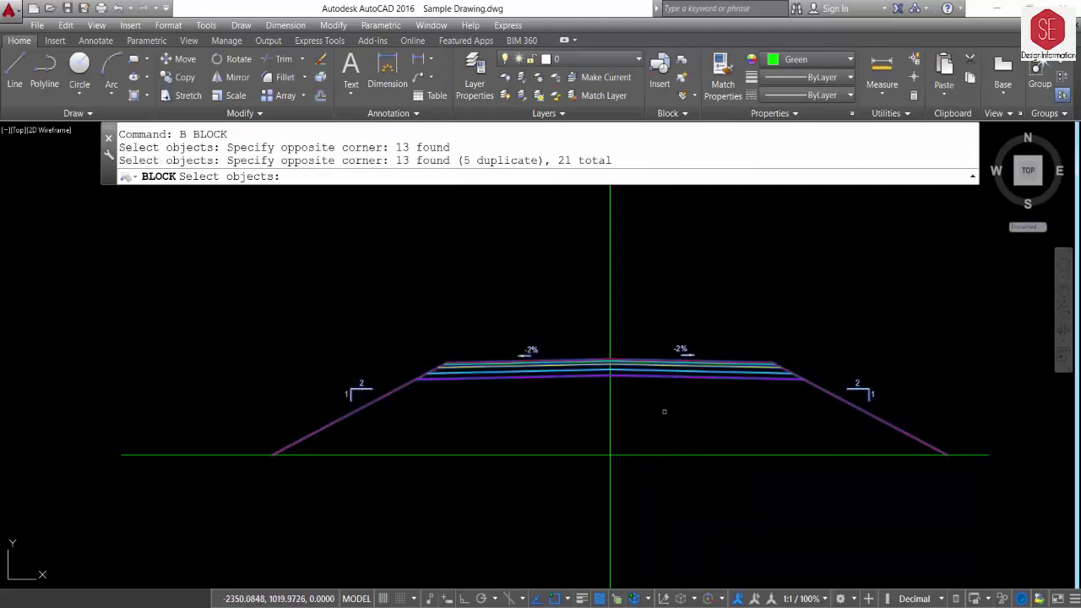
pyautogui.press('Return')
pyautogui.press('Return')
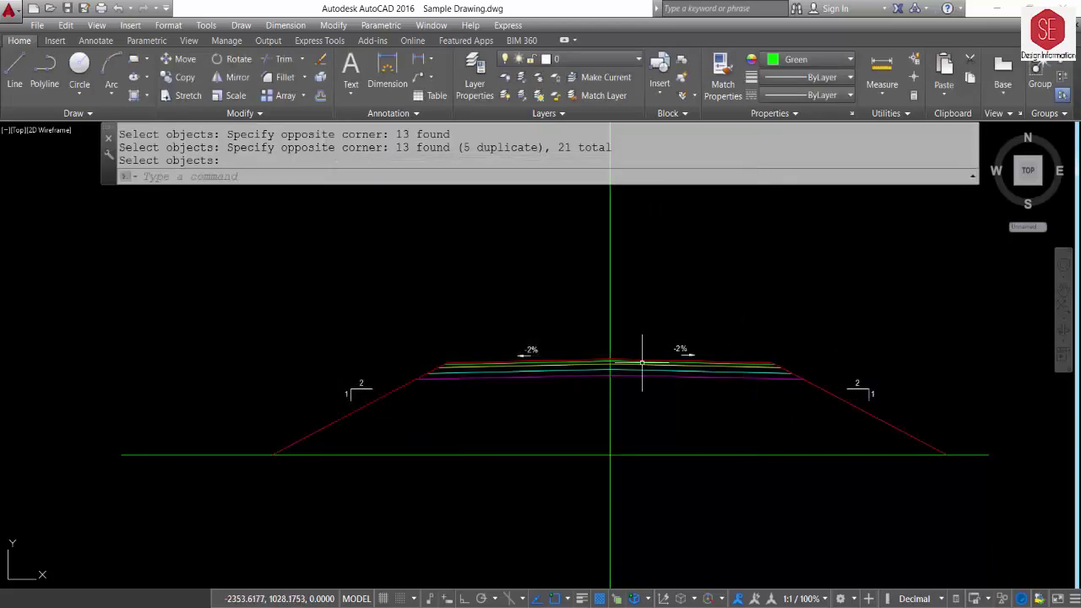
# Step: Copy the road template from its crown onto the centreline tops of the next three sections
pyautogui.write('C')
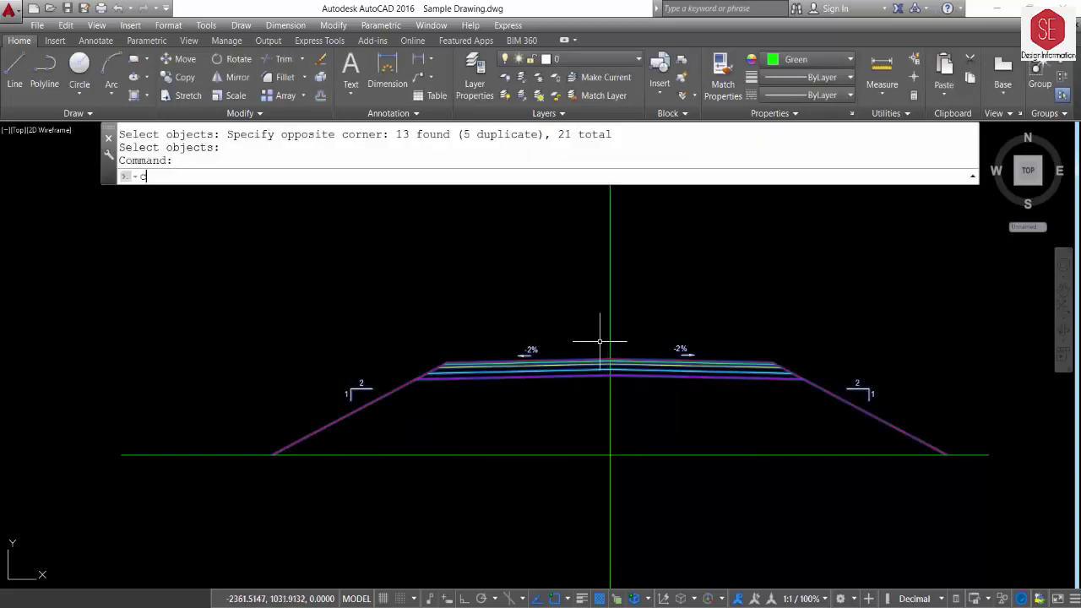
pyautogui.write('O')
pyautogui.press('Return')
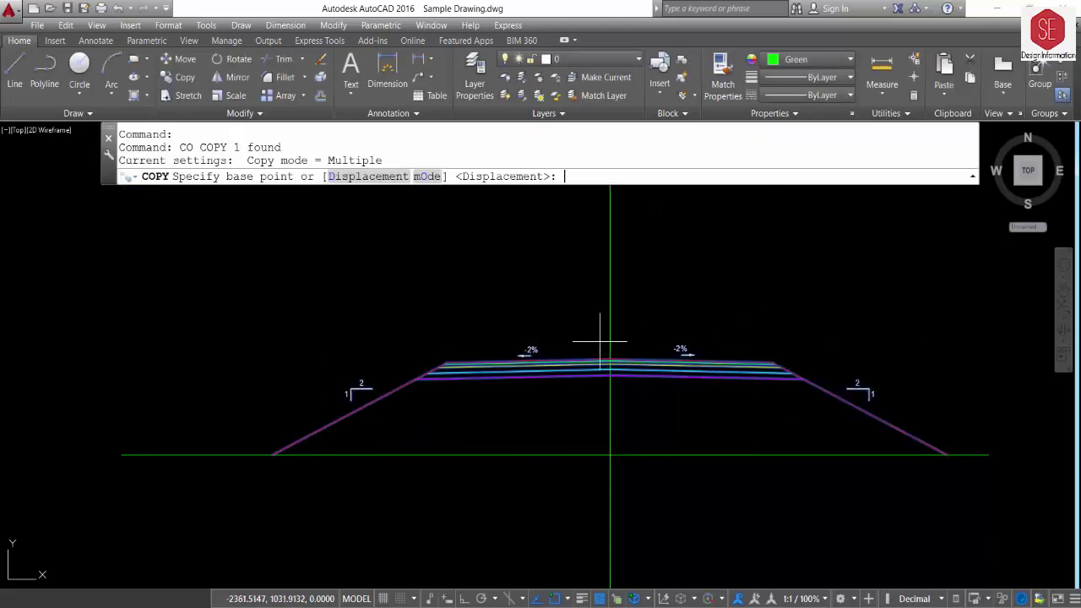
pyautogui.click(610, 362)
pyautogui.scroll(-10, 430, 287)
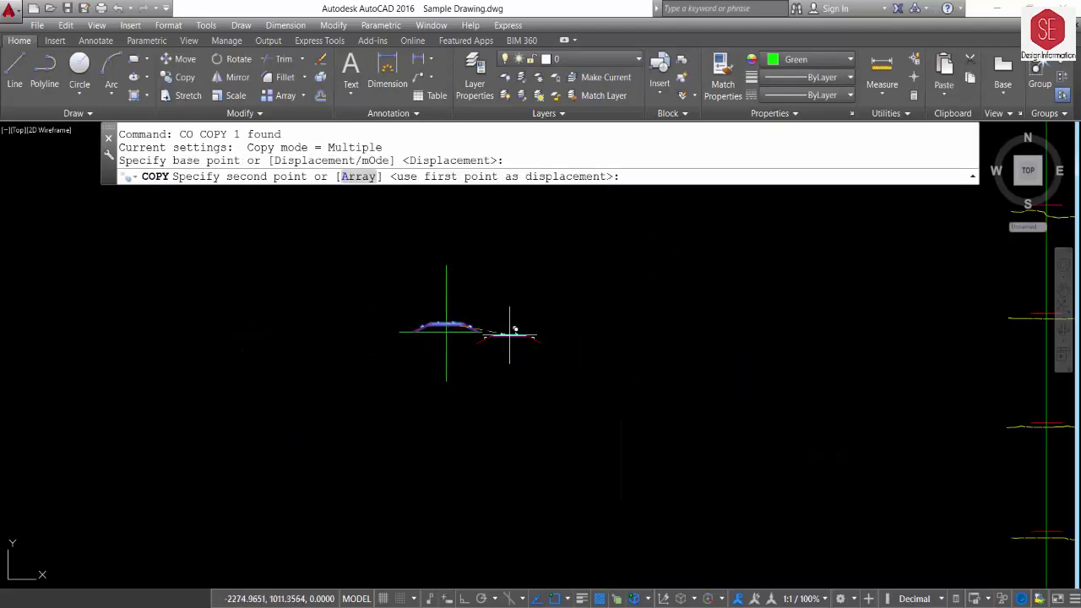
pyautogui.scroll(4, 495, 519)
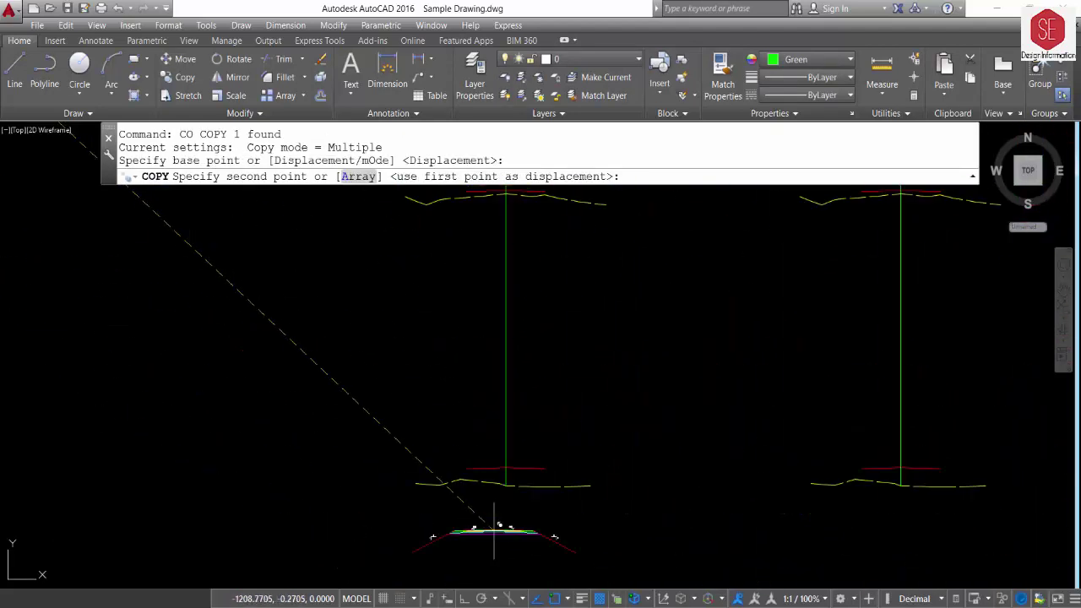
pyautogui.scroll(3, 495, 422)
pyautogui.scroll(2, 521, 371)
pyautogui.click(517, 376)
pyautogui.scroll(-3, 507, 405)
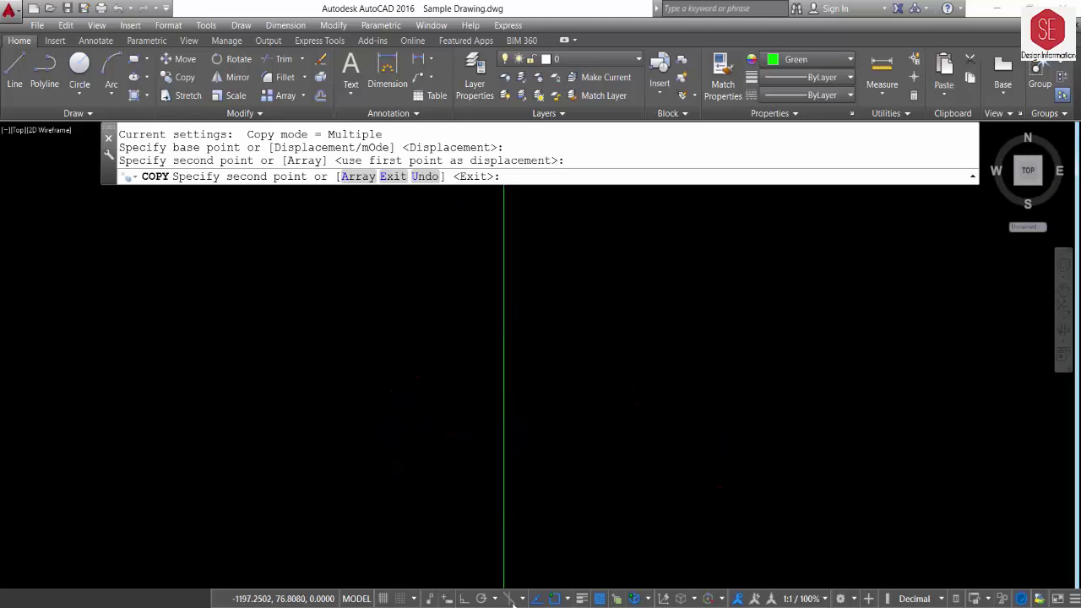
pyautogui.scroll(3, 477, 338)
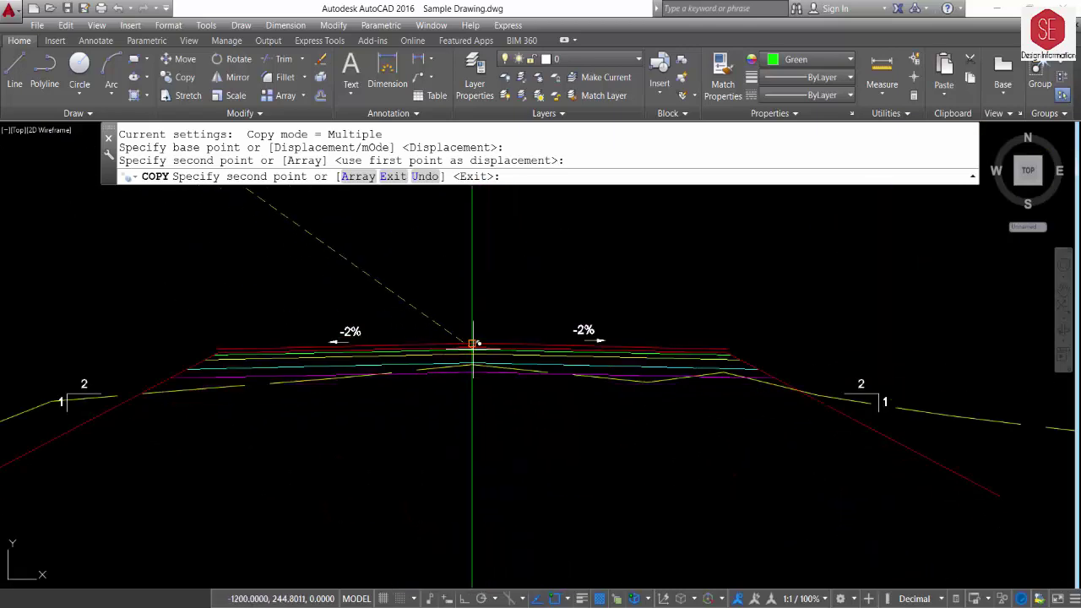
pyautogui.click(473, 342)
pyautogui.scroll(-3, 417, 357)
pyautogui.scroll(3, 417, 357)
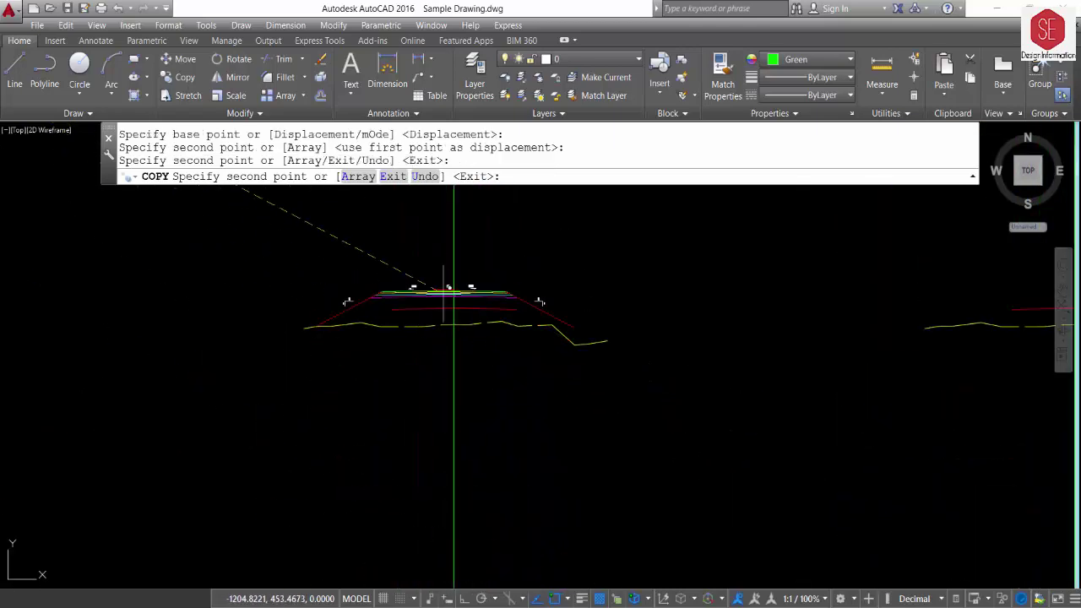
pyautogui.click(437, 302)
# Step: Place one more template copy on the next section in the column, then end the copy
pyautogui.moveTo(488, 275); pyautogui.dragTo(492, 330, button='middle')
pyautogui.scroll(3, 493, 331)
pyautogui.scroll(3, 492, 330)
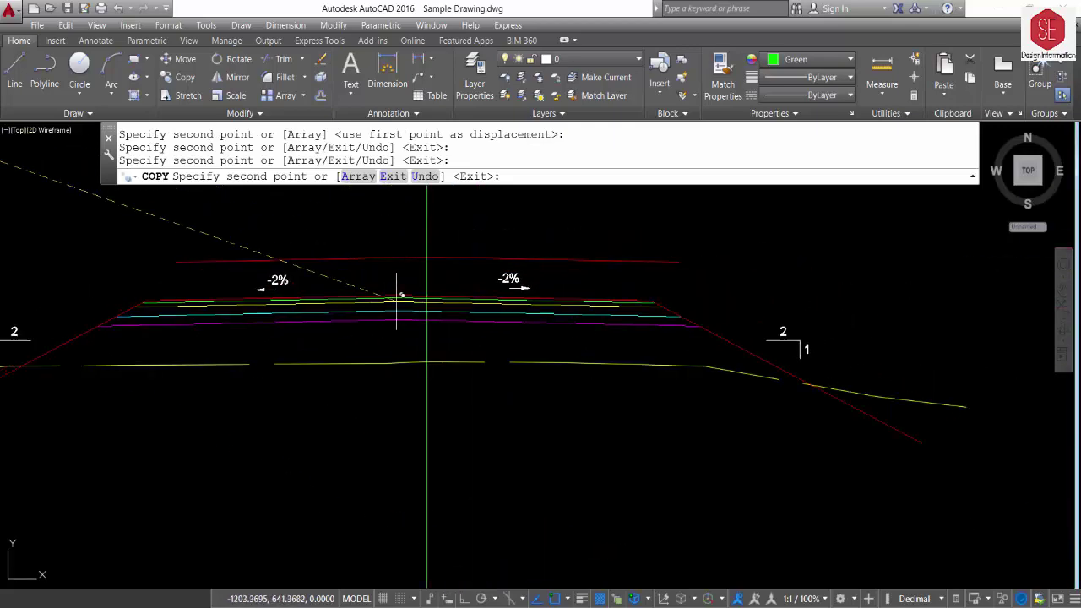
pyautogui.moveTo(393, 296); pyautogui.dragTo(430, 257, button='middle')
pyautogui.click(428, 255)
pyautogui.scroll(-5, 515, 326)
pyautogui.scroll(2, 512, 313)
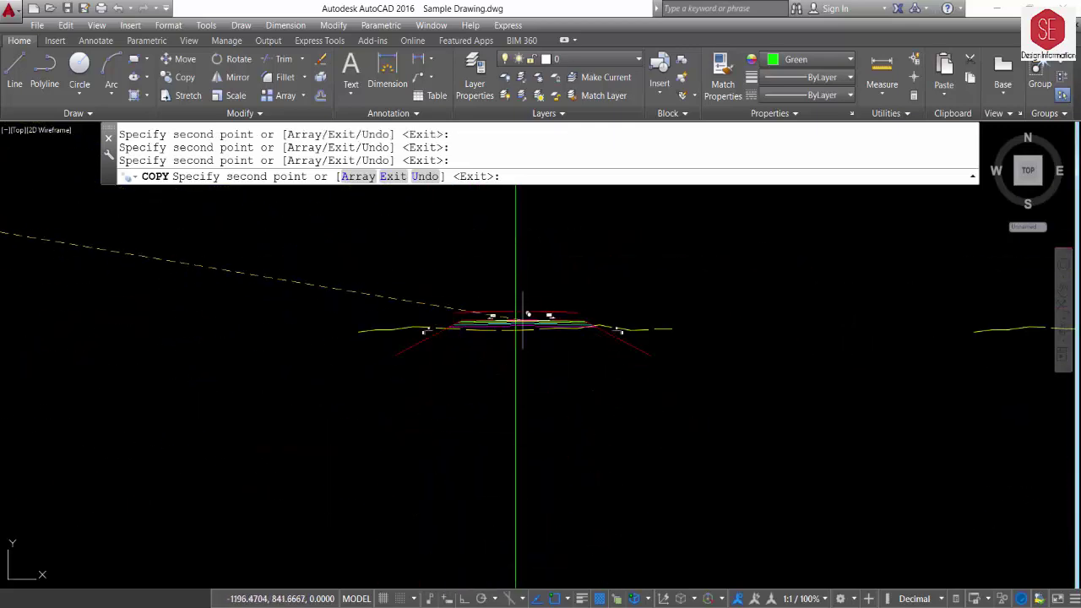
pyautogui.scroll(2, 512, 310)
pyautogui.scroll(1, 510, 308)
pyautogui.scroll(-1, 516, 310)
pyautogui.scroll(-5, 532, 330)
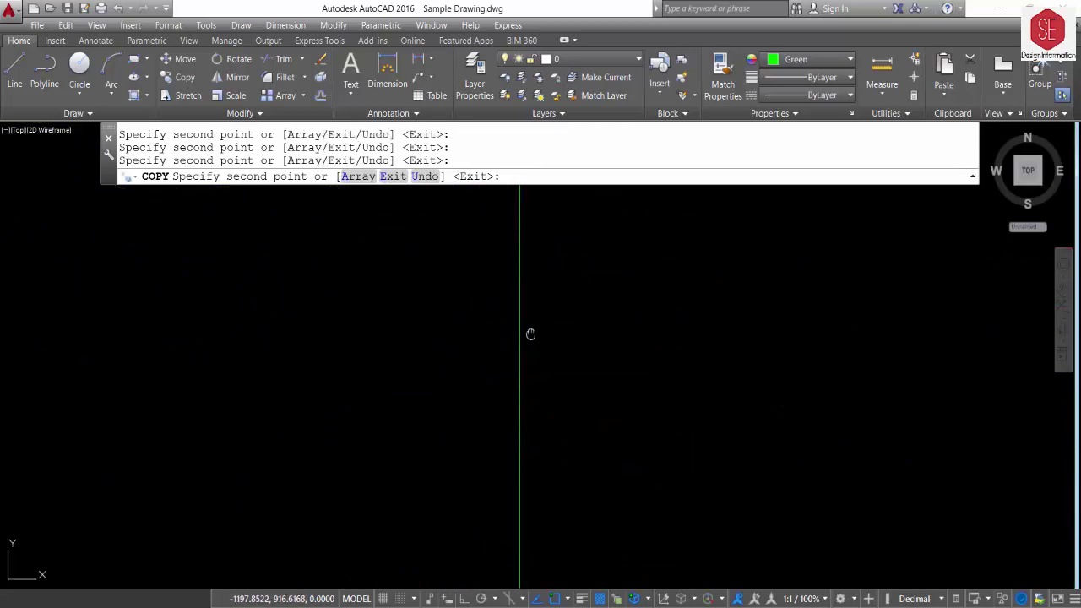
pyautogui.scroll(4, 549, 406)
pyautogui.scroll(-1, 561, 338)
pyautogui.scroll(1, 564, 263)
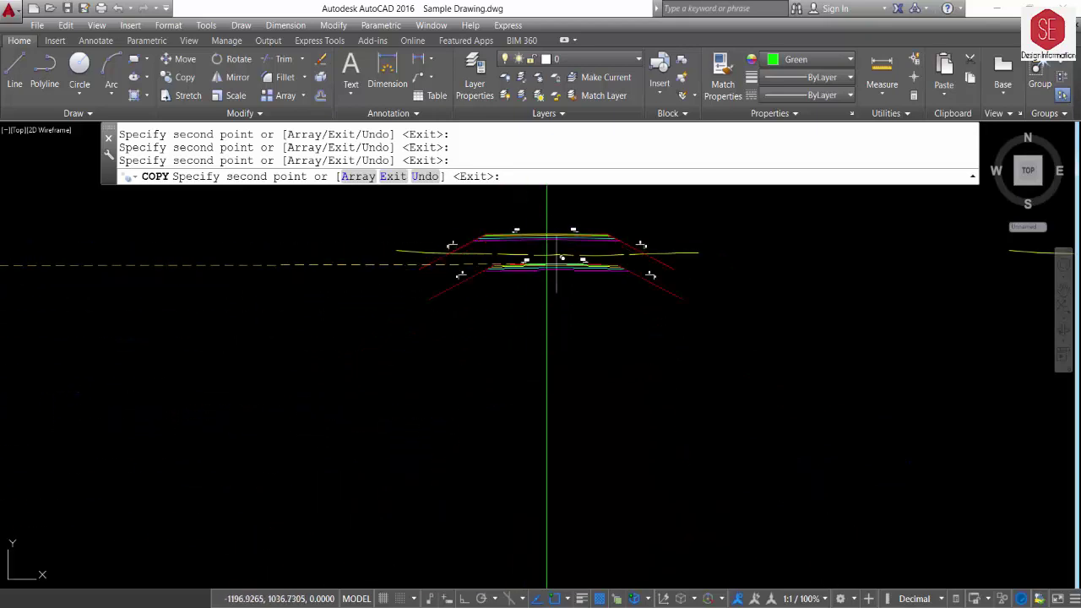
pyautogui.scroll(-1, 567, 249)
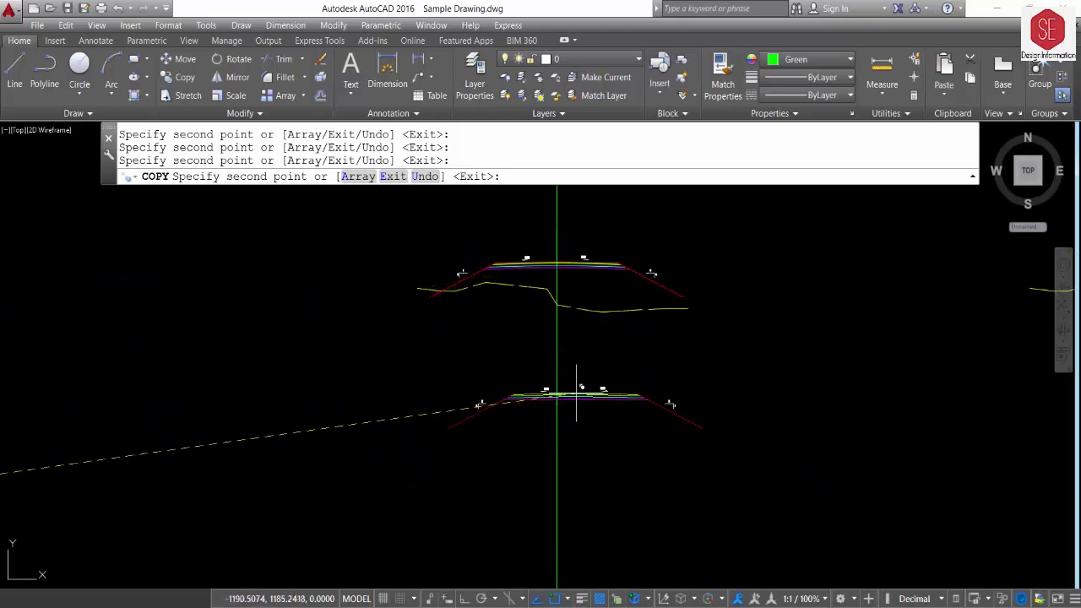
pyautogui.scroll(-4, 580, 386)
pyautogui.scroll(5, 562, 358)
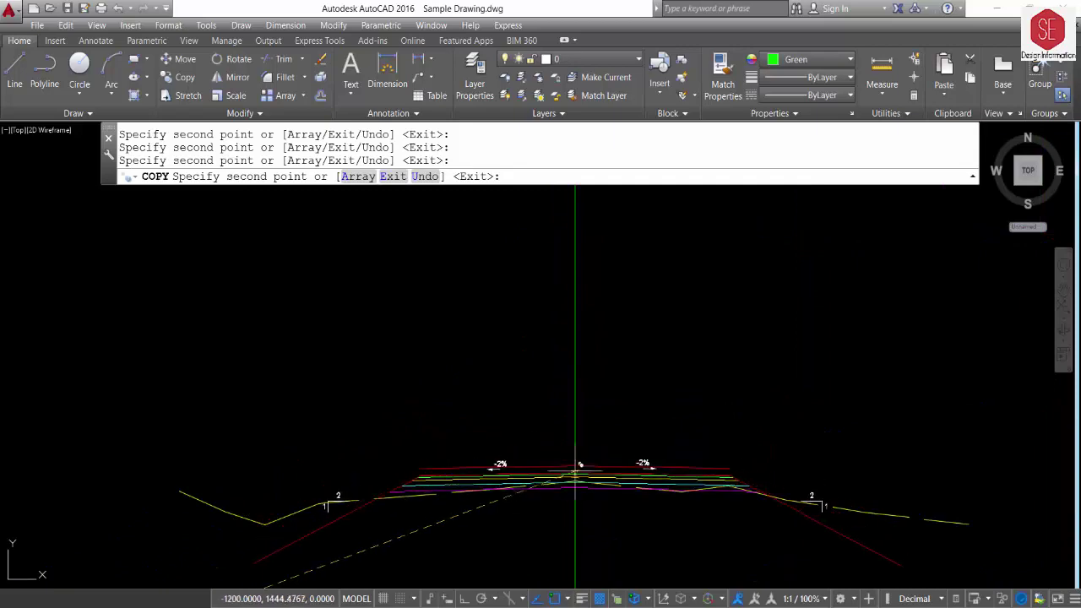
pyautogui.scroll(-2, 664, 317)
pyautogui.scroll(-2, 647, 447)
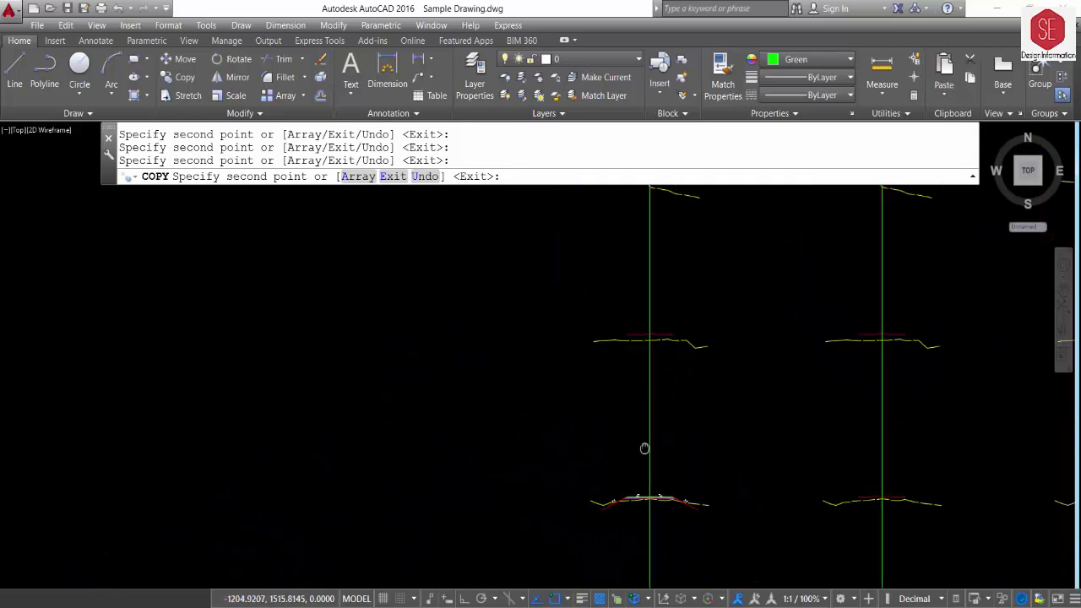
pyautogui.scroll(3, 633, 321)
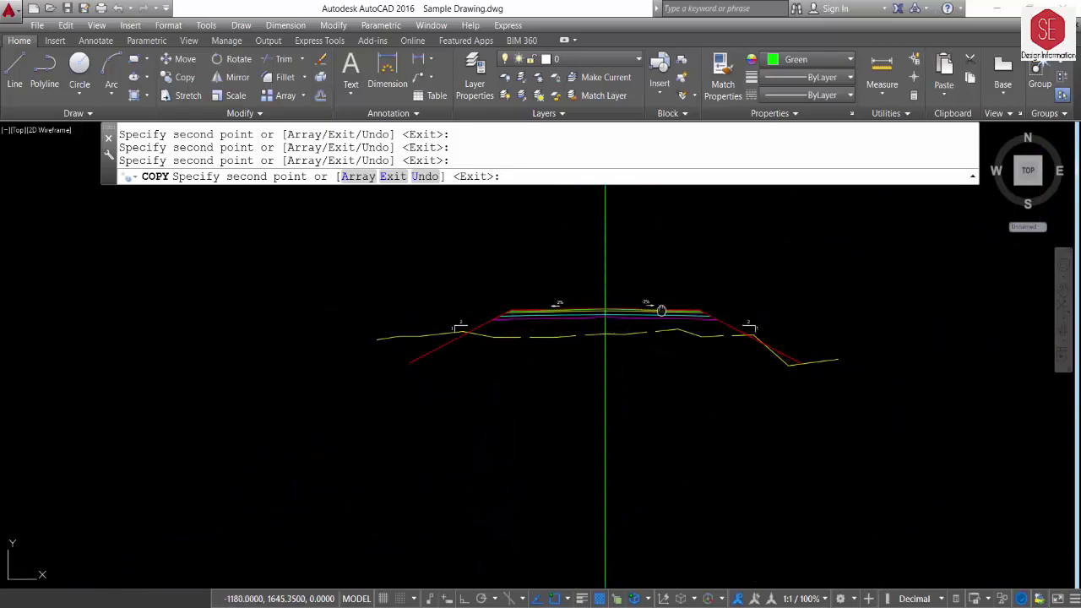
pyautogui.moveTo(604, 310); pyautogui.dragTo(639, 479, button='middle')
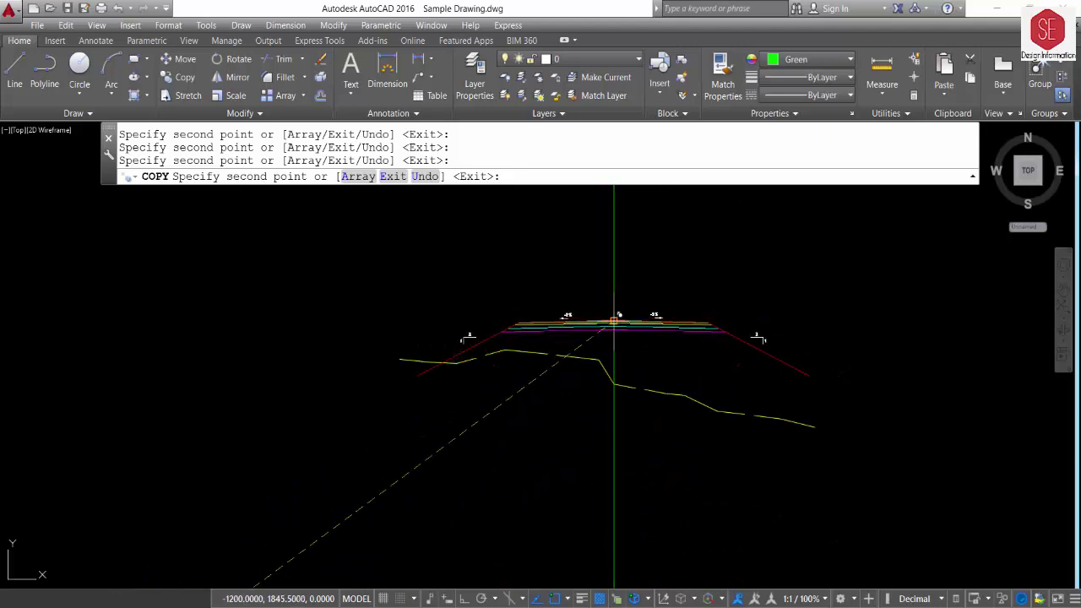
pyautogui.scroll(-2, 614, 323)
pyautogui.scroll(-2, 591, 355)
pyautogui.scroll(2, 520, 326)
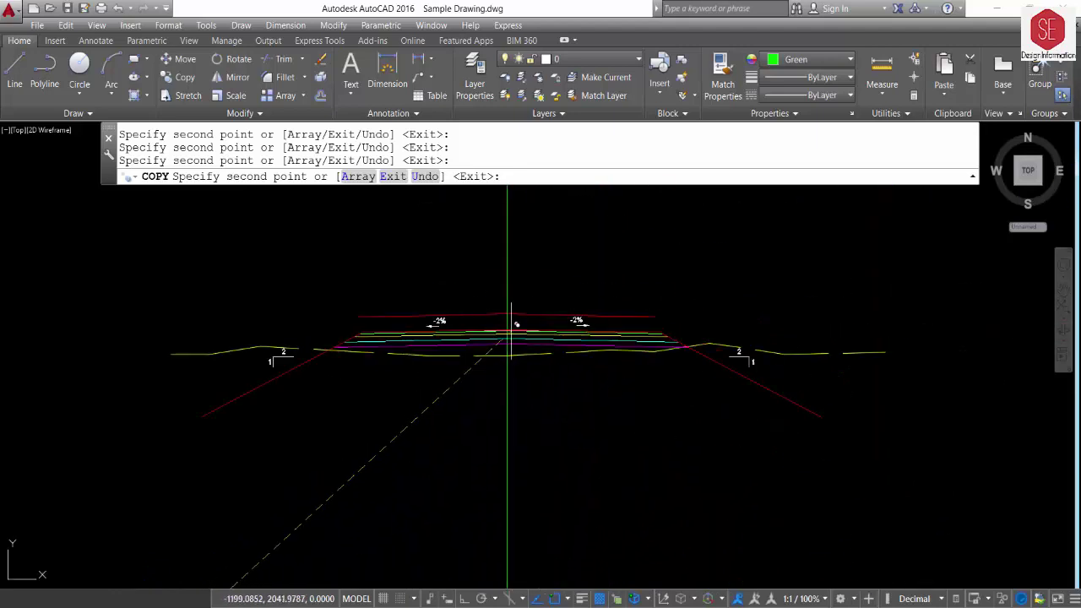
pyautogui.scroll(1, 506, 312)
pyautogui.scroll(2, 583, 304)
pyautogui.scroll(-3, 596, 269)
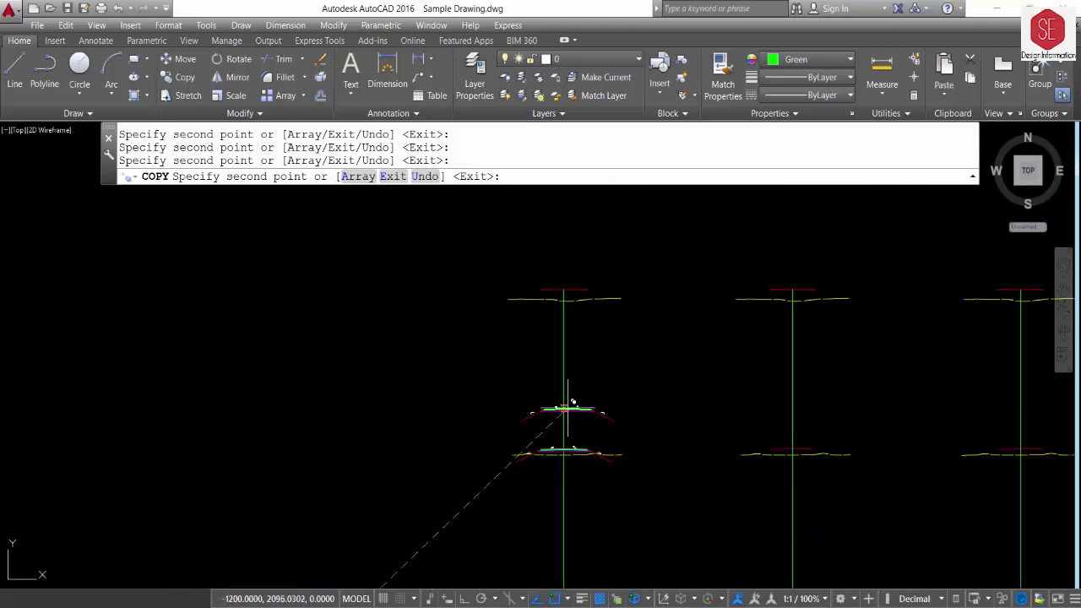
pyautogui.scroll(-3, 287, 319)
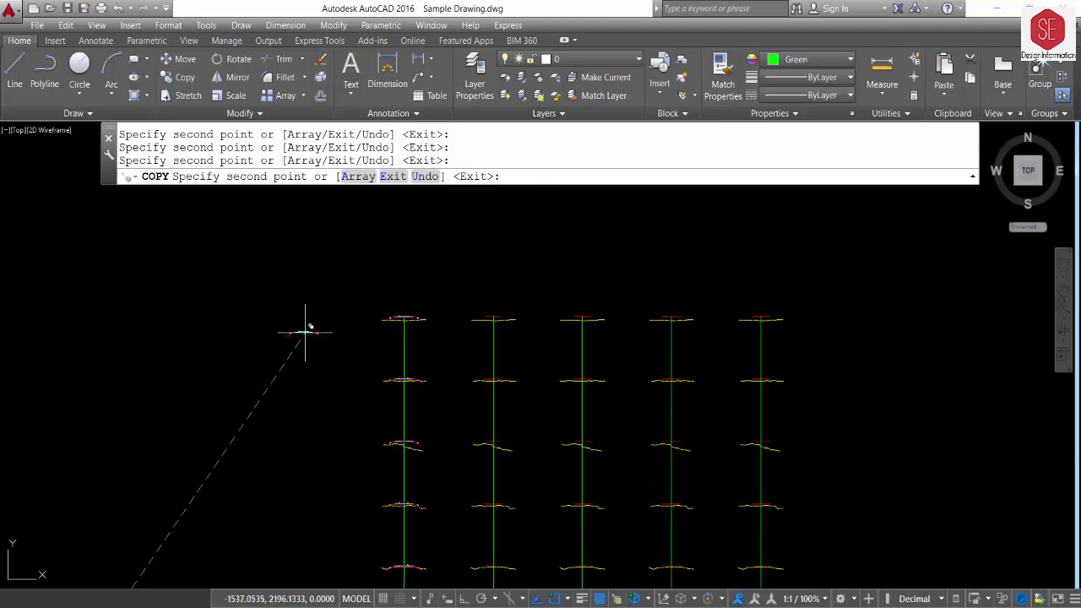
pyautogui.scroll(-3, 307, 389)
pyautogui.press('Escape')
pyautogui.scroll(3, 470, 433)
pyautogui.scroll(5, 470, 433)
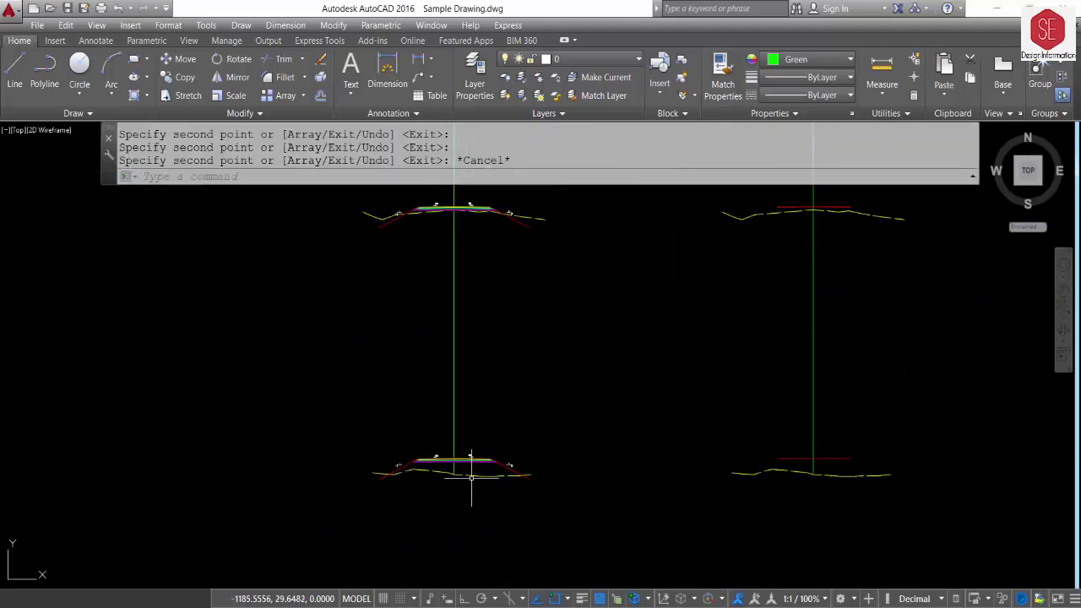
# Step: Start COPY and select the twelve road templates down the first column
pyautogui.write('co')
pyautogui.press('Return')
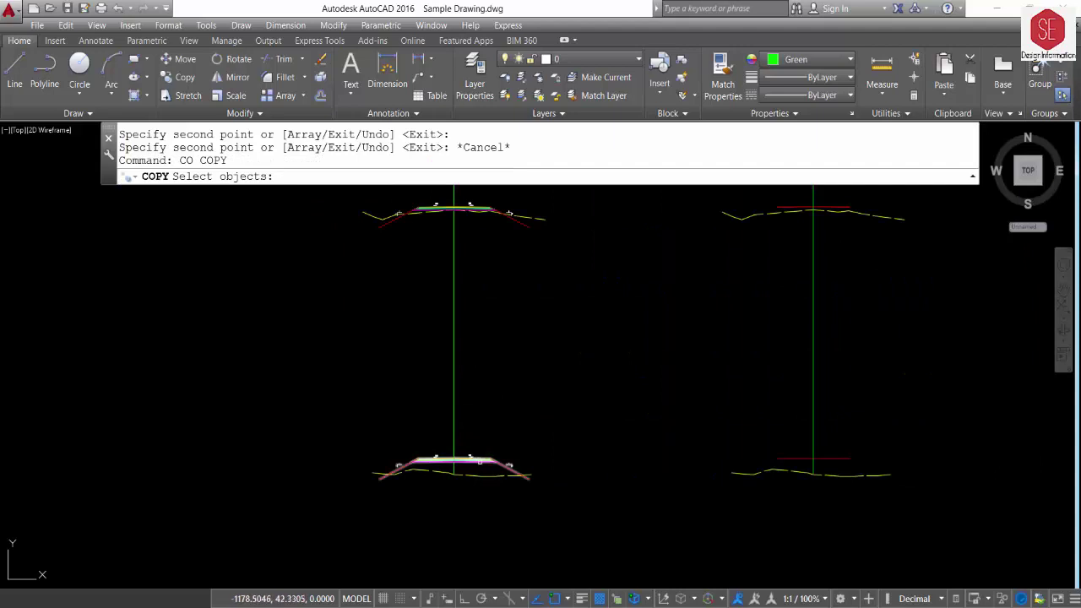
pyautogui.click(480, 460)
pyautogui.scroll(-1, 477, 456)
pyautogui.click(488, 445)
pyautogui.scroll(3, 456, 495)
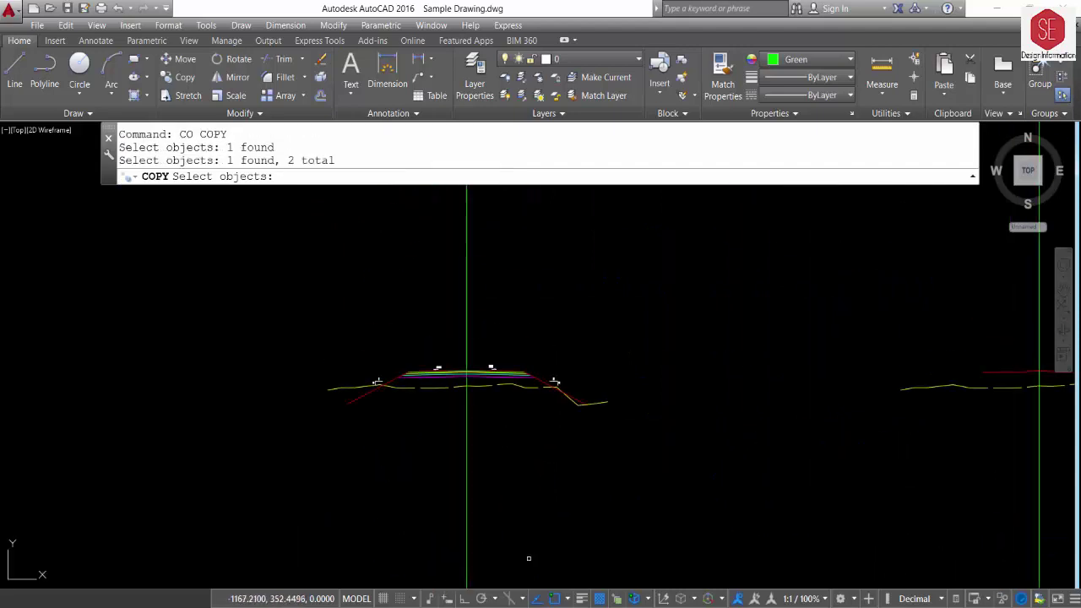
pyautogui.click(496, 369)
pyautogui.scroll(-1, 507, 397)
pyautogui.scroll(1, 488, 359)
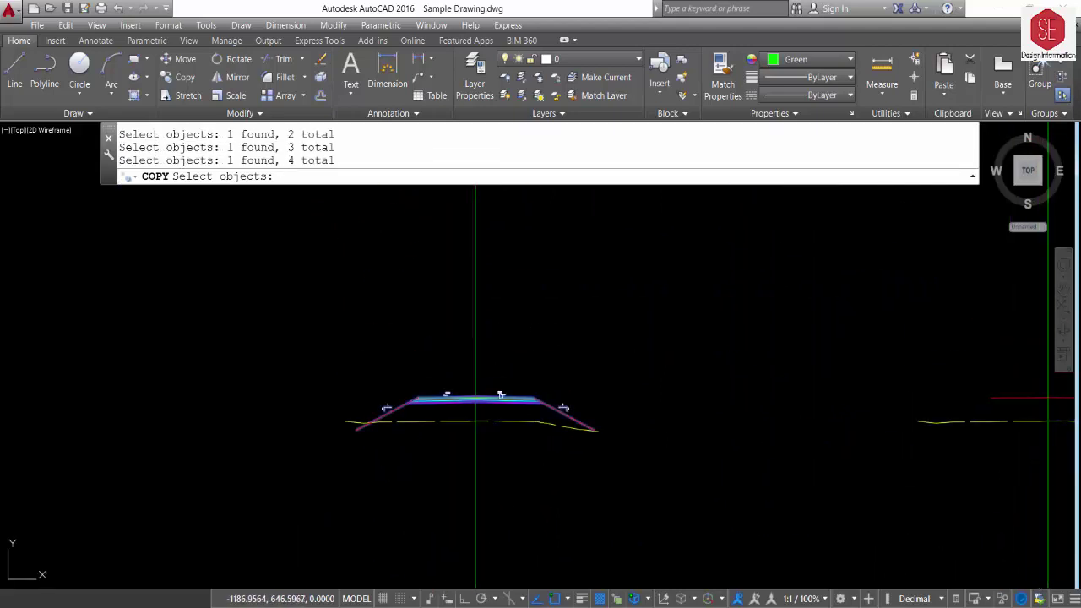
pyautogui.scroll(-3, 501, 394)
pyautogui.moveTo(538, 304); pyautogui.dragTo(550, 403, button='middle')
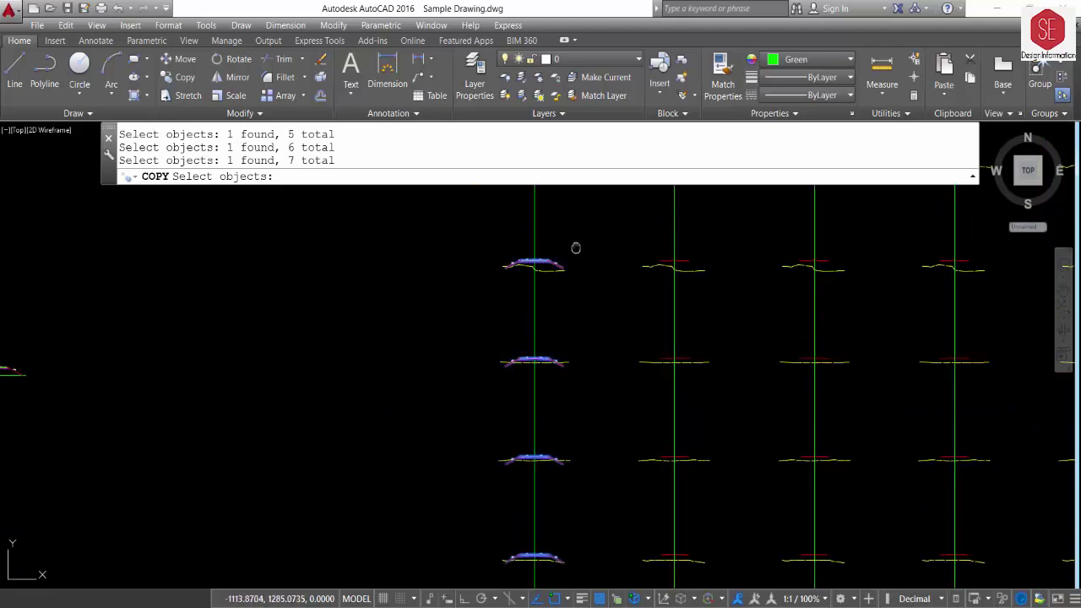
pyautogui.scroll(3, 566, 355)
pyautogui.click(549, 372)
pyautogui.scroll(-3, 628, 301)
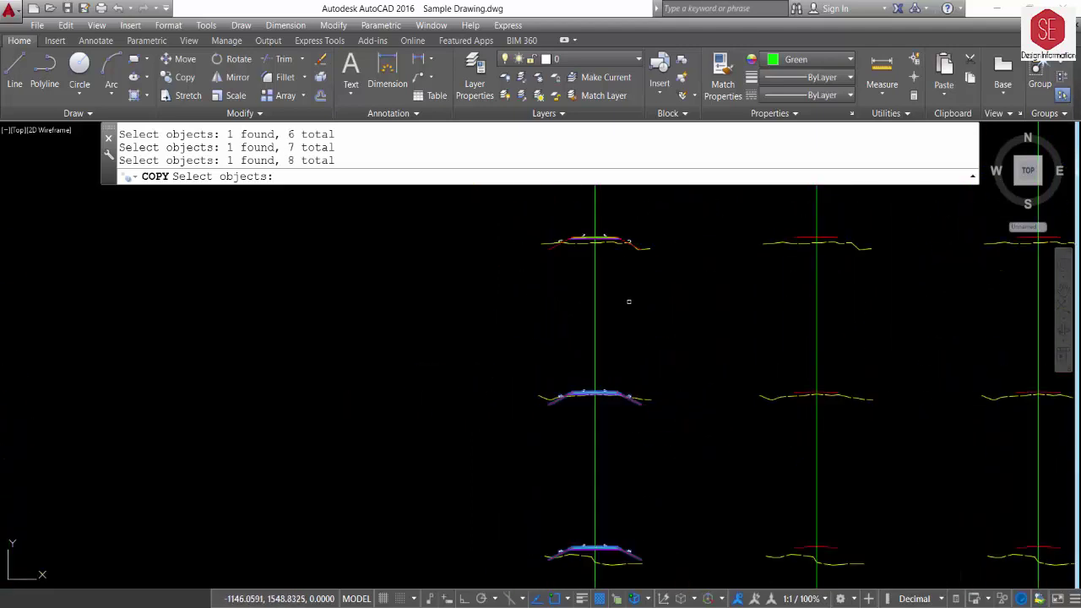
pyautogui.moveTo(605, 236)
pyautogui.mouseDown(button='middle')
pyautogui.moveTo(622, 451)
pyautogui.moveTo(616, 363)
pyautogui.mouseUp(button='middle')
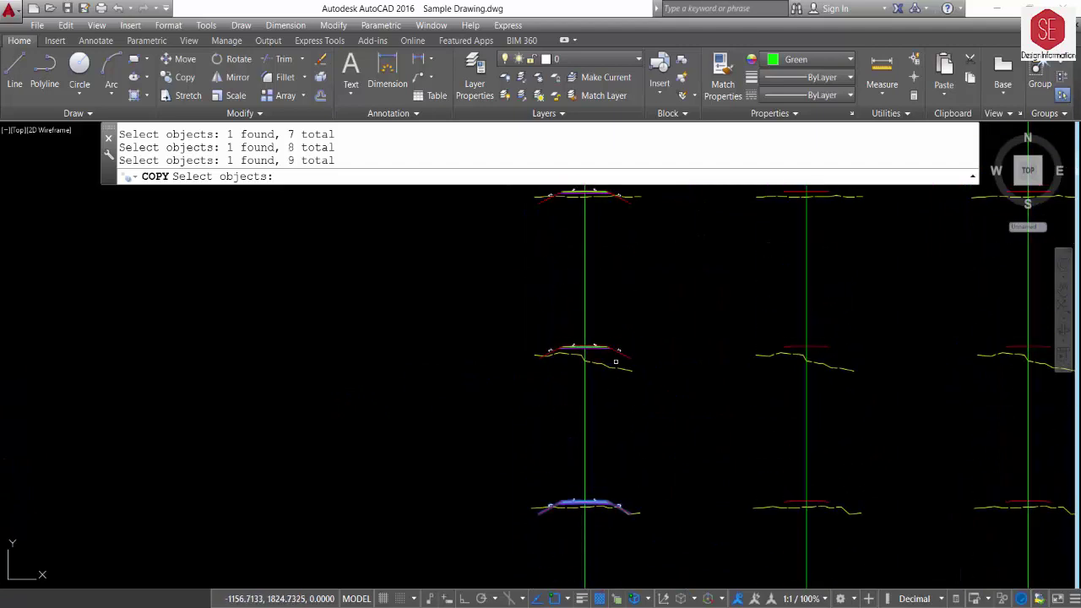
pyautogui.moveTo(634, 291); pyautogui.dragTo(610, 398, button='middle')
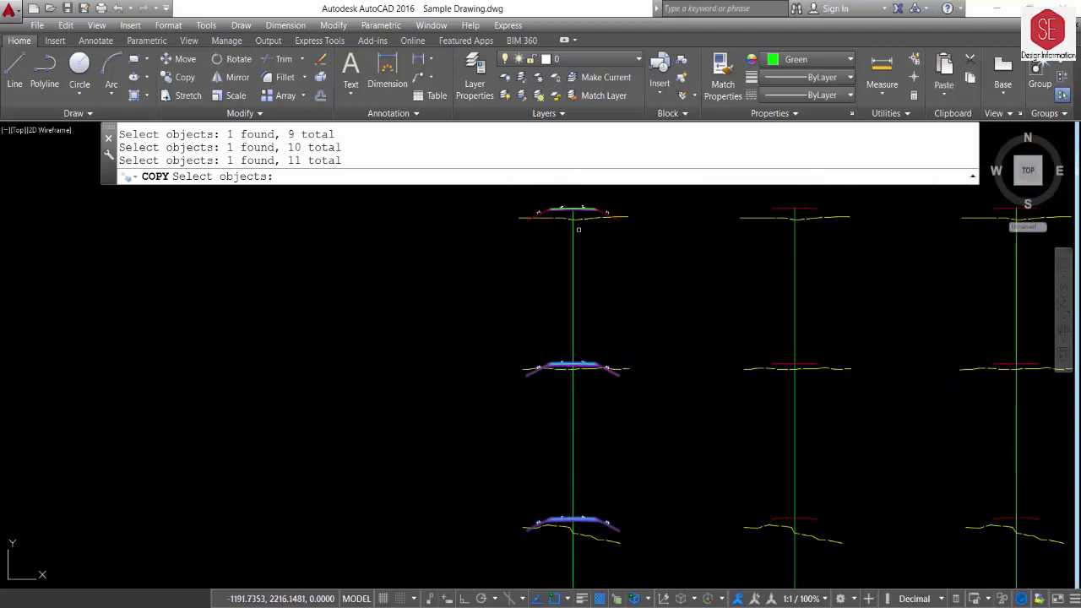
pyautogui.click(589, 211)
pyautogui.press('Return')
# Step: Using the top template's crown as base, place copies on the second through fifth columns
pyautogui.scroll(5, 560, 309)
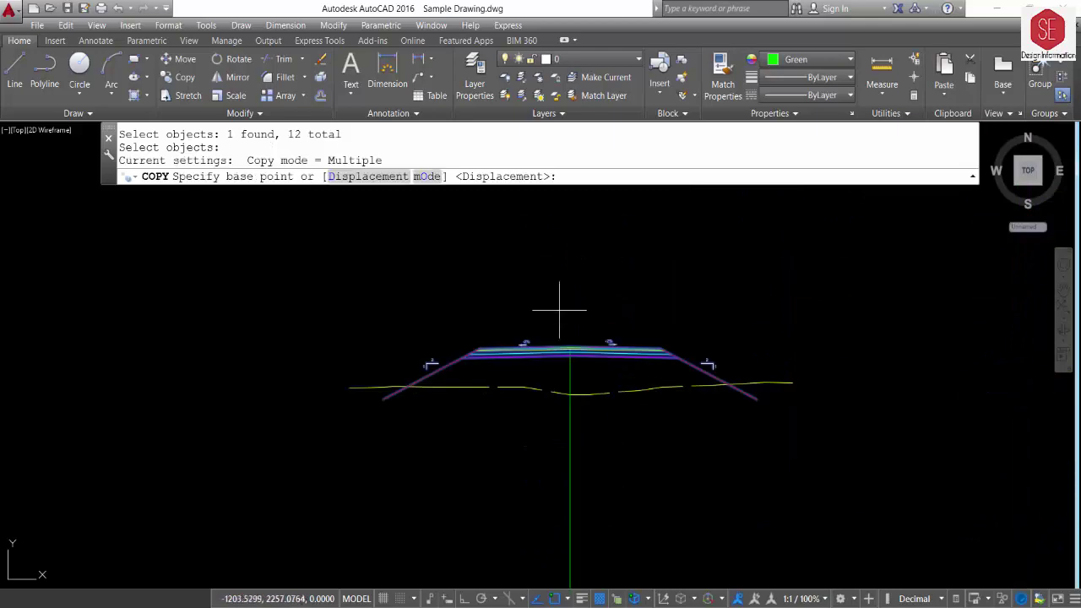
pyautogui.scroll(3, 584, 389)
pyautogui.click(576, 433)
pyautogui.scroll(-5, 526, 307)
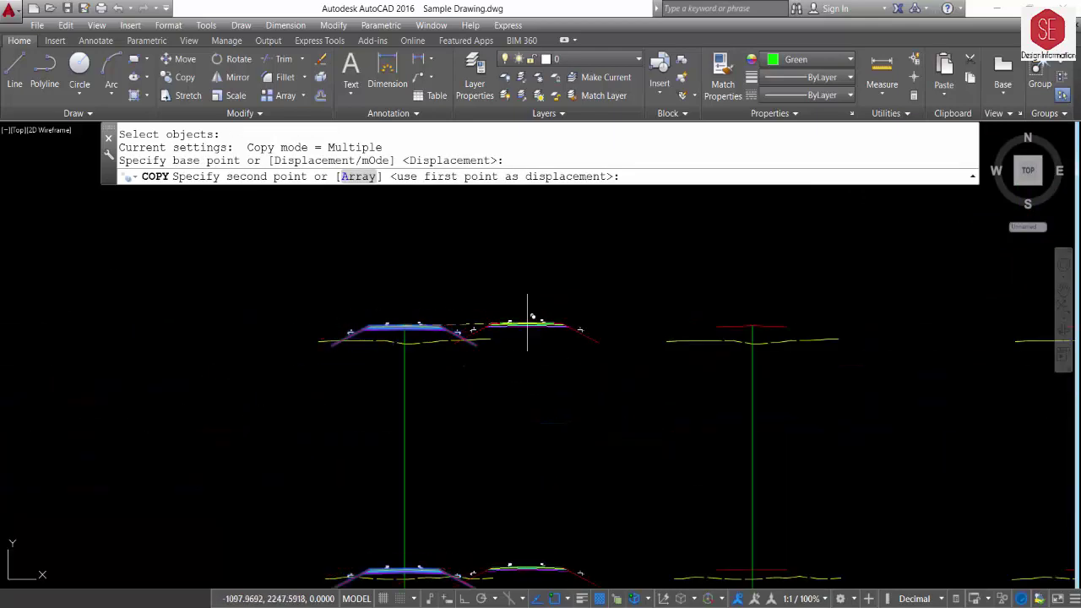
pyautogui.scroll(4, 784, 295)
pyautogui.scroll(2, 716, 266)
pyautogui.click(716, 267)
pyautogui.scroll(-5, 690, 245)
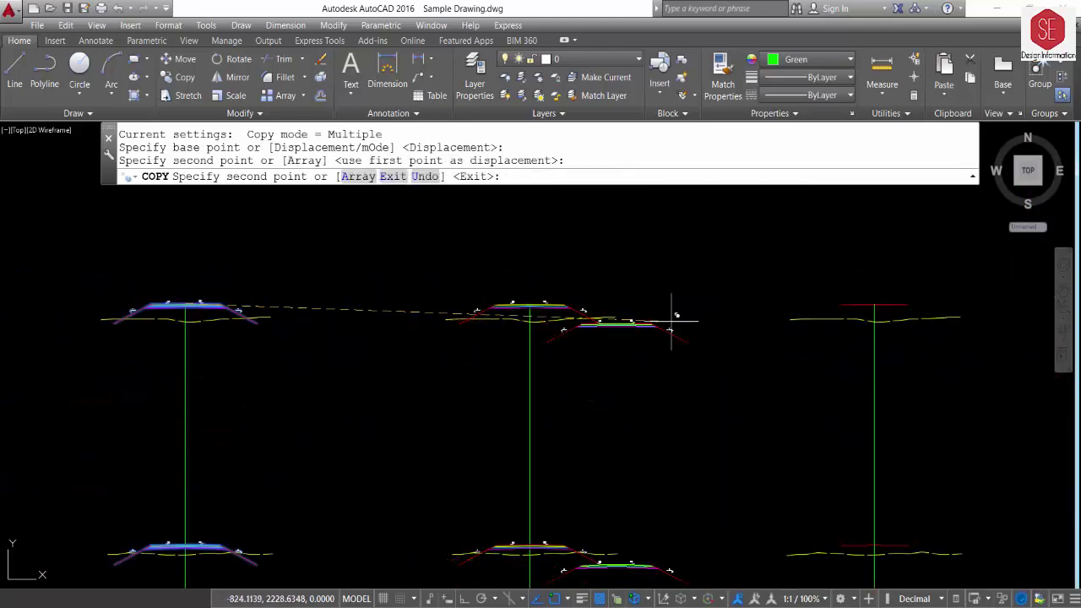
pyautogui.click(874, 303)
pyautogui.scroll(-2, 672, 308)
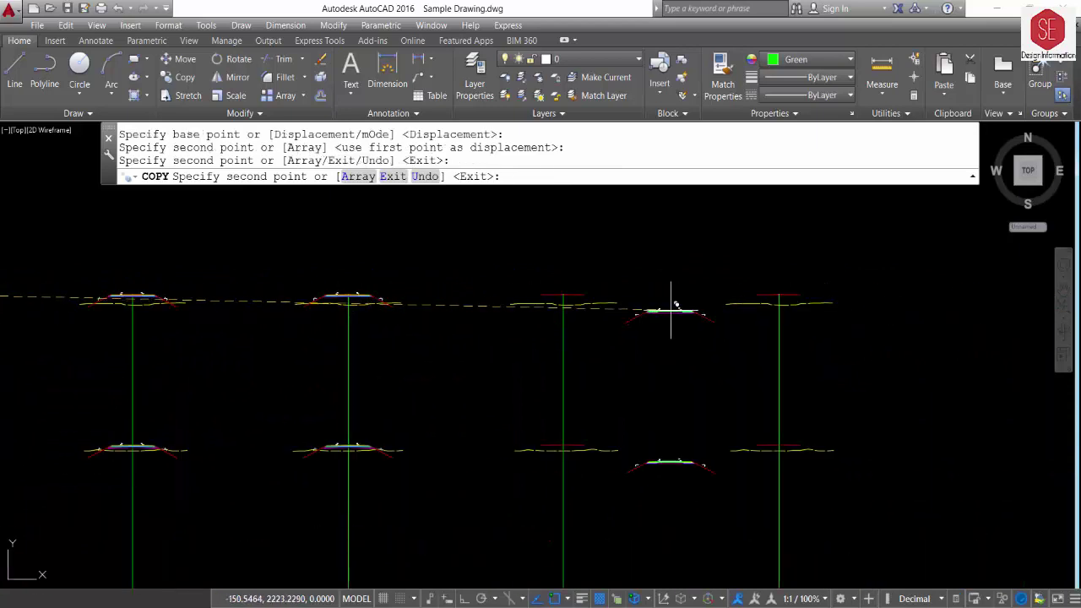
pyautogui.click(565, 292)
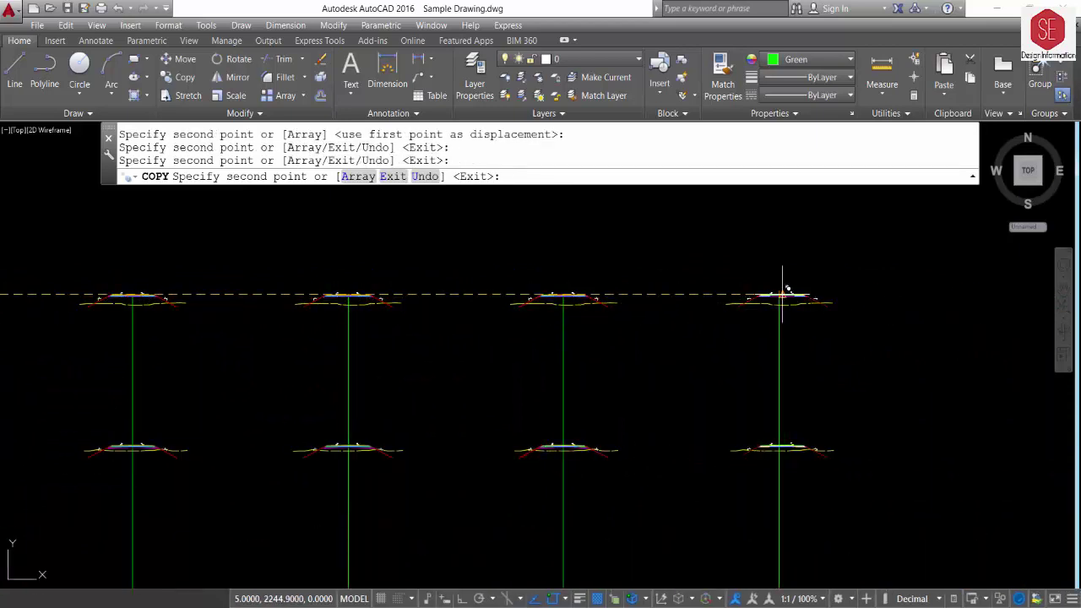
pyautogui.click(779, 294)
pyautogui.scroll(-3, 789, 302)
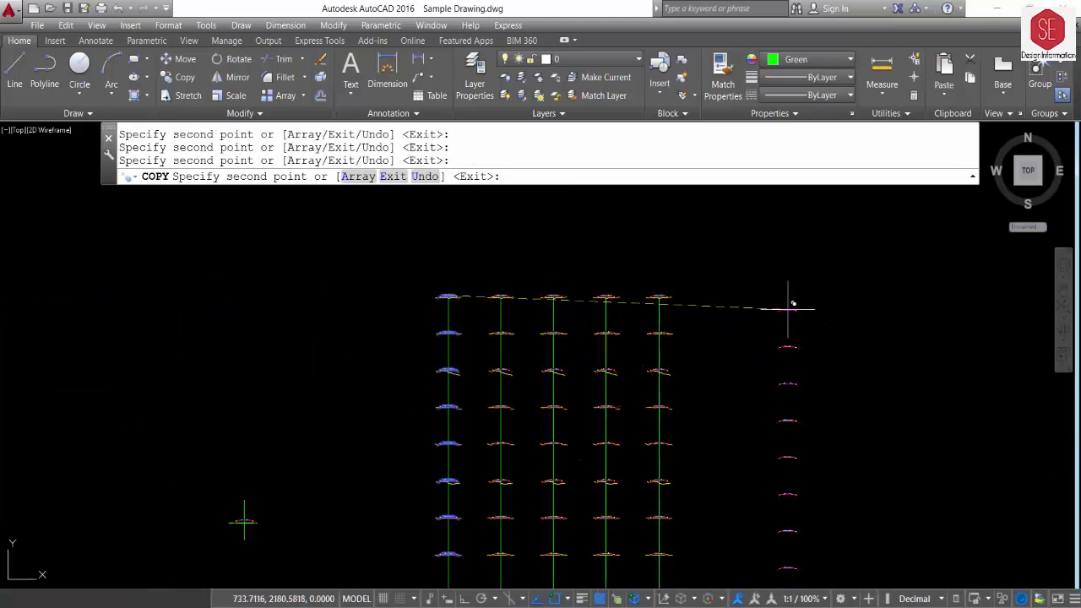
pyautogui.press('Escape')
pyautogui.scroll(5, 640, 334)
pyautogui.scroll(-5, 640, 334)
# Step: Explode a section's road template and trim its left slope back to the ground line
pyautogui.scroll(5, 742, 356)
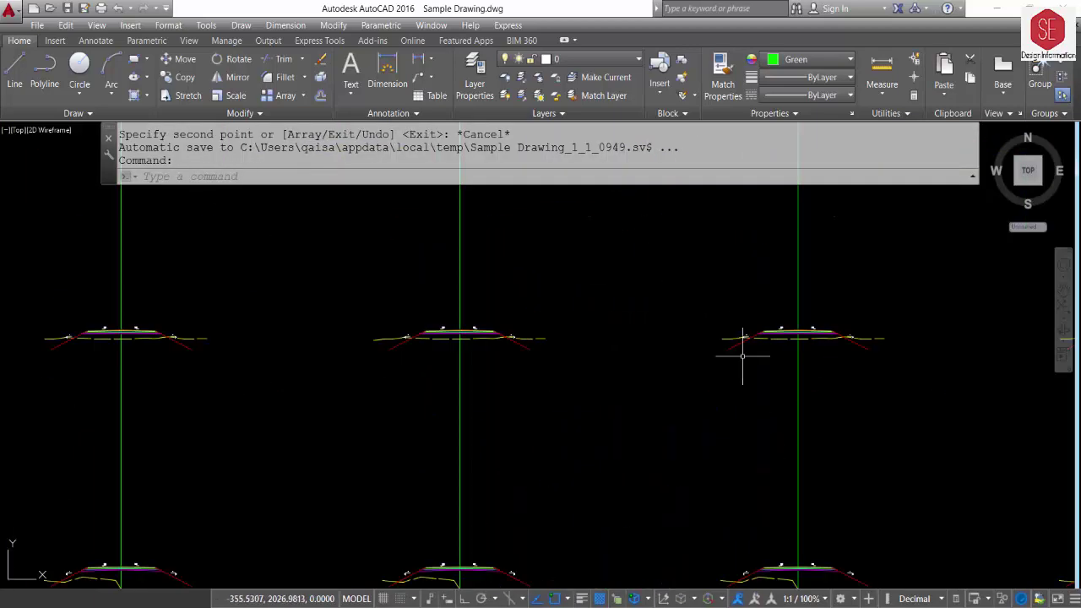
pyautogui.scroll(-5, 755, 306)
pyautogui.scroll(4, 518, 381)
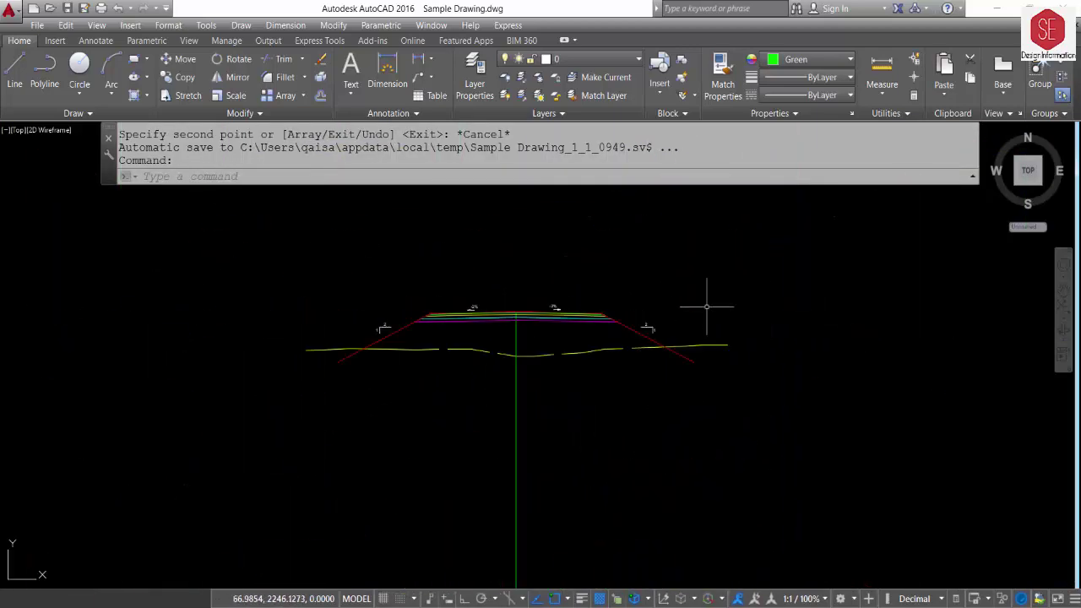
pyautogui.scroll(2, 563, 322)
pyautogui.scroll(2, 563, 321)
pyautogui.click(538, 302)
pyautogui.click(499, 292)
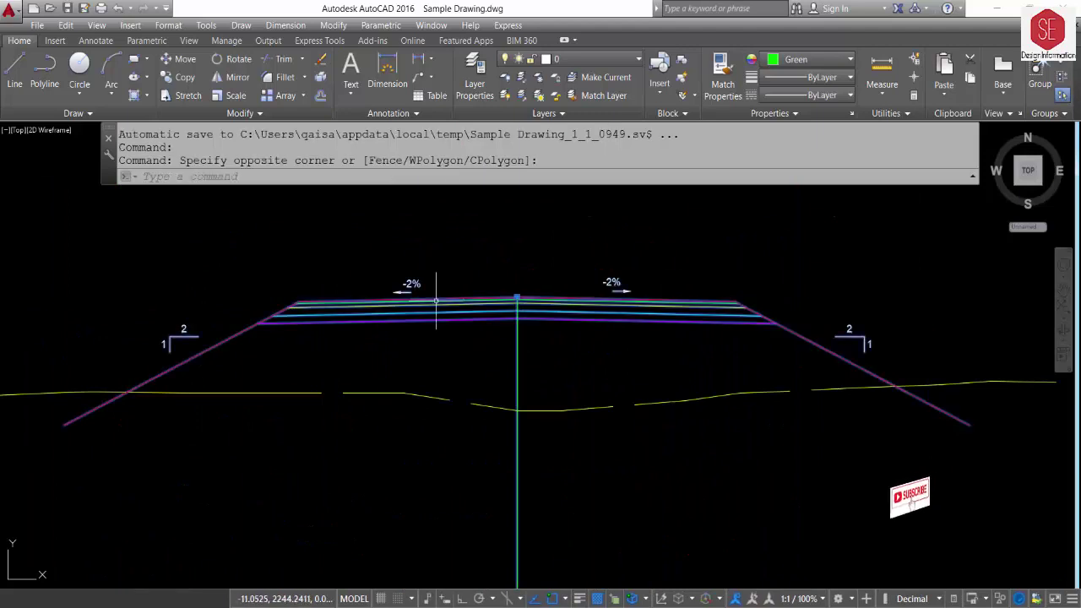
pyautogui.write('x')
pyautogui.press('Return')
pyautogui.write('tr')
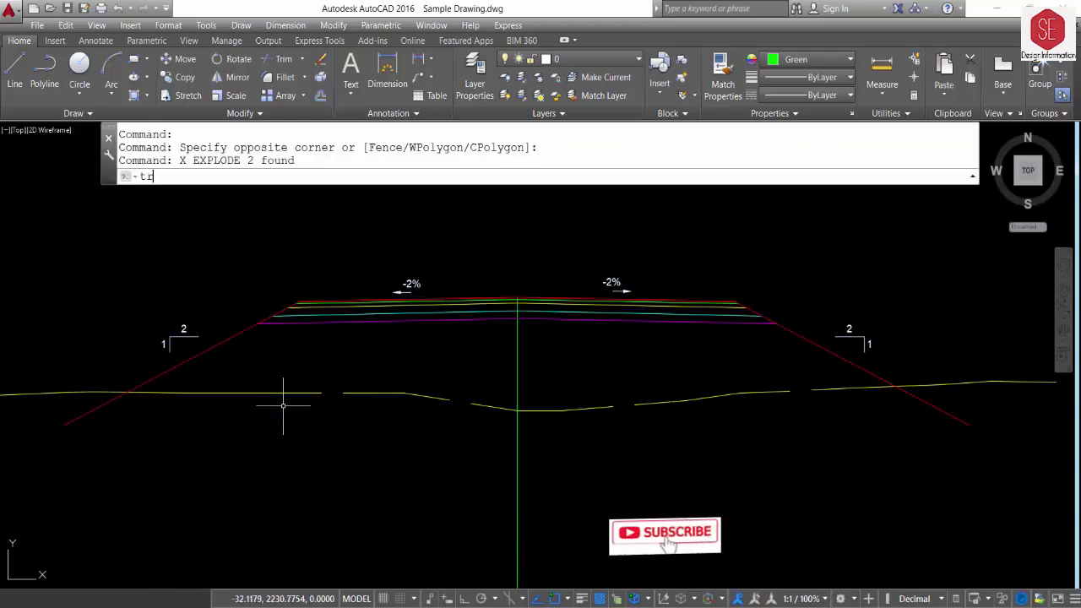
pyautogui.press('Return')
pyautogui.press('Return')
pyautogui.click(104, 407)
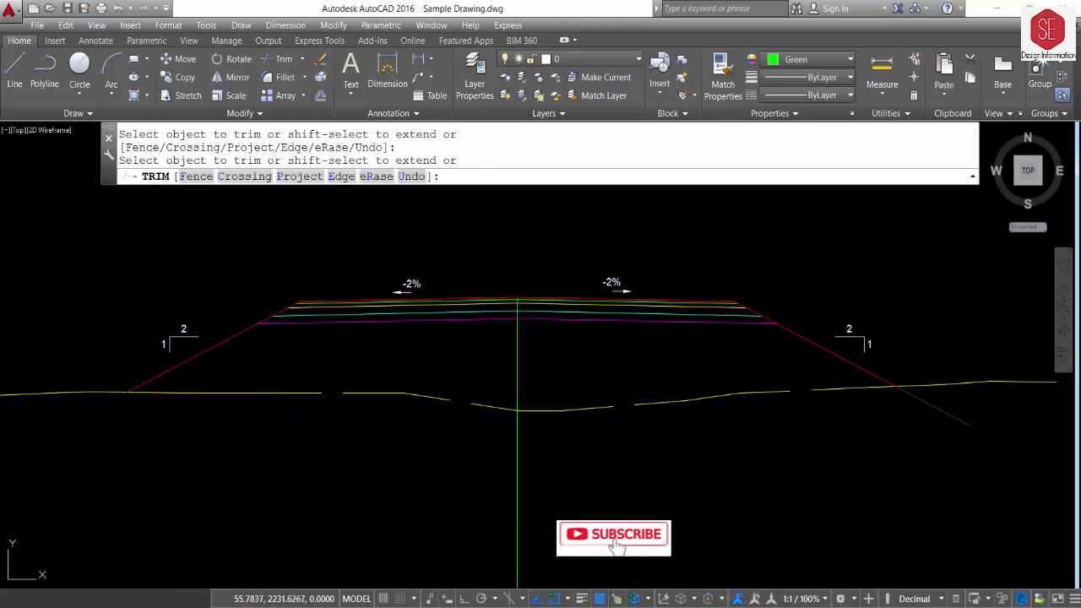
pyautogui.scroll(-4, 844, 397)
pyautogui.press('Escape')
# Step: Trim the section's other slope end below the ground line
pyautogui.moveTo(816, 358); pyautogui.dragTo(893, 362, button='middle')
pyautogui.scroll(6, 456, 361)
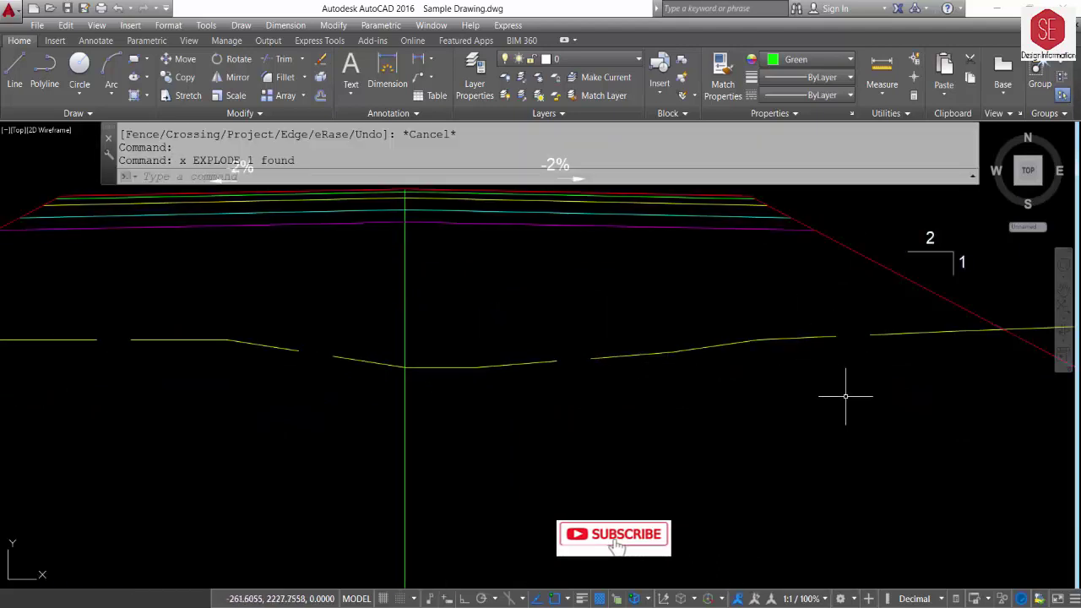
pyautogui.moveTo(845, 386); pyautogui.dragTo(687, 381, button='middle')
pyautogui.write('tr')
pyautogui.press('Return')
pyautogui.press('Return')
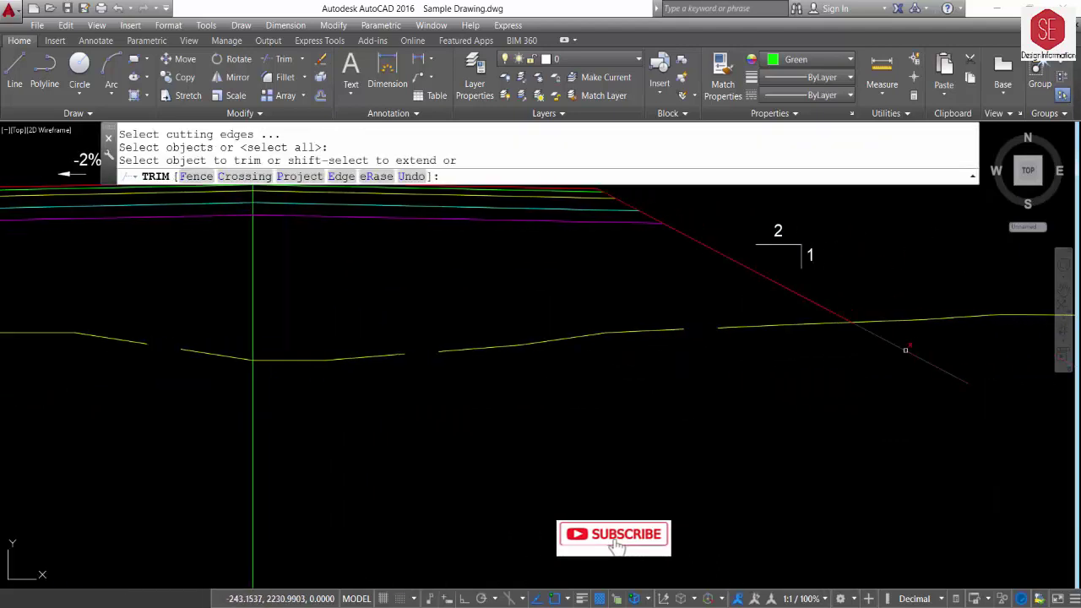
pyautogui.scroll(-2, 905, 350)
pyautogui.moveTo(226, 395); pyautogui.dragTo(414, 408, button='middle')
pyautogui.click(286, 390)
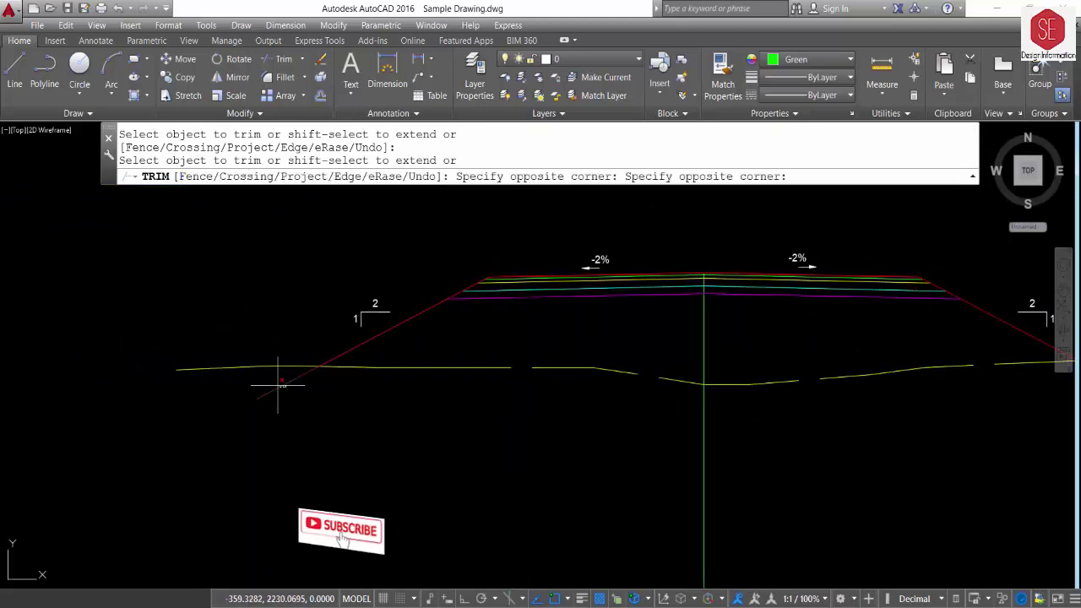
pyautogui.scroll(-2, 707, 272)
pyautogui.scroll(-2, 534, 336)
pyautogui.press('Escape')
# Step: Explode the left road section's template and trim its slope ends at the ground line
pyautogui.scroll(-2, 534, 337)
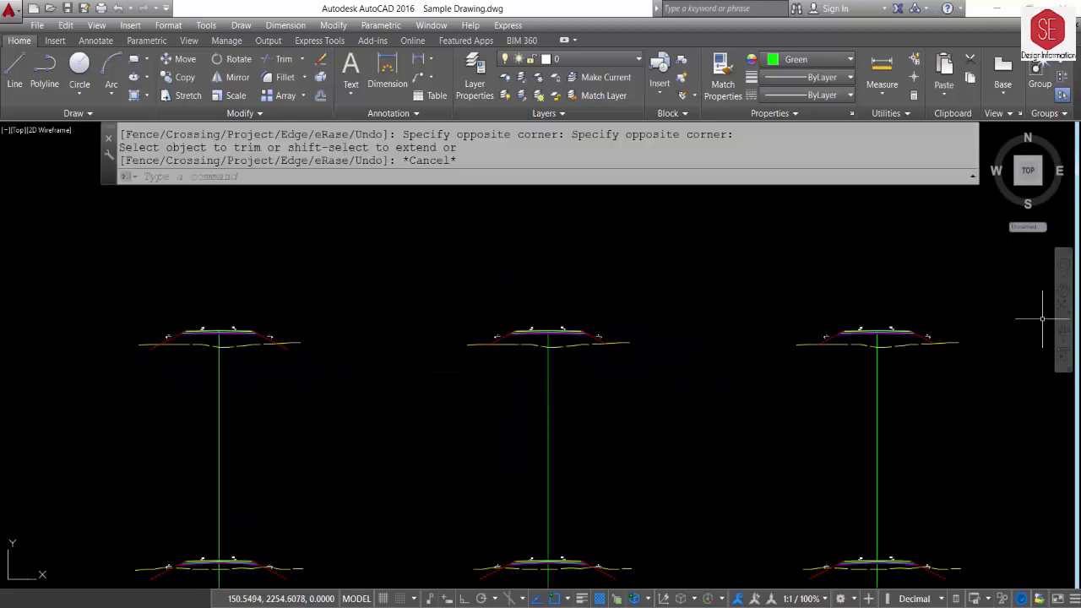
pyautogui.scroll(2, 196, 351)
pyautogui.moveTo(196, 351); pyautogui.dragTo(372, 342, button='middle')
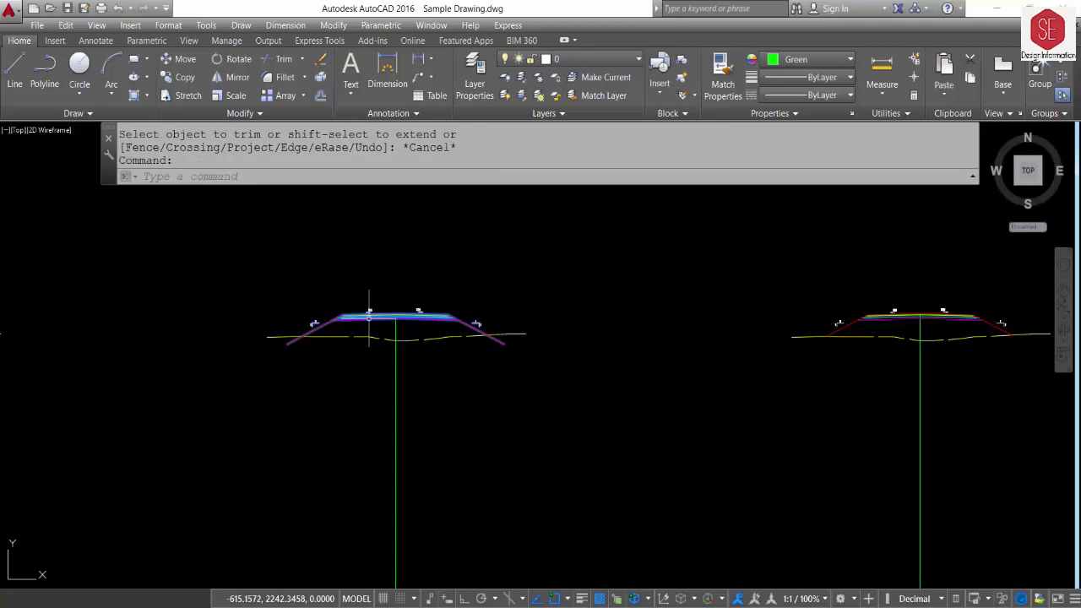
pyautogui.write('x')
pyautogui.press('Return')
pyautogui.write('tr')
pyautogui.press('Return')
pyautogui.press('Return')
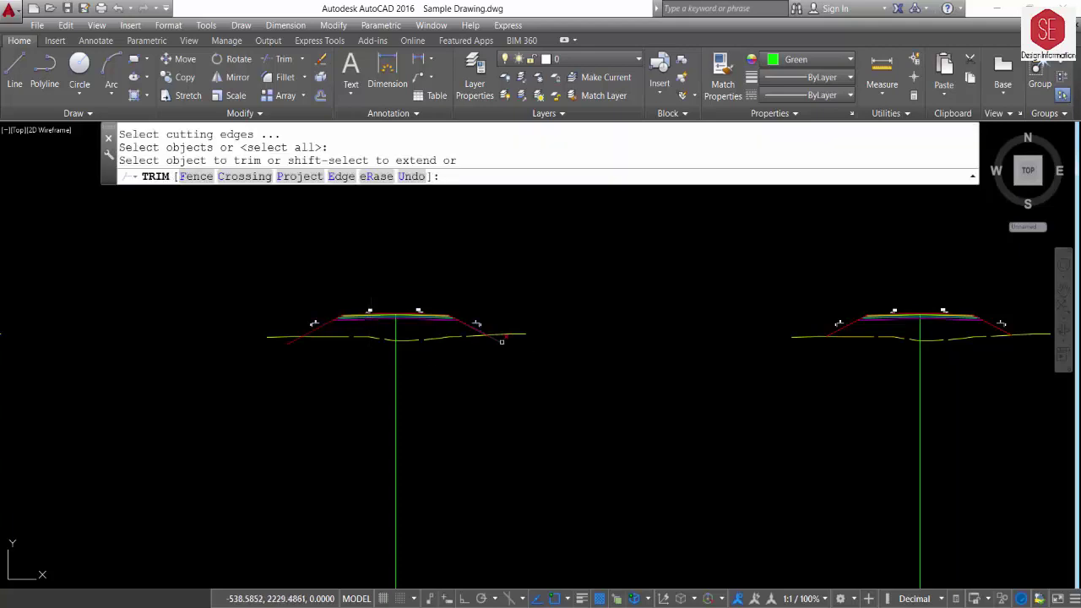
pyautogui.click(503, 340)
pyautogui.click(286, 354)
pyautogui.click(268, 353)
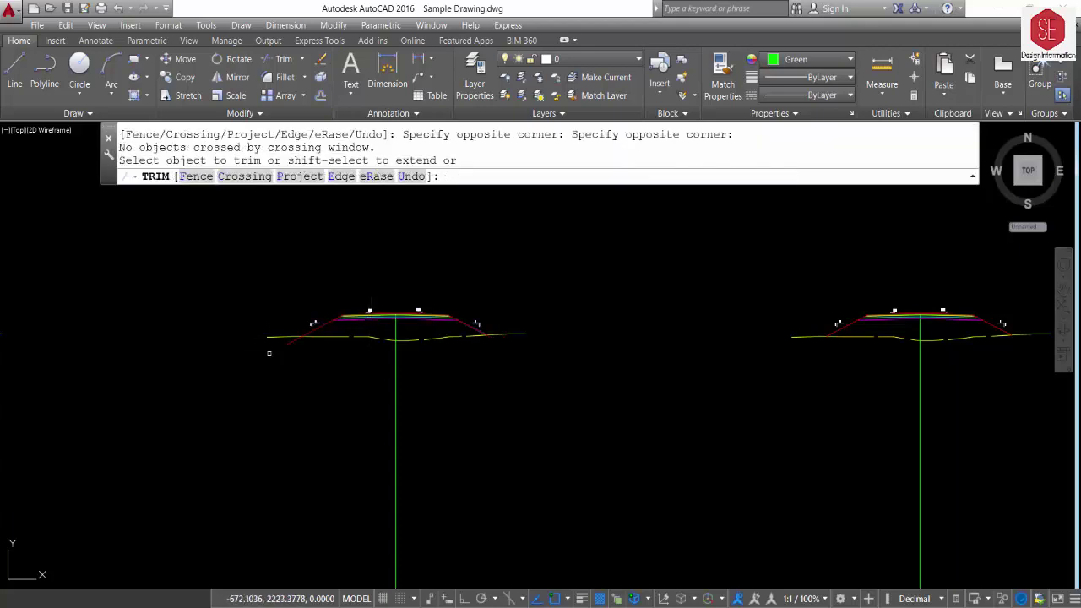
pyautogui.moveTo(844, 352); pyautogui.dragTo(500, 378, button='middle')
pyautogui.press('Escape')
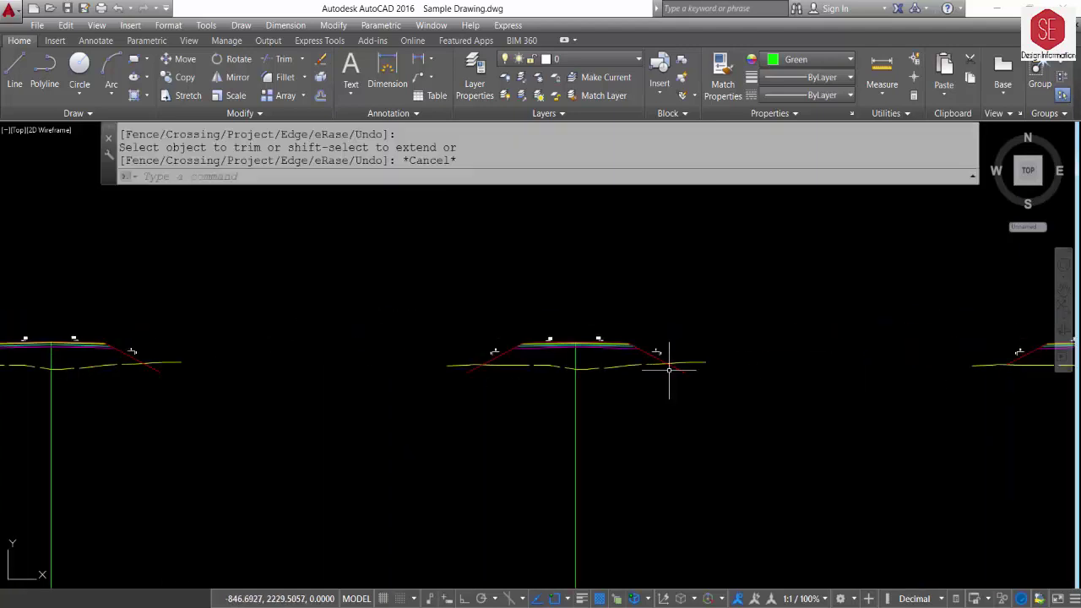
# Step: Select and explode the next section's template, then trim its slope end below ground
pyautogui.click(669, 365)
pyautogui.click(638, 351)
pyautogui.write('x')
pyautogui.press('Return')
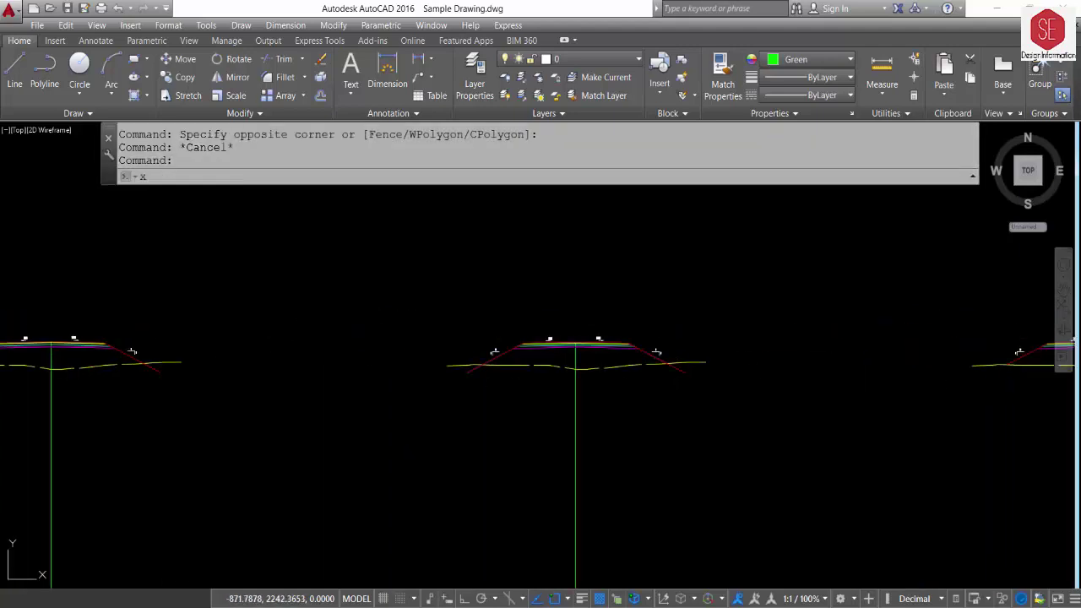
pyautogui.write('tr')
pyautogui.press('Return')
# Step: Explode another section's template and trim its slope end at the ground line
pyautogui.press('Return')
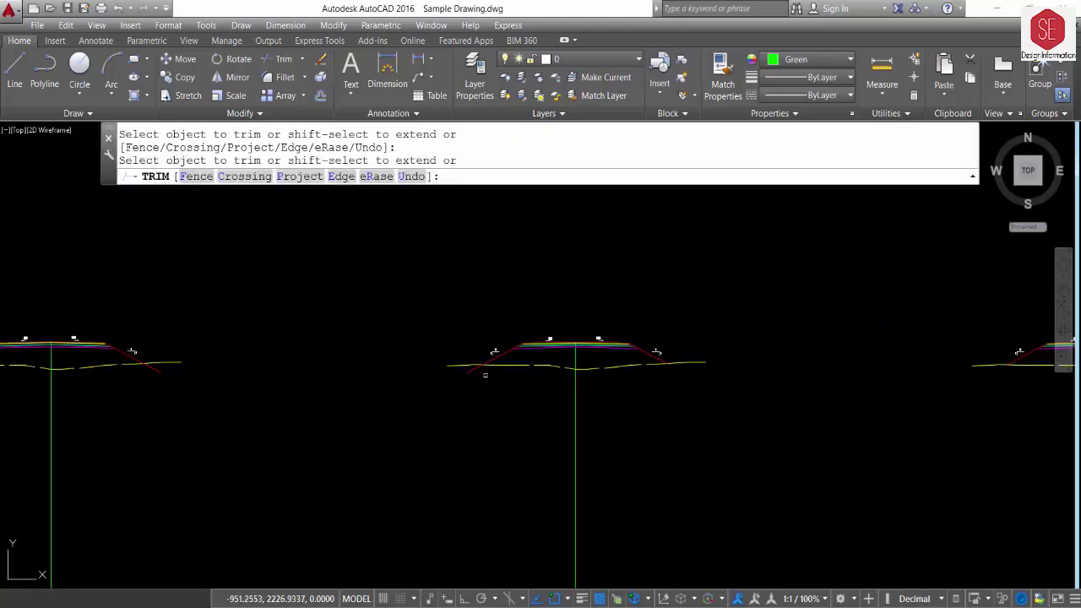
pyautogui.moveTo(485, 374)
pyautogui.mouseDown()
pyautogui.moveTo(466, 372)
pyautogui.moveTo(623, 387)
pyautogui.mouseUp()
pyautogui.press('Escape')
pyautogui.write('x')
pyautogui.press('Return')
pyautogui.write('tr')
pyautogui.press('Return')
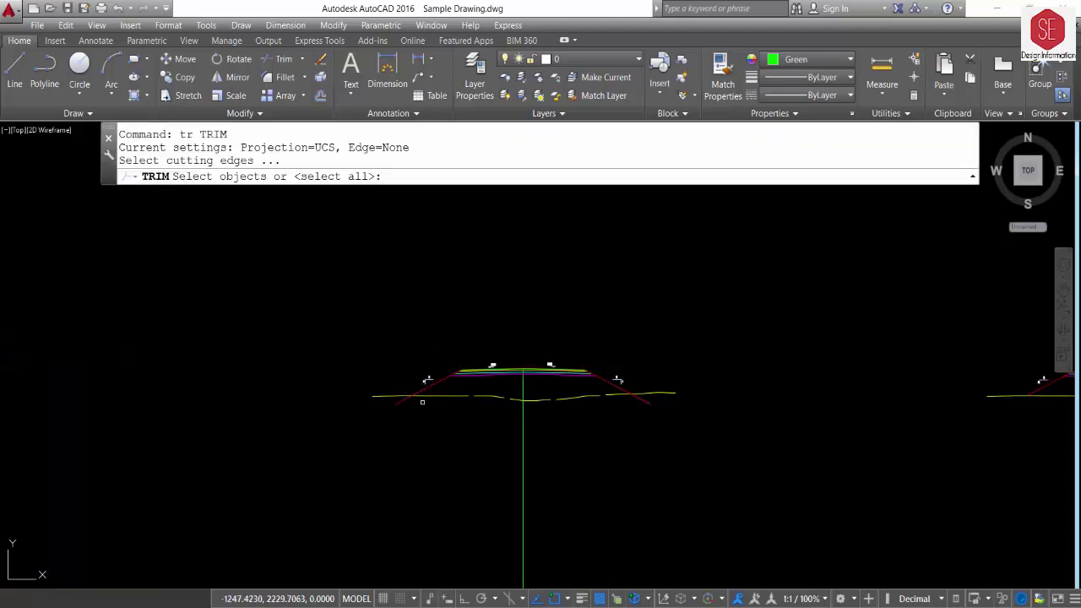
pyautogui.press('Return')
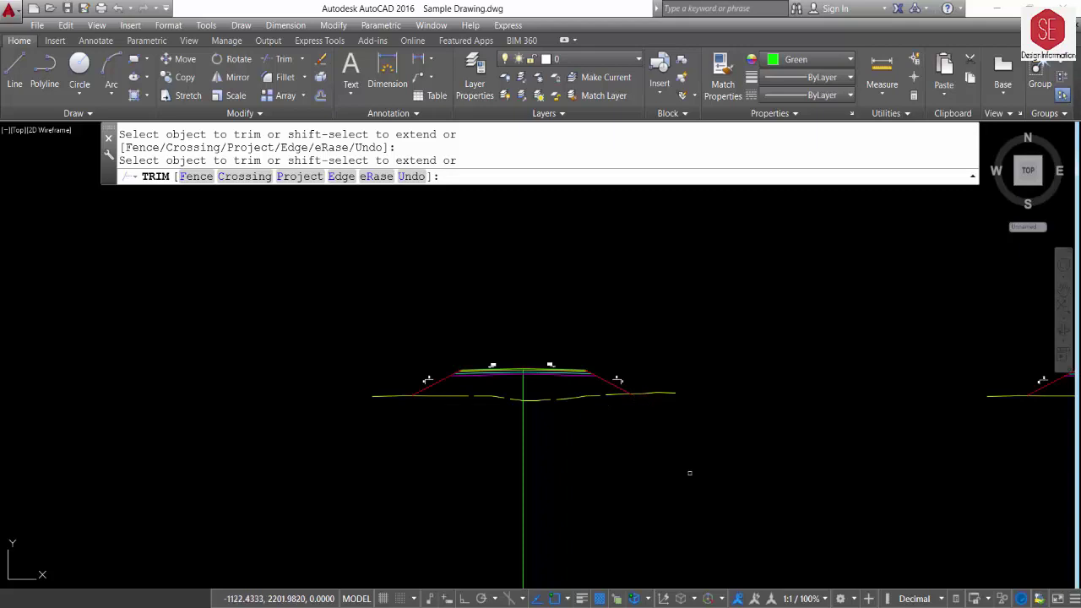
pyautogui.scroll(-3, 634, 313)
pyautogui.scroll(2, 625, 473)
pyautogui.scroll(-3, 640, 367)
pyautogui.click(853, 349)
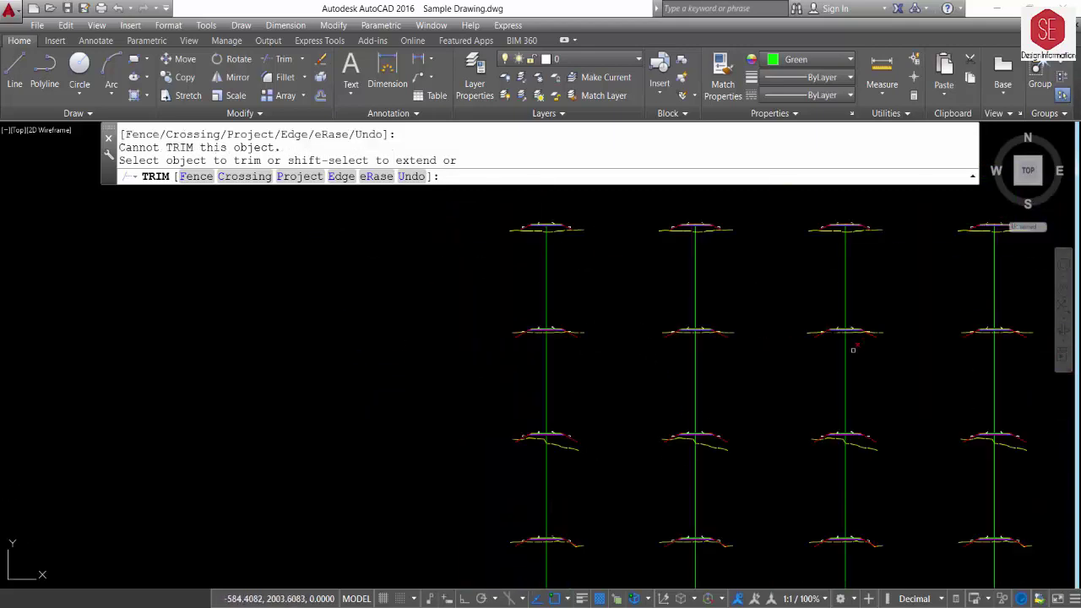
pyautogui.moveTo(872, 448); pyautogui.dragTo(846, 429, button='middle')
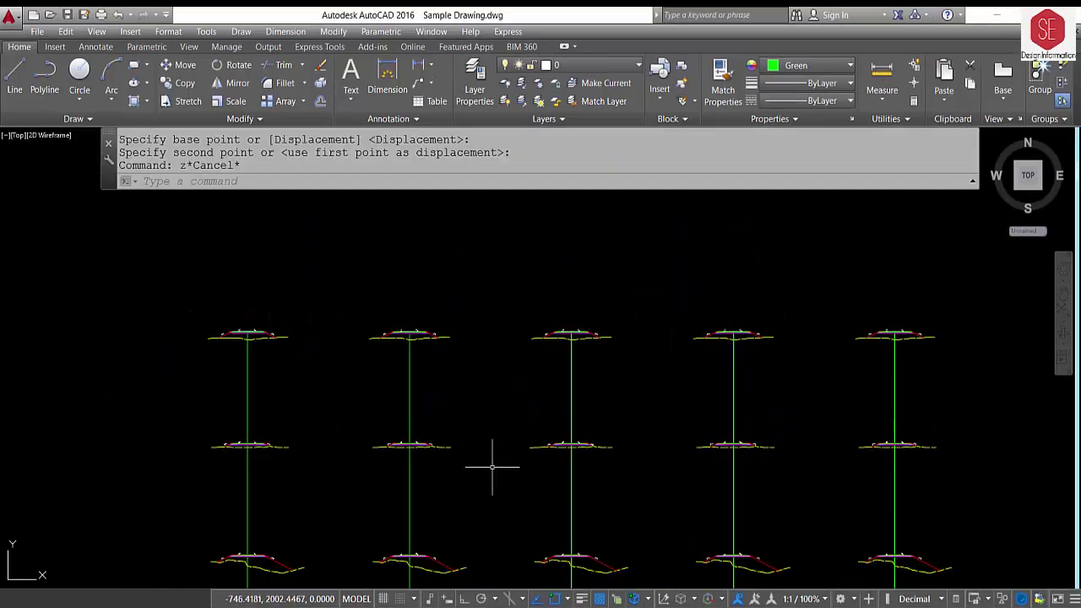
pyautogui.write('z')
pyautogui.press('Return')
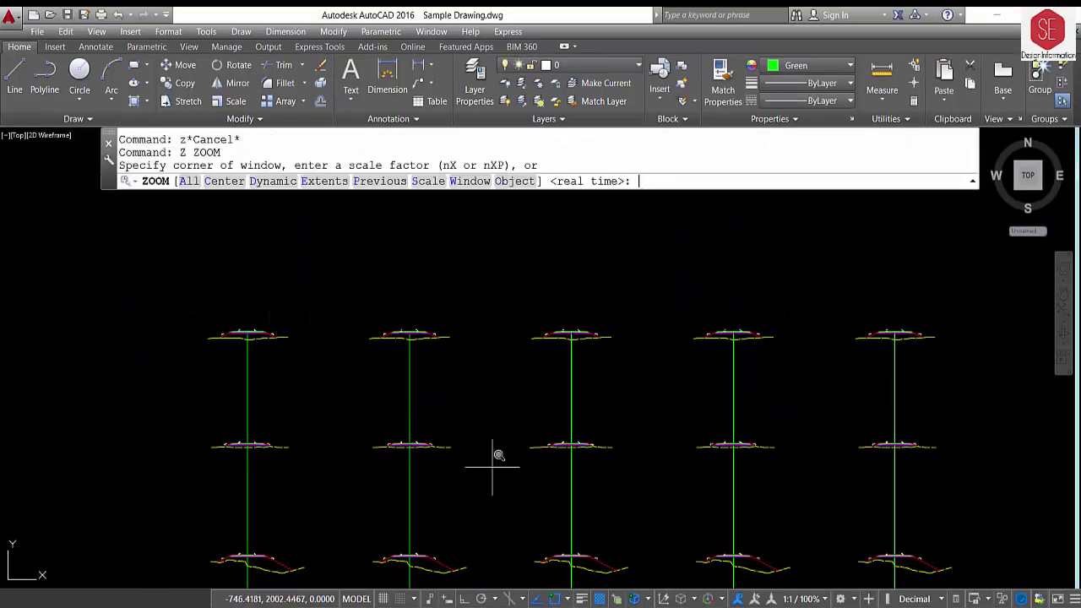
pyautogui.press('Return')
pyautogui.moveTo(490, 499)
pyautogui.mouseDown()
pyautogui.moveTo(512, 451)
pyautogui.moveTo(508, 547)
pyautogui.moveTo(512, 439)
pyautogui.moveTo(554, 389)
pyautogui.moveTo(485, 299)
pyautogui.mouseUp()
pyautogui.press('Escape')
pyautogui.press('Return')
pyautogui.press('Return')
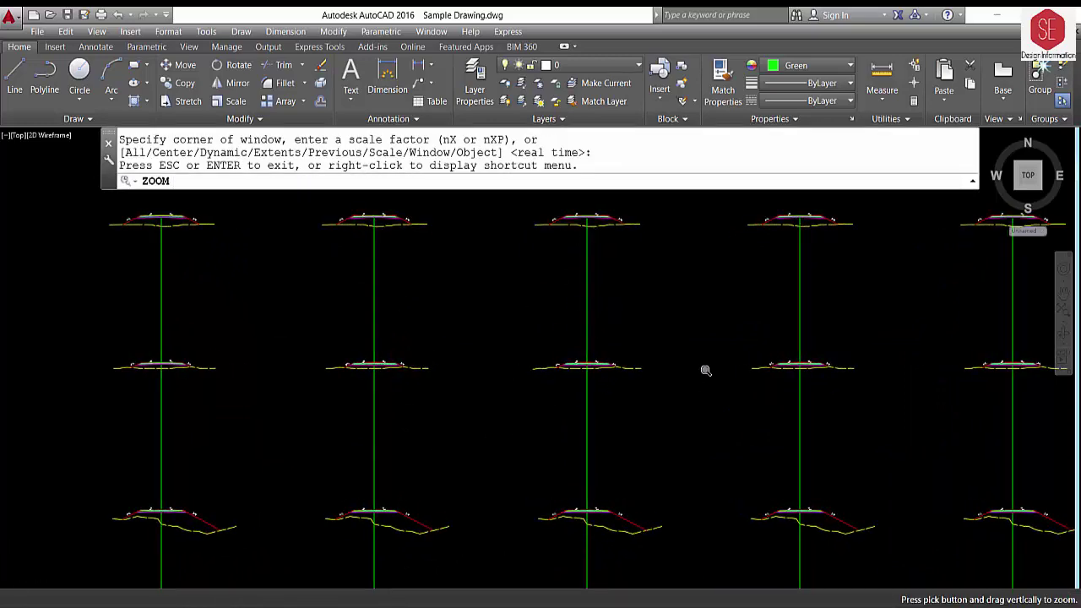
pyautogui.moveTo(836, 262)
pyautogui.mouseDown(button='middle')
pyautogui.moveTo(743, 284)
pyautogui.moveTo(699, 311)
pyautogui.mouseUp(button='middle')
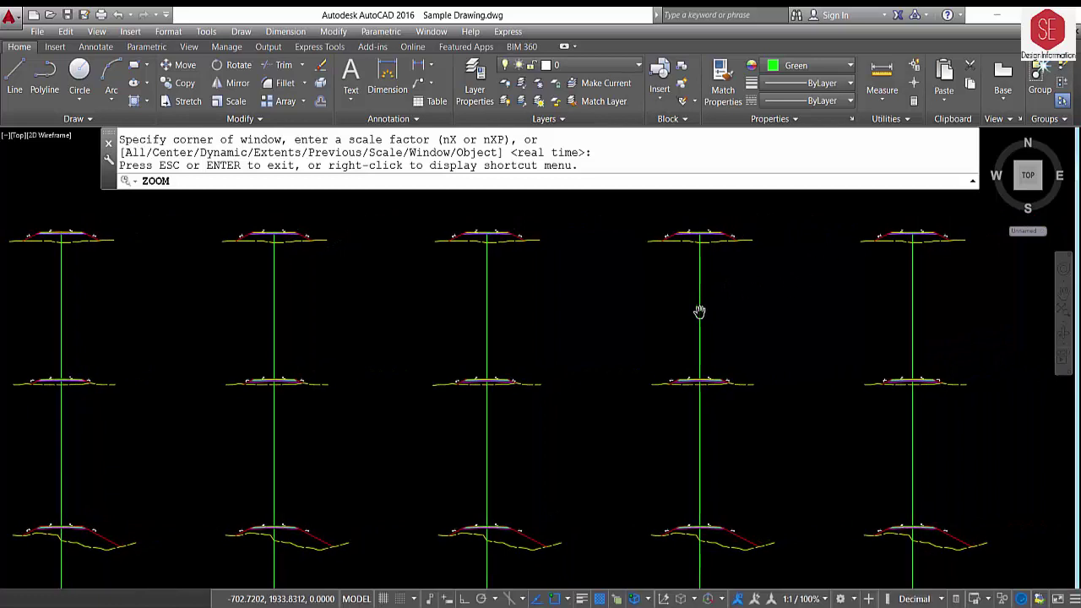
pyautogui.press('Escape')
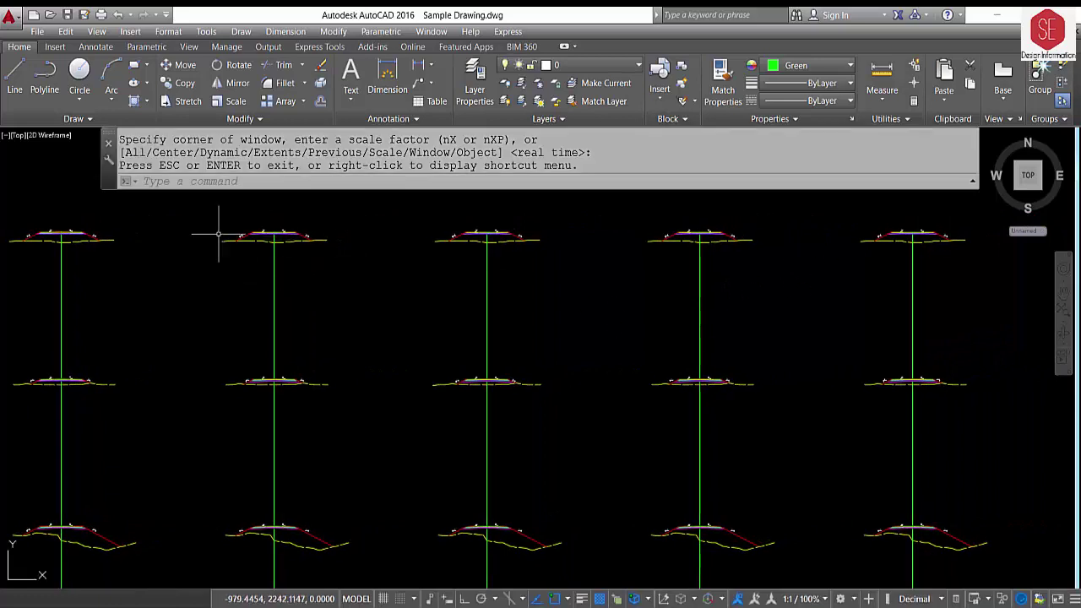
pyautogui.scroll(5, 218, 234)
pyautogui.scroll(4, 386, 228)
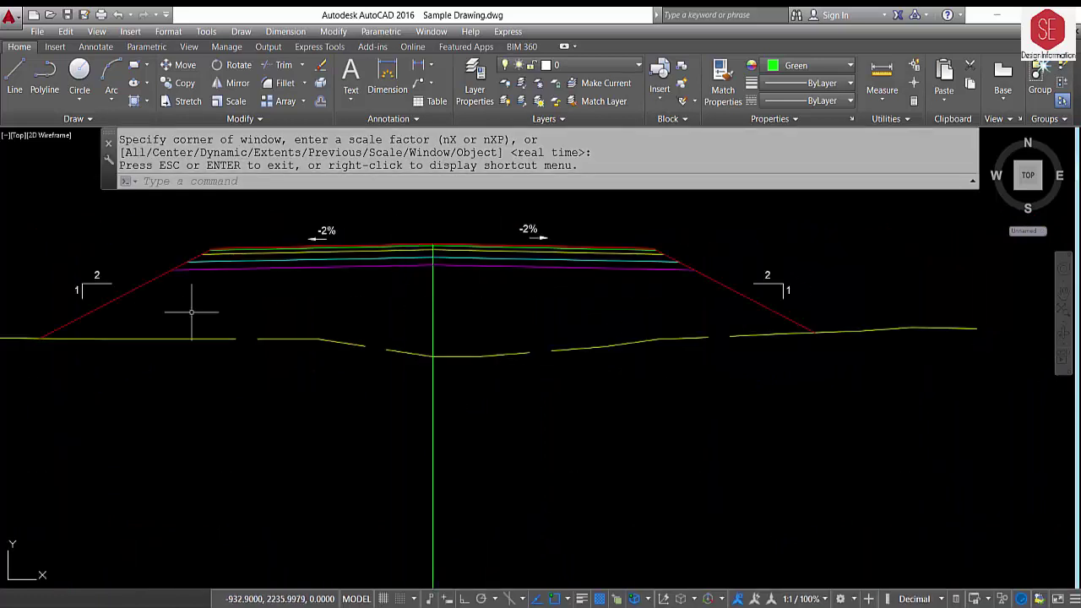
pyautogui.scroll(-3, 428, 367)
pyautogui.scroll(-2, 583, 351)
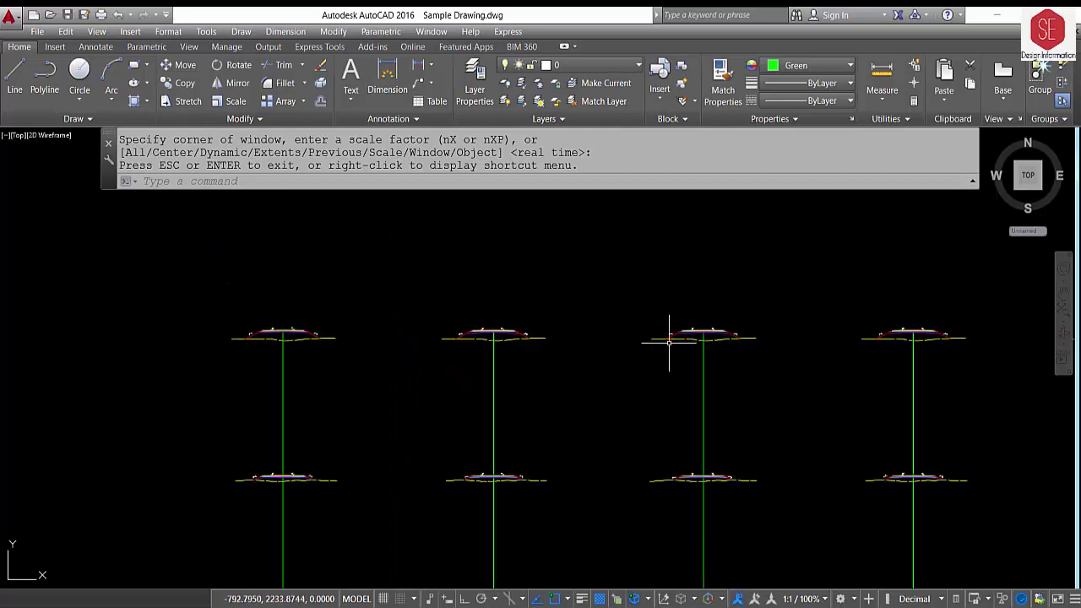
pyautogui.scroll(-3, 591, 346)
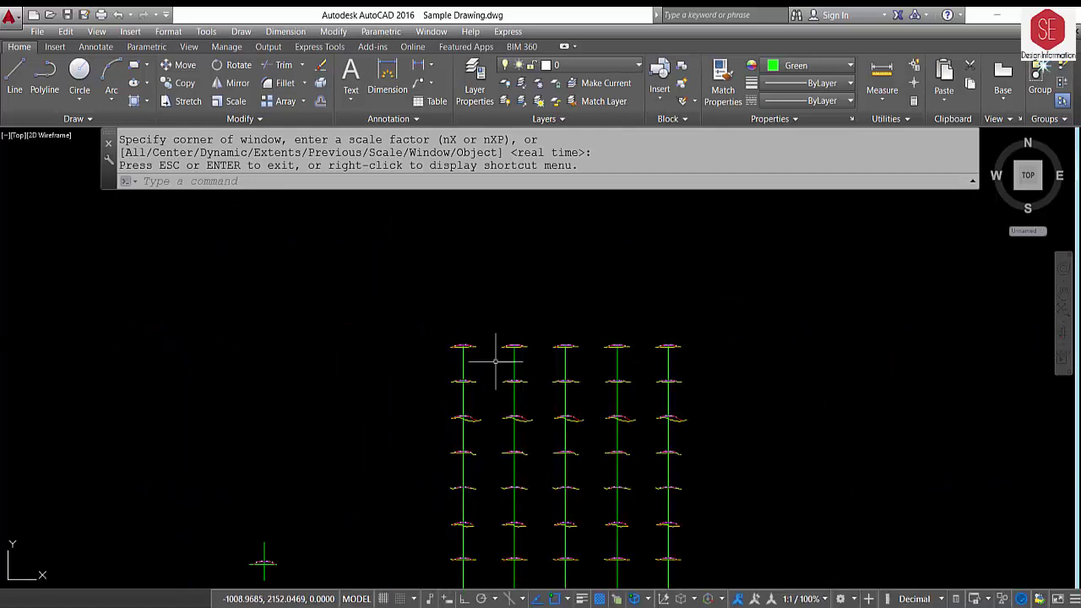
pyautogui.moveTo(569, 472); pyautogui.dragTo(583, 369, button='middle')
pyautogui.scroll(-2, 863, 302)
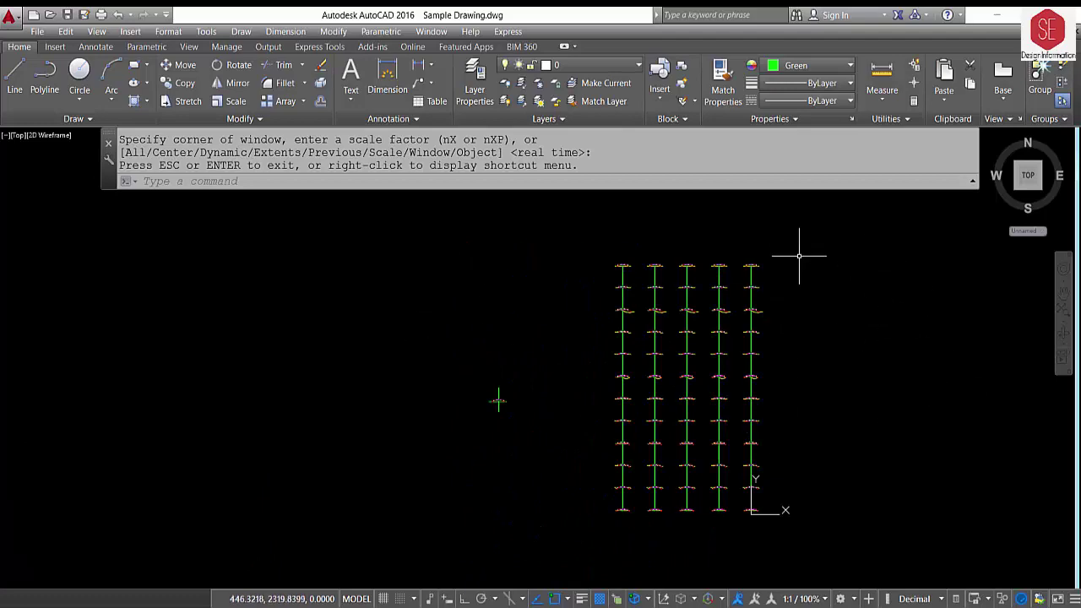
pyautogui.scroll(2, 497, 399)
pyautogui.scroll(10, 498, 398)
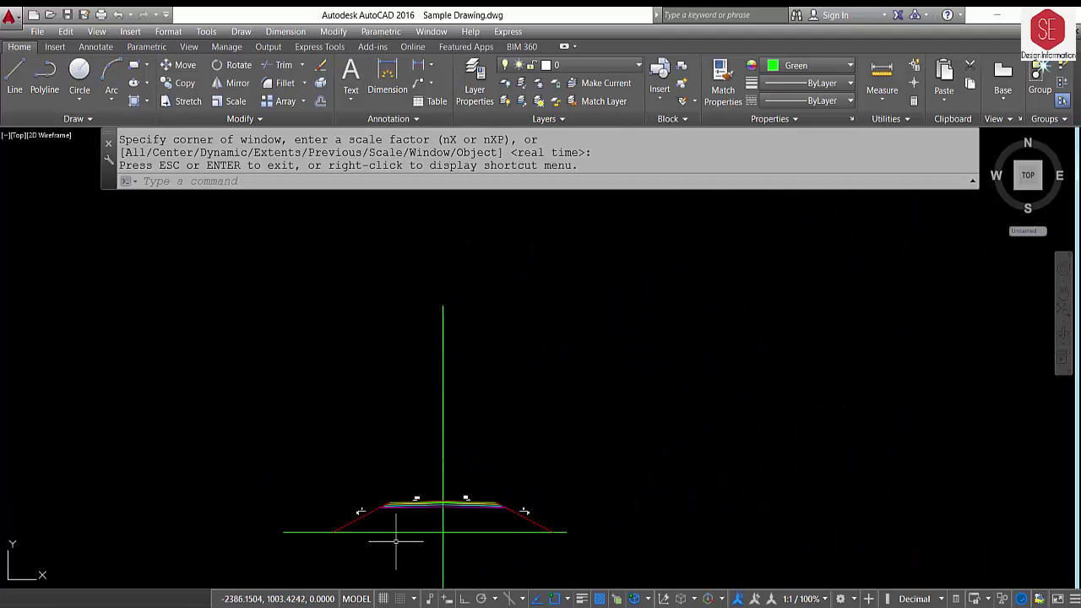
pyautogui.scroll(-10, 493, 463)
pyautogui.scroll(5, 660, 426)
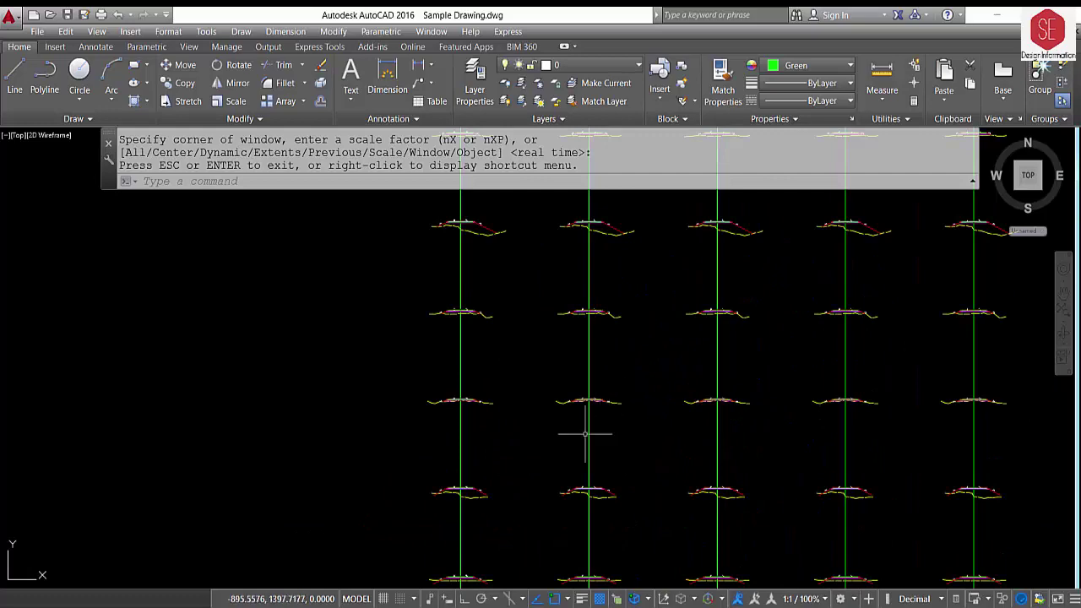
pyautogui.scroll(8, 585, 398)
pyautogui.scroll(-3, 676, 382)
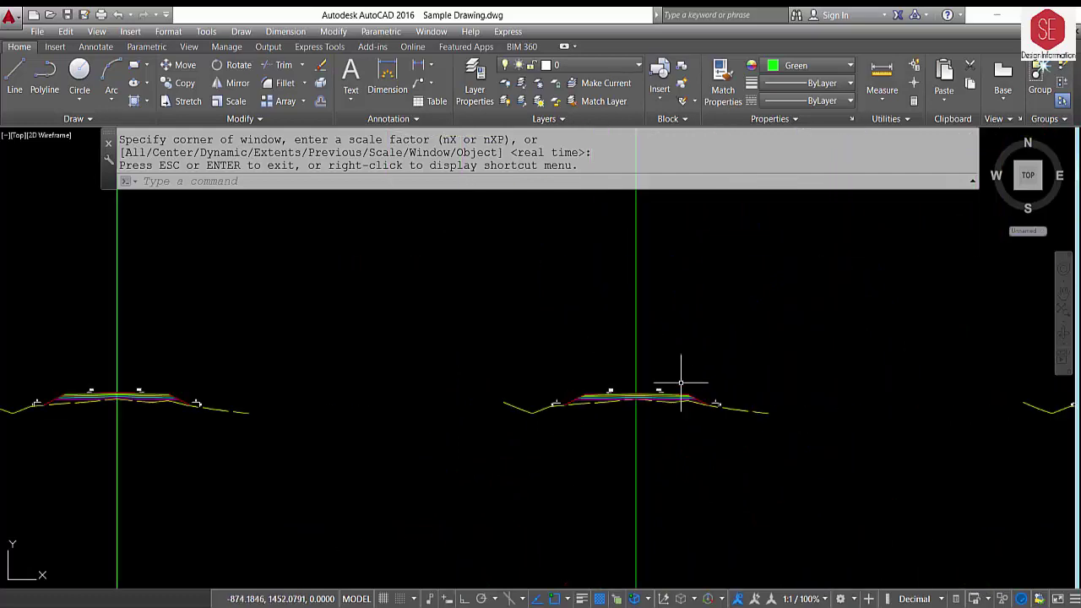
pyautogui.scroll(-3, 687, 374)
pyautogui.scroll(-2, 767, 345)
pyautogui.scroll(-2, 640, 475)
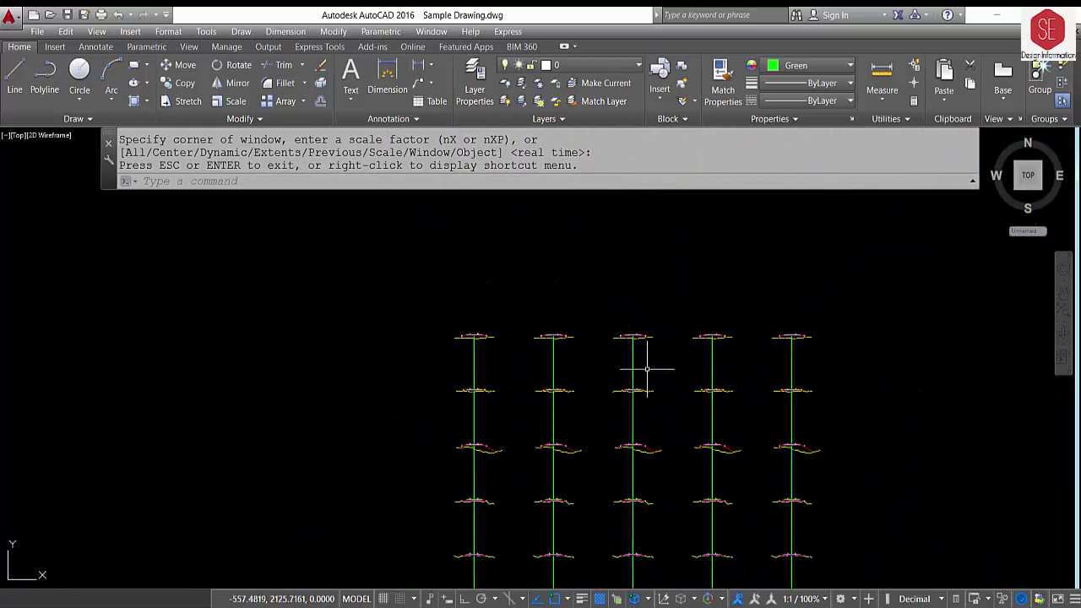
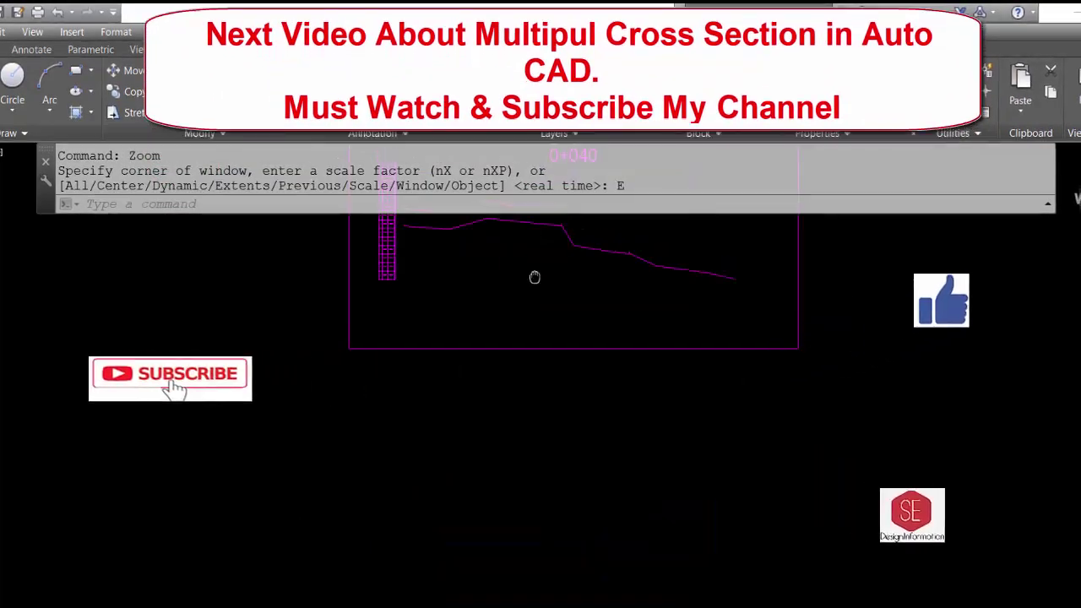
# Step: Zoom in and out on the 0+040 section's distance and elevation table to inspect it
pyautogui.scroll(8, 415, 359)
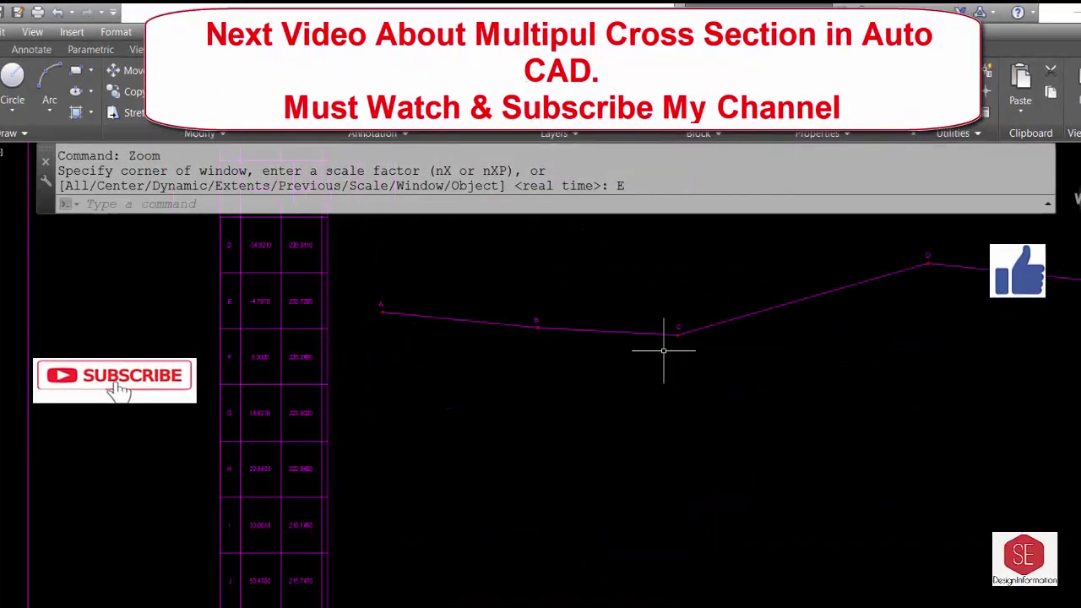
pyautogui.scroll(-2, 453, 395)
pyautogui.scroll(-3, 710, 359)
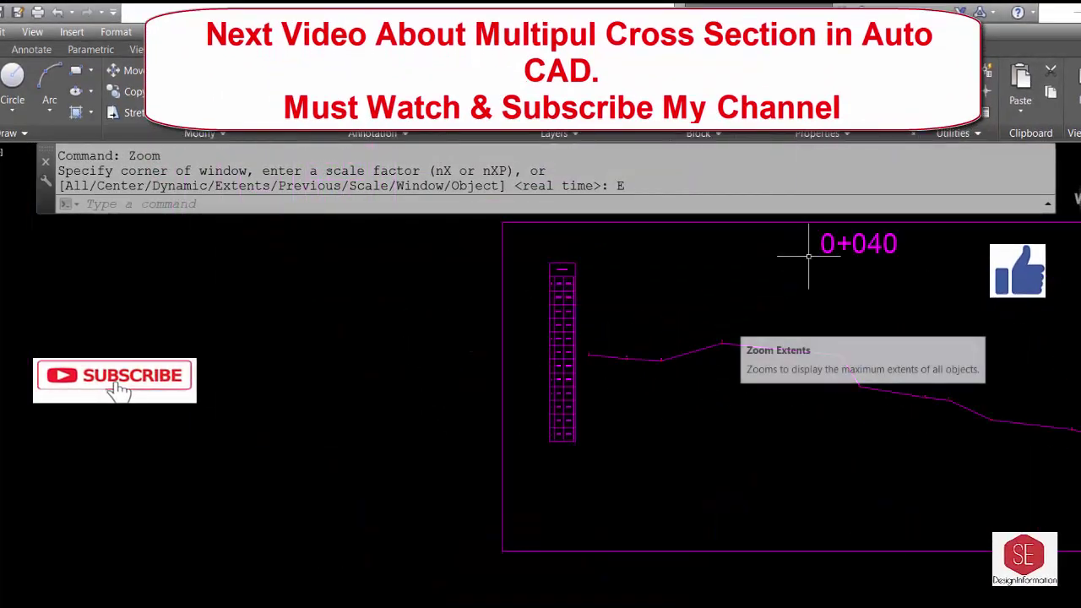
pyautogui.scroll(5, 549, 287)
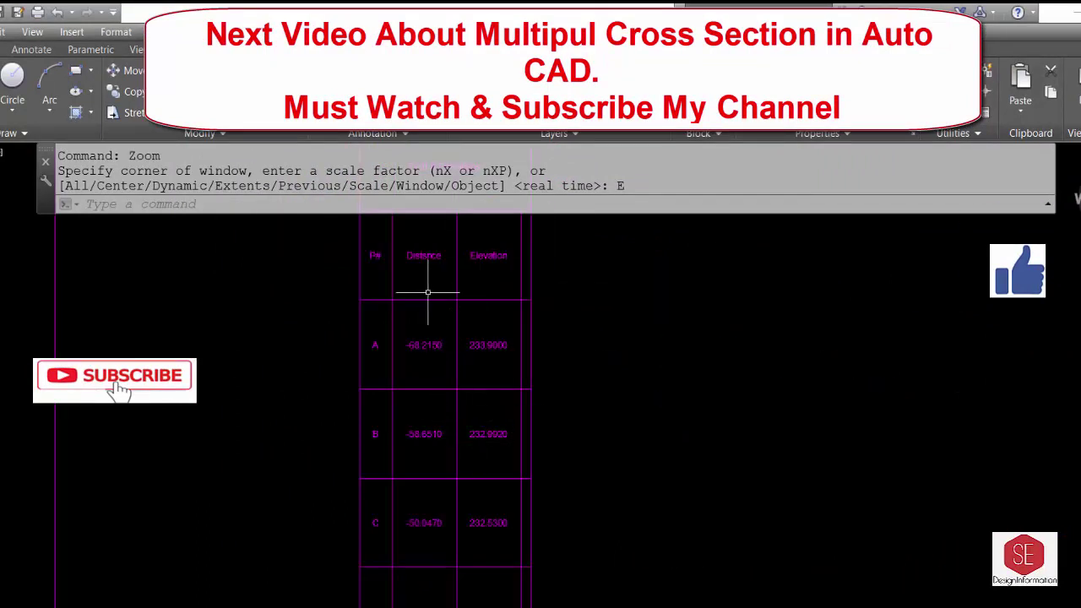
pyautogui.scroll(-5, 427, 292)
pyautogui.scroll(3, 432, 302)
pyautogui.scroll(-4, 440, 590)
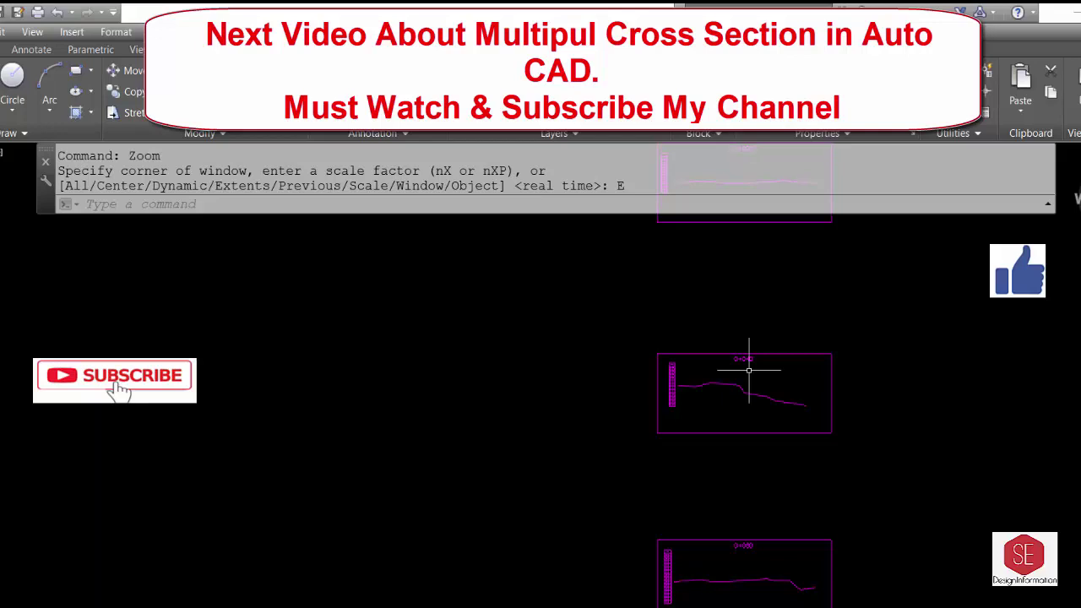
# Step: Cancel the current zoom and use Zoom Extents to show every cross-section frame
pyautogui.press('Escape')
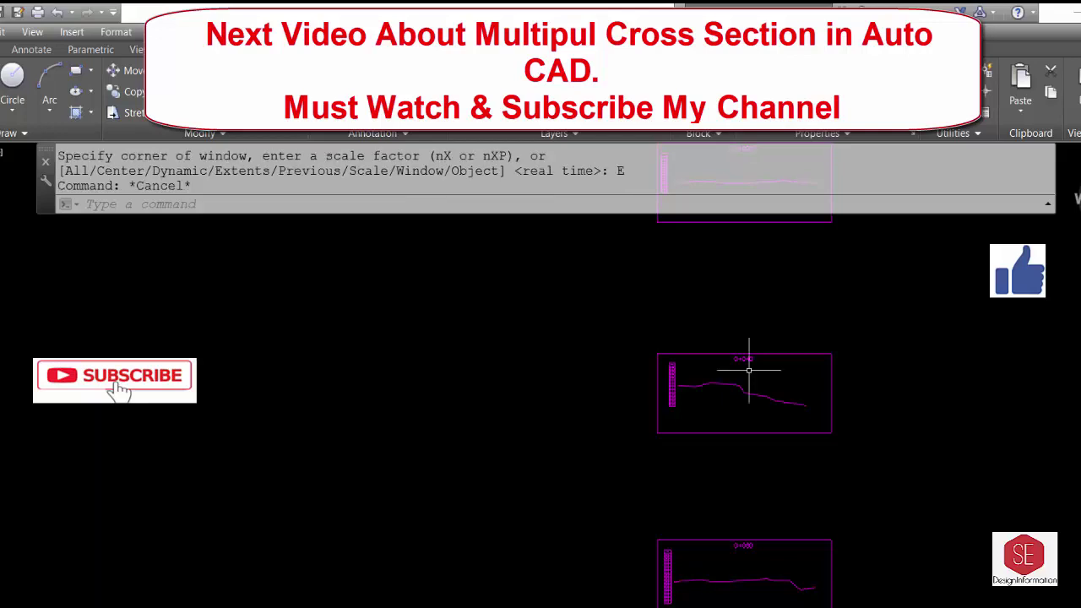
pyautogui.write('z')
pyautogui.press('Return')
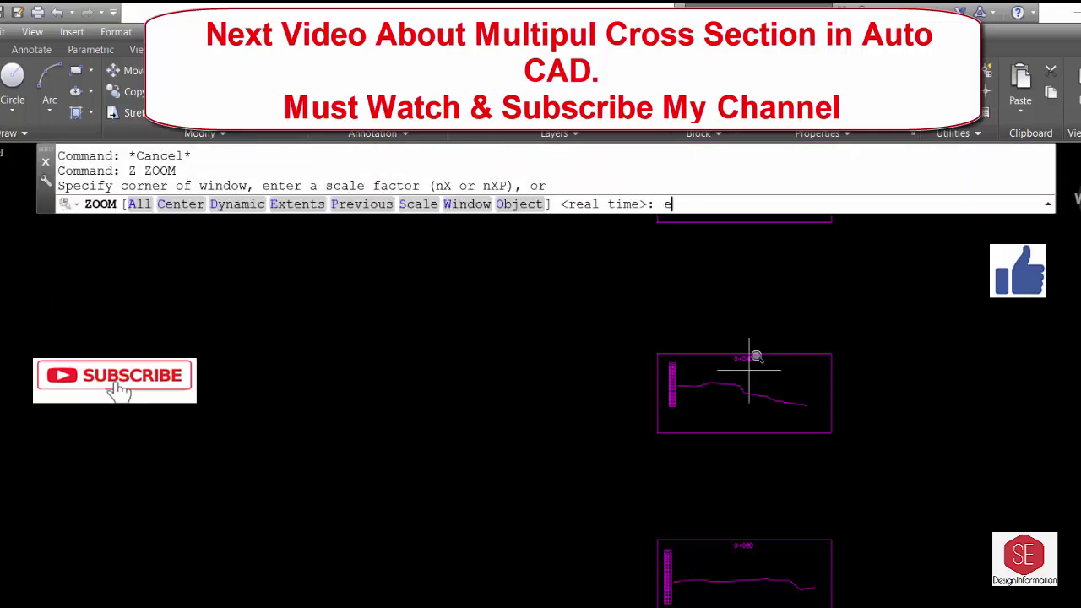
pyautogui.press('Return')
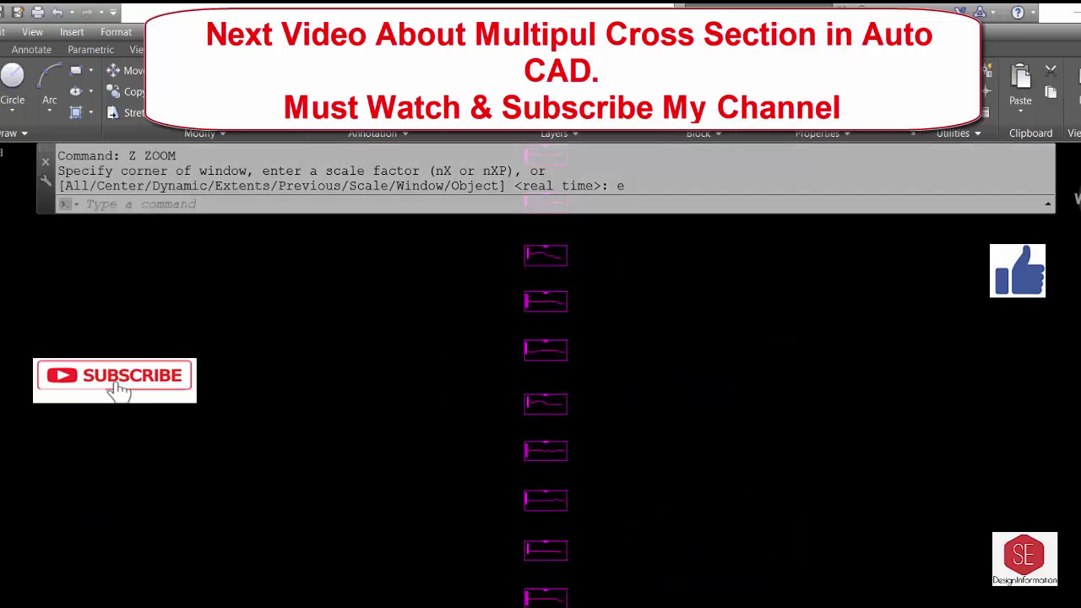
# Step: Make Cyan the current colour and paste the cross-section script into the command line
pyautogui.click(878, 70)
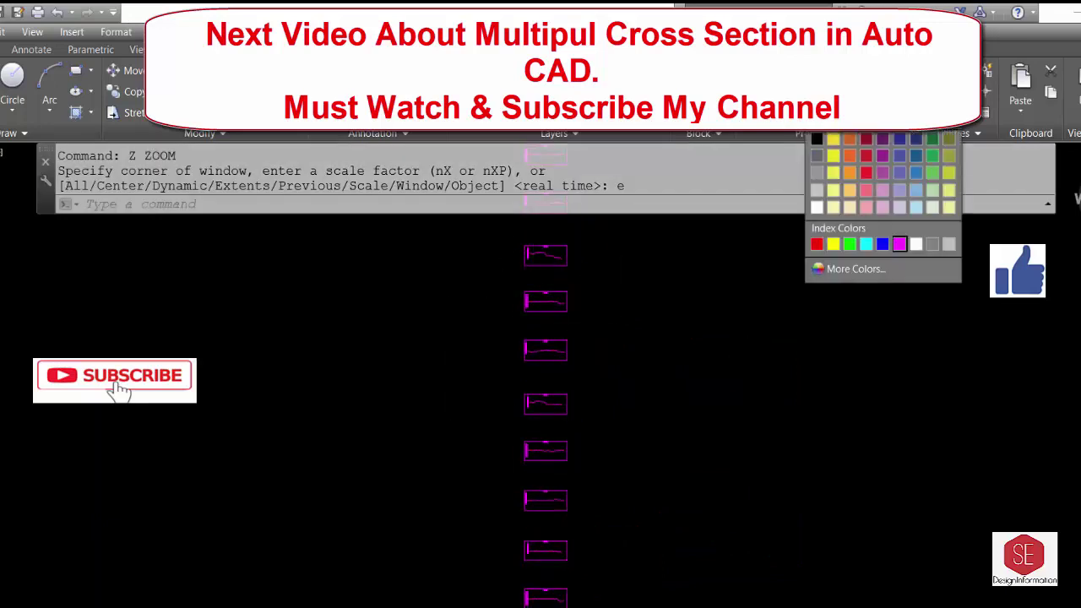
pyautogui.click(866, 247)
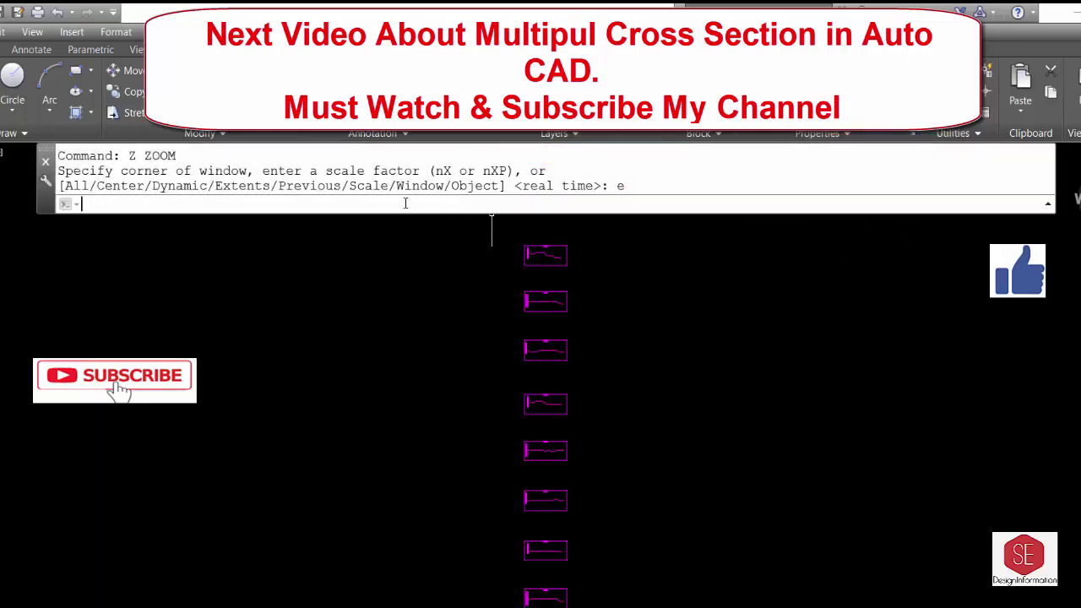
pyautogui.rightClick(405, 203)
pyautogui.click(461, 328)
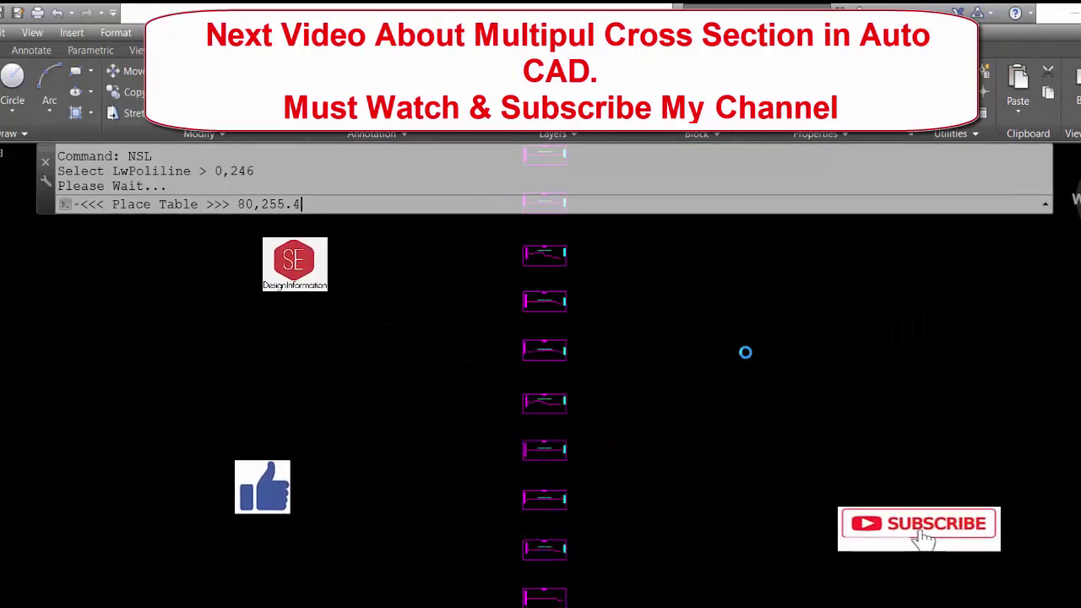
pyautogui.scroll(2, 577, 364)
pyautogui.scroll(2, 577, 363)
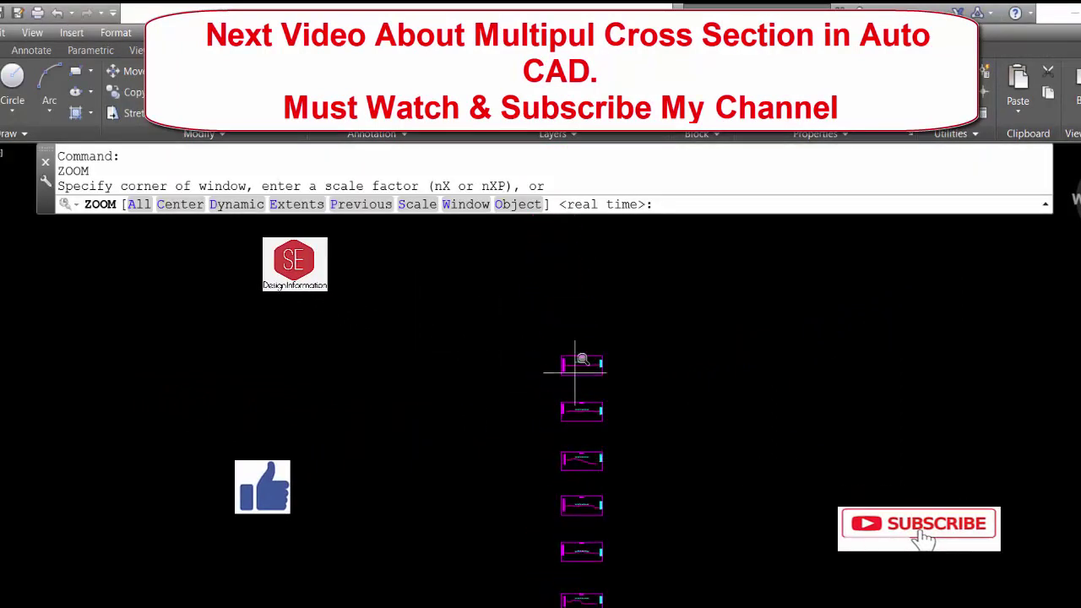
pyautogui.scroll(2, 577, 363)
pyautogui.press('Escape')
pyautogui.scroll(2, 630, 388)
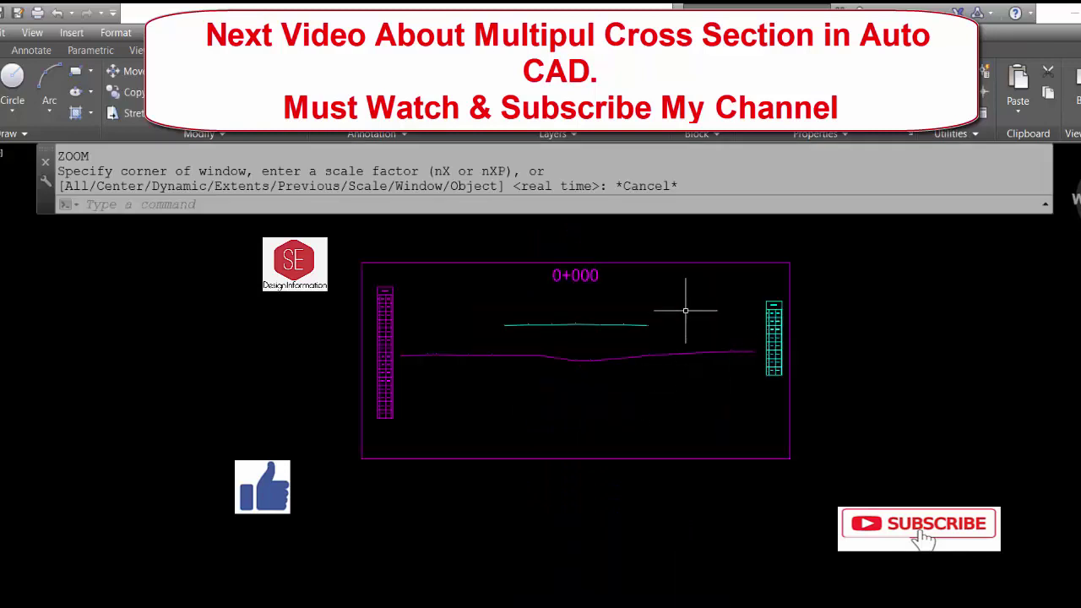
pyautogui.scroll(2, 566, 321)
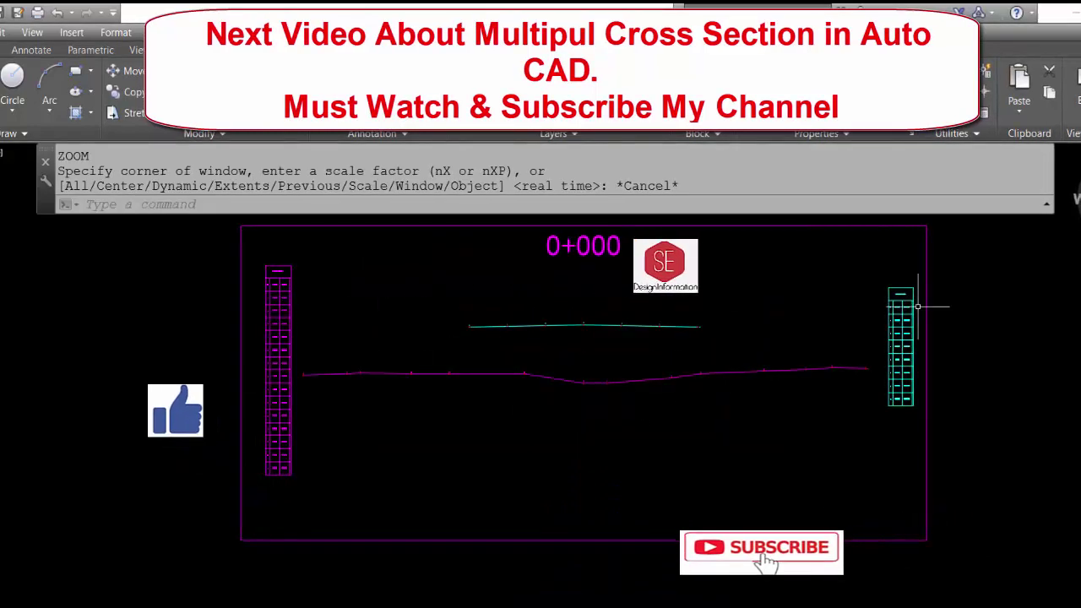
pyautogui.scroll(-5, 507, 346)
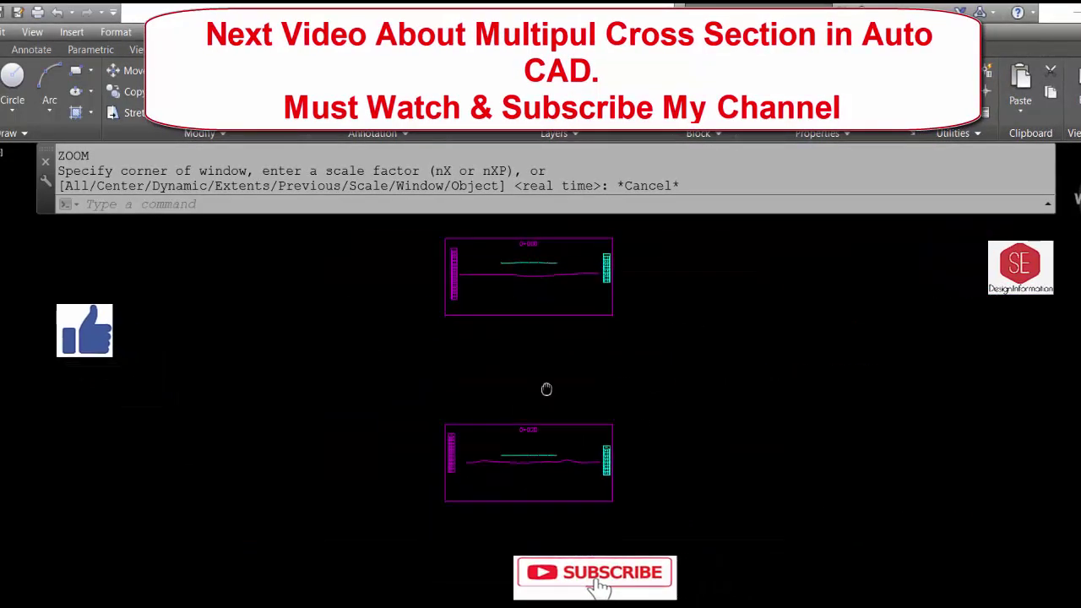
pyautogui.scroll(5, 531, 437)
pyautogui.scroll(5, 844, 481)
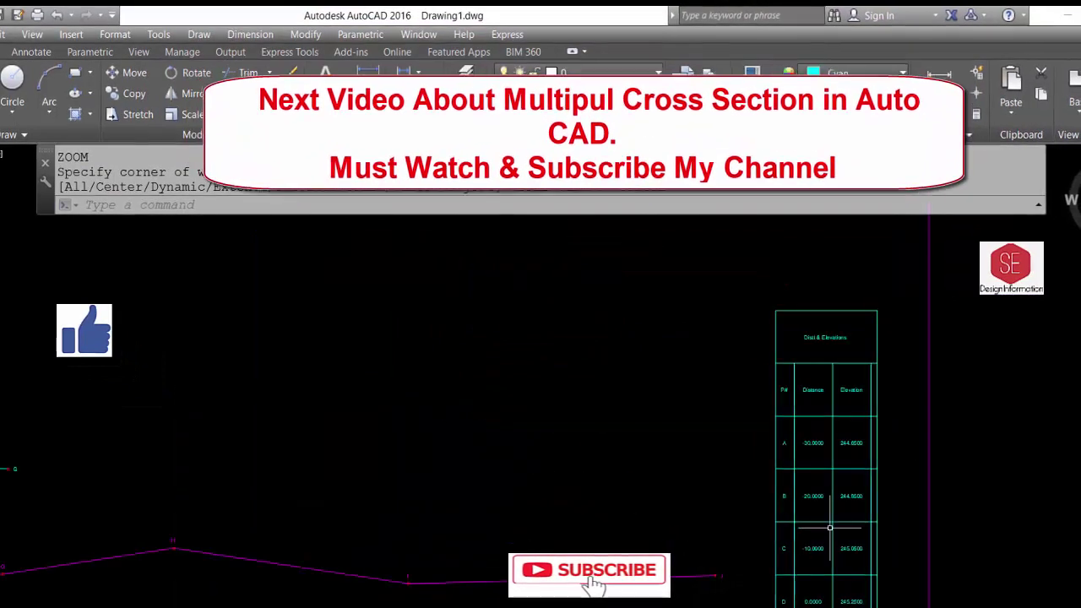
pyautogui.scroll(-3, 834, 501)
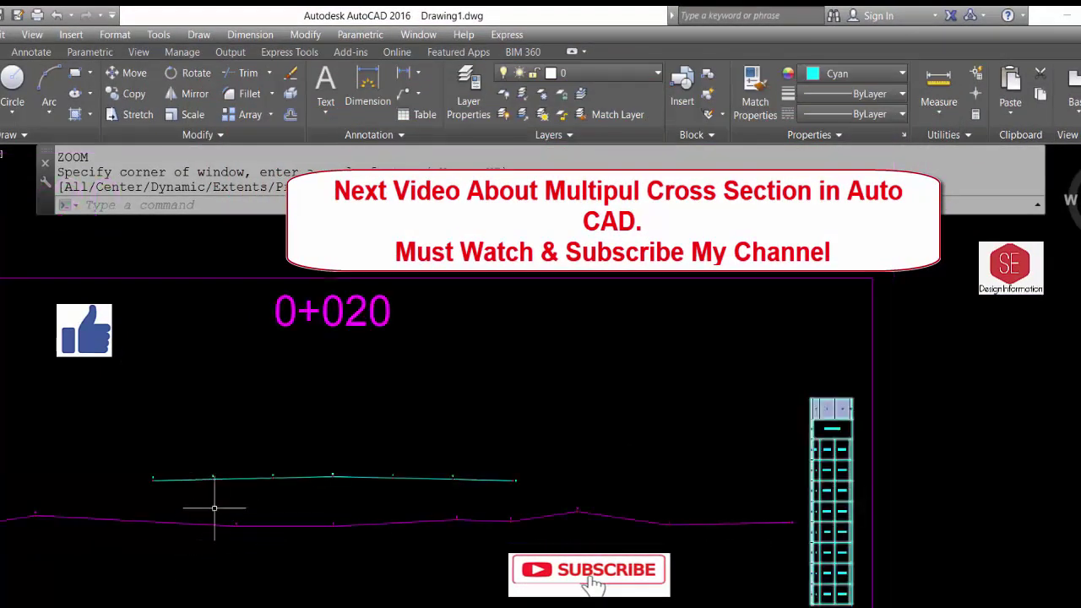
pyautogui.moveTo(1056, 448); pyautogui.dragTo(726, 441, button='middle')
pyautogui.scroll(-3, 315, 317)
pyautogui.moveTo(266, 338); pyautogui.dragTo(495, 507, button='middle')
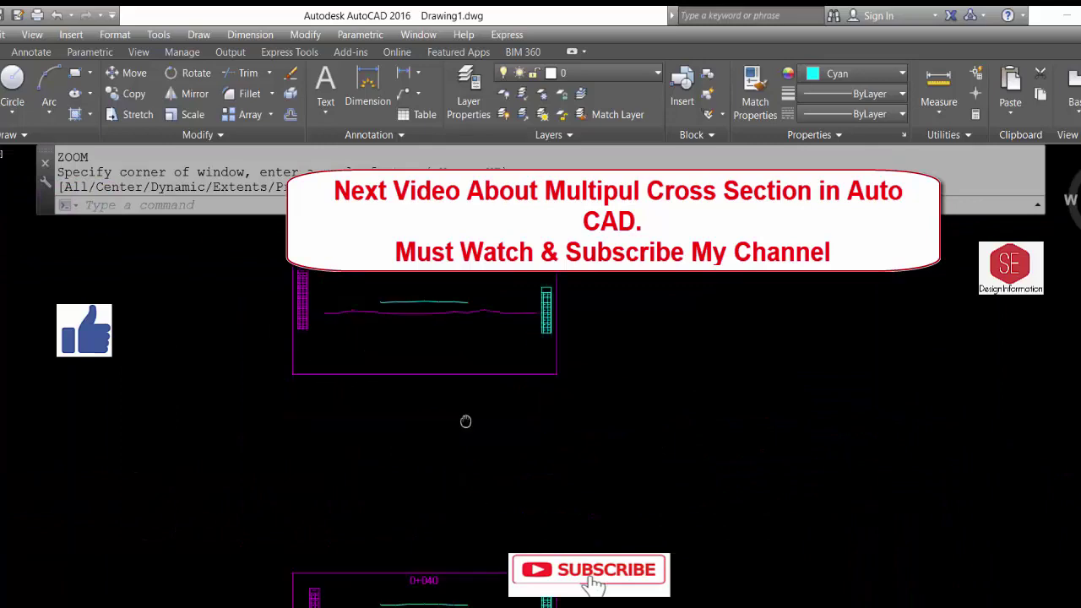
pyautogui.scroll(3, 499, 481)
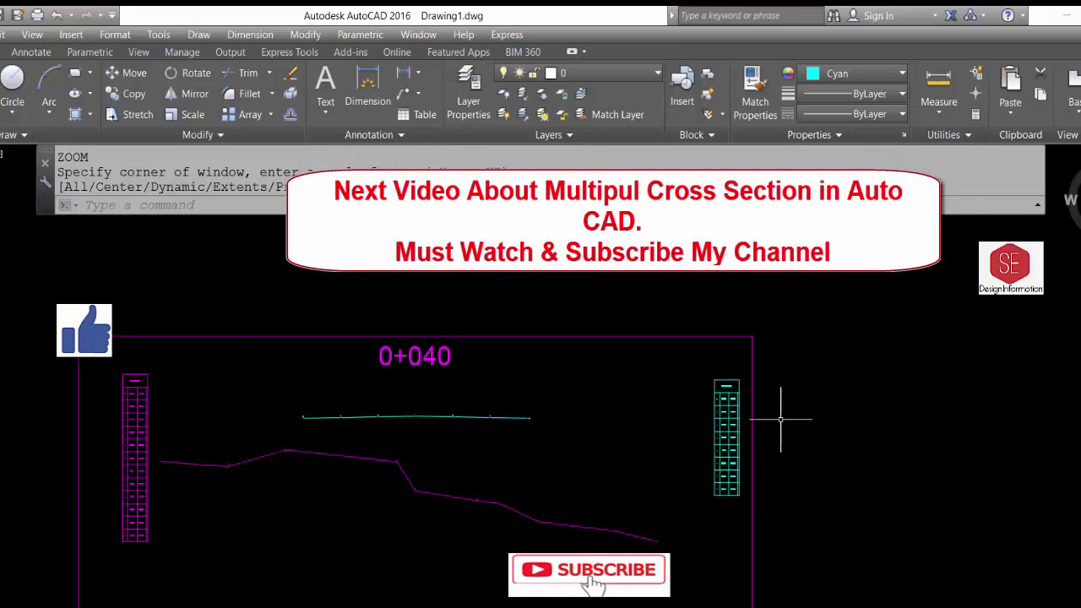
pyautogui.scroll(-1, 767, 352)
pyautogui.scroll(-3, 763, 502)
pyautogui.moveTo(762, 501); pyautogui.dragTo(778, 309, button='middle')
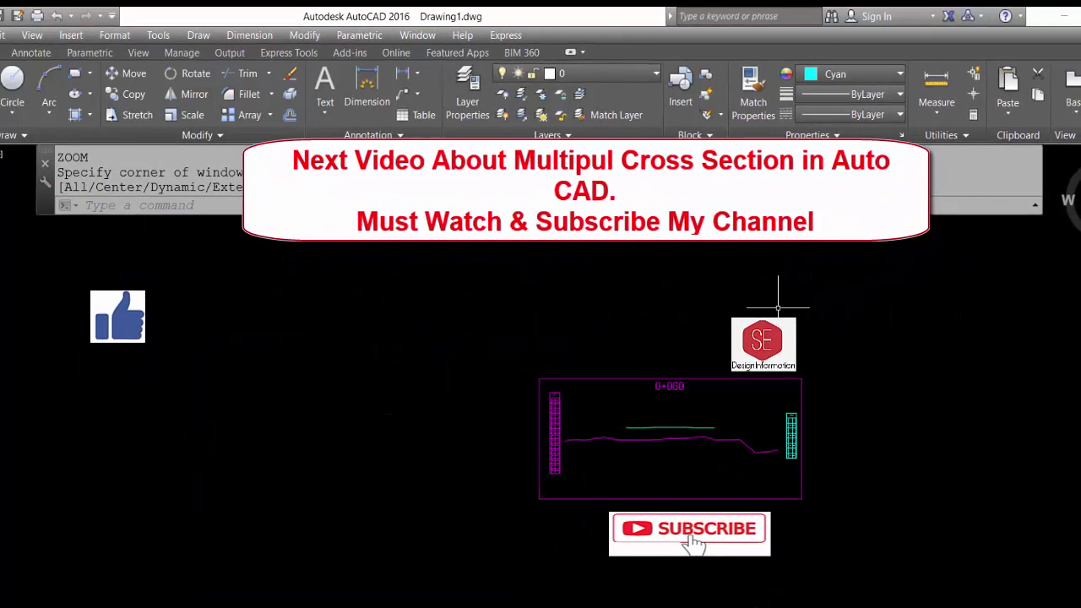
pyautogui.scroll(2, 725, 421)
pyautogui.moveTo(712, 560); pyautogui.dragTo(719, 370, button='middle')
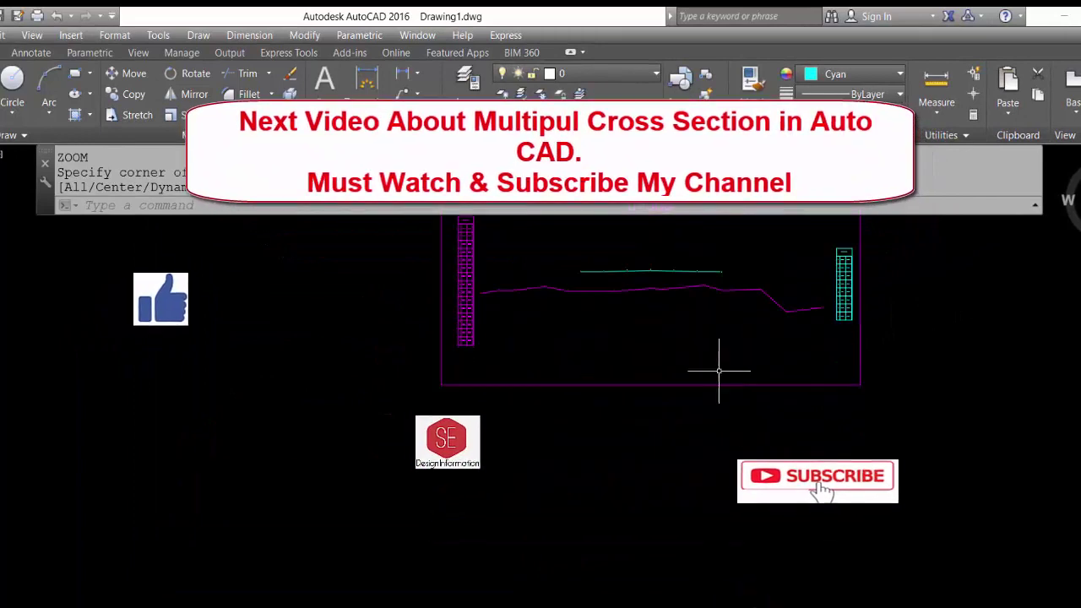
pyautogui.scroll(-2, 718, 370)
pyautogui.scroll(2, 659, 490)
pyautogui.scroll(1, 599, 415)
pyautogui.scroll(-4, 680, 396)
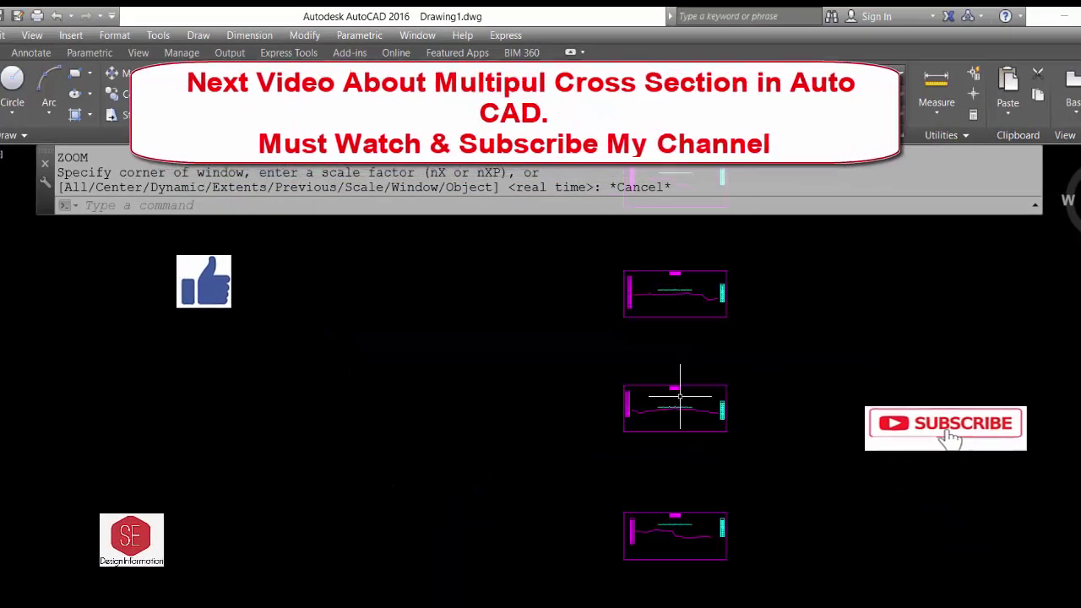
pyautogui.scroll(5, 681, 402)
pyautogui.scroll(-3, 592, 401)
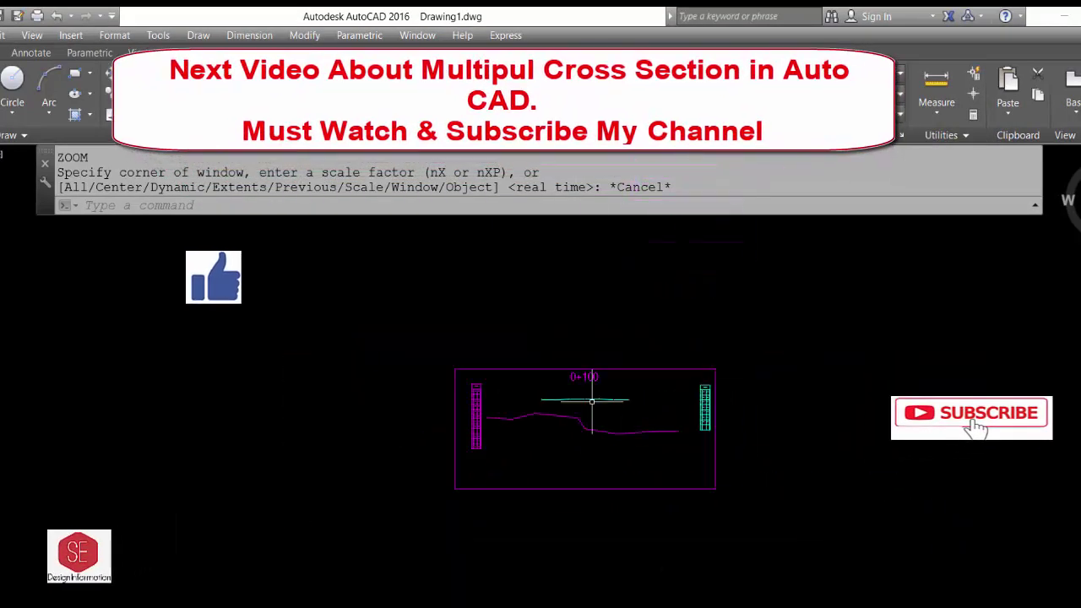
pyautogui.moveTo(592, 401)
pyautogui.mouseDown(button='middle')
pyautogui.moveTo(645, 440)
pyautogui.moveTo(662, 553)
pyautogui.mouseUp(button='middle')
pyautogui.scroll(-4, 673, 491)
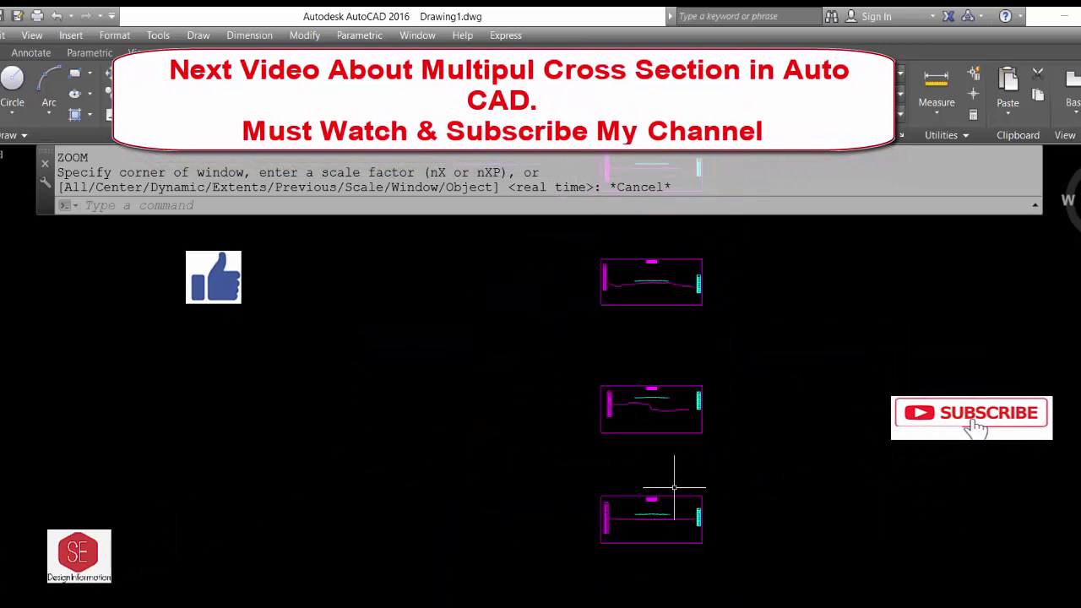
pyautogui.scroll(-4, 673, 498)
# Step: Zoom Extents over the finished cross-section column, then wheel-zoom in on a few sections
pyautogui.write('z')
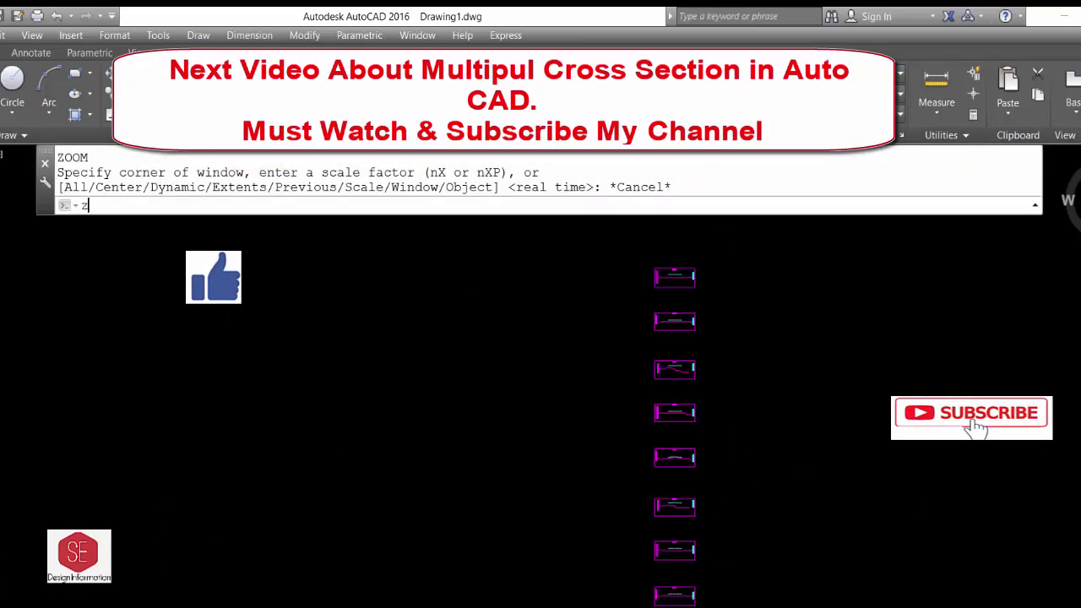
pyautogui.press('Return')
pyautogui.write('e')
pyautogui.press('Return')
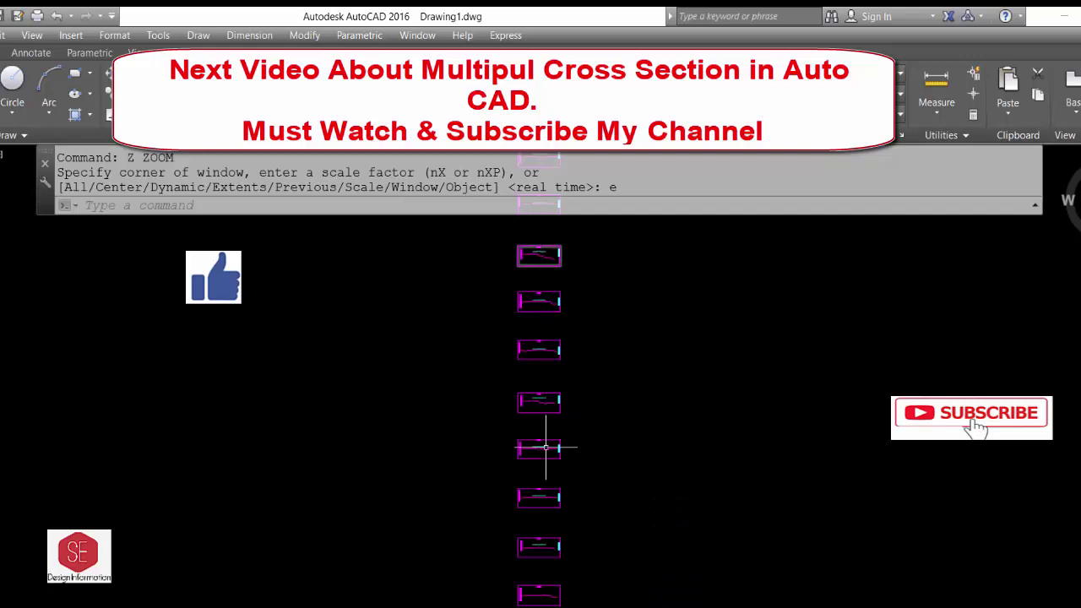
pyautogui.scroll(-2, 906, 403)
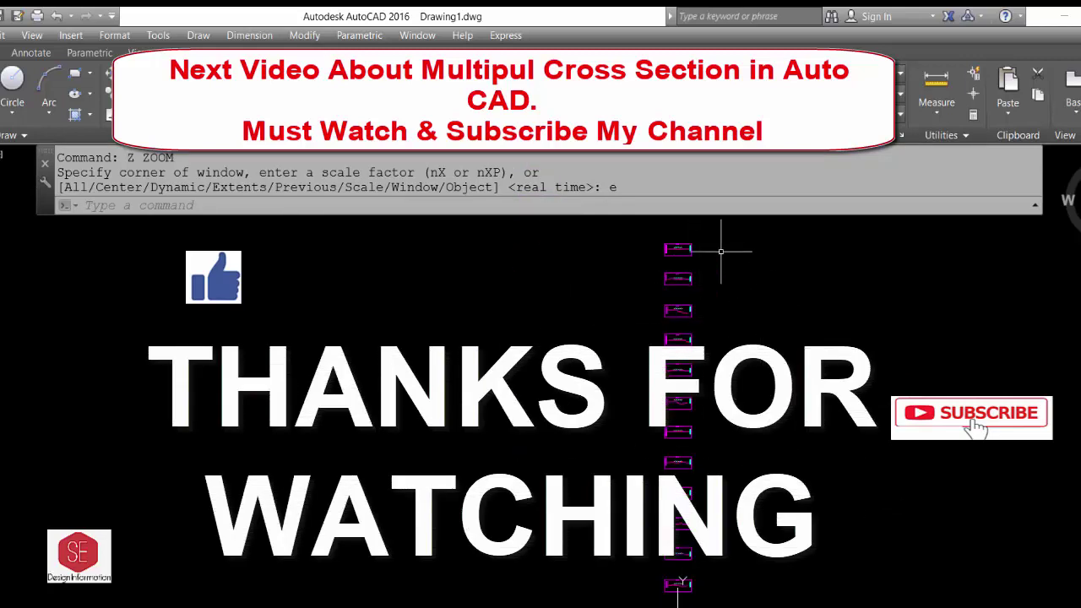
pyautogui.scroll(5, 692, 420)
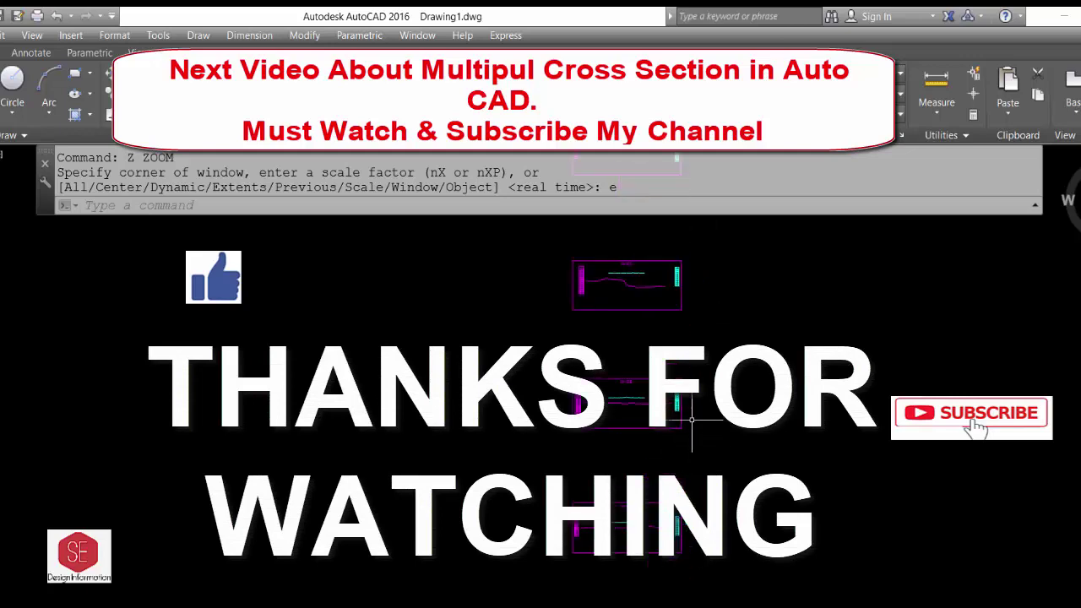